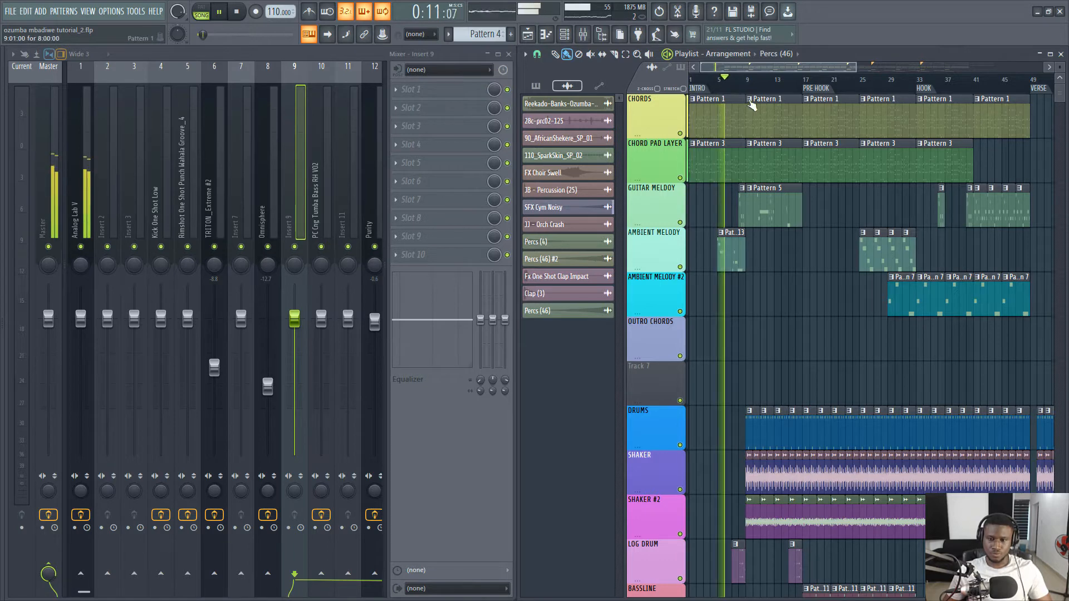
- Review the playlist arrangement from the intro to the hook during playback, checking all tracks, and stop playback
scroll(831, 388, "down", 2)
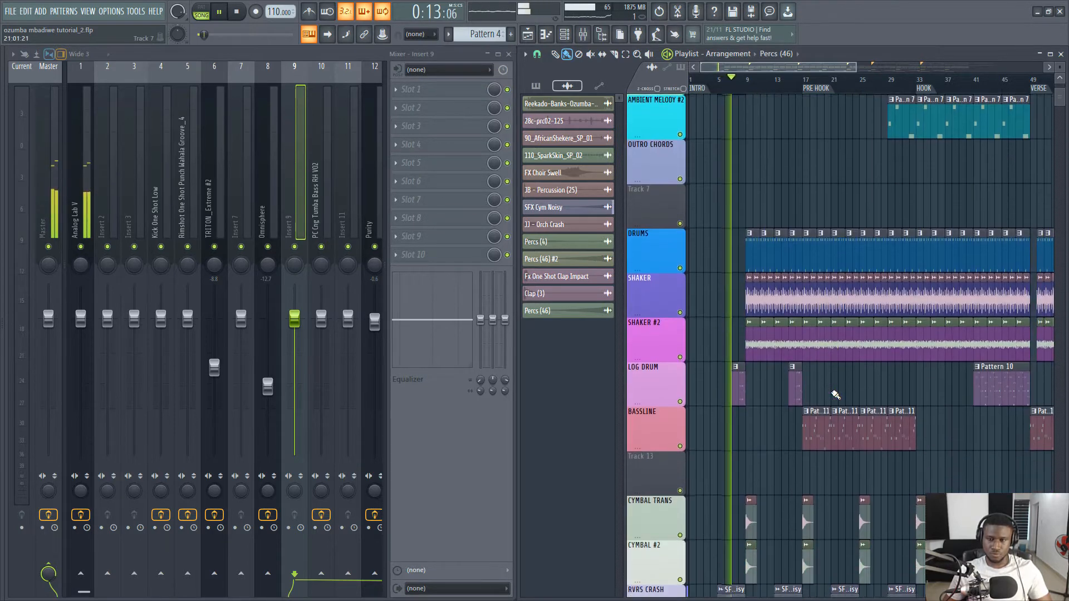
scroll(831, 388, "up", 2)
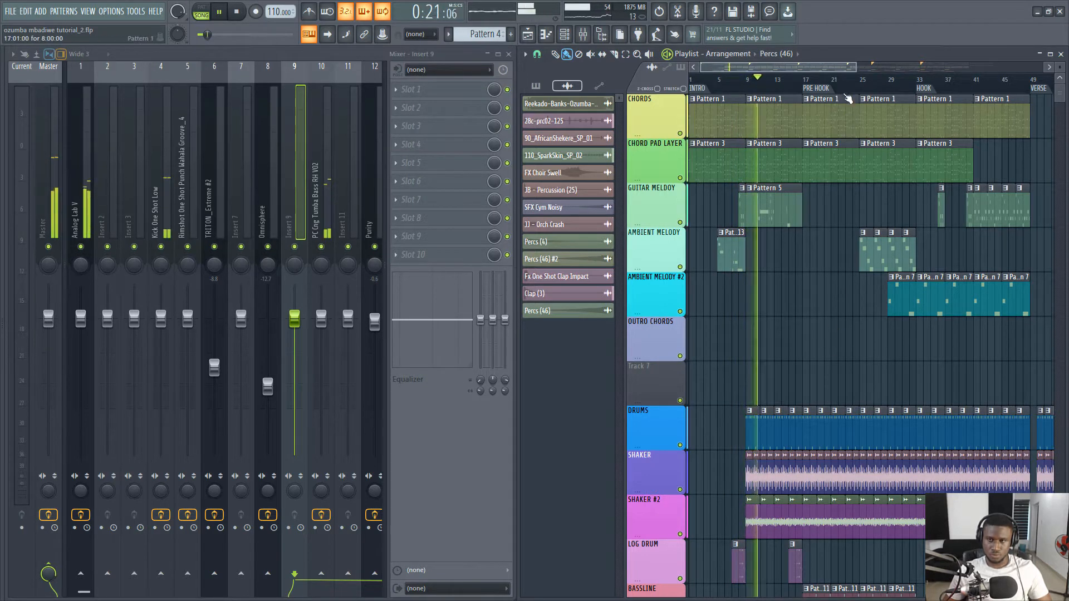
scroll(845, 95, "down", 1)
scroll(846, 94, "down", 1)
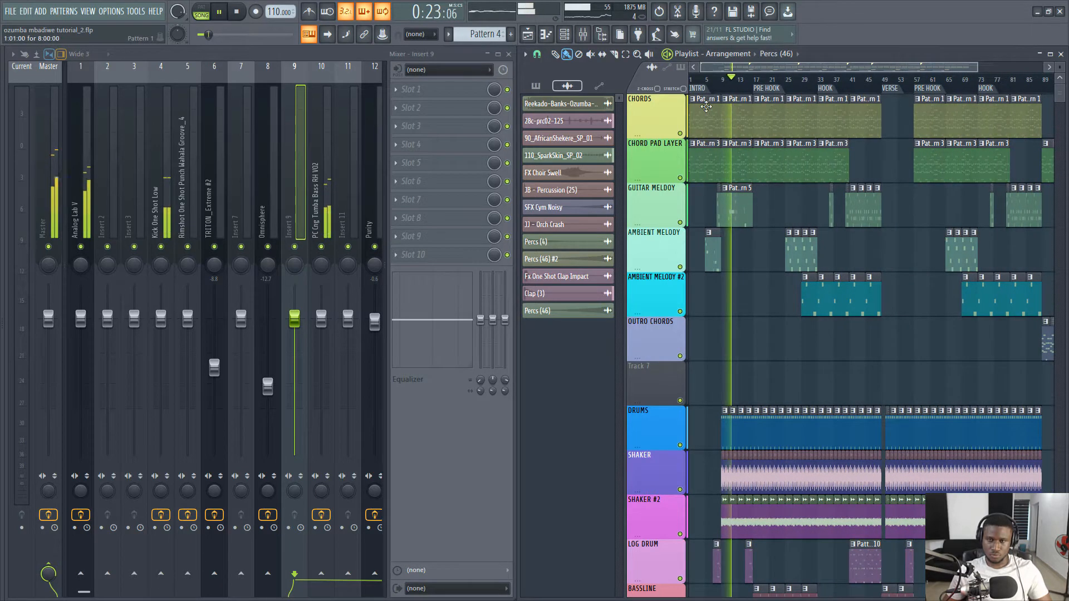
scroll(746, 101, "up", 3)
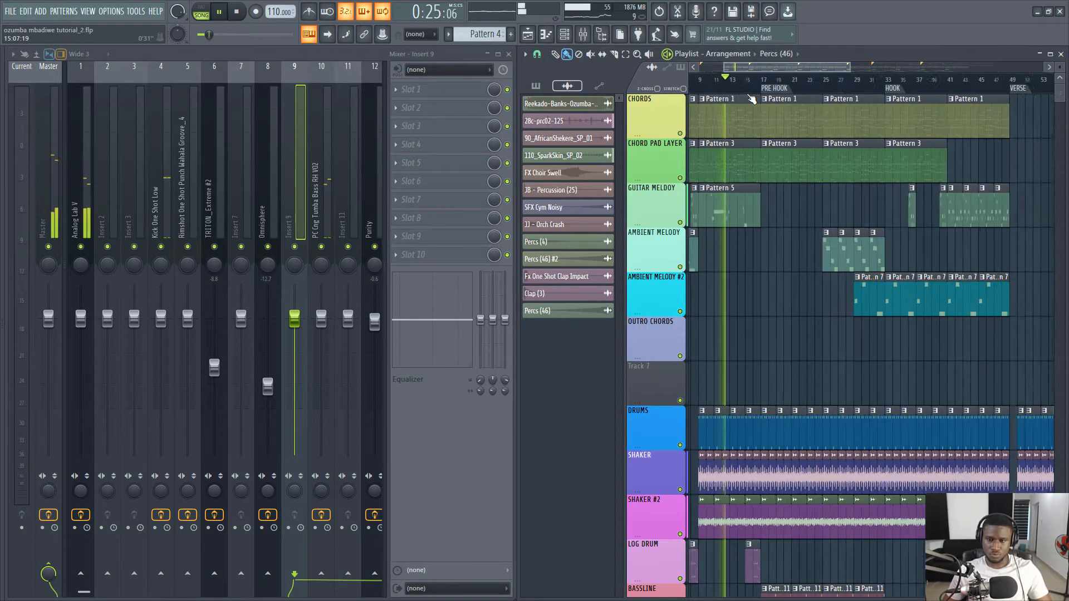
scroll(818, 178, "down", 5)
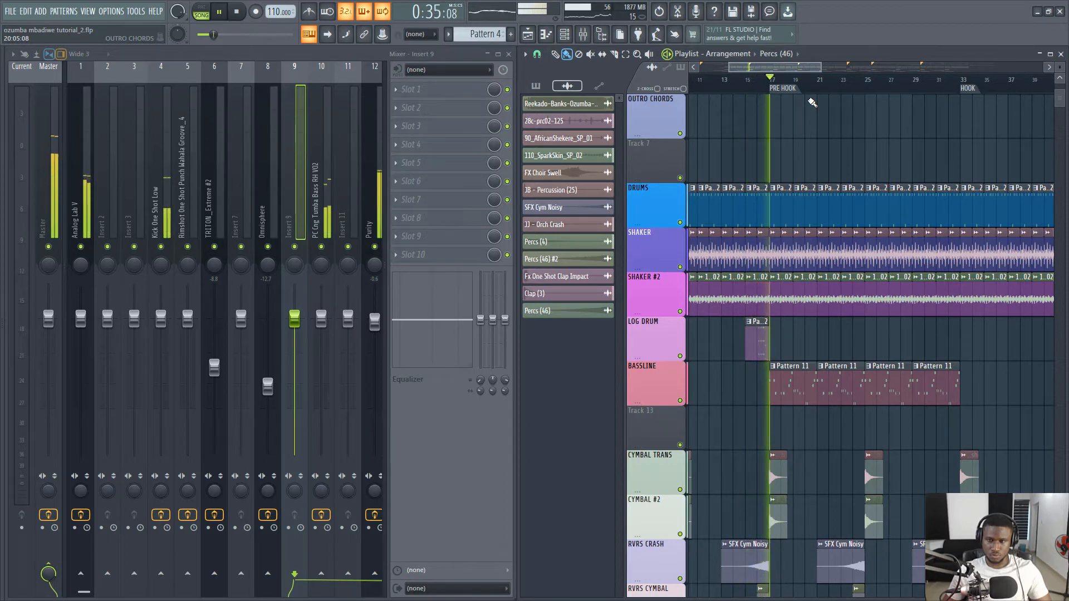
scroll(826, 92, "down", 4)
scroll(826, 92, "down", 2)
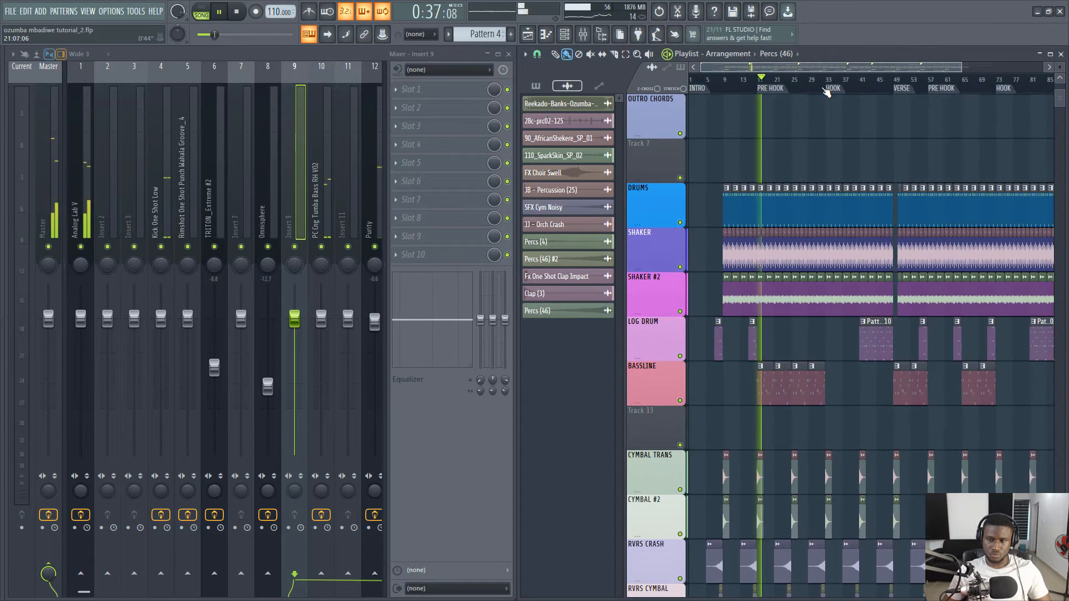
scroll(892, 256, "down", 2)
scroll(892, 253, "up", 3)
scroll(825, 176, "up", 4)
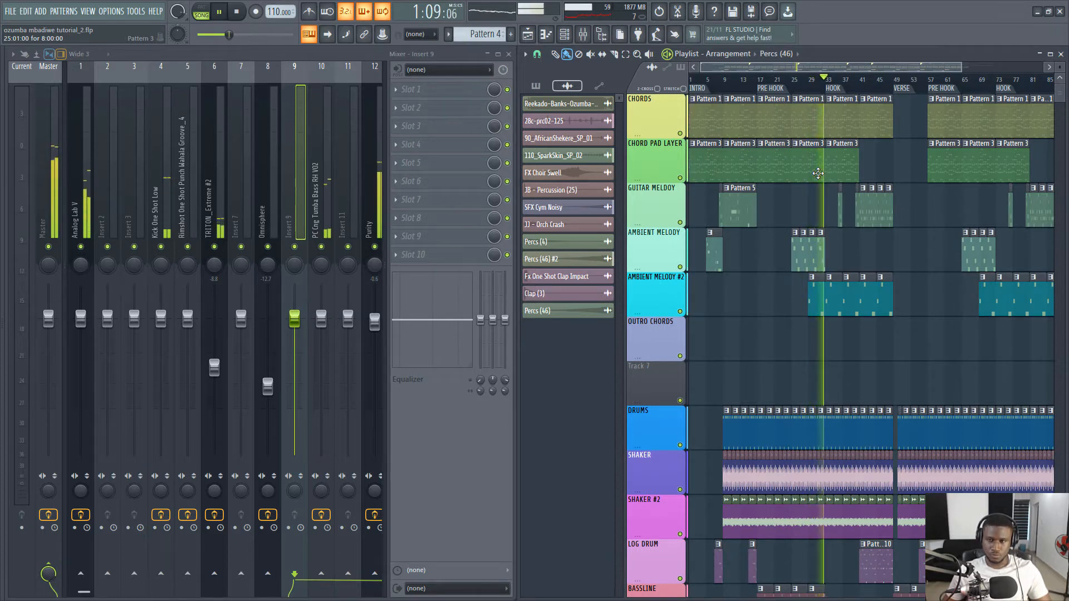
scroll(881, 227, "down", 1)
scroll(881, 227, "up", 1)
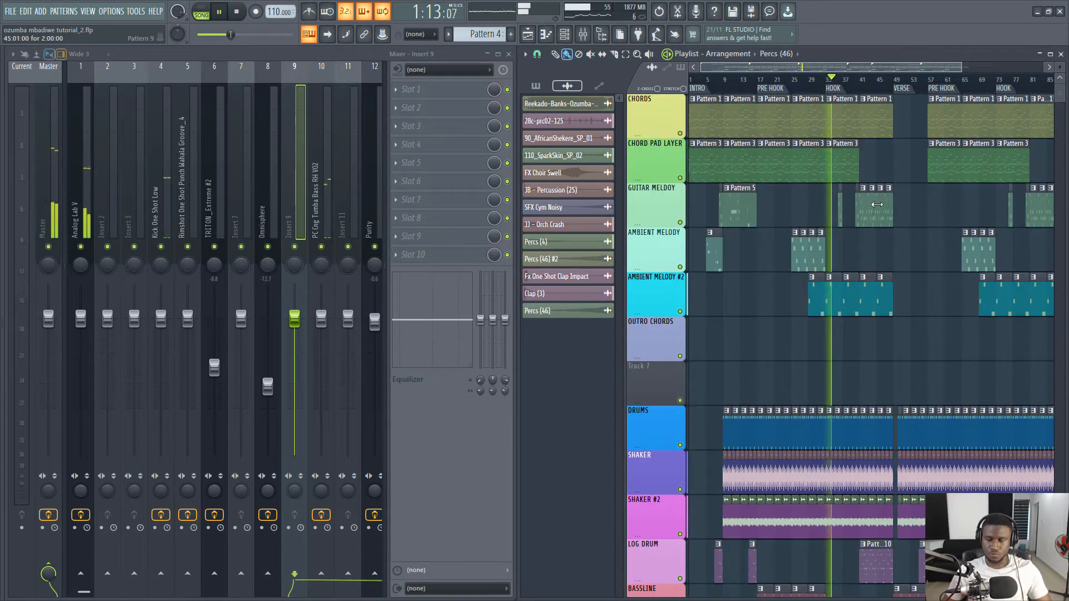
key("space")
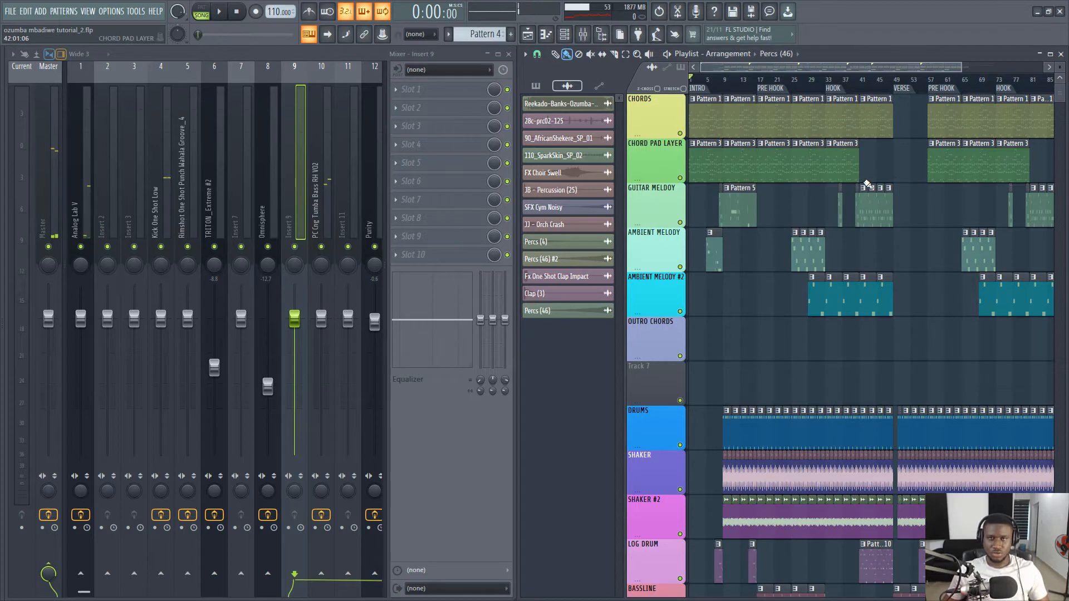
scroll(866, 89, "down", 2)
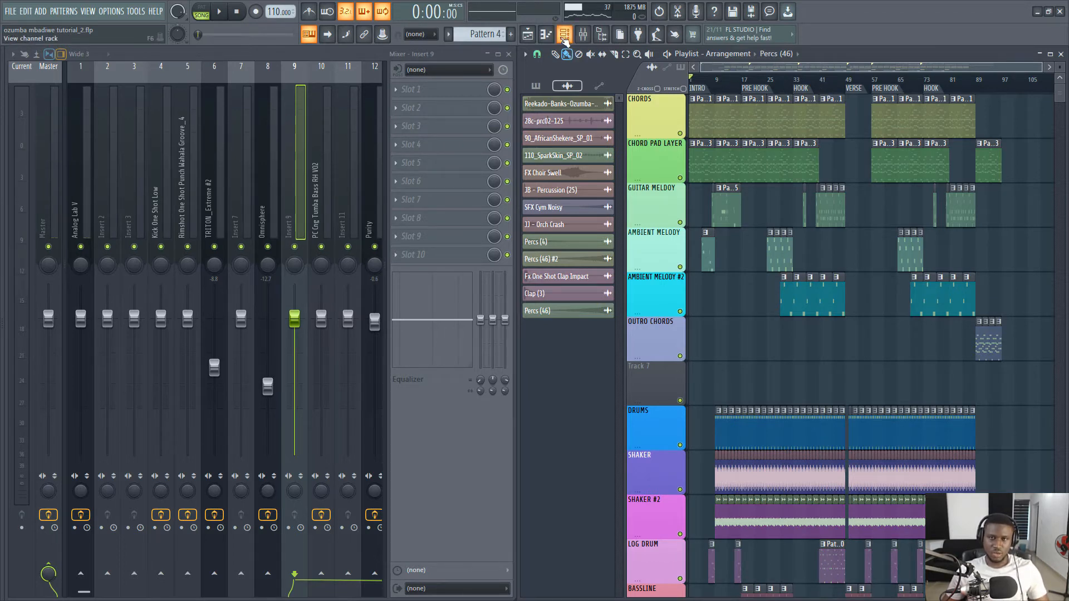
- Show the Channel rack and set its filter to display all channels
left_click(564, 34)
left_click_drag(530, 69, 706, 150)
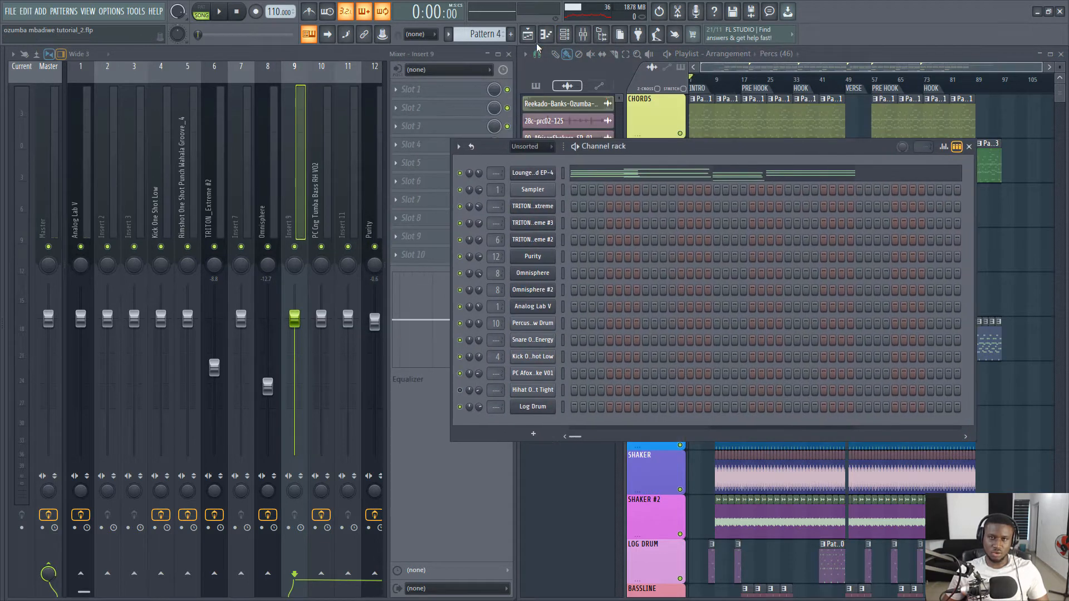
left_click(567, 36)
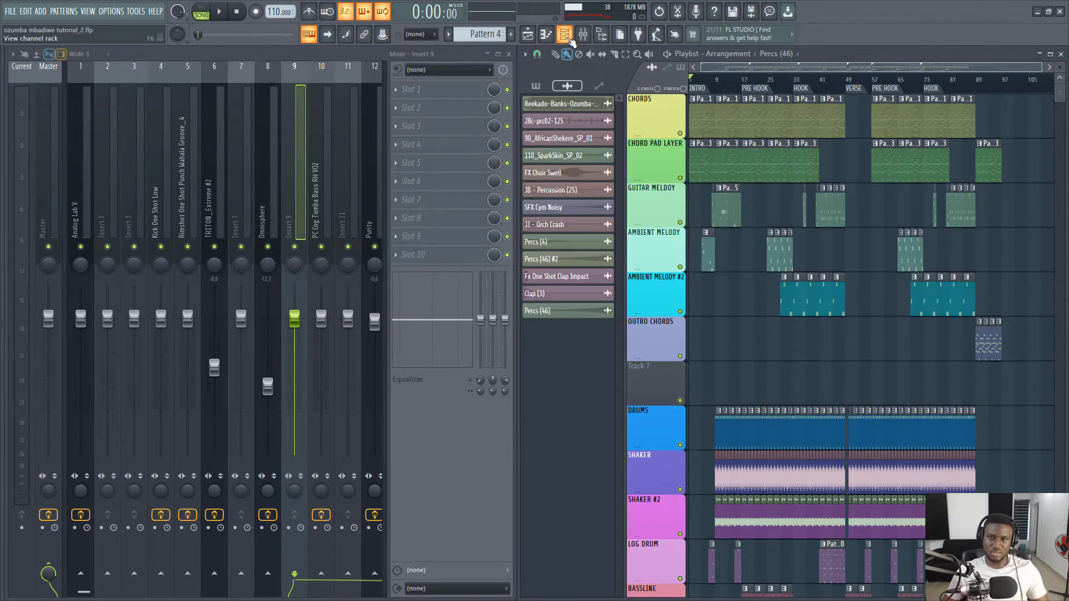
left_click(568, 37)
left_click(541, 146)
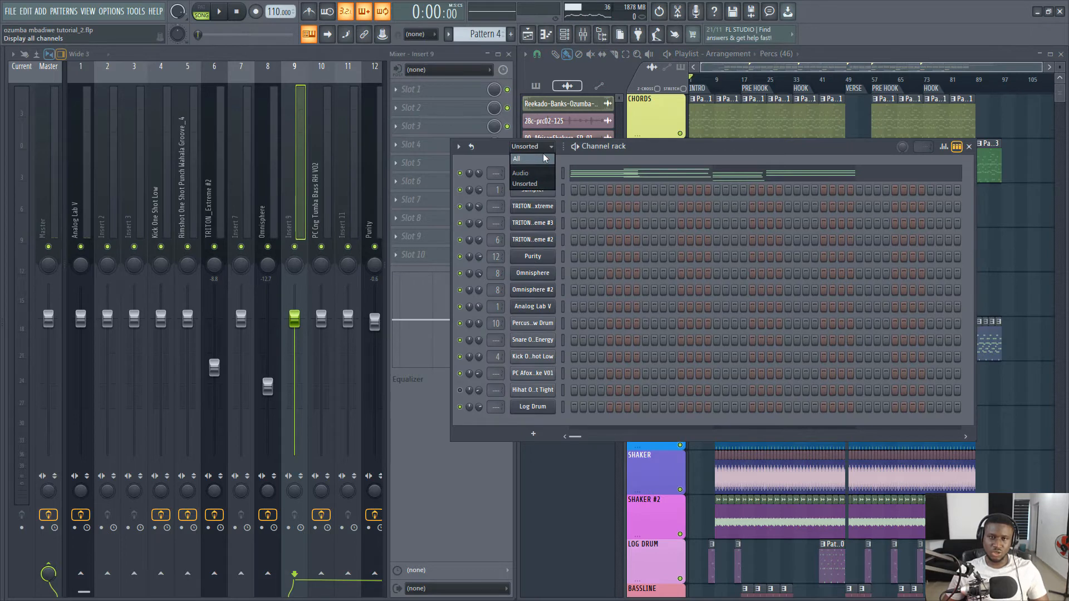
left_click(533, 159)
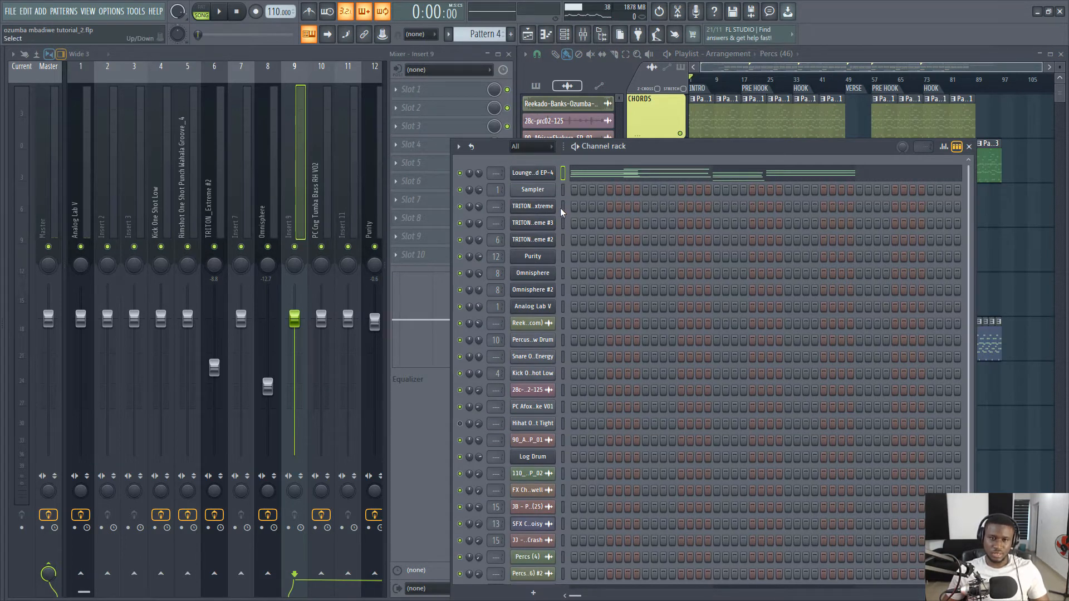
- Audition the TRITON_Extreme channel and route it to mixer track 17
key("z")
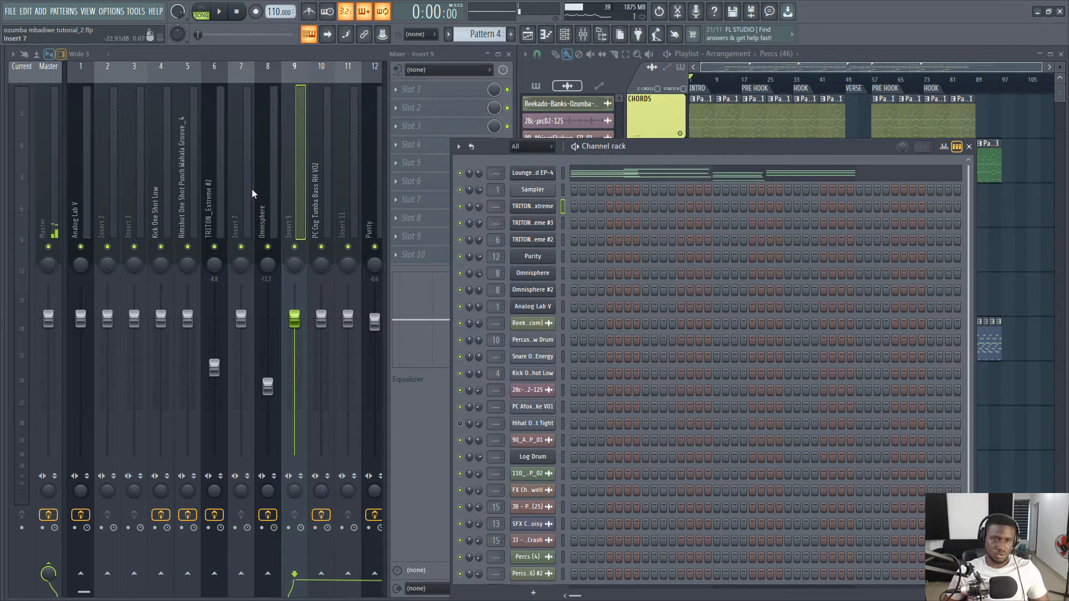
scroll(252, 189, "down", 3)
left_click(267, 196)
key("ctrl+l")
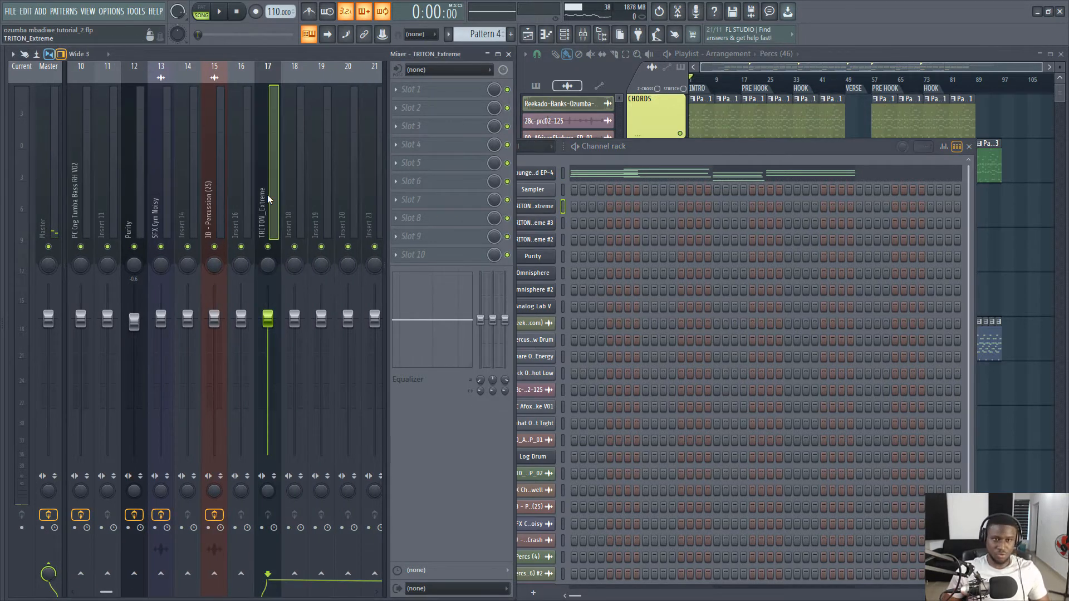
- Move the Channel rack clear of the mixer and route the TRITON_Extreme #3 channel to mixer track 18
left_click_drag(596, 149, 663, 134)
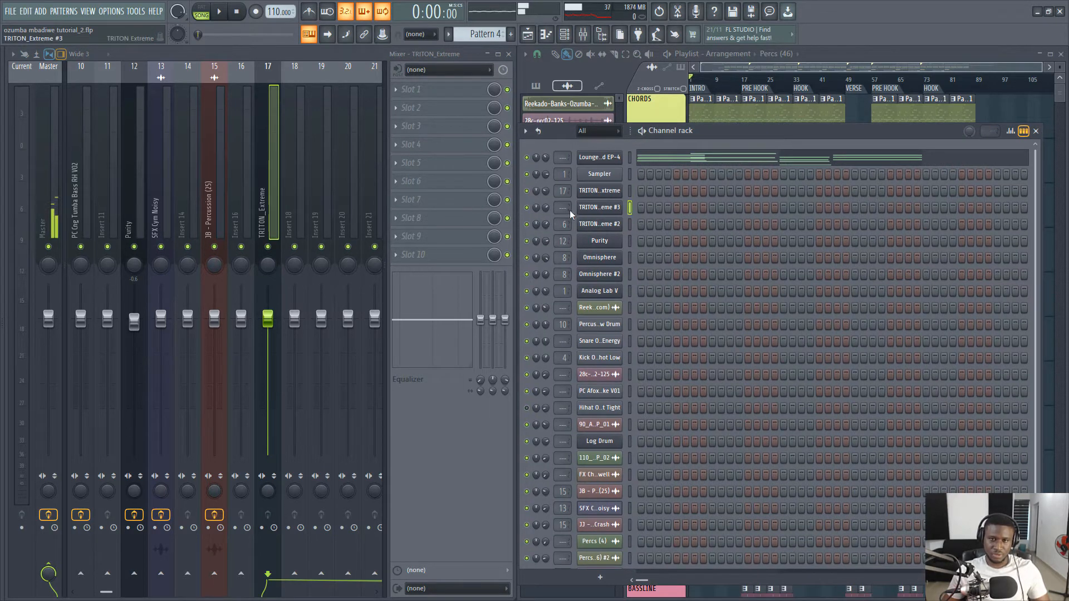
left_click(300, 221)
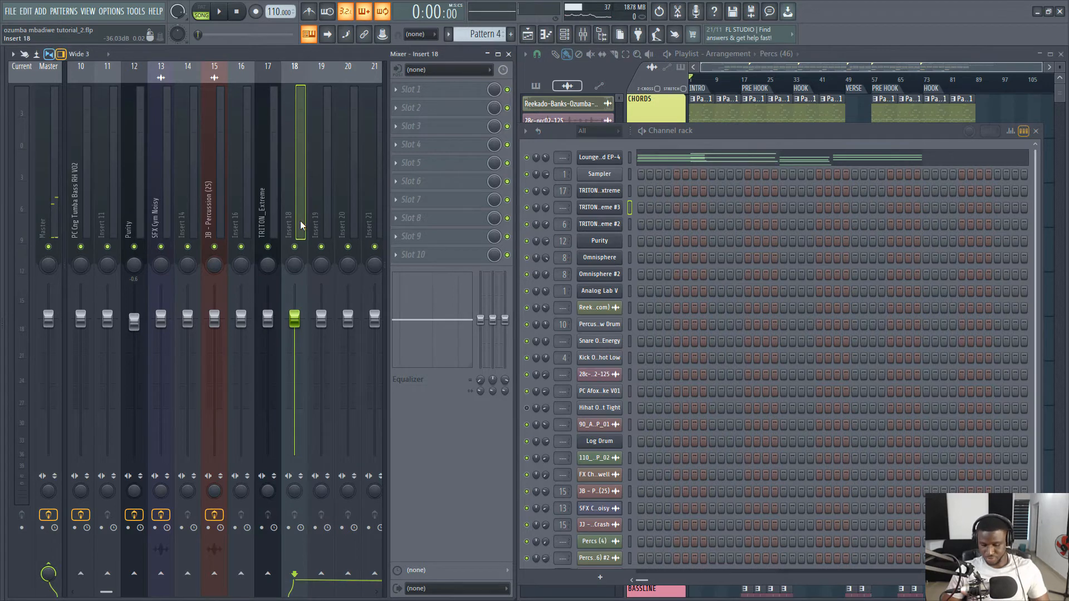
key("ctrl+l")
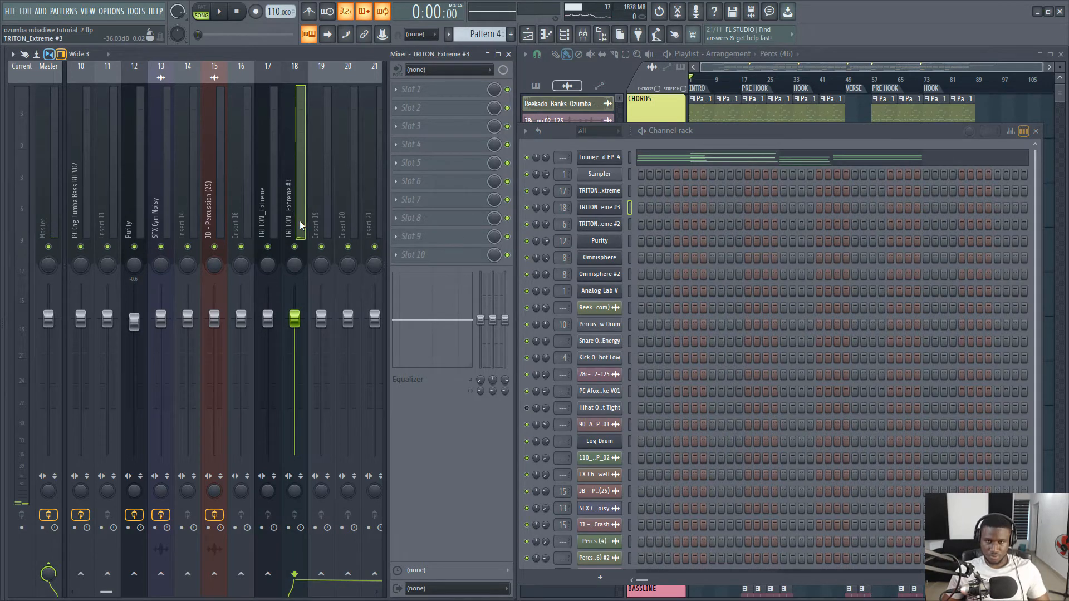
- Select all channels without a mixer assignment, except the Reekado-Banks reference clip, the Hihat and 90_AfricanShekere_SP_01
left_click(631, 309)
left_click(631, 345)
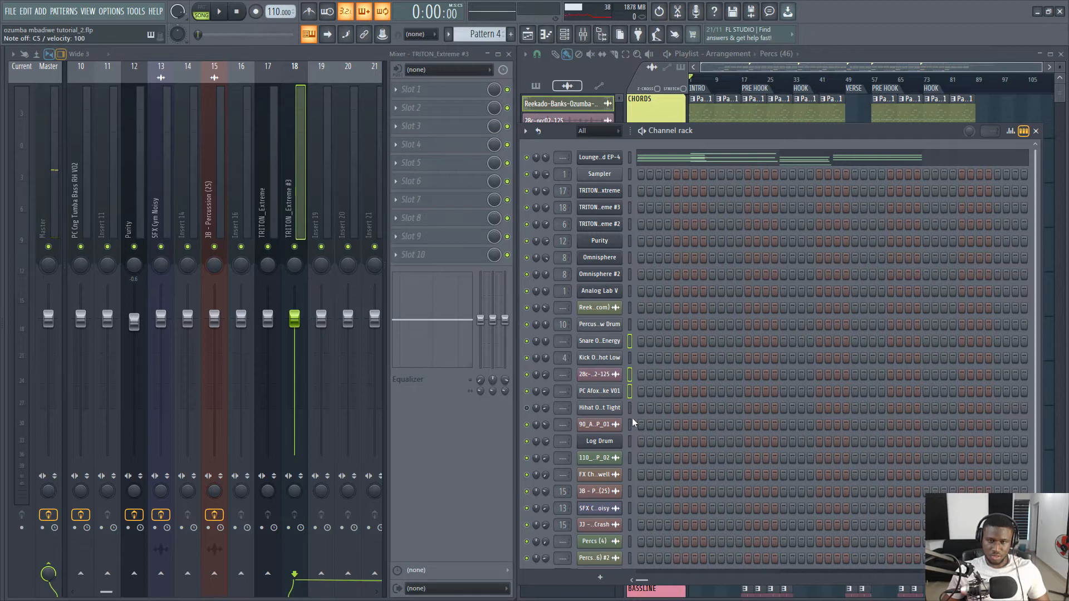
scroll(633, 426, "down", 1)
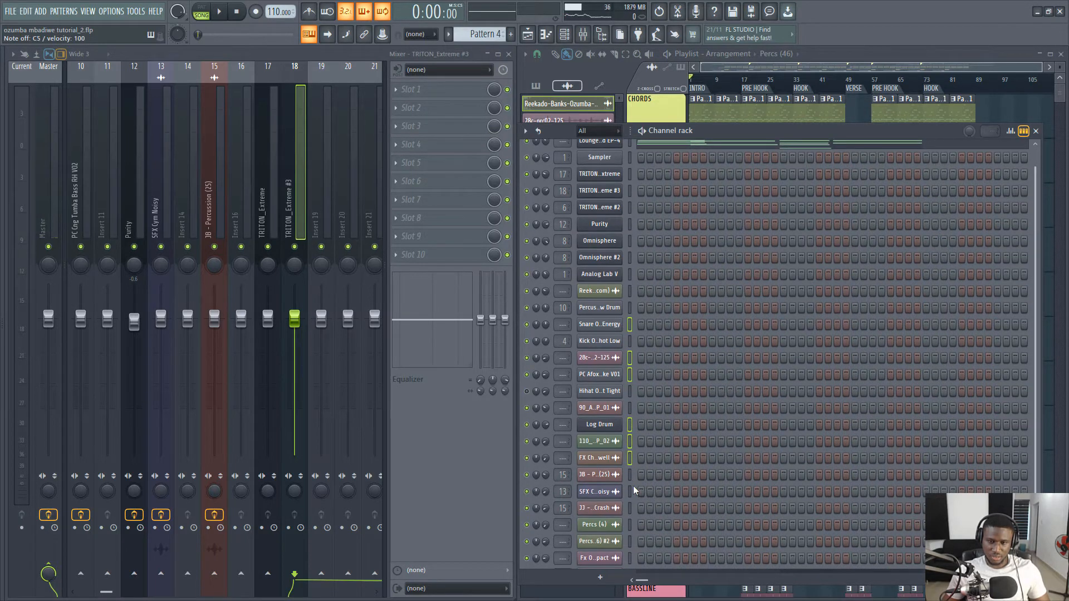
scroll(633, 485, "down", 2)
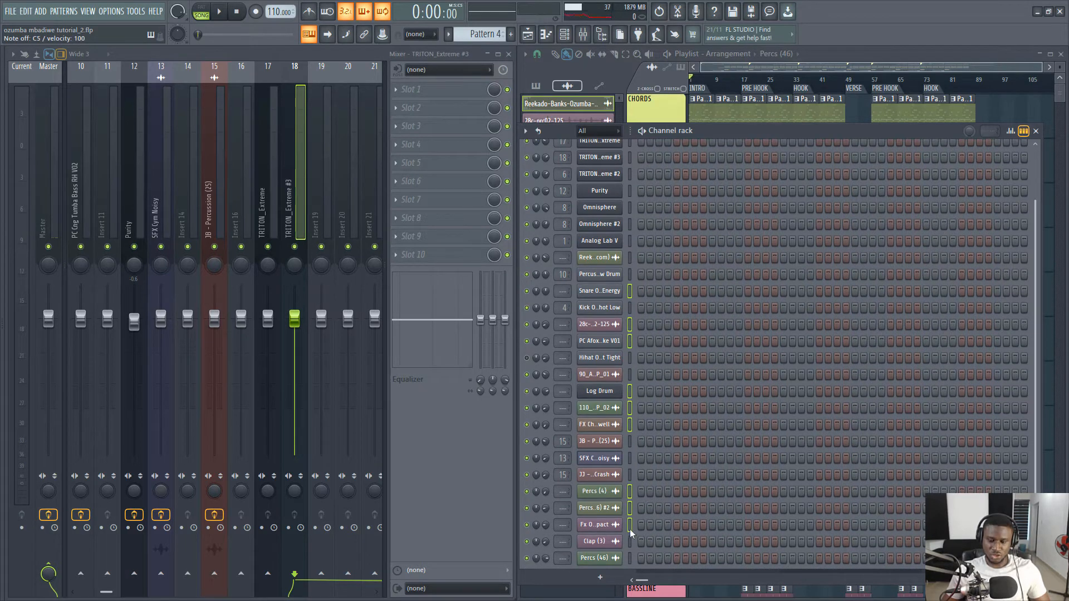
left_click(628, 558)
scroll(633, 456, "up", 1)
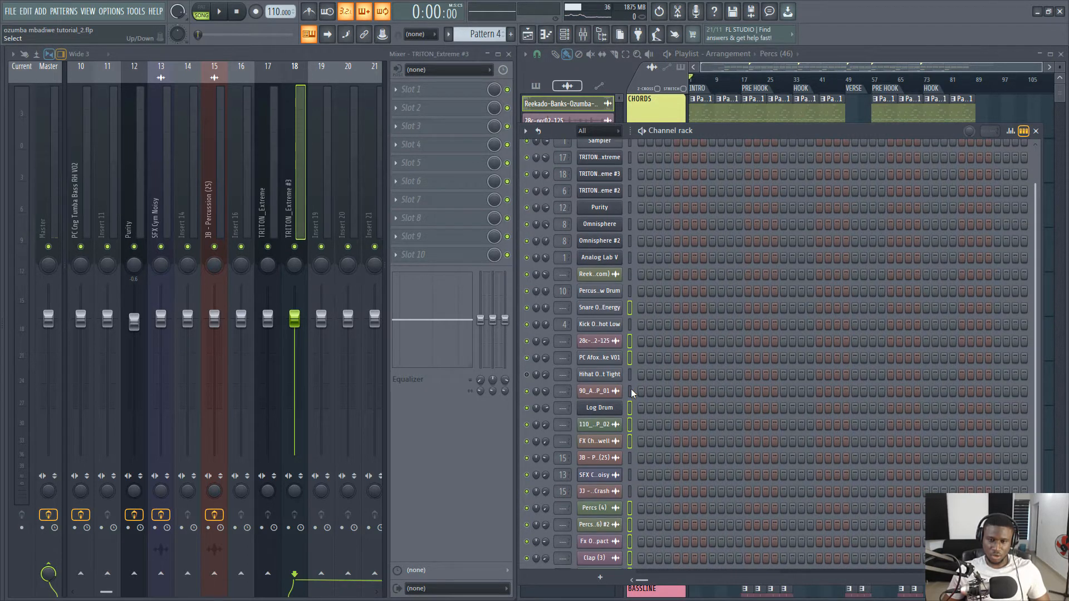
scroll(632, 391, "up", 1)
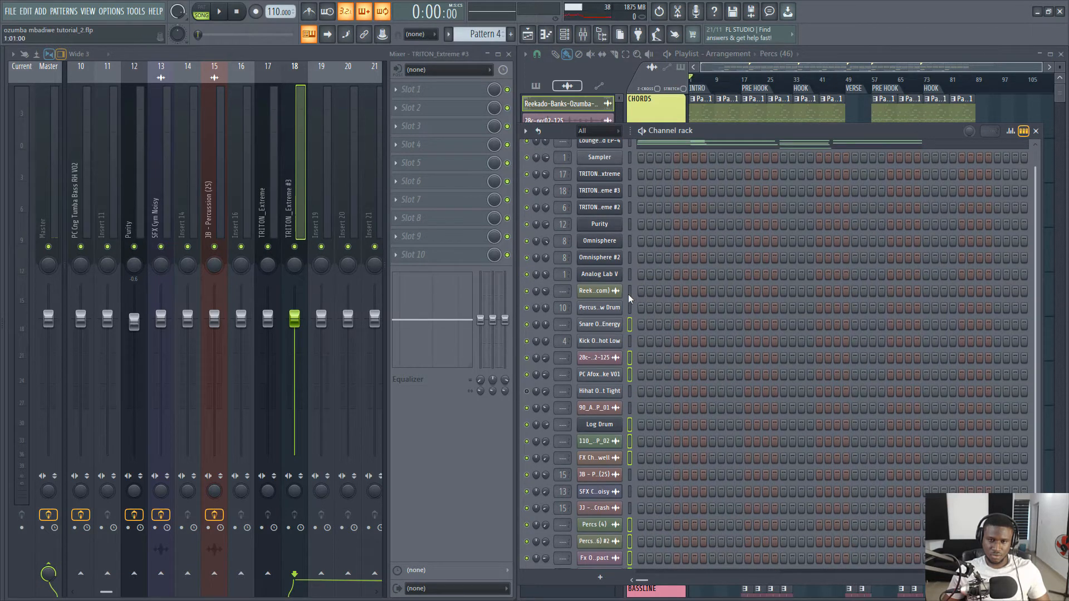
scroll(632, 293, "up", 1)
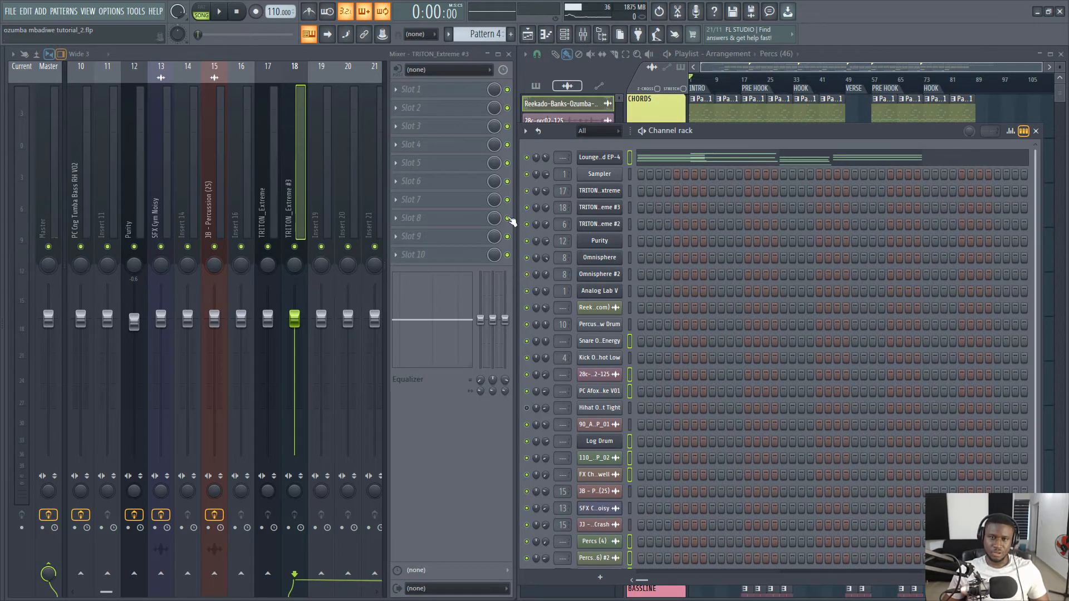
- Route the selected channels to consecutive mixer tracks starting at track 20, and check the assignments across the mixer
left_click(319, 219)
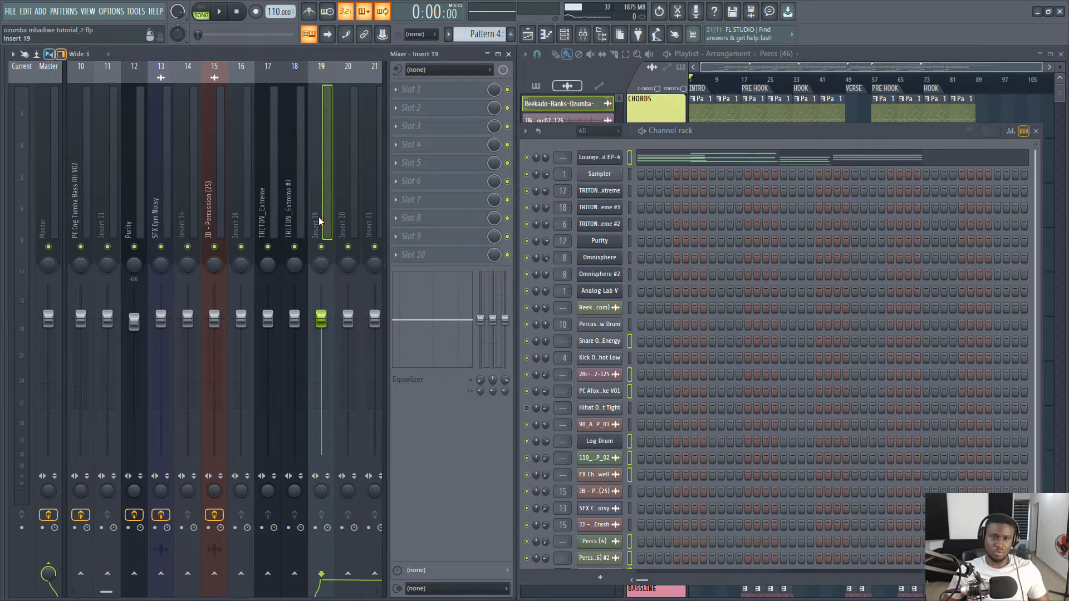
scroll(319, 221, "down", 3)
left_click(272, 212)
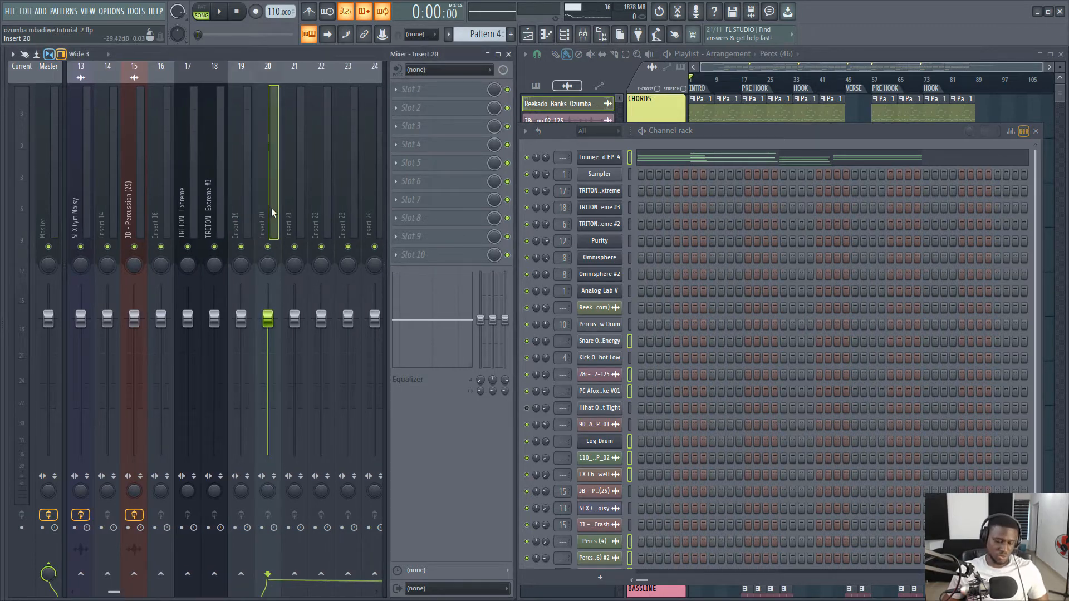
key("ctrl+shift+l")
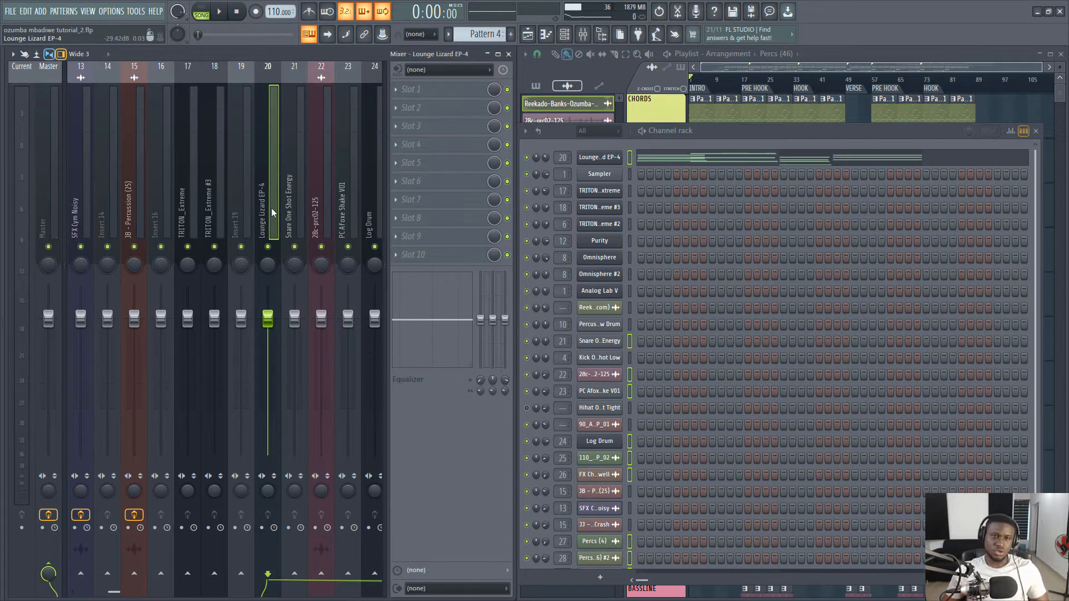
scroll(272, 212, "up", 9)
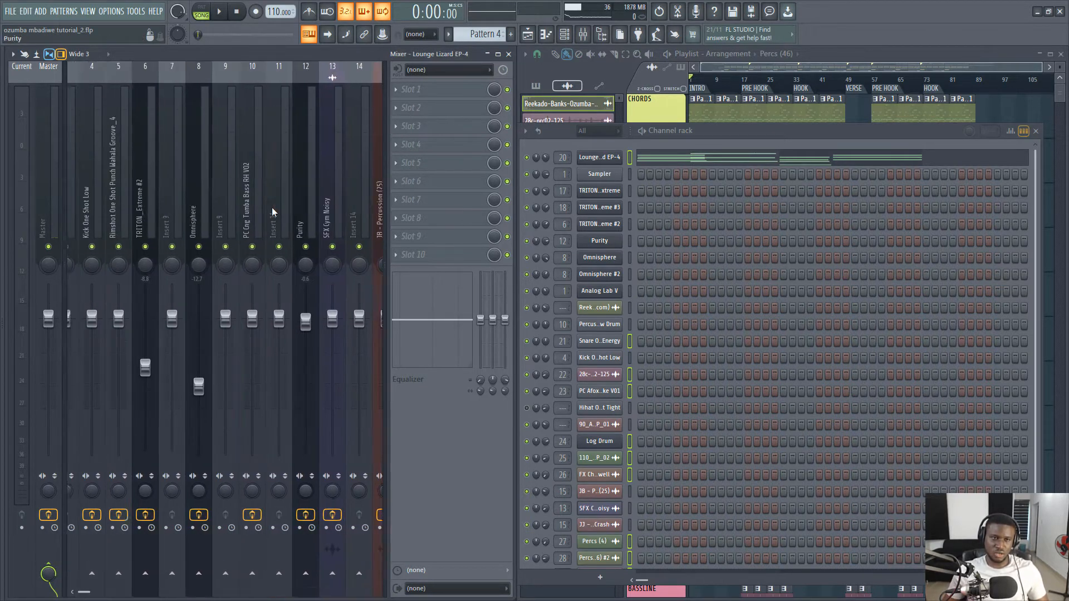
scroll(272, 209, "down", 12)
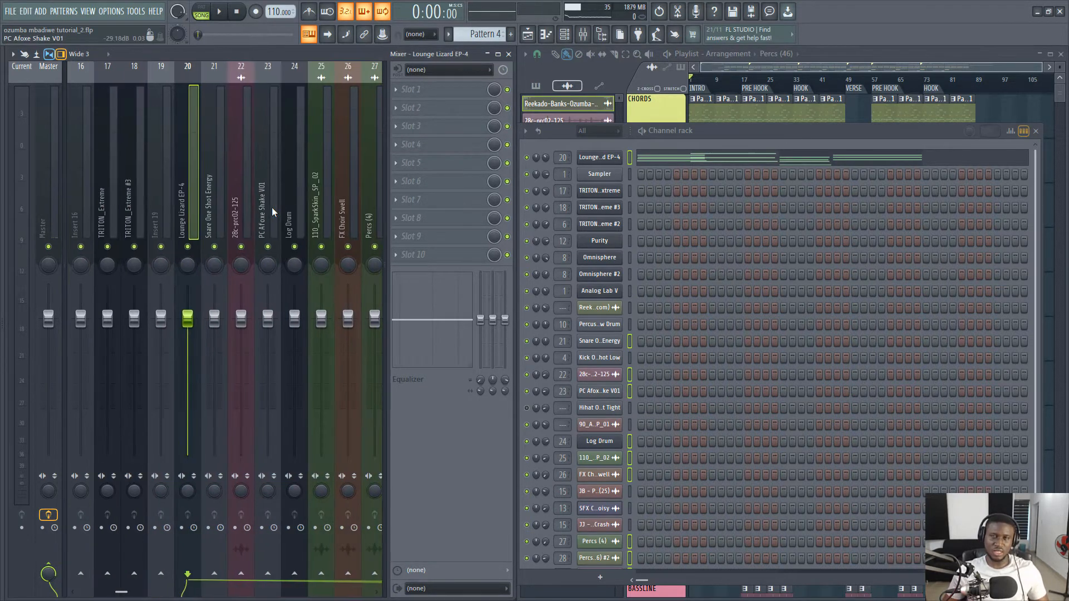
scroll(232, 210, "up", 9)
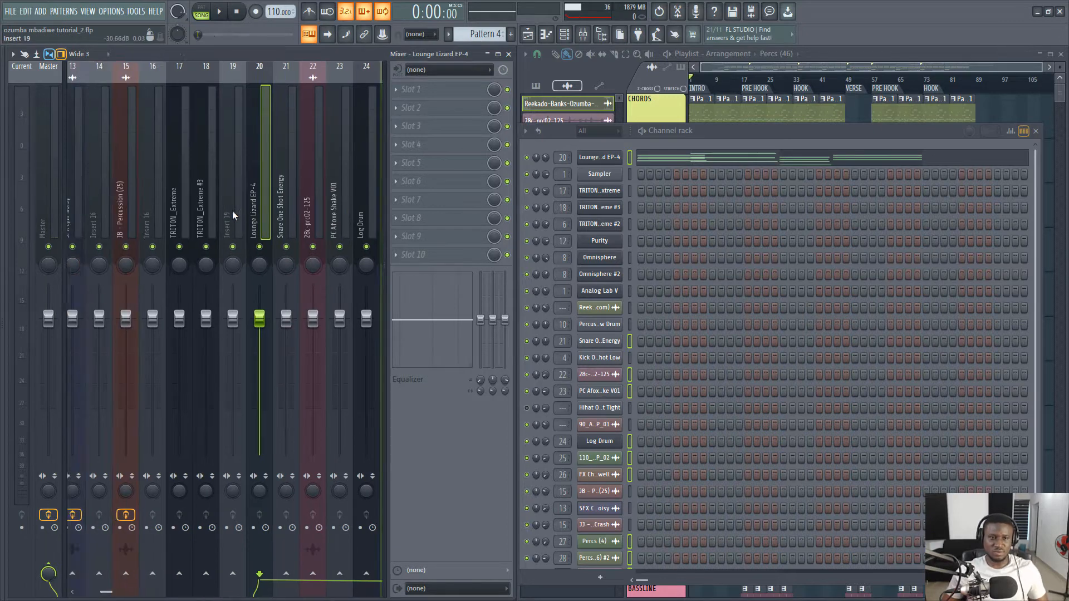
scroll(232, 211, "down", 3)
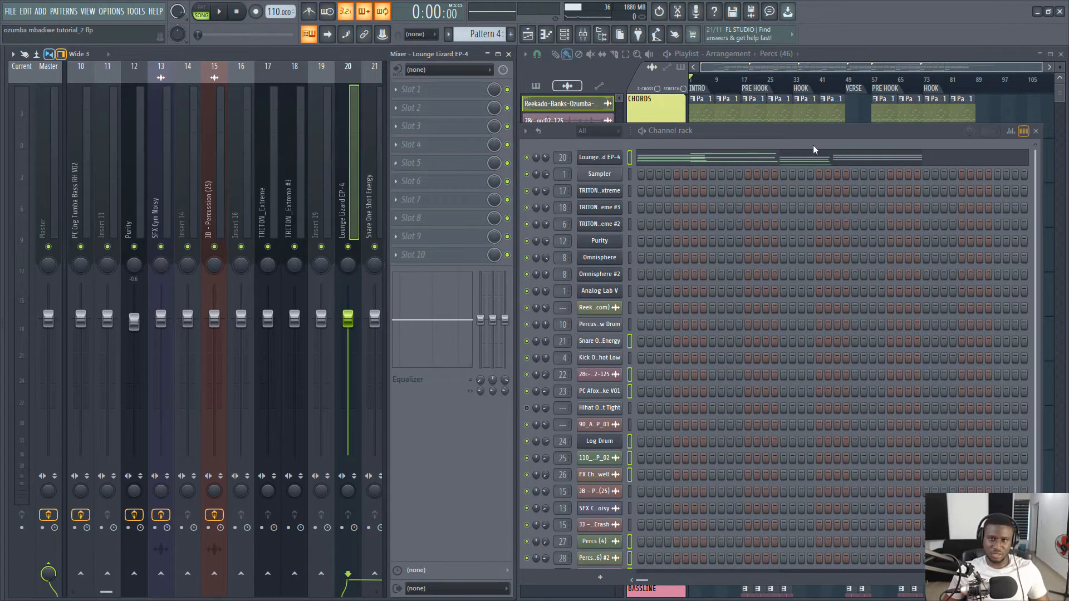
- Return to the playlist, solo the DRUMS track and unmute the SHAKER and SHAKER #2 tracks
left_click(747, 65)
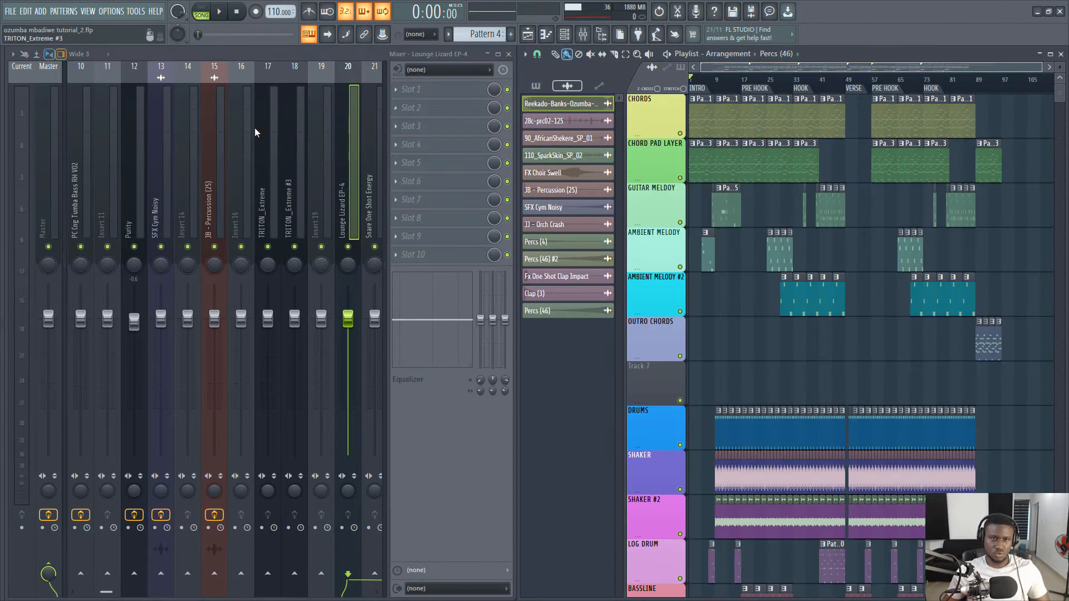
scroll(780, 315, "down", 2)
left_click(681, 312, "ctrl")
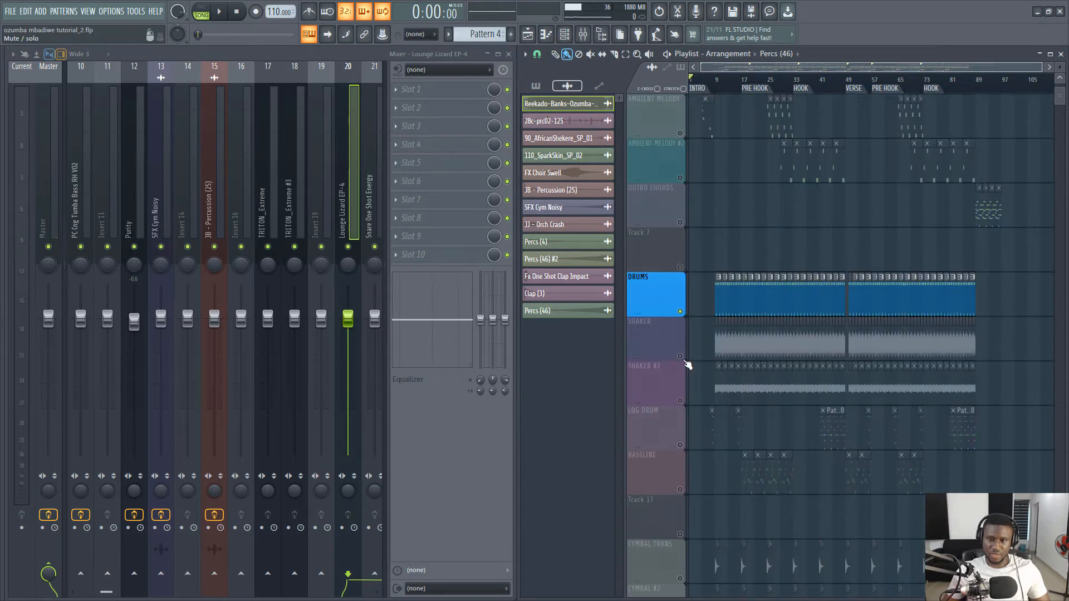
left_click(681, 356)
left_click(682, 401)
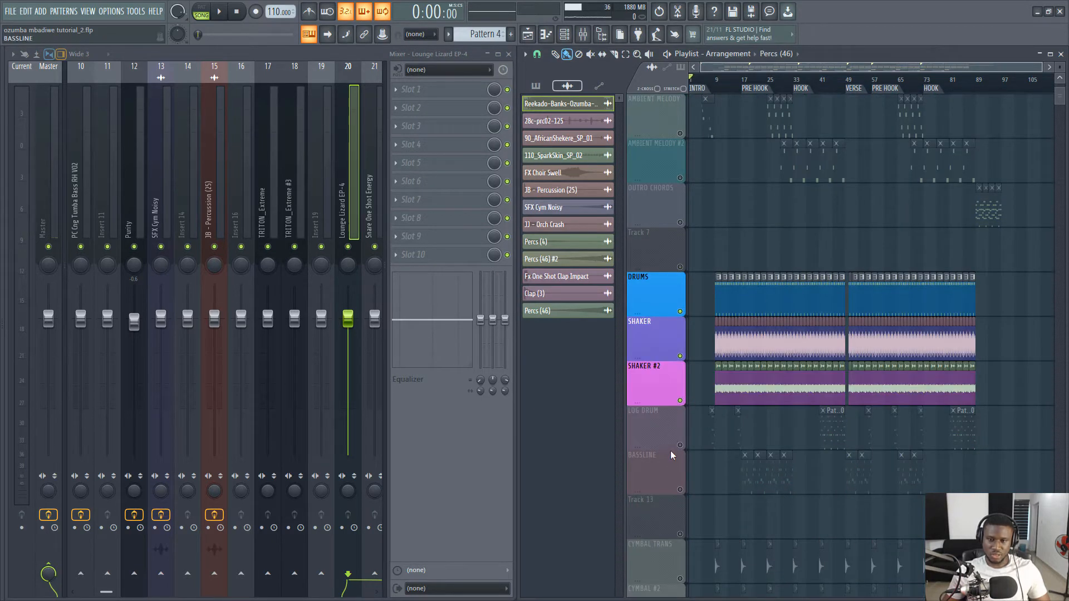
- Set the playback start to the first drum clips at bar 9 and audition the soloed drums and shakers
scroll(672, 446, "down", 1)
left_click_drag(723, 90, 716, 89)
key("space")
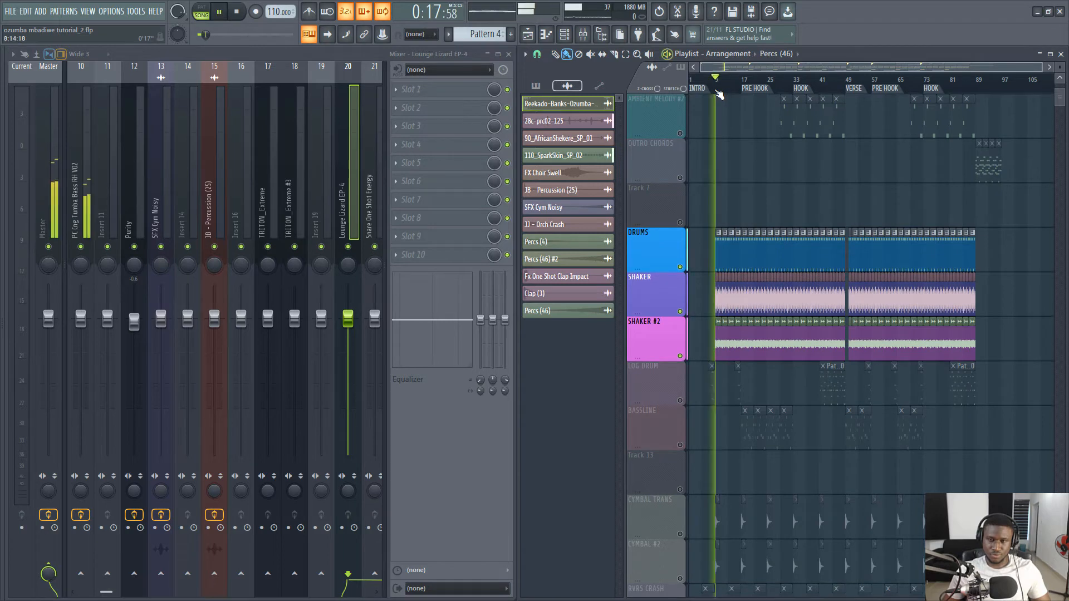
scroll(727, 76, "up", 5)
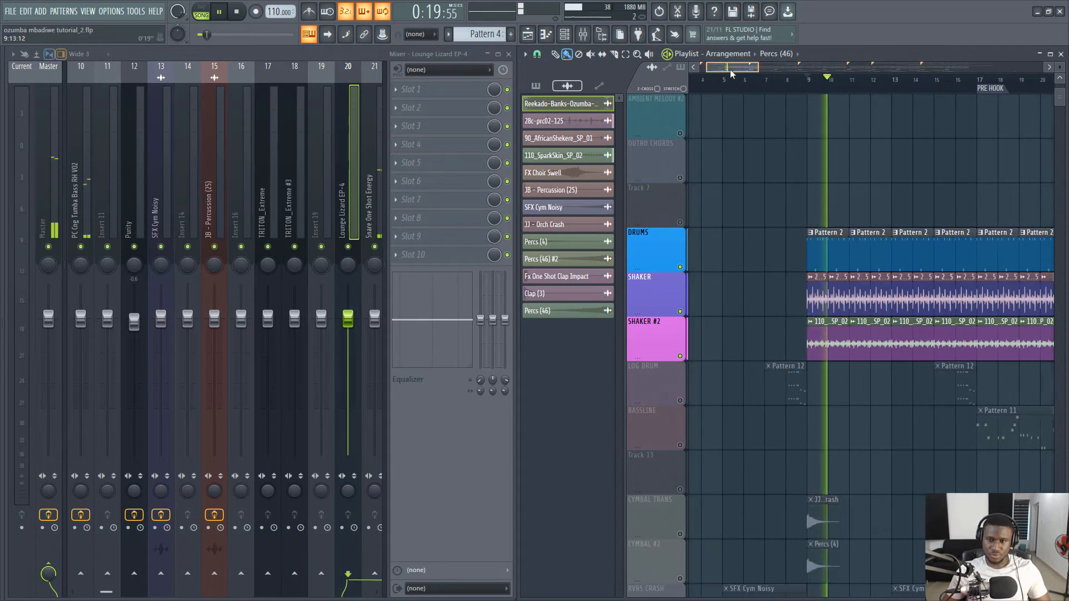
scroll(785, 167, "down", 2)
key("space")
key("space")
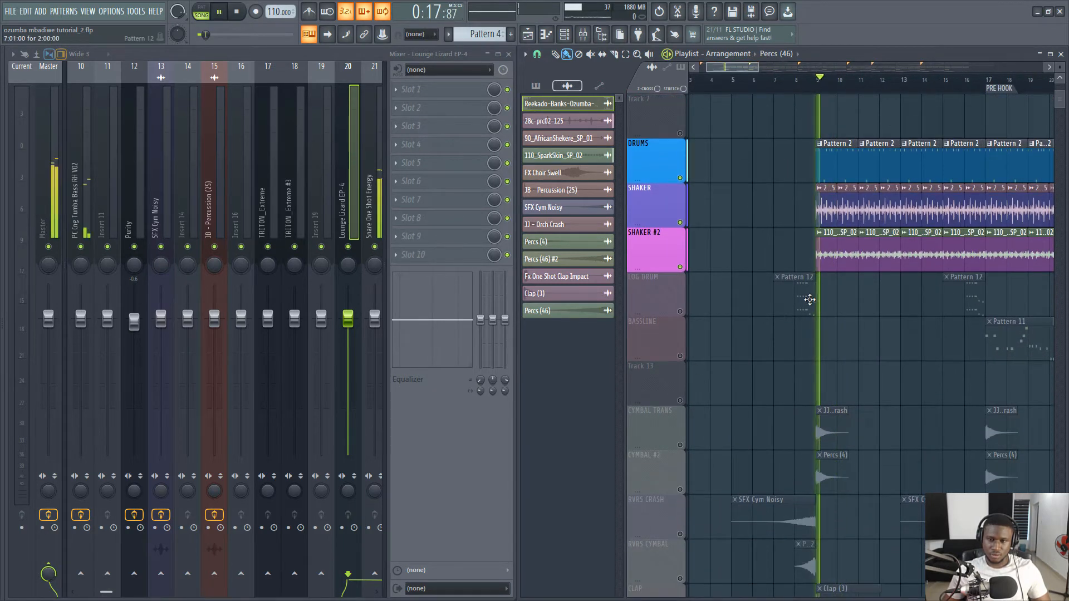
scroll(808, 298, "down", 3)
scroll(813, 287, "up", 4)
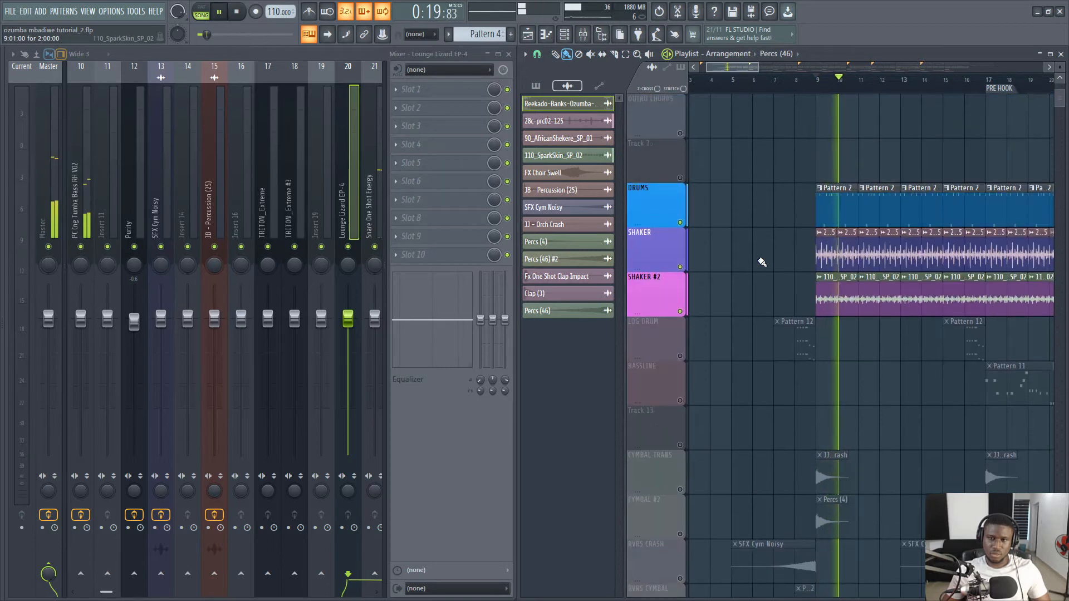
key("space")
- Enlarge the mixer to show all tracks and play the drum section to find which tracks carry signal
scroll(229, 159, "up", 5)
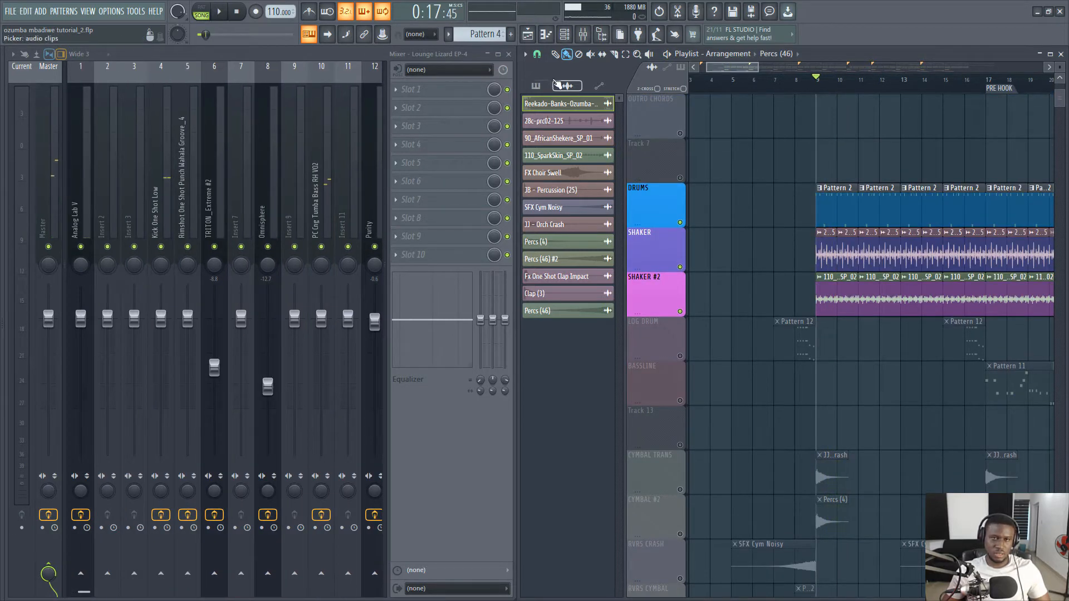
left_click(497, 54)
key("space")
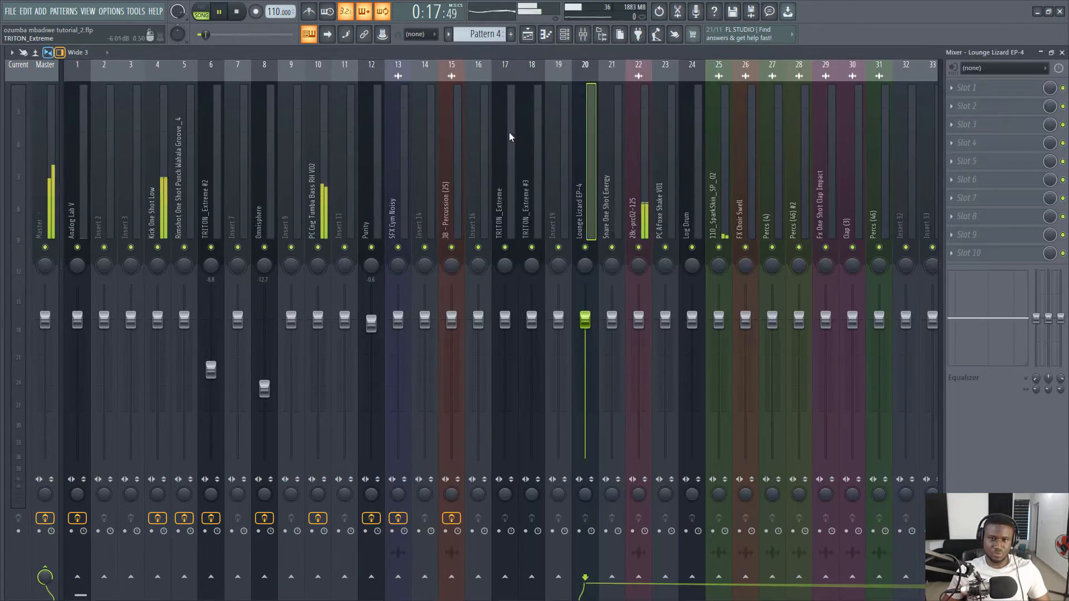
key("space")
key("space")
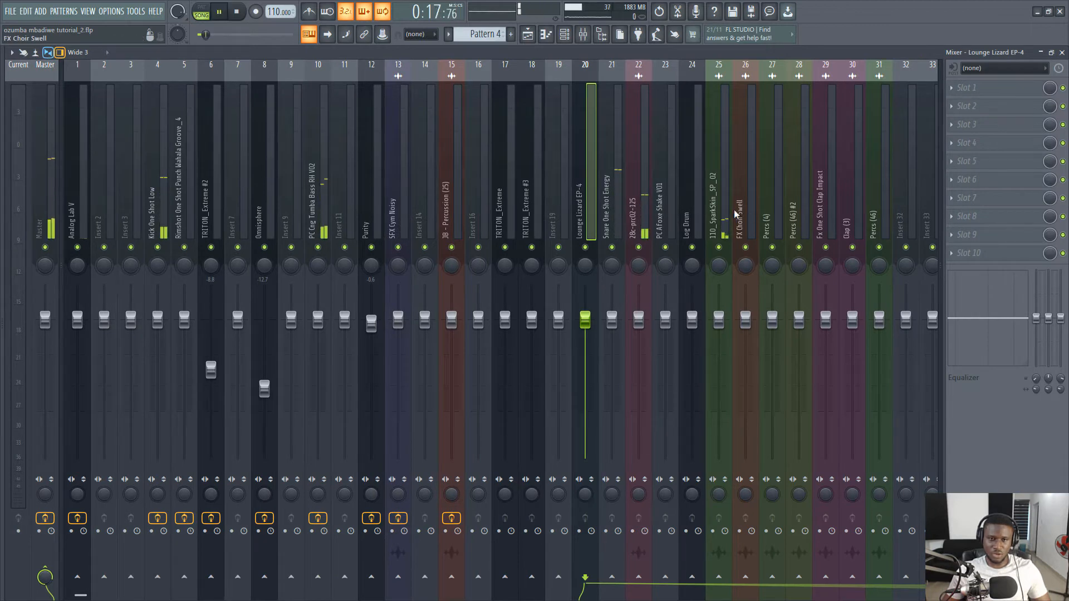
key("space")
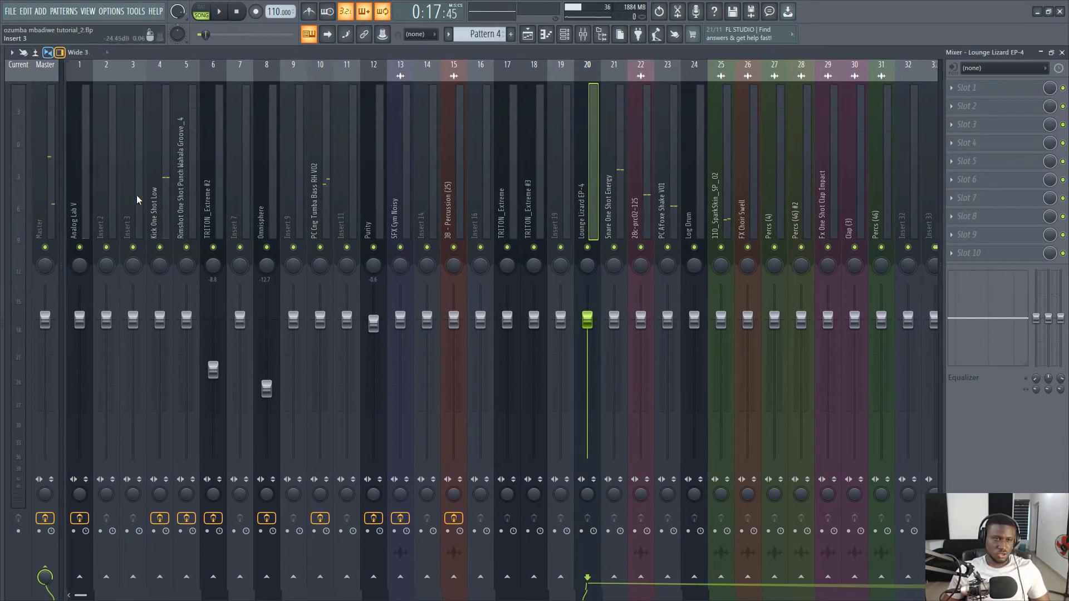
- Move the Kick One Shot Low mixer track to position 1
left_click(159, 226)
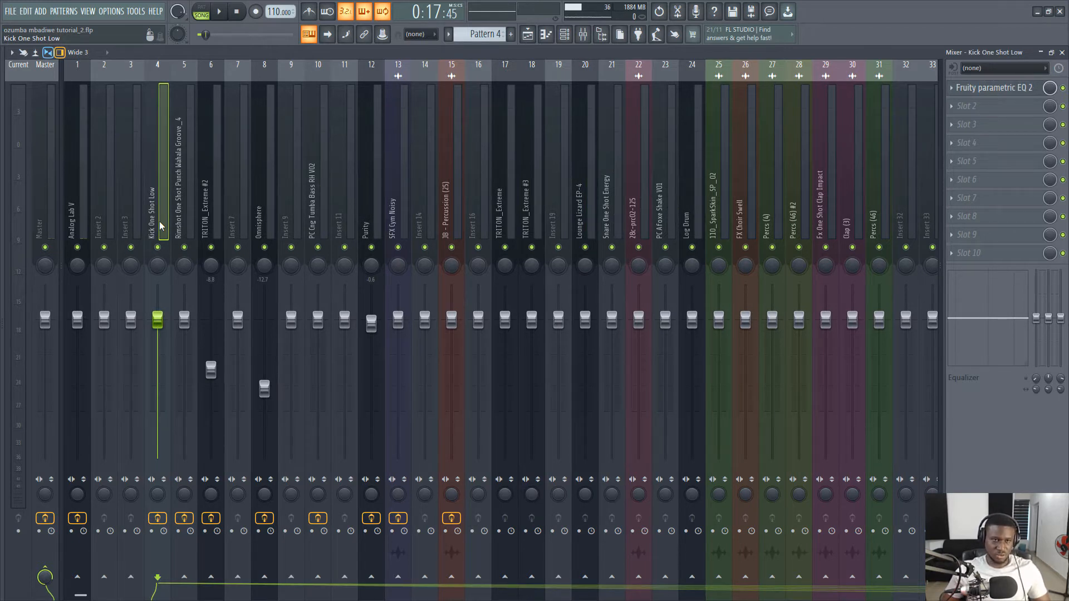
key("alt+Left")
key("alt+Left")
key("alt+Left")
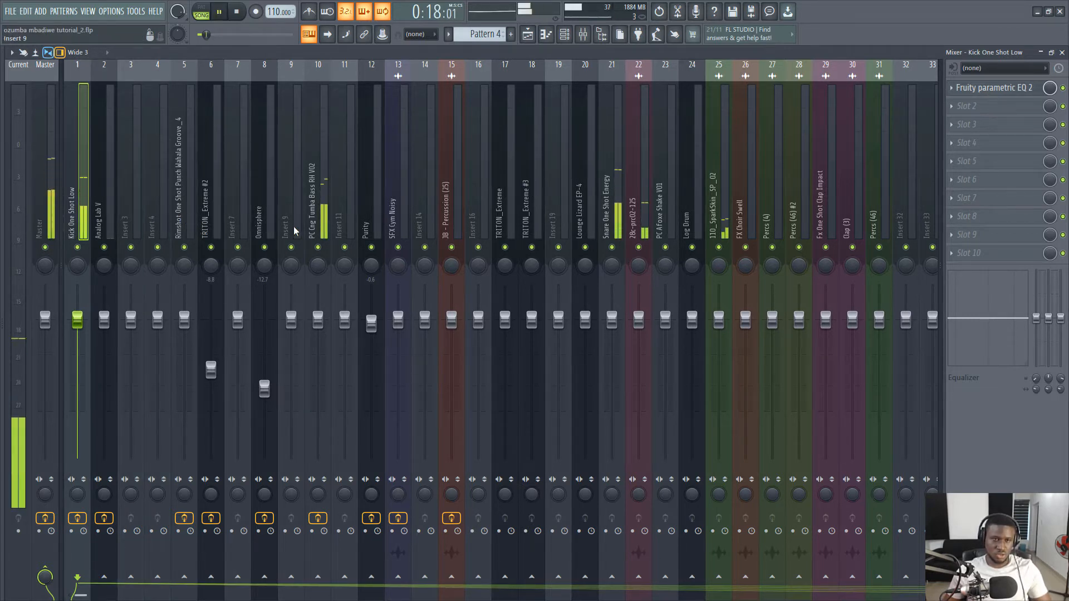
- Move the PC Cng Tumba Bass RH V02 mixer track to position 2, beside the kick
left_click(316, 222)
key("alt+Left")
key("alt+Left")
key("alt+Left")
key("alt+Left")
key("alt+Left")
key("alt+Left")
key("alt+Left")
key("alt+Left")
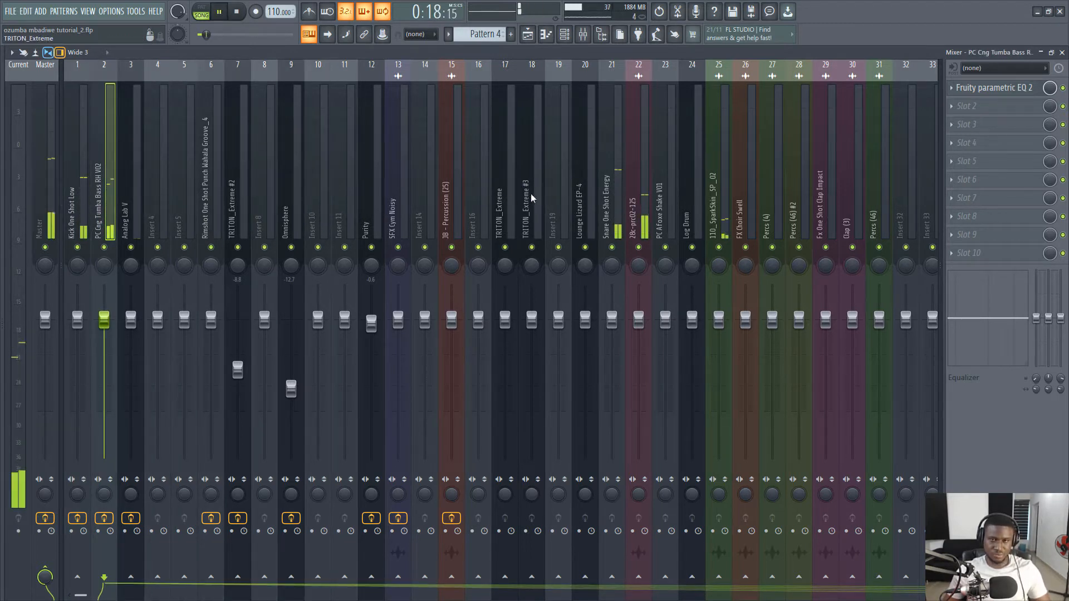
- Move the Snare One Shot Energy, 28c-prc02-125 and PC Afoxe Shake V01 mixer tracks together to positions 3 to 5
left_click(619, 209)
left_click(629, 210, "ctrl")
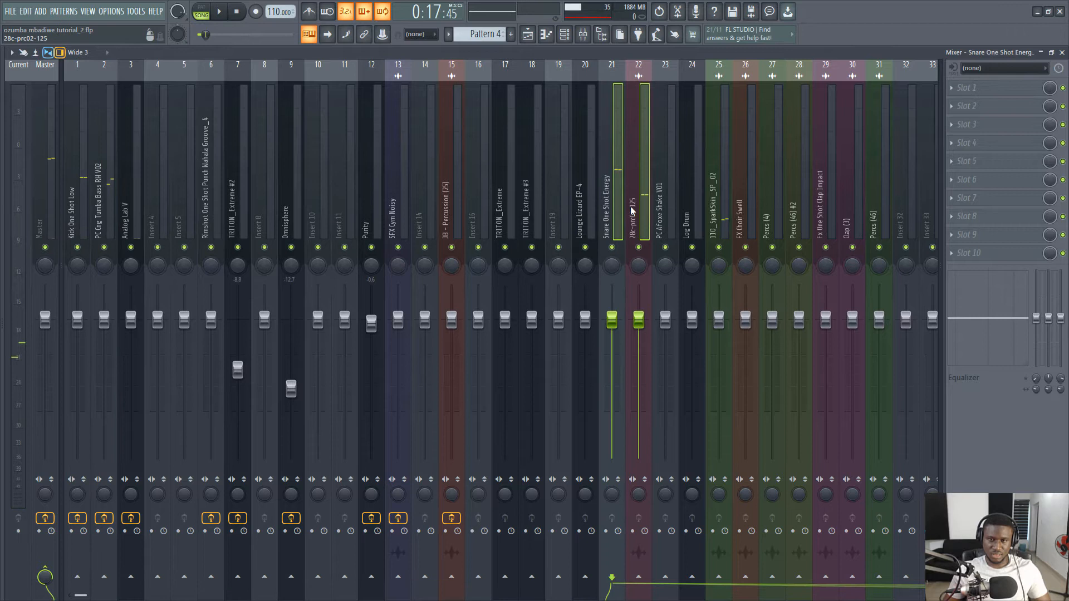
left_click(663, 209, "ctrl")
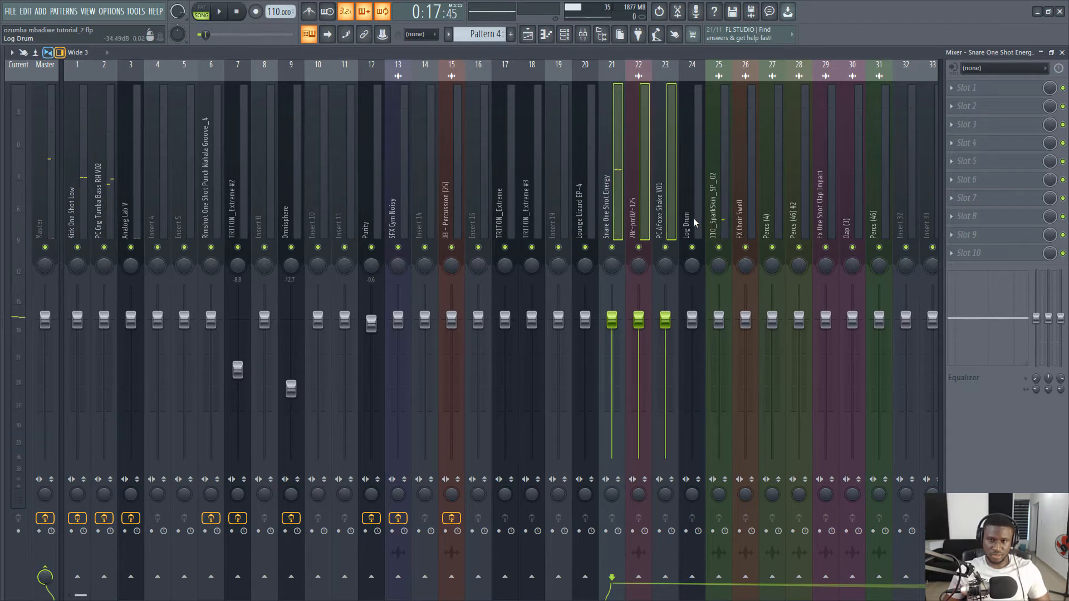
key("alt+Left")
key("alt+Left")
key("alt+Left")
key("alt+Left")
key("alt+Left")
key("alt+Left")
key("alt+Left")
key("alt+Left")
key("alt+Left")
key("alt+Left")
key("alt+Left")
key("alt+Left")
key("alt+Left")
key("alt+Left")
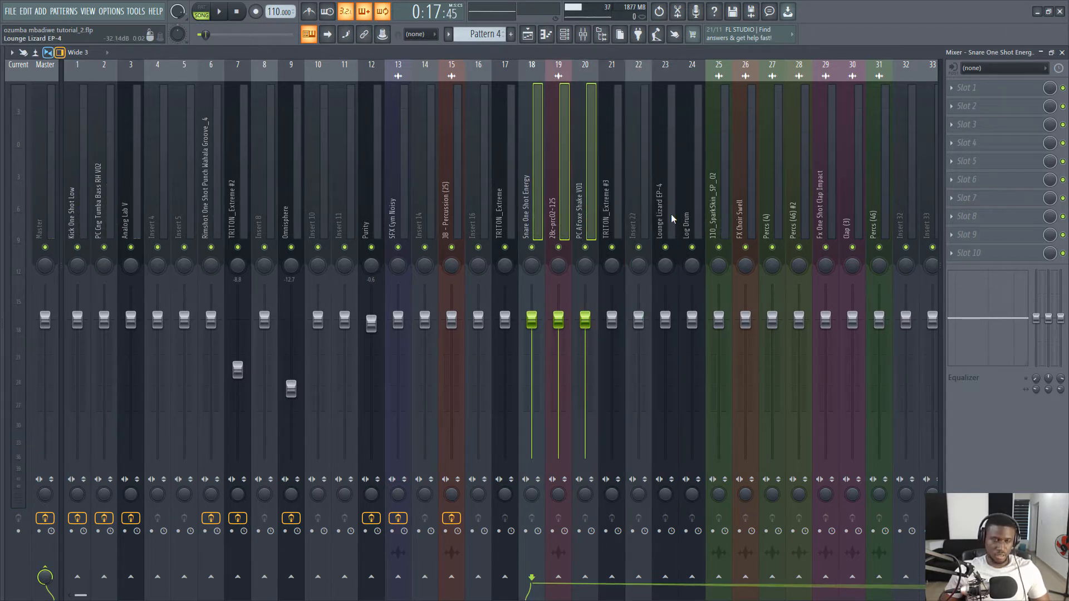
key("alt+Left")
key("alt+Left")
key("alt+Left")
key("alt+Left")
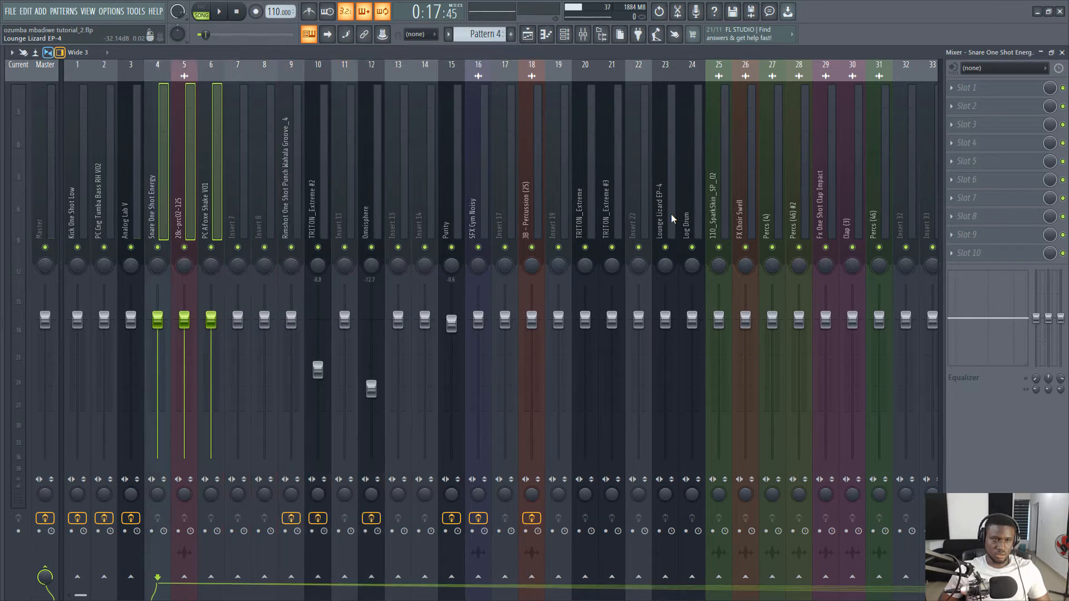
- Play the drums to find the next active track and move 110_SparkSkin_SP_02 to mixer position 5
key("space")
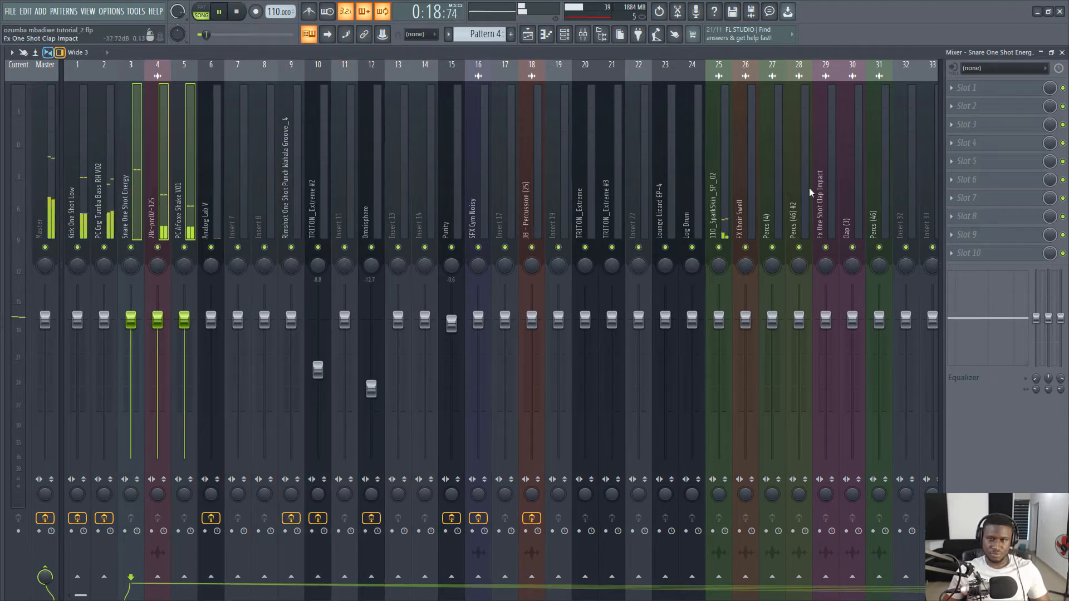
left_click(721, 220)
key("space")
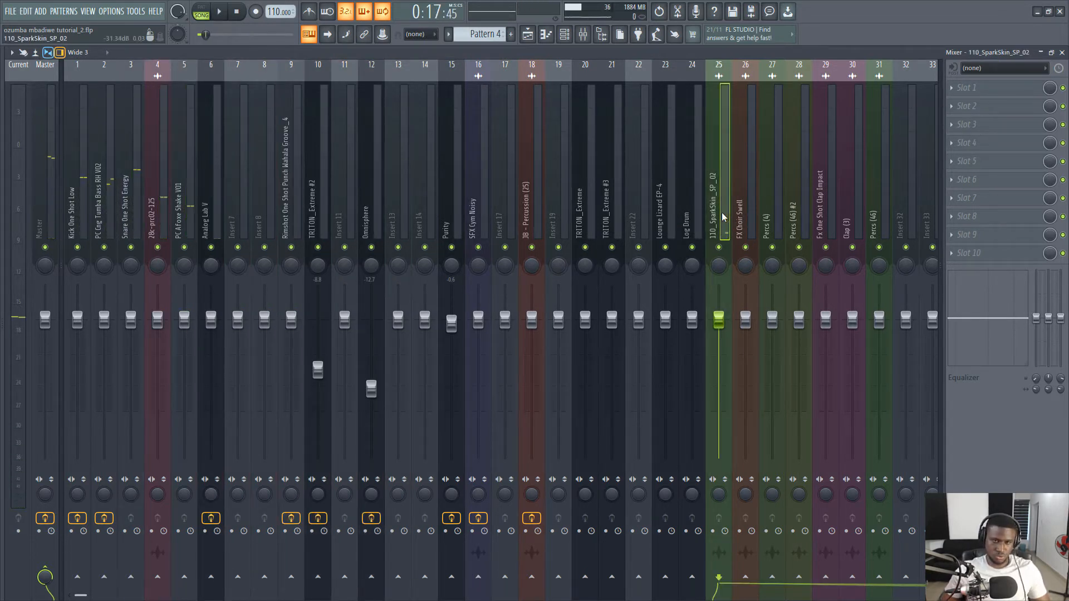
key("alt+Left")
key("alt+Left")
key("alt+Left")
key("alt+Left")
key("alt+Left")
key("alt+Left")
key("alt+Left")
key("alt+Left")
key("alt+Left")
key("alt+Left")
key("alt+Left")
key("alt+Left")
key("alt+Left")
key("alt+Left")
key("alt+Left")
key("alt+Left")
key("alt+Left")
key("alt+Left")
key("alt+Left")
key("alt+Left")
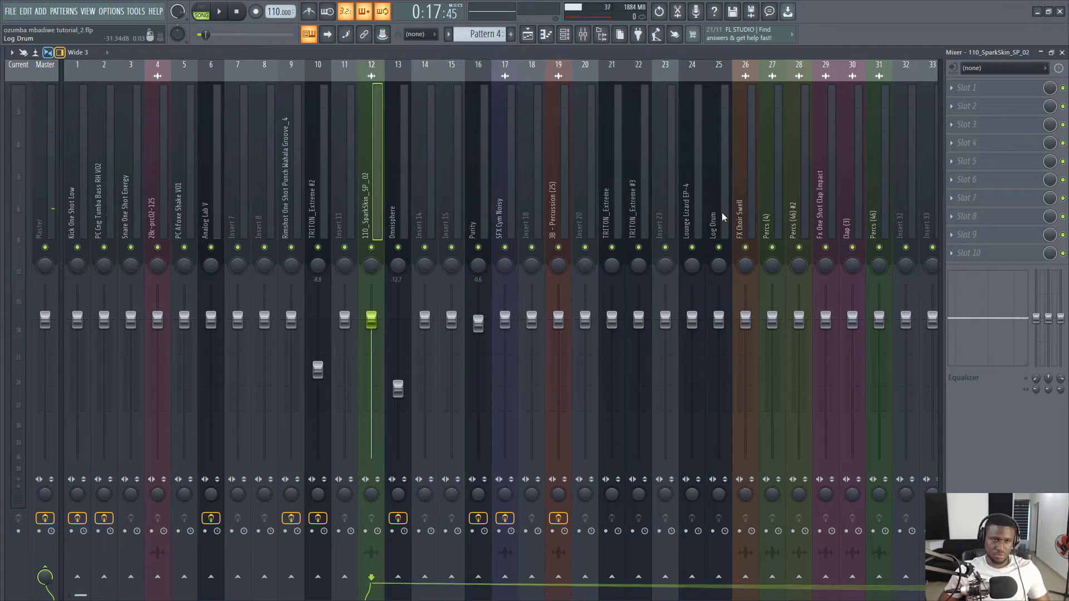
- Play the drum section and examine the mixer for active tracks outside the drum group
key("space")
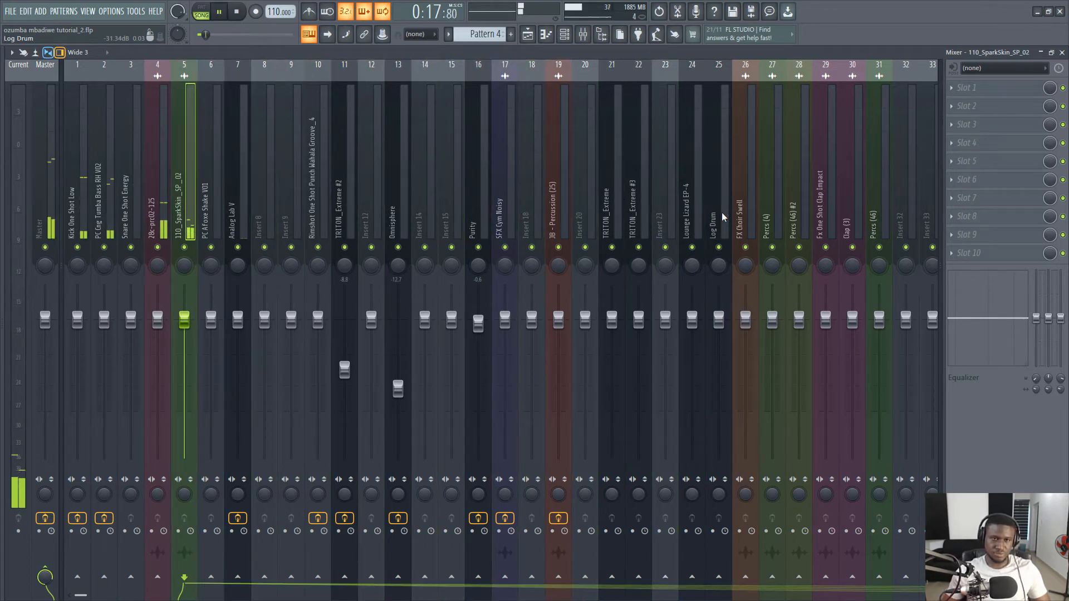
scroll(811, 175, "down", 4)
scroll(810, 175, "up", 4)
scroll(810, 176, "up", 1)
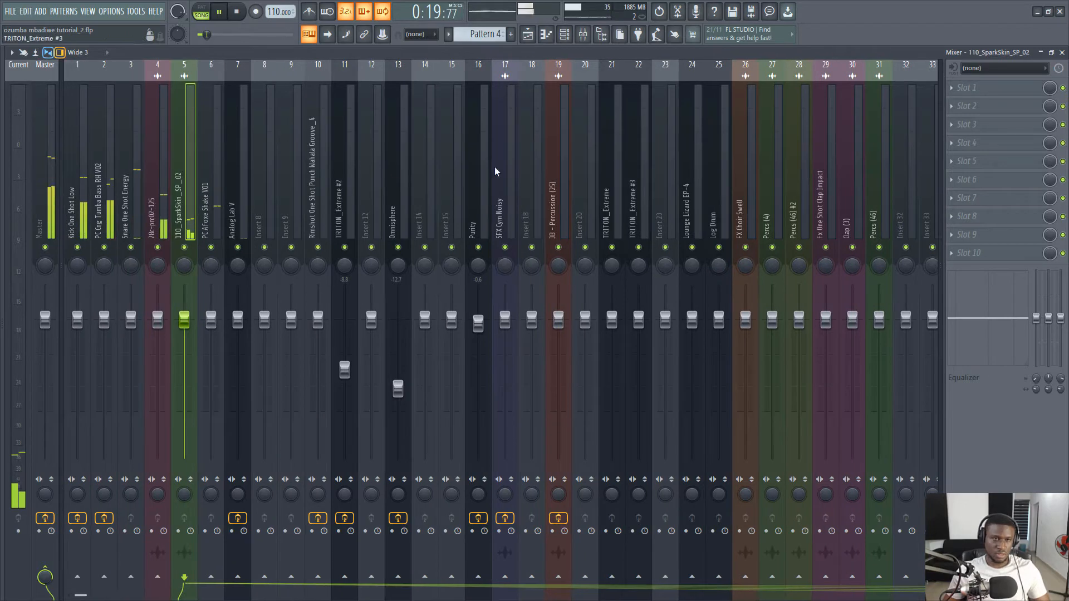
key("space")
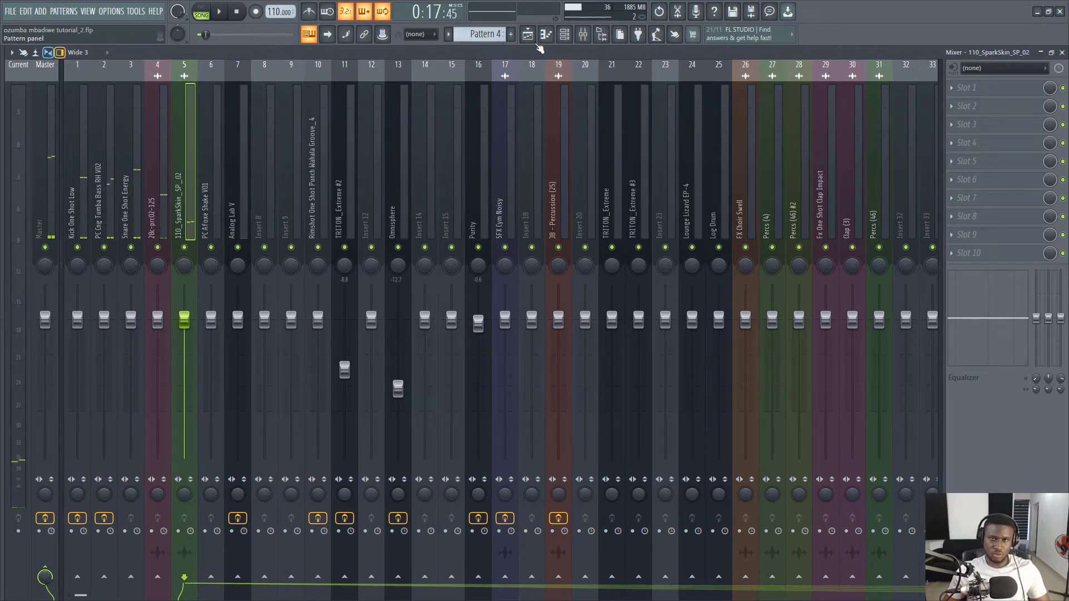
- Show the playlist, look over the whole arrangement, and replay the soloed drums and shakers
left_click(527, 34)
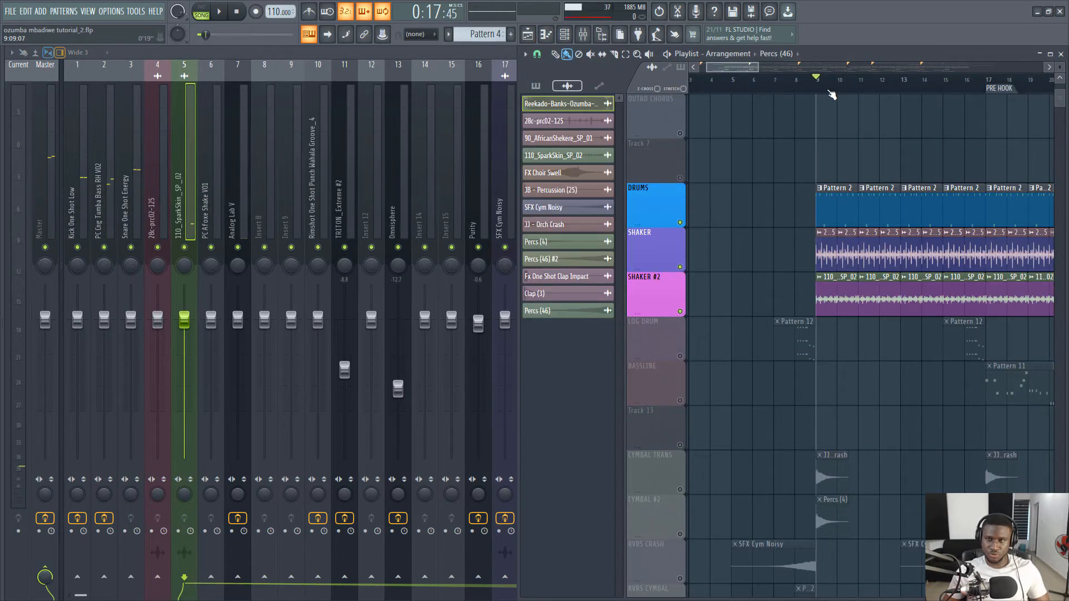
scroll(831, 92, "down", 6)
scroll(819, 223, "down", 4)
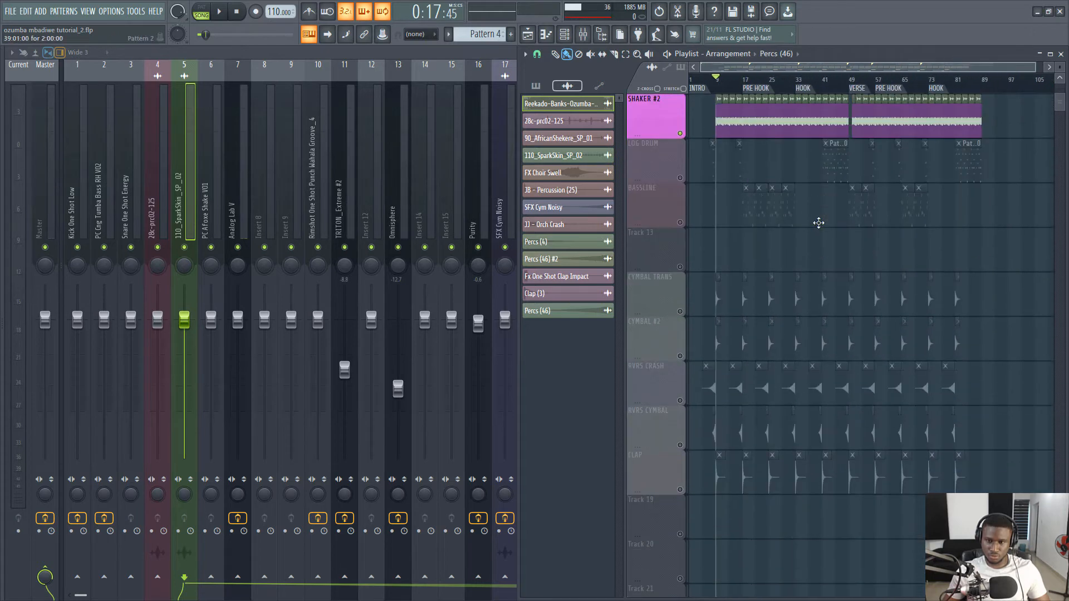
scroll(818, 222, "up", 8)
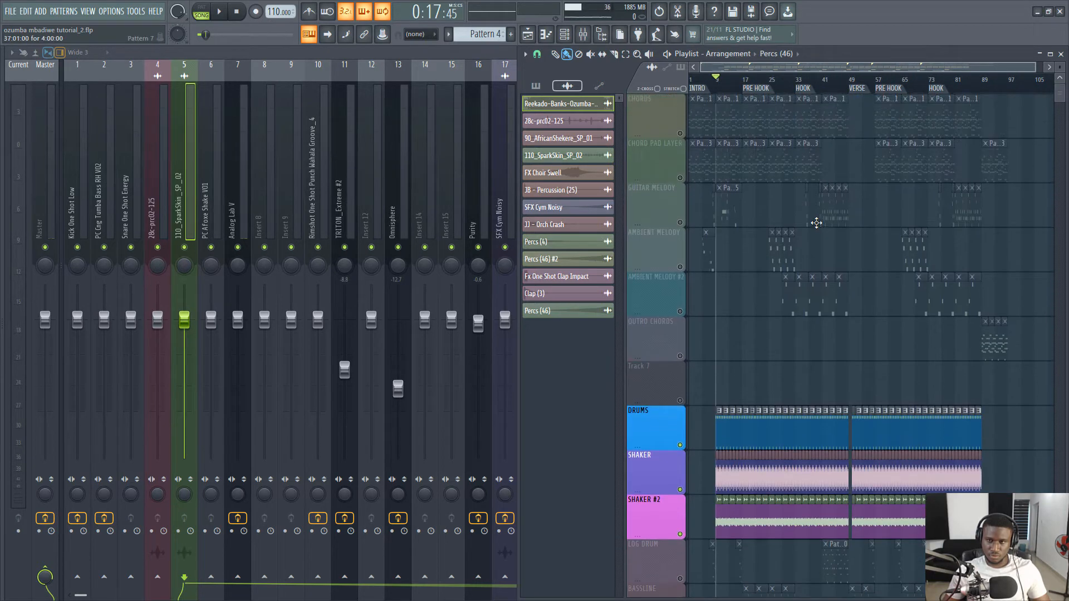
scroll(818, 219, "up", 1)
scroll(799, 210, "down", 4)
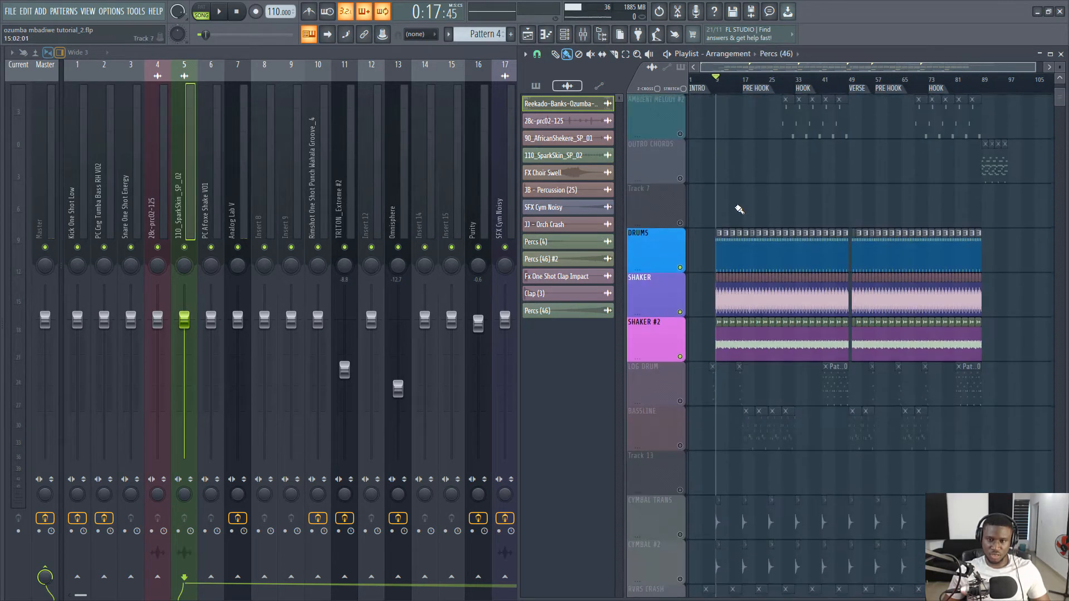
key("space")
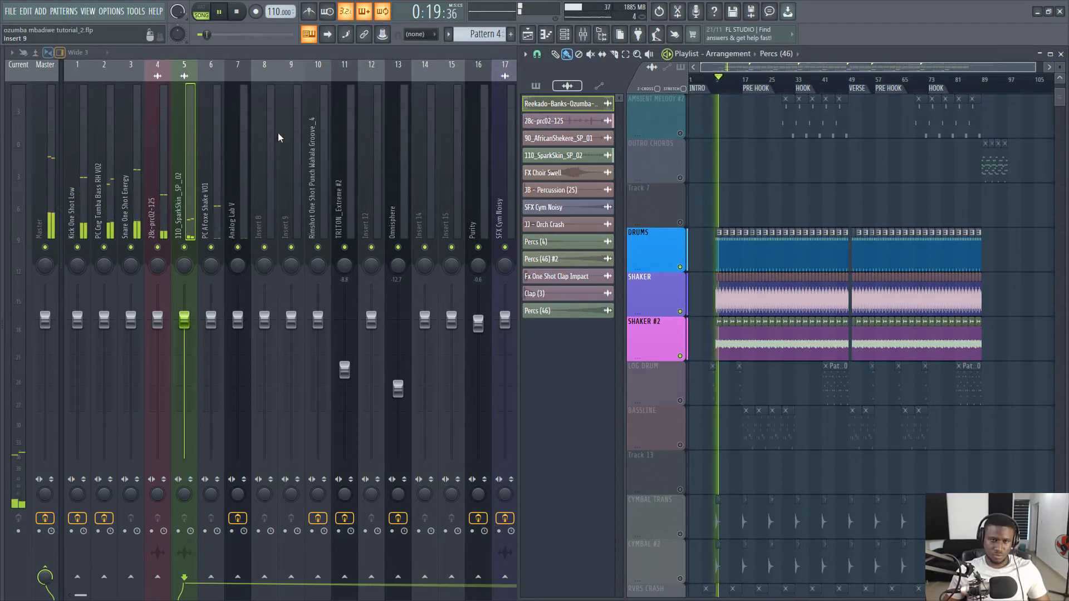
key("space")
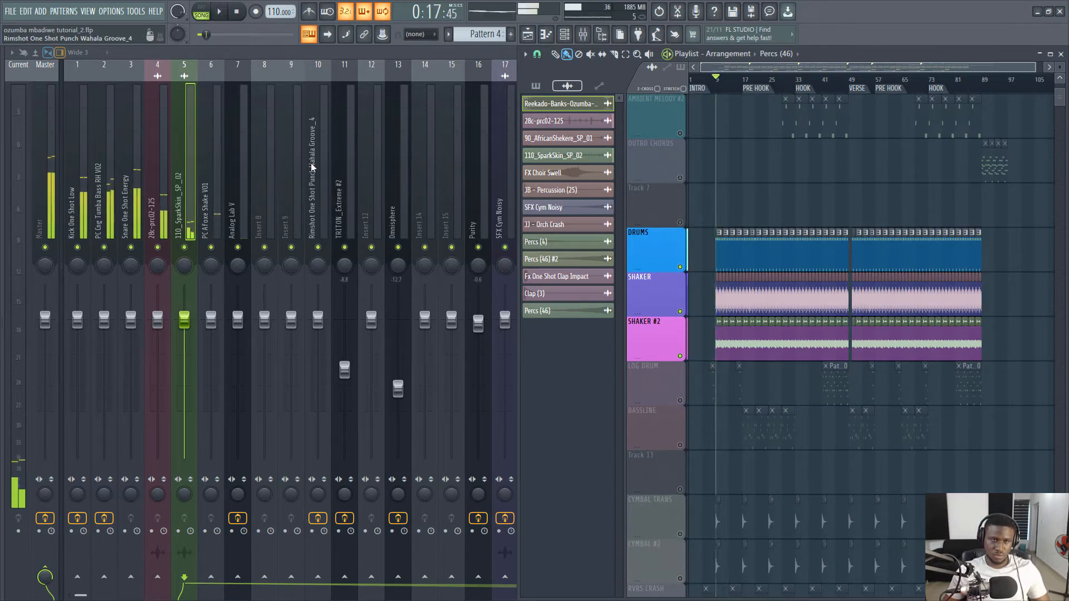
- Move the Rimshot One Shot Punch Wahala Groove_4 mixer track to position 8, right after Analog Lab V
left_click(310, 167)
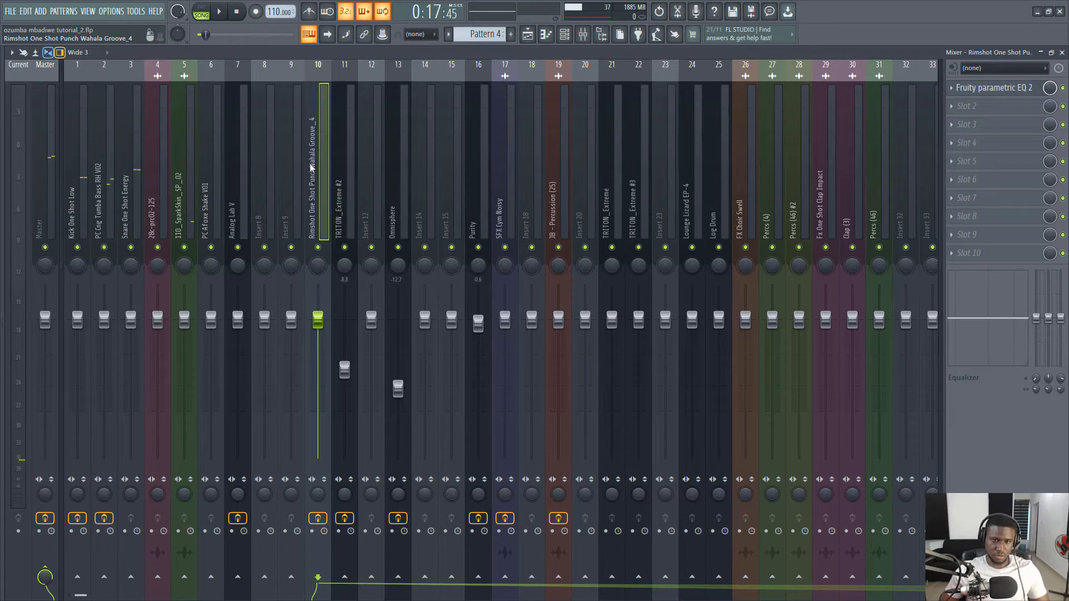
key("alt+Left")
key("alt+Left")
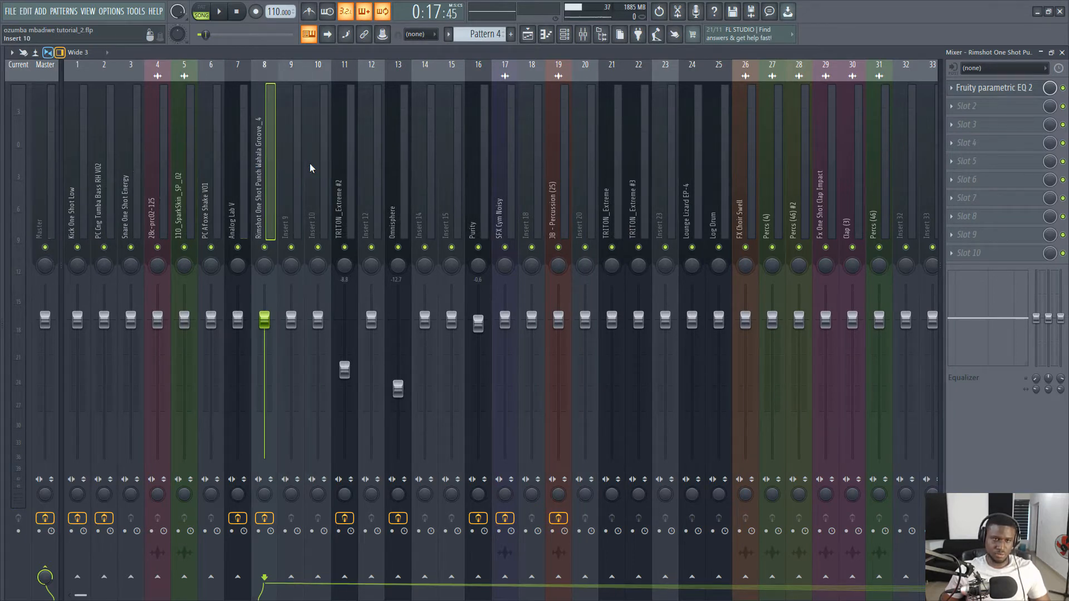
- Play the section again and check the order and signal of the tracks across the full mixer
key("space")
scroll(293, 151, "down", 3)
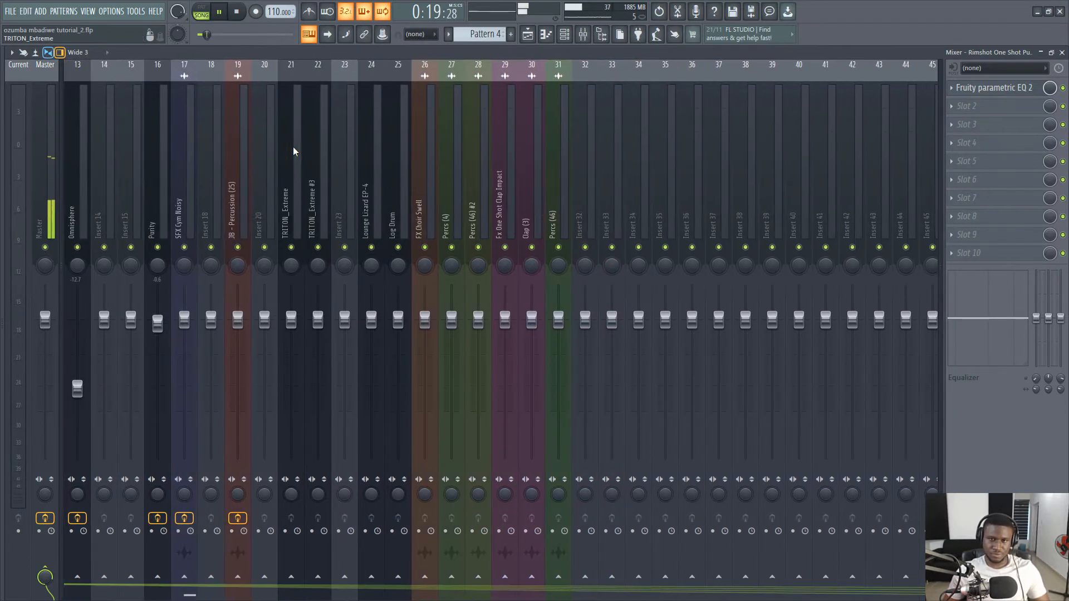
scroll(293, 148, "up", 3)
scroll(293, 148, "down", 3)
key("space")
scroll(548, 211, "up", 3)
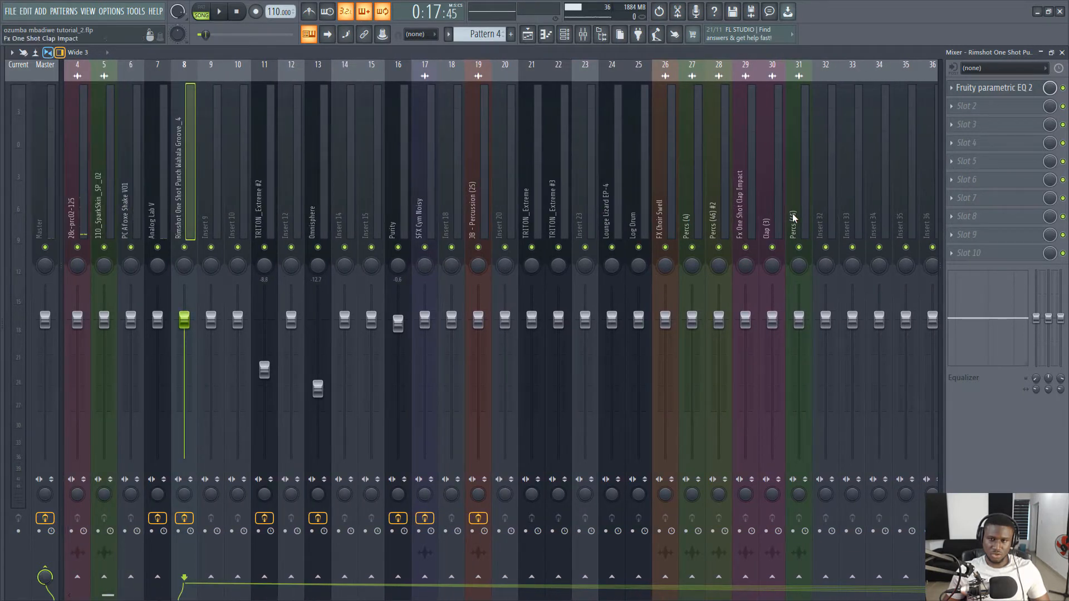
scroll(762, 198, "up", 1)
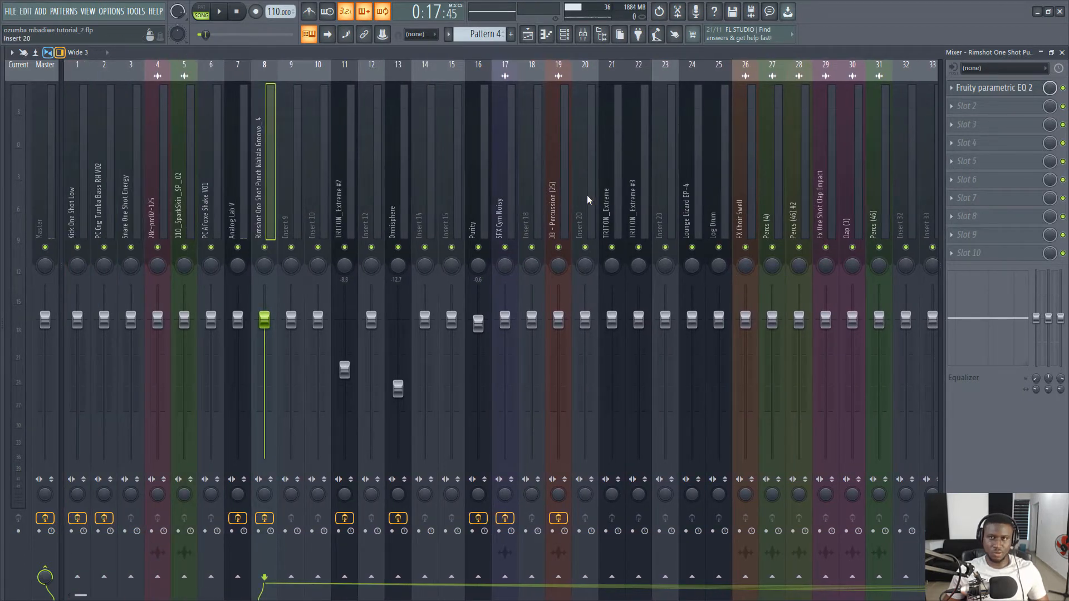
- Select the 28c-prc02-125 mixer track and restore the mixer to its smaller size beside the playlist
left_click(226, 186)
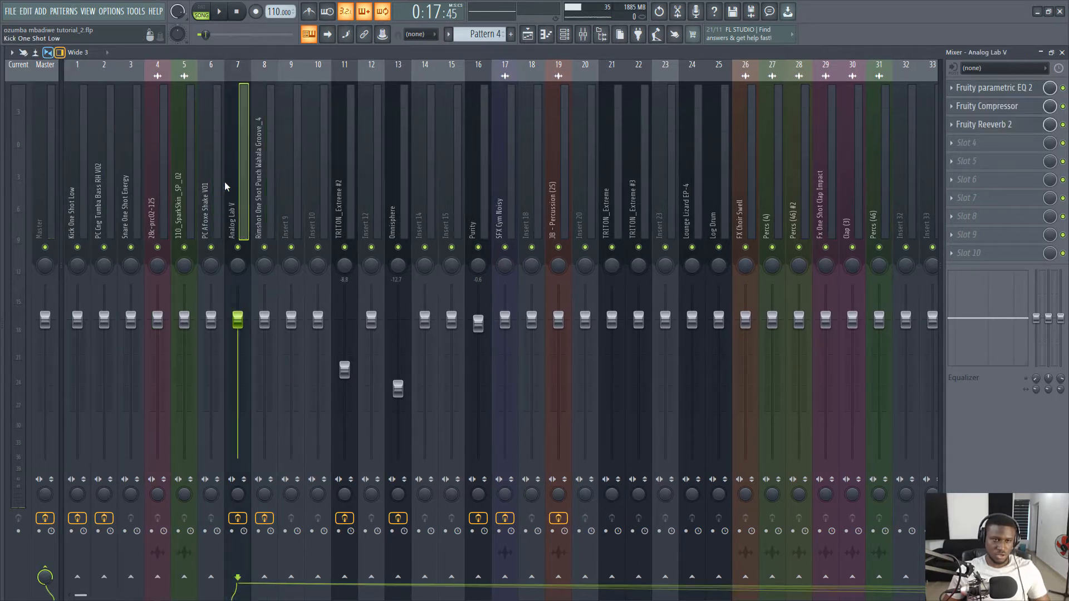
left_click(154, 186)
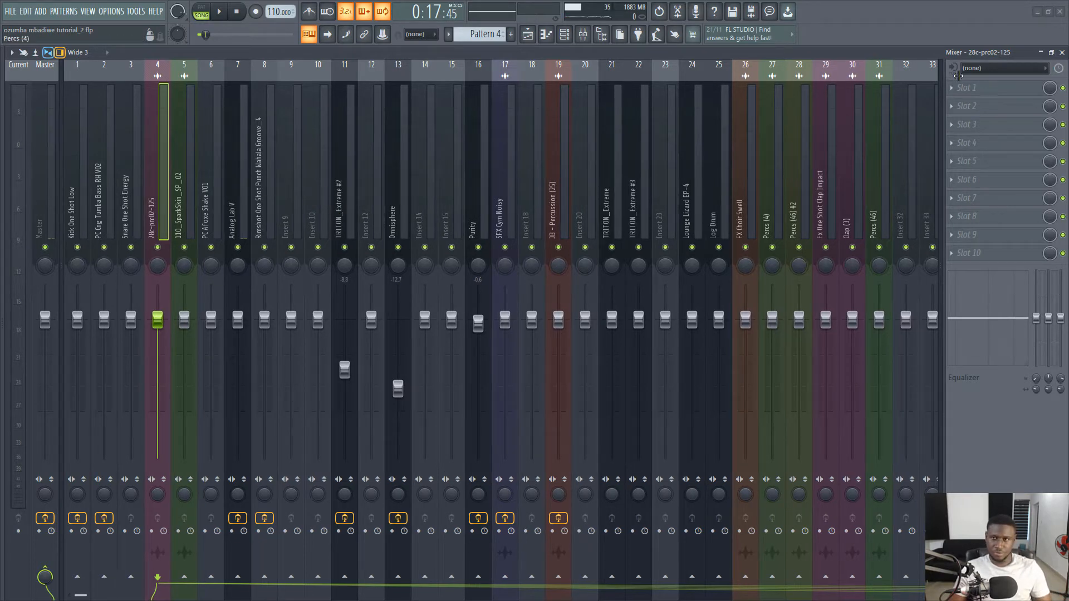
left_click(1051, 51)
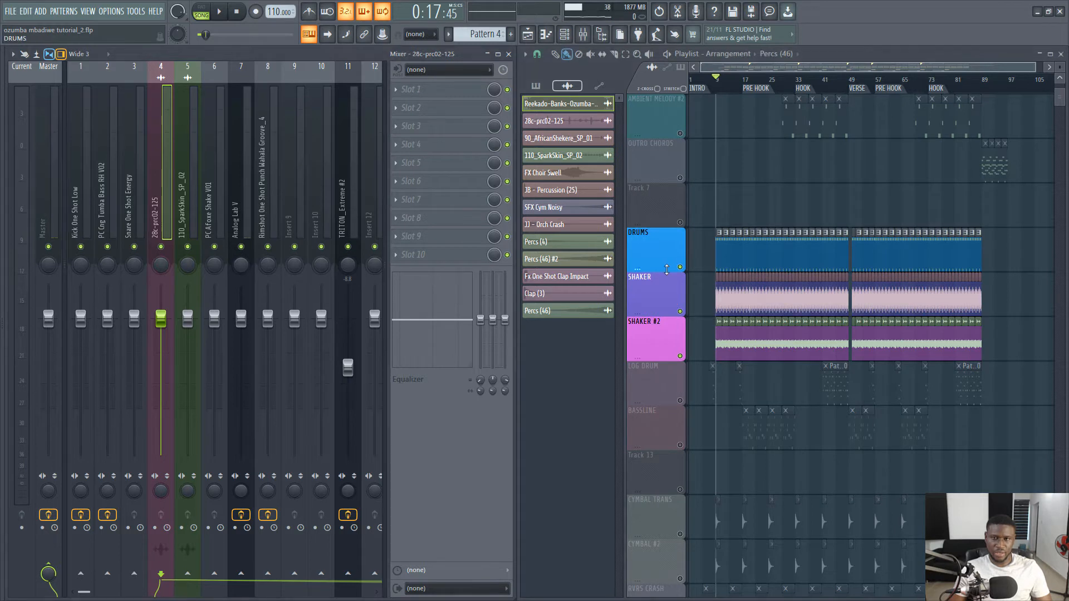
- Solo the Kick One Shot Low mixer track and re-enable tracks 2 to 6 alongside it, leaving Analog Lab V muted
right_click(78, 246)
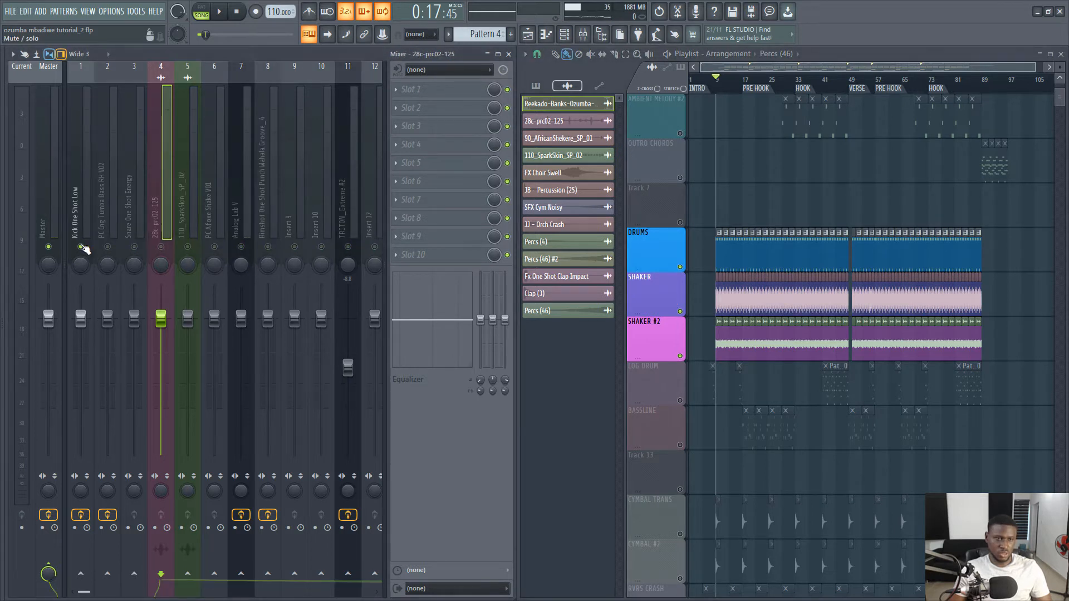
left_click(105, 247)
left_click(132, 248)
left_click(161, 247)
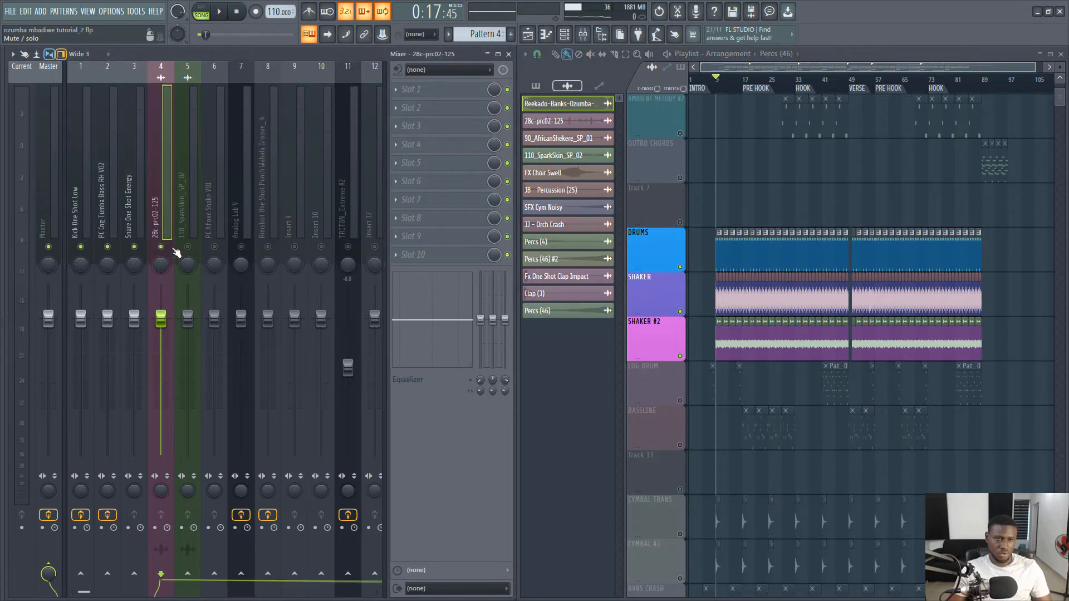
left_click(187, 248)
left_click(215, 247)
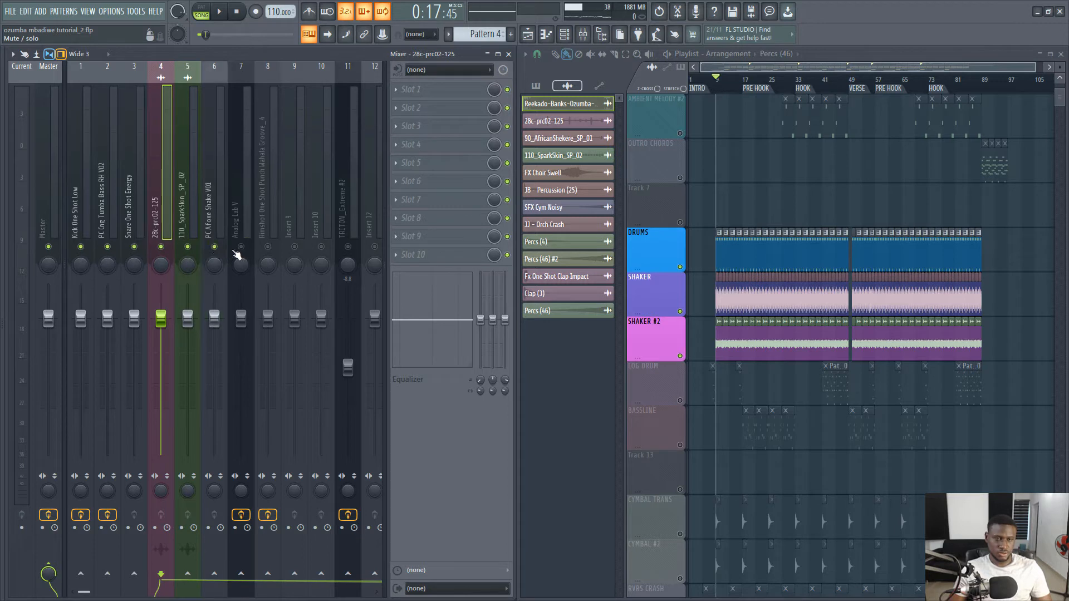
- Move the Analog Lab V mixer track to position 9, and play the six enabled drum and shaker tracks
left_click(229, 228)
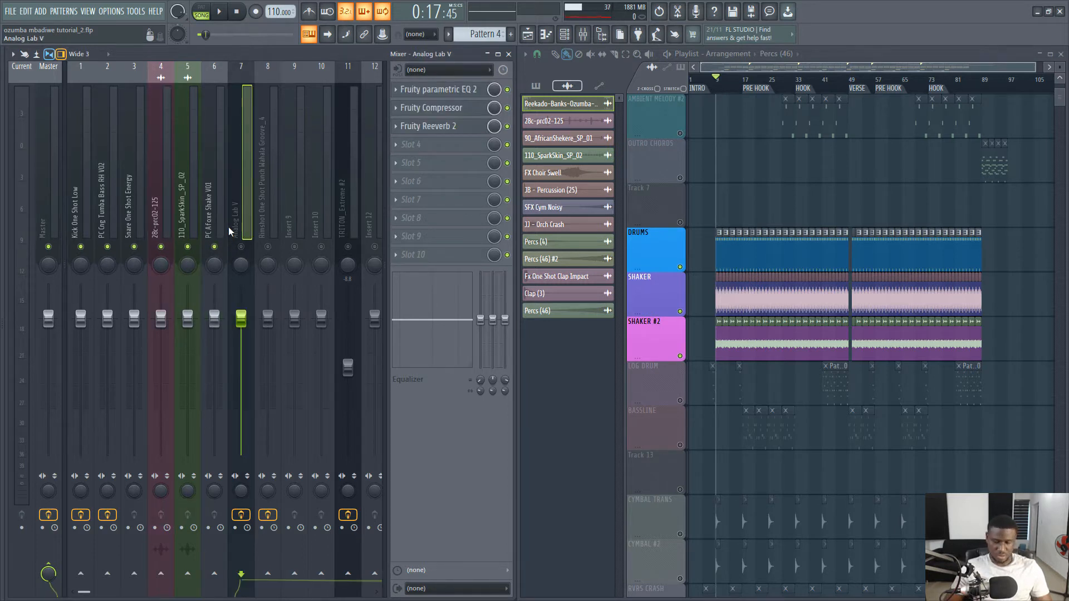
key("alt+Right")
key("alt+Right")
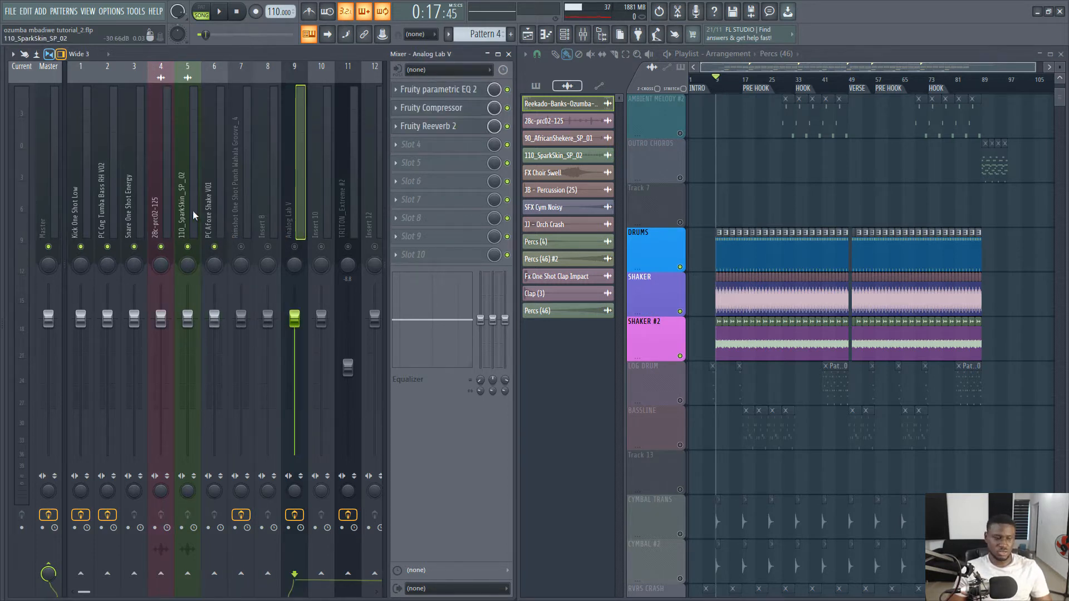
key("space")
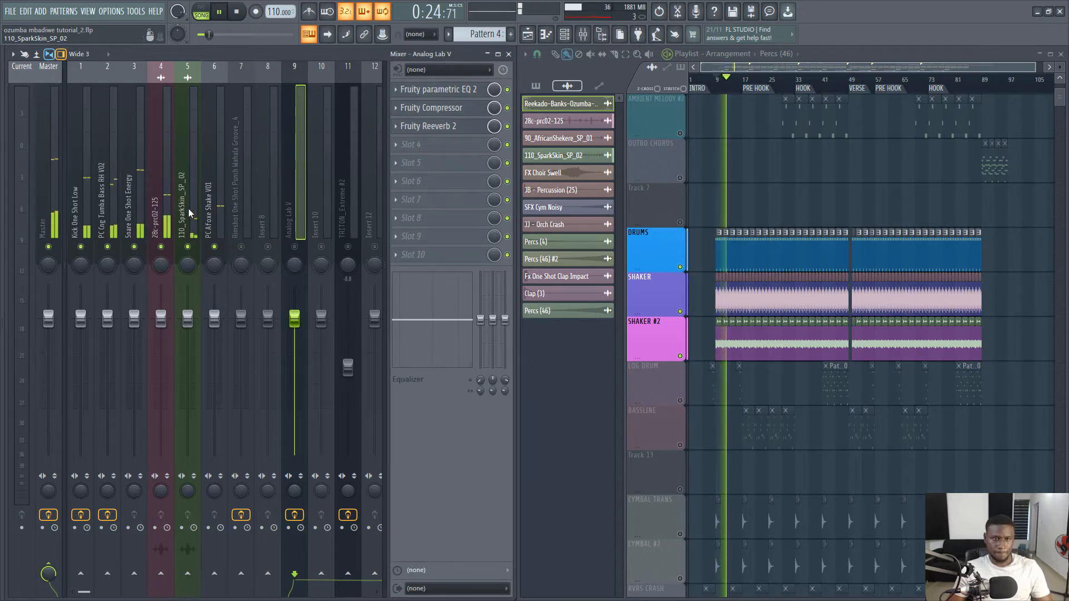
key("space")
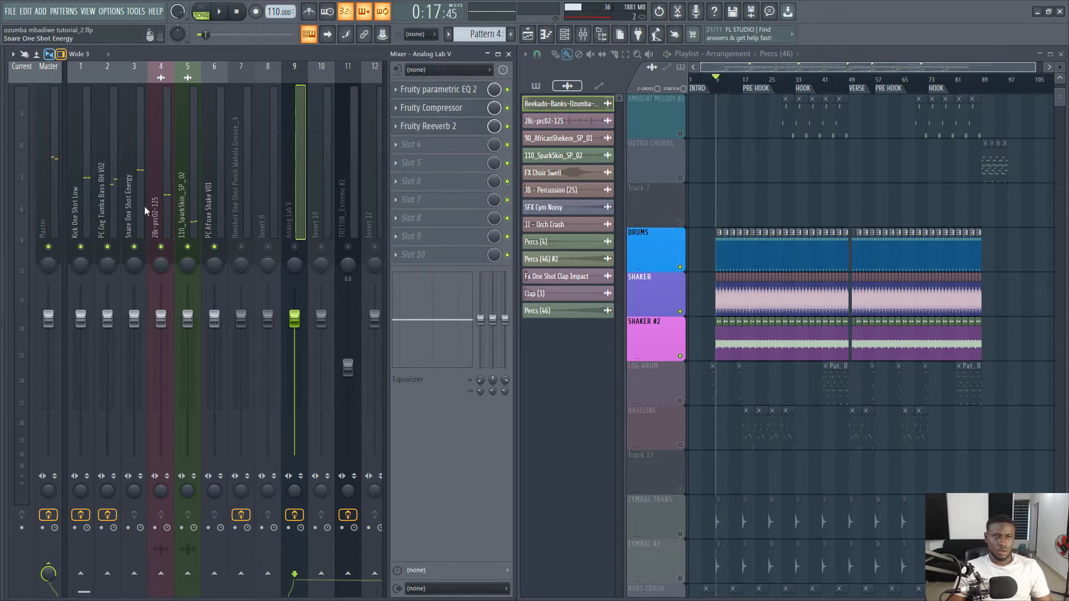
- Select the Kick One Shot Low mixer track and examine the curve of its existing Fruity Parametric EQ 2
left_click(79, 197)
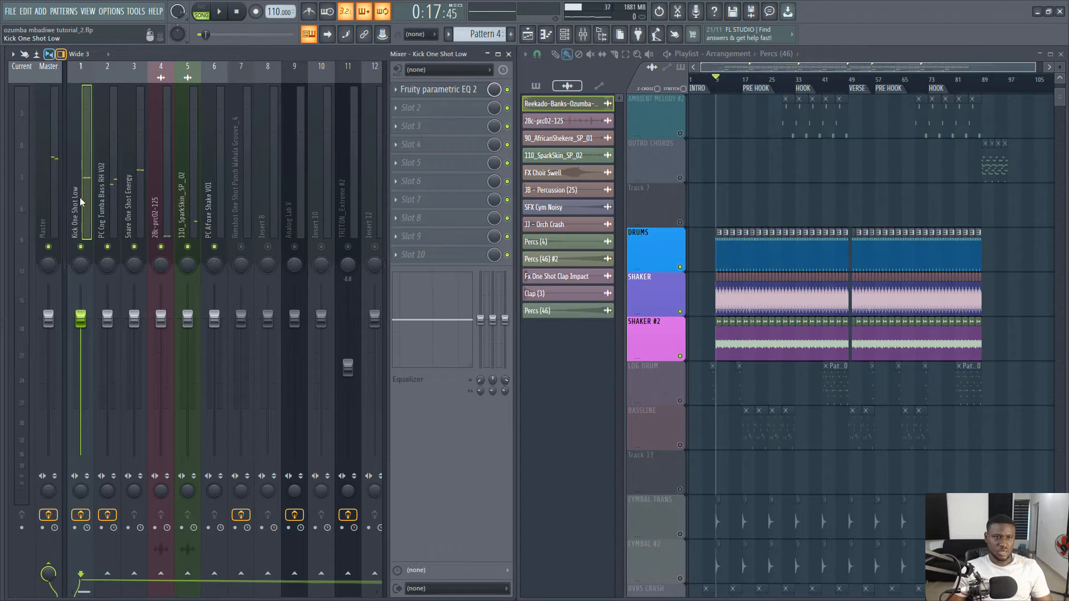
left_click(446, 94)
left_click_drag(207, 134, 212, 112)
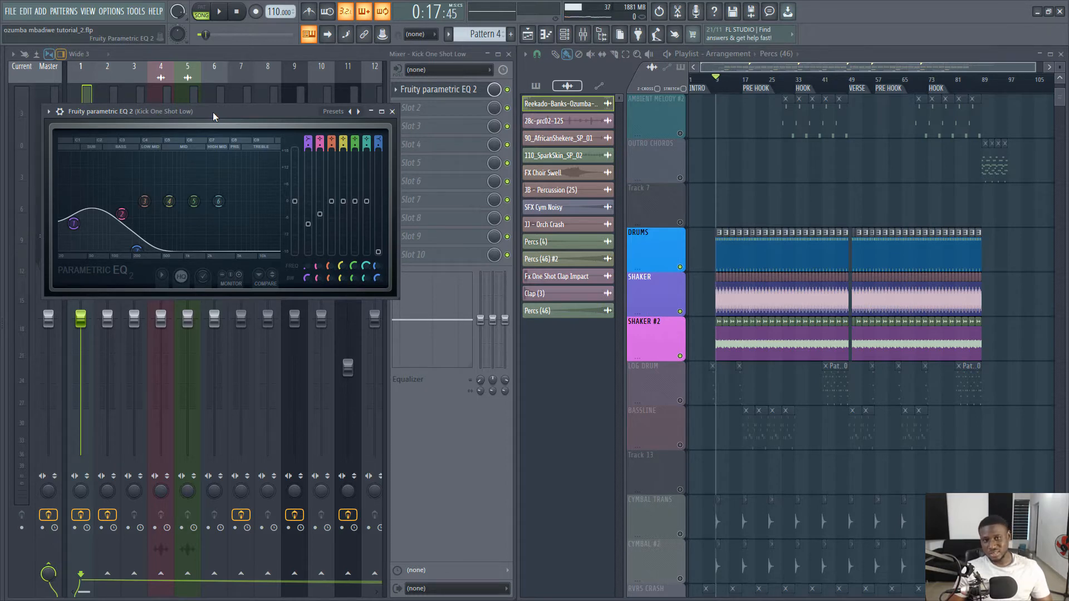
left_click(392, 112)
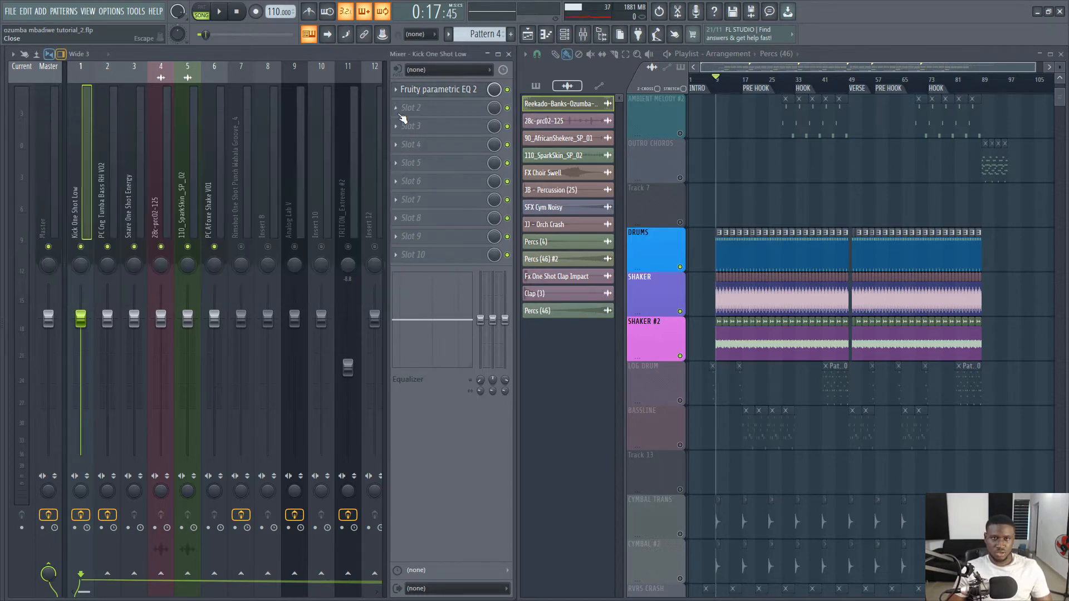
- Add a second Fruity Parametric EQ 2 in slot 2 of Kick One Shot Low and solo that track
left_click(437, 108)
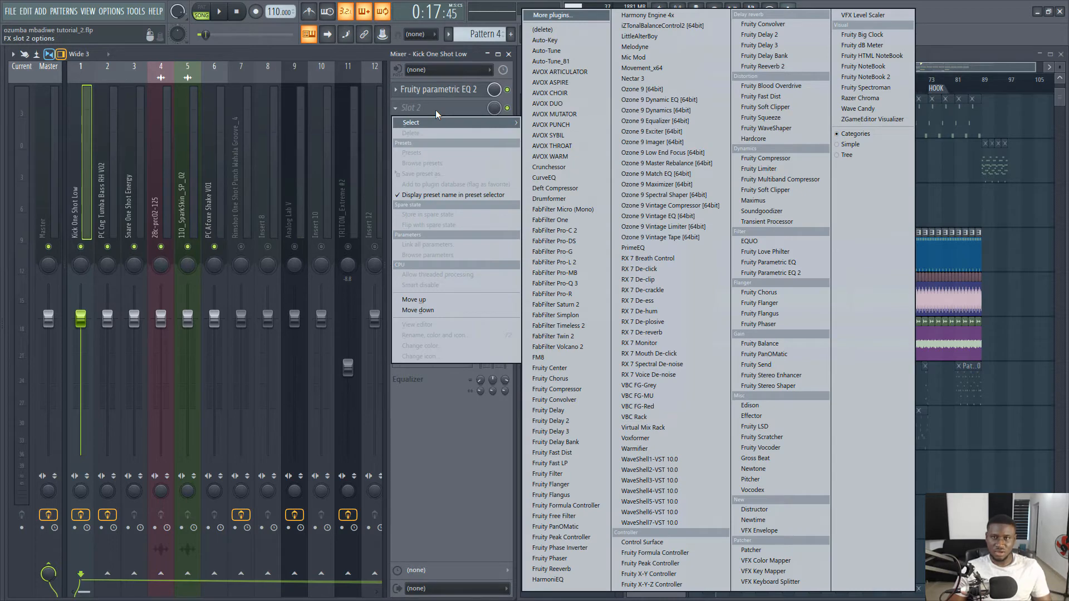
left_click(791, 273)
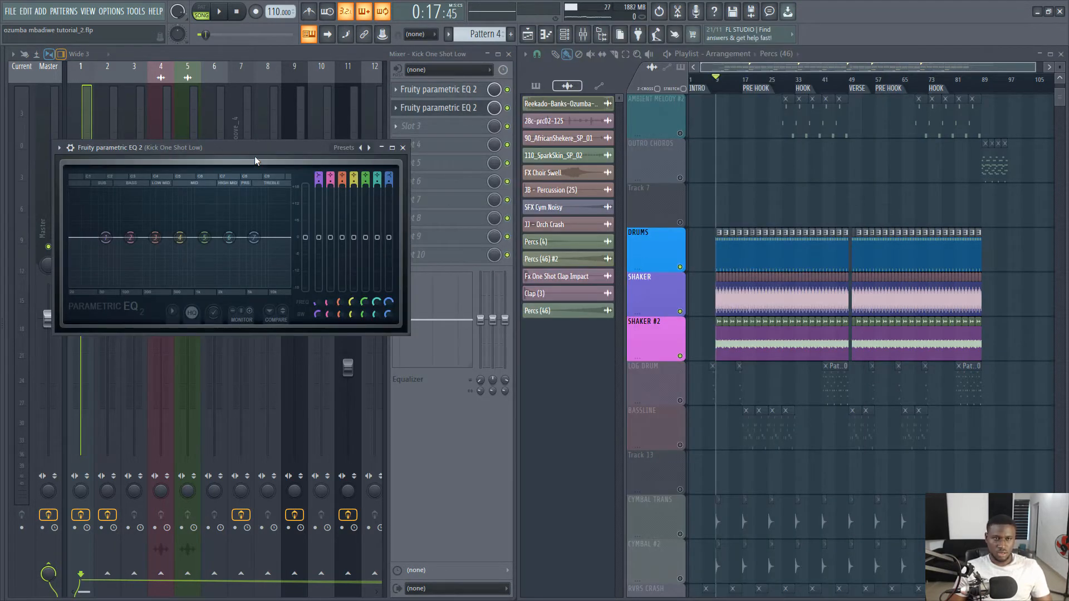
left_click_drag(305, 148, 509, 201)
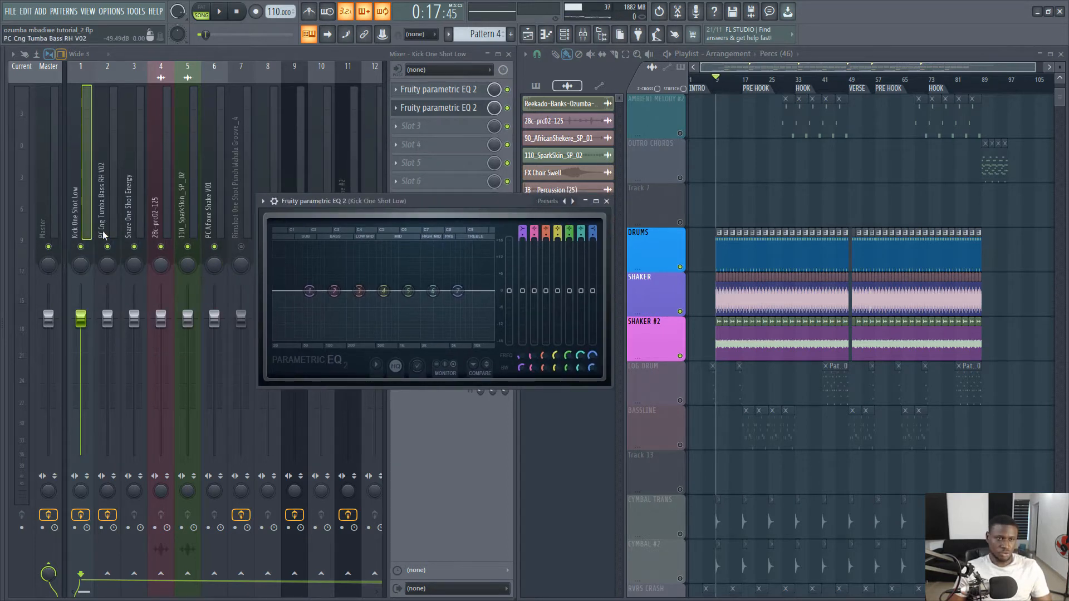
right_click(81, 246)
left_click(439, 112)
left_click(440, 115)
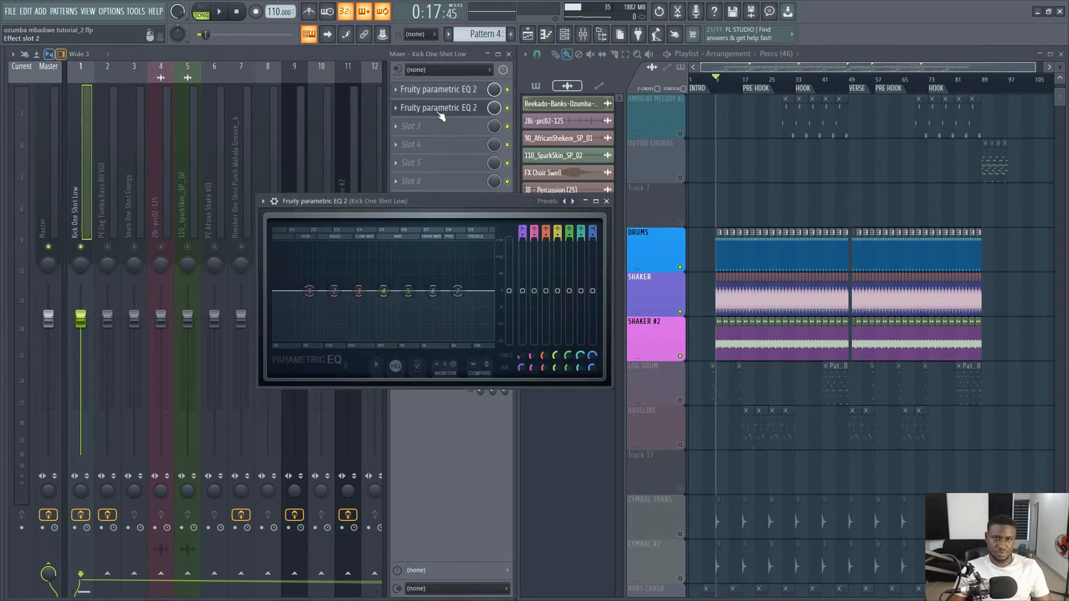
left_click_drag(422, 206, 529, 209)
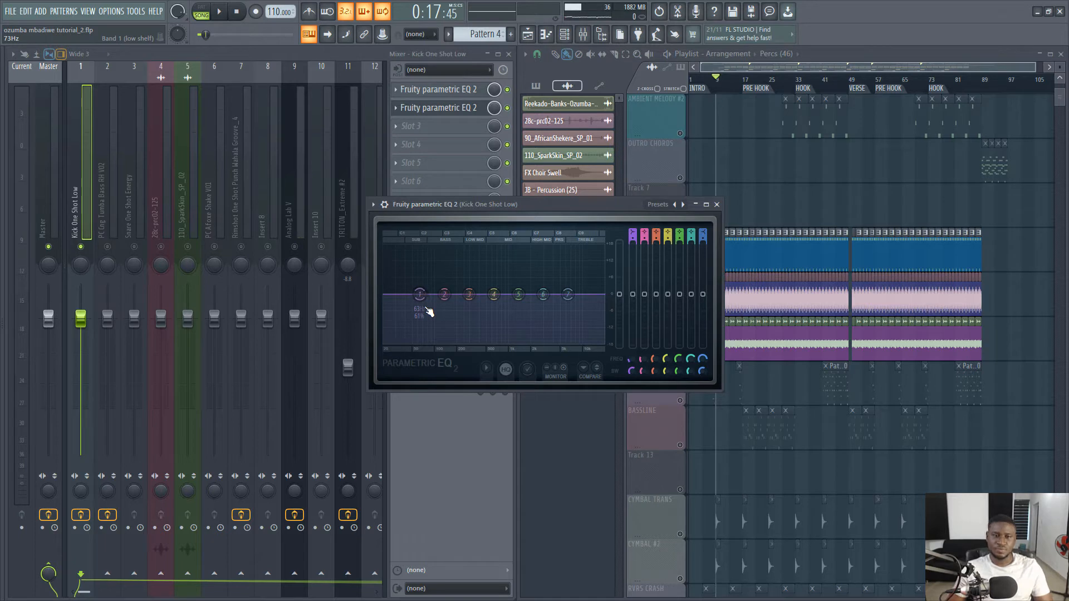
- Play the soloed kick and shift band 1 of the new EQ down to about 29 Hz
key("space")
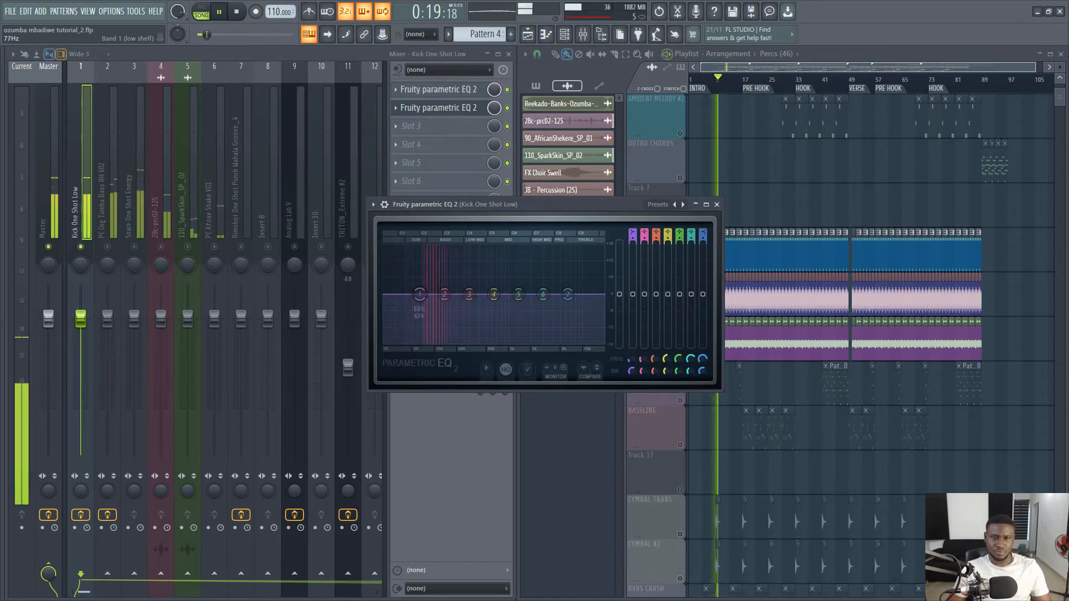
left_click_drag(420, 294, 394, 295)
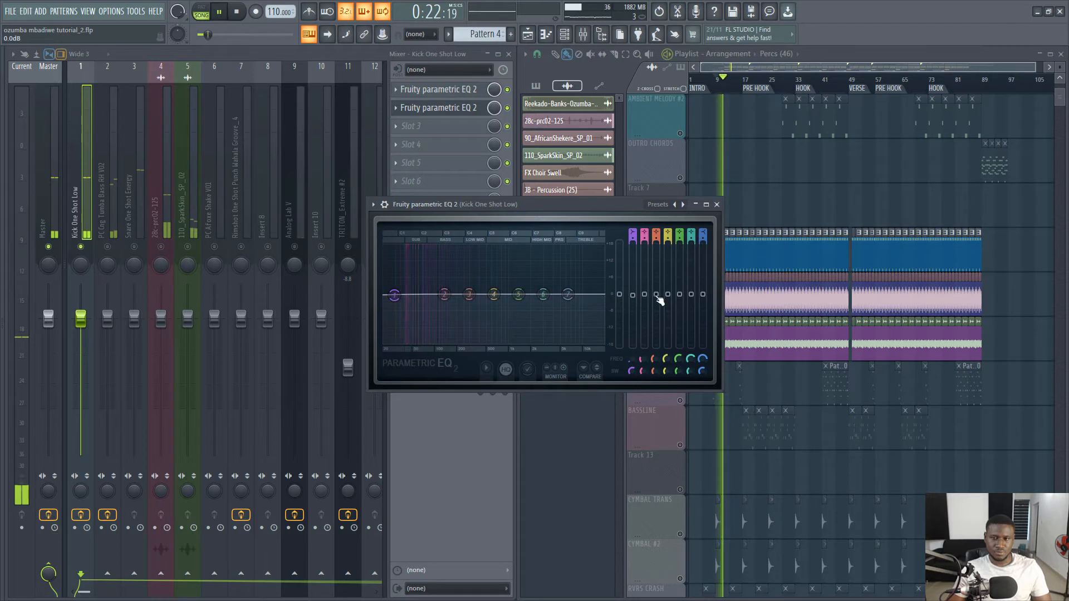
key("space")
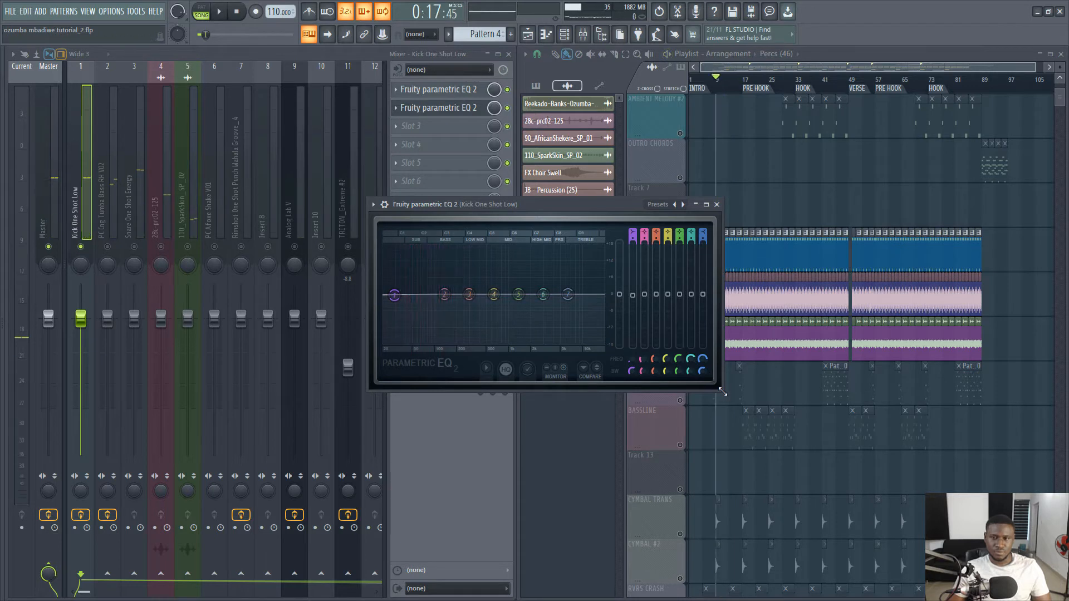
- Enlarge and reposition the kick's EQ window, replay the kick, and fine-tune band 1 to about 30 Hz
left_click_drag(723, 391, 891, 467)
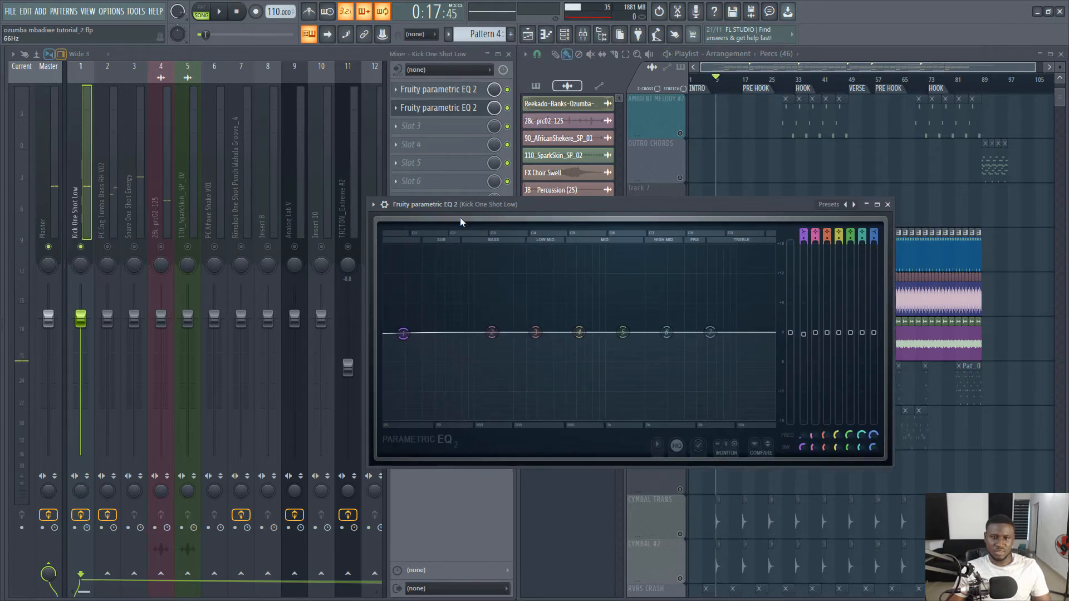
left_click_drag(460, 221, 365, 185)
key("space")
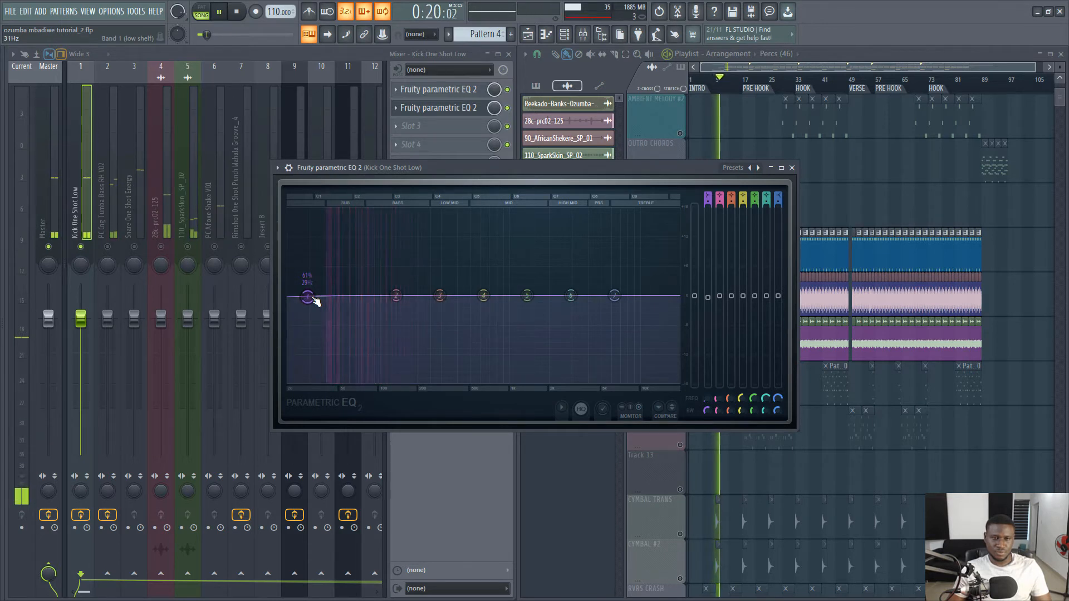
key("space")
left_click_drag(315, 301, 311, 305)
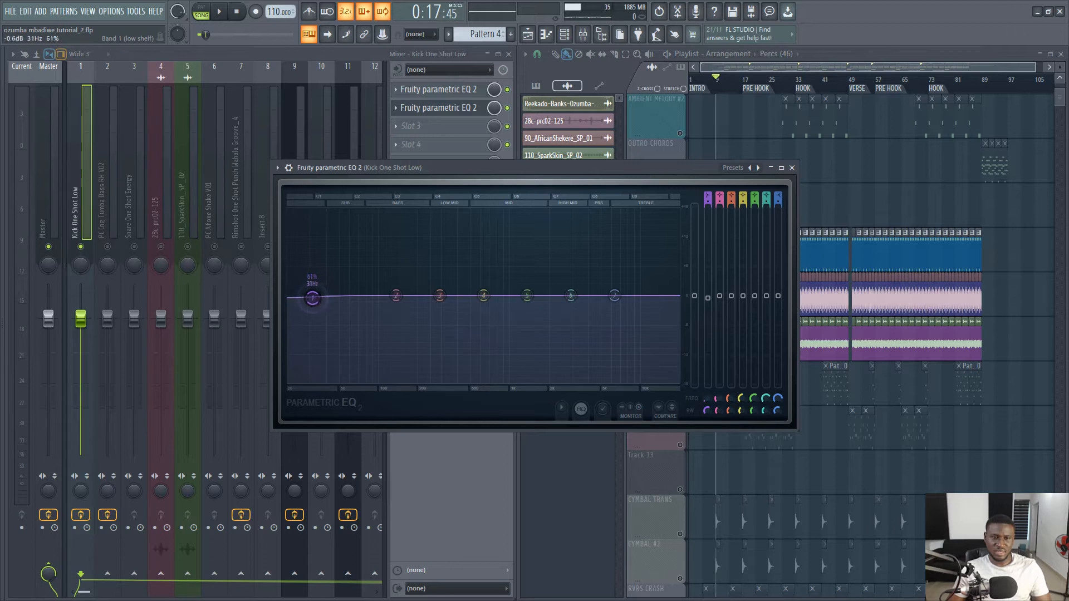
- Change EQ band 1 to the High pass type with the Steep 6 order
right_click(310, 297)
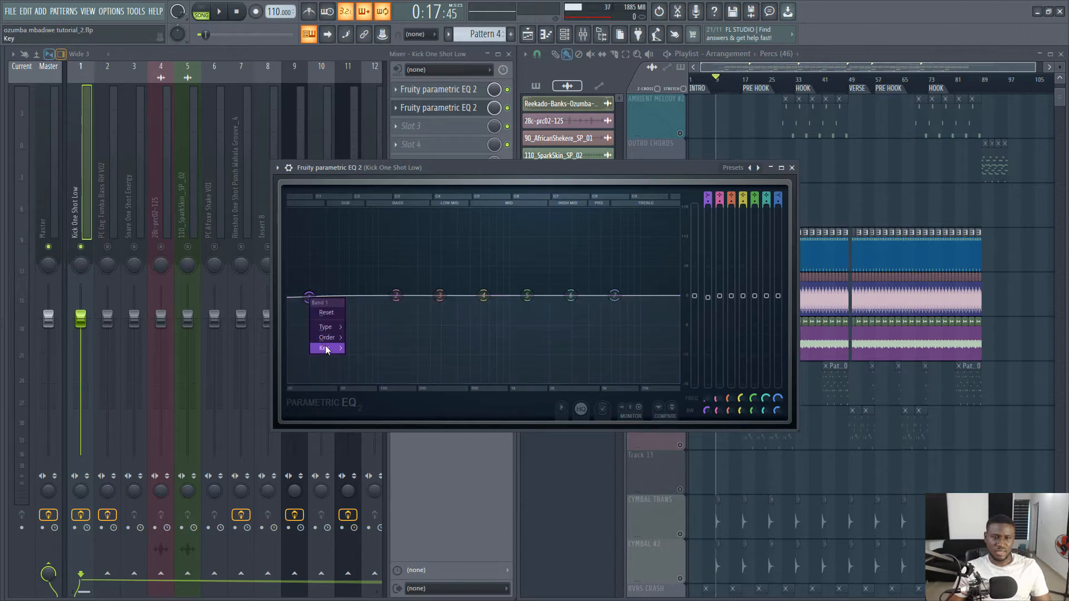
mouse_move(328, 339)
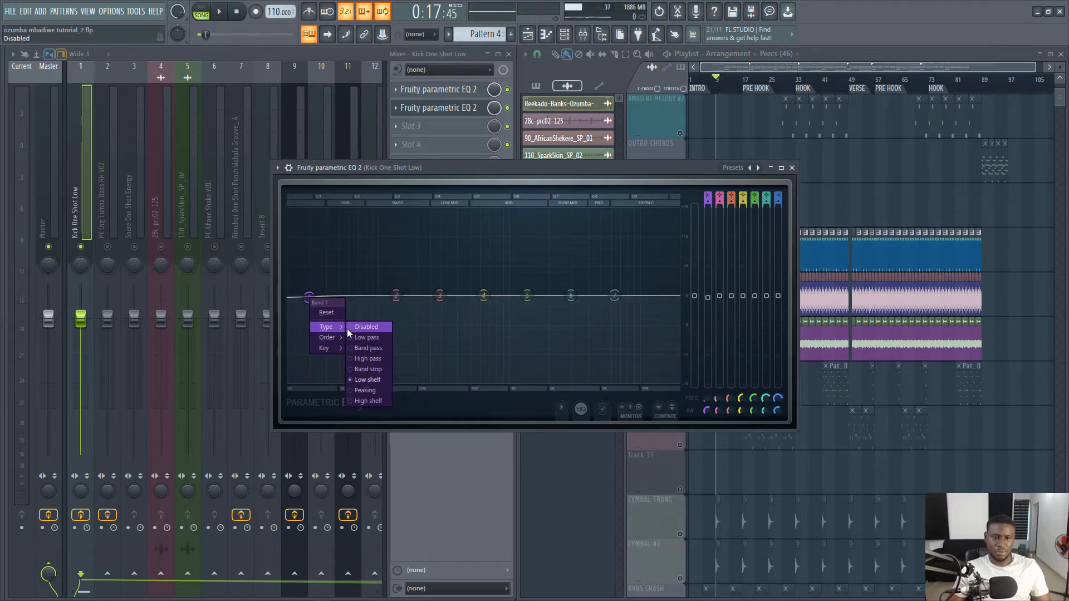
left_click(366, 358)
right_click(309, 294)
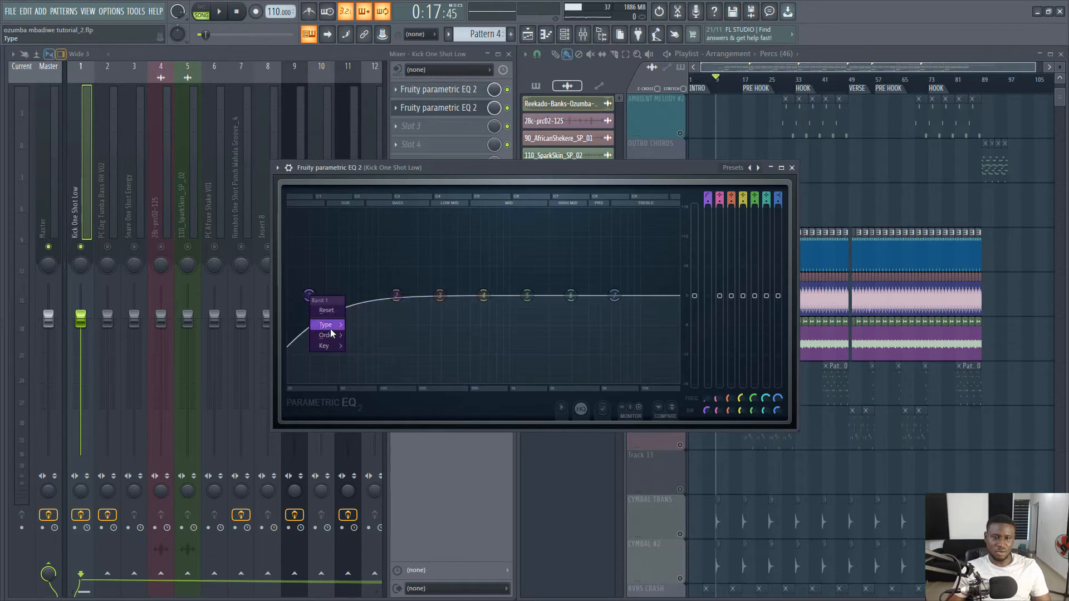
mouse_move(334, 335)
left_click(365, 346)
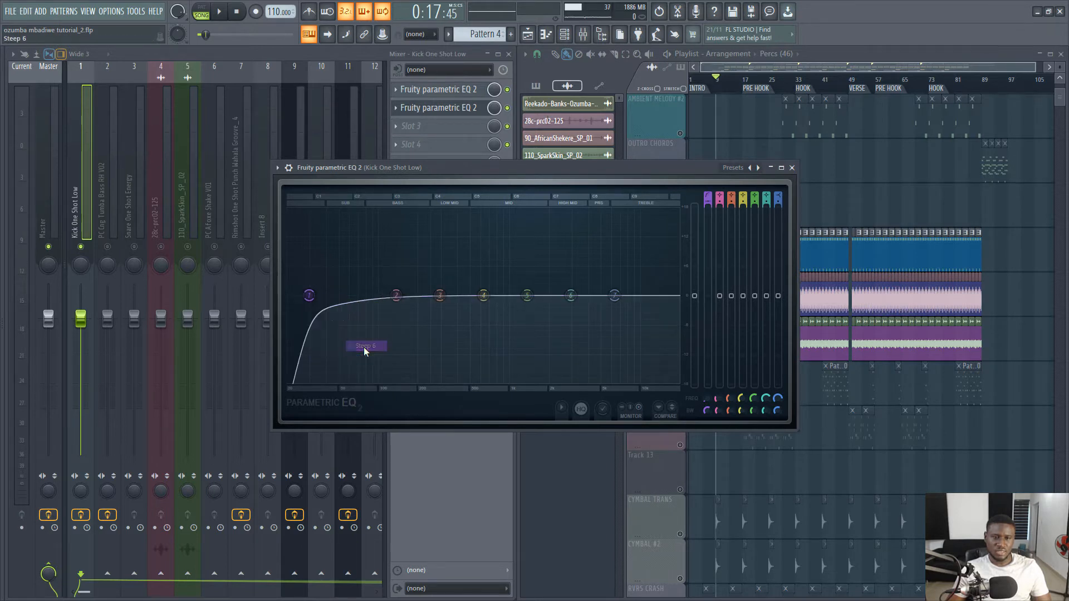
- Try other slope orders on the kick's high pass band and settle on Steep 4
right_click(309, 295)
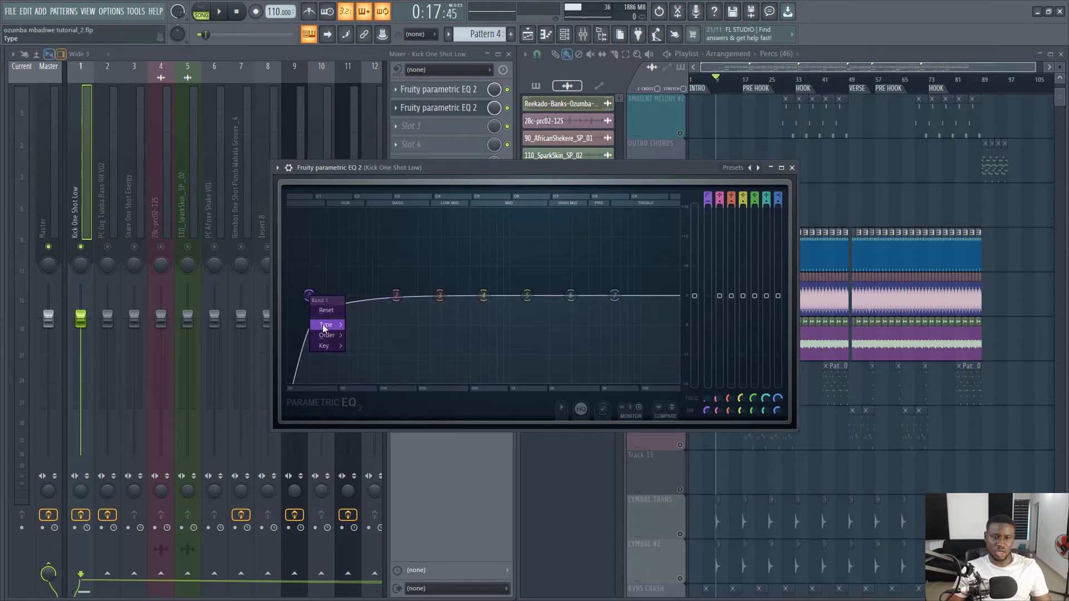
mouse_move(328, 336)
left_click(363, 335)
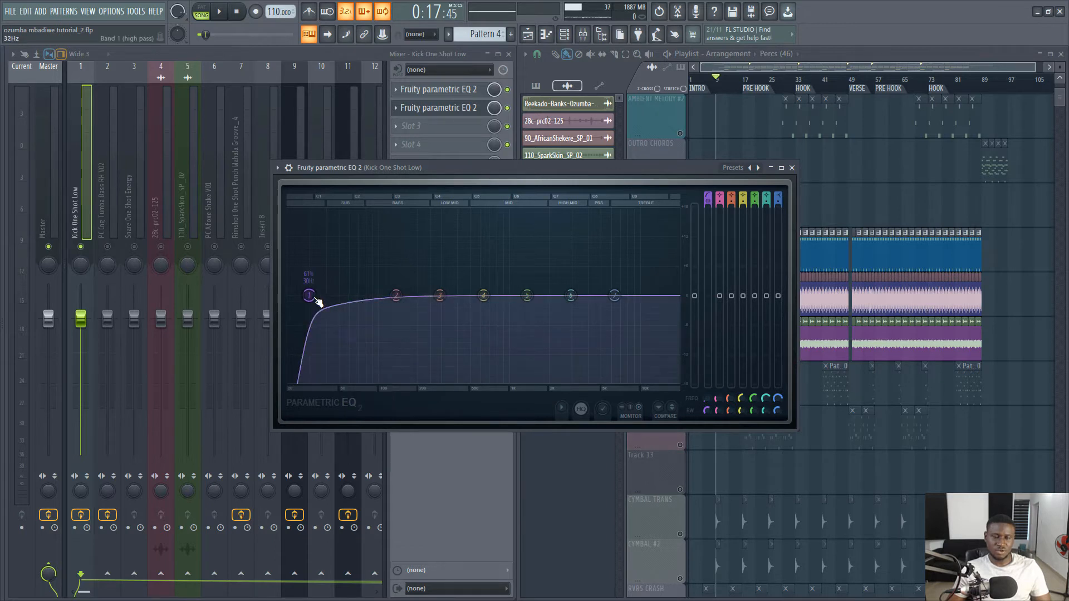
right_click(312, 296)
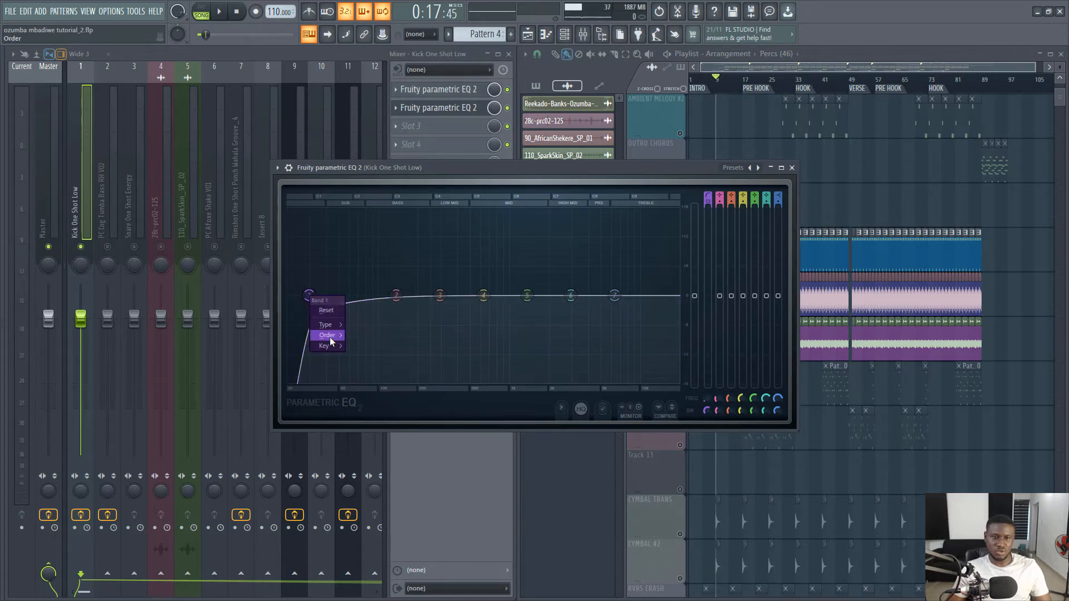
mouse_move(328, 335)
left_click(364, 345)
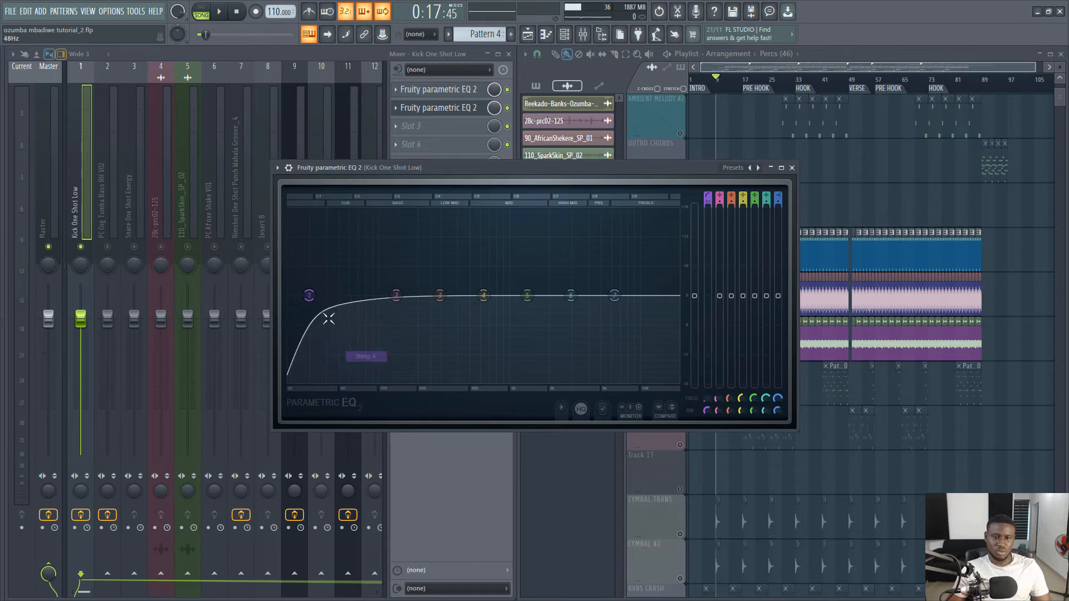
right_click(309, 295)
left_click(310, 294)
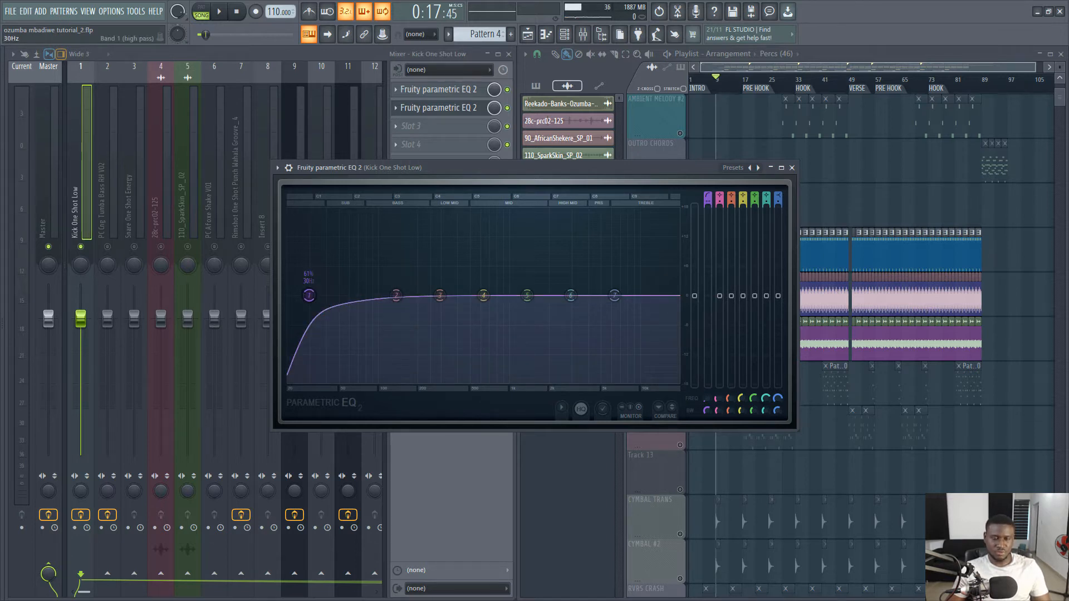
- Raise the high pass cutoff slightly above 30 Hz while the kick plays, and close the EQ
key("space")
left_click_drag(309, 295, 321, 296)
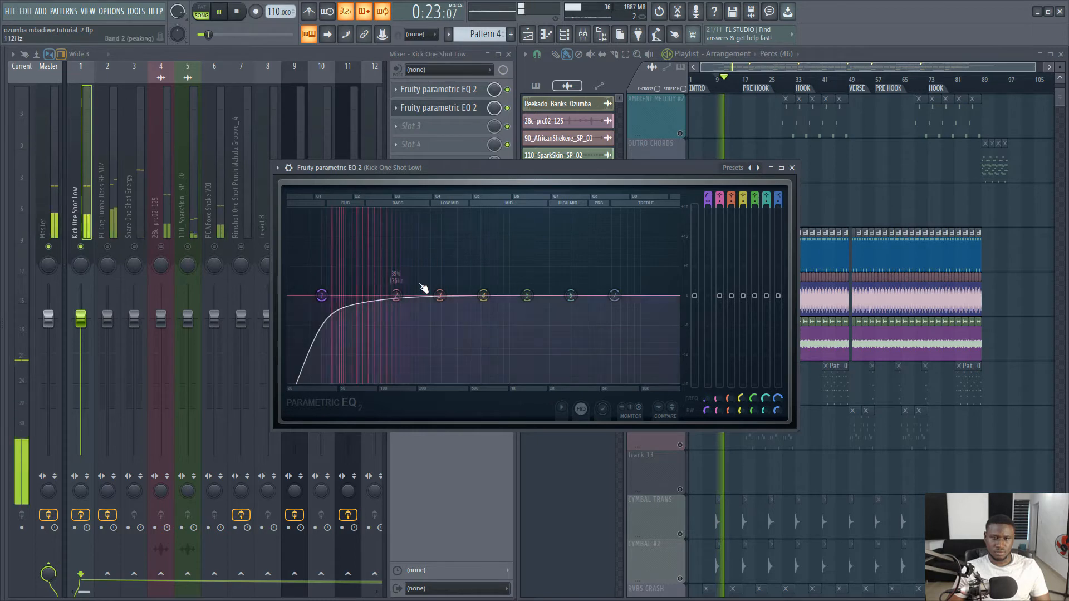
key("space")
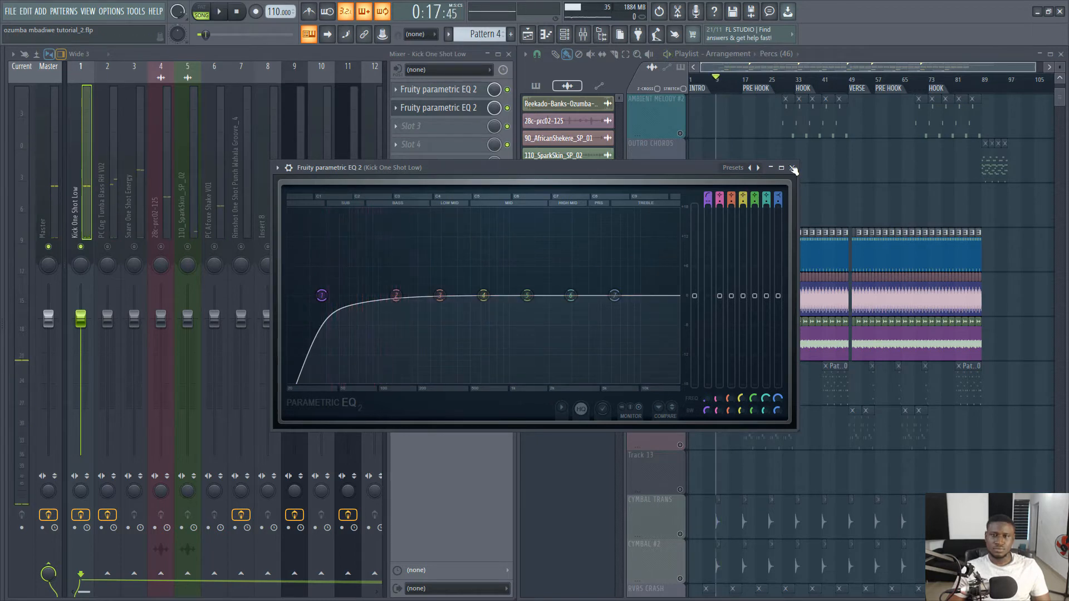
left_click(793, 169)
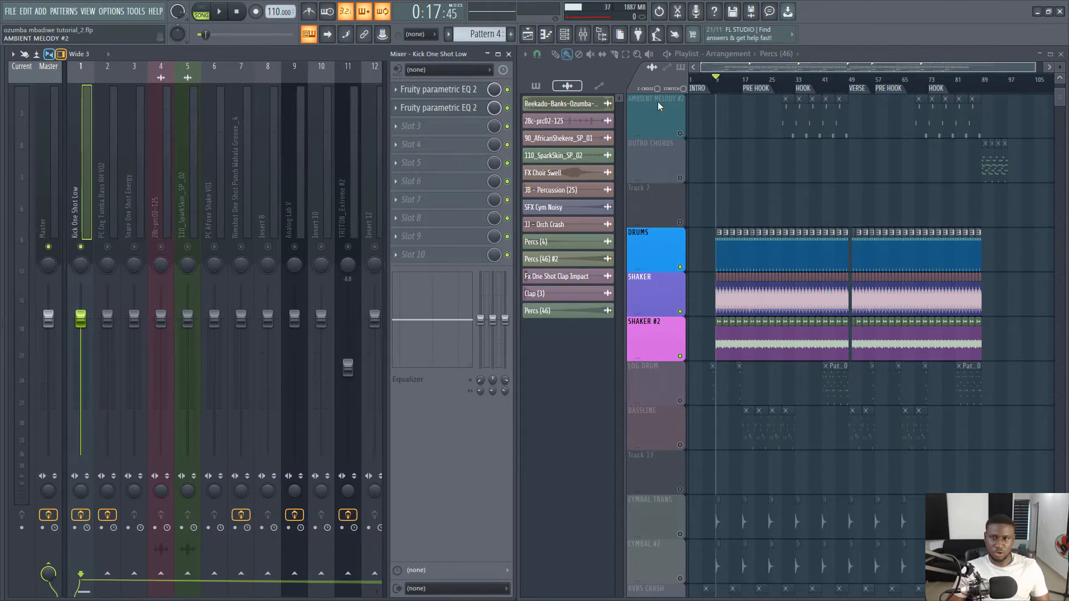
- Unmute the Snare One Shot Energy track and audition it together with the kick
key("space")
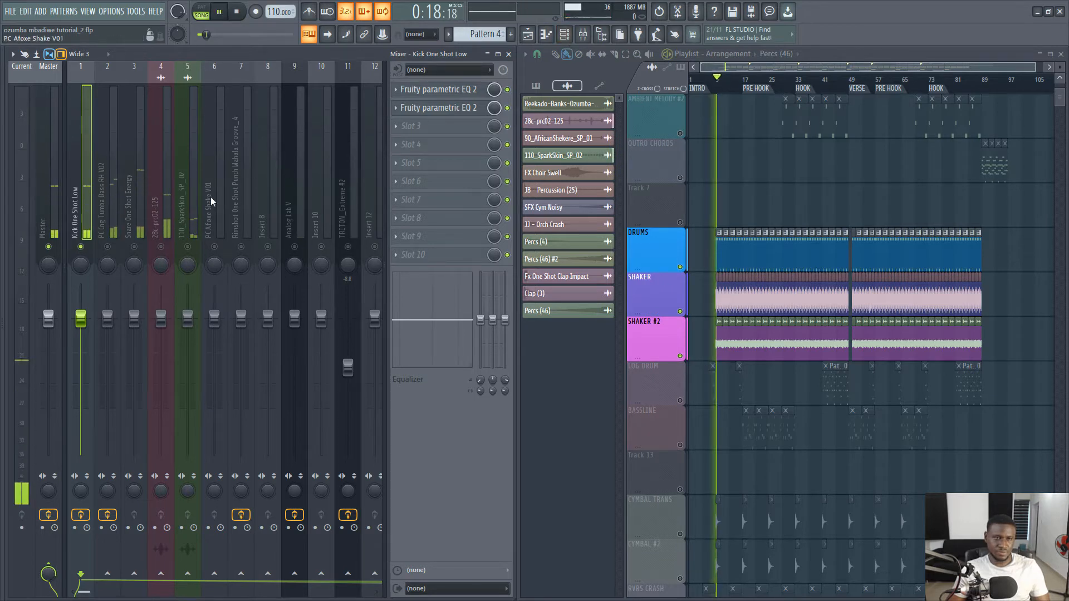
key("space")
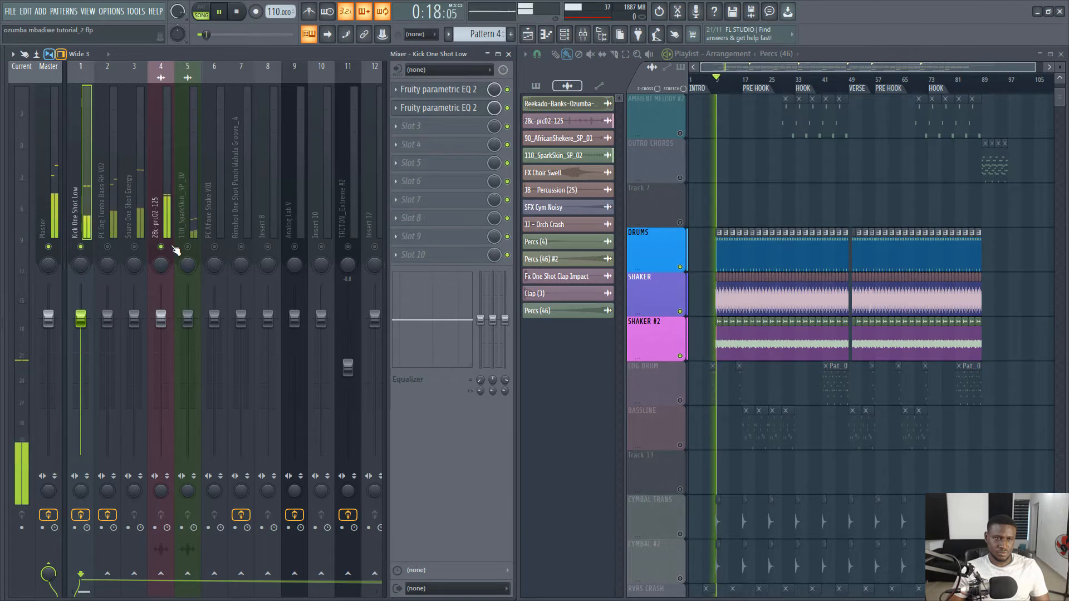
key("space")
left_click(139, 245)
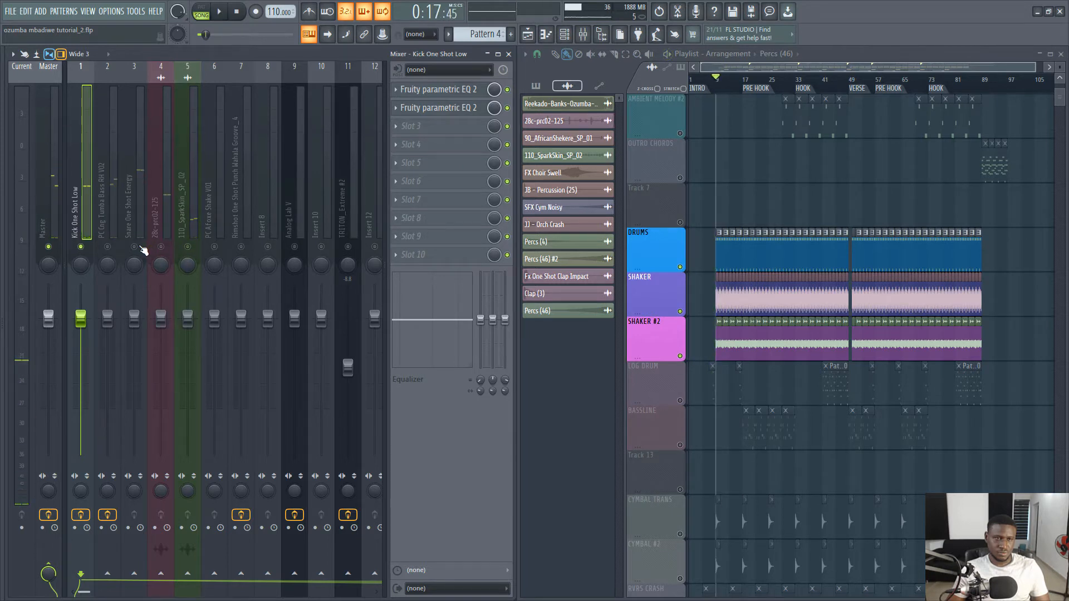
key("space")
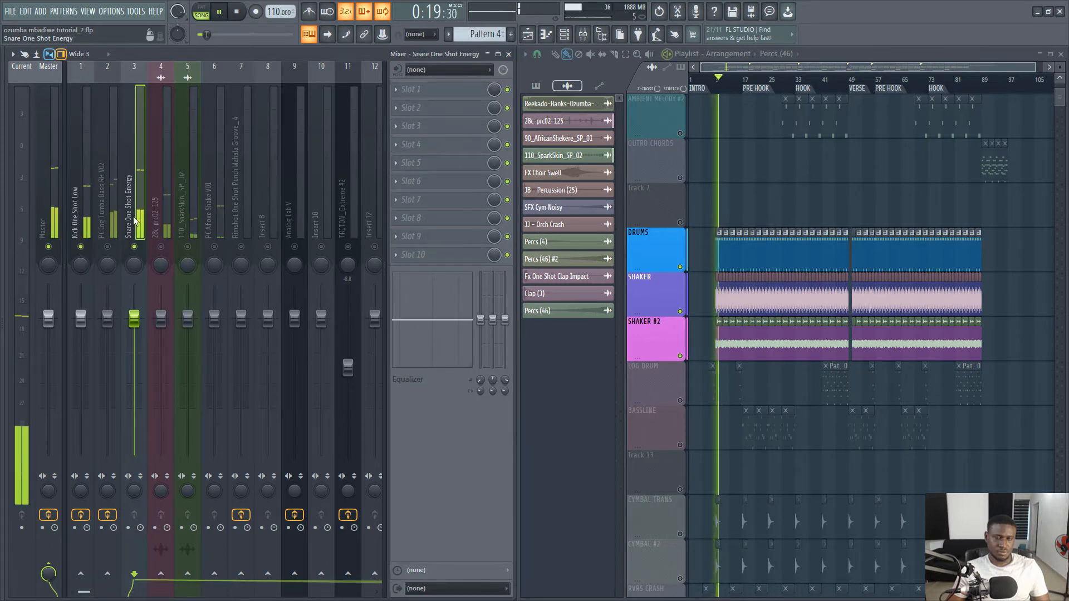
key("space")
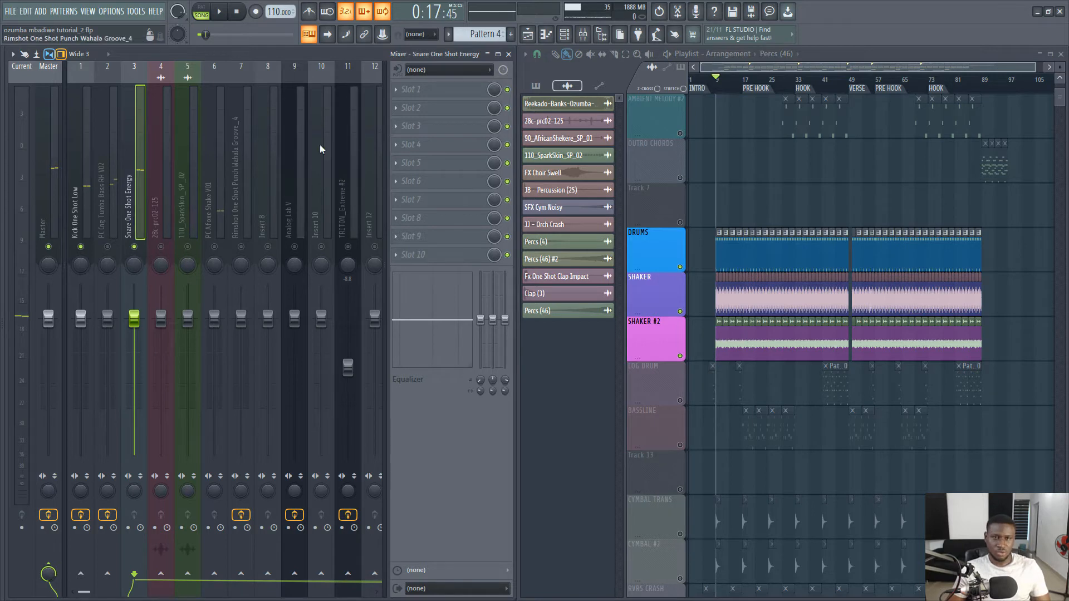
- Load Fruity Parametric EQ 2 into the snare's first effect slot and move its window clear of the mixer tracks
left_click(412, 90)
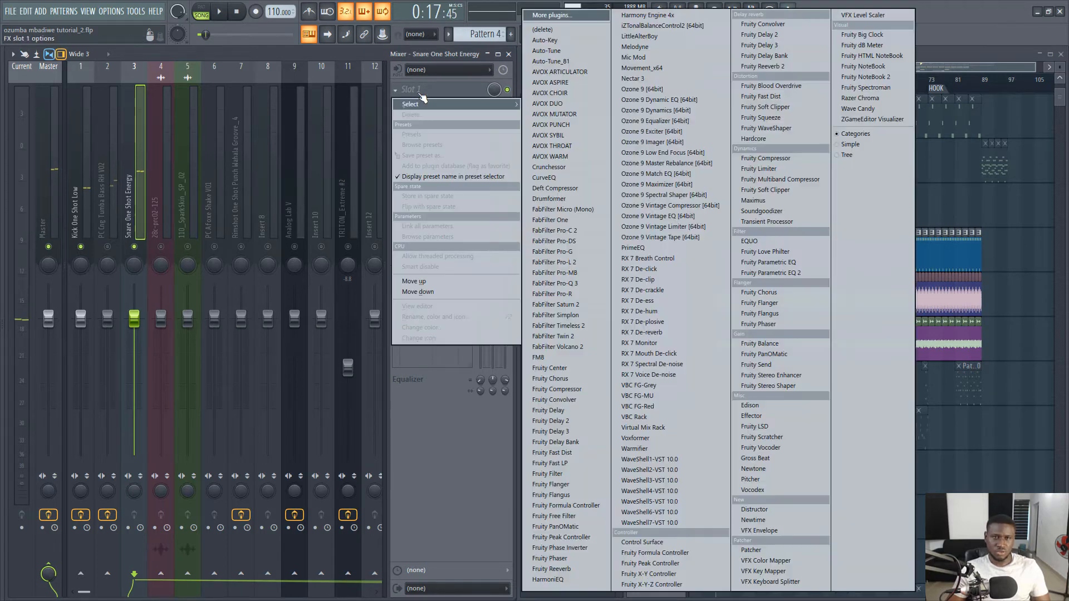
left_click(793, 274)
left_click_drag(274, 175, 646, 178)
- Pull the snare EQ's band 1 low shelf fully down and fine-tune it around 436 Hz during playback
key("space")
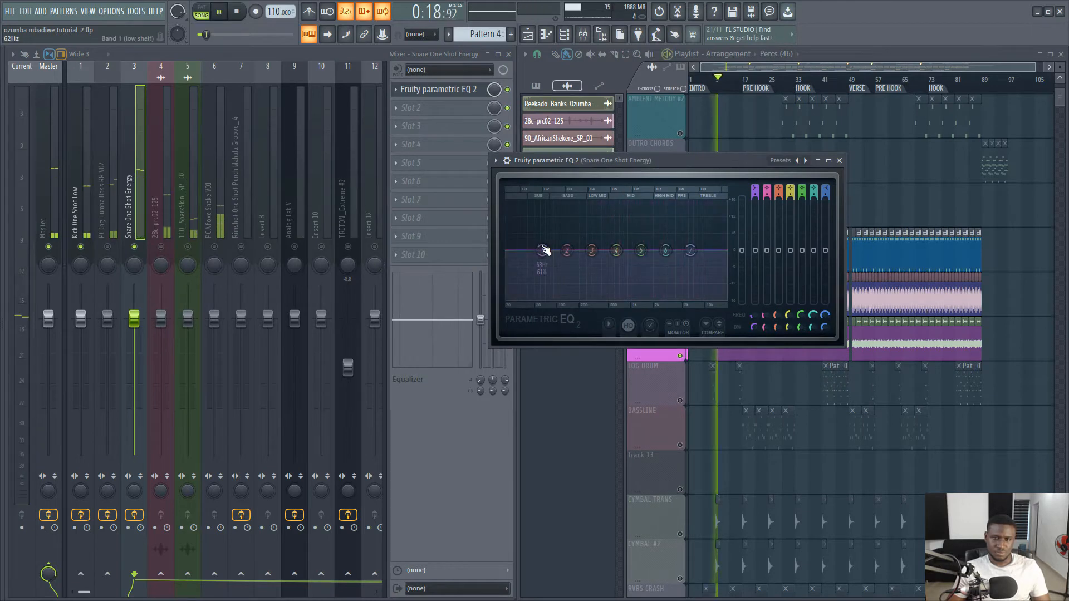
left_click_drag(542, 250, 598, 298)
key("space")
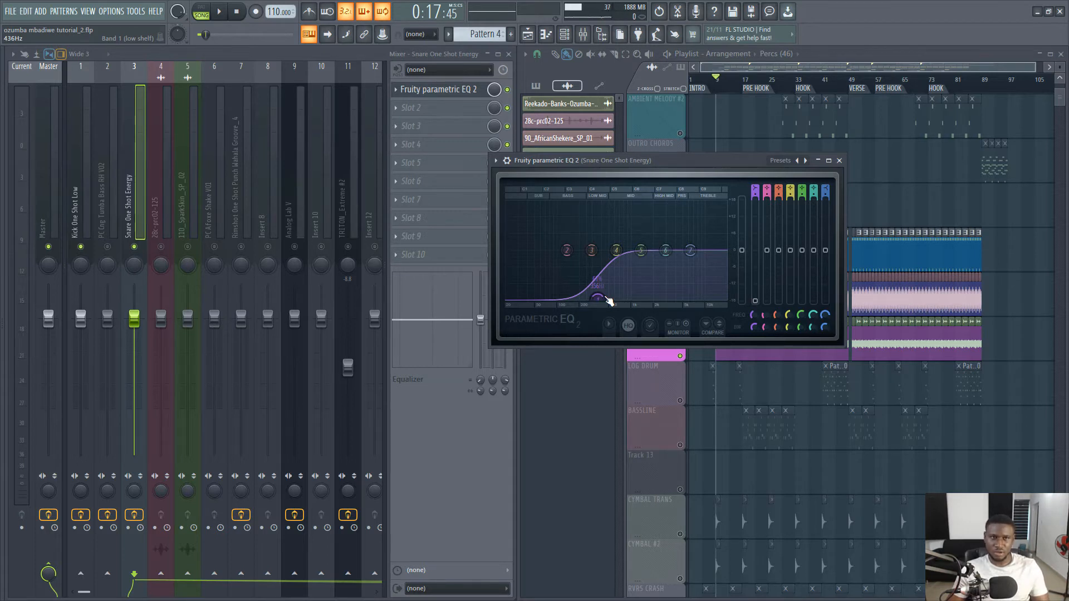
key("space")
mouse_move(606, 300)
left_mouse_down()
mouse_move(632, 300)
mouse_move(602, 300)
left_mouse_up()
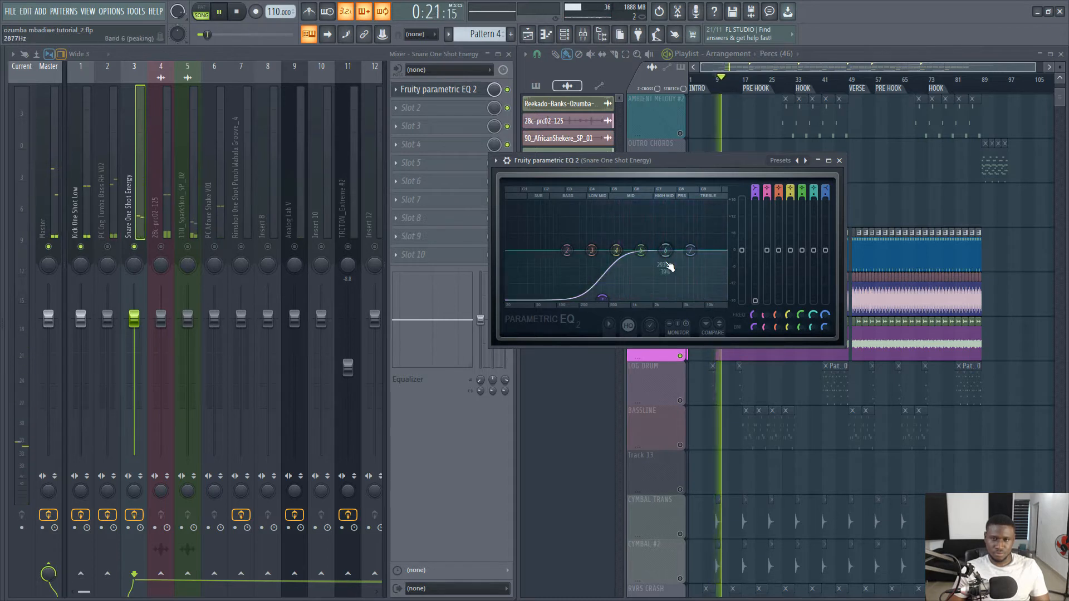
key("space")
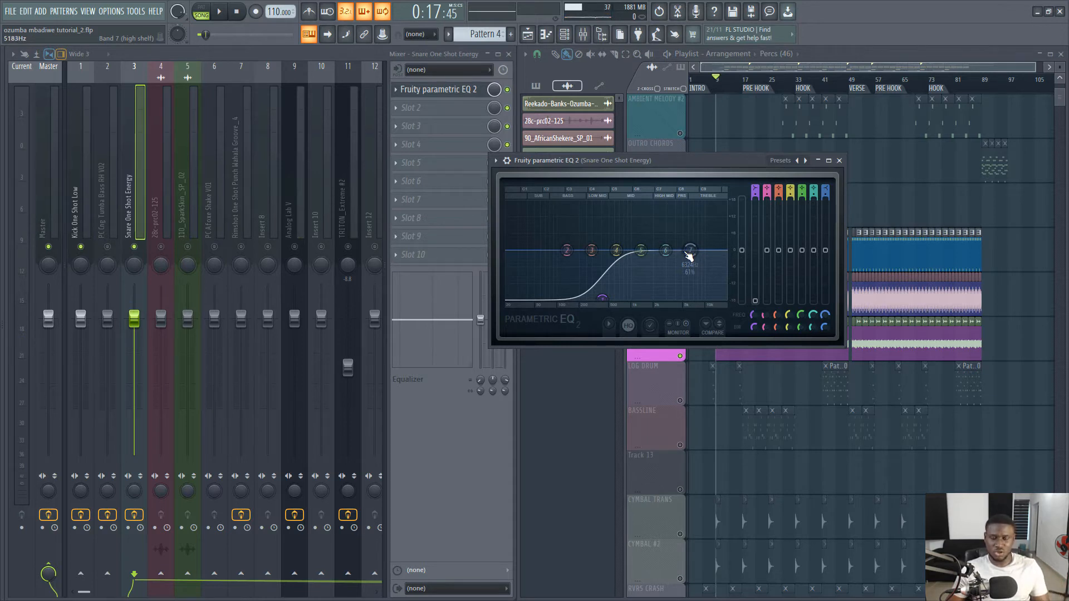
- Lower the snare's band 7 high shelf to about -4.5 dB at 5166 Hz, width 71%, and nudge band 1 slightly higher in frequency
left_click_drag(688, 255, 683, 267)
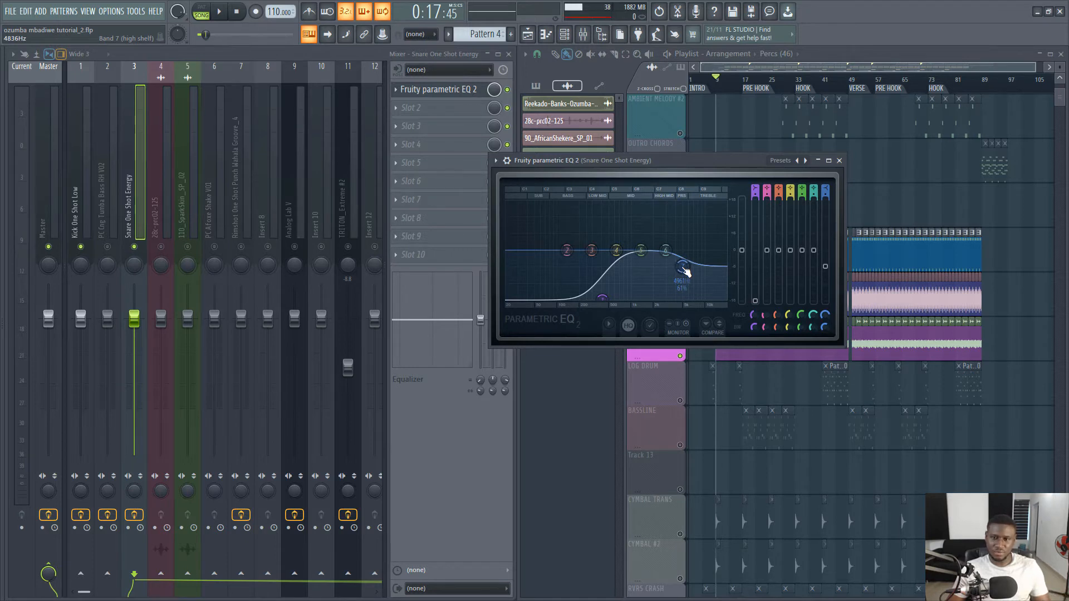
key("space")
left_click_drag(684, 267, 685, 263)
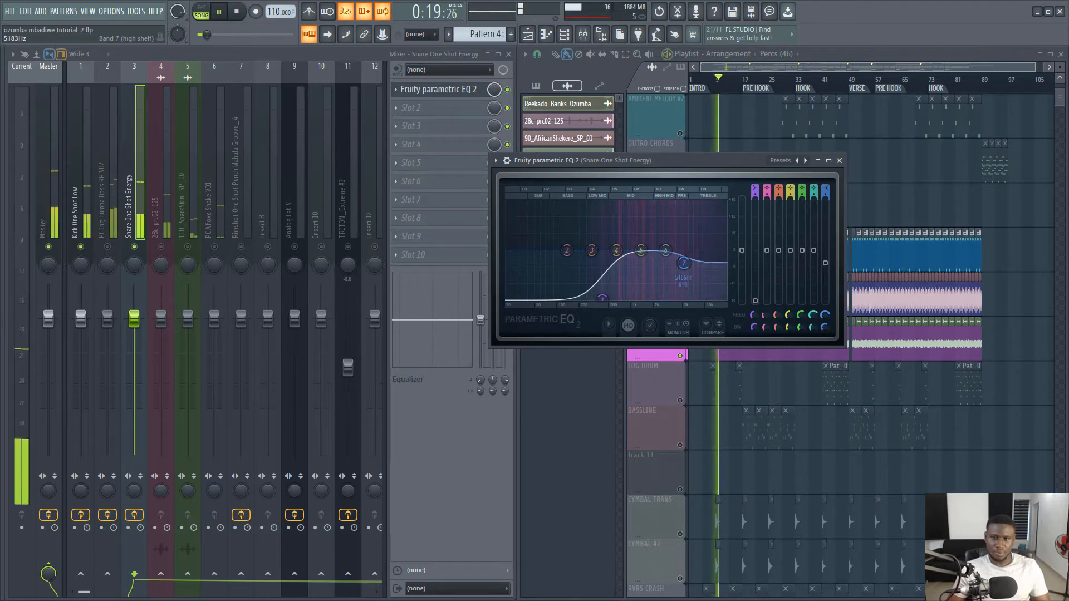
scroll(689, 262, "up", 5)
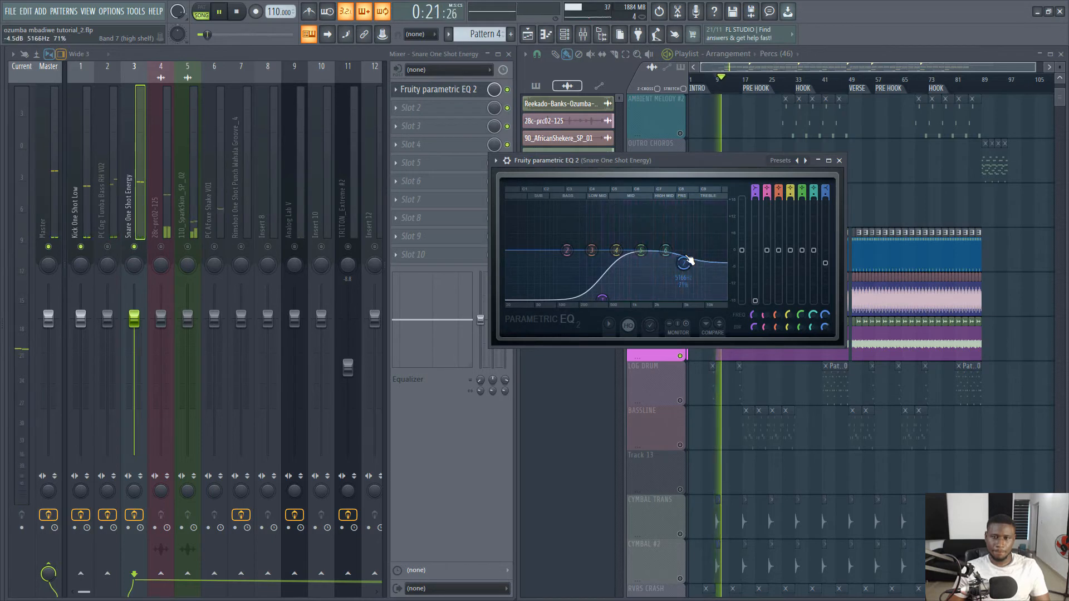
left_click_drag(600, 301, 603, 299)
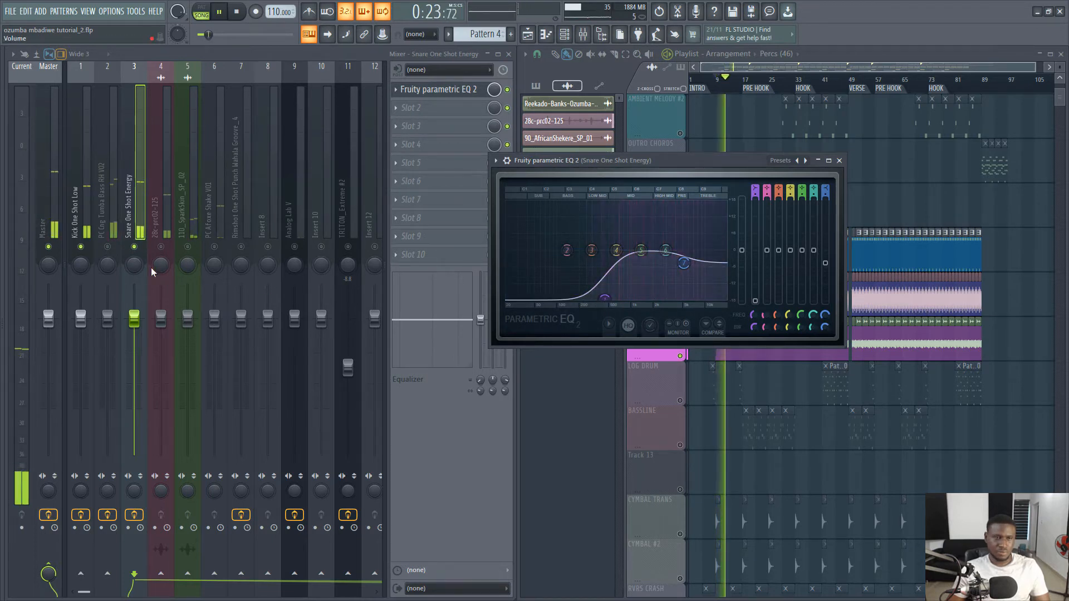
key("space")
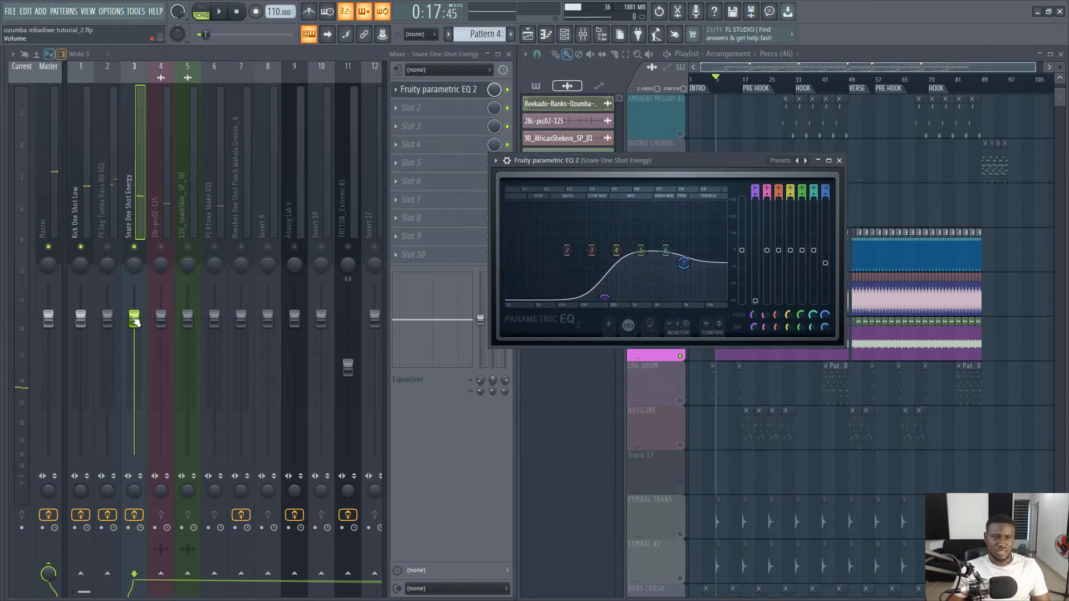
- Lower the snare's volume slightly, check it in playback, and close its EQ
left_click_drag(135, 322, 135, 333)
key("space")
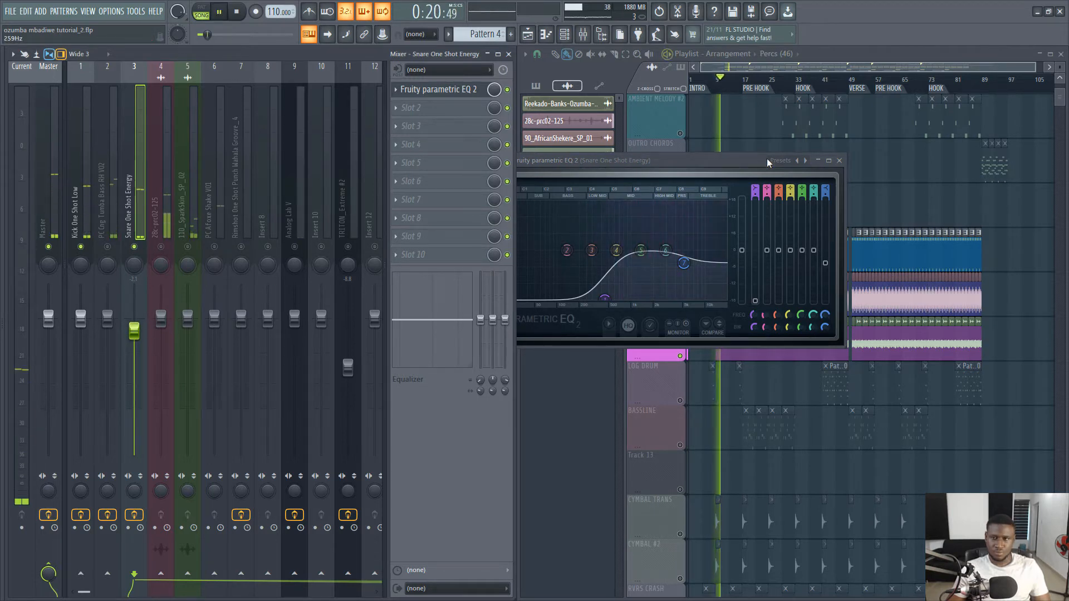
left_click(839, 160)
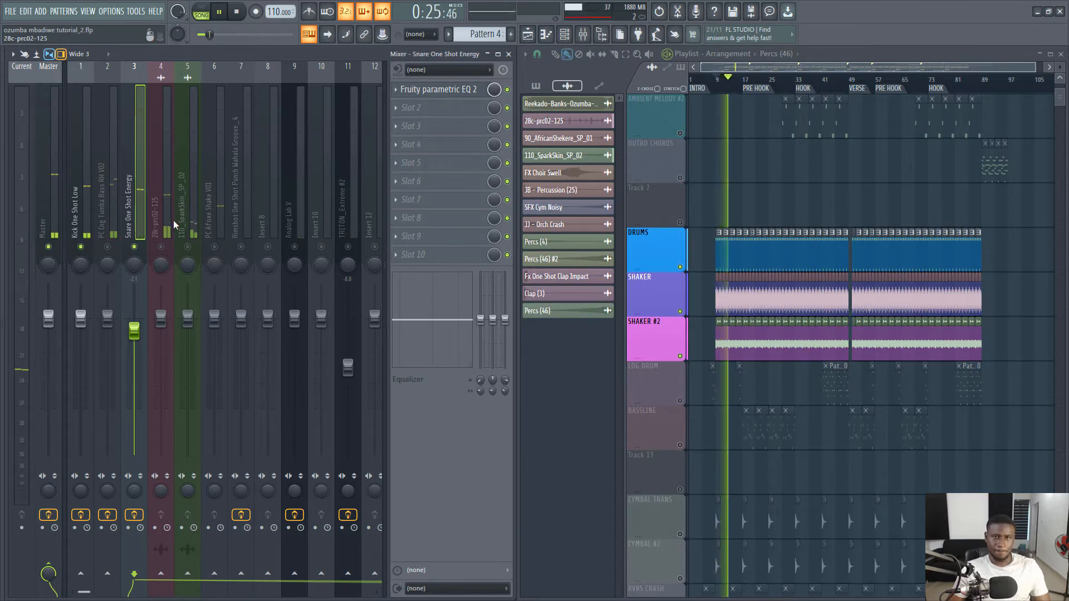
key("space")
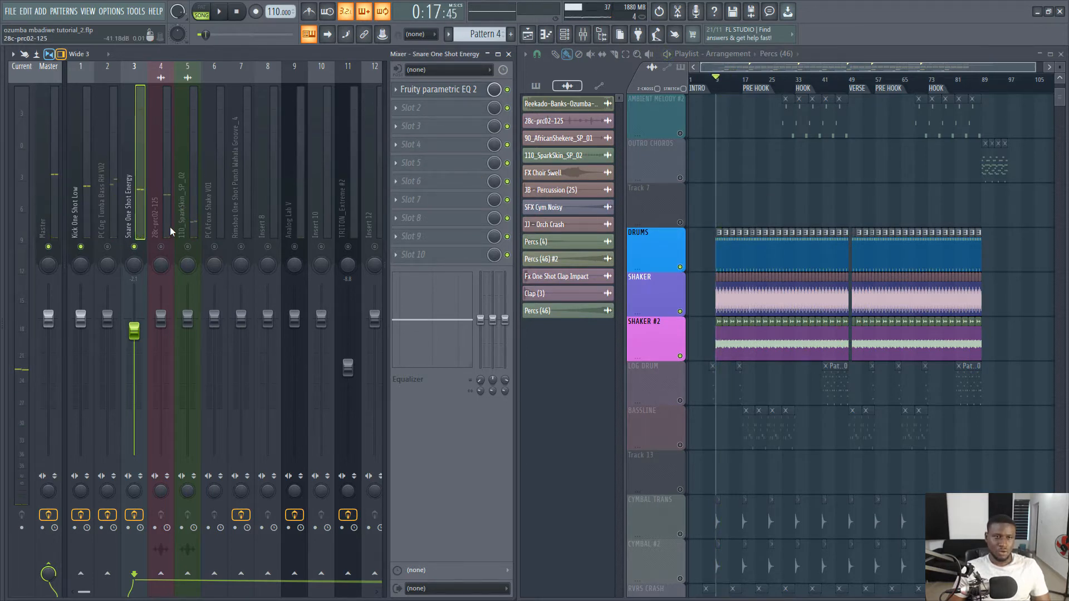
- Unmute the PC Afoxe Shake V01 track alongside the kick and snare, lower its volume and pan it 26% right
left_click(166, 220)
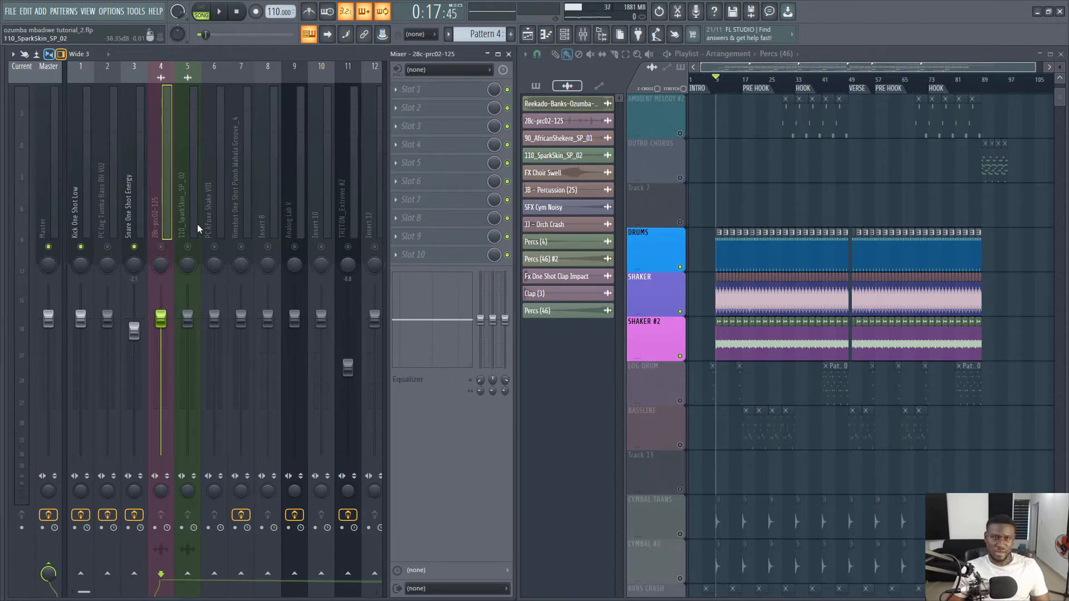
key("space")
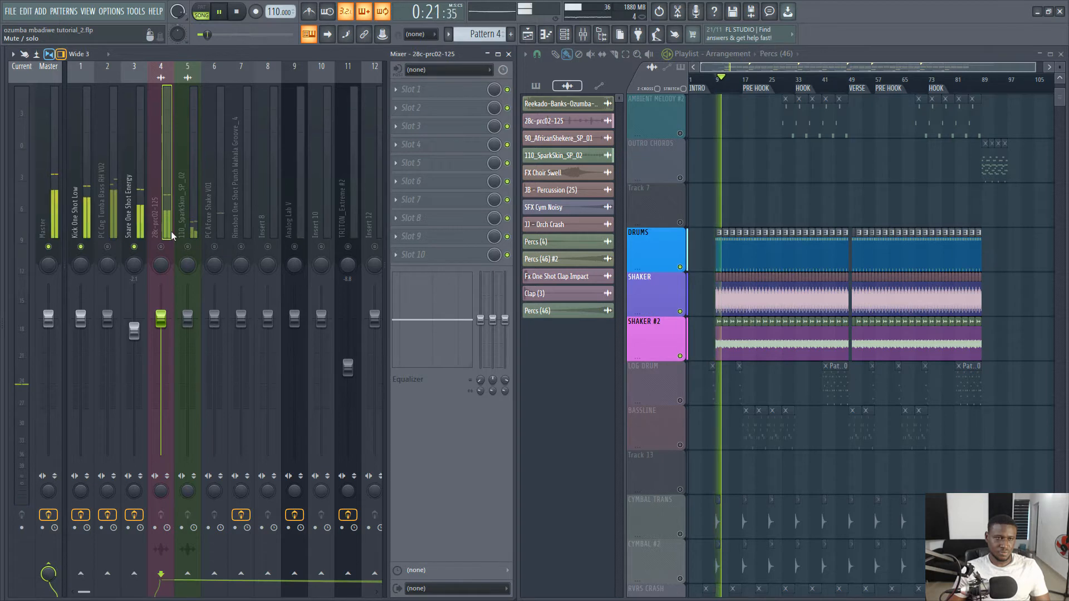
left_click(215, 246)
left_click(217, 214)
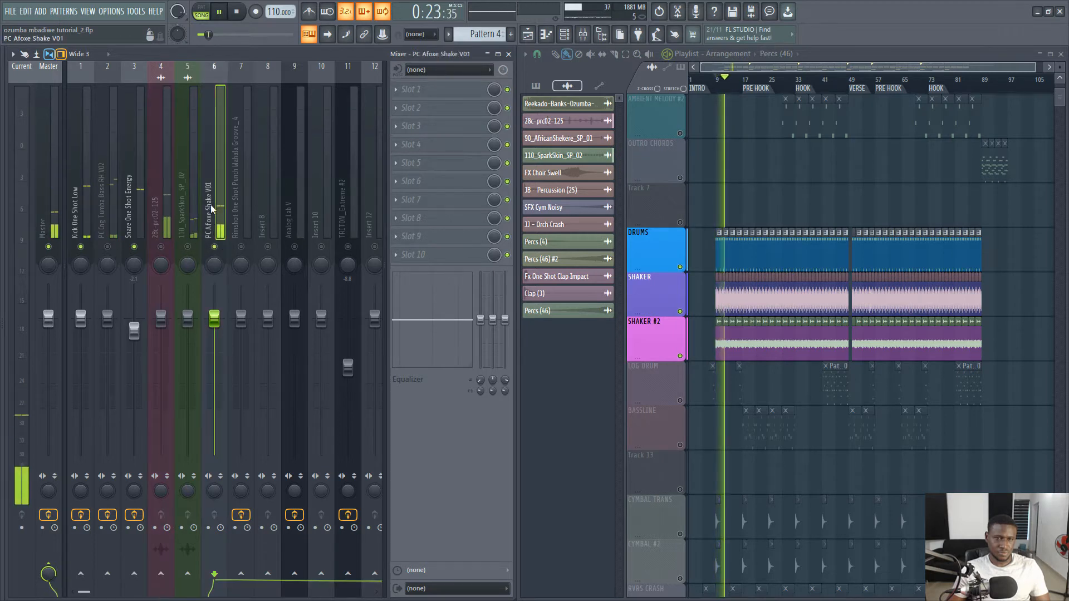
key("space")
left_click_drag(221, 329, 221, 337)
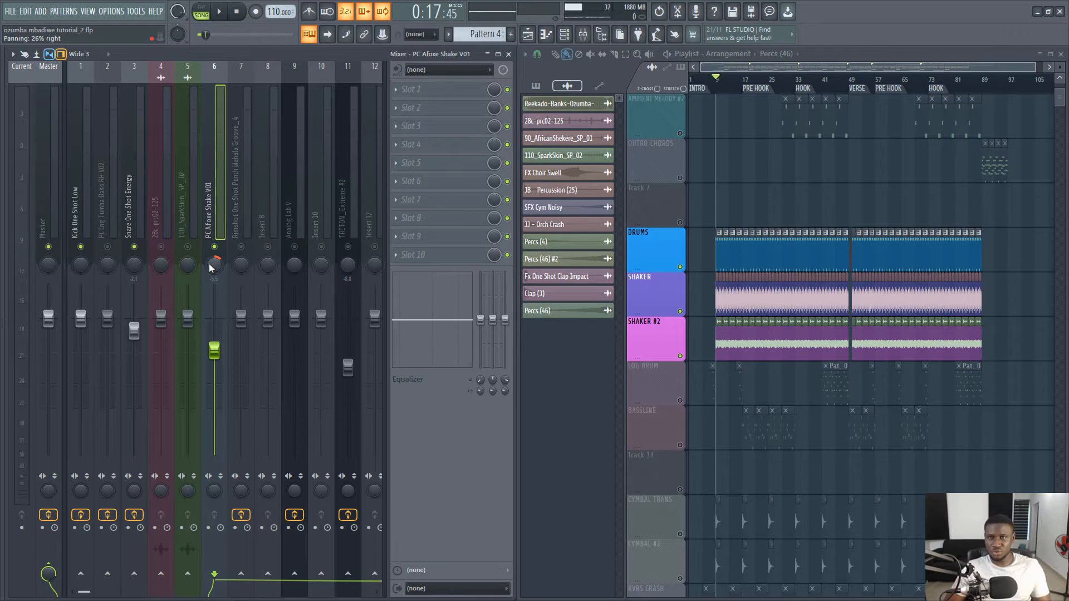
key("space")
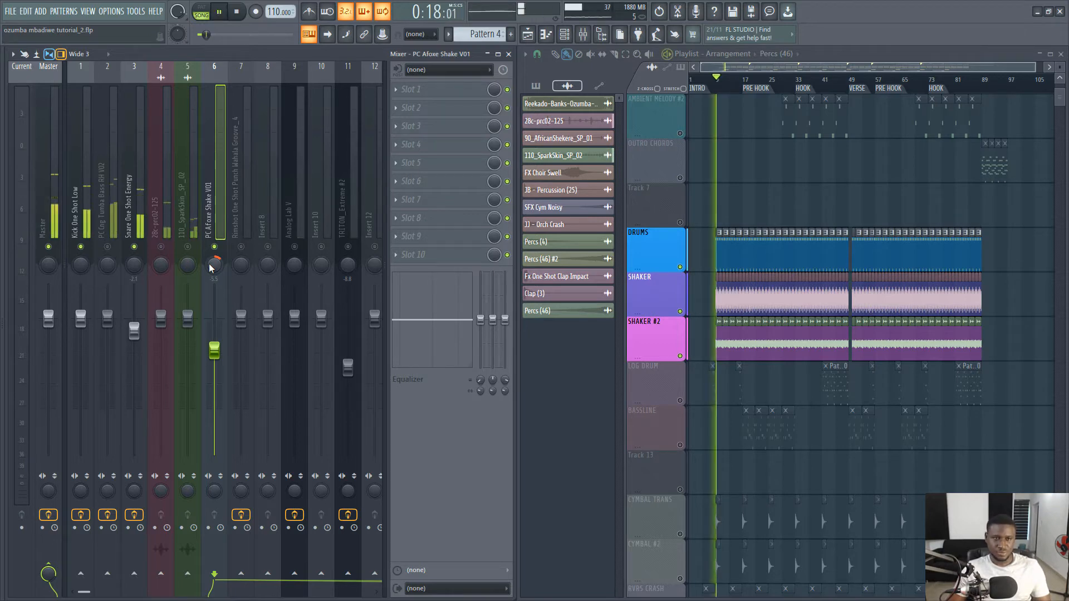
- Load Fruity Parametric EQ 2 into the Afoxe shaker's first effect slot and reposition its window
left_click(433, 89)
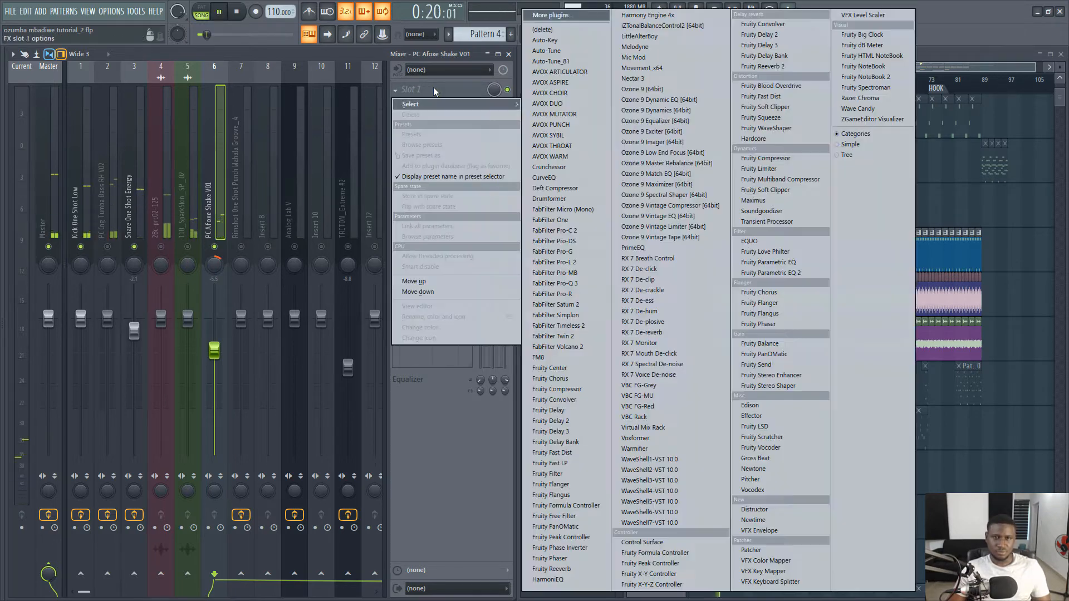
left_click(785, 273)
left_click_drag(254, 106, 594, 138)
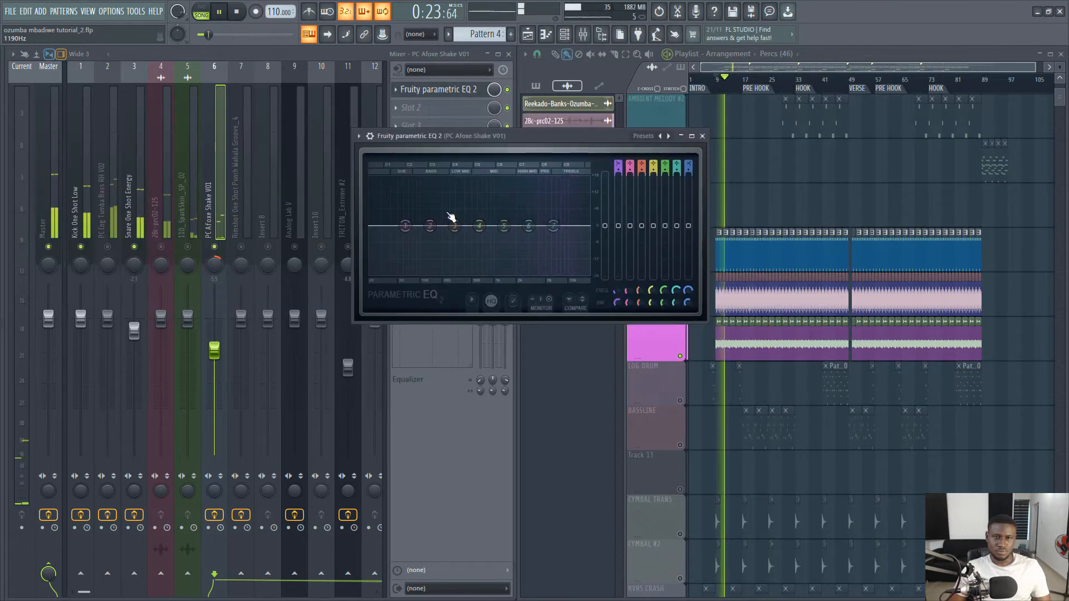
- Cut the Afoxe shaker's lows with band 1, dip its band 7 high shelf slightly, and close the EQ
key("space")
left_click_drag(403, 226, 511, 274)
key("space")
left_click_drag(553, 226, 557, 233)
left_click(702, 136)
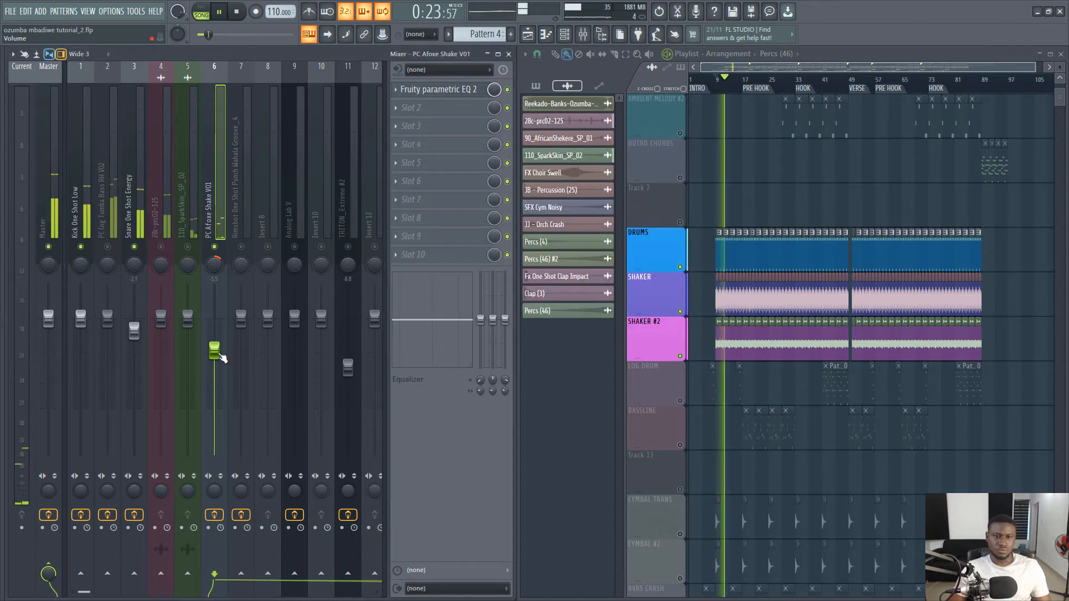
key("space")
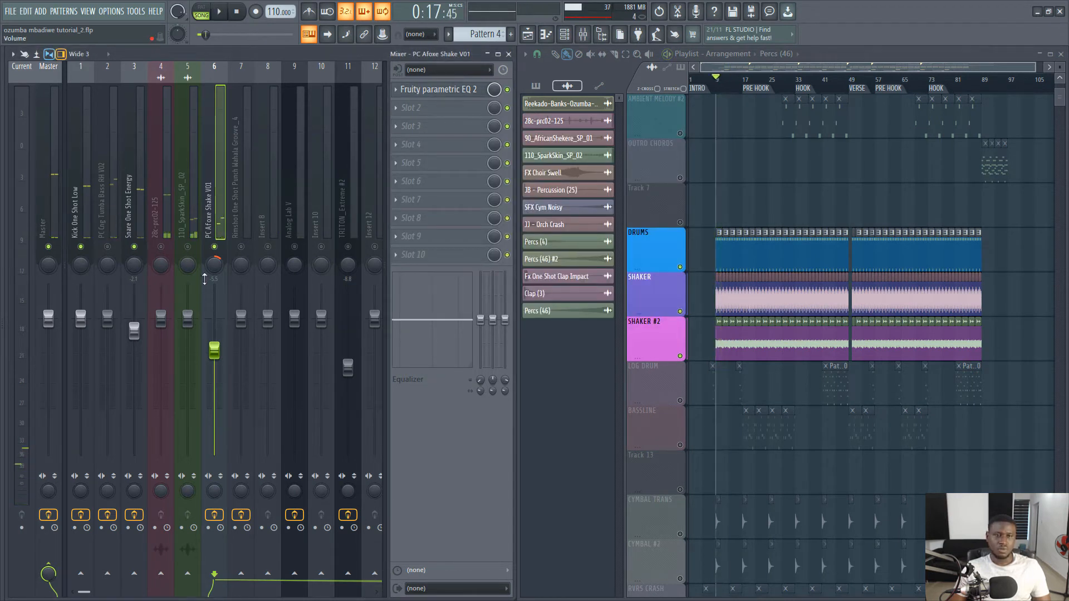
- Unmute the PC Cng Tumba Bass RH V02 track and audition it with the kick, snare and shaker
left_click(99, 203)
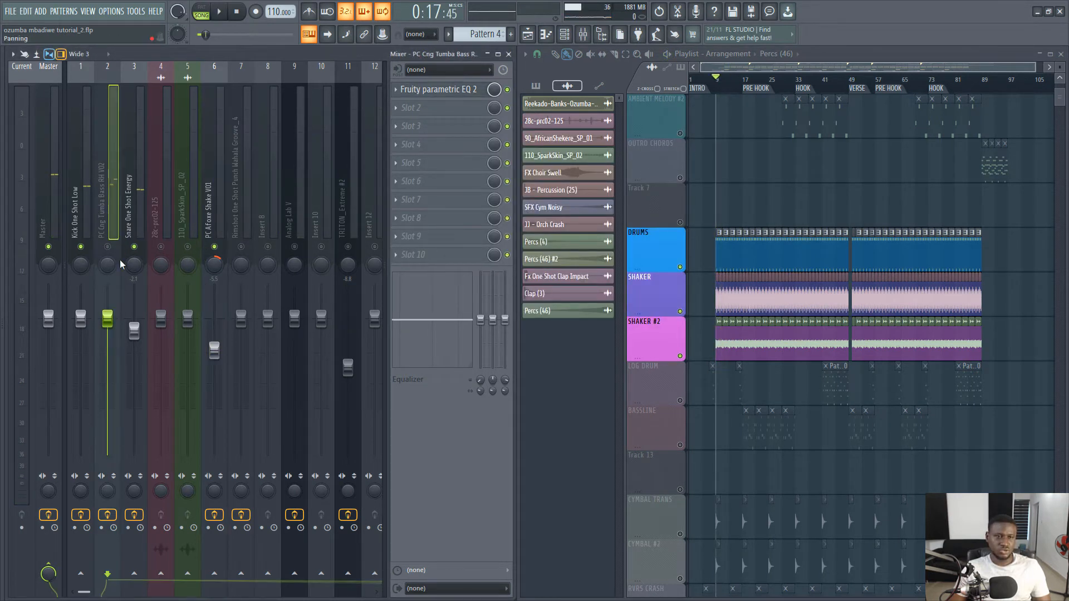
key("space")
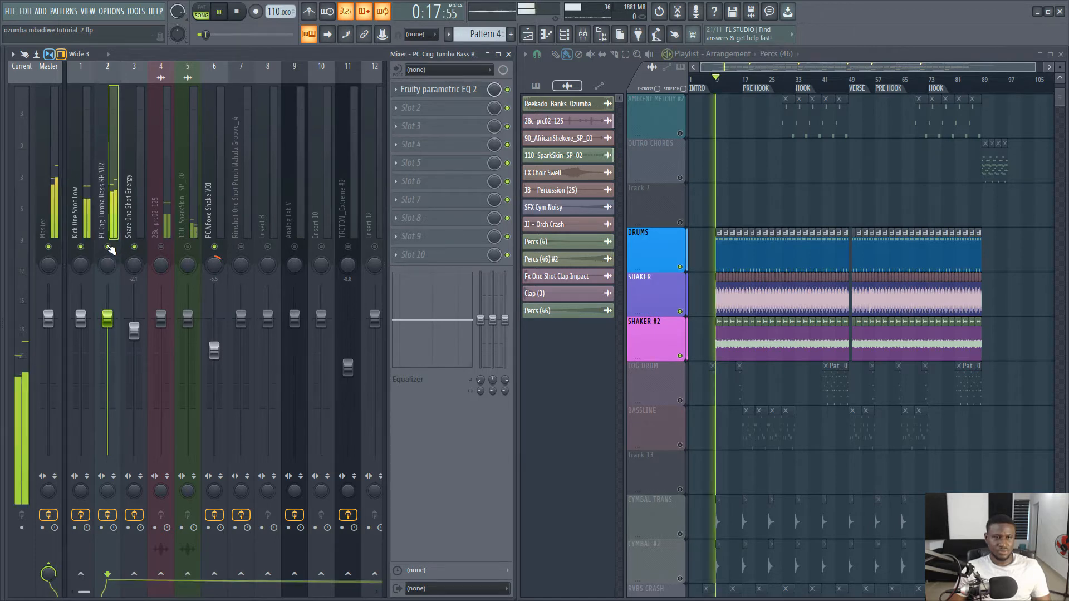
key("space")
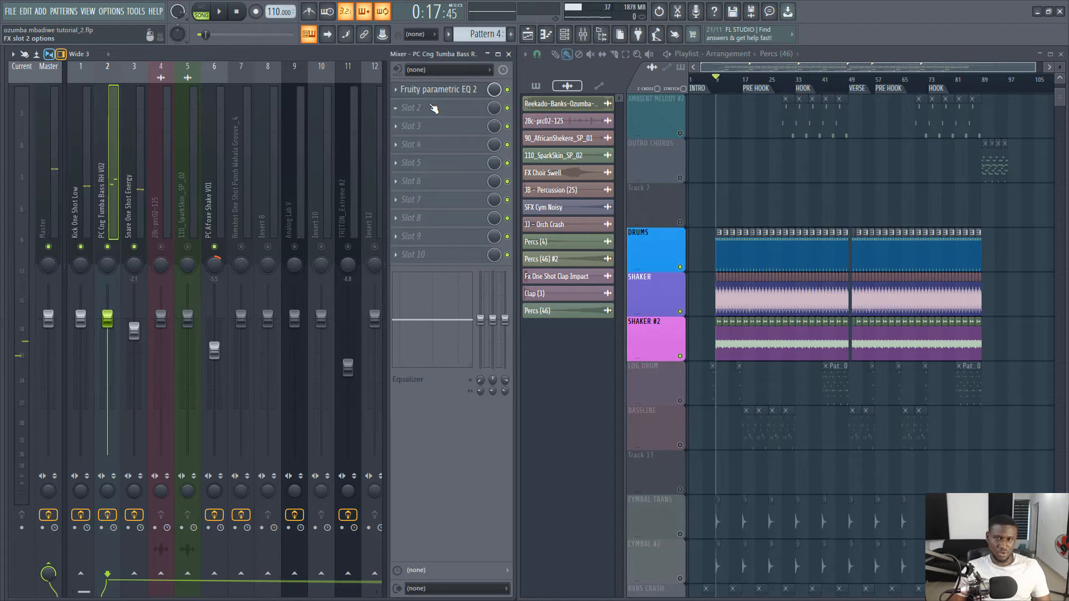
- Check the channel rack, replay the drums with the Tumba bass, and open the Tumba track's Fruity Parametric EQ 2
key("F6")
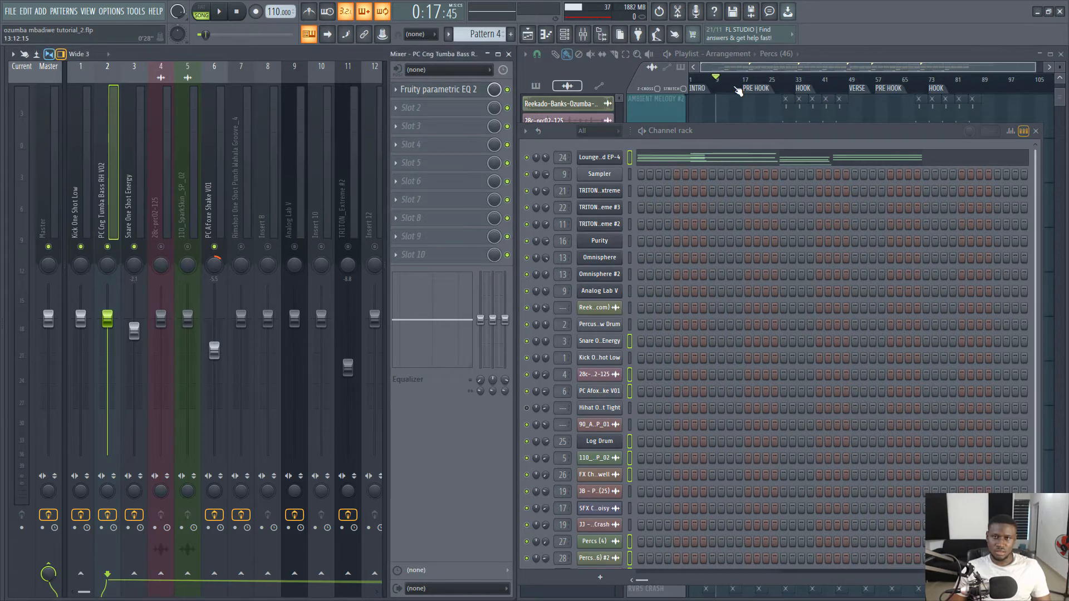
key("F6")
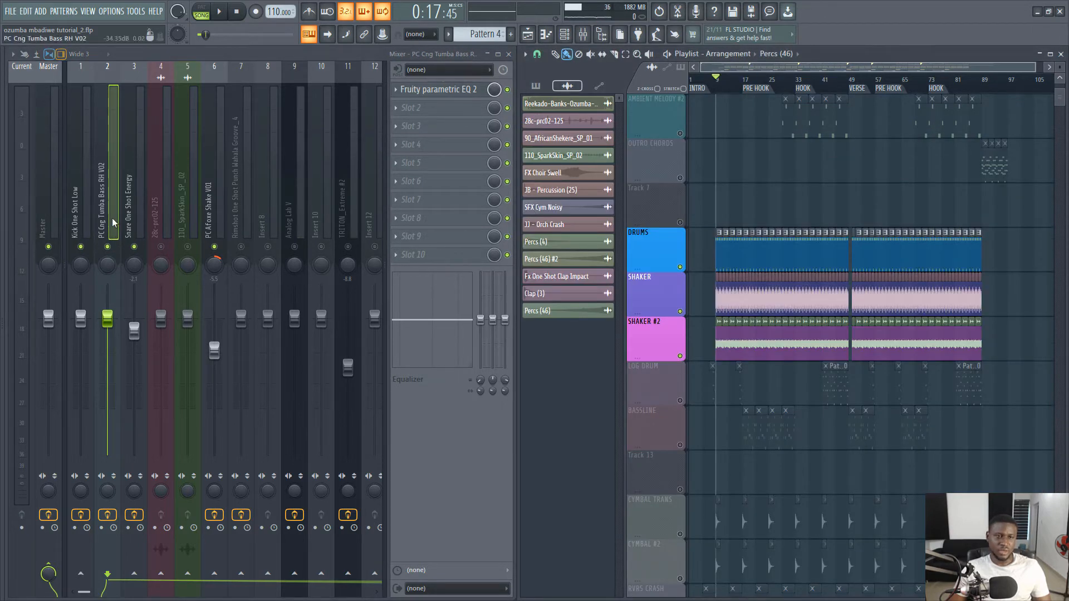
key("space")
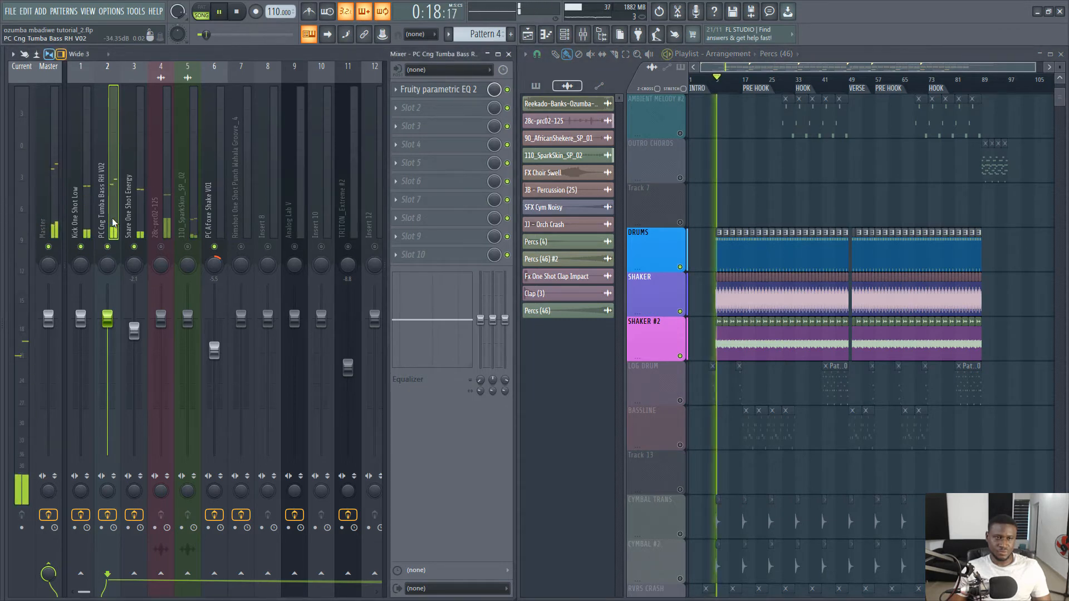
key("space")
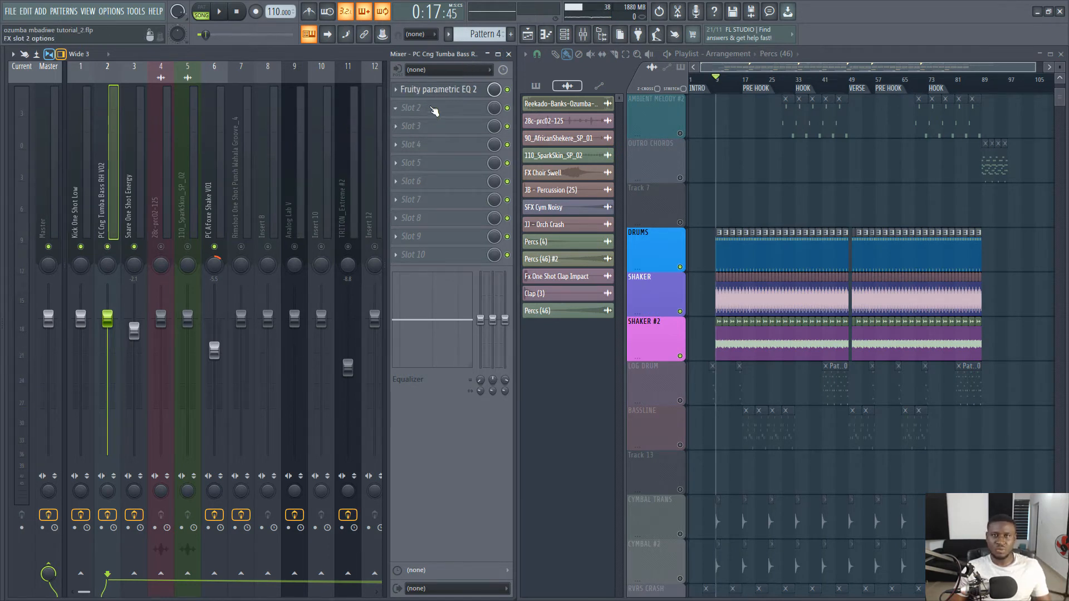
left_click(446, 96)
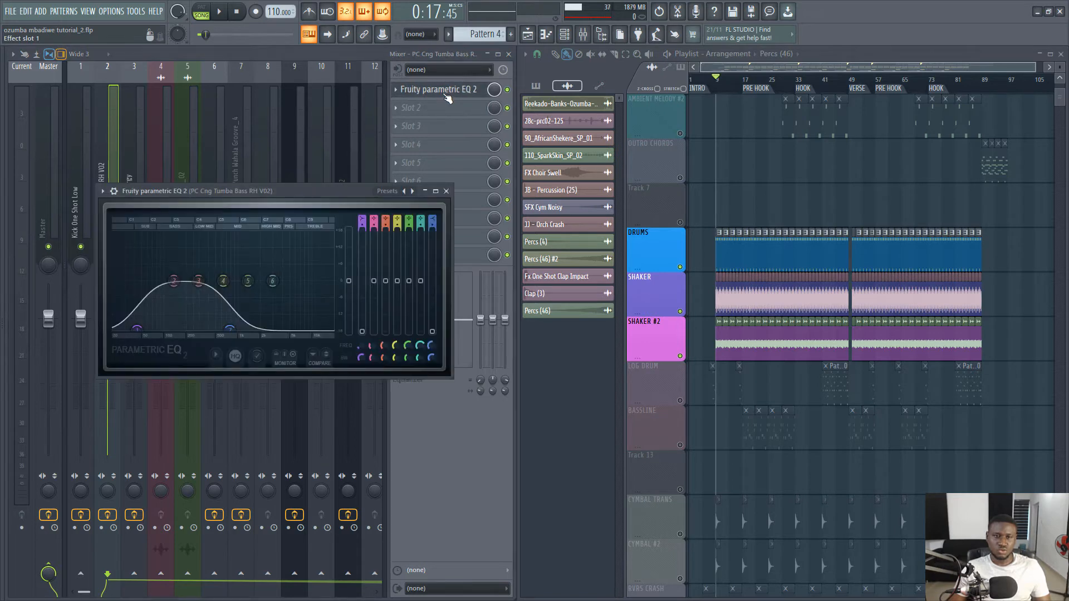
- Close the Tumba Bass track's existing EQ and load a second Fruity Parametric EQ 2 into its second effect slot
left_click(446, 95)
left_click(435, 115)
left_click(451, 107)
left_click(453, 111)
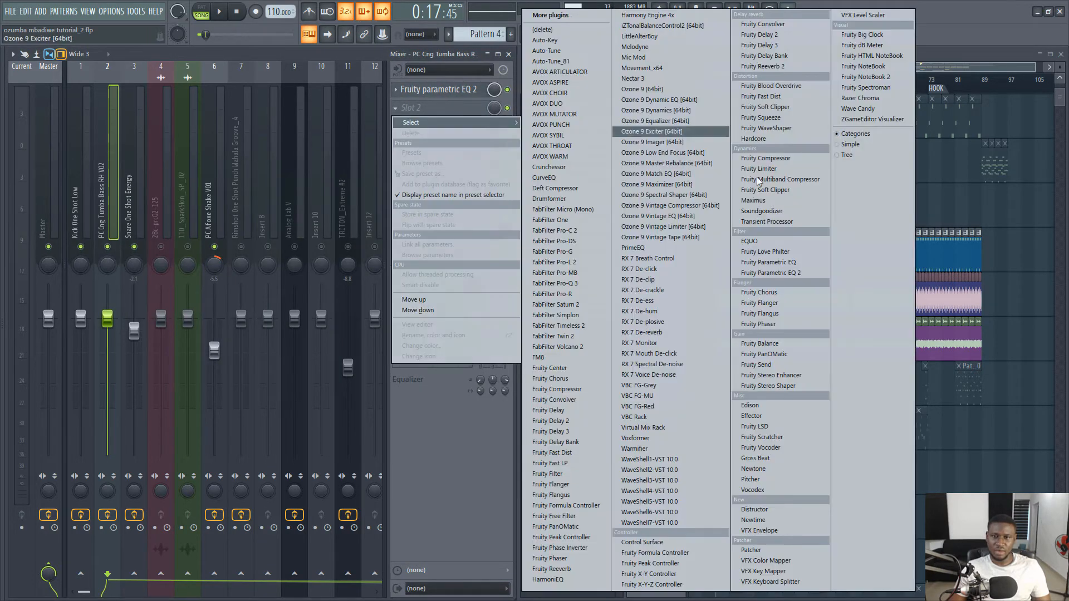
left_click(768, 272)
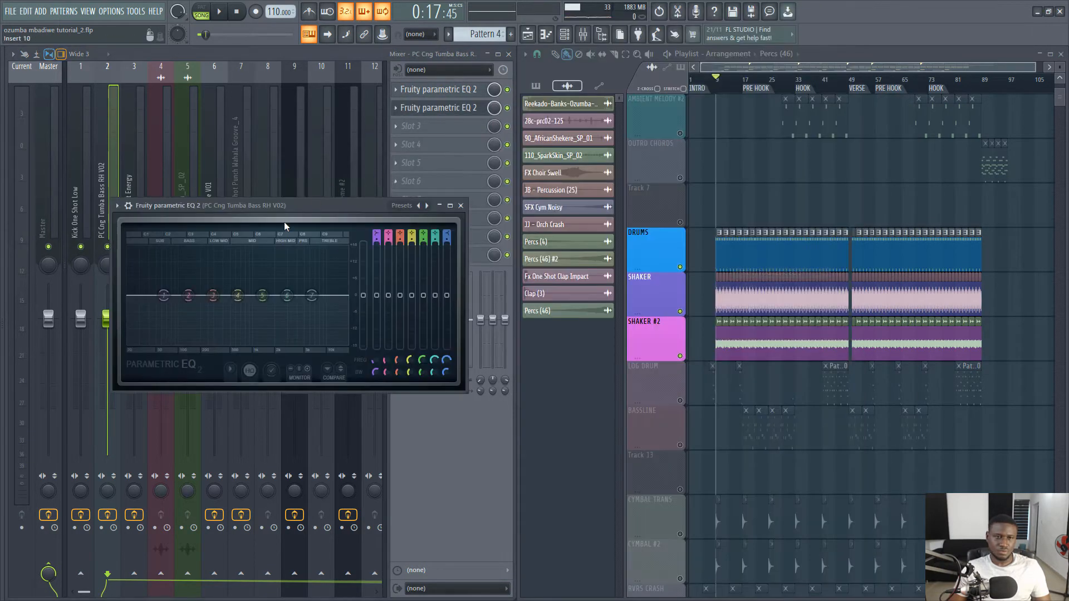
- Cut the Tumba Bass's lowest frequencies with band 1 of the second EQ, auditioning it with the drums
key("space")
key("space")
left_click_drag(163, 295, 165, 342)
key("space")
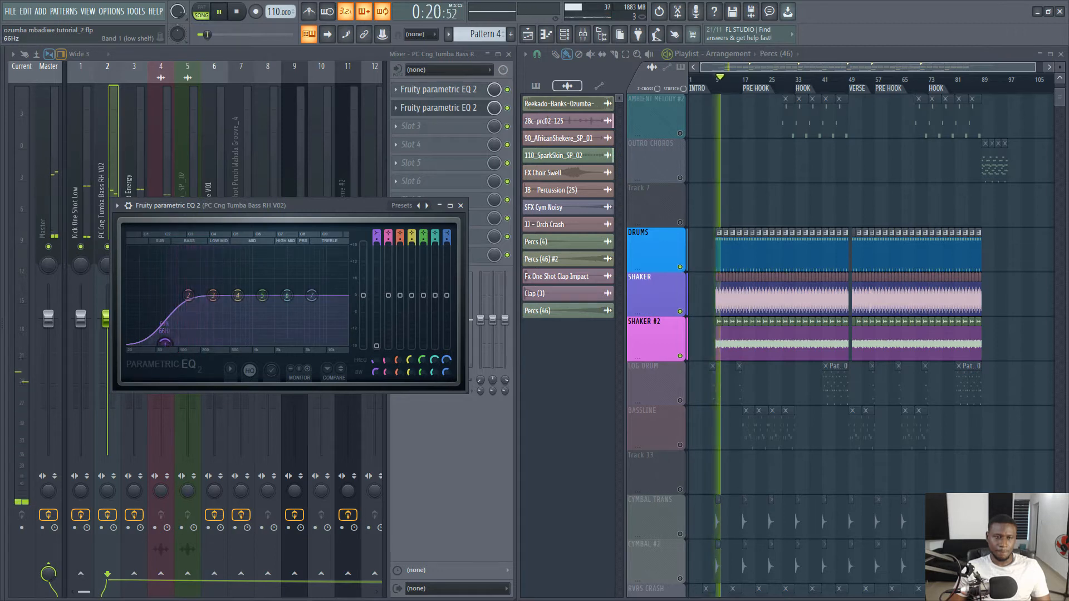
left_click_drag(165, 342, 162, 342)
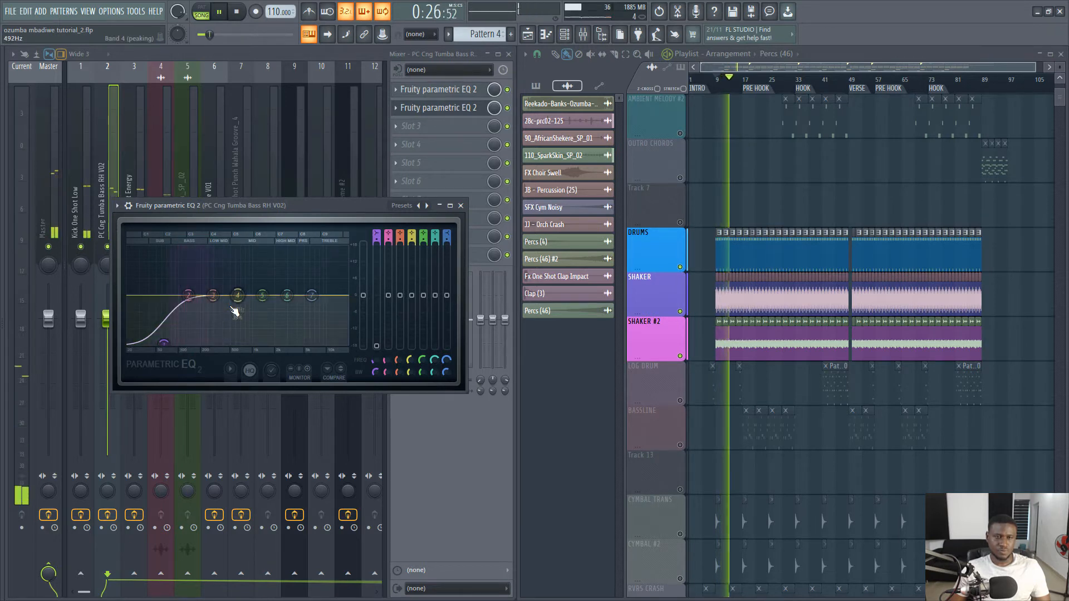
- Dip the Tumba Bass's low mids with band 4, replay the drums, and close the EQ
key("space")
left_click_drag(238, 295, 215, 318)
key("space")
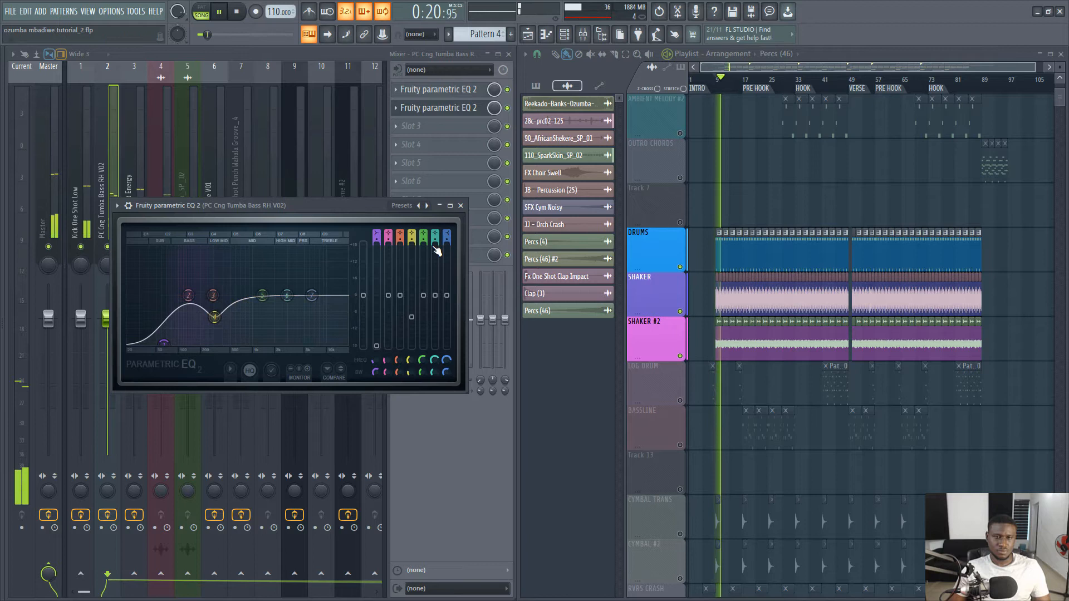
left_click(460, 205)
- Lower the PC Cng Tumba Bass RH V02 fader to about -3.3 dB and audition it with the drums
key("space")
left_click_drag(107, 318, 107, 325)
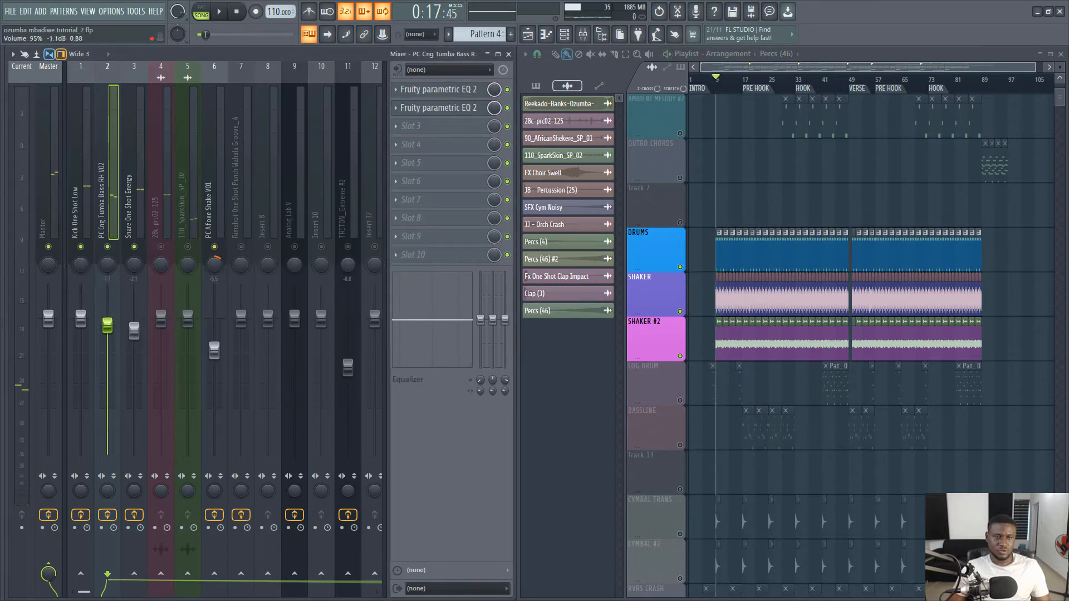
key("space")
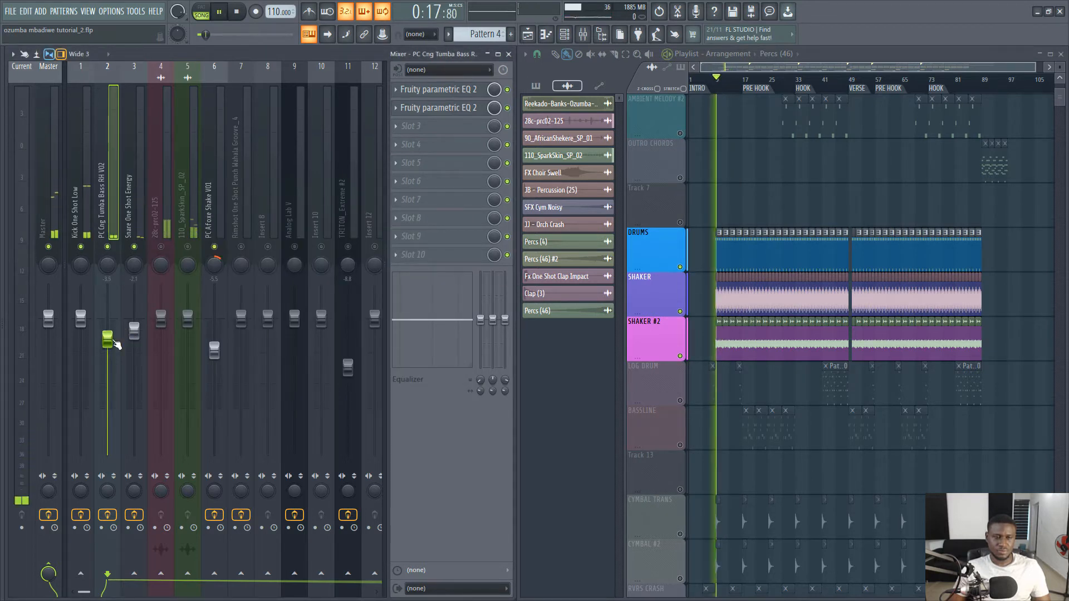
left_click_drag(114, 341, 114, 339)
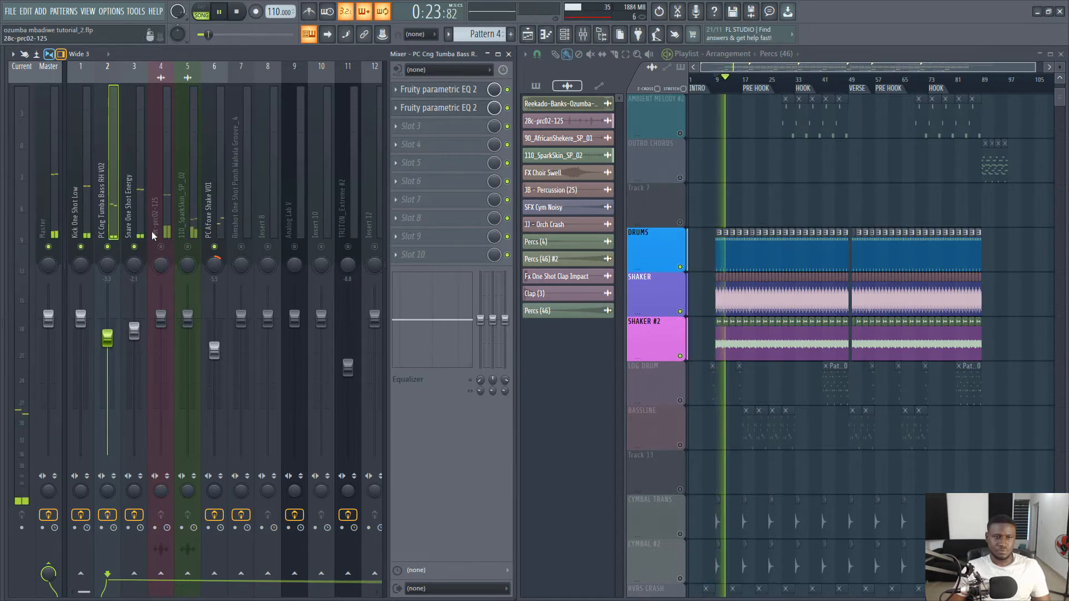
key("space")
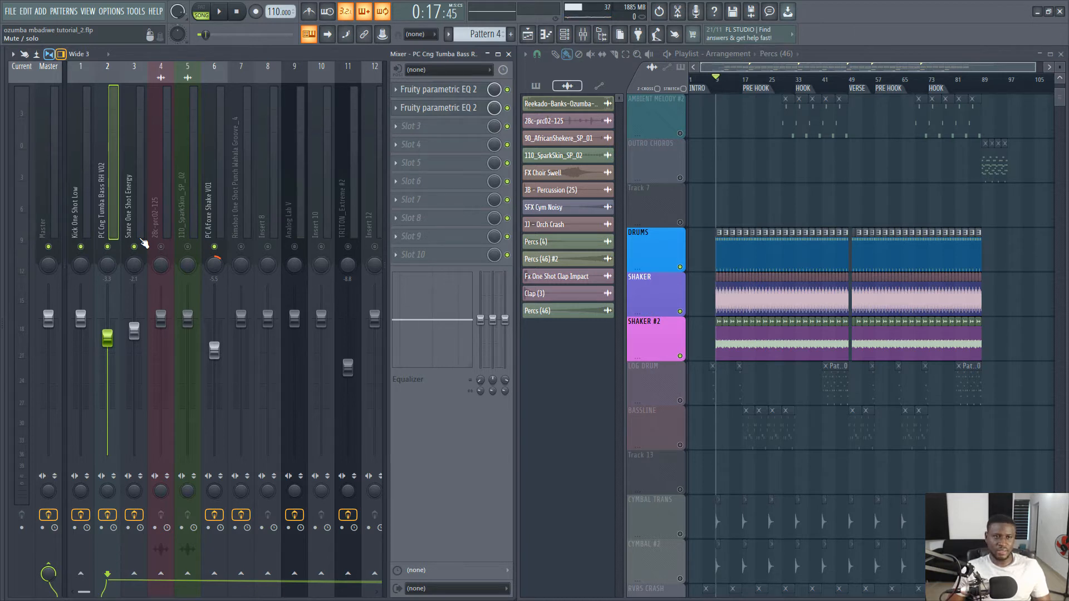
- Pan the Snare One Shot Energy track 7% left and replay the drums
left_click(140, 253)
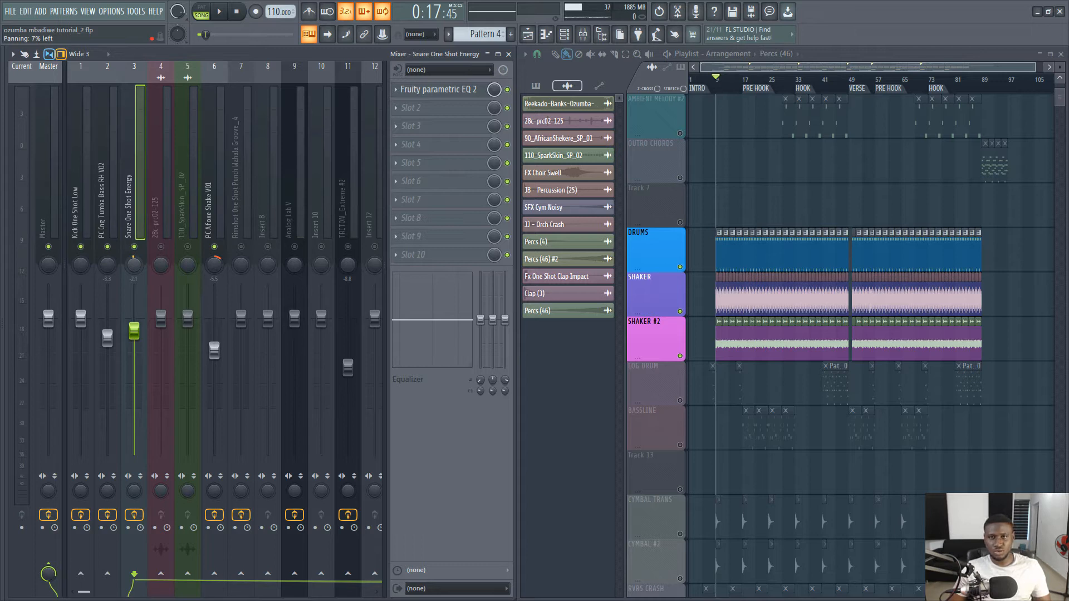
key("space")
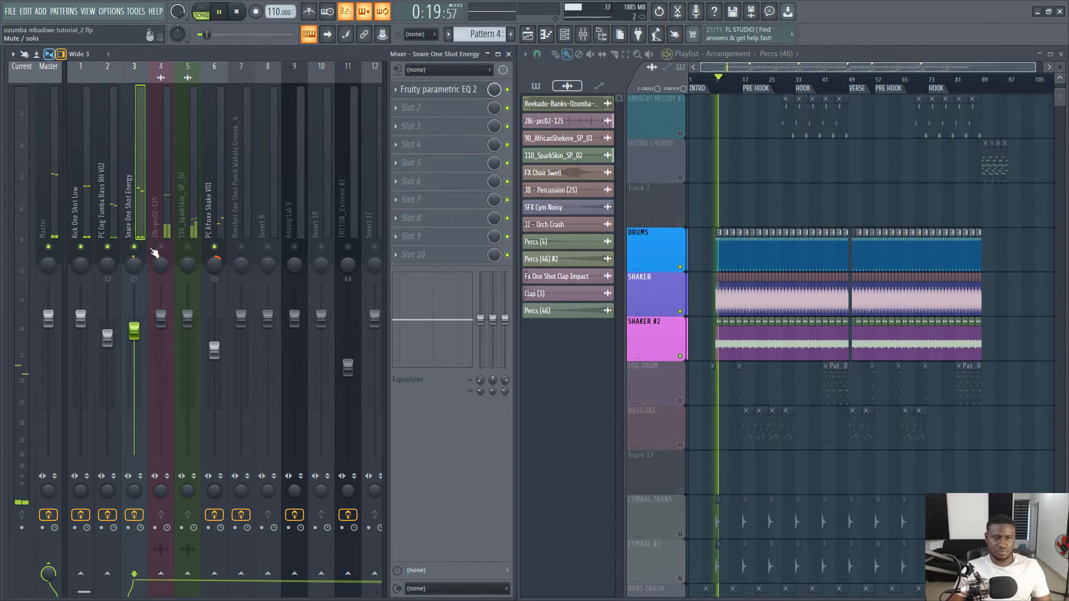
left_click(163, 210)
key("space")
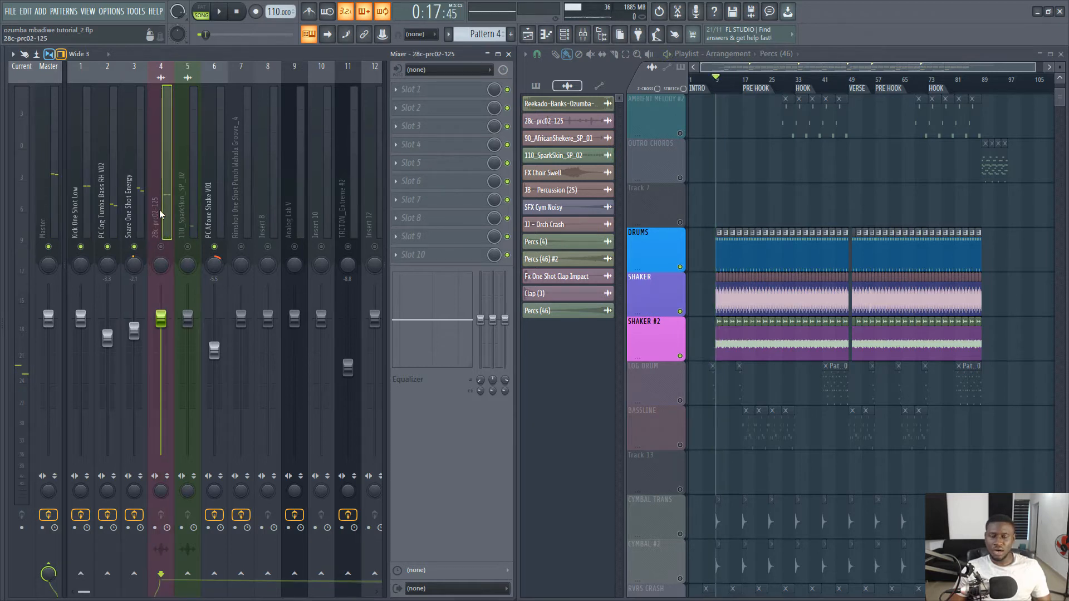
- Unmute the 28c-prc02-125 percussion track and pan it left while the drums play
left_click(161, 246)
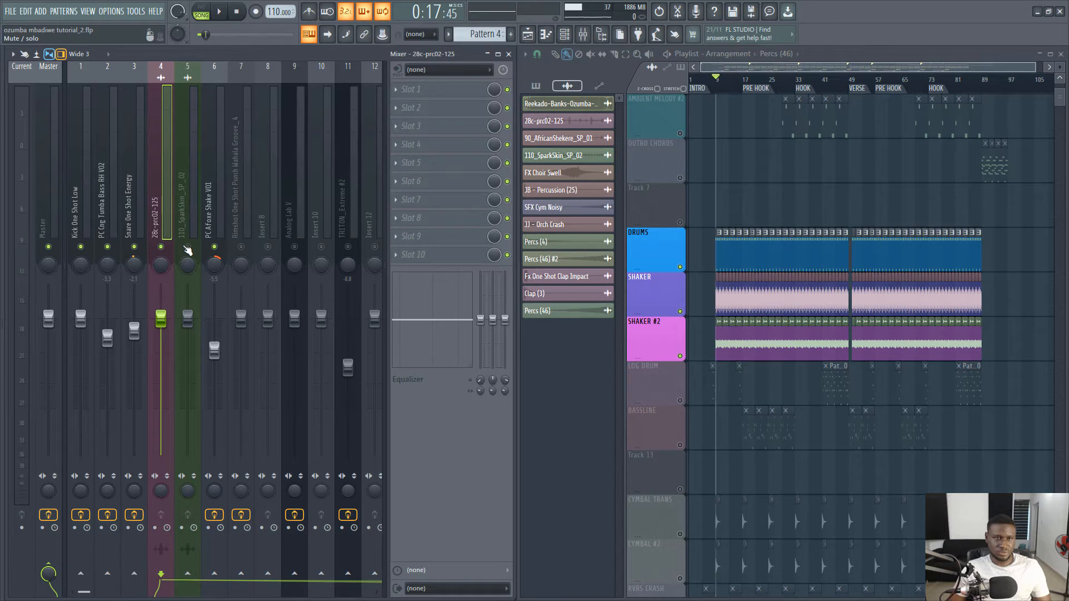
left_click(188, 247)
left_click(187, 249)
key("space")
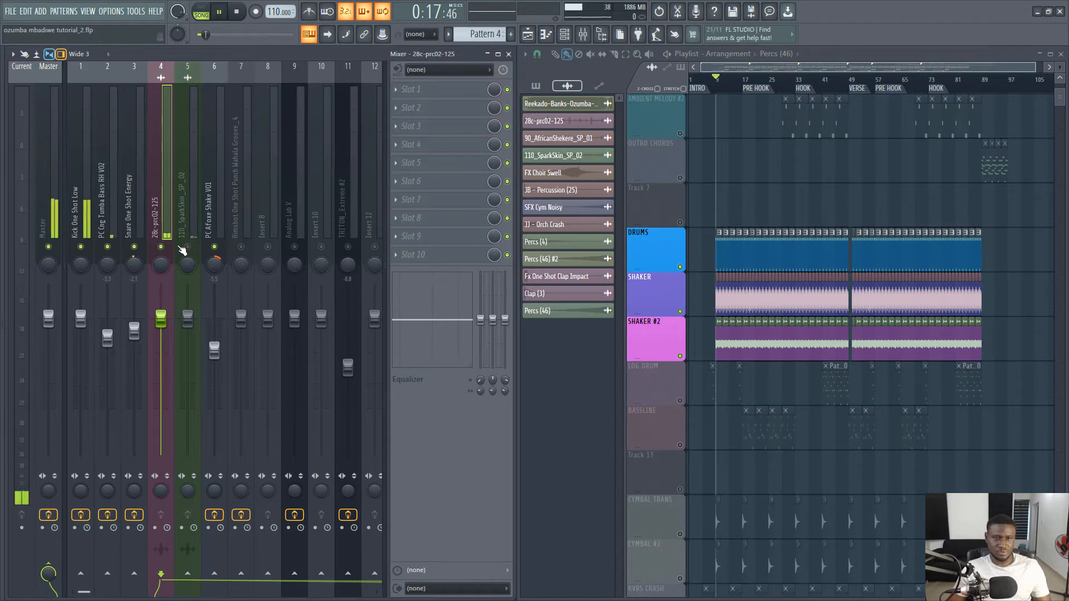
left_click_drag(161, 265, 161, 295)
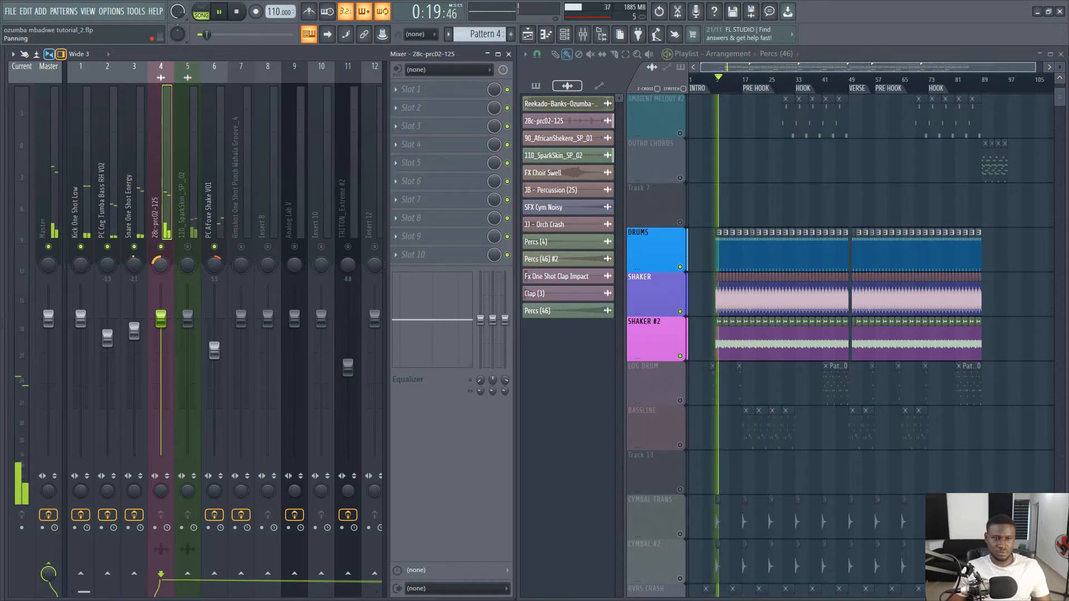
- Unmute the 110_SparkSkin_SP_02 track and pan it right, opposite the 28c percussion
left_click(187, 247)
left_click_drag(188, 265, 188, 246)
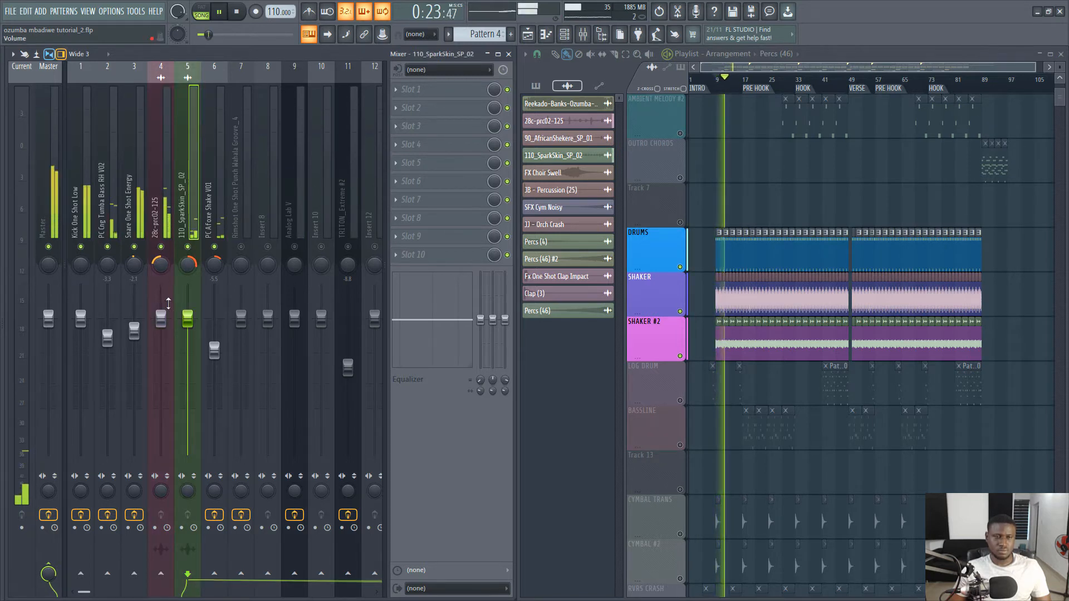
key("space")
- Balance the 28c-prc02-125 fader at about -4.8 dB and the 110_SparkSkin_SP_02 fader at about -1.9 dB against the playing drums
left_click_drag(161, 318, 188, 333)
key("space")
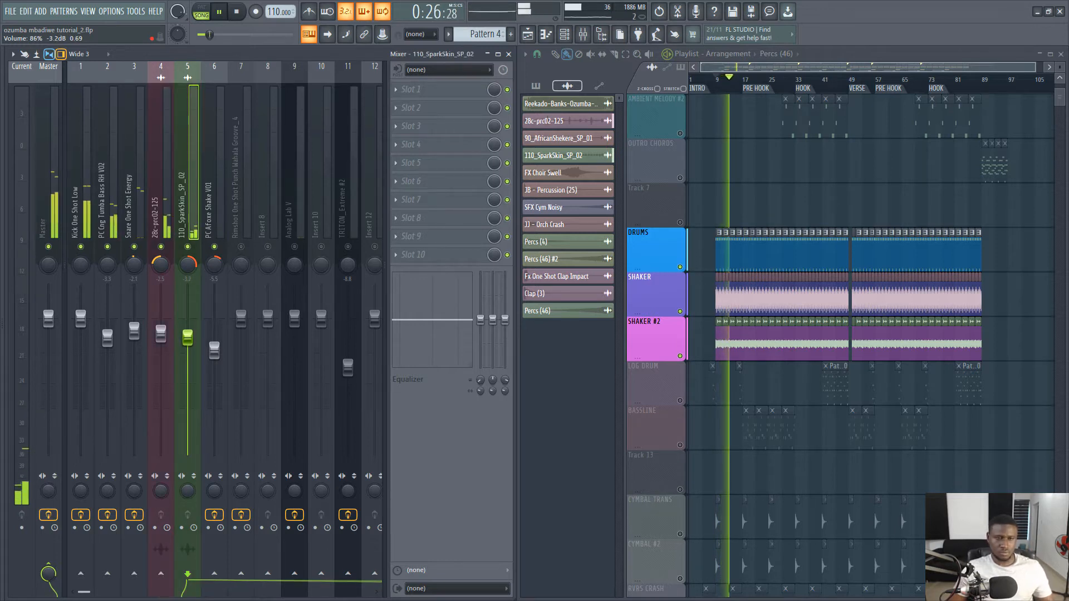
left_click_drag(187, 333, 188, 337)
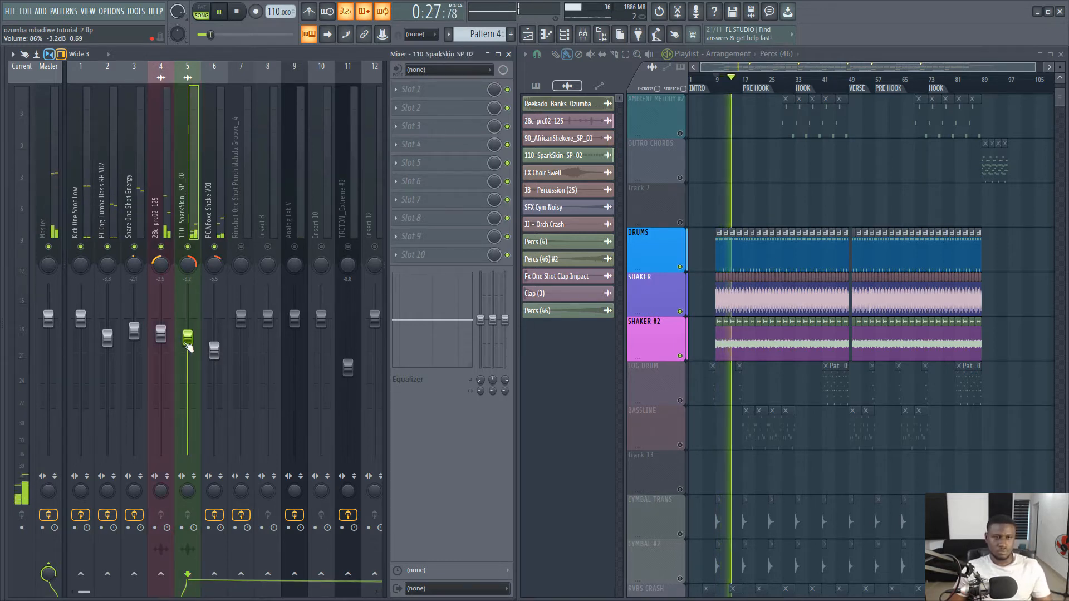
key("space")
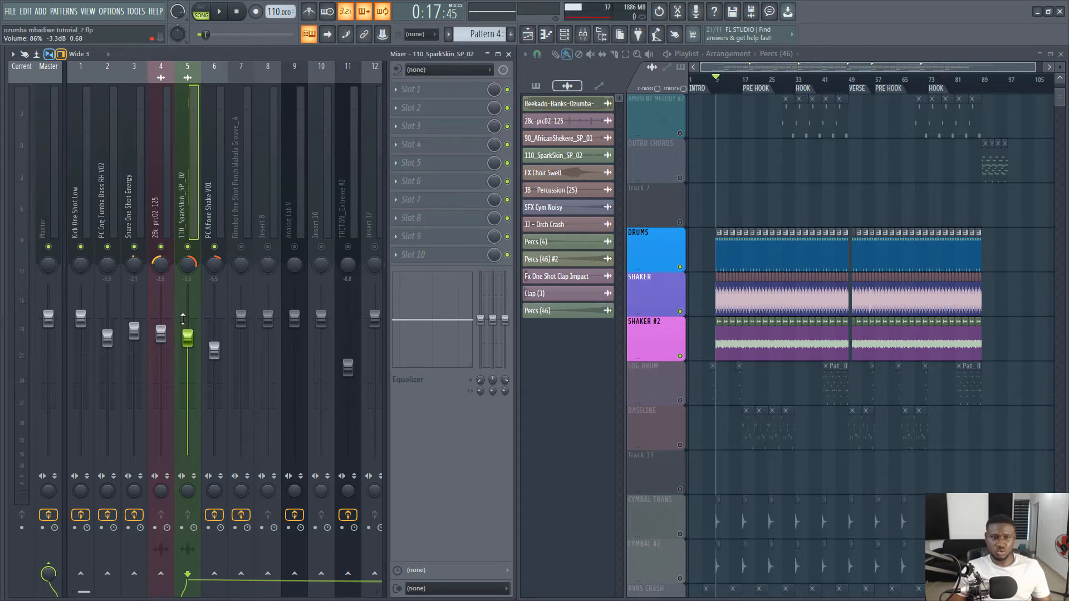
key("space")
left_click(214, 349)
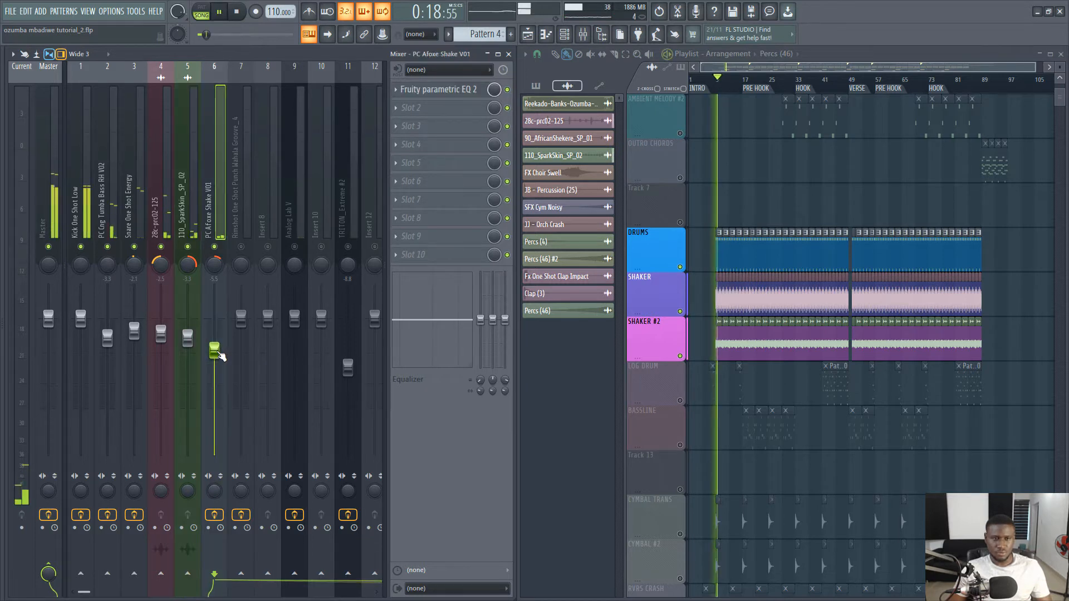
left_click_drag(188, 337, 161, 347)
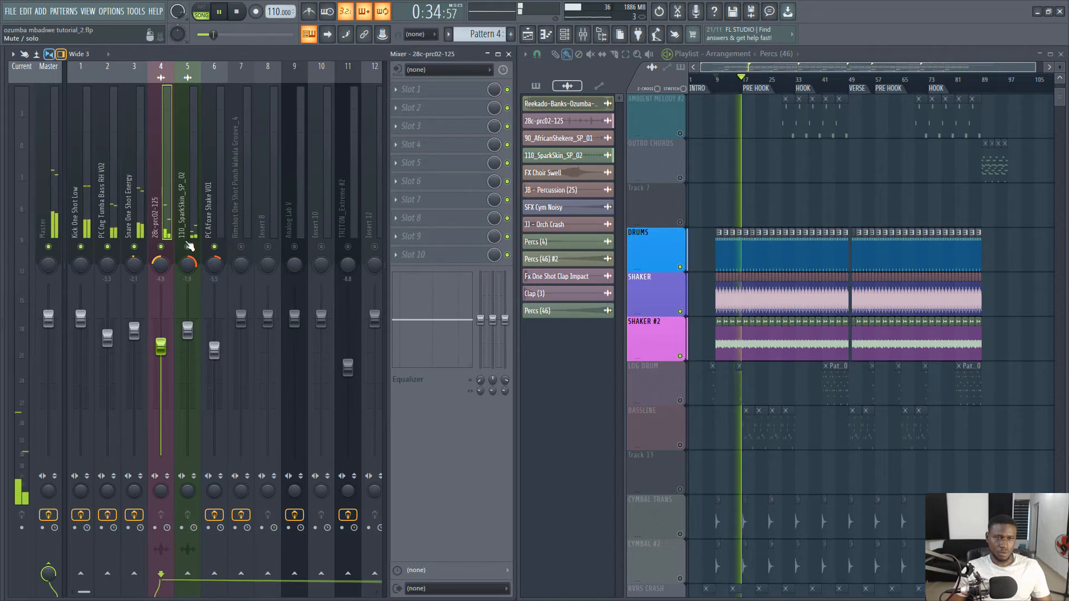
- Narrow the 110_SparkSkin_SP_02 panning to 23% right and compare it with the 28c-prc02-125 panning
left_click(192, 245)
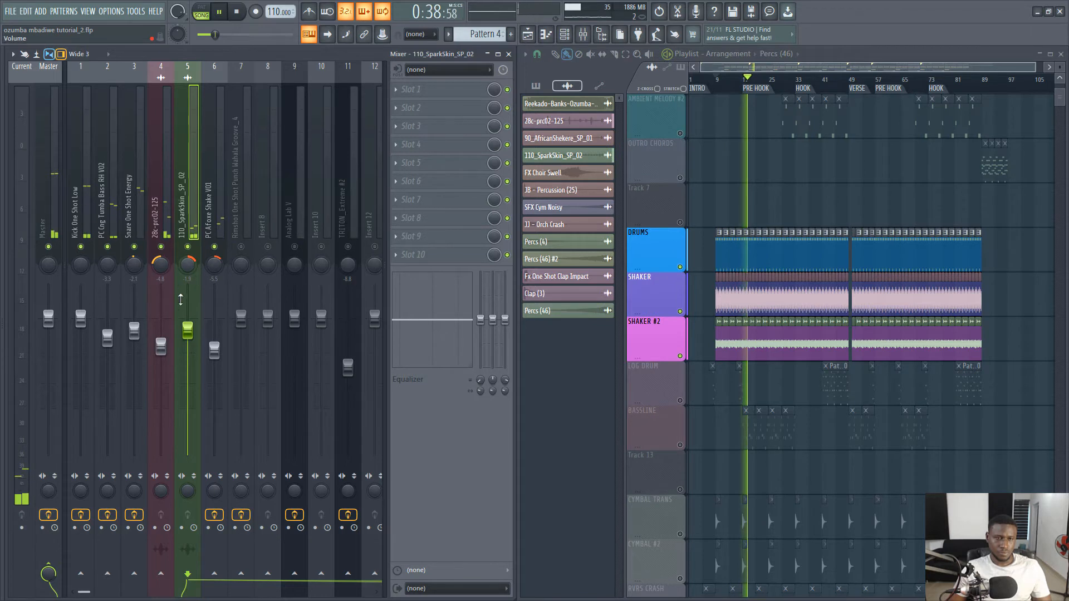
key("space")
key("Left")
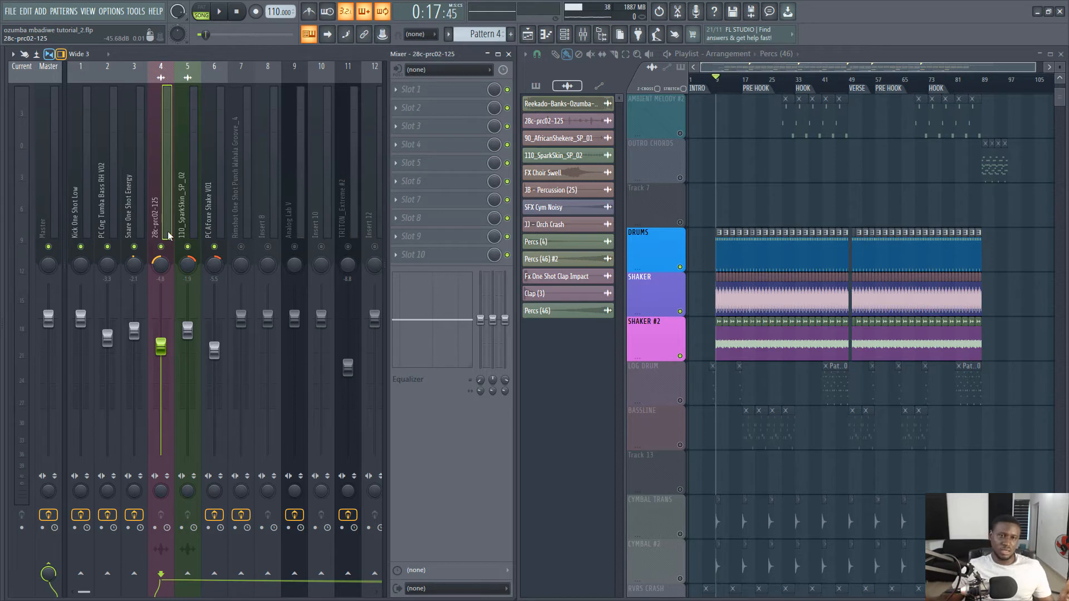
left_click(187, 270)
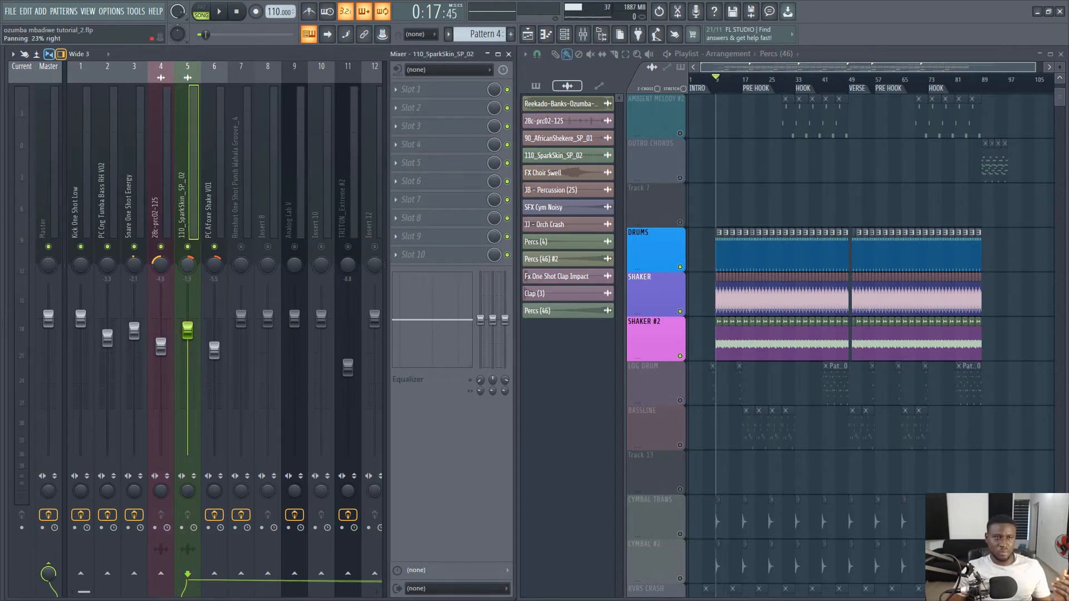
left_click(158, 267)
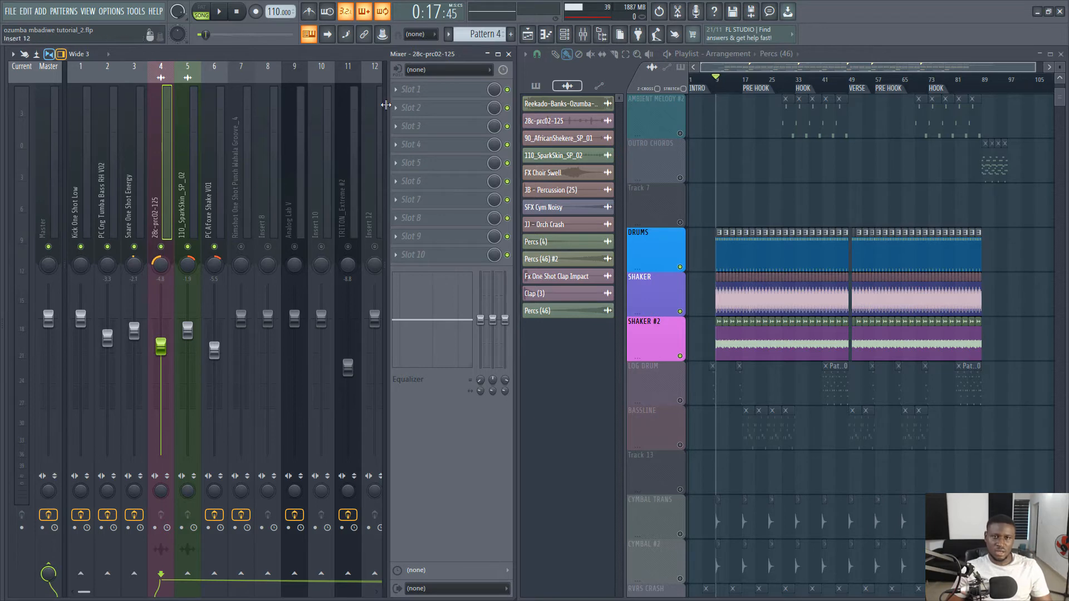
- Load Fruity Parametric EQ 2 into the 28c-prc02-125 track's first effect slot and move its window clear of the track faders
left_click(423, 94)
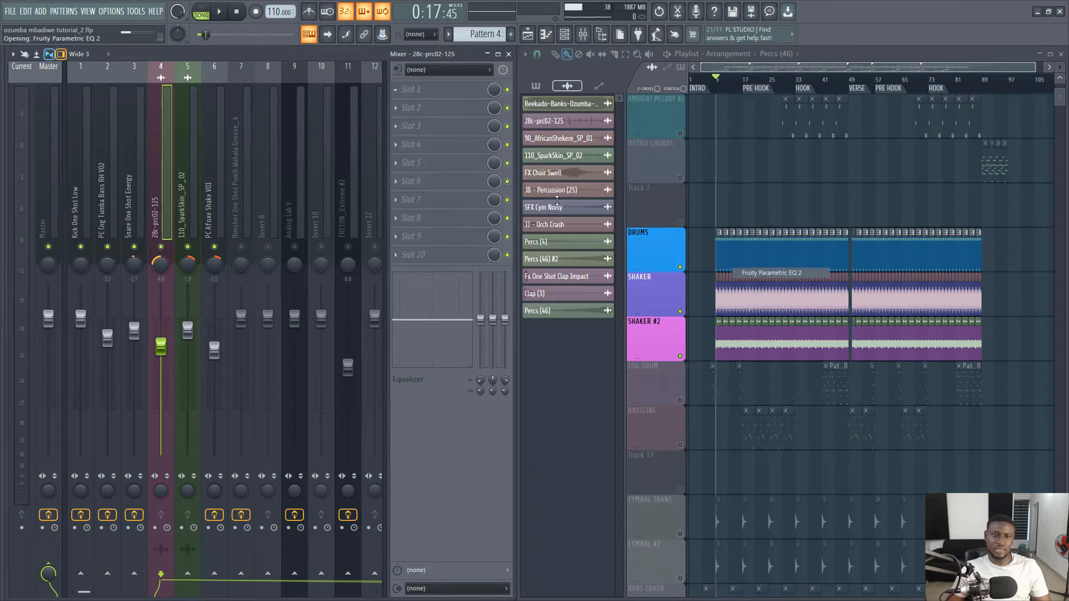
left_click(778, 273)
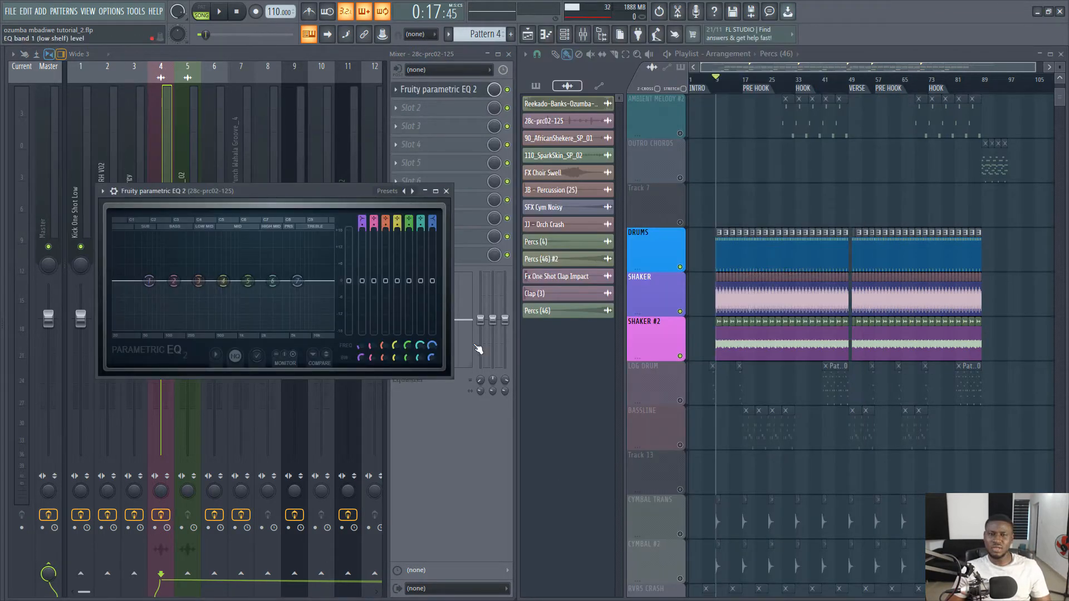
left_click_drag(203, 197, 393, 219)
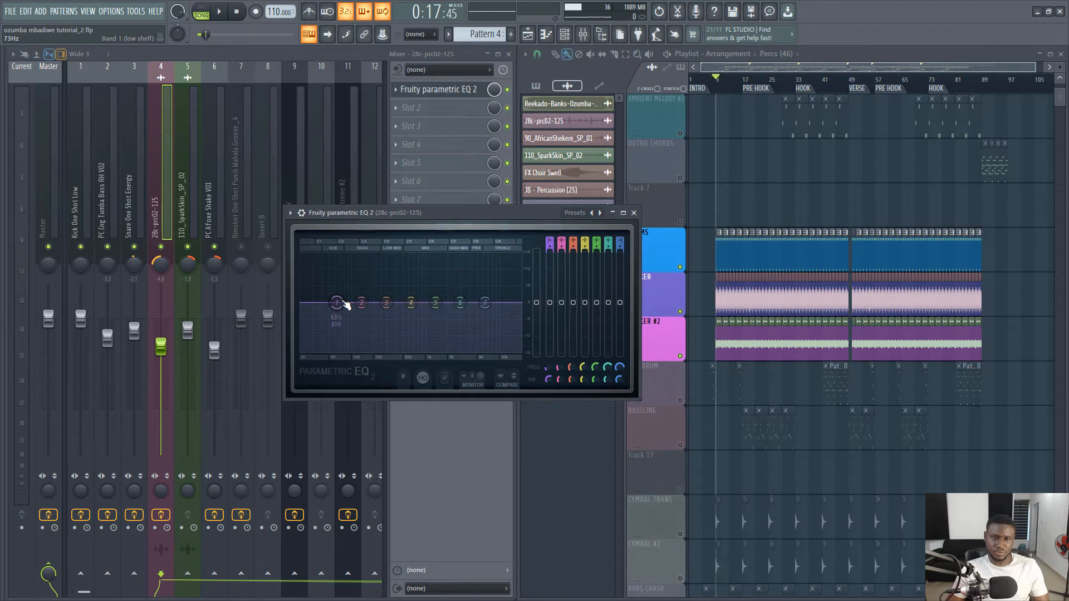
- Cut the 28c-prc02-125 lows with band 1 near 680 Hz, dip band 7 slightly near 7 kHz, and close the EQ
key("space")
left_click_drag(343, 302, 418, 356)
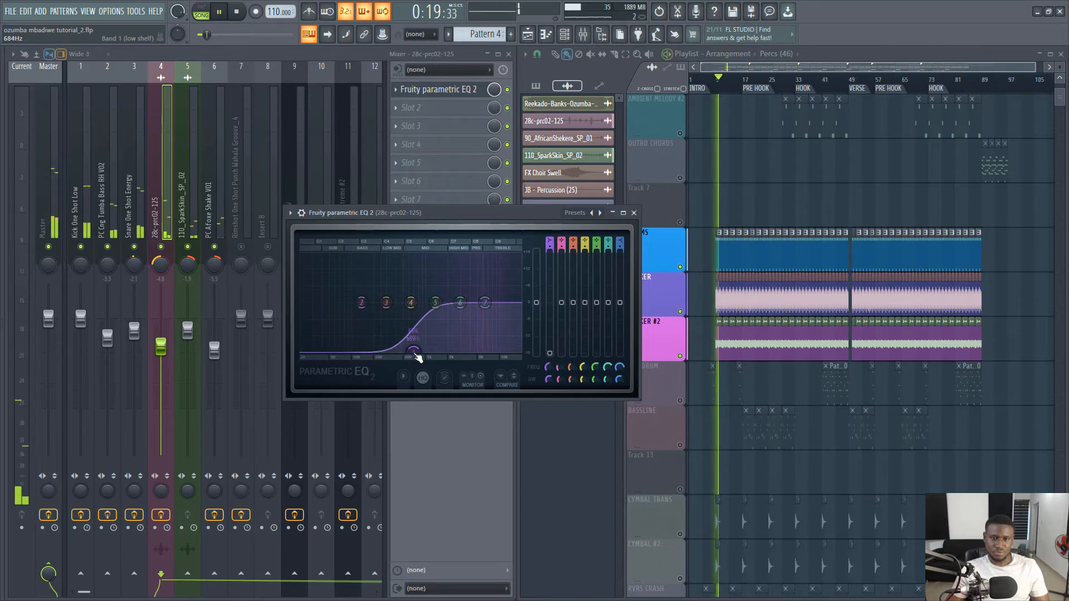
left_click_drag(485, 302, 488, 313)
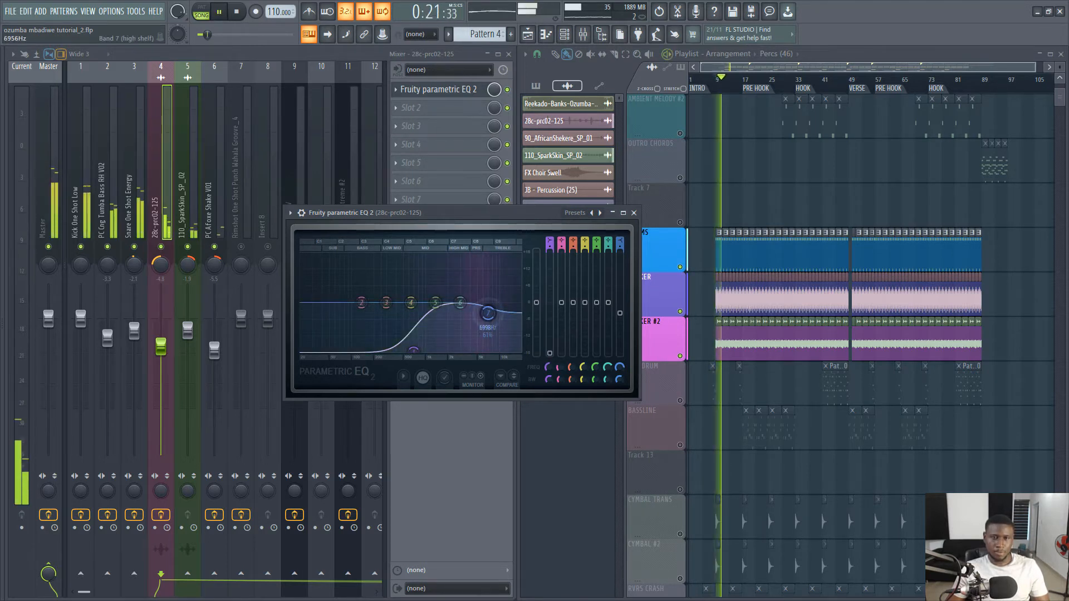
key("space")
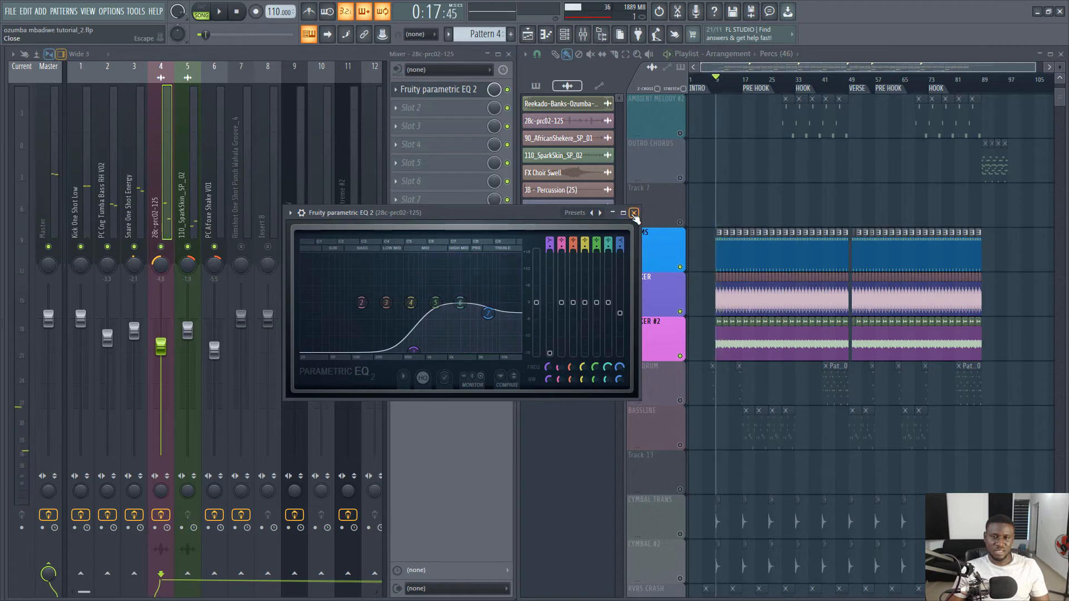
left_click(634, 213)
- Add Fruity Parametric EQ 2 to the 110_SparkSkin_SP_02 track and cut its lows with band 1 at 264 Hz, -18 dB
left_click(182, 223)
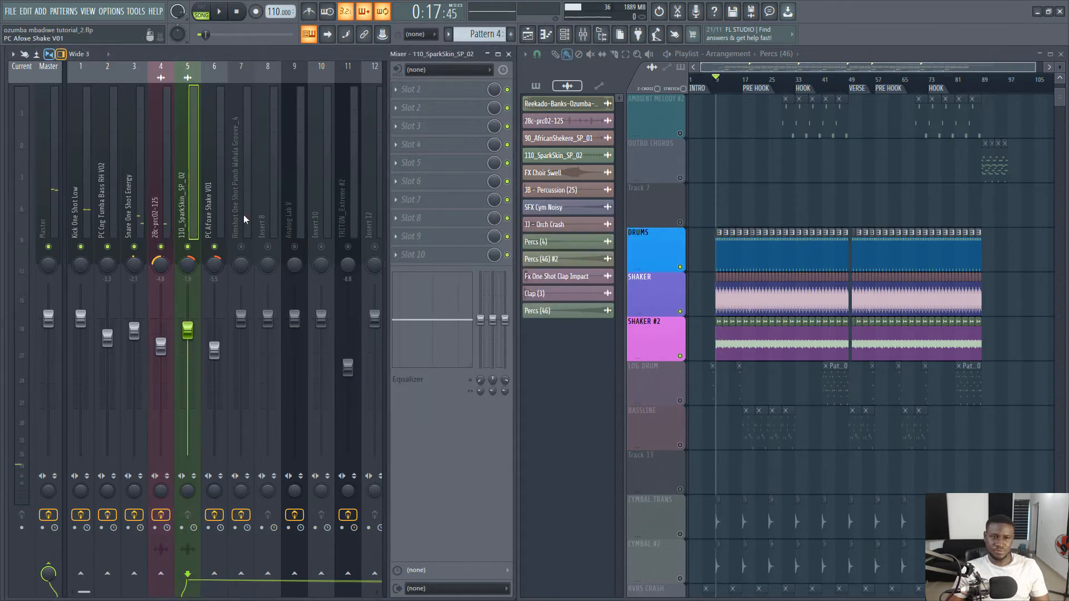
key("space")
left_click(424, 89)
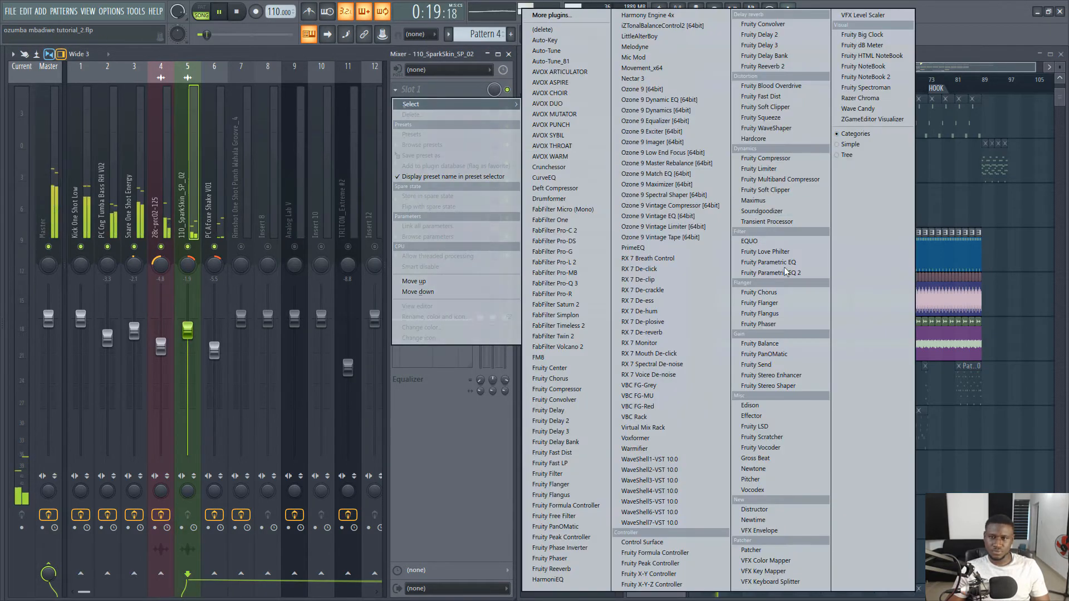
left_click(768, 273)
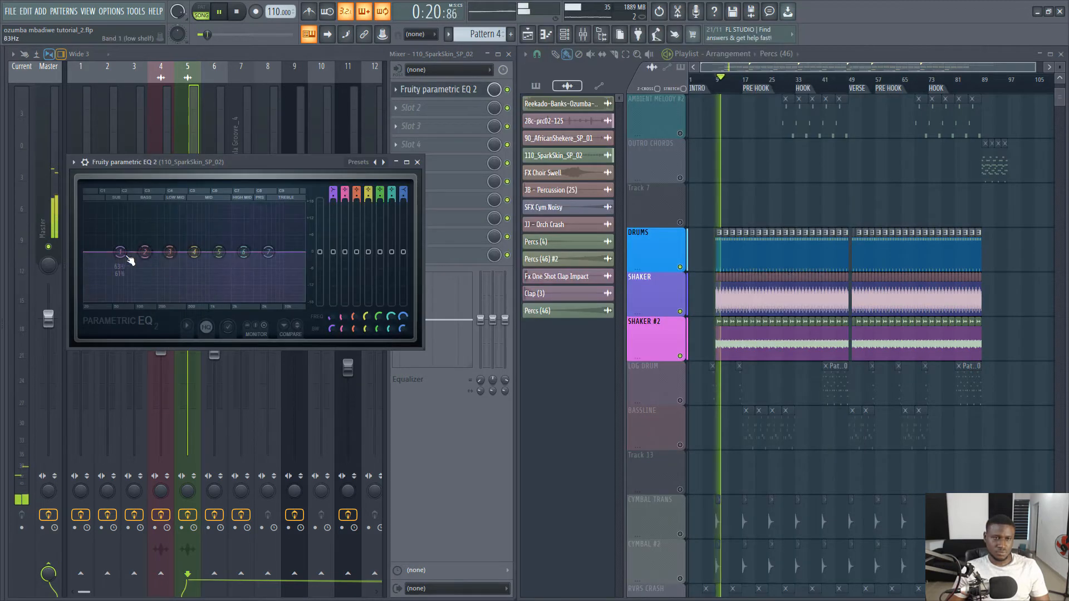
left_click_drag(120, 252, 166, 300)
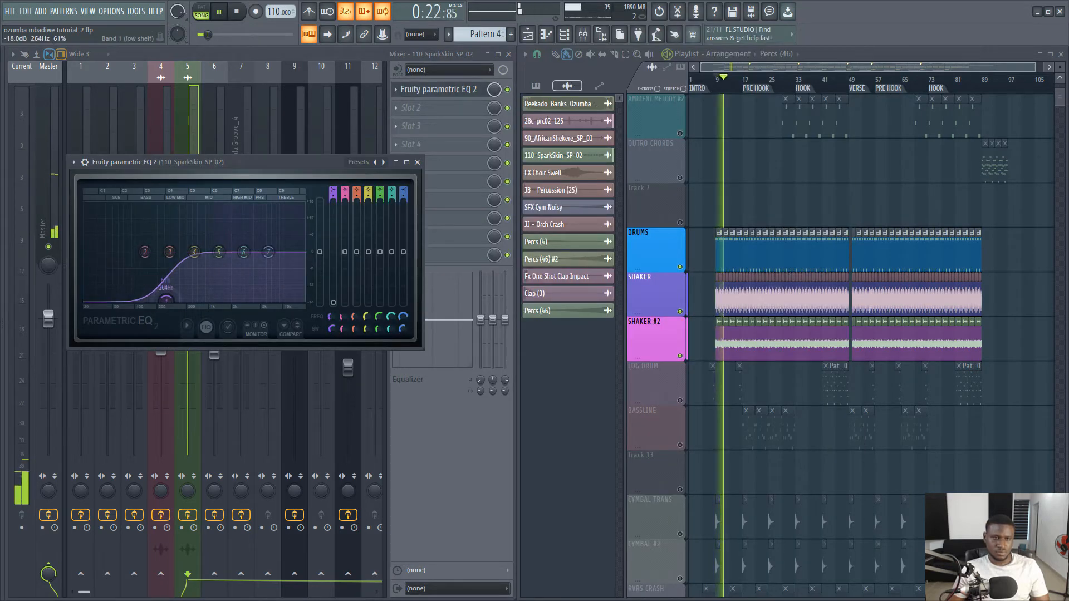
- Close the EQ, stop playback, and solo-select and audition the 28c-prc02-125 and 90_AfricanShekere_SP_01 samples in the channel rack
left_click(417, 162)
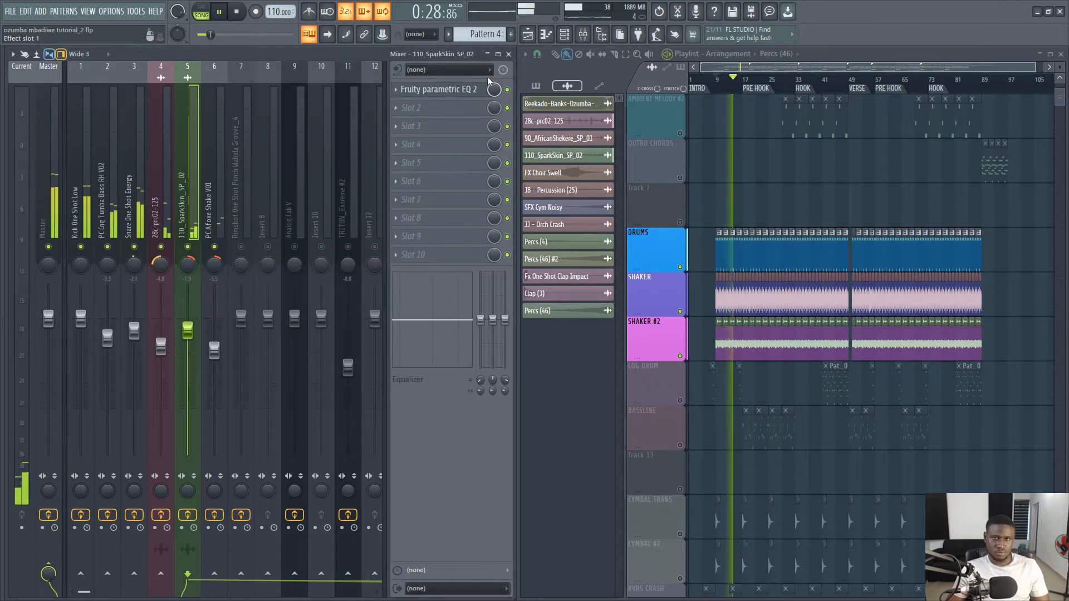
key("space")
key("F6")
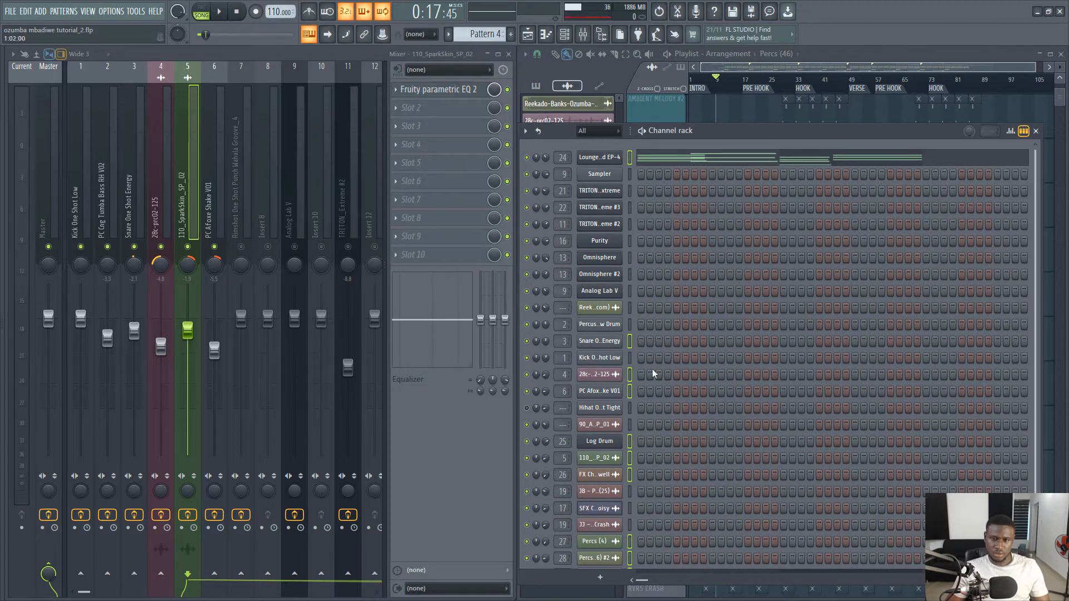
scroll(646, 443, "down", 4)
scroll(646, 443, "up", 4)
double_click(631, 375)
key("z")
left_click(630, 375)
key("z")
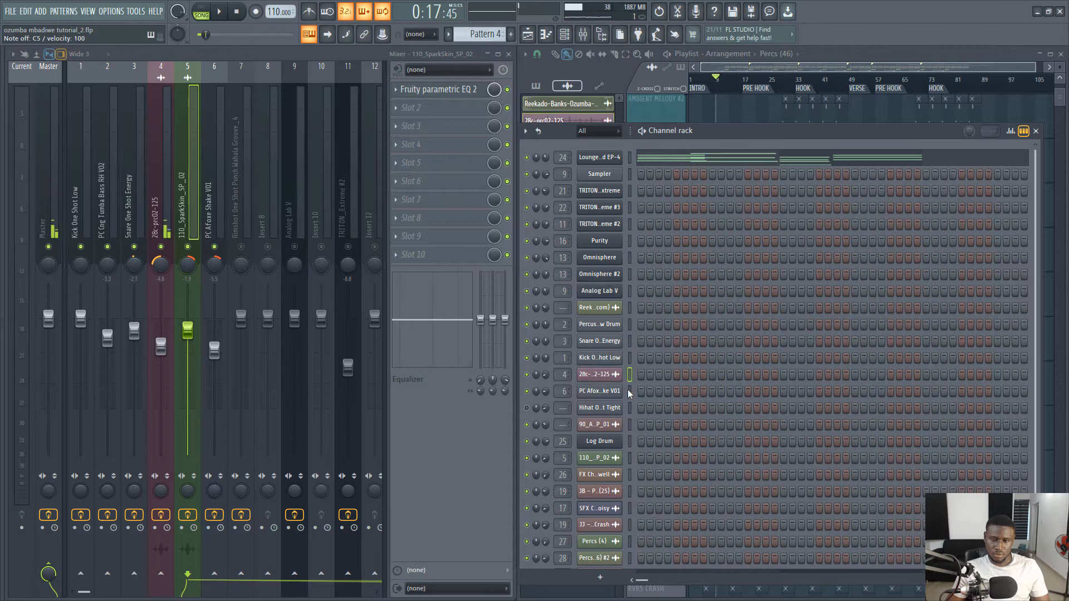
left_click(630, 424)
key("z")
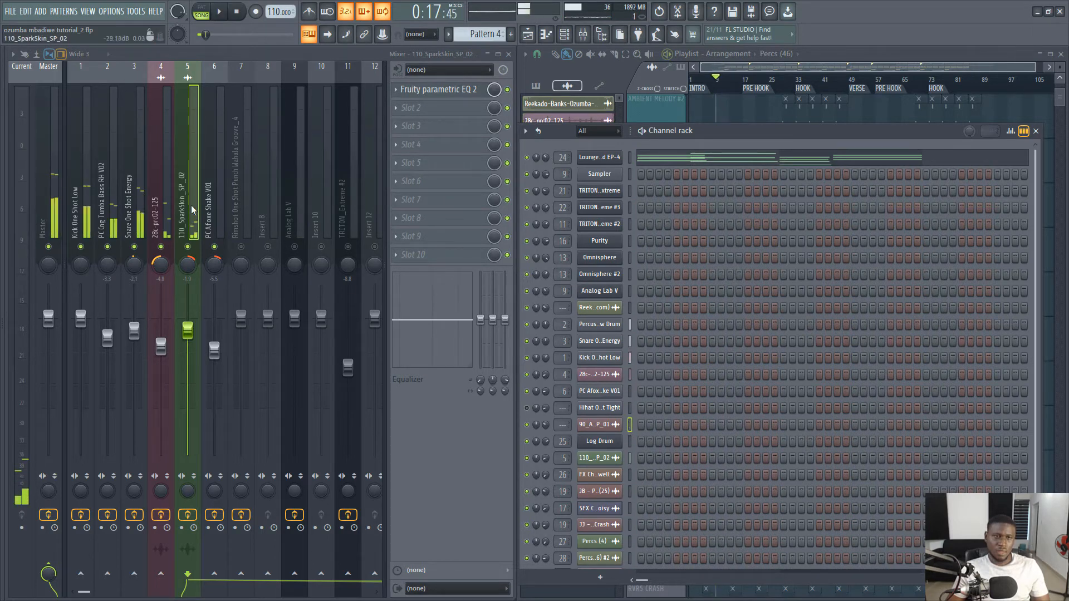
- Load Fruity Compressor into the 110_SparkSkin_SP_02 track's second effect slot and set its gain to about 7.3 dB during playback
left_click(444, 112)
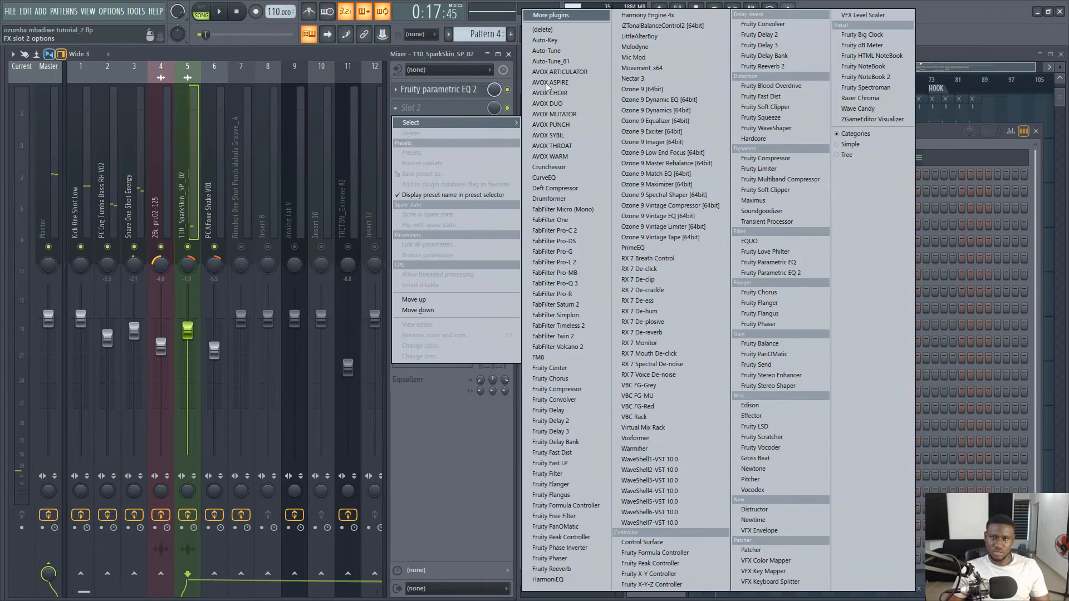
left_click(765, 158)
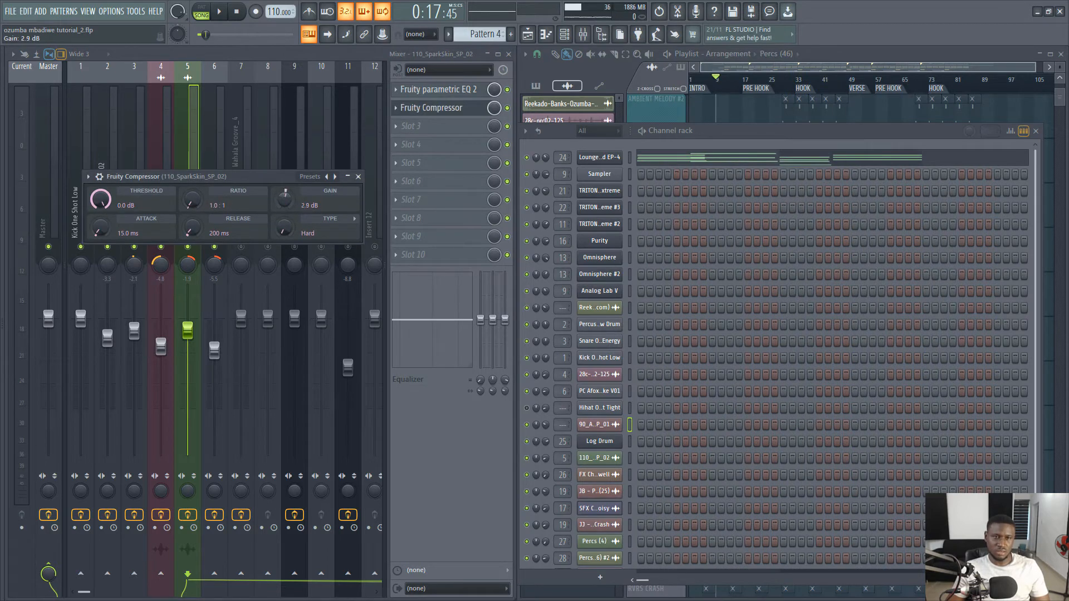
key("space")
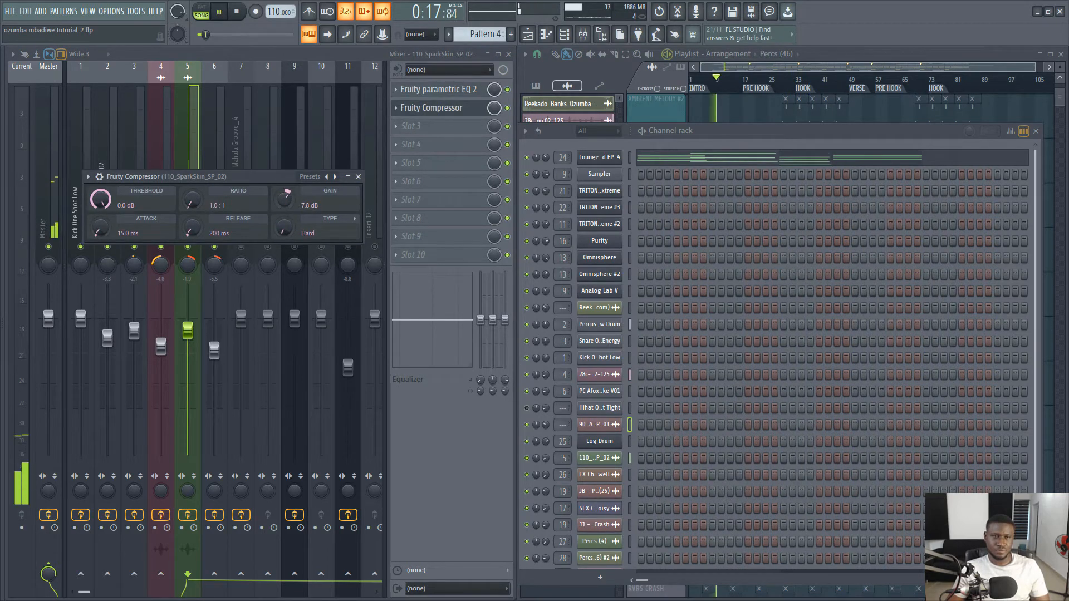
left_click_drag(285, 199, 285, 202)
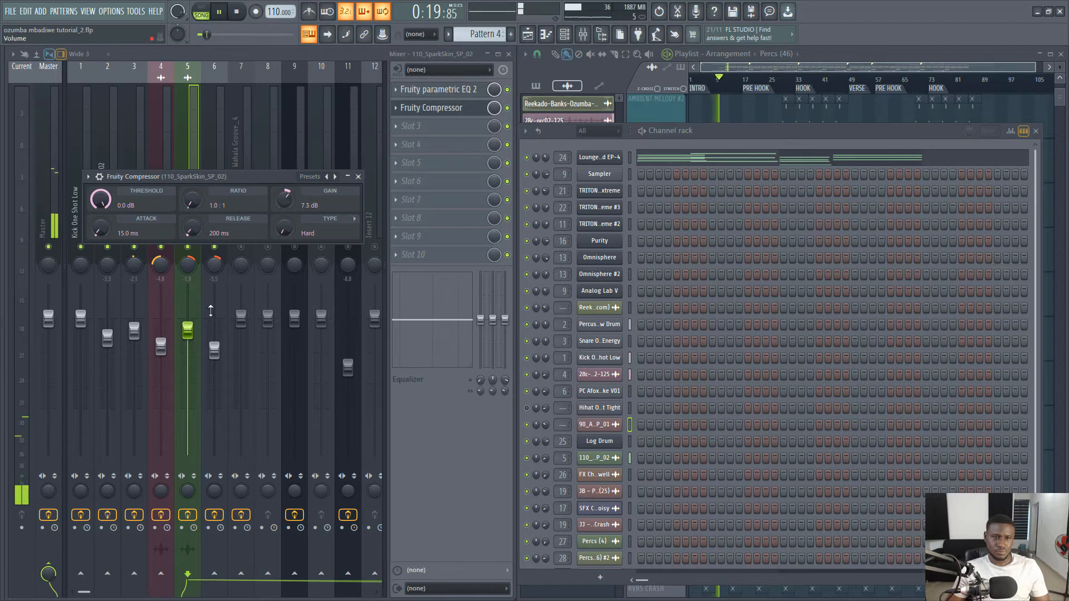
- Lower the 110_SparkSkin_SP_02 track volume to about -3.7 dB while checking it against the other drums
key("space")
left_click_drag(191, 331, 187, 342)
key("space")
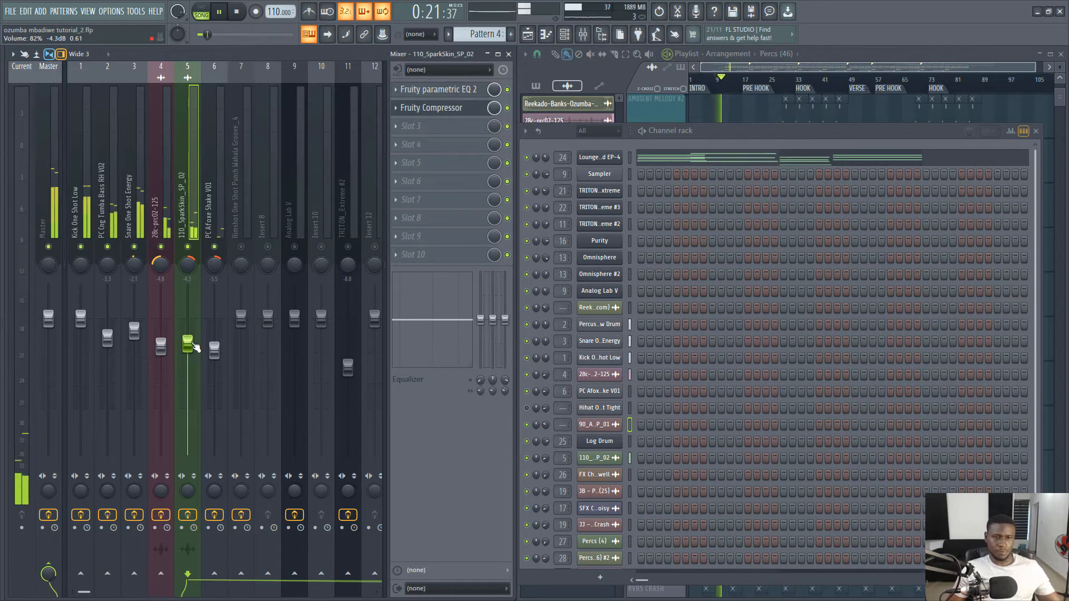
left_click_drag(194, 345, 194, 341)
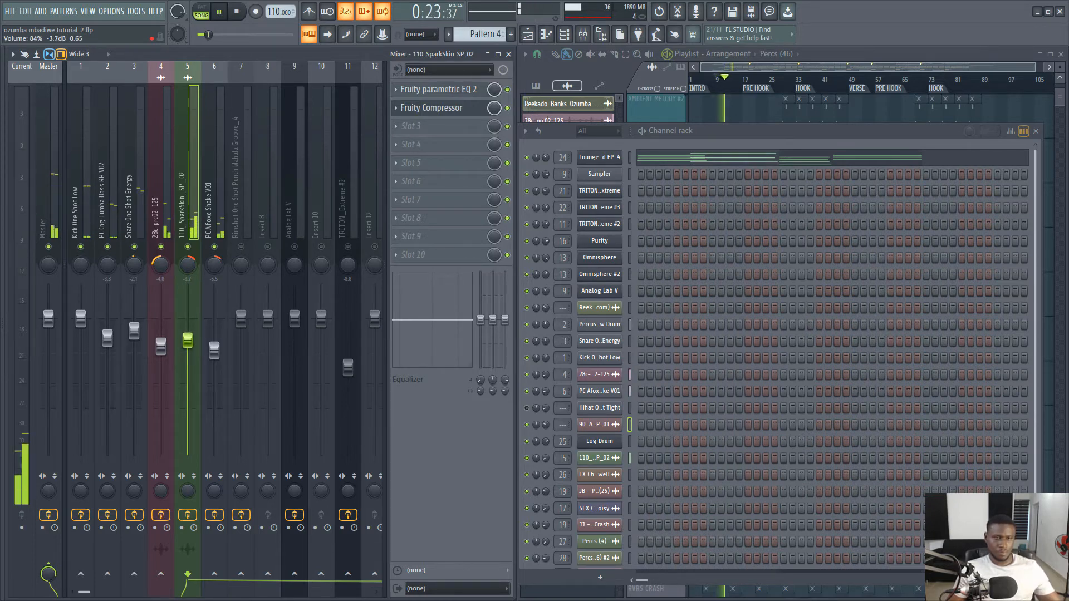
- Rebalance the kick to -3.2 dB and 28c-prc02-125 to -4.5 dB, lower 110_SparkSkin_SP_02 slightly, and stop playback
left_click_drag(86, 319, 81, 339)
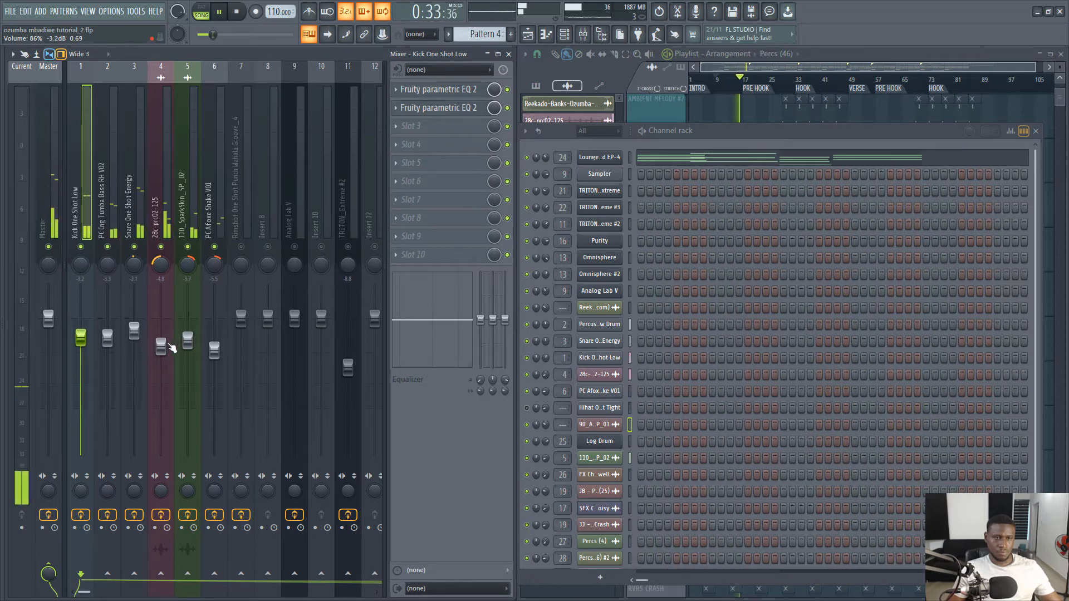
mouse_move(160, 345)
left_mouse_down()
mouse_move(161, 357)
mouse_move(188, 352)
mouse_move(161, 356)
mouse_move(161, 344)
left_mouse_up()
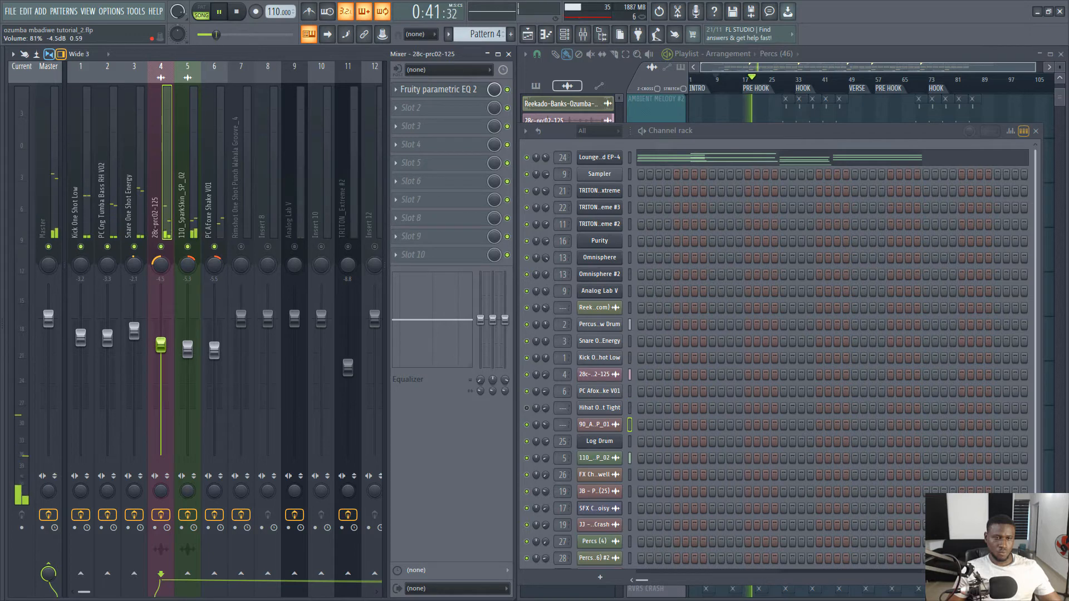
key("space")
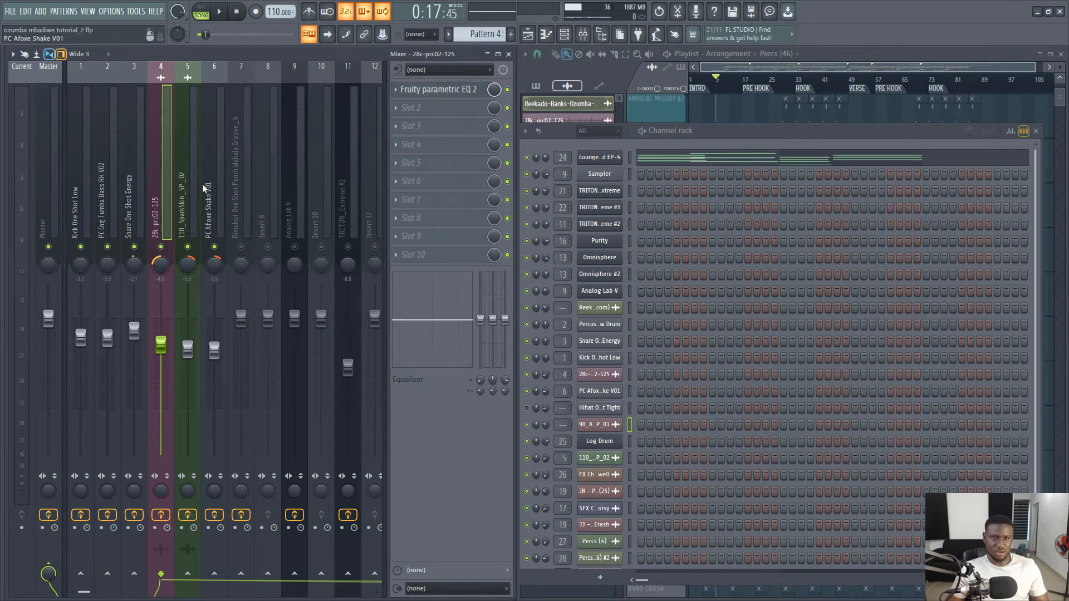
- Select the five empty mixer inserts 33 to 37 beyond the used tracks
scroll(205, 142, "down", 3)
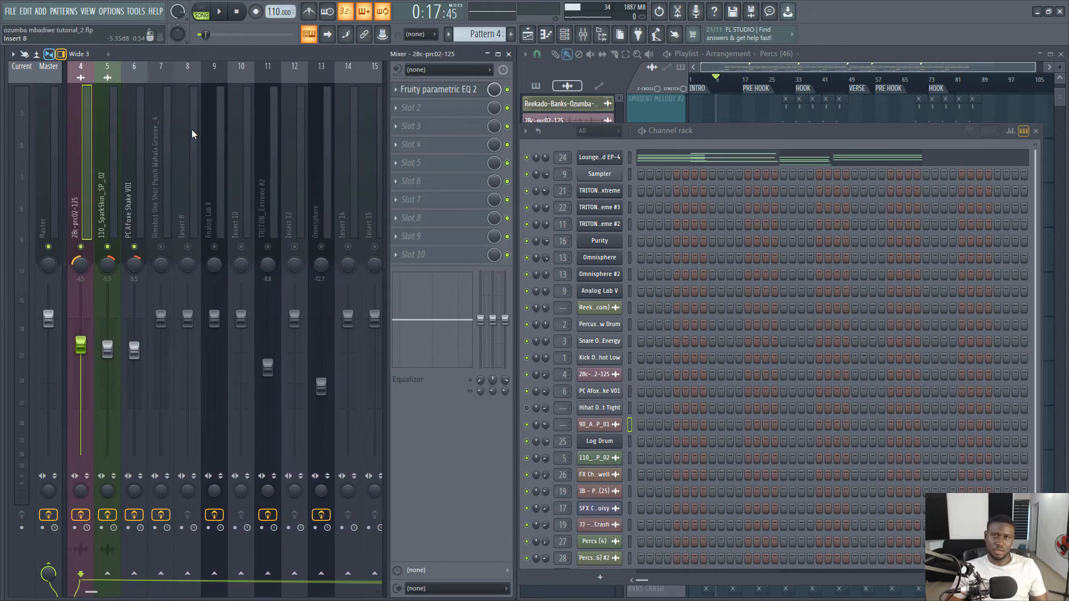
scroll(191, 133, "down", 5)
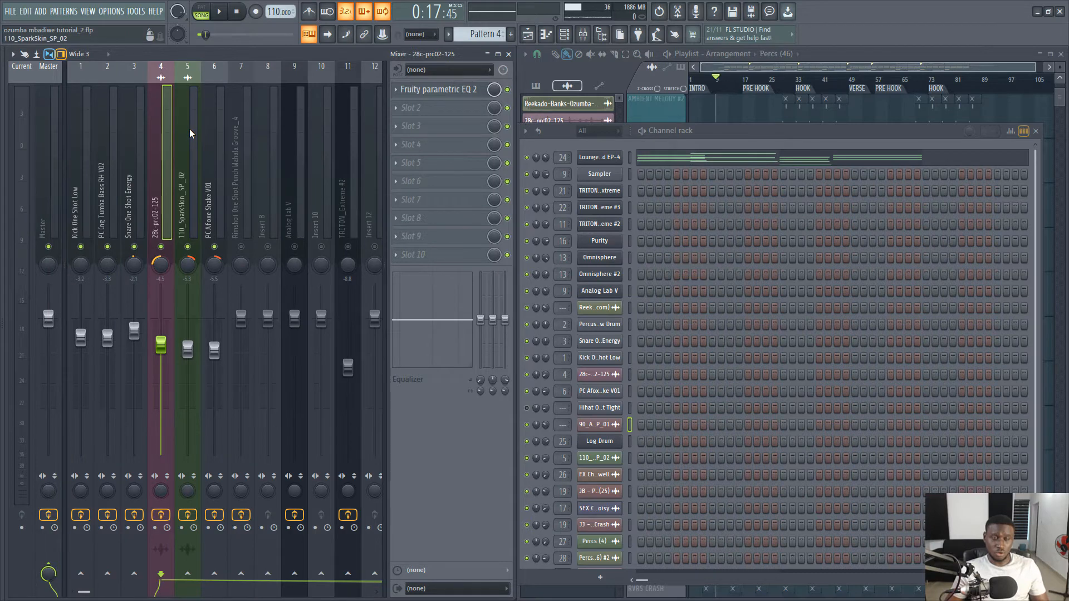
scroll(189, 129, "down", 6)
scroll(269, 183, "down", 3)
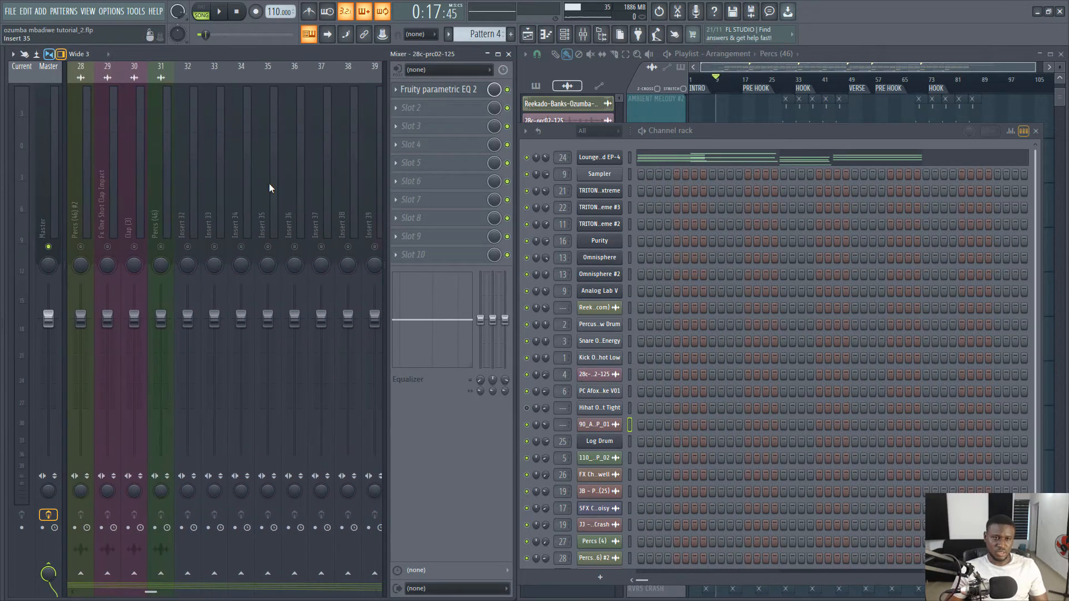
left_click(269, 183)
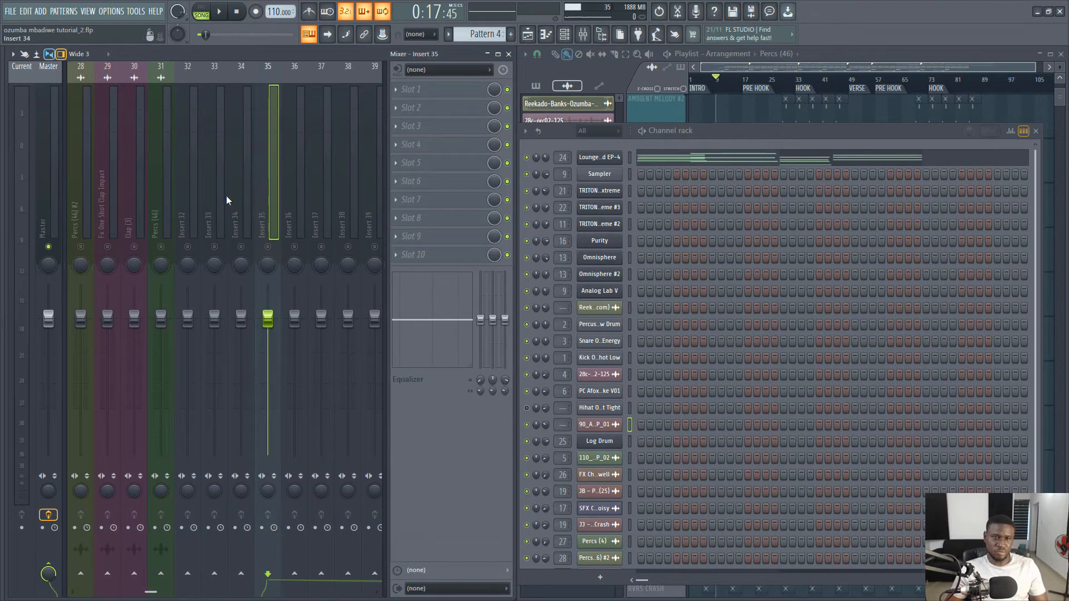
left_click_drag(226, 193, 313, 193)
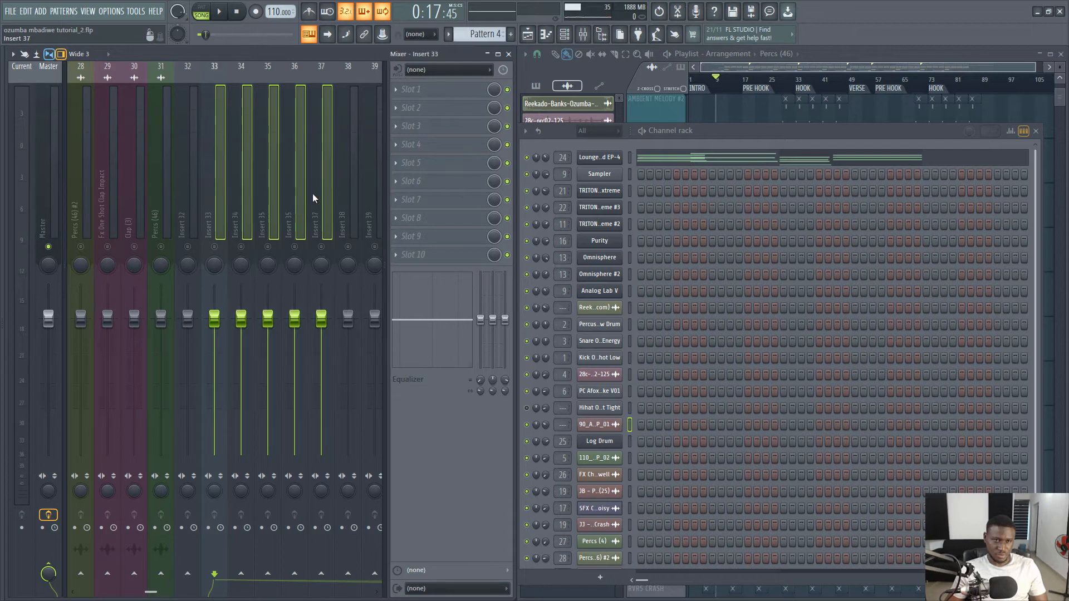
- Move the five selected empty inserts to positions 8 to 12, directly after the rimshot track, and clear the group selection
scroll(309, 188, "up", 1)
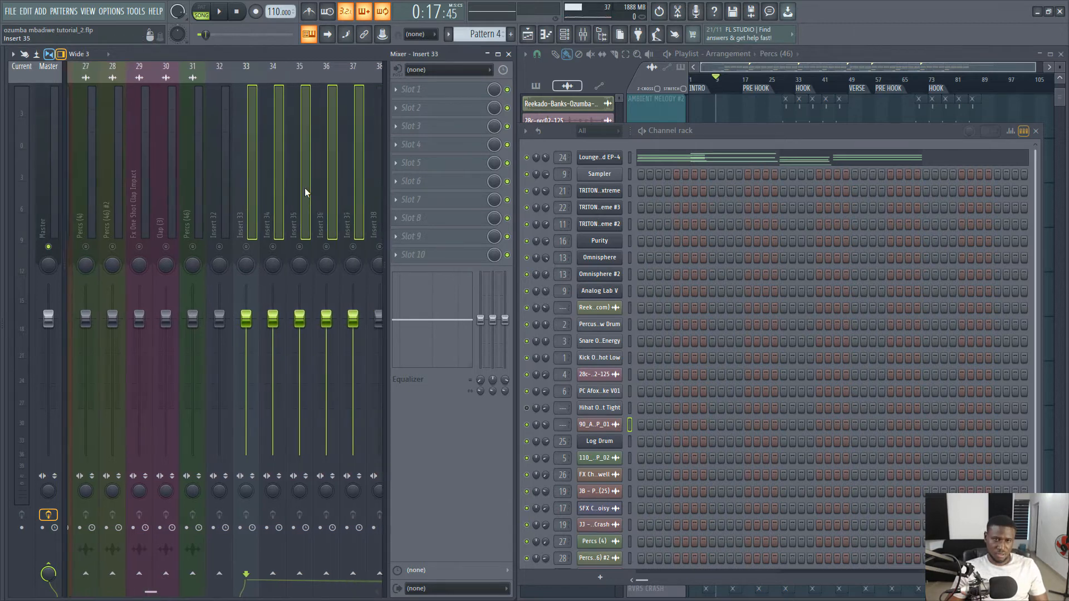
scroll(305, 189, "down", 4)
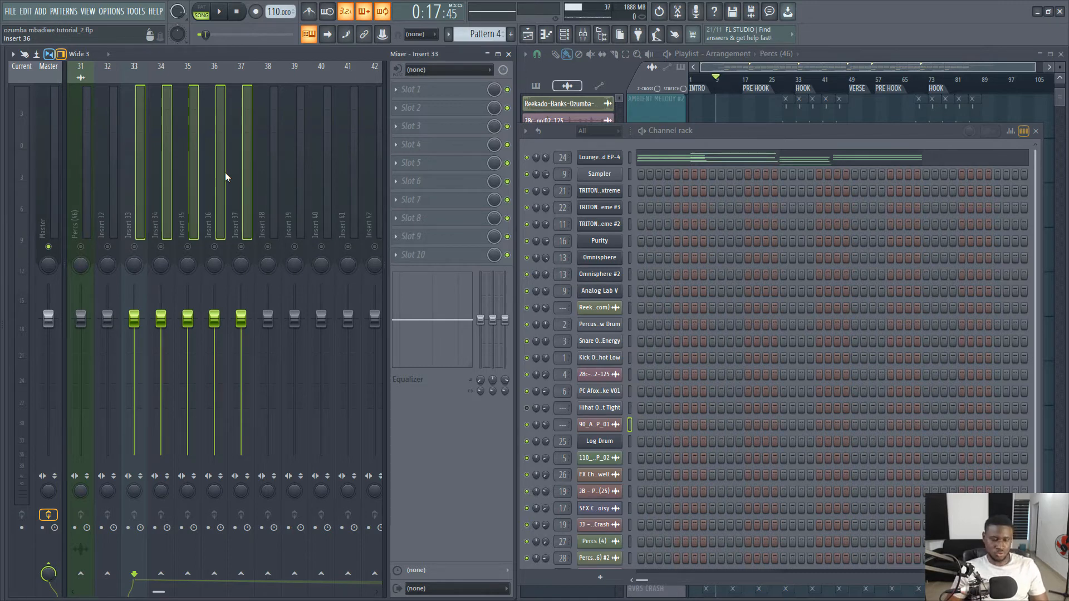
scroll(225, 173, "up", 18)
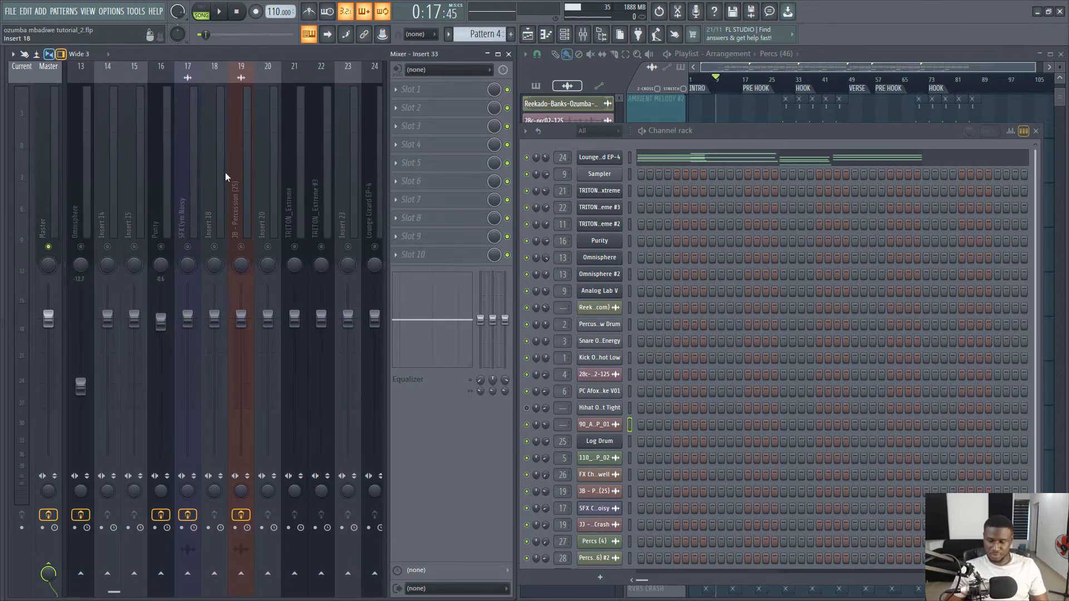
scroll(168, 134, "down", 15)
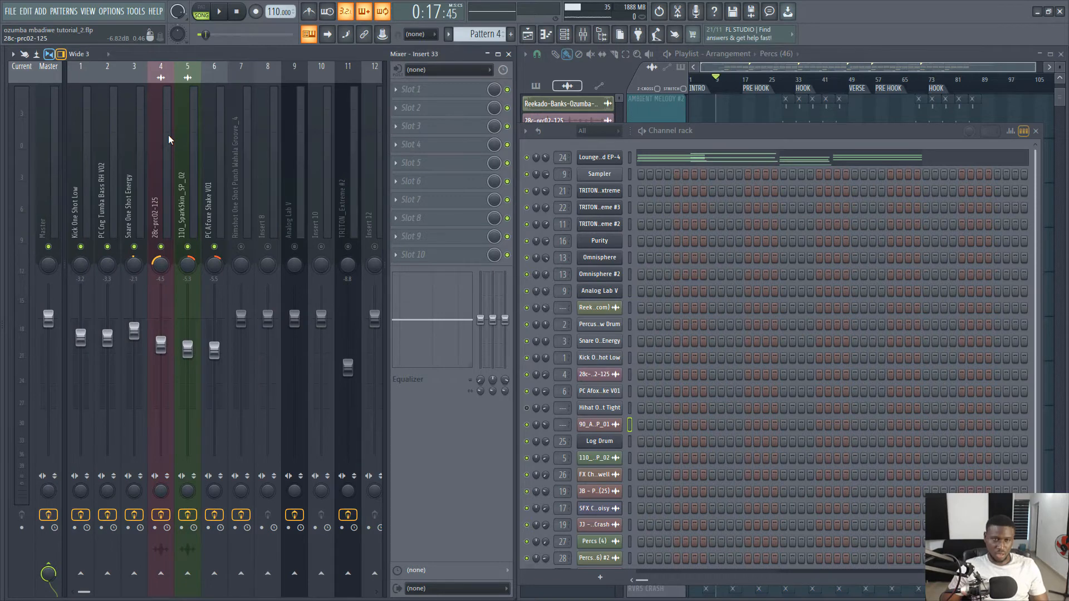
scroll(168, 134, "up", 7)
scroll(168, 135, "up", 12)
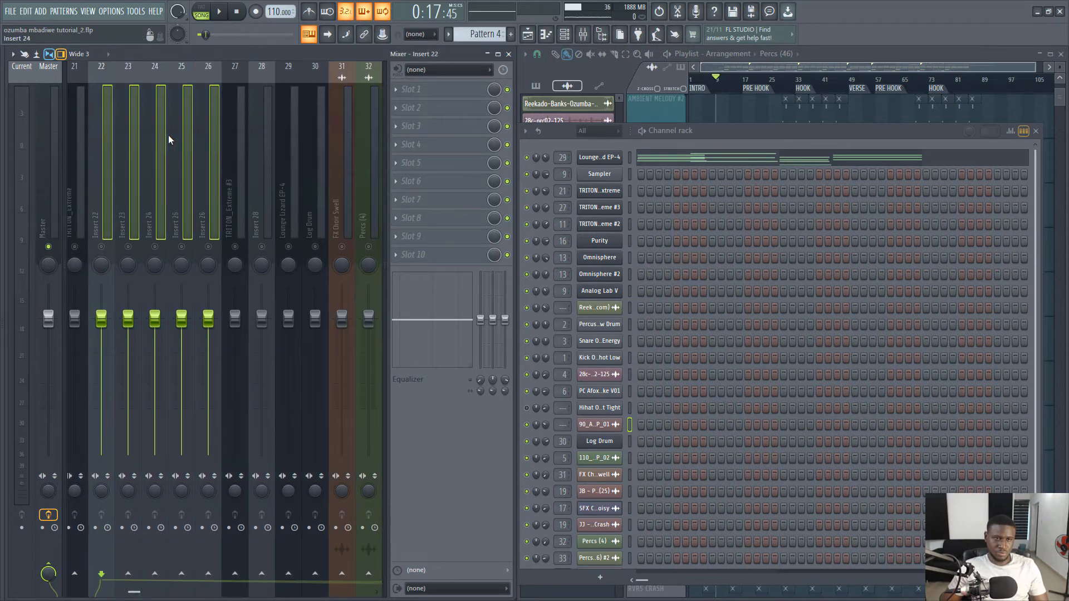
scroll(168, 135, "up", 3)
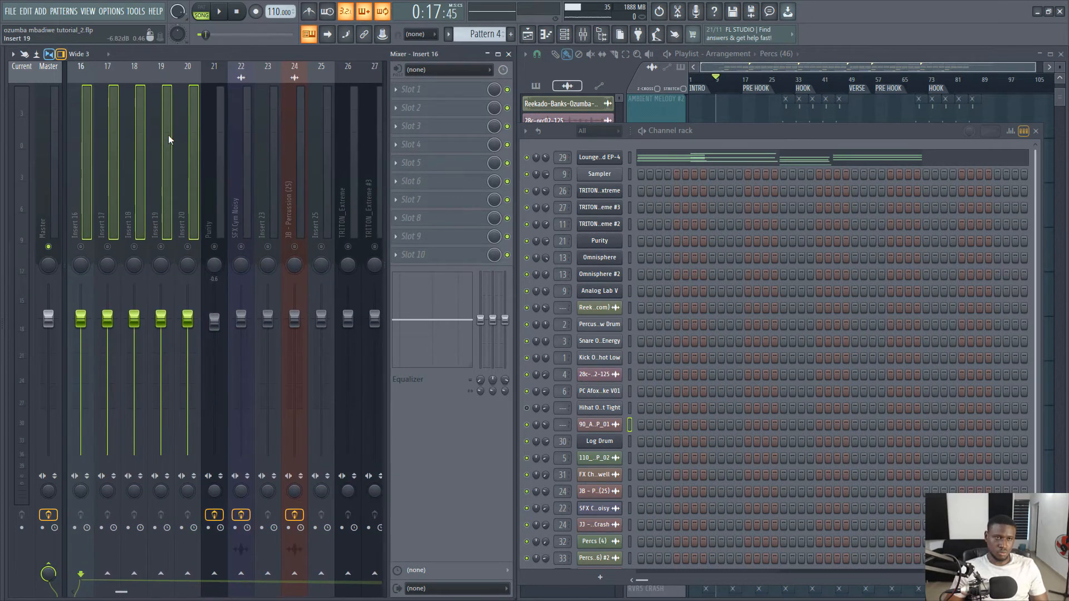
scroll(169, 135, "up", 15)
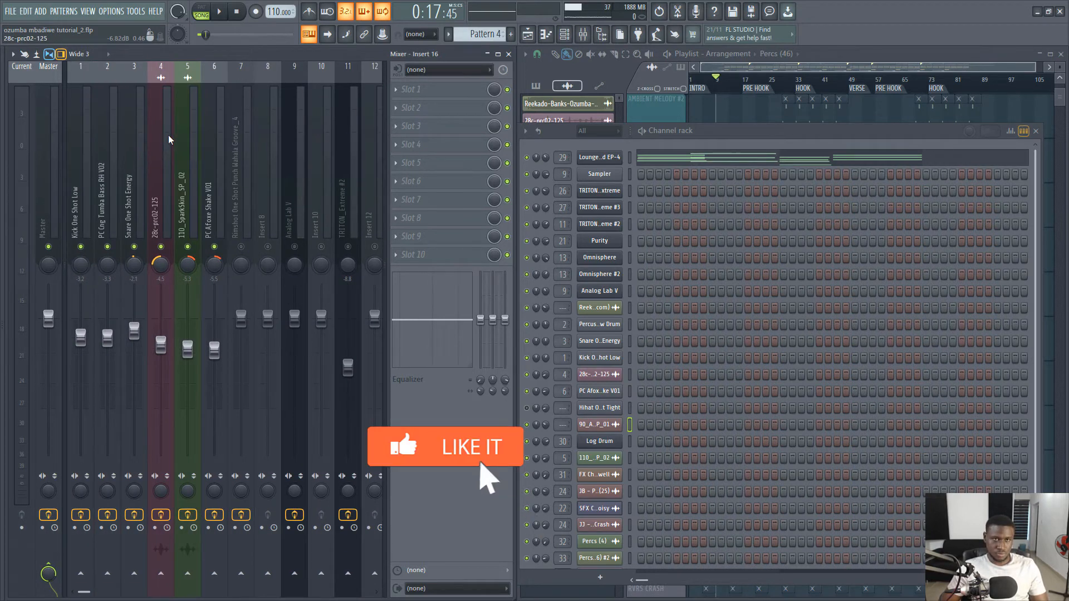
scroll(168, 135, "up", 5)
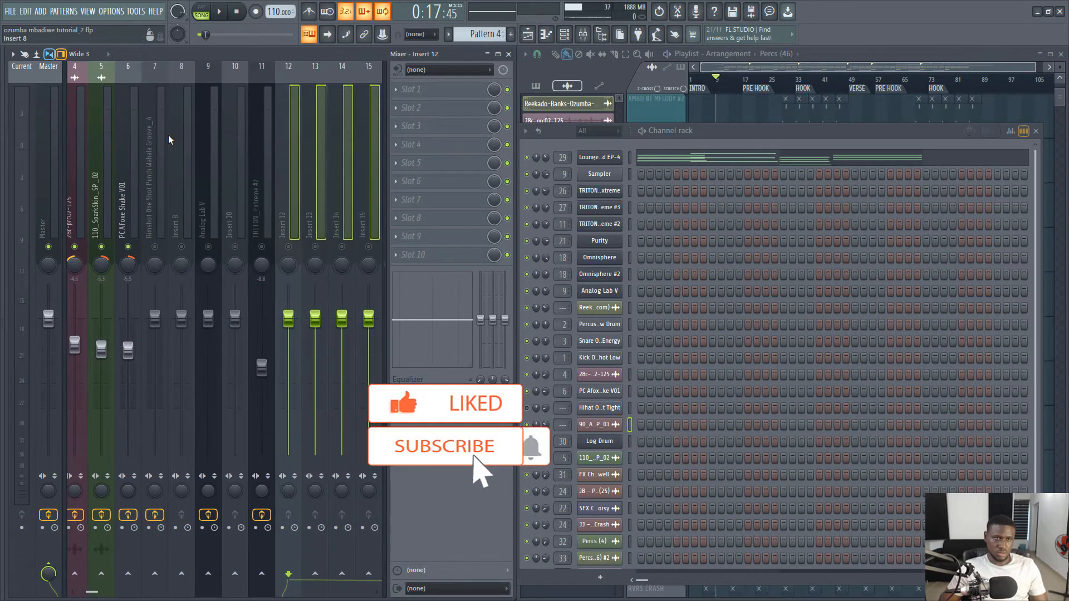
scroll(168, 135, "up", 3)
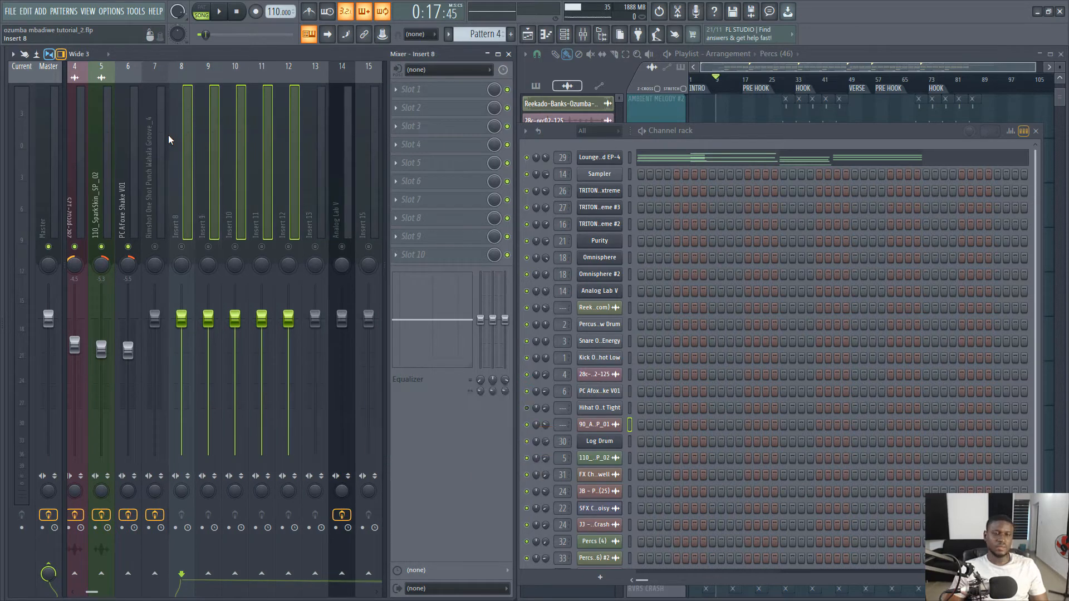
left_click(266, 200)
left_click(292, 191)
scroll(200, 192, "up", 3)
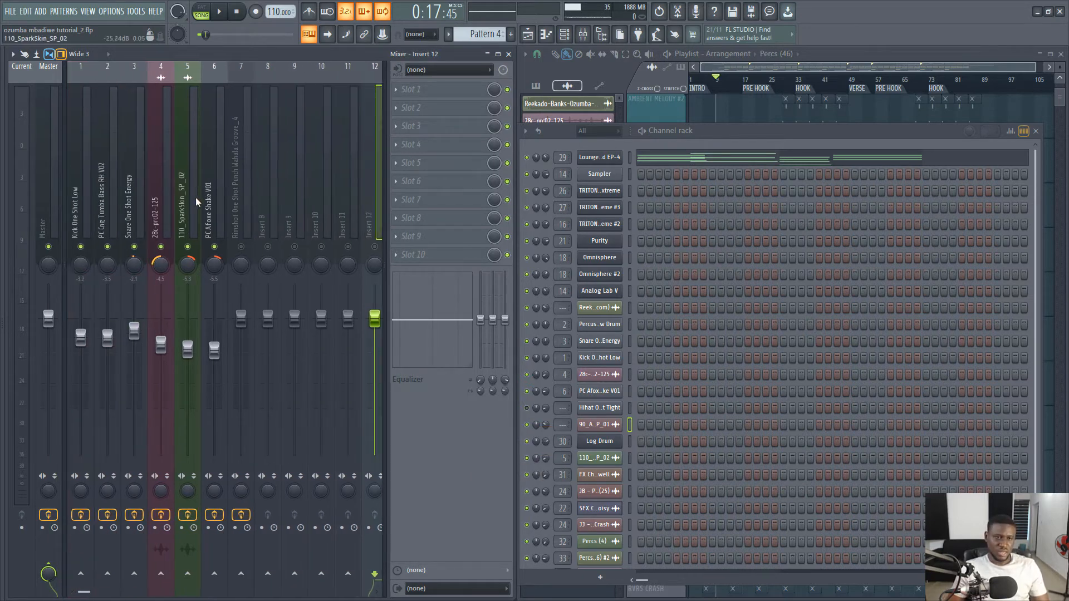
- Select all seven drum and percussion tracks, from Rimshot One Shot Punch Wahala Groove_4 back to Kick One Shot Low
left_click(210, 196)
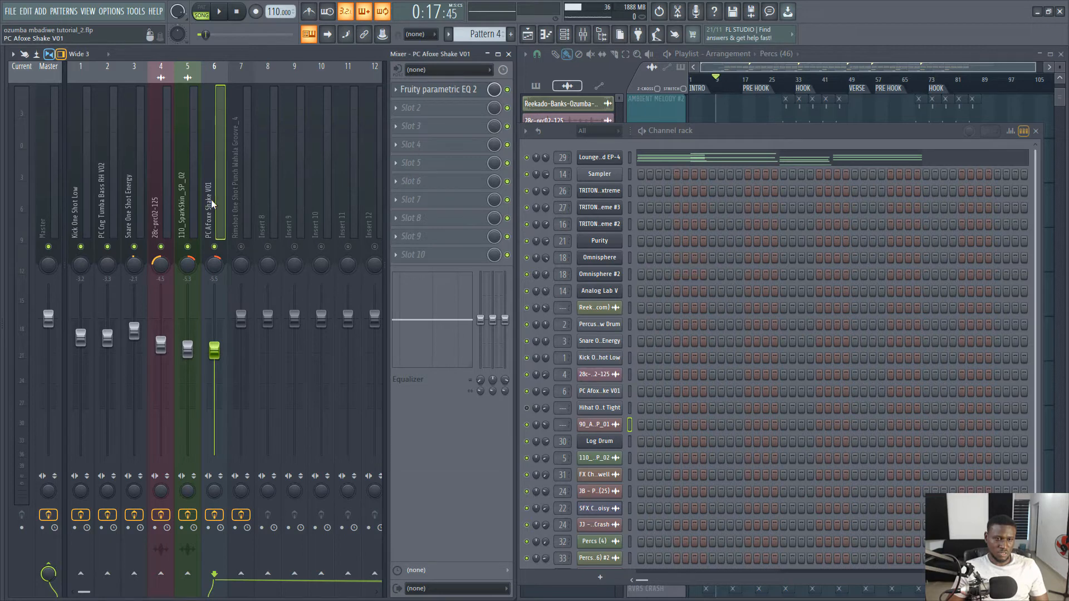
left_click_drag(239, 207, 91, 206)
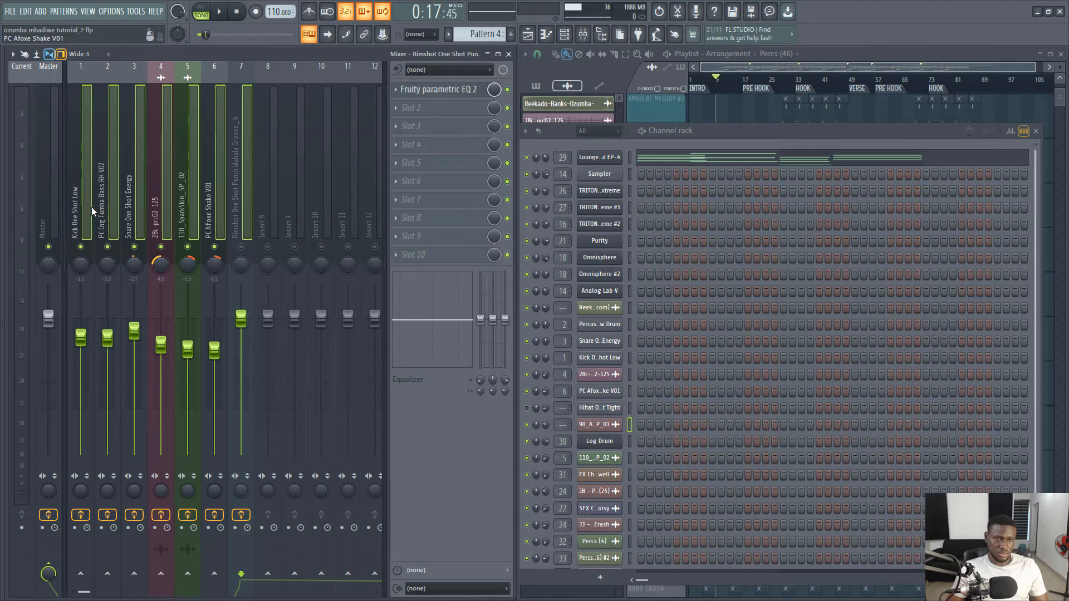
scroll(169, 195, "down", 6)
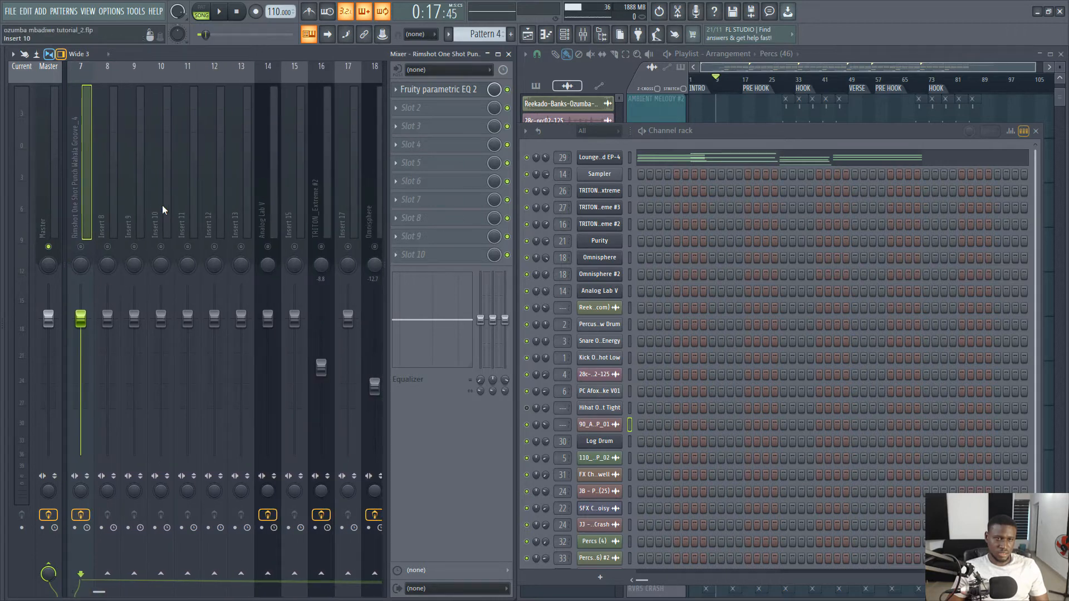
scroll(163, 205, "up", 6)
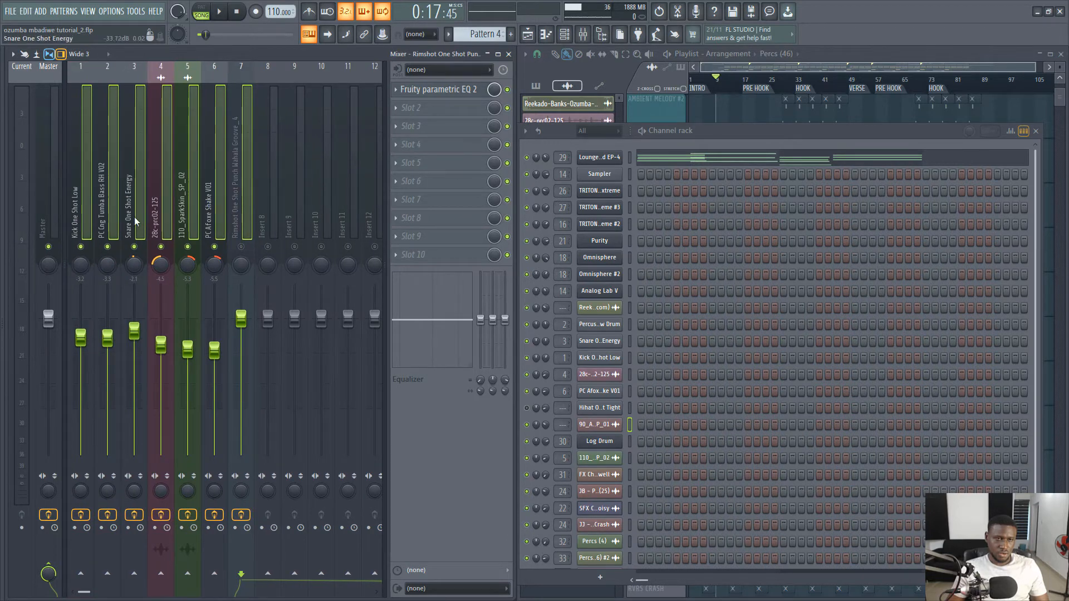
- Try selecting the rimshot track together with the PC Cng Tumba Bass RH V02 track, and drop that selection
left_click(265, 221)
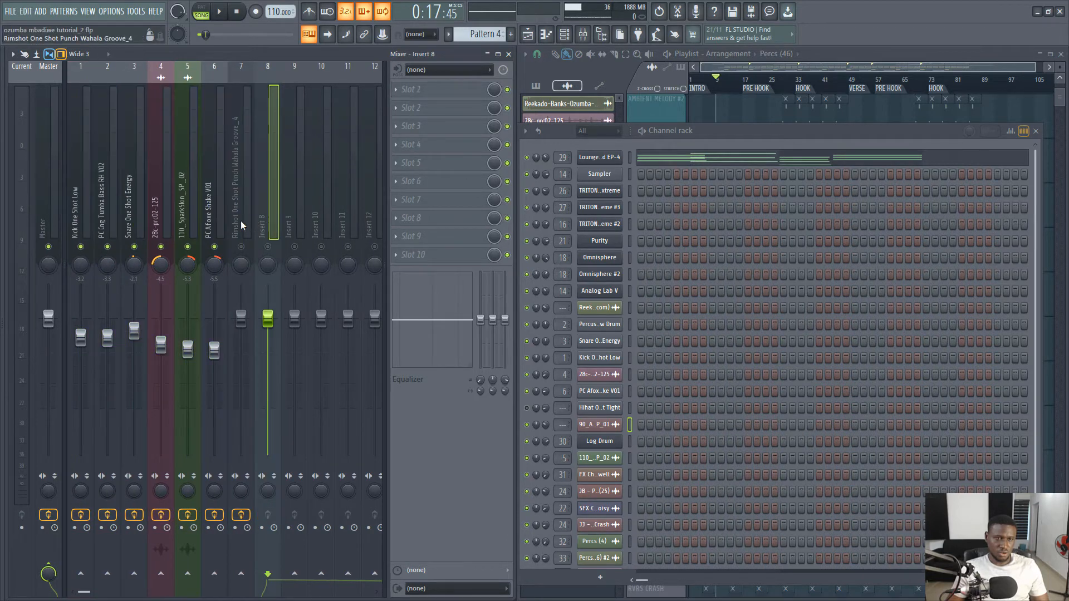
left_click(240, 221)
left_click(106, 218, "ctrl")
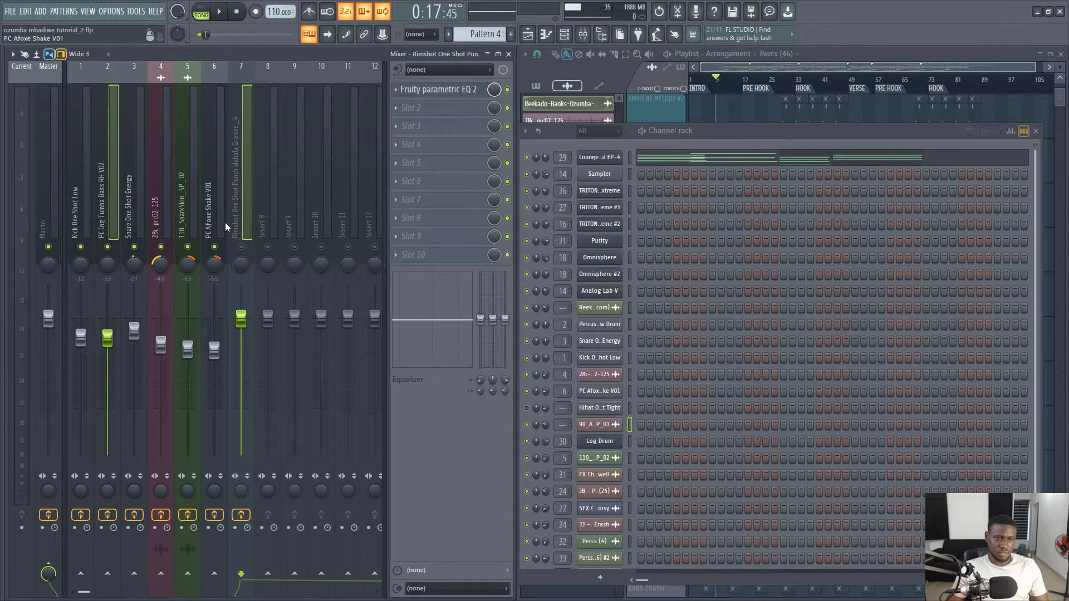
left_click(282, 228)
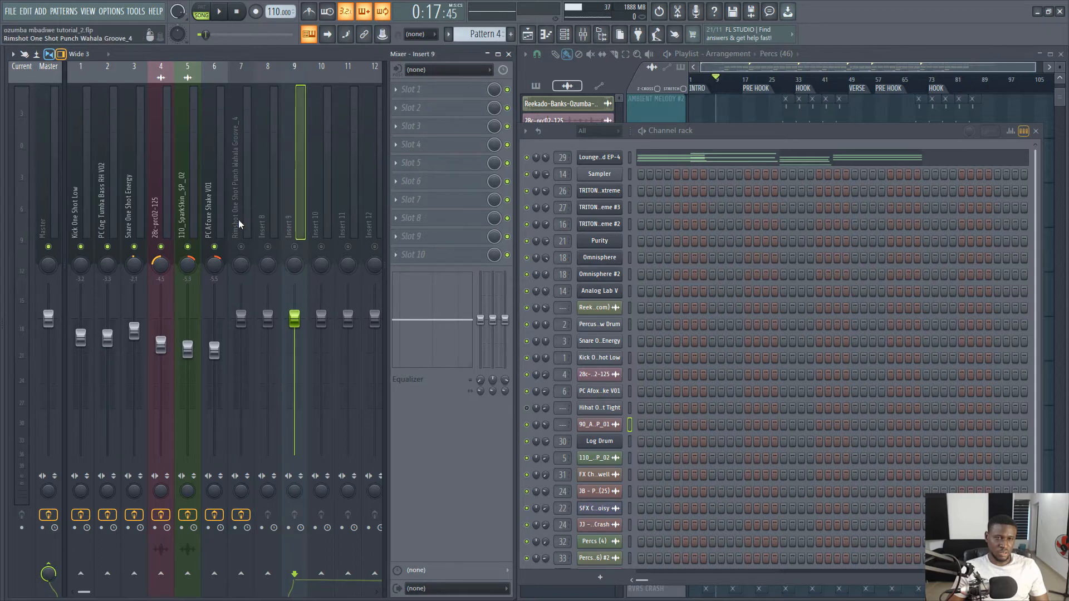
- Create a submix on insert 9 from the snare, 28c-prc02-125, 110_SparkSkin_SP_02, shaker and rimshot tracks
left_click_drag(237, 222, 103, 207)
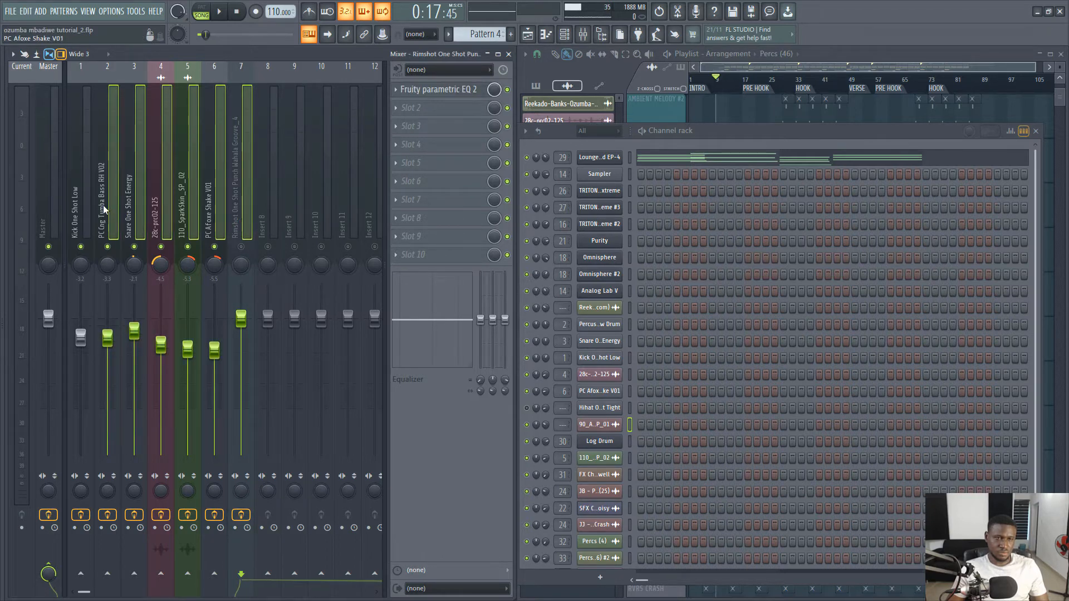
left_click(117, 201, "ctrl+shift")
left_click(289, 221, "ctrl")
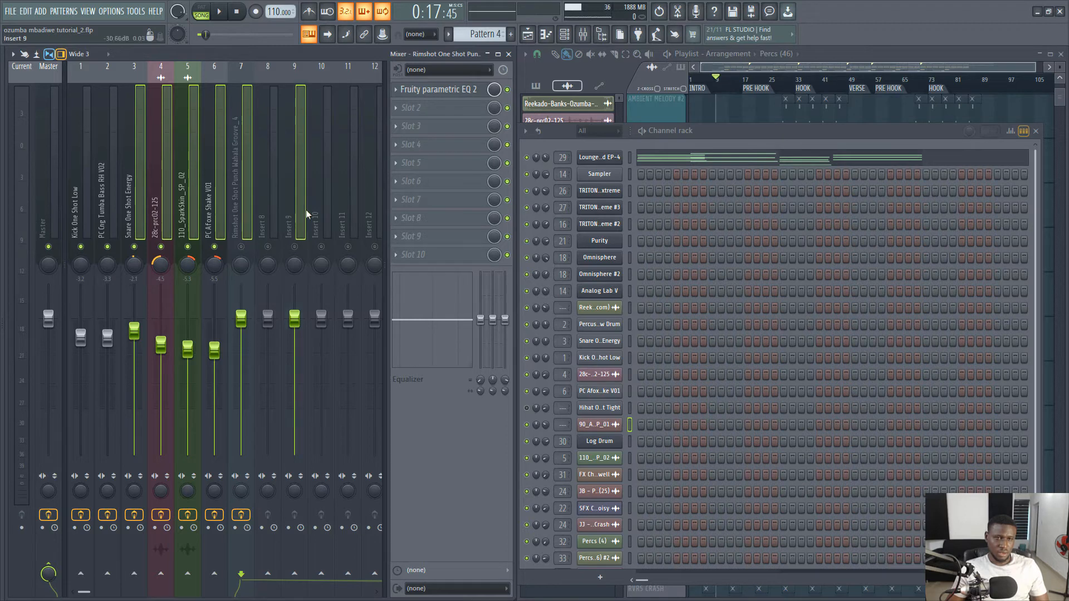
right_click(297, 210)
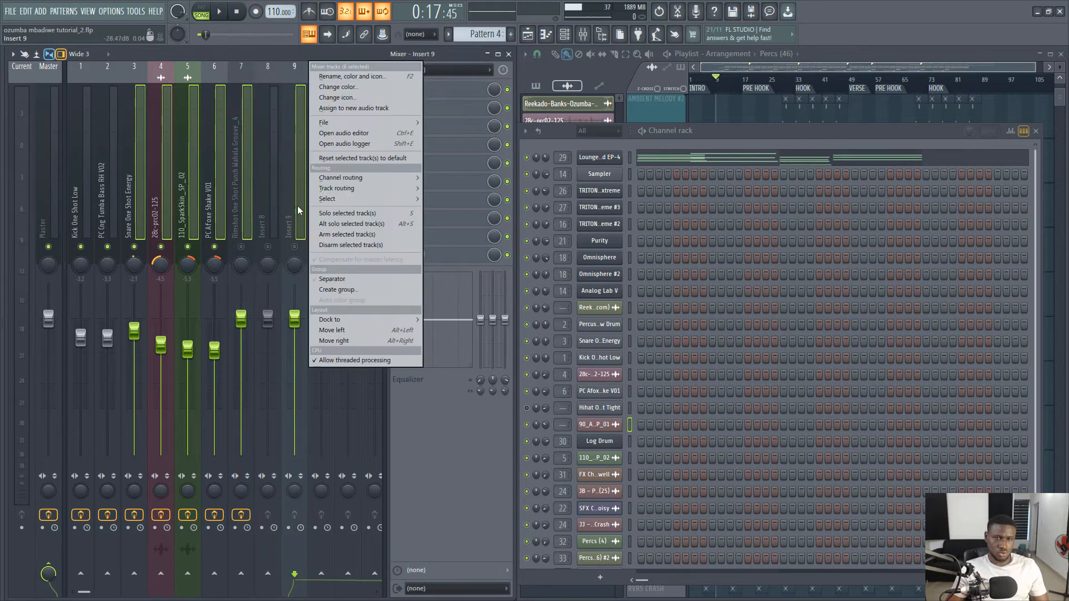
mouse_move(329, 189)
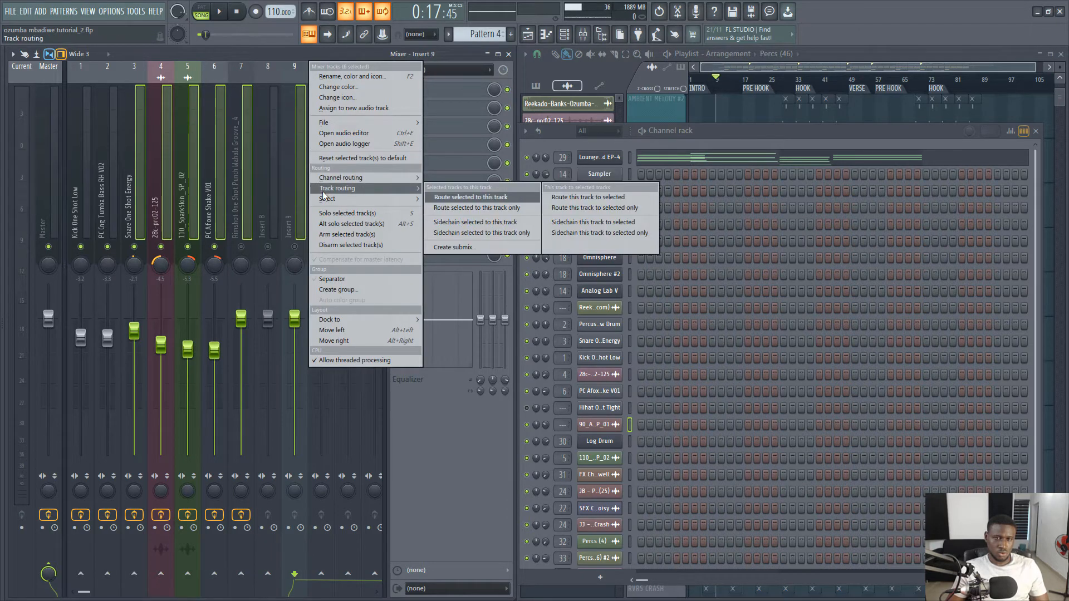
left_click(472, 247)
- Name the new submix "perc grp" and give it a brightened lime green color
type("p")
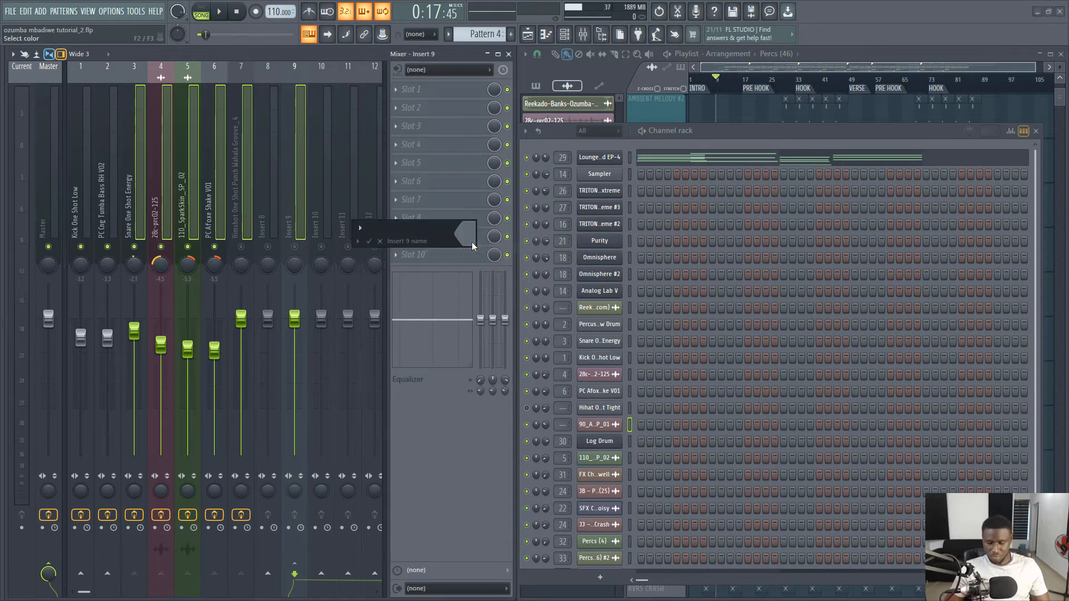
type("erc")
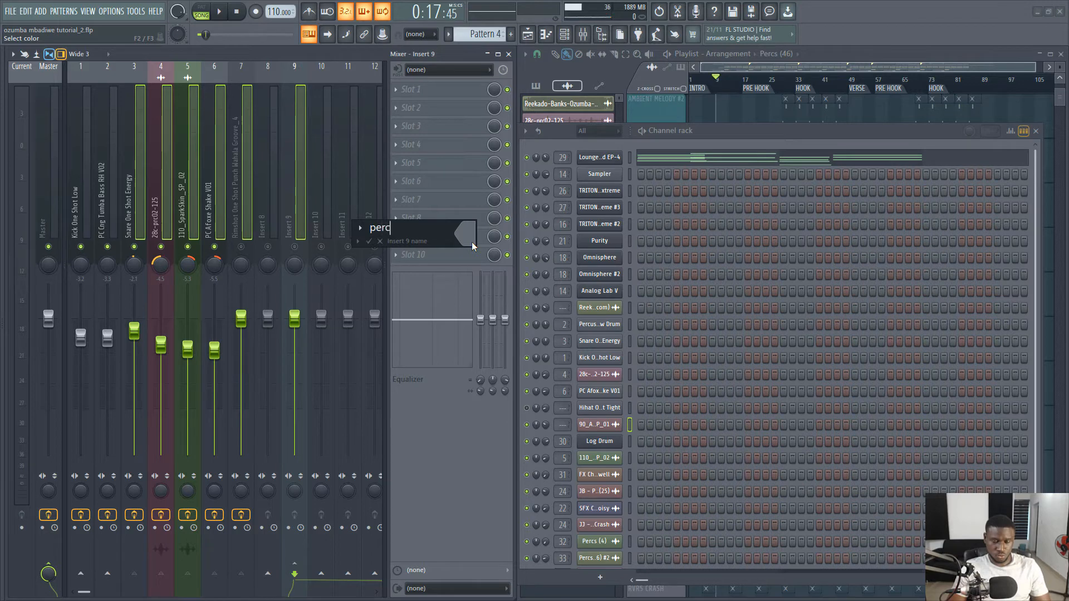
type(" gr")
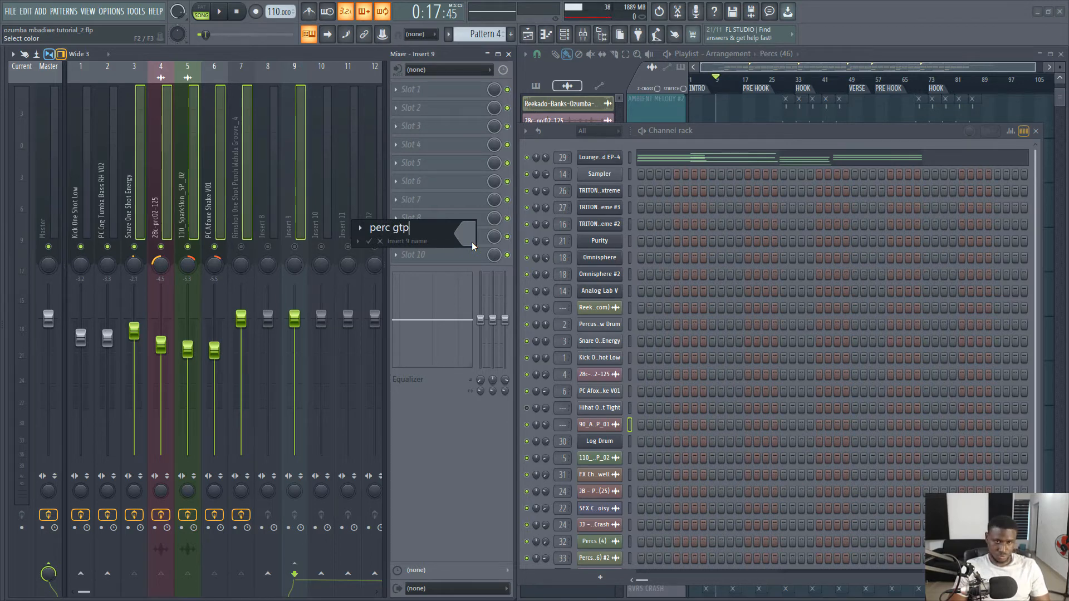
key("BackSpace")
type("rp")
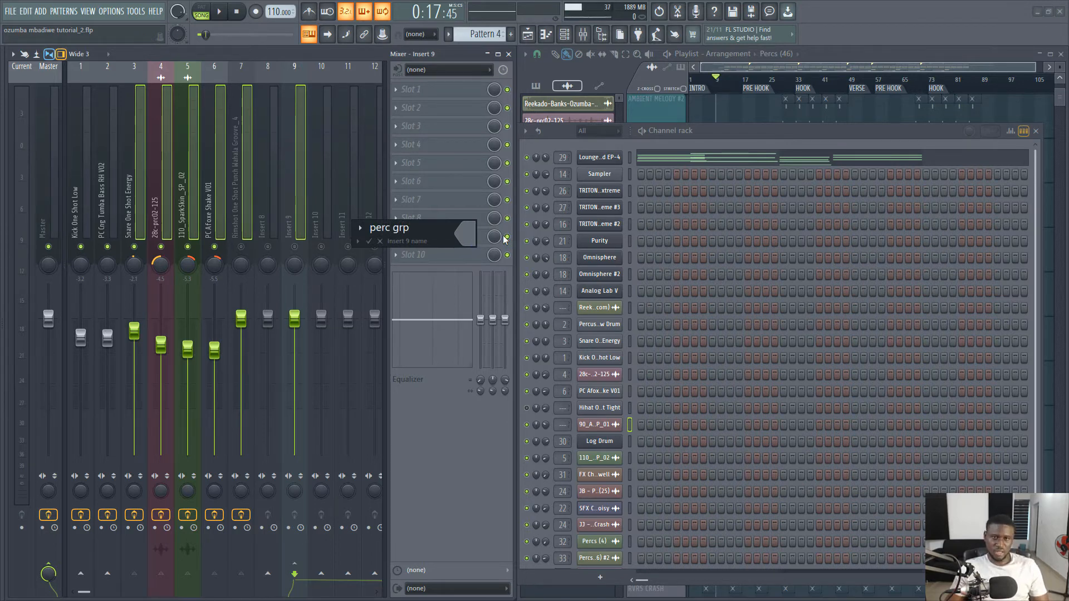
left_click(468, 237)
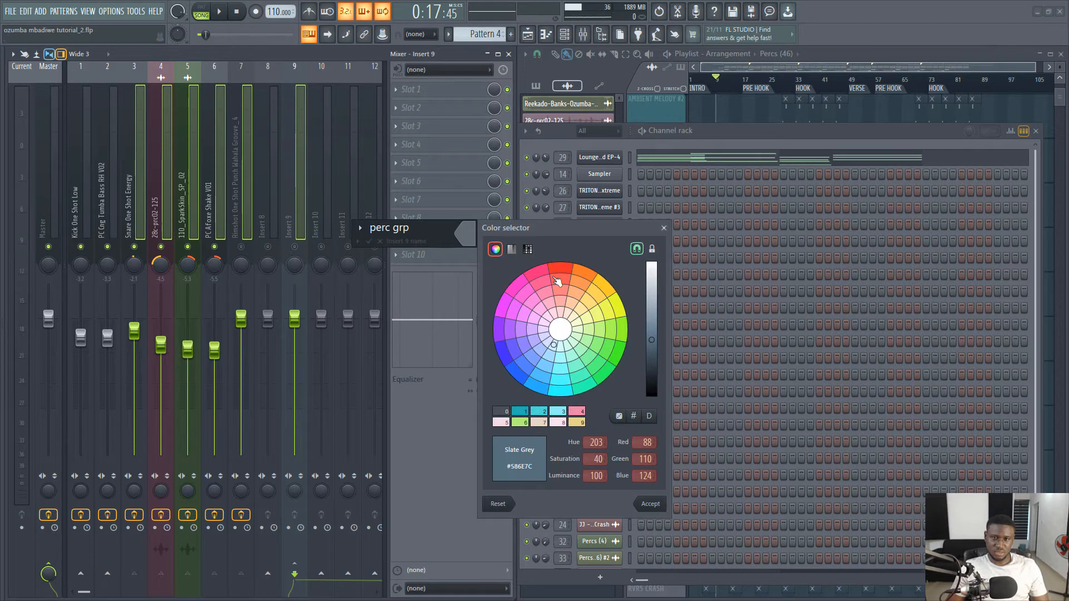
left_click(619, 346)
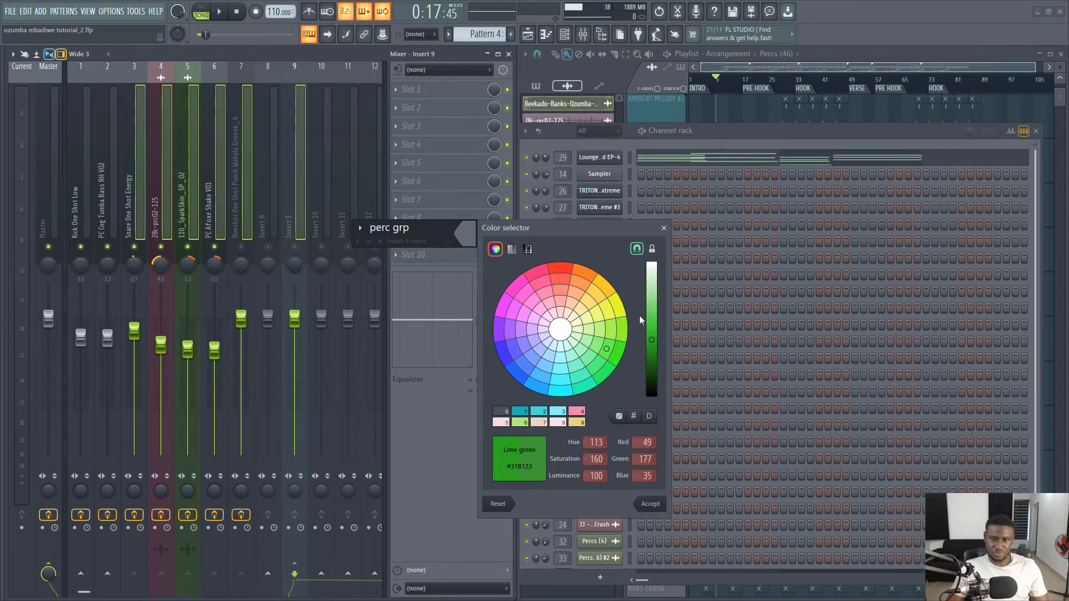
left_click_drag(653, 298, 657, 289)
key("Return")
key("Return")
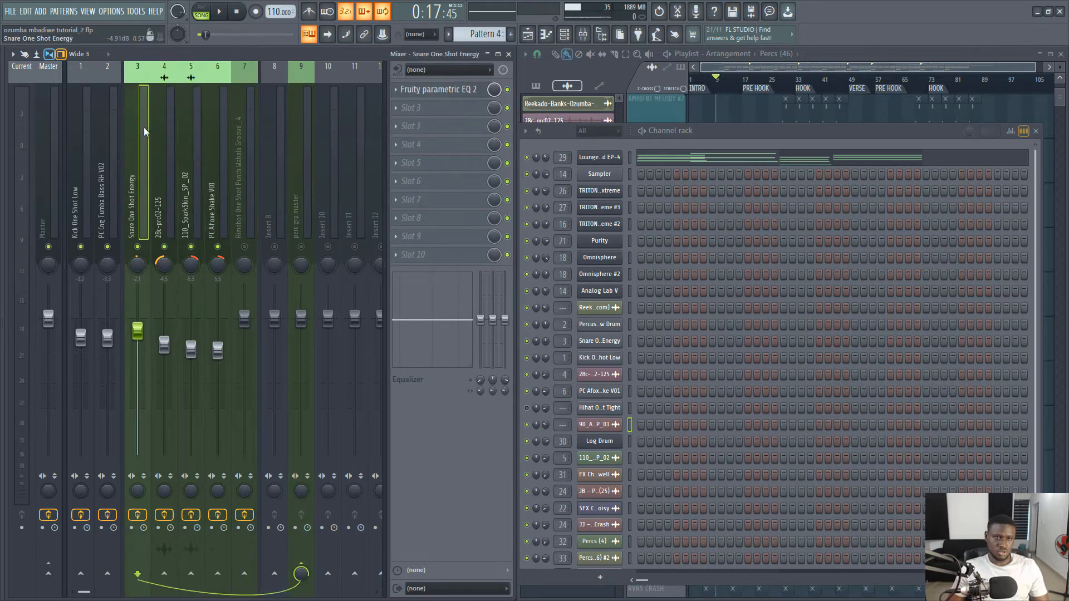
- Create a submix named DRUM BUSS on insert 11 from the kick, PC Cng Tumba Bass RH V02 and perc grp master tracks
left_click(298, 166)
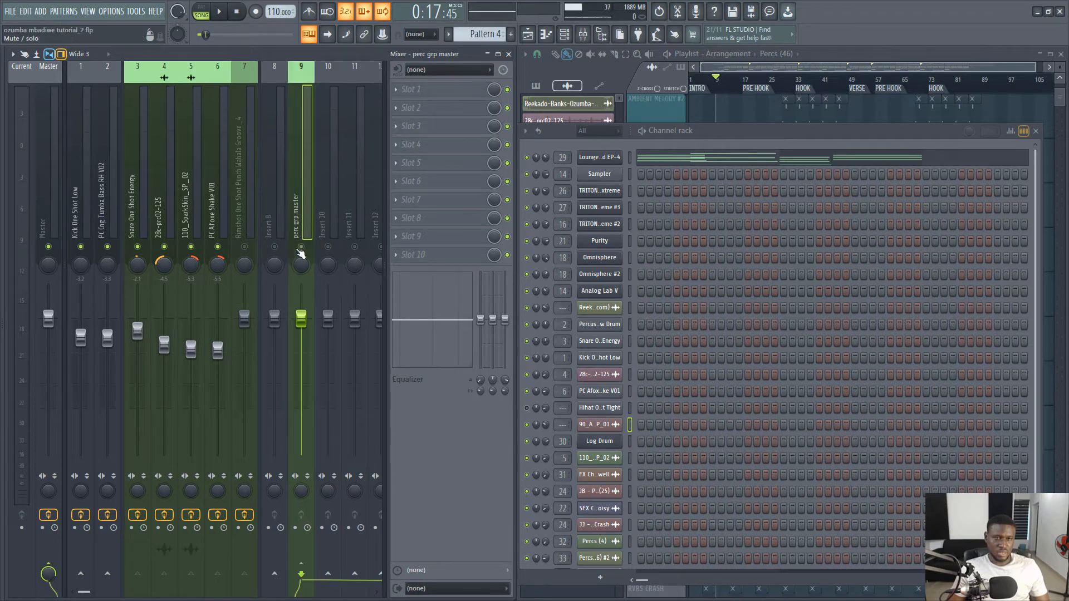
left_click_drag(112, 221, 84, 223)
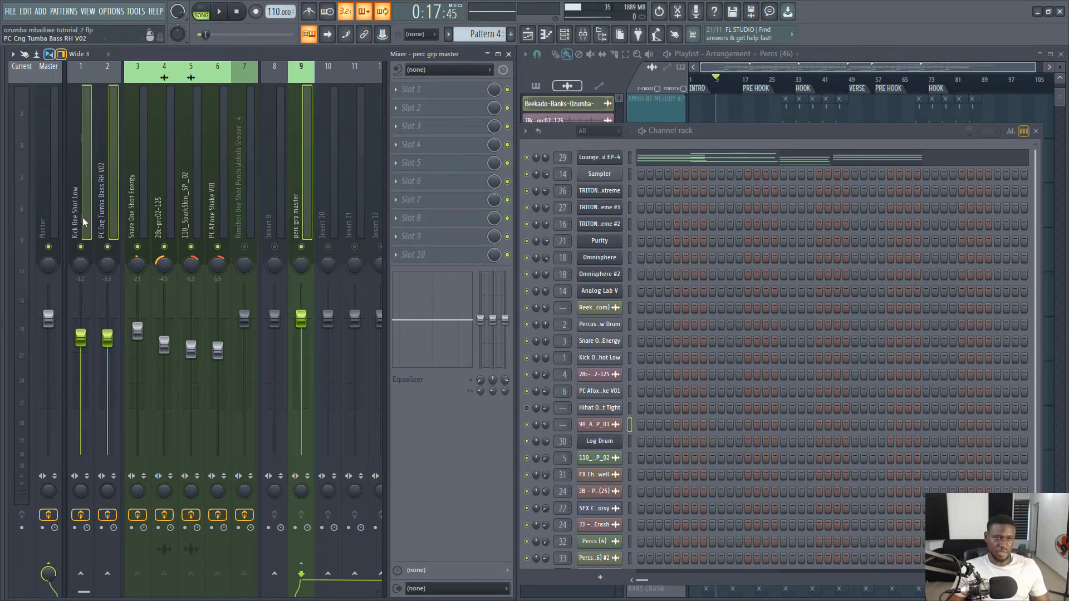
scroll(276, 216, "down", 3)
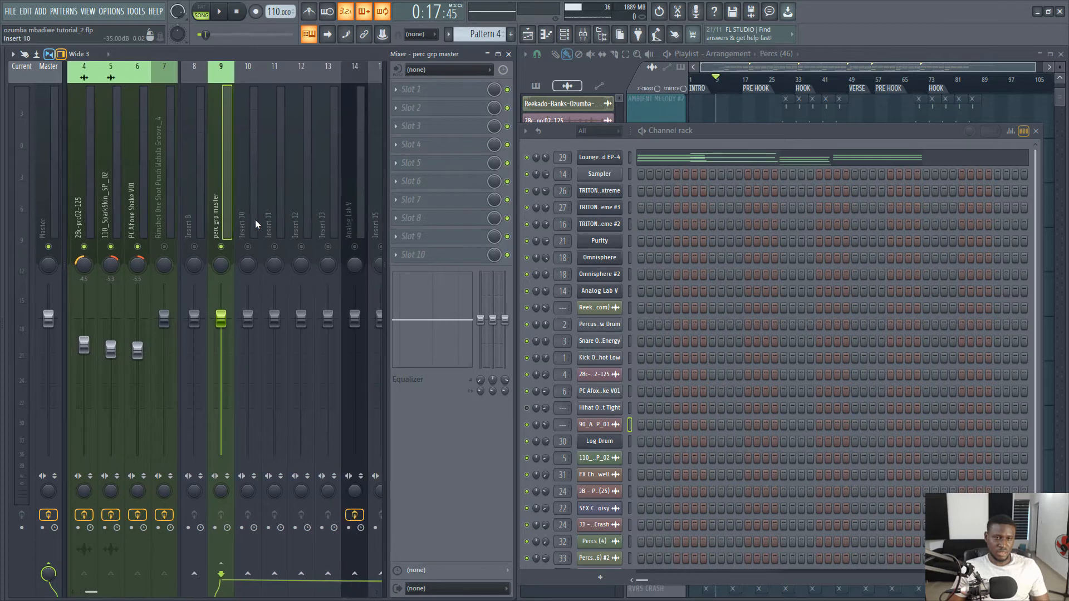
left_click(269, 222, "ctrl")
right_click(274, 66)
mouse_move(384, 201)
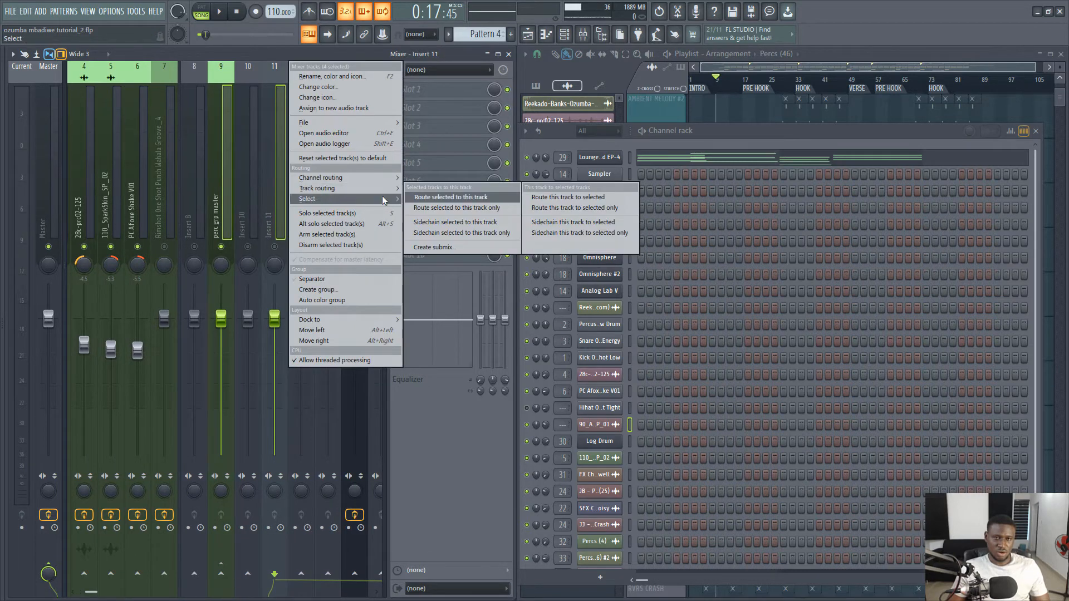
left_click(434, 248)
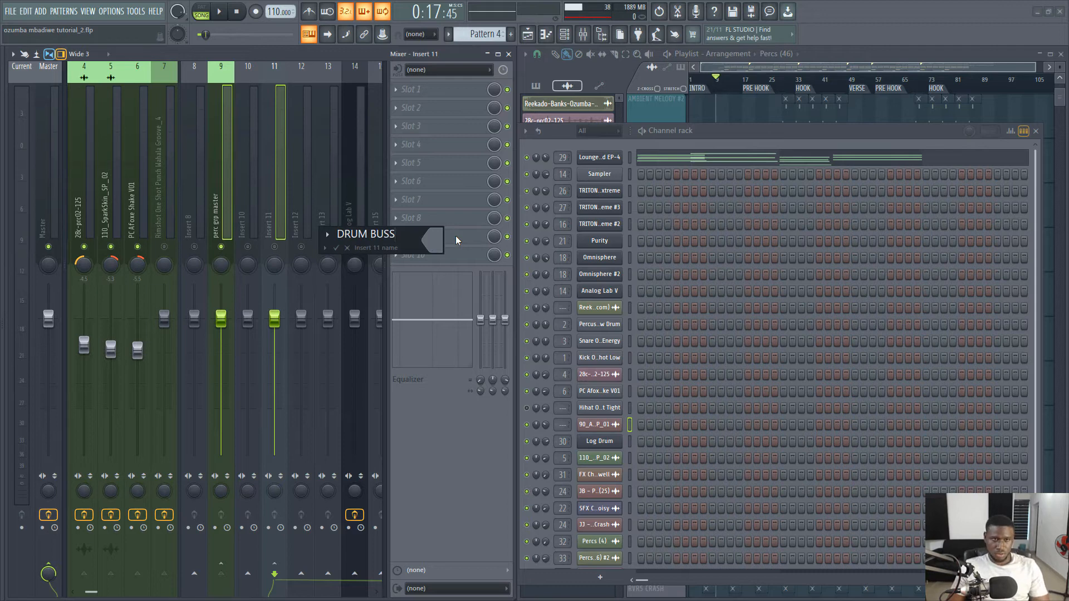
- Color the DRUM BUSS submix a fire-brick red with raised luminance, and clear the group selection
left_click(434, 240)
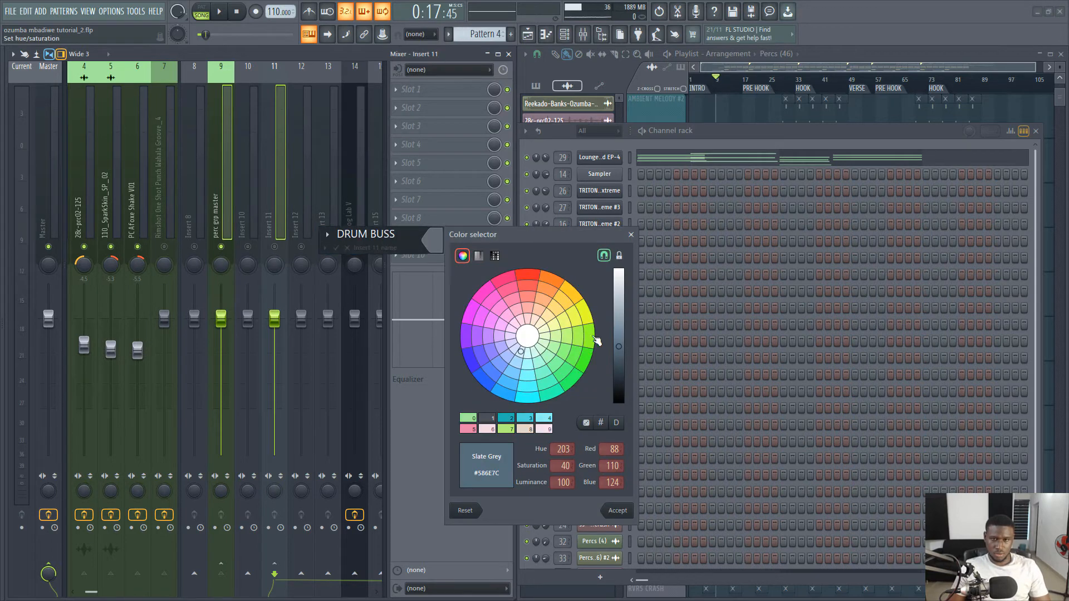
left_click(530, 275)
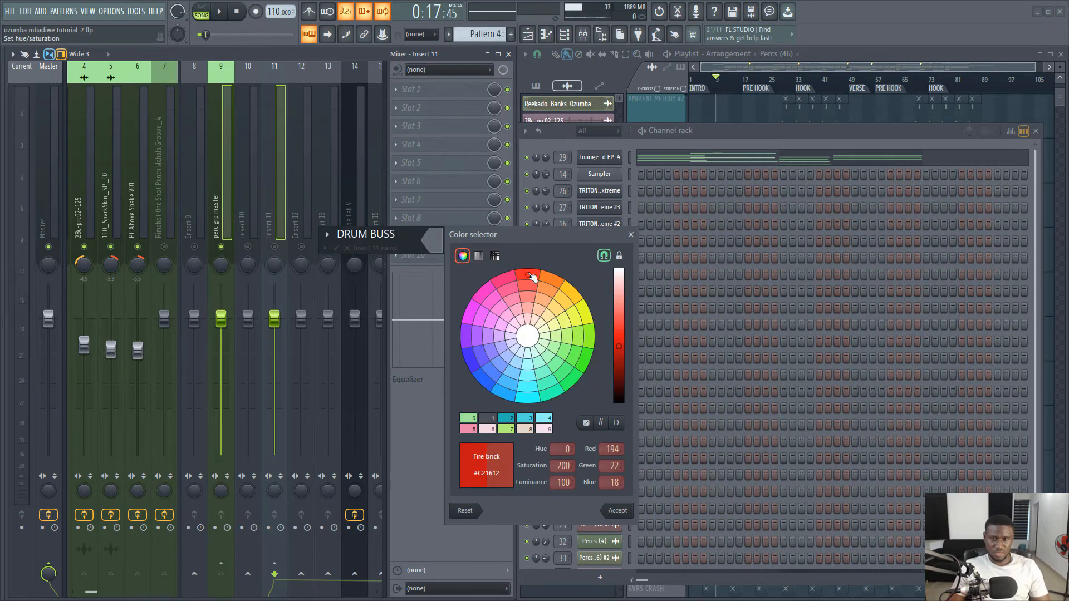
left_click(626, 326)
key("Return")
key("Return")
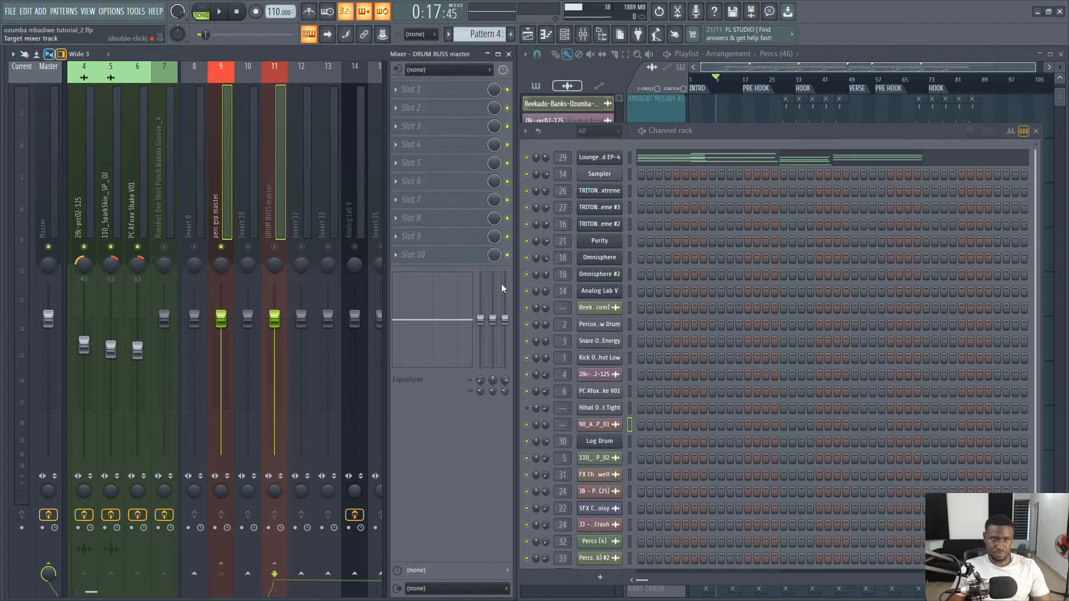
left_click(312, 198)
- Enable the DRUM BUSS master track and mute the kick and PC Cng Tumba Bass RH V02 tracks to hear the percussion alone
scroll(313, 197, "up", 3)
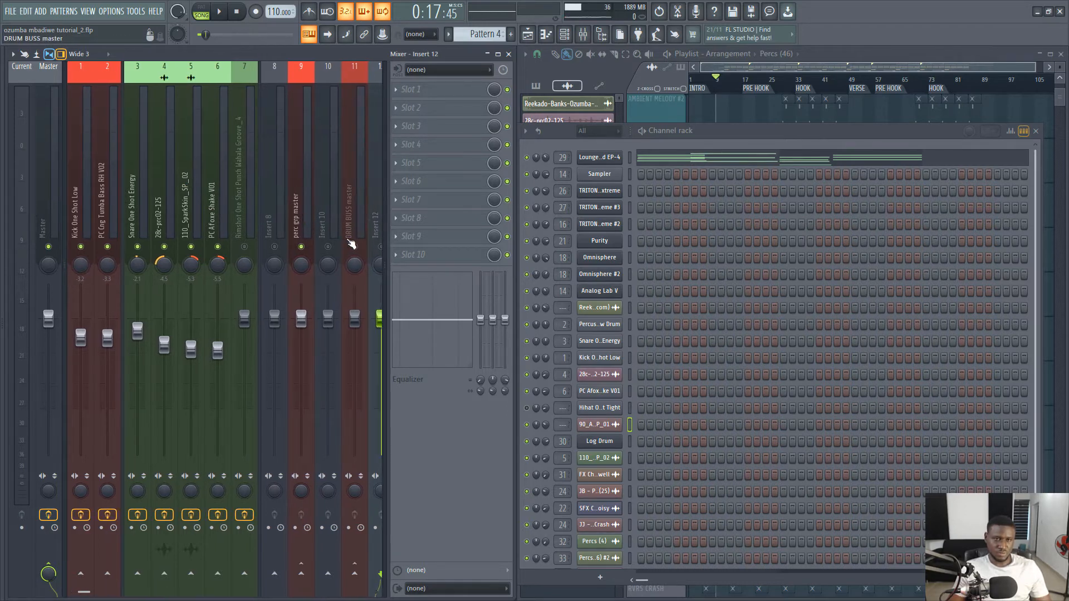
left_click(355, 248)
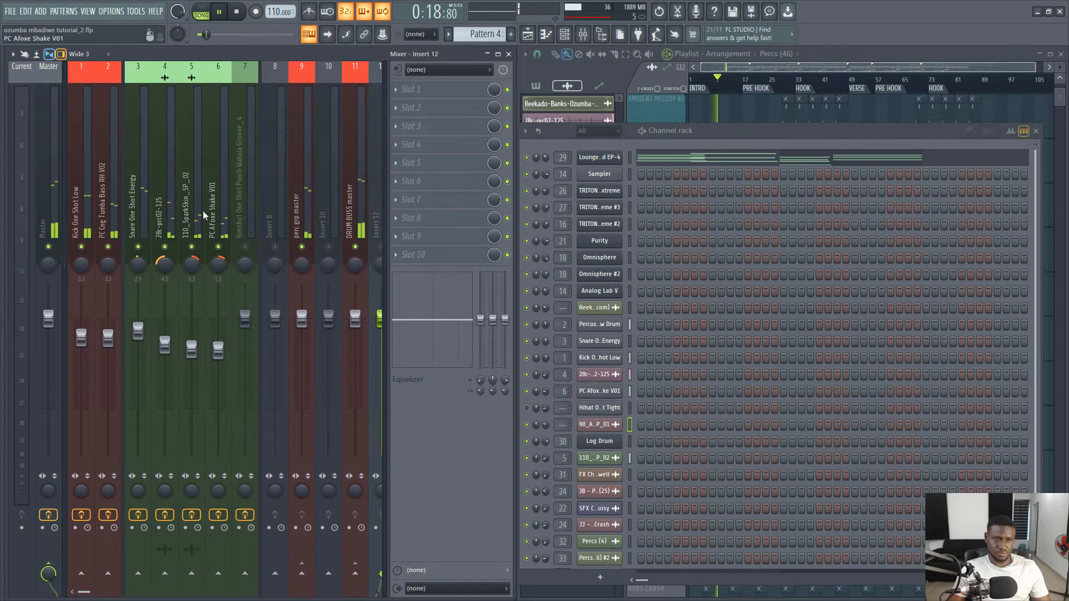
left_click(108, 248)
left_click(81, 247)
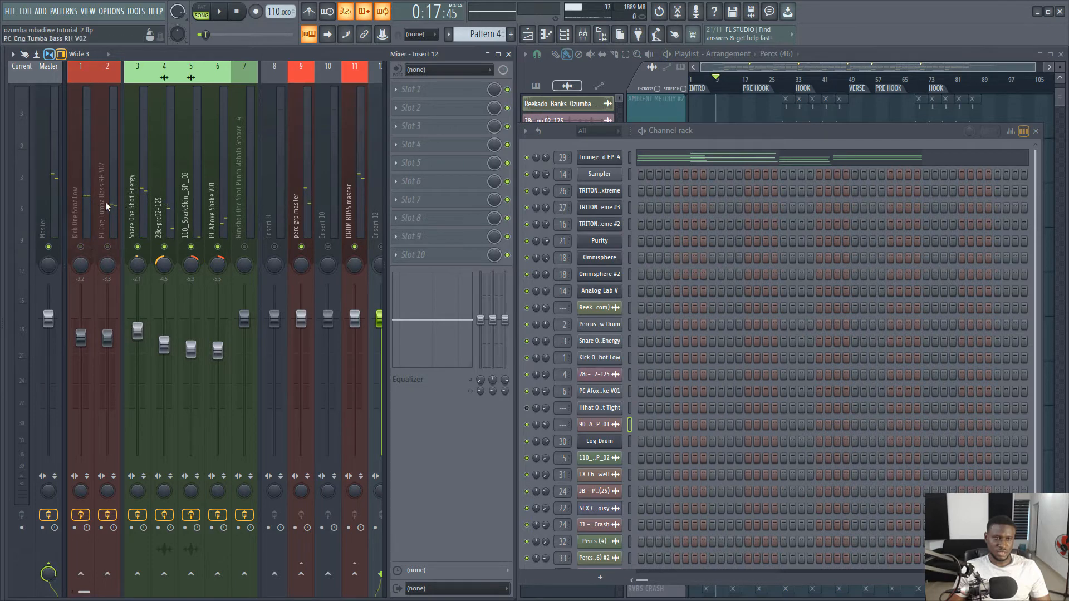
left_click(84, 208)
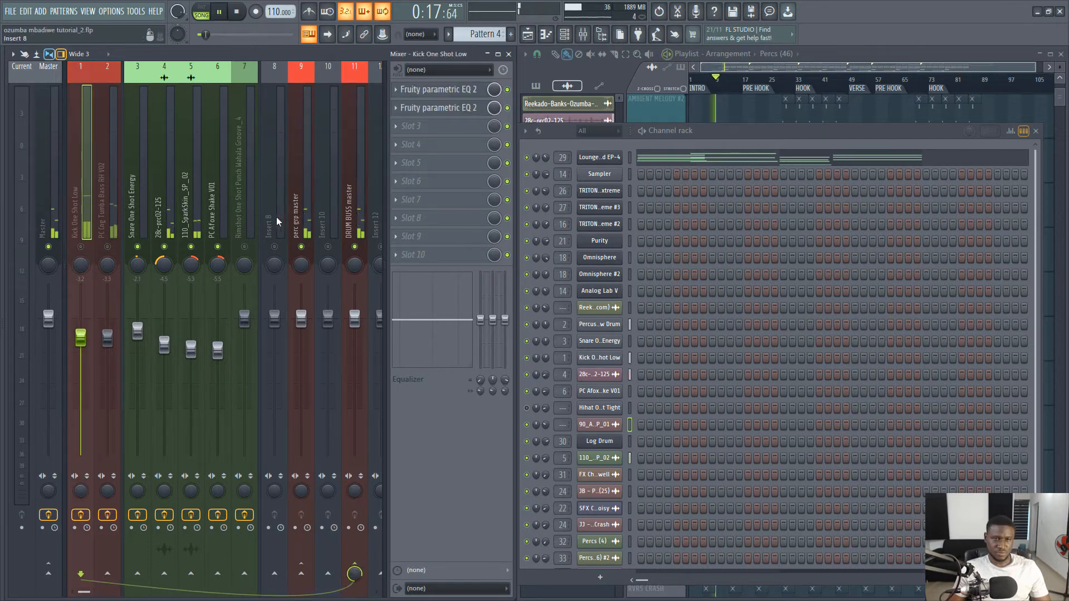
- Stop playback and load Fruity Parametric EQ 2 in the first effect slot of the perc grp master track
left_click(304, 212)
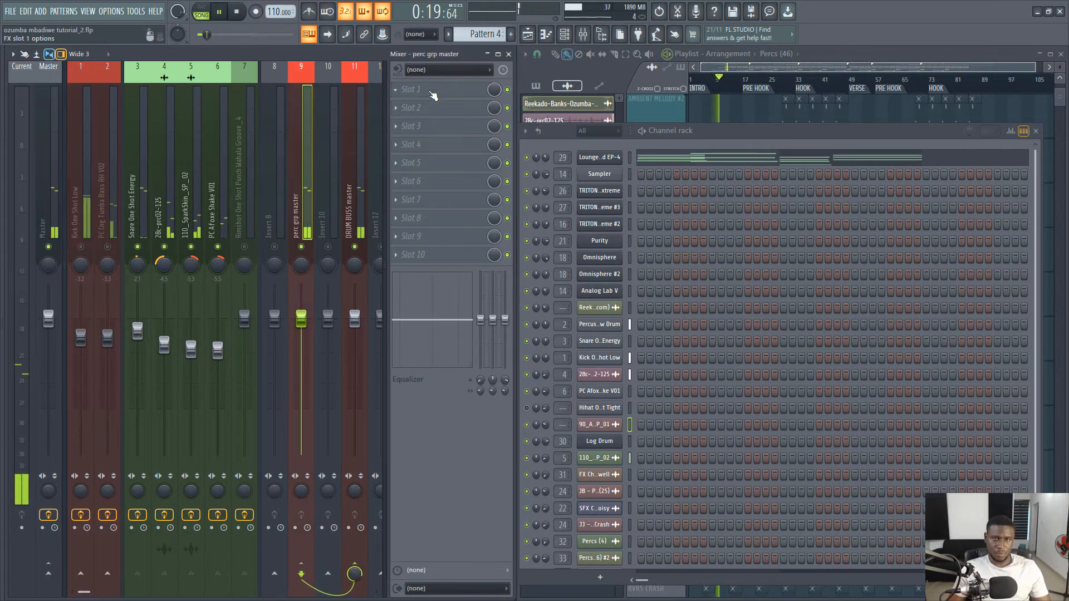
key("space")
left_click(433, 95)
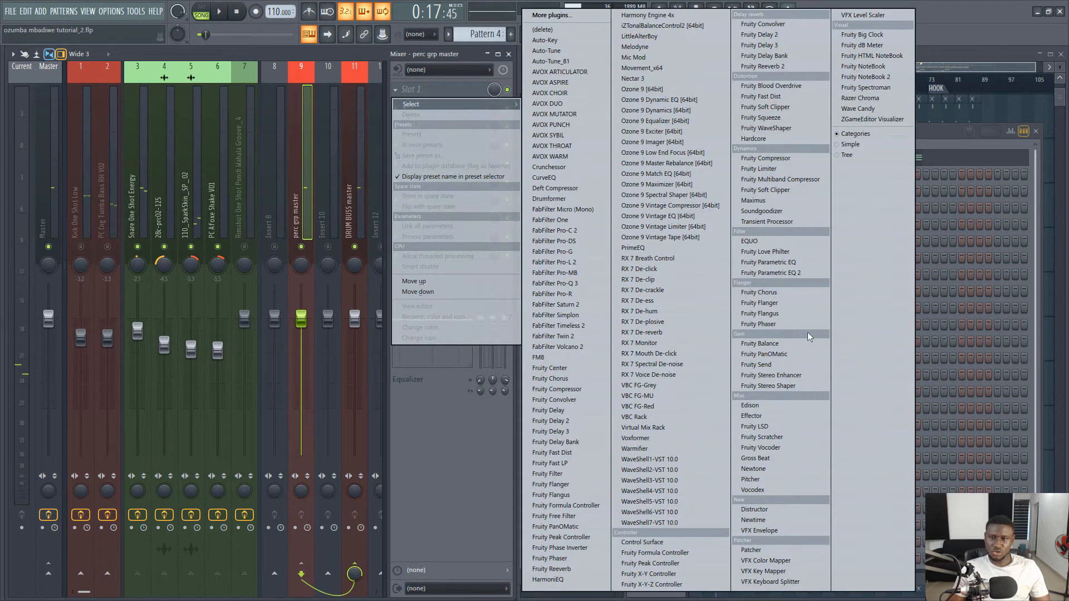
left_click(770, 273)
- During playback, lower the EQ's band 7 high shelf to about -2.6 dB at about 7189 Hz, and close the EQ
key("space")
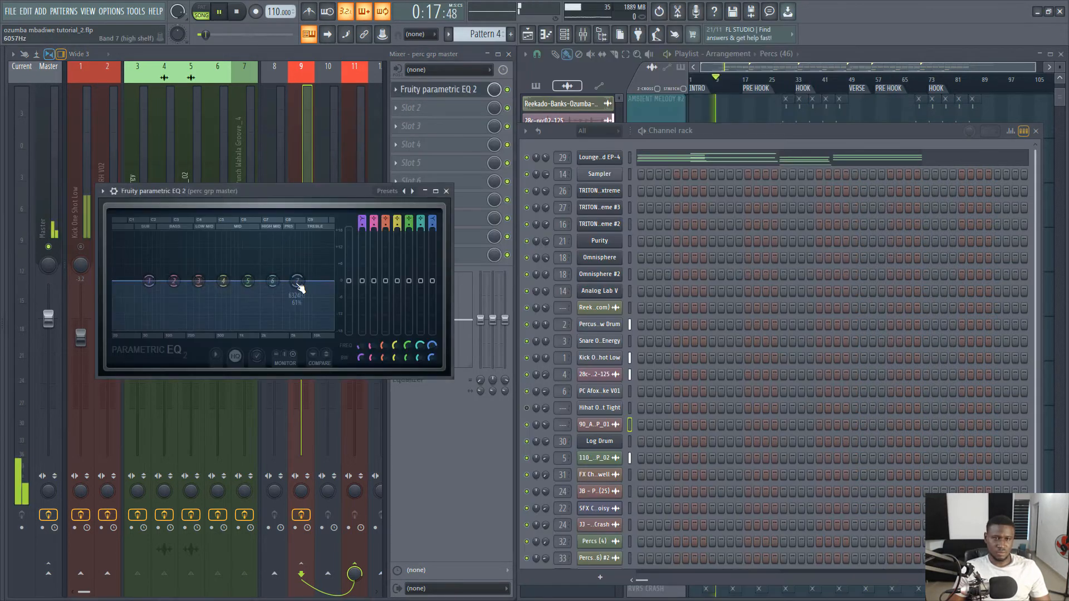
left_click_drag(299, 287, 308, 287)
key("space")
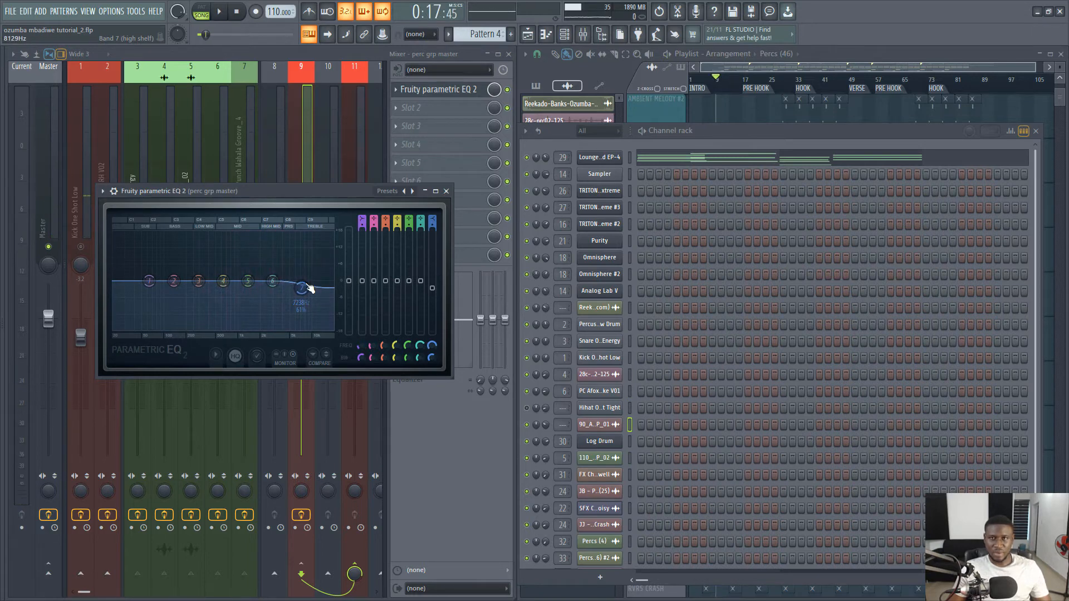
key("space")
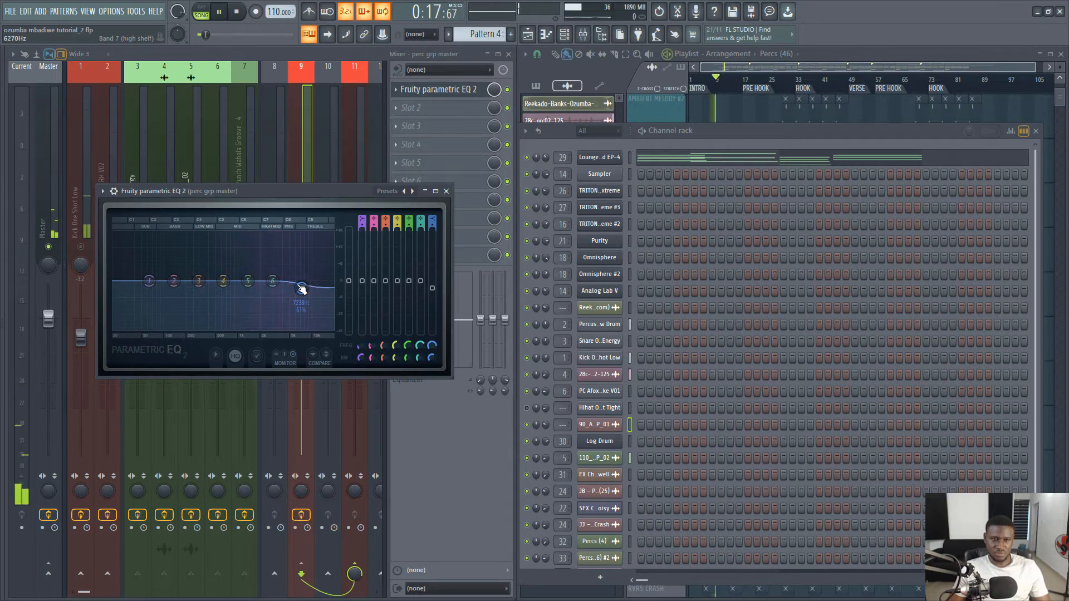
left_click_drag(301, 289, 301, 288)
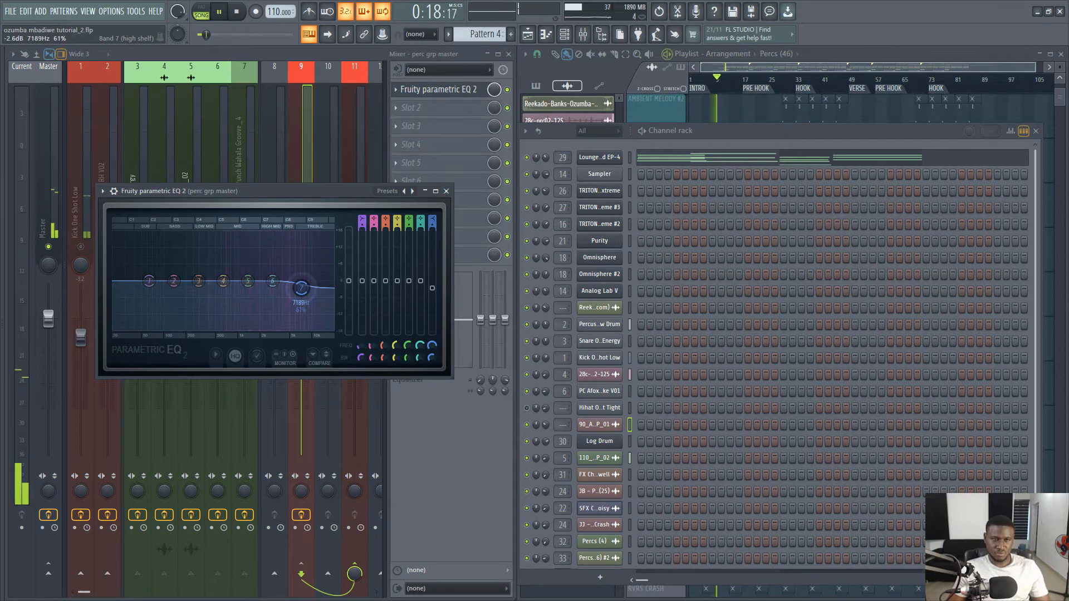
left_click(446, 191)
key("space")
- Add Fruity Reeverb 2 after the EQ on the perc grp master, set its room size to 100 and slightly lower the wet level
left_click(439, 116)
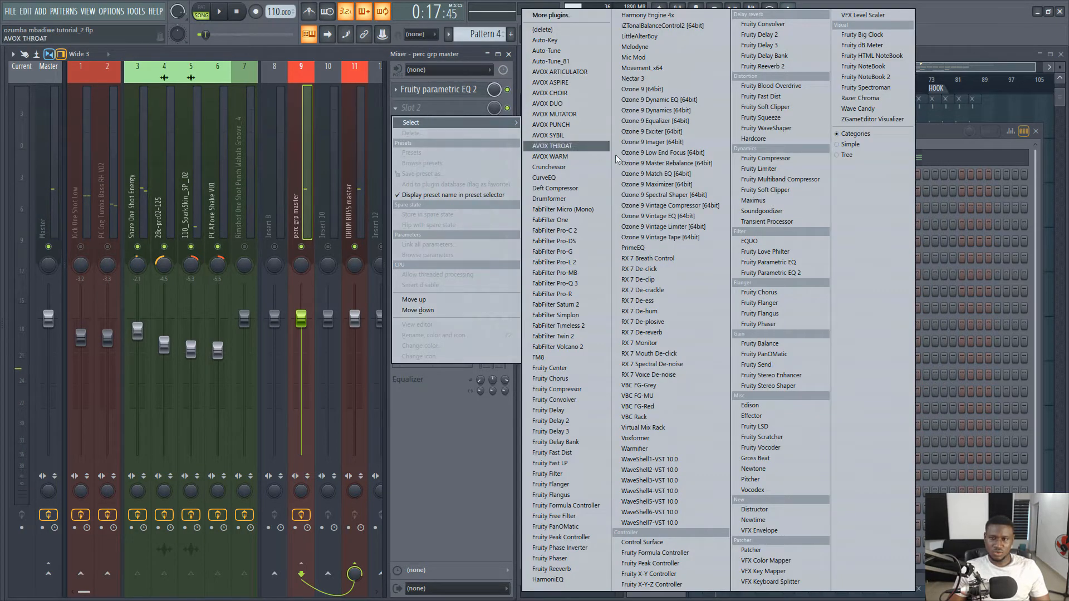
left_click(765, 66)
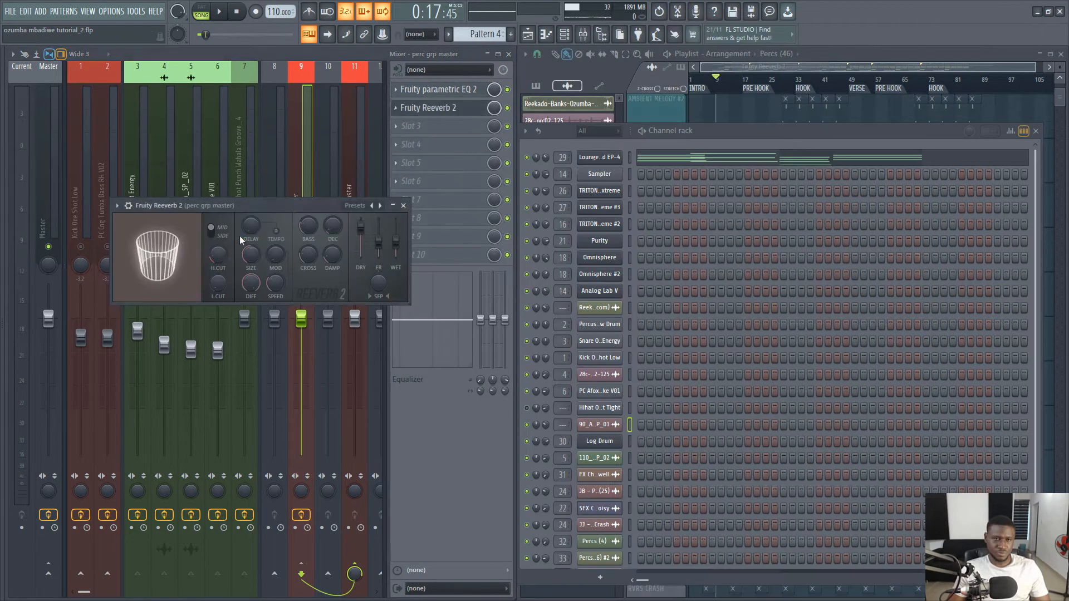
key("space")
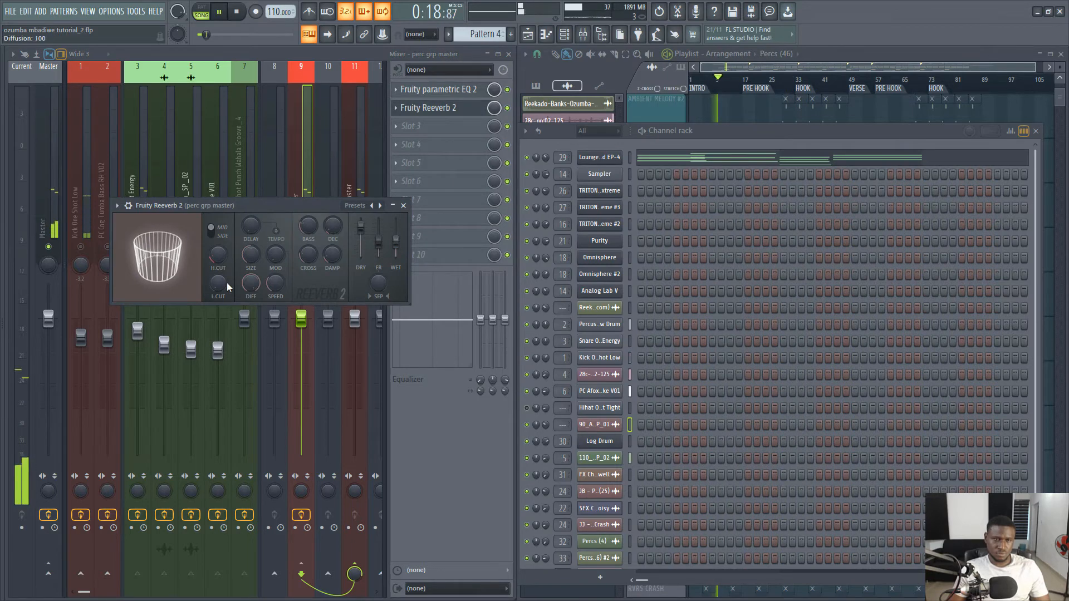
left_click_drag(220, 284, 242, 229)
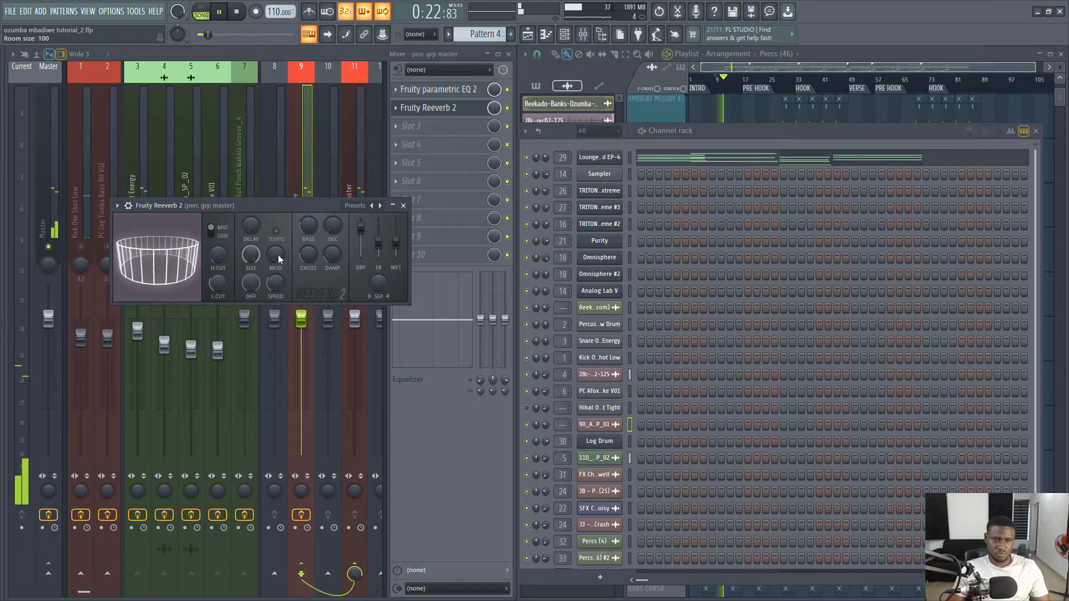
left_click_drag(396, 242, 396, 248)
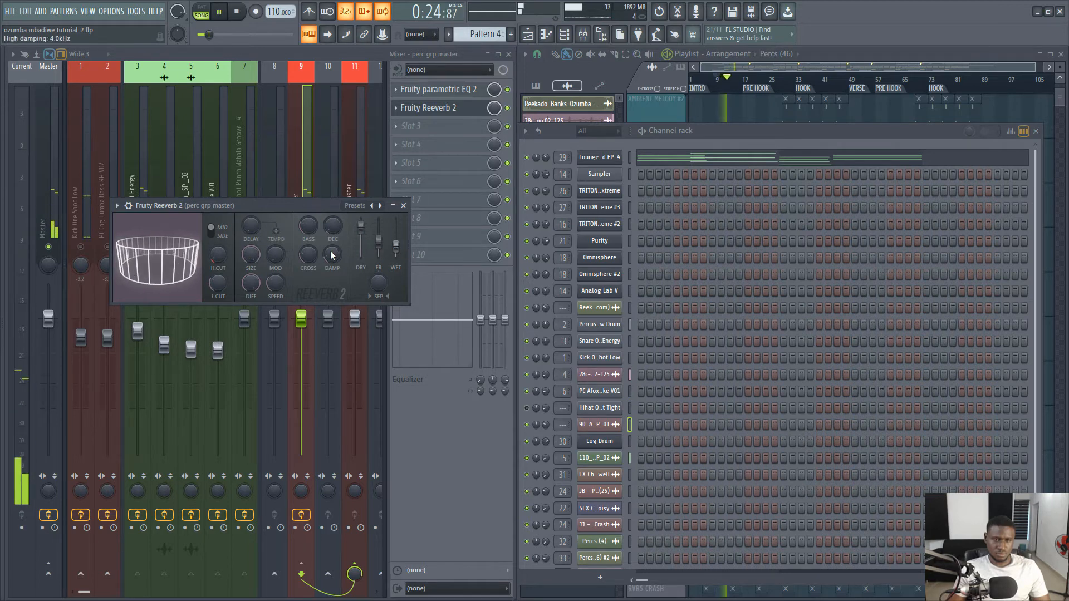
left_click_drag(334, 237, 334, 252)
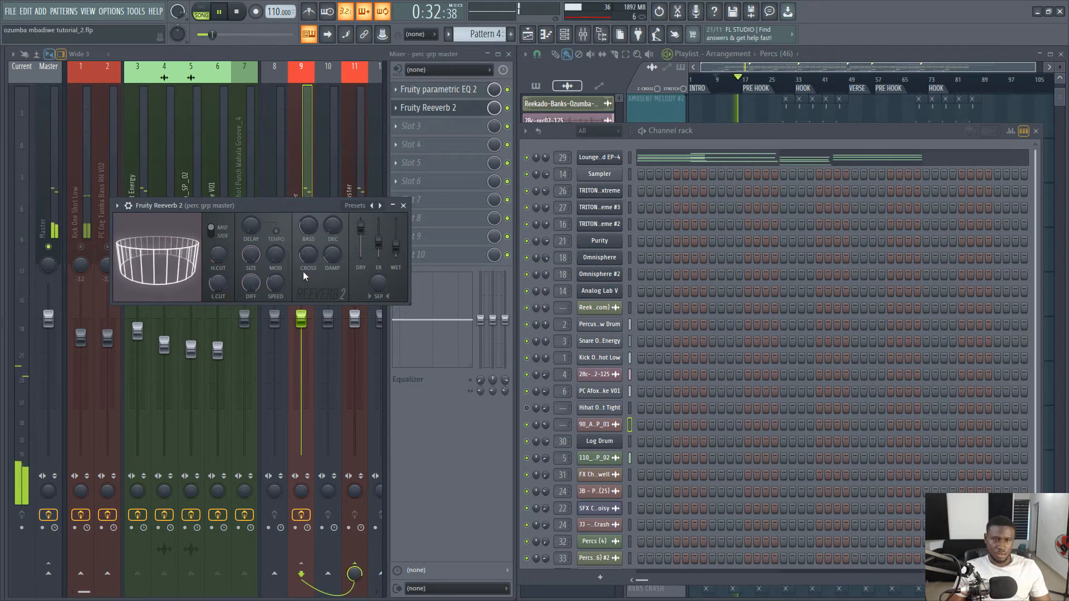
- Lower the high cut of Fruity Reeverb 2 on the perc grp master to 1.5 kHz while auditioning the percussion
key("space")
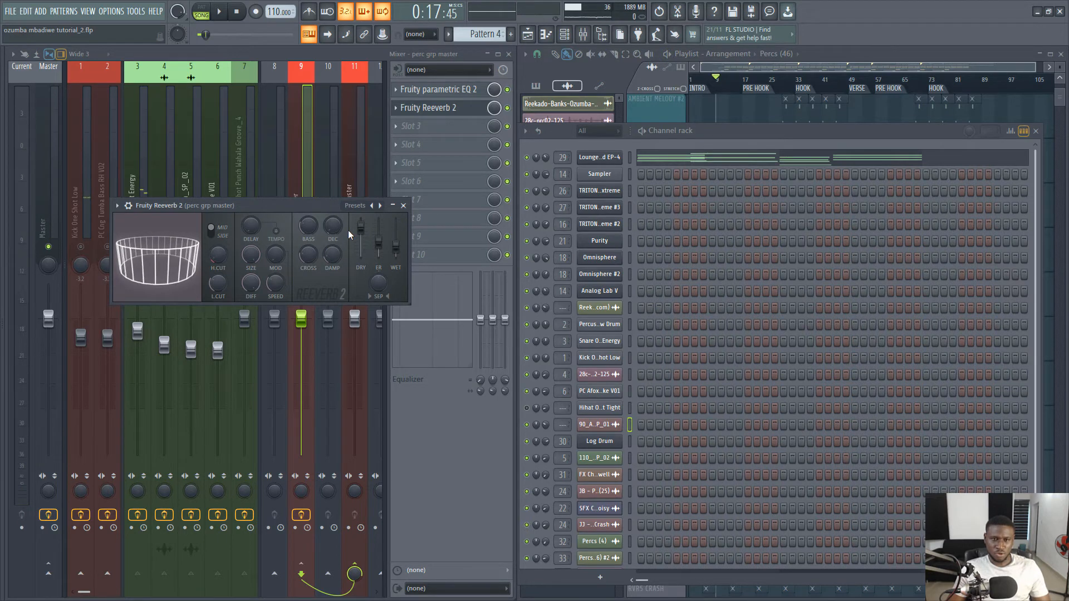
key("space")
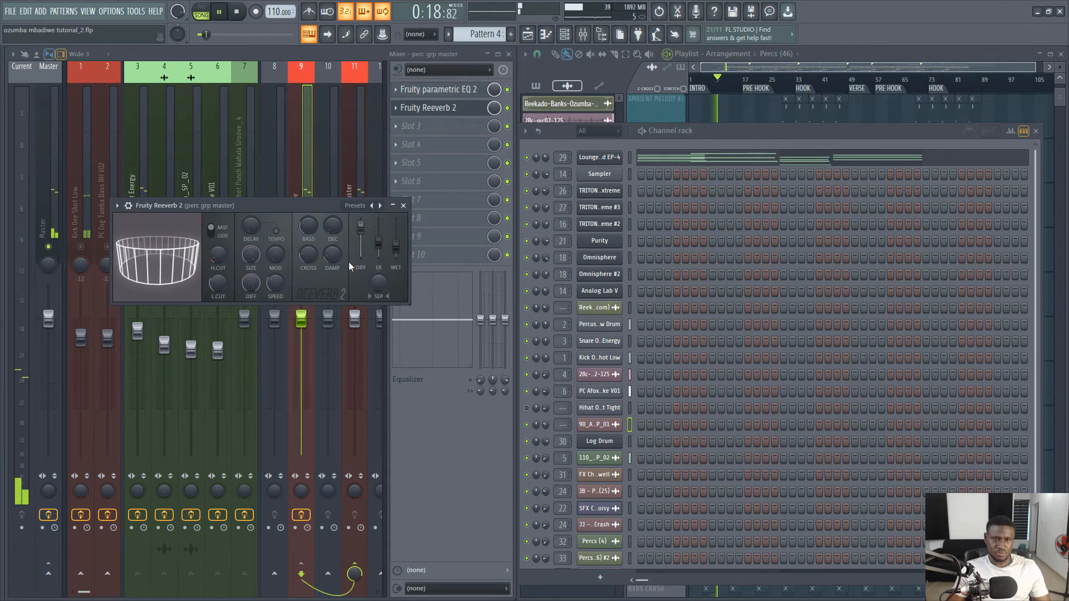
key("space")
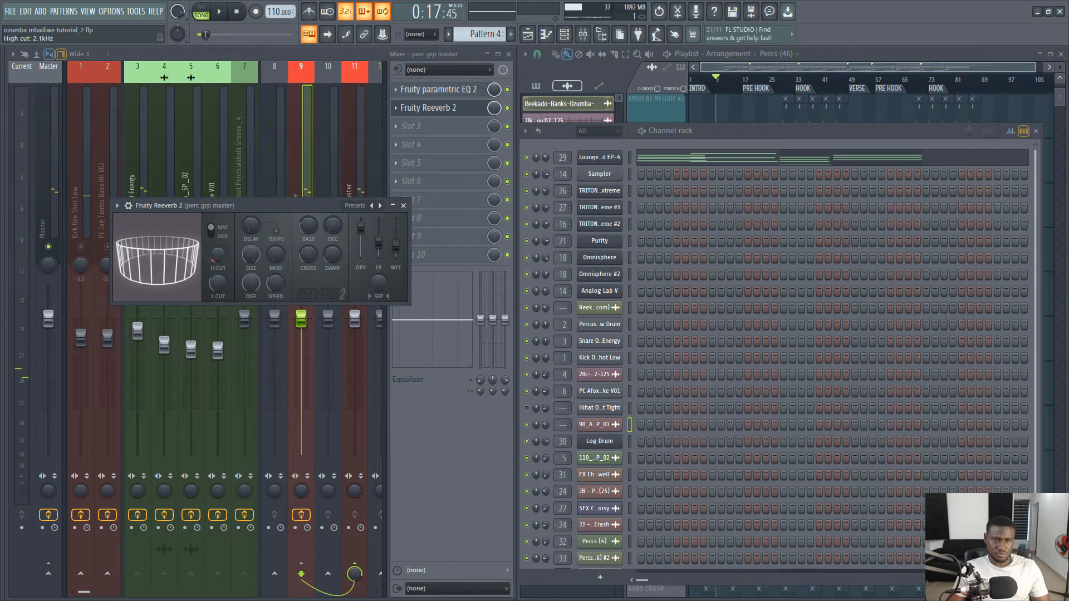
left_click_drag(218, 255, 217, 257)
key("space")
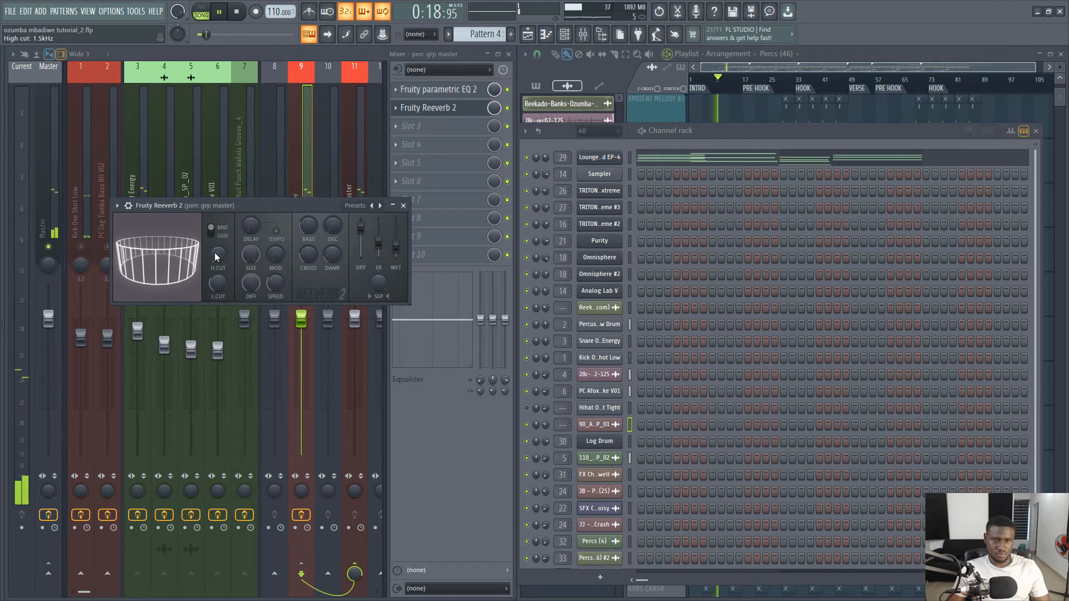
- Reduce the mix level of Fruity Reeverb 2 on the perc grp master to 70% and audition the result
key("space")
left_click_drag(494, 108, 494, 123)
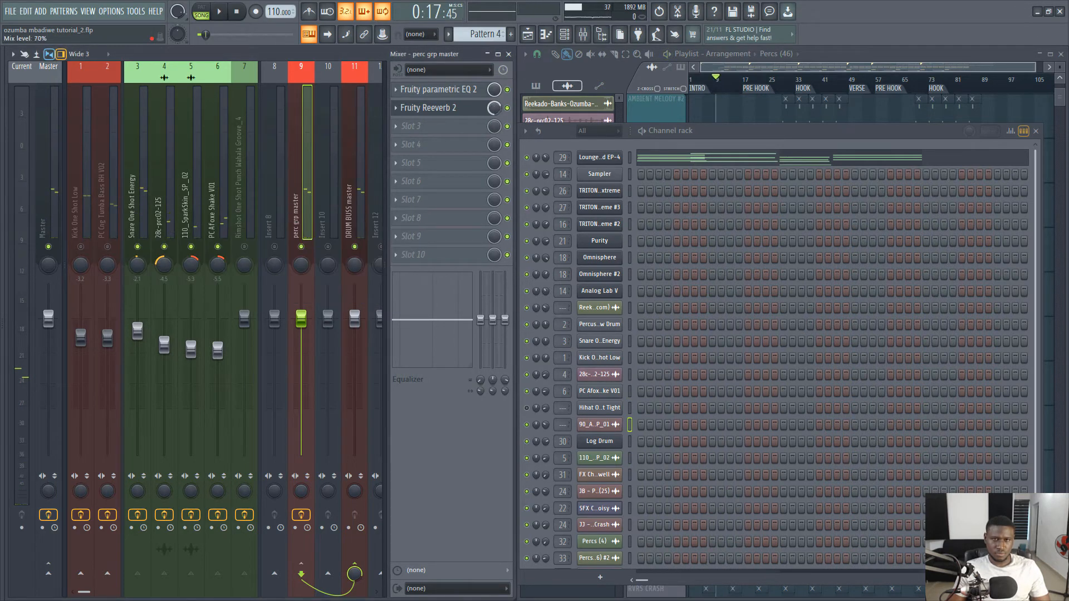
key("space")
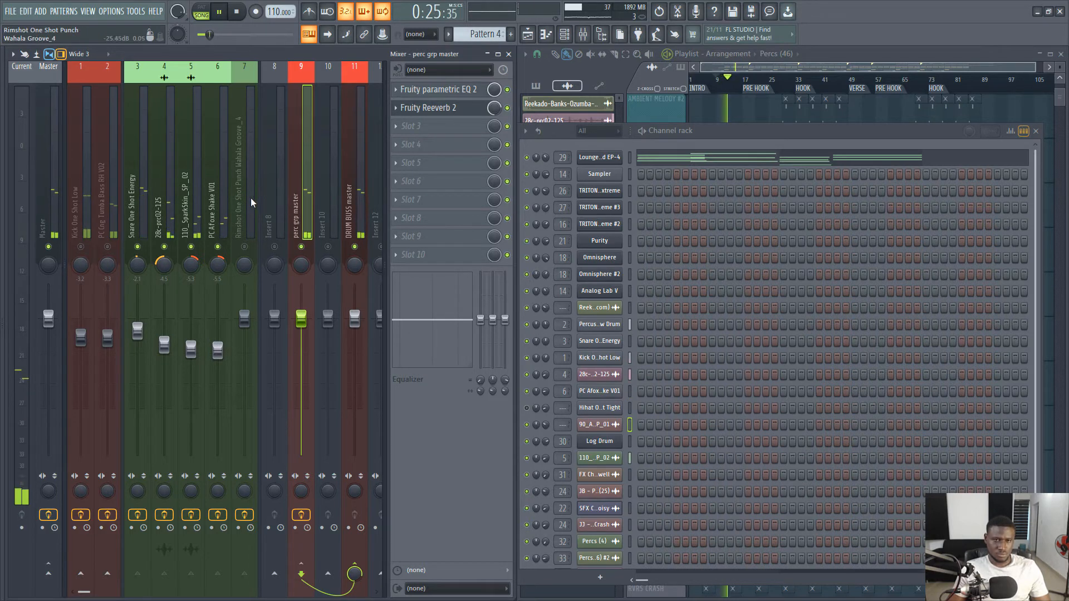
key("space")
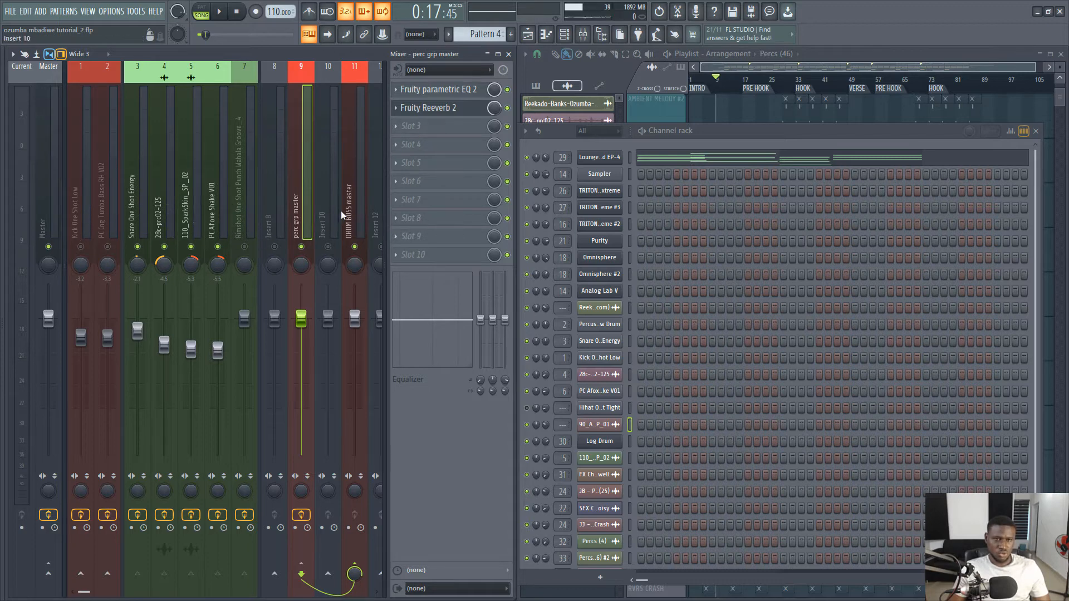
- Select the DRUM BUSS master track, unmute the kick and PC Cng Tumba Bass RH V02 tracks, and play the beat
left_click(348, 222)
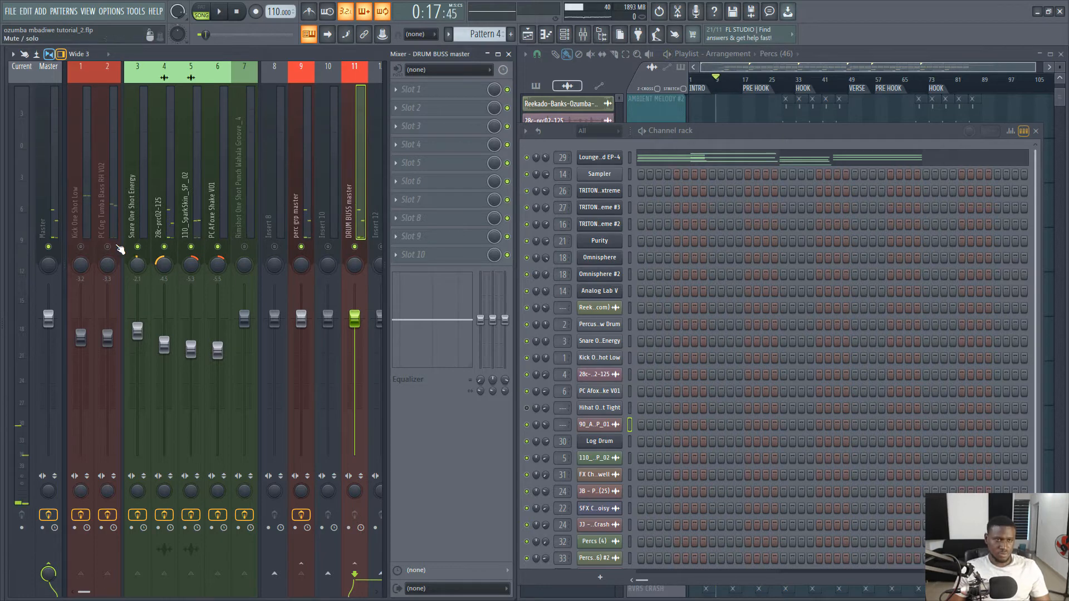
left_click(108, 247)
left_click(81, 247)
key("space")
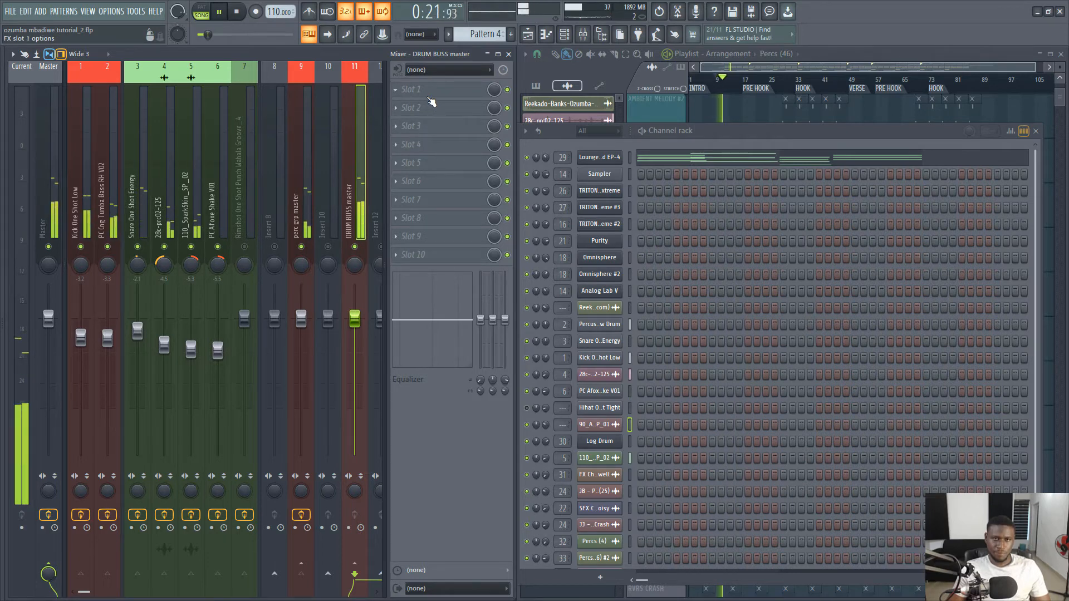
- Stop playback and load WaveShell1-VST 10.0 in the DRUM BUSS master's first effect slot, choosing the CLA-76 Stereo compressor
key("space")
left_click(432, 98)
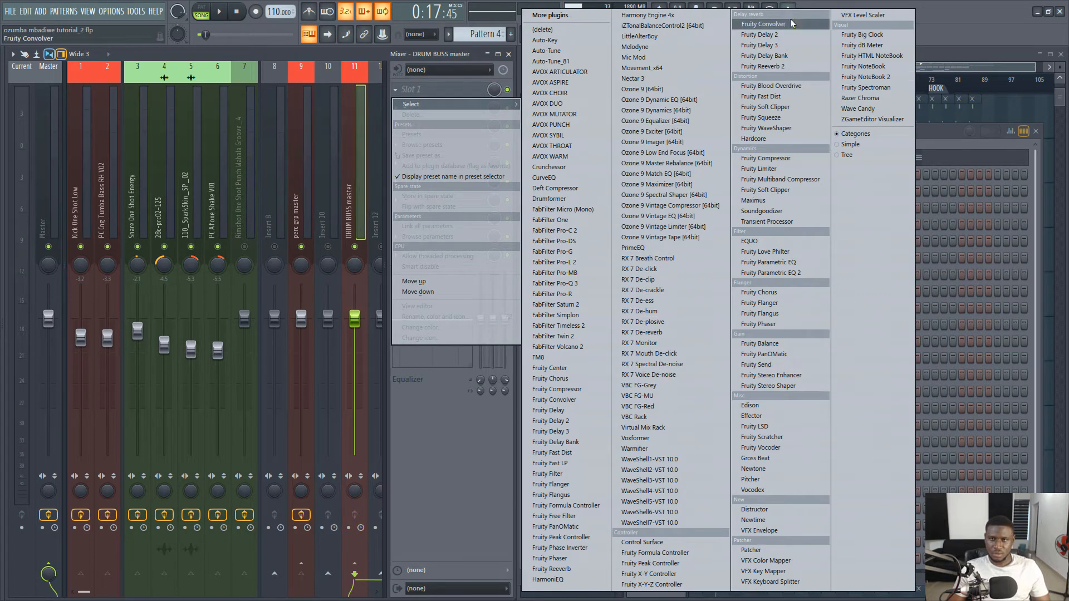
left_click(646, 459)
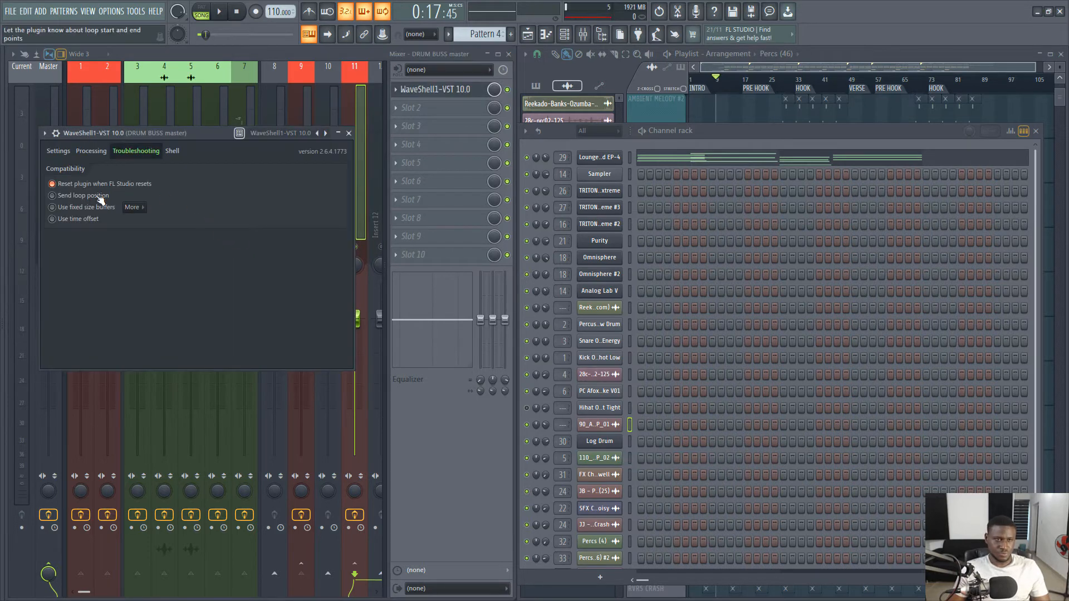
left_click(173, 152)
left_click(169, 198)
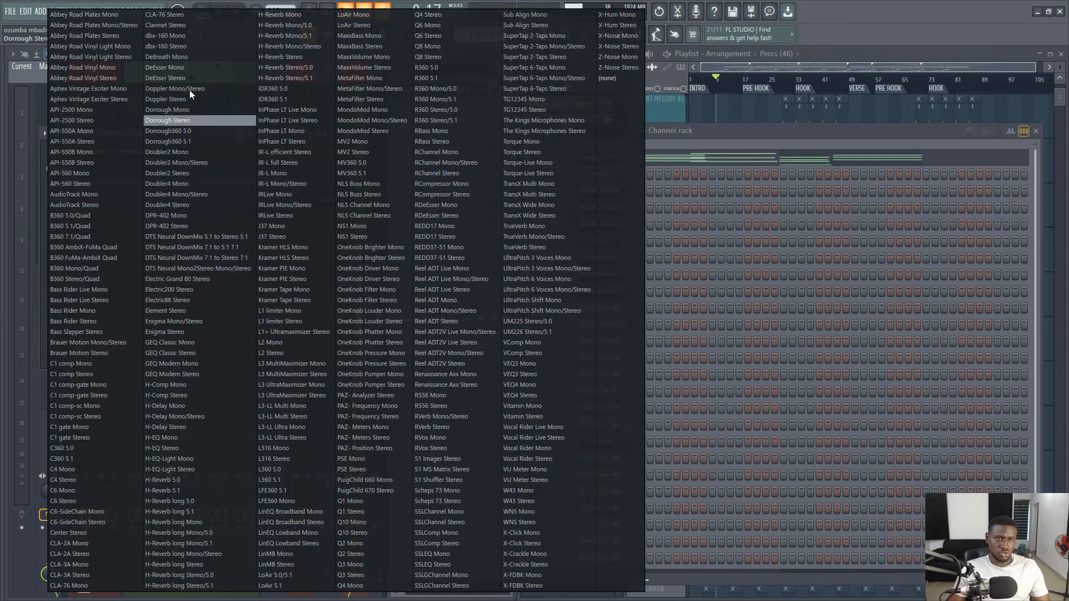
left_click(185, 15)
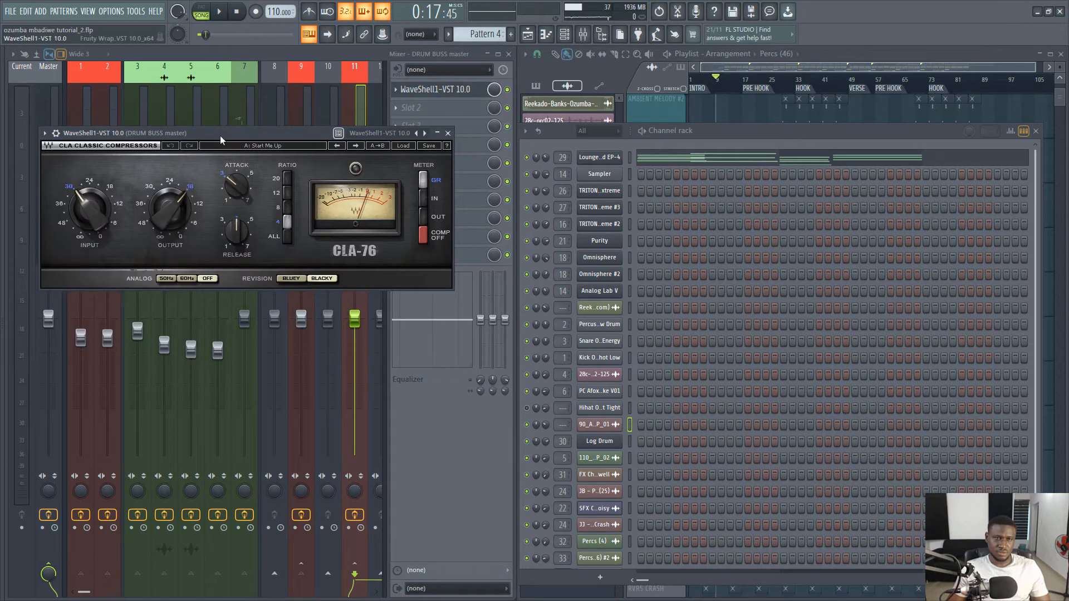
left_click_drag(233, 139, 388, 216)
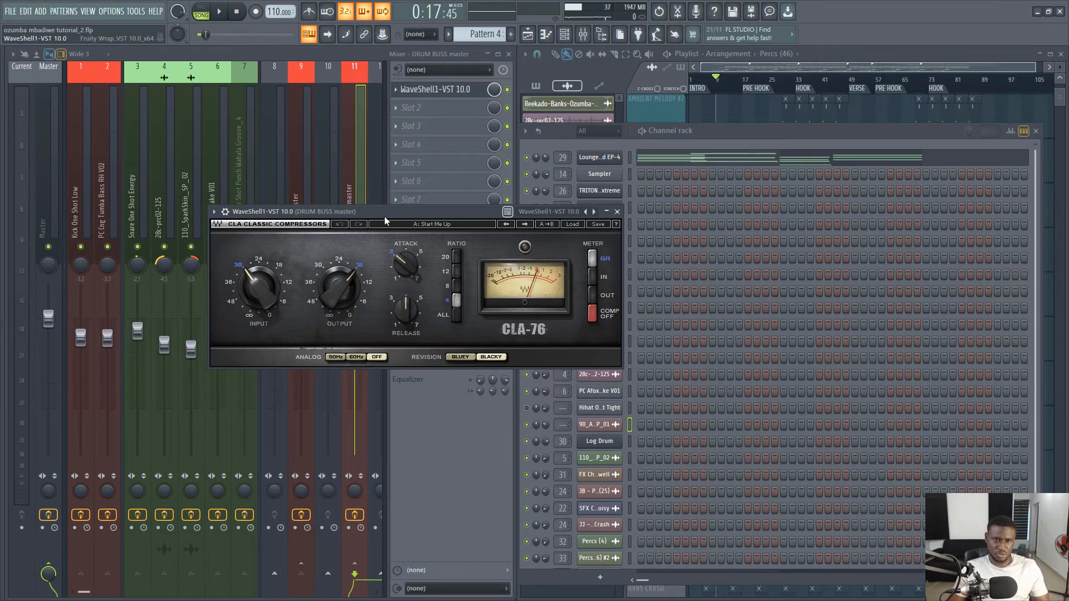
- Audition the compressed drums and lower the DRUM BUSS master volume to about -6.6 dB
key("space")
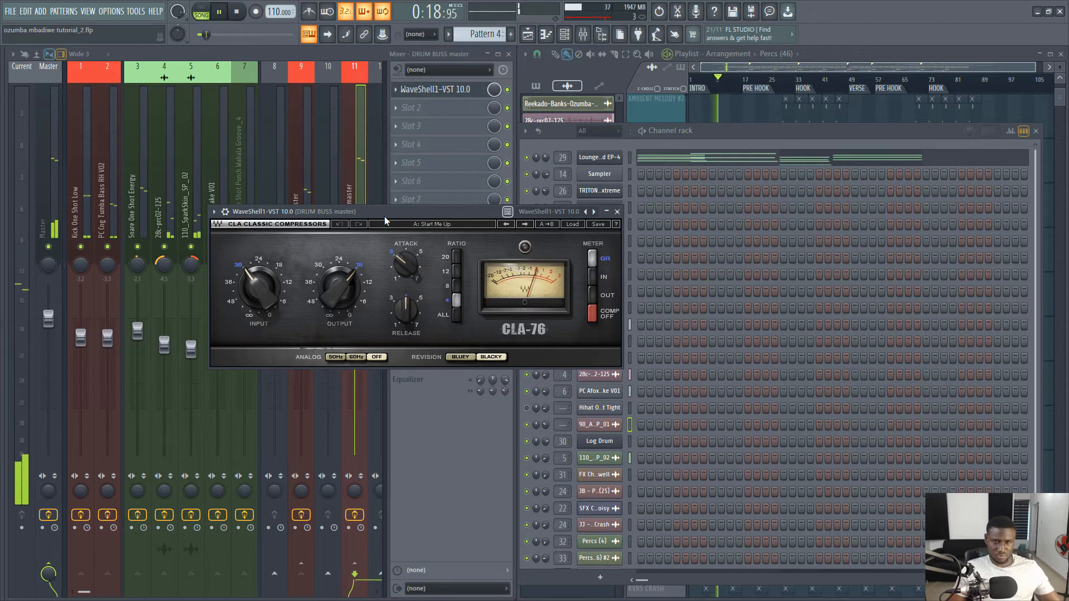
left_click_drag(352, 211, 490, 307)
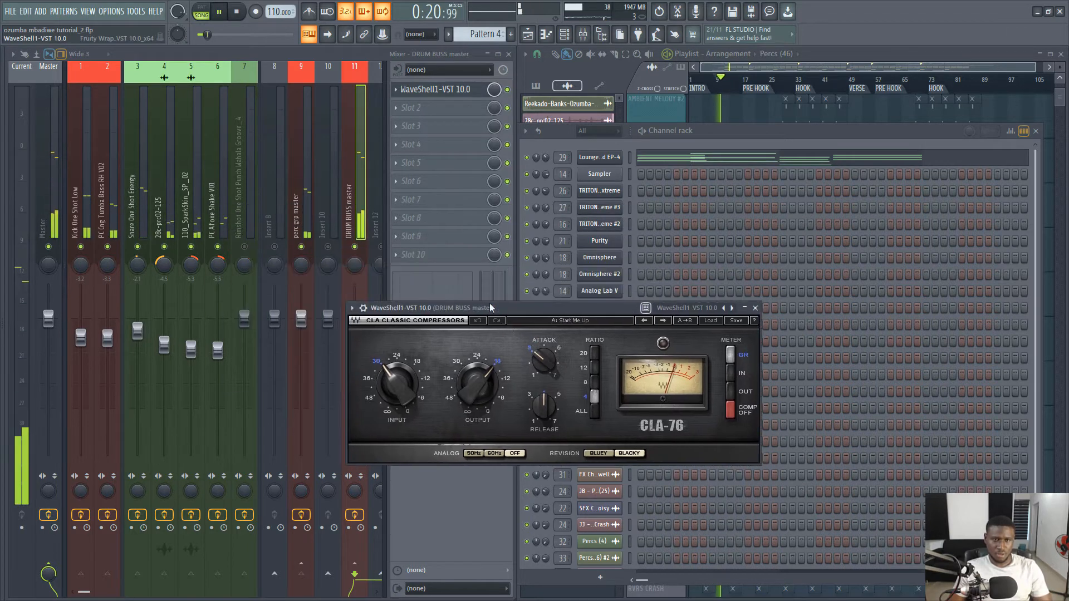
key("space")
left_click_drag(402, 308, 468, 176)
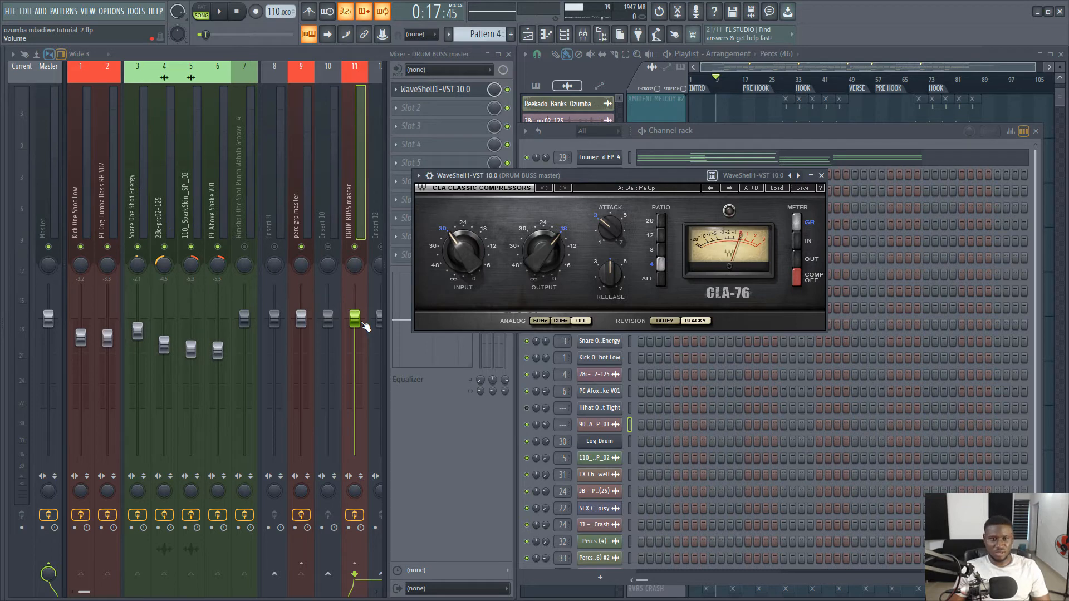
left_click_drag(359, 321, 360, 356)
key("space")
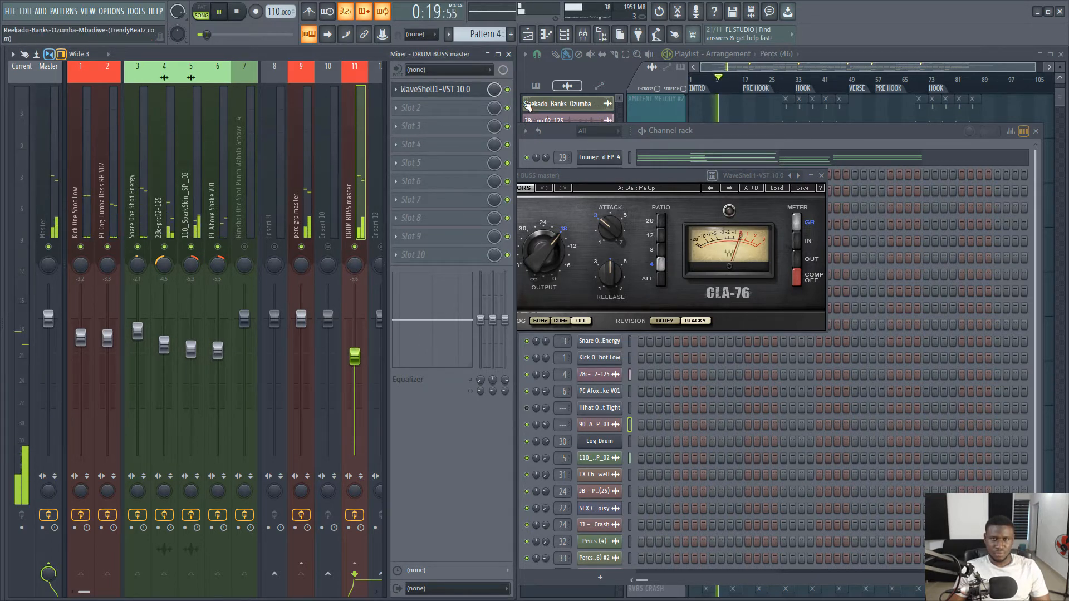
key("space")
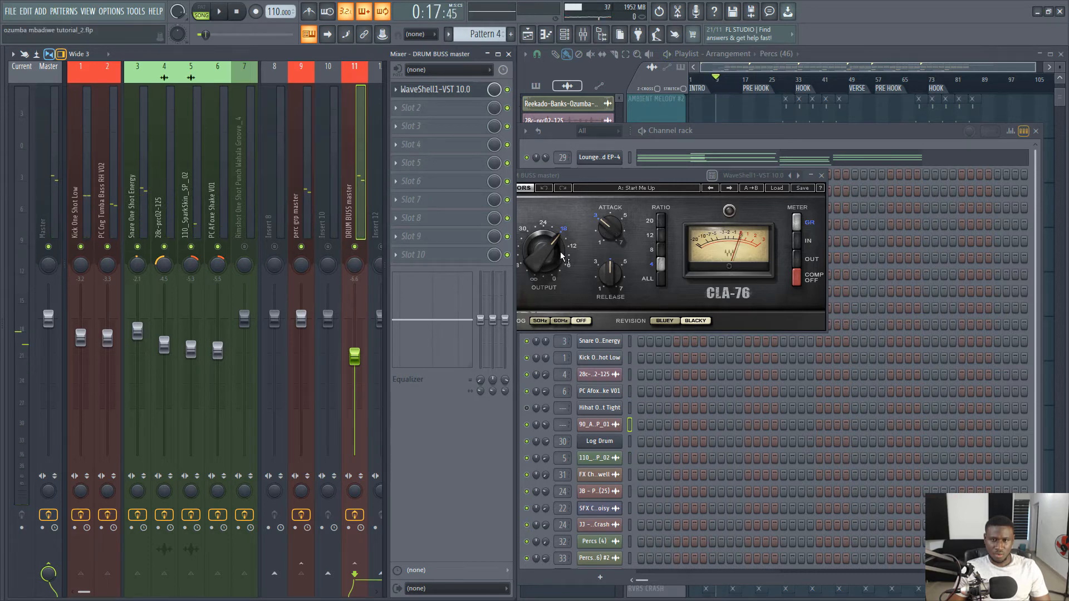
- Adjust the CLA-76 compressor's release to 2.09 while auditioning the drums
left_click_drag(611, 271, 610, 267)
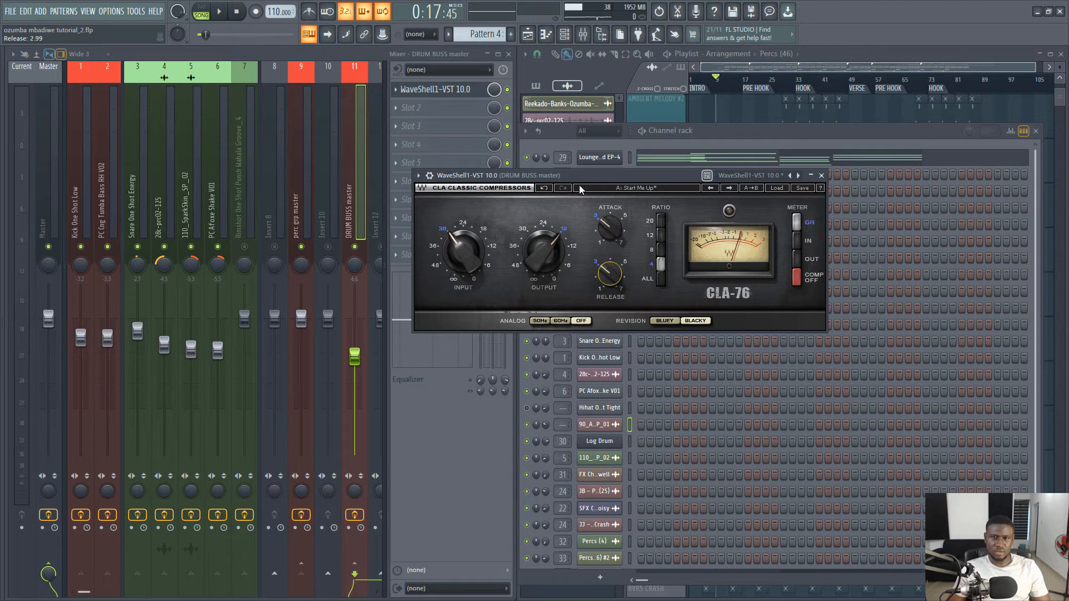
key("space")
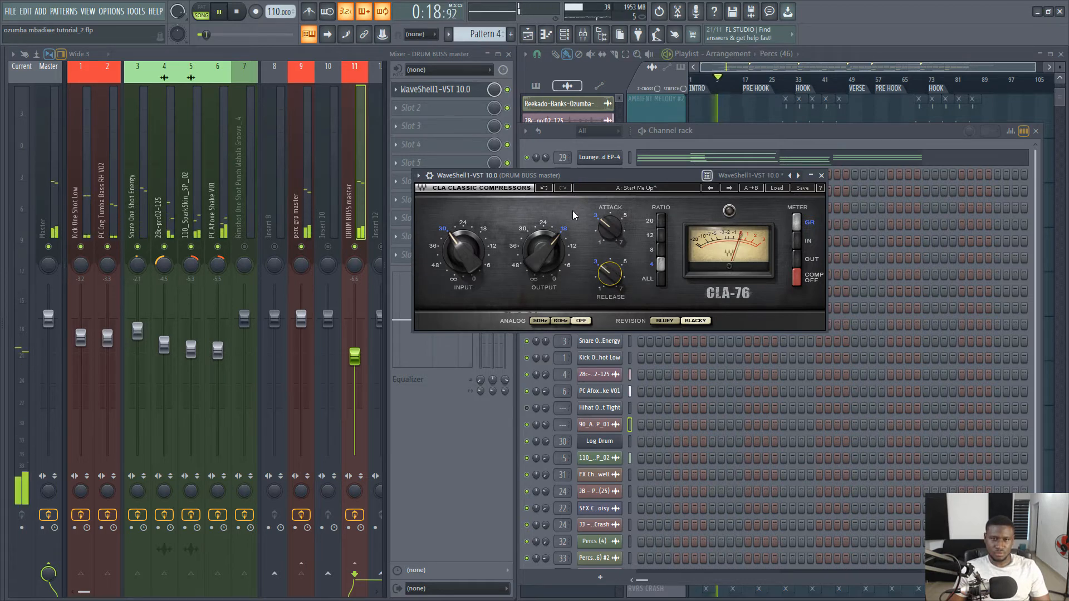
left_click_drag(610, 273, 610, 277)
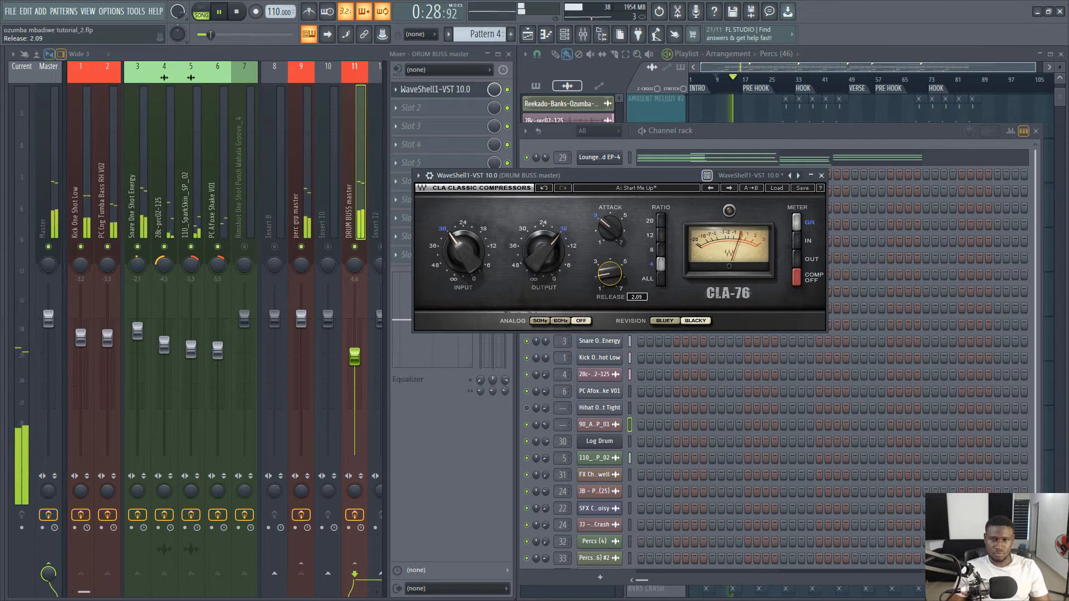
key("space")
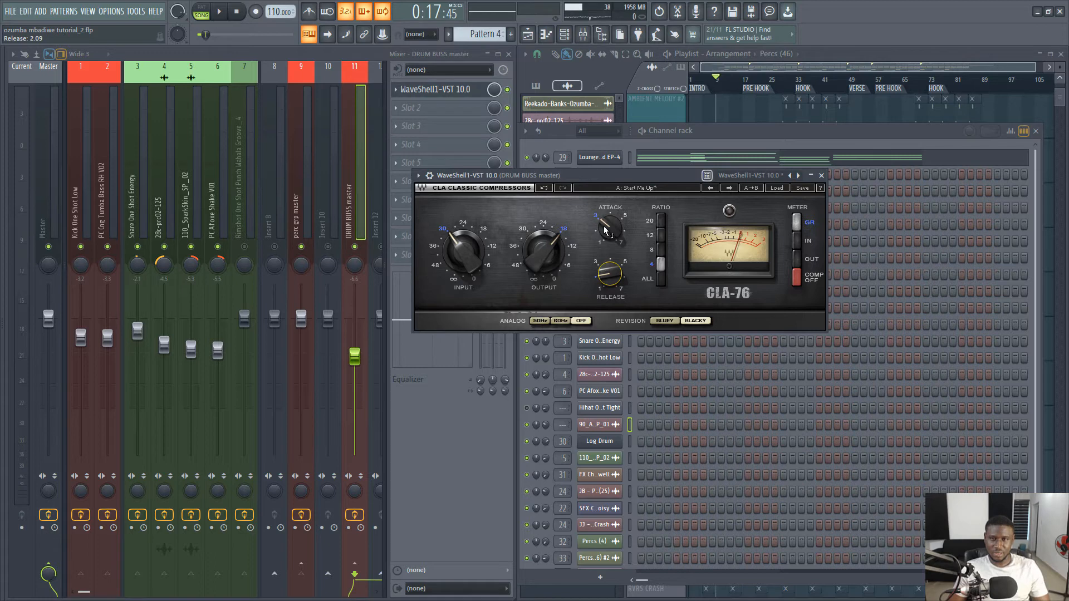
- Raise the CLA-76 compressor's attack to a little above 4 and audition the drums
left_click_drag(605, 229, 606, 230)
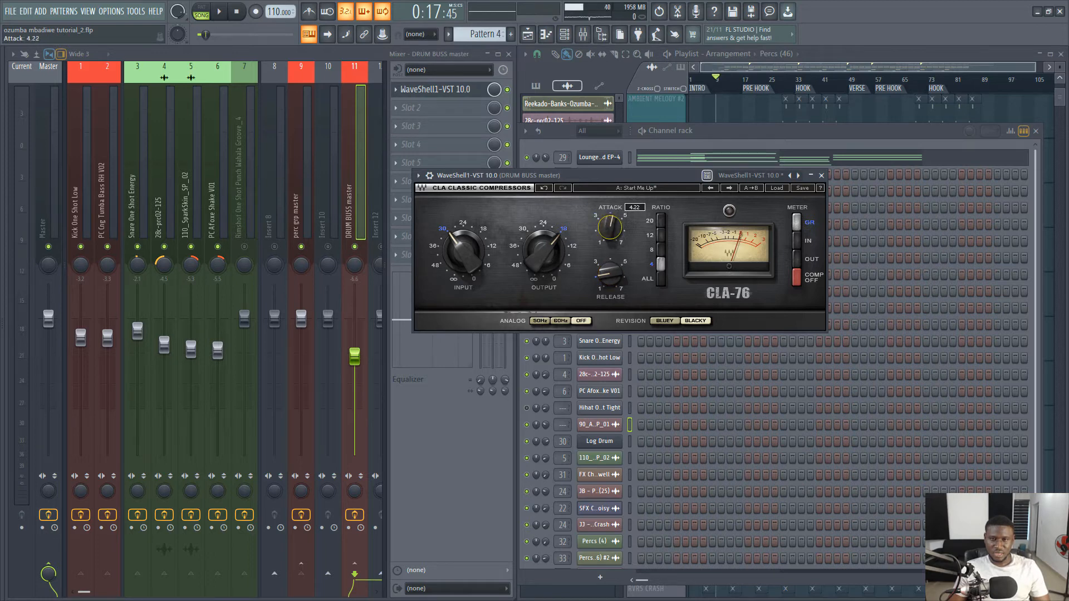
left_click_drag(606, 229, 606, 229)
key("space")
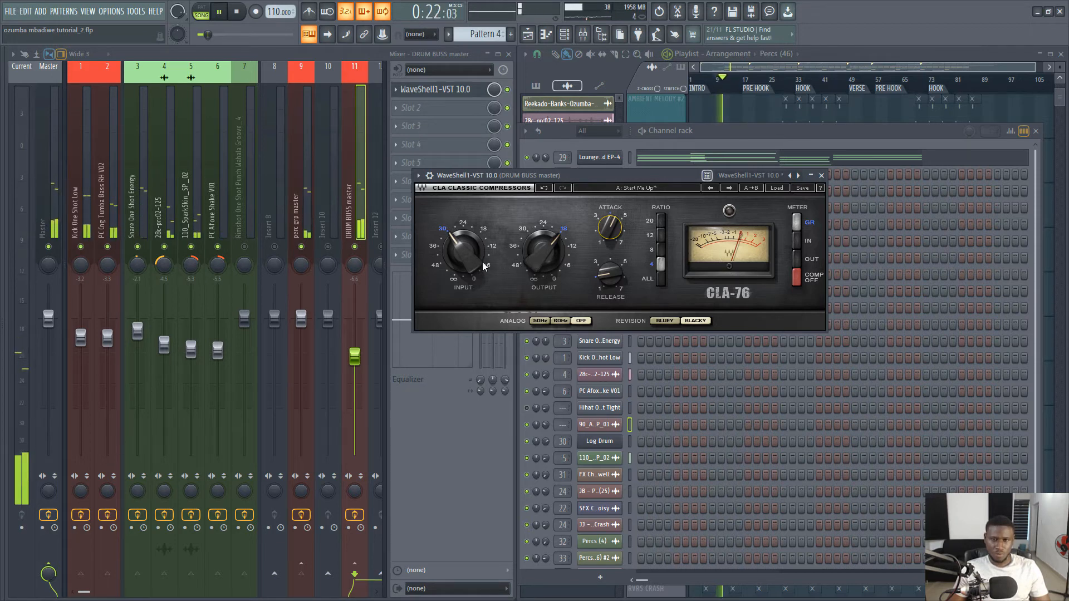
key("space")
- Raise the CLA-76 input to -25.3 and close the compressor during playback
left_click_drag(474, 262, 474, 251)
key("space")
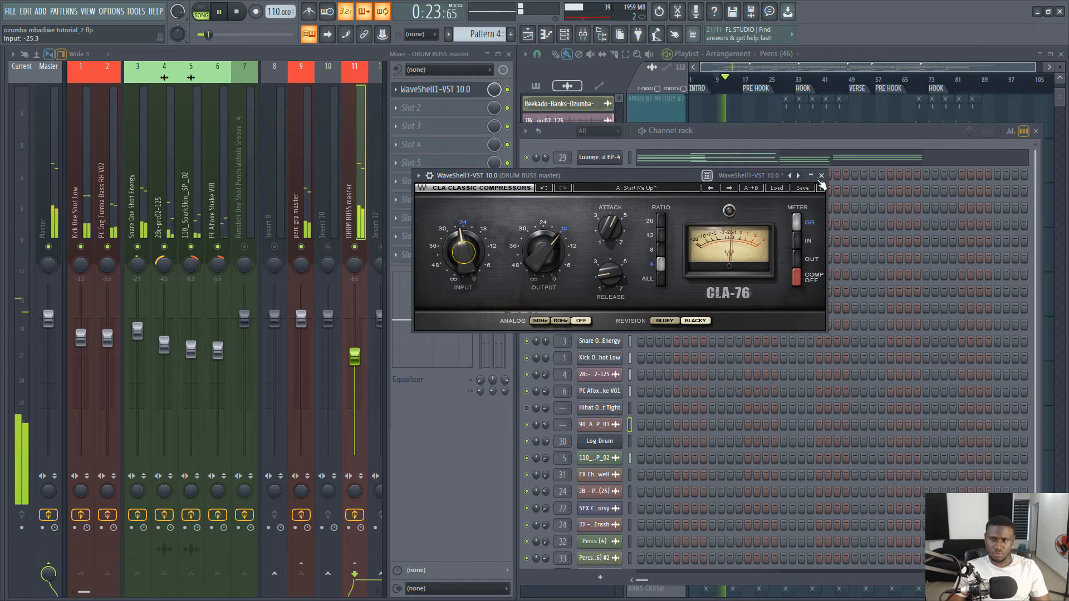
left_click(821, 176)
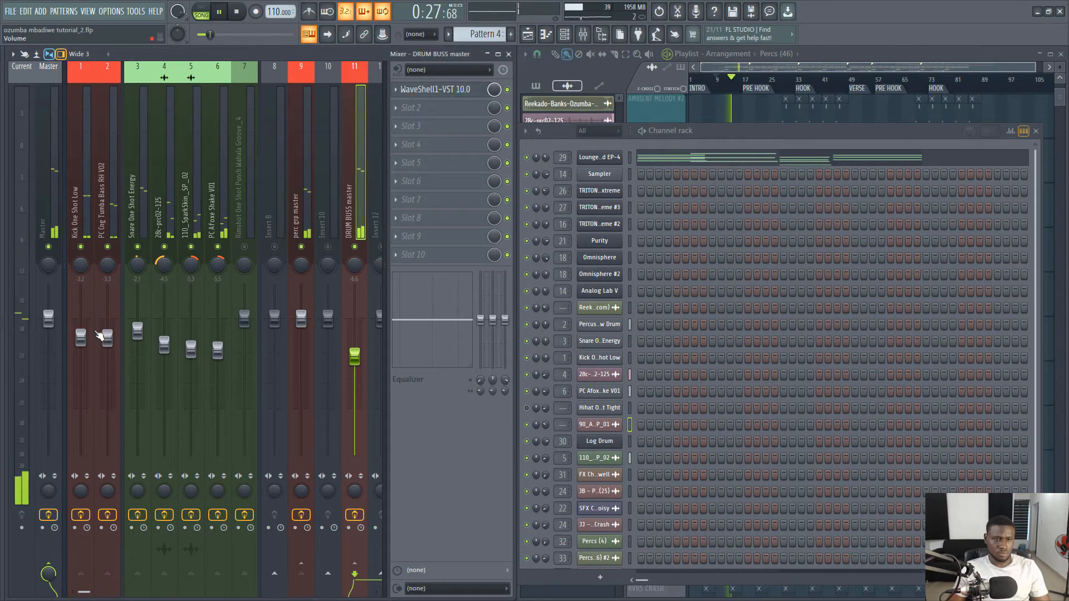
- Lower the Kick One Shot Low track's volume to -5.4 dB and play the beat again
key("space")
left_click_drag(81, 337, 81, 350)
key("space")
key("space")
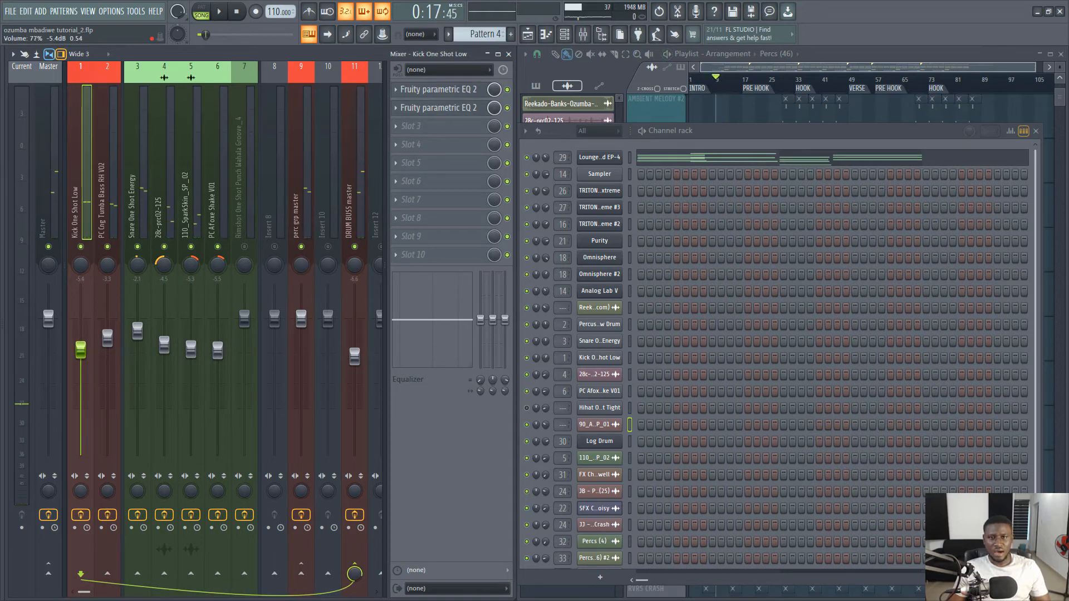
key("space")
- Select the 28c-prc02-125 and 110_SparkSkin_SP_02 tracks together and raise their volumes slightly
left_click(188, 223)
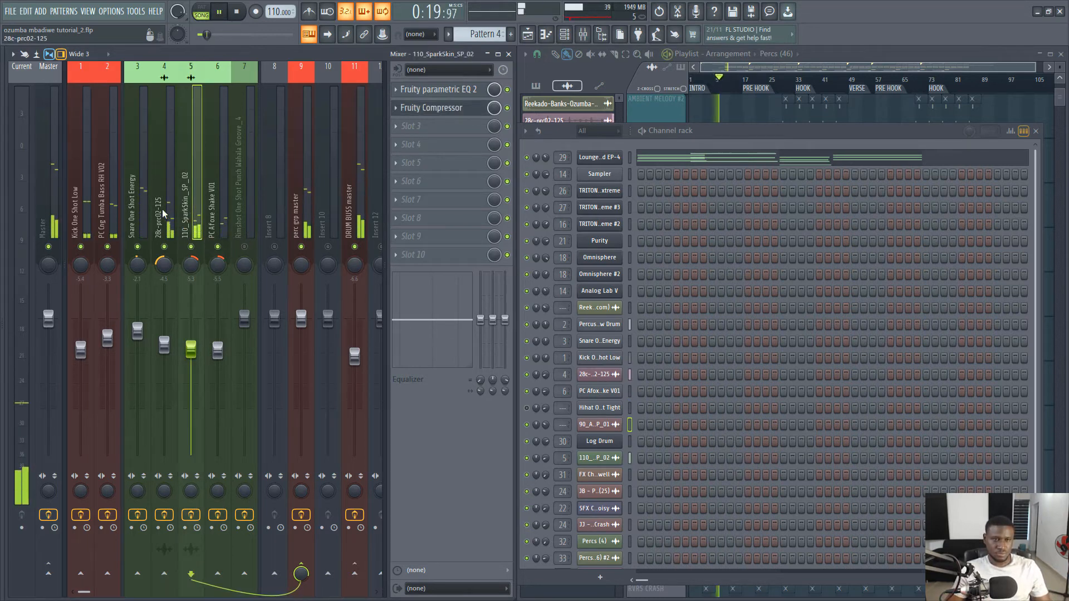
left_click(175, 284, "ctrl")
left_click_drag(164, 344, 164, 342)
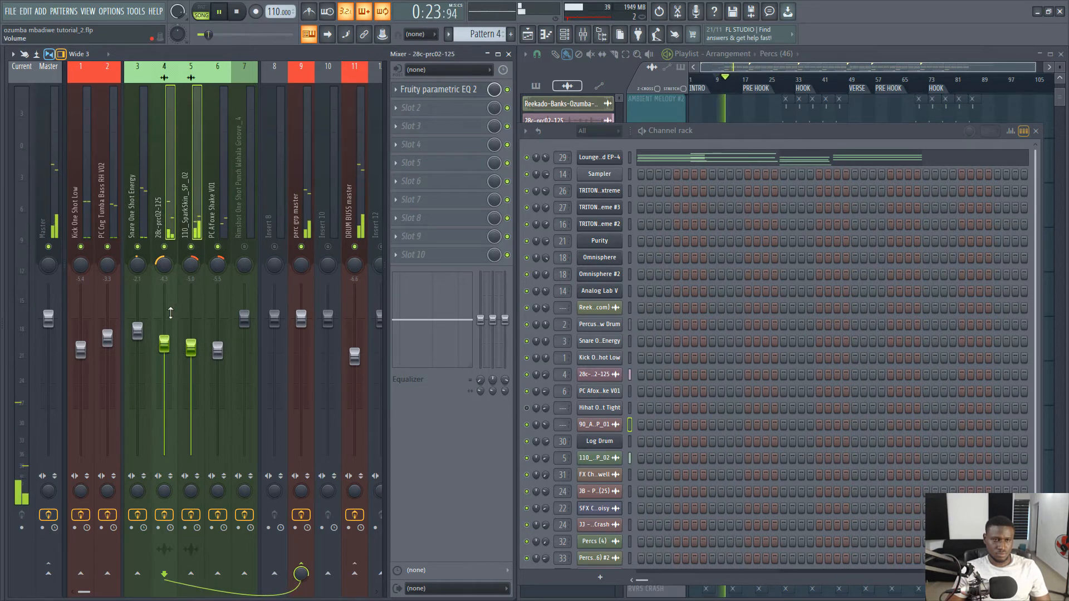
- Compare the beat with PC Cng Tumba Bass RH V02 muted and unmuted, and lower its volume to about -7.5 dB
left_click(113, 248)
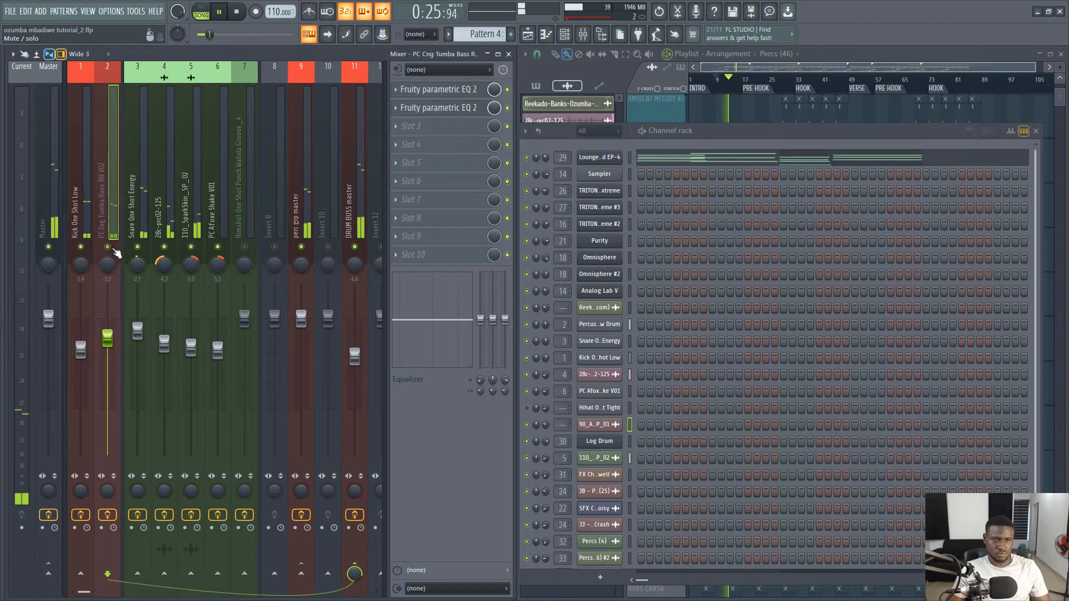
left_click(113, 248)
left_click_drag(108, 336, 108, 361)
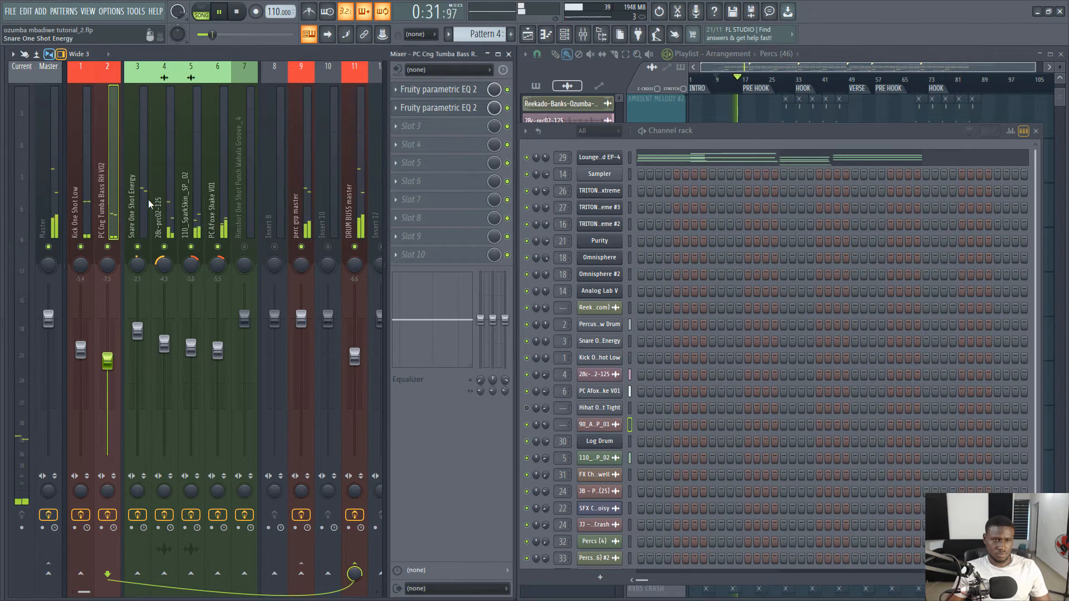
- Compare the beat with Snare One Shot Energy muted and unmuted, and lower its volume to about -6.4 dB
left_click(137, 247)
left_click(138, 248)
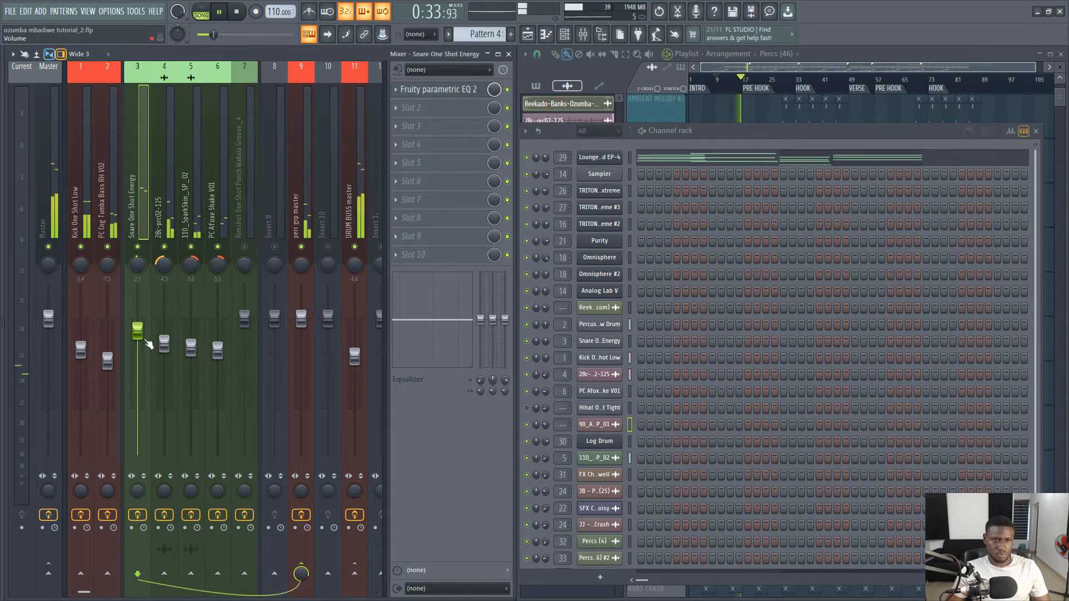
left_click_drag(138, 330, 138, 355)
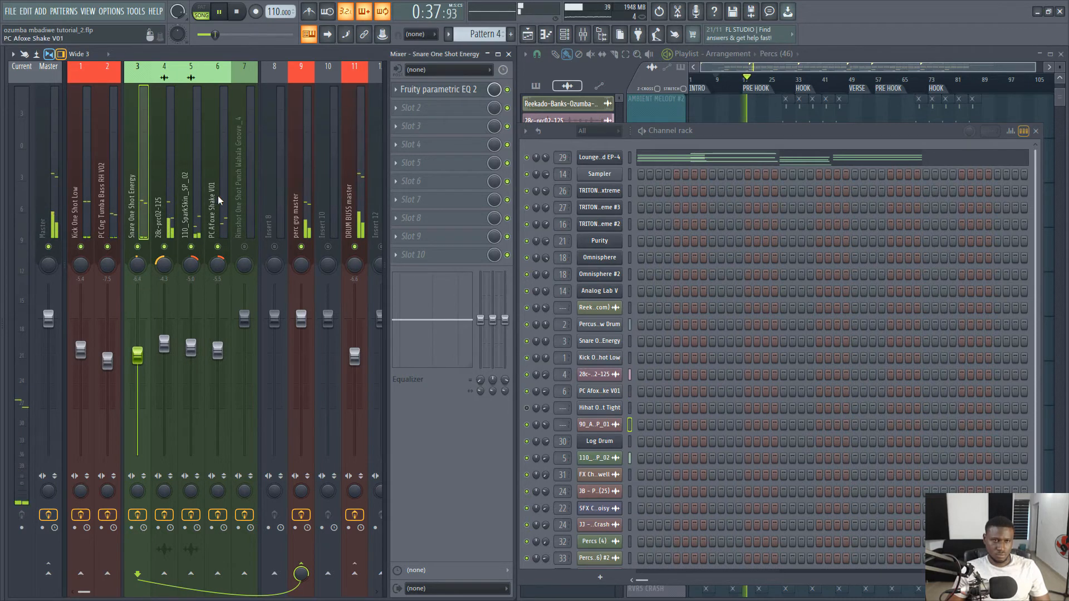
- Select the 110_SparkSkin_SP_02 and 28c-prc02-125 tracks together and lower their volumes slightly
left_click(195, 216)
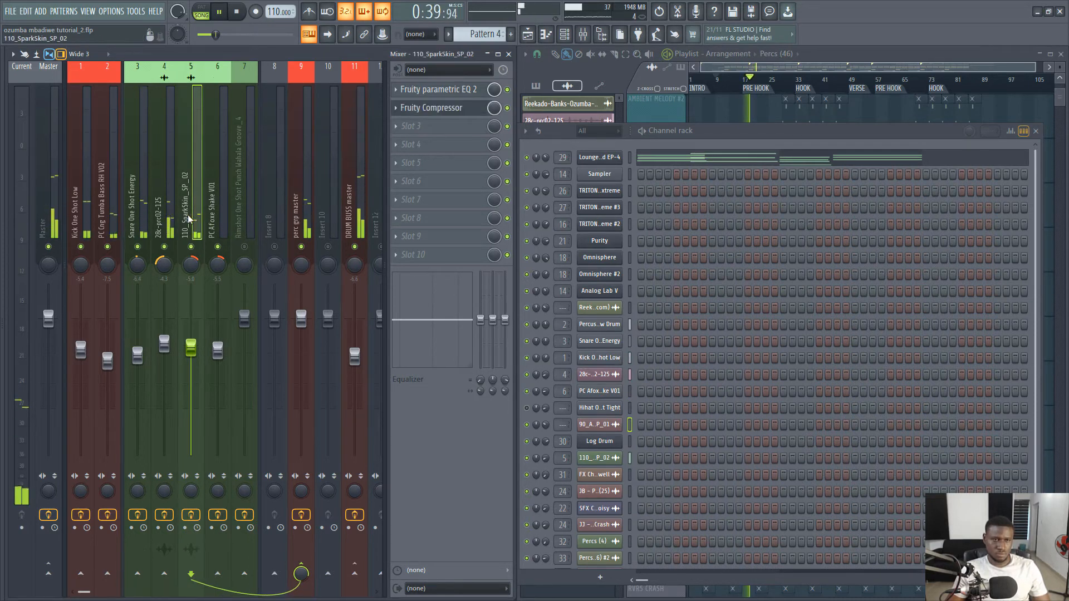
left_click(168, 226, "ctrl")
left_click_drag(165, 343, 164, 352)
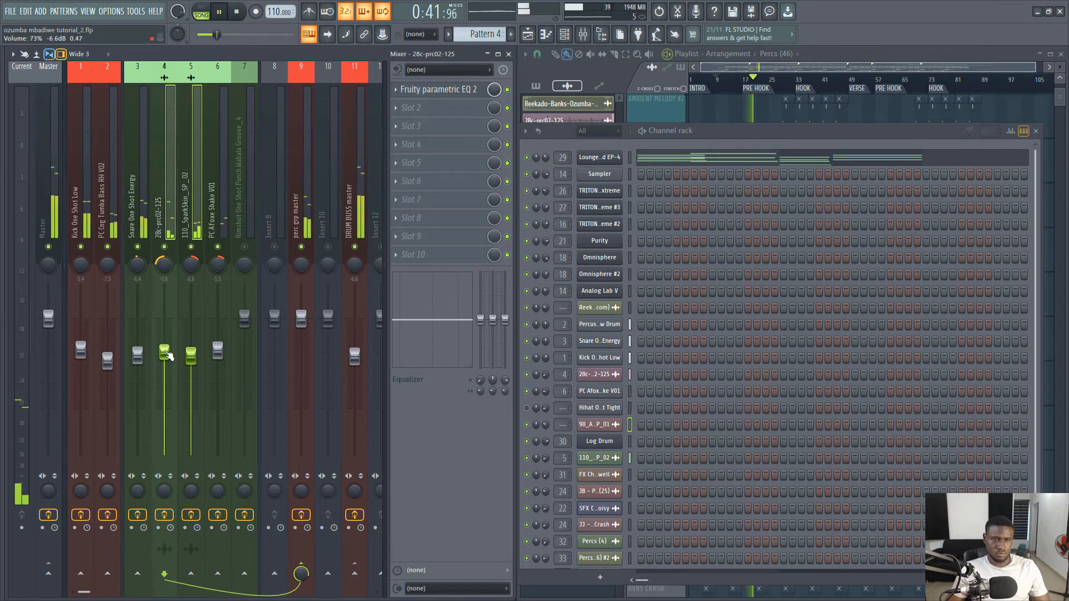
key("space")
- Pan 28c-prc02-125 to 33% left and 110_SparkSkin_SP_02 to 17% right, and lower both volumes a little further during playback
left_click(172, 209)
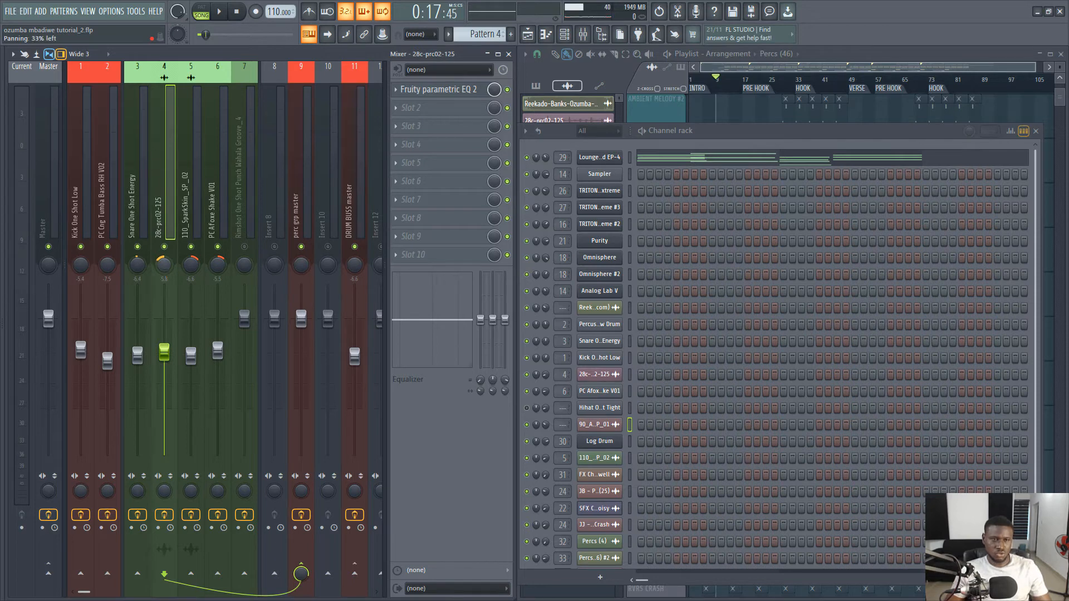
left_click(188, 265)
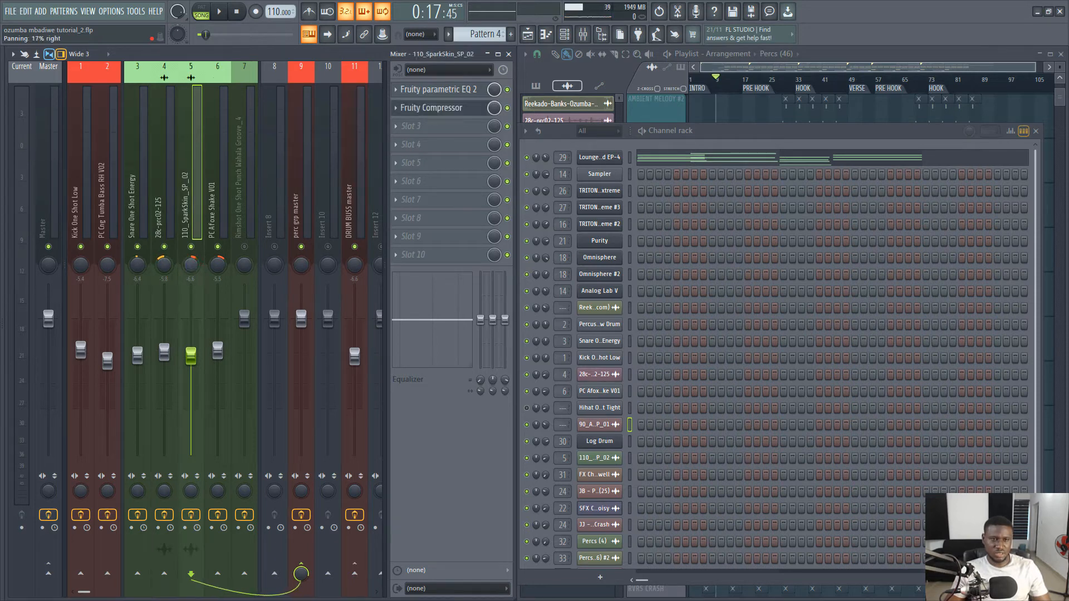
key("space")
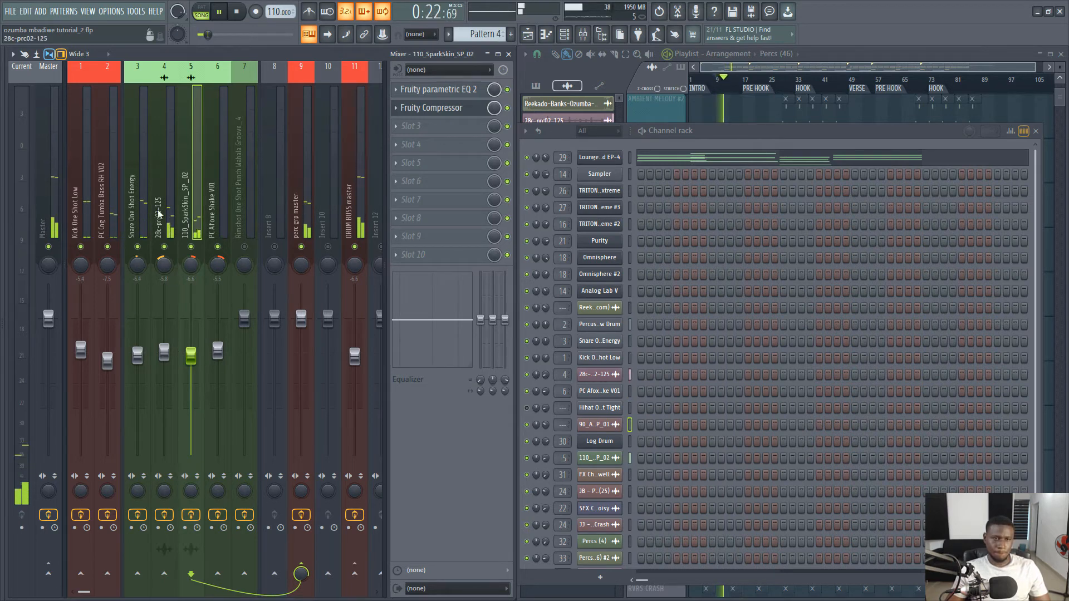
left_click(163, 318, "ctrl")
left_click_drag(166, 357, 167, 361)
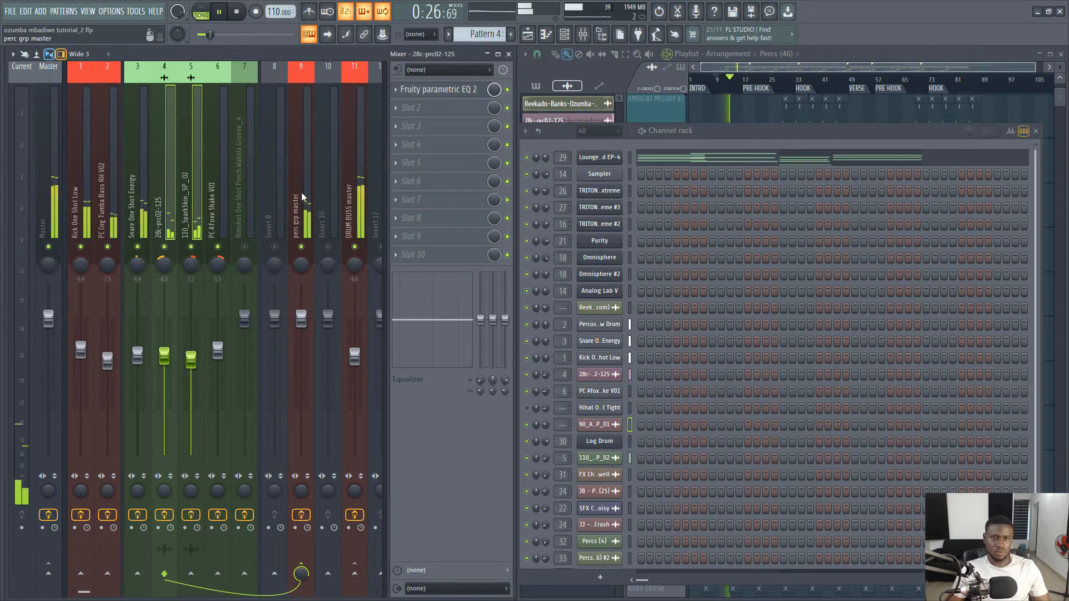
- Audition the DRUM BUSS master and insert Fruity Parametric EQ 2 in its second effect slot
left_click(351, 194)
key("space")
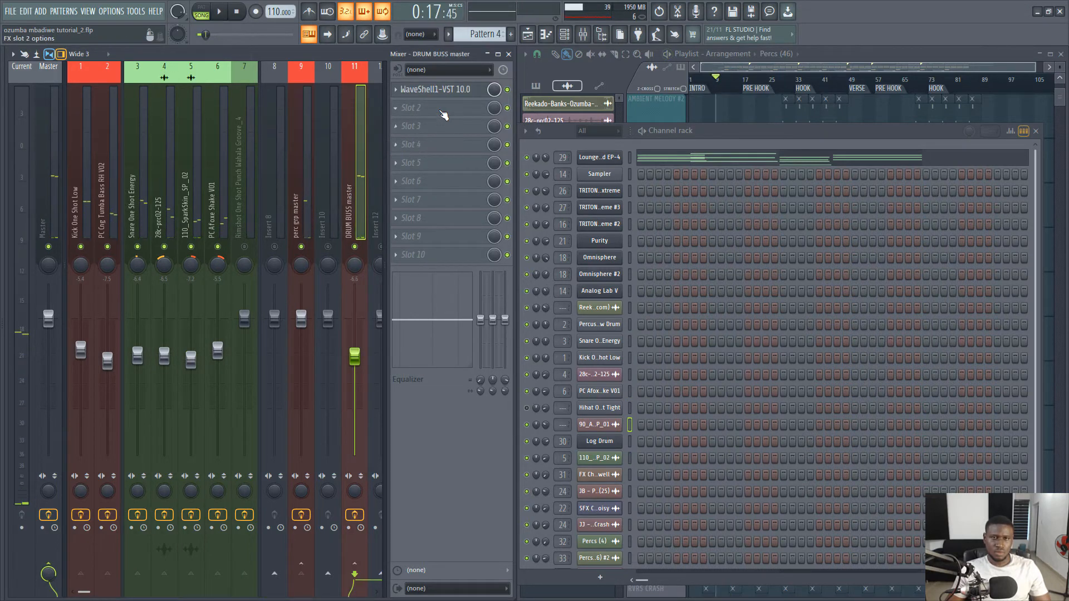
key("space")
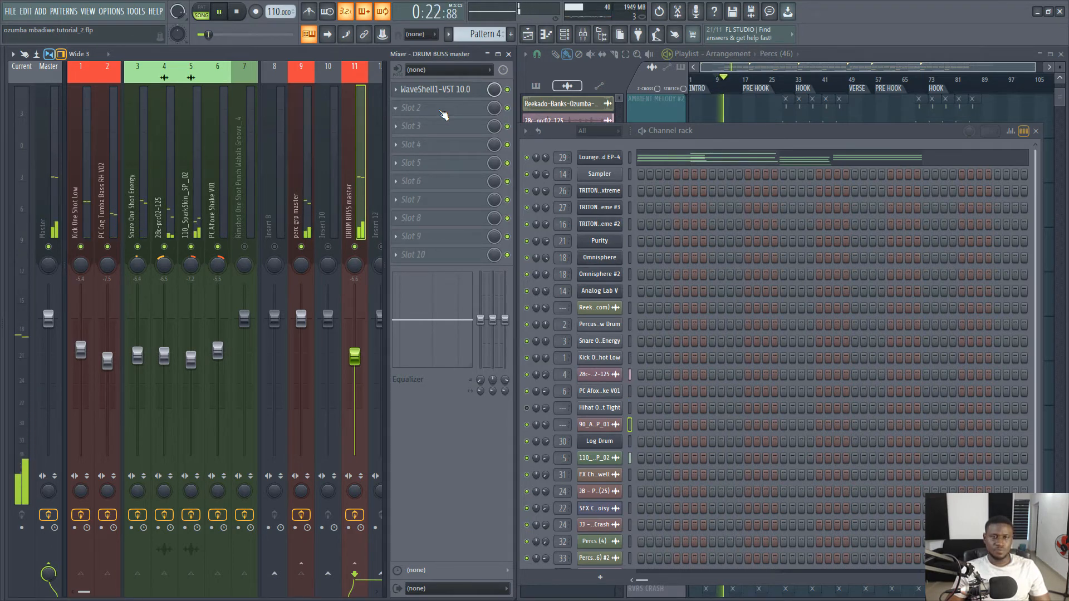
key("space")
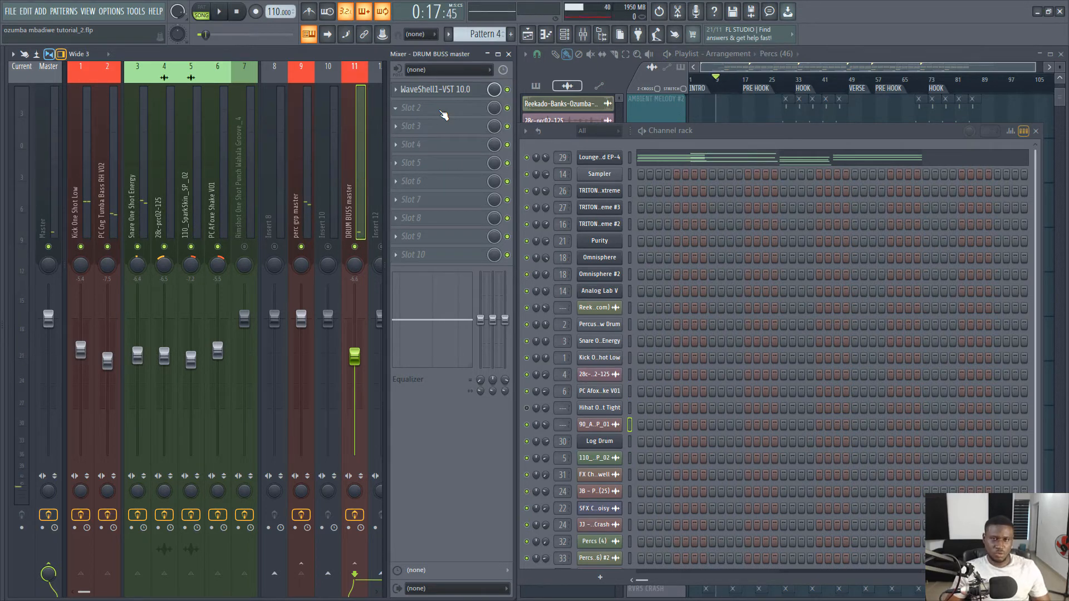
left_click(444, 114)
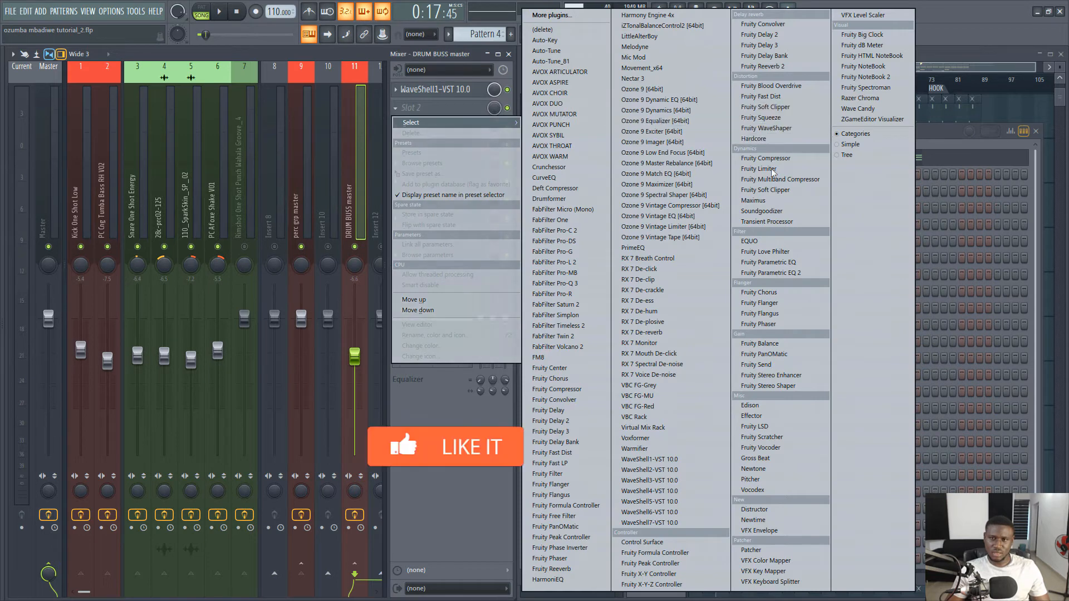
left_click(768, 273)
key("space")
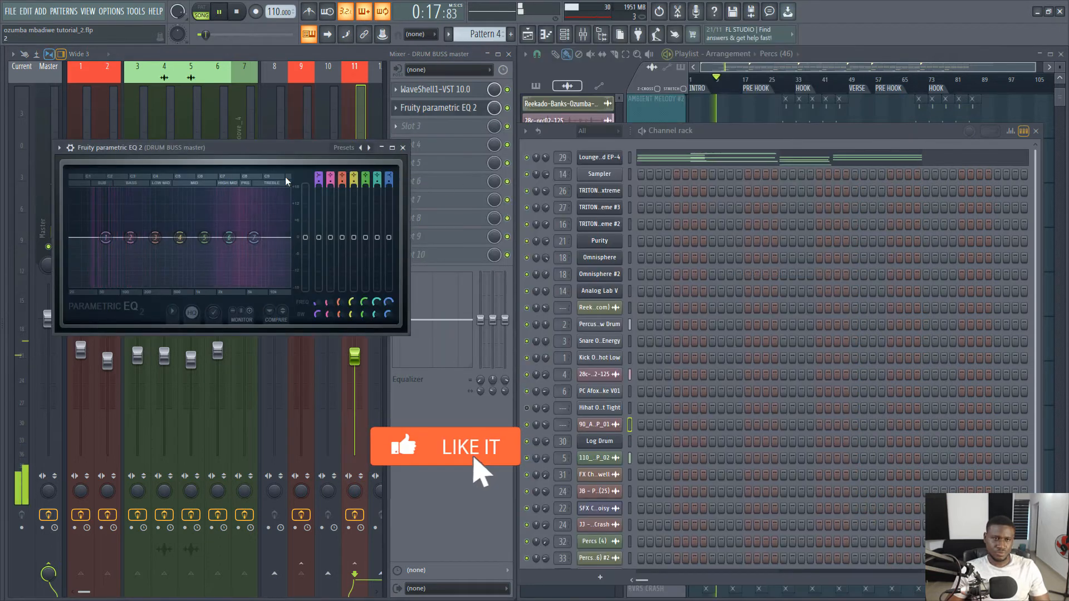
- Cut the lows and highs slightly with the first and last bands of the drum buss EQ, and replay the beat
left_click_drag(105, 243, 96, 245)
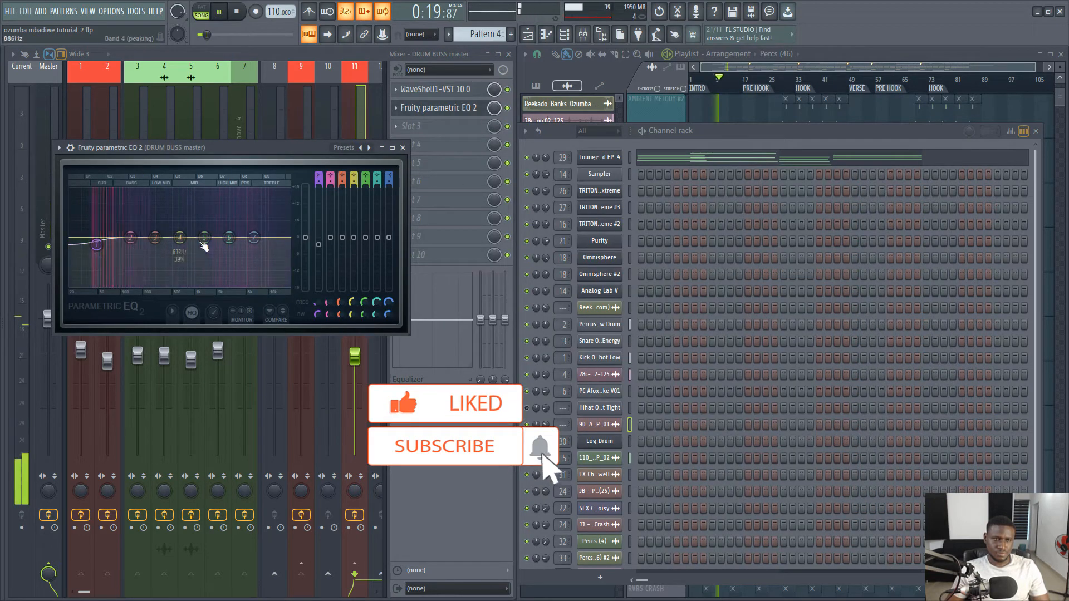
left_click_drag(254, 238, 254, 242)
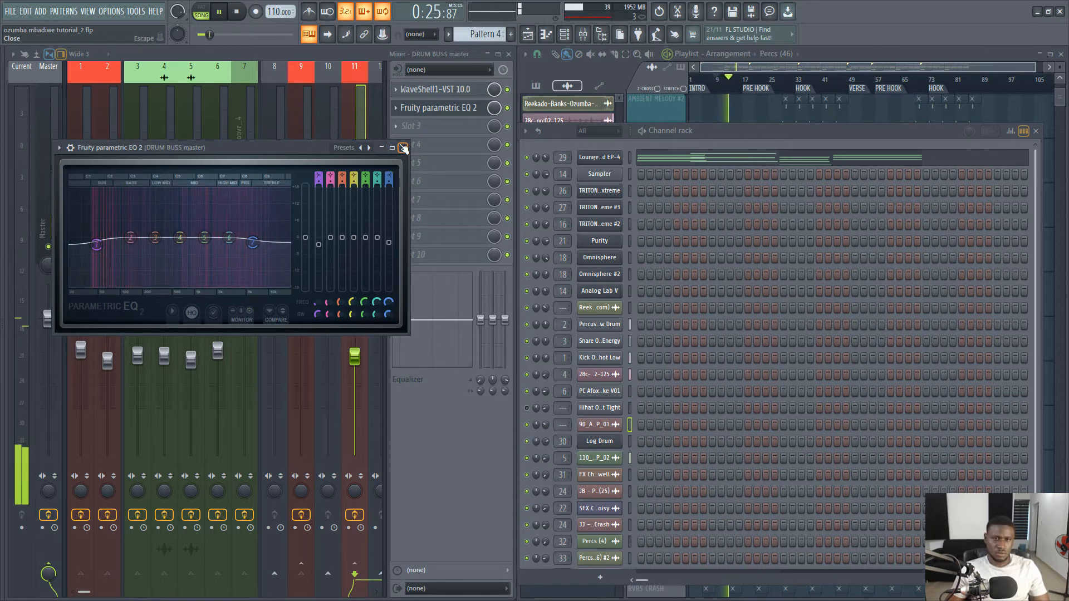
left_click(404, 148)
key("space")
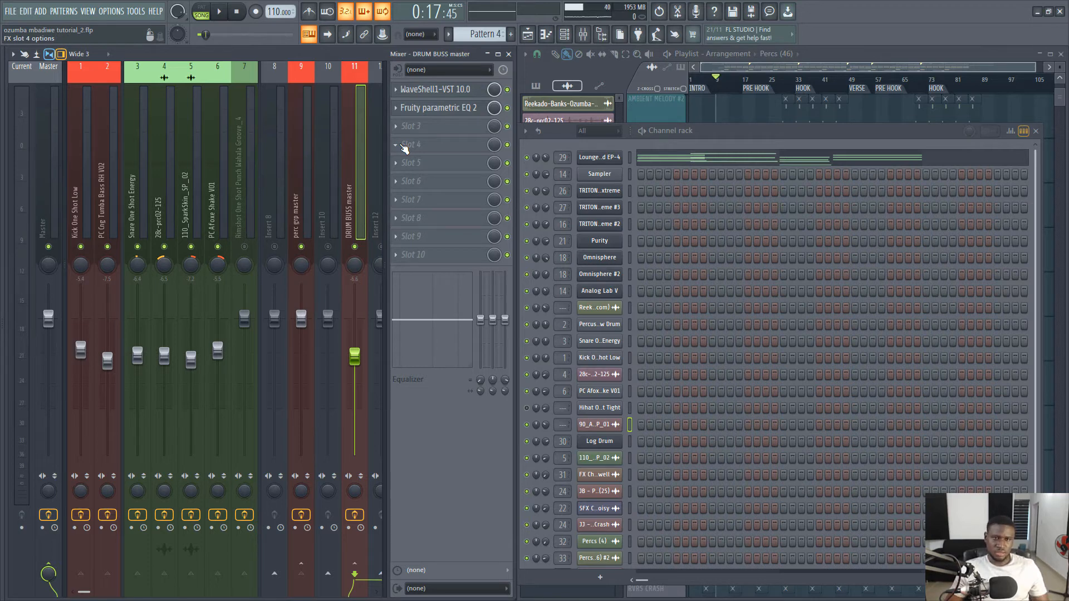
key("space")
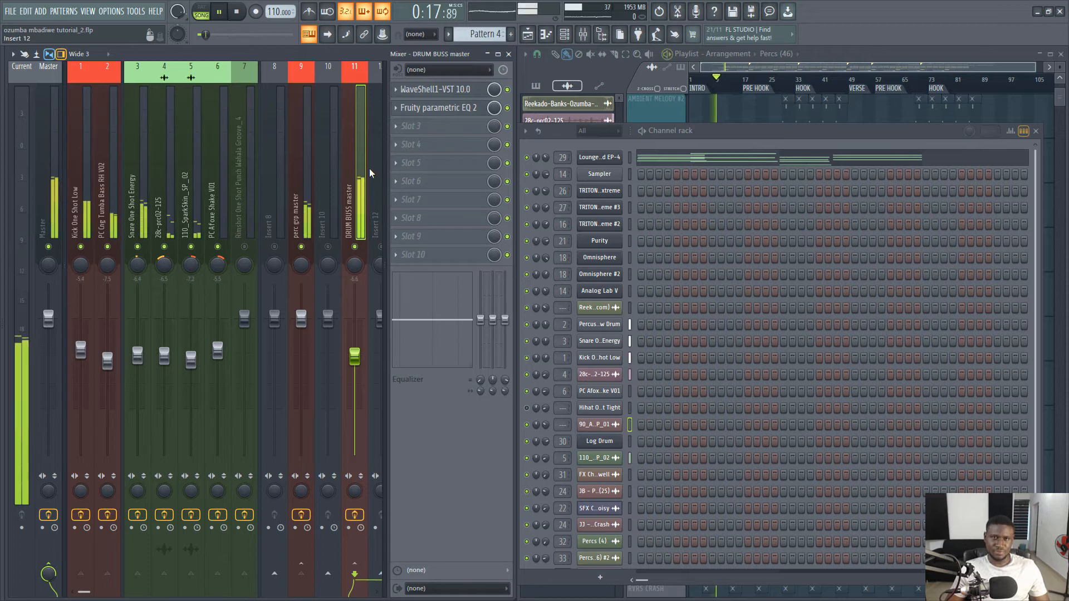
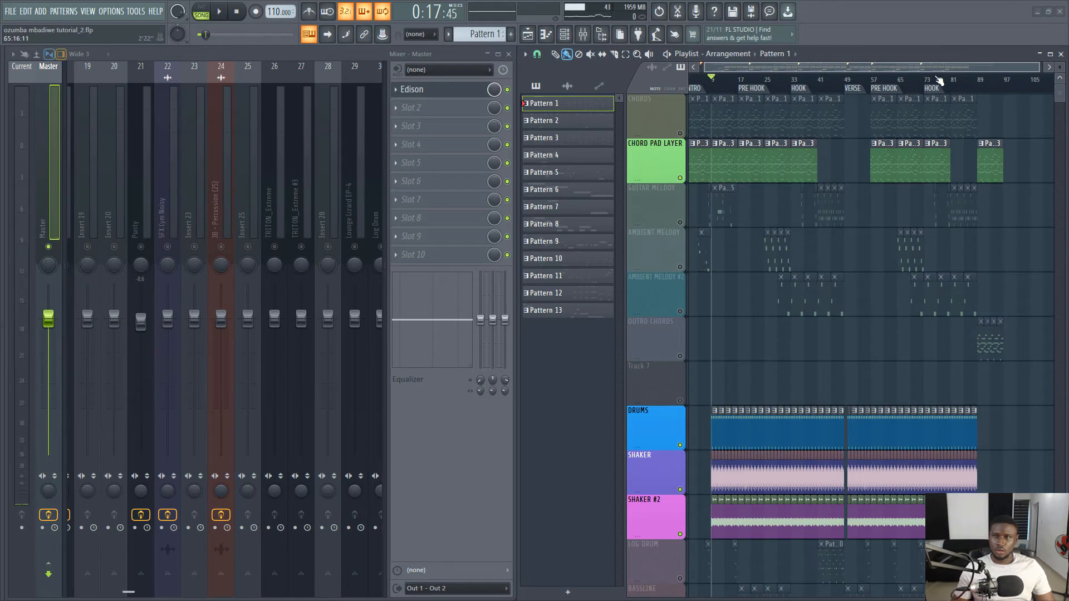
- Unmute the CHORDS playlist track, mute CHORD PAD LAYER, and play the chords with the drums from bar 9
left_click_drag(1057, 68, 1057, 78)
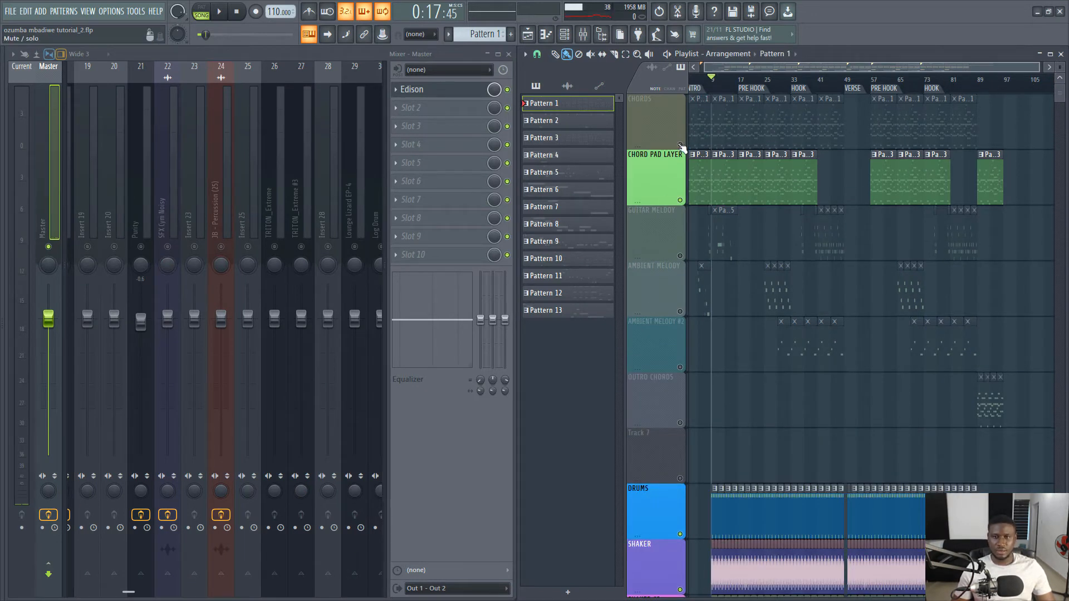
left_click(680, 145)
left_click(680, 200)
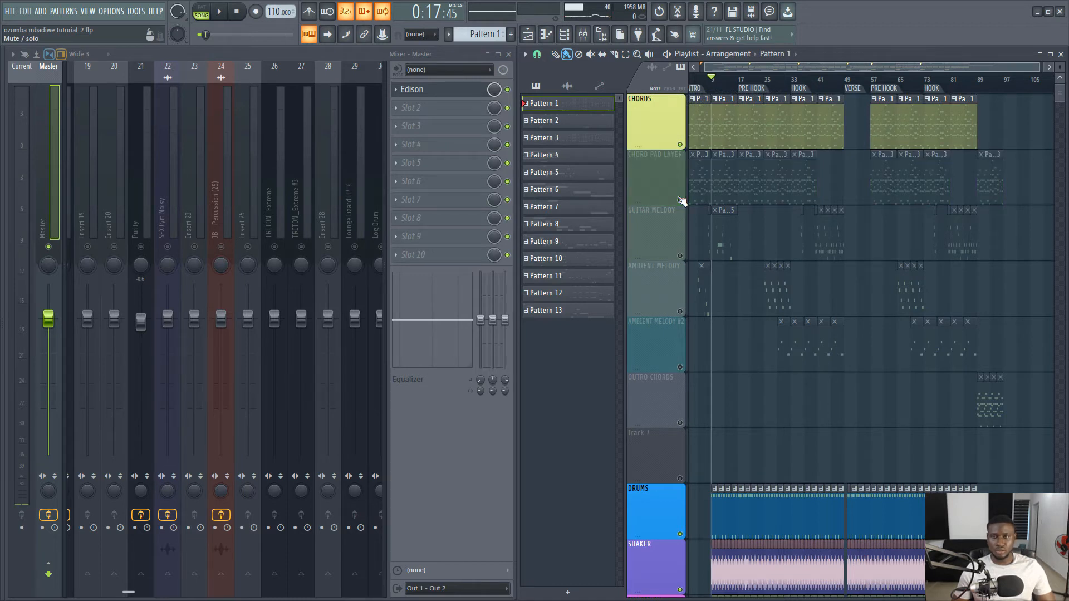
mouse_move(721, 88)
left_mouse_down()
mouse_move(696, 89)
mouse_move(722, 94)
left_mouse_up()
scroll(709, 93, "up", 4)
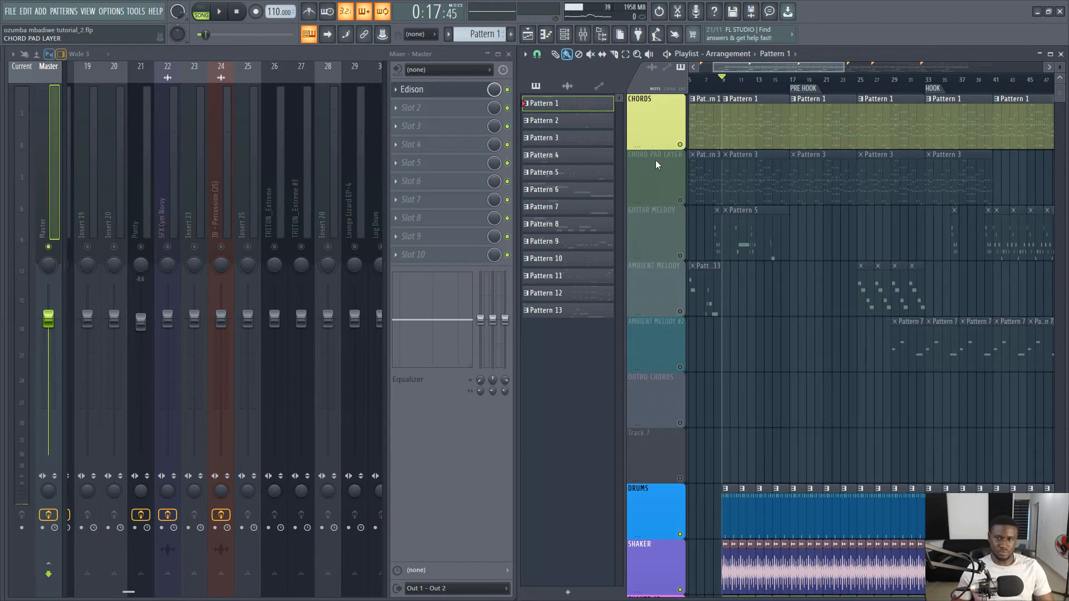
key("space")
scroll(814, 237, "down", 1)
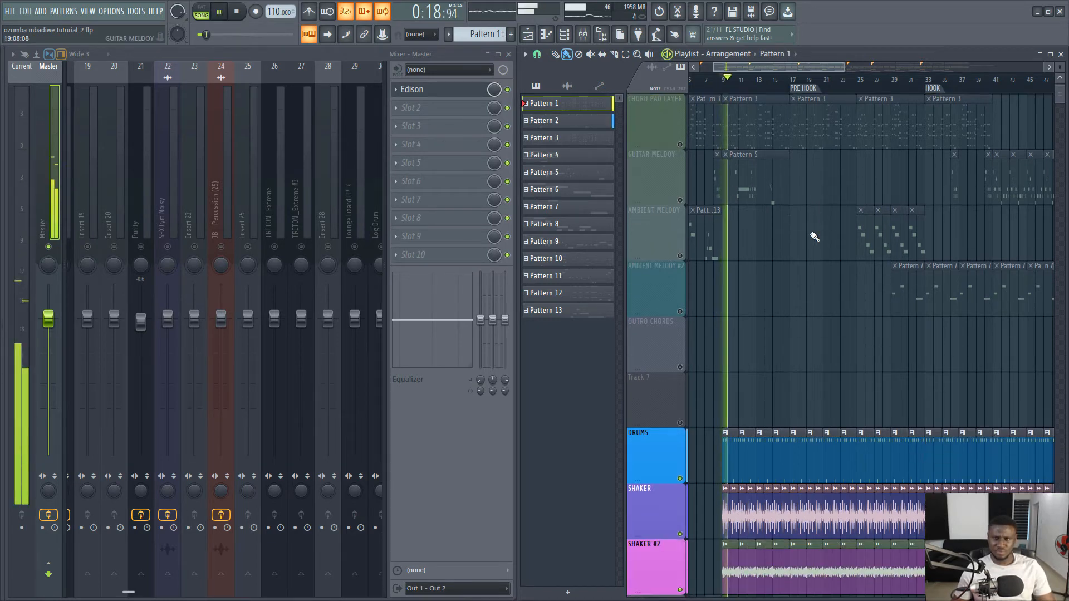
scroll(813, 238, "up", 1)
key("space")
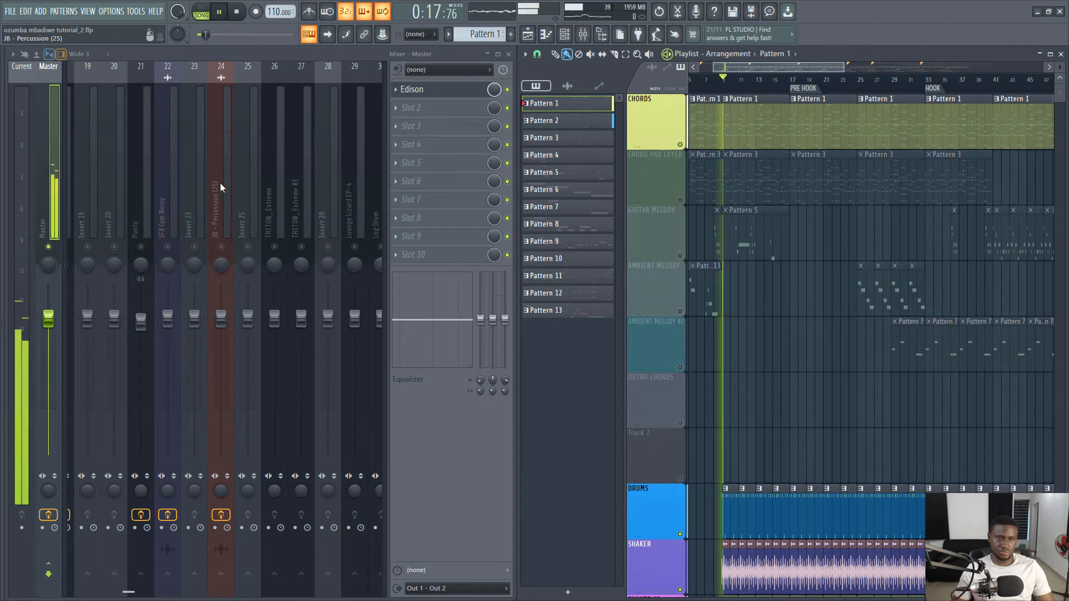
- Set the Analog Lab V mixer track's volume to about -4.8 dB while listening against the drums
scroll(220, 183, "left", 6)
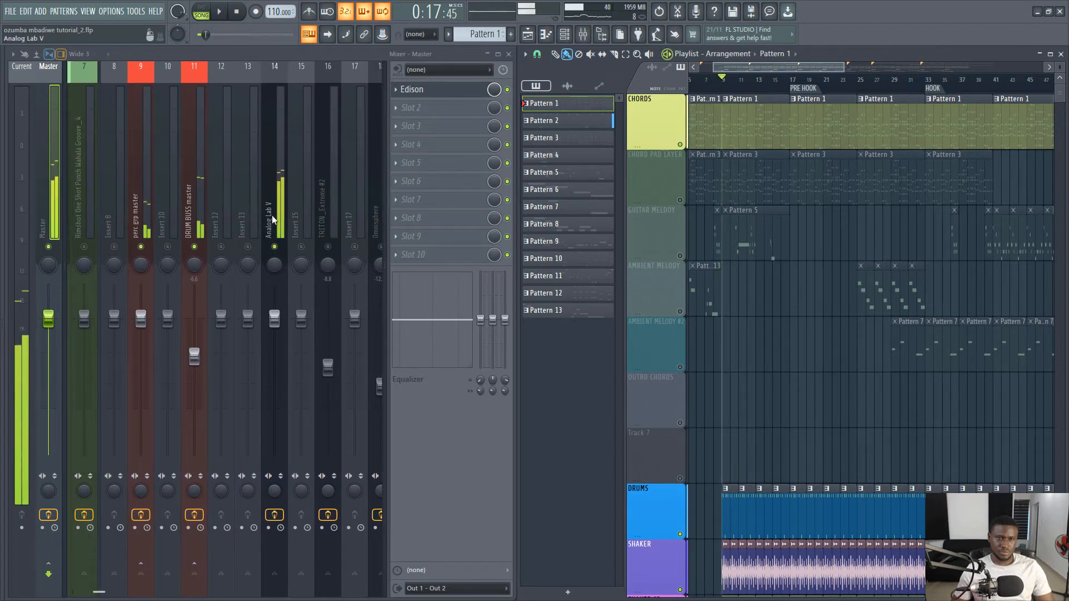
left_click(273, 219)
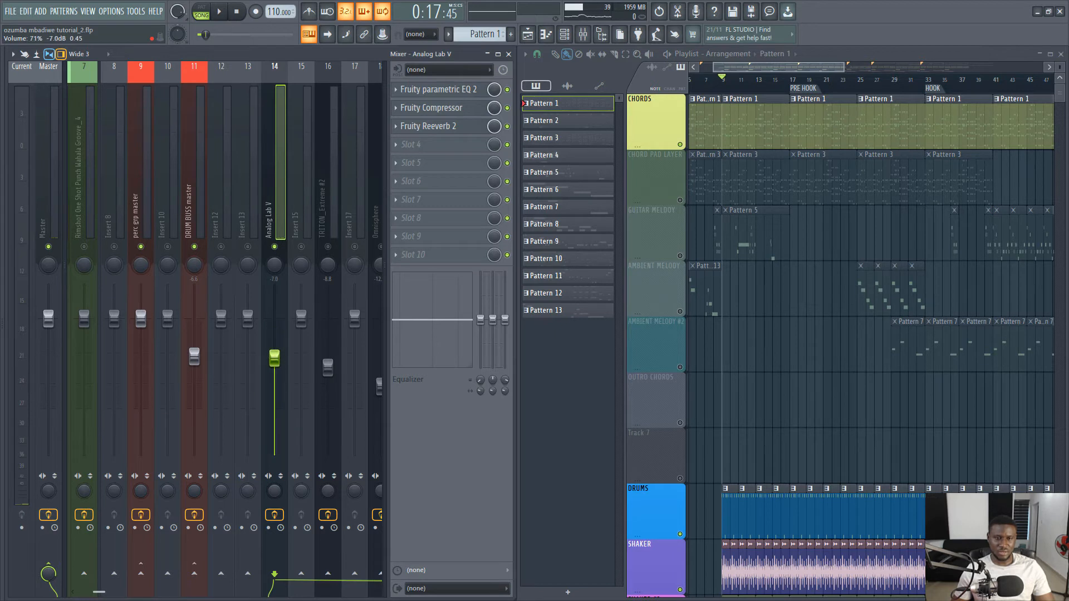
key("space")
mouse_move(274, 358)
left_mouse_down()
mouse_move(274, 369)
mouse_move(274, 347)
left_mouse_up()
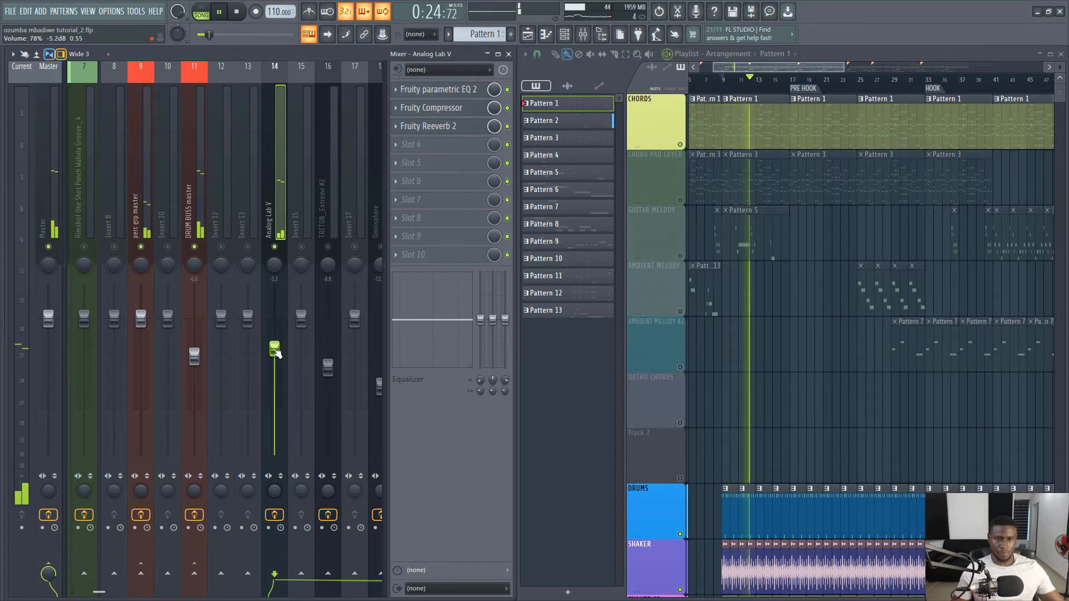
left_click_drag(274, 348, 275, 345)
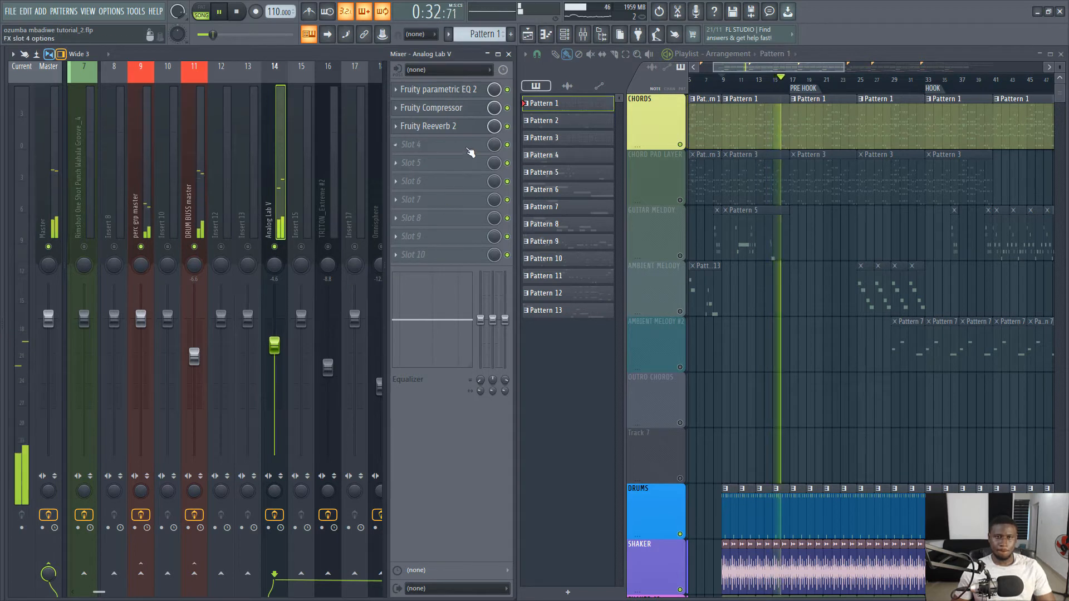
key("space")
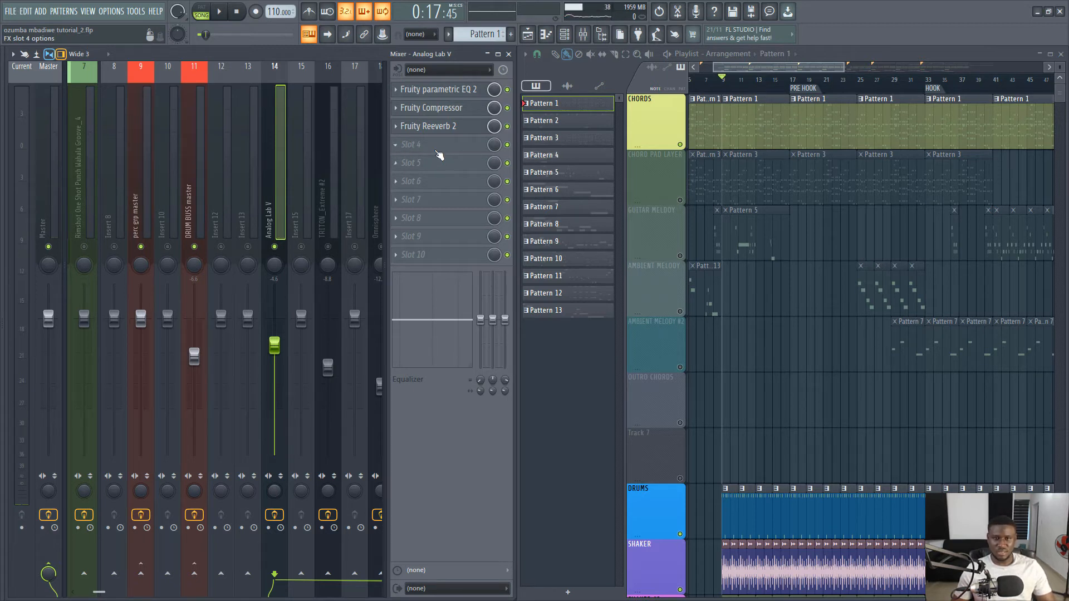
- Insert Fruity Parametric EQ 2 in slot 4 of Analog Lab V, roll off the lows with band 1 near 64 Hz, and audition it
left_click(433, 149)
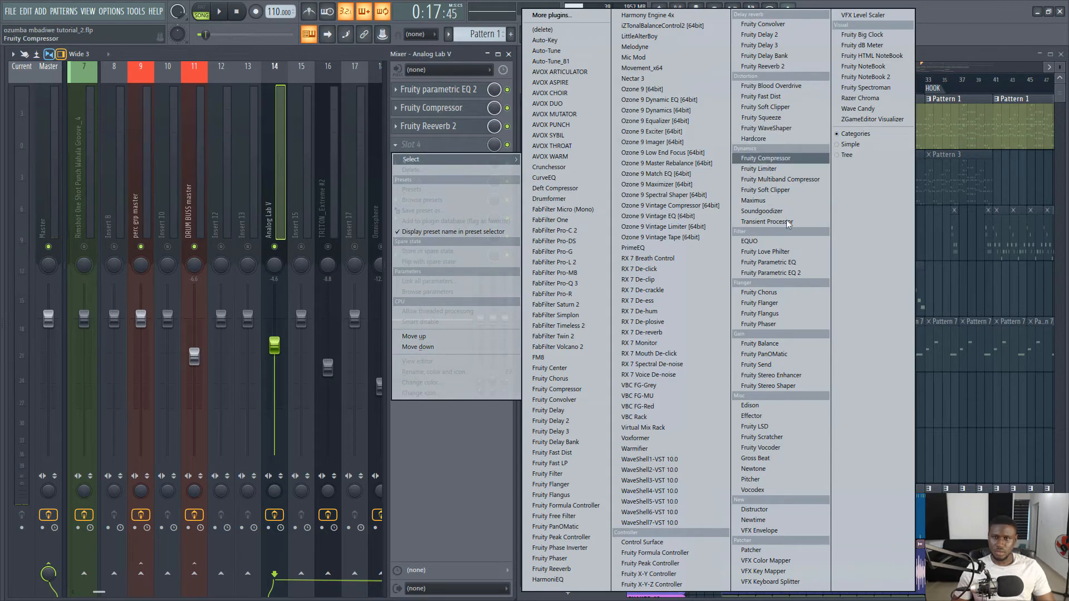
left_click(771, 273)
key("space")
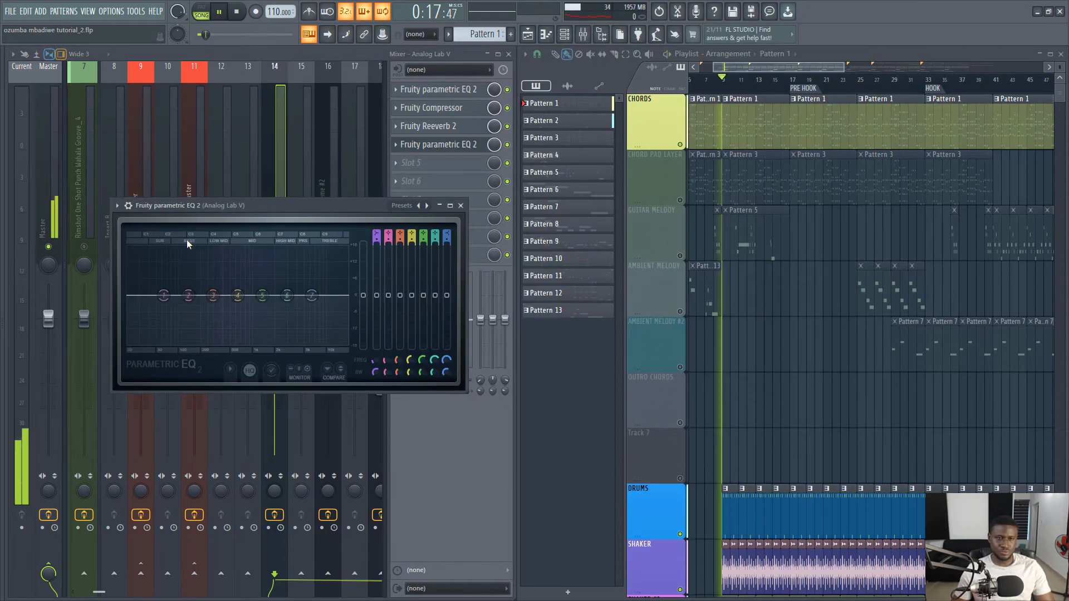
left_click_drag(163, 295, 166, 345)
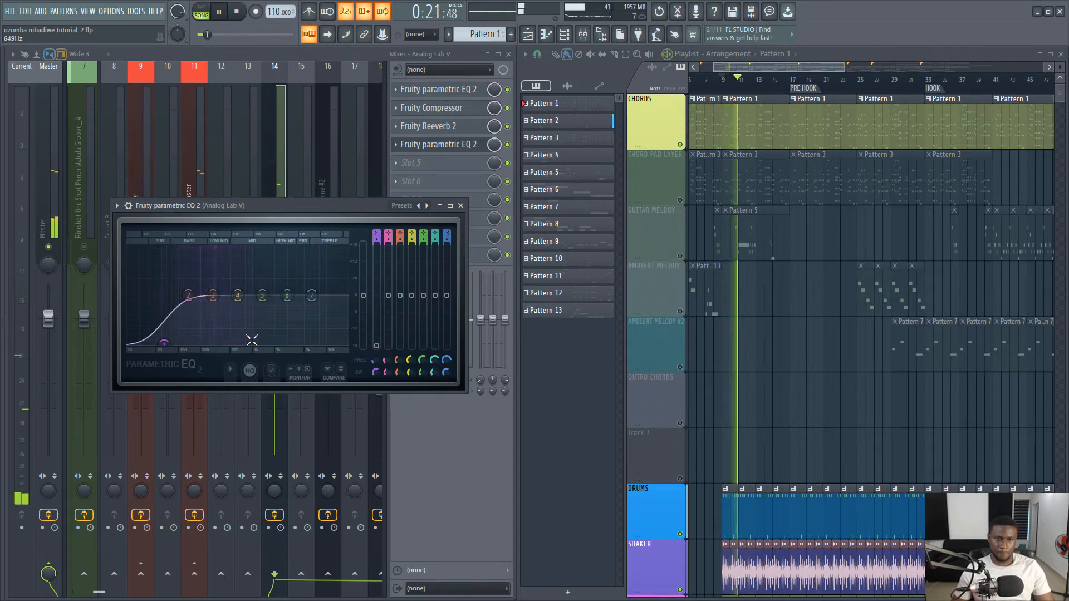
mouse_move(164, 345)
left_mouse_down()
mouse_move(177, 342)
mouse_move(165, 343)
left_mouse_up()
key("space")
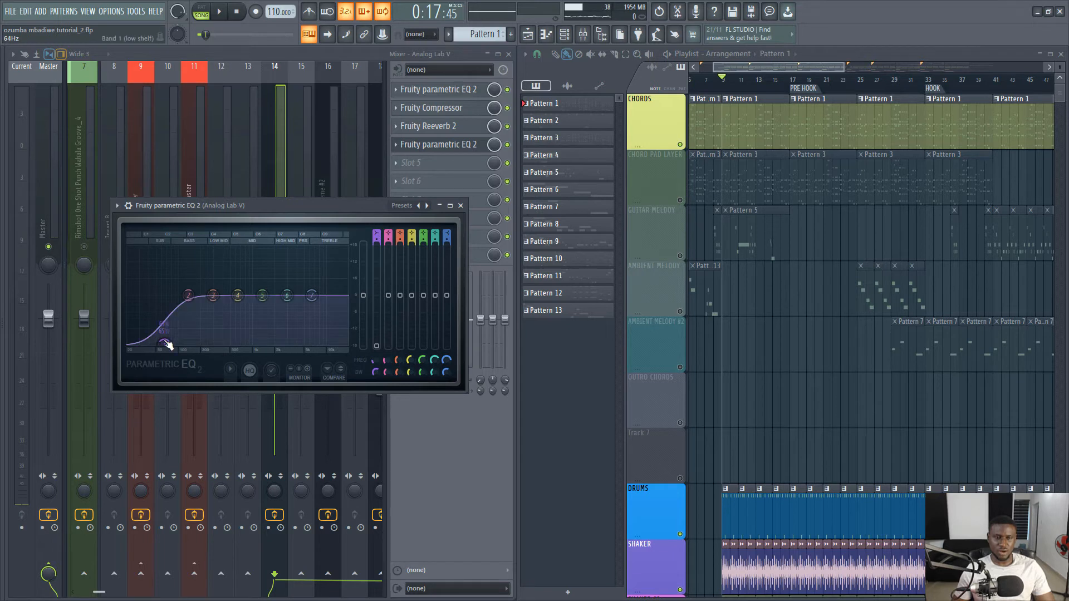
key("space")
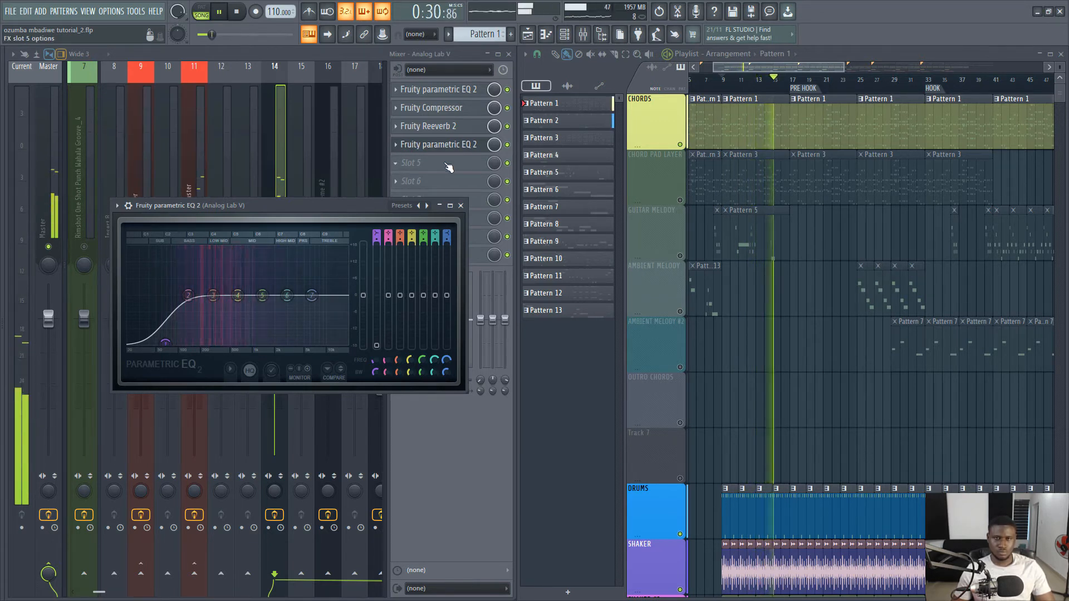
key("space")
- Boost band 7 by about 3.3 dB near 6.2 kHz and raise band 6 slightly in the Analog Lab V EQ
left_click_drag(355, 205, 346, 273)
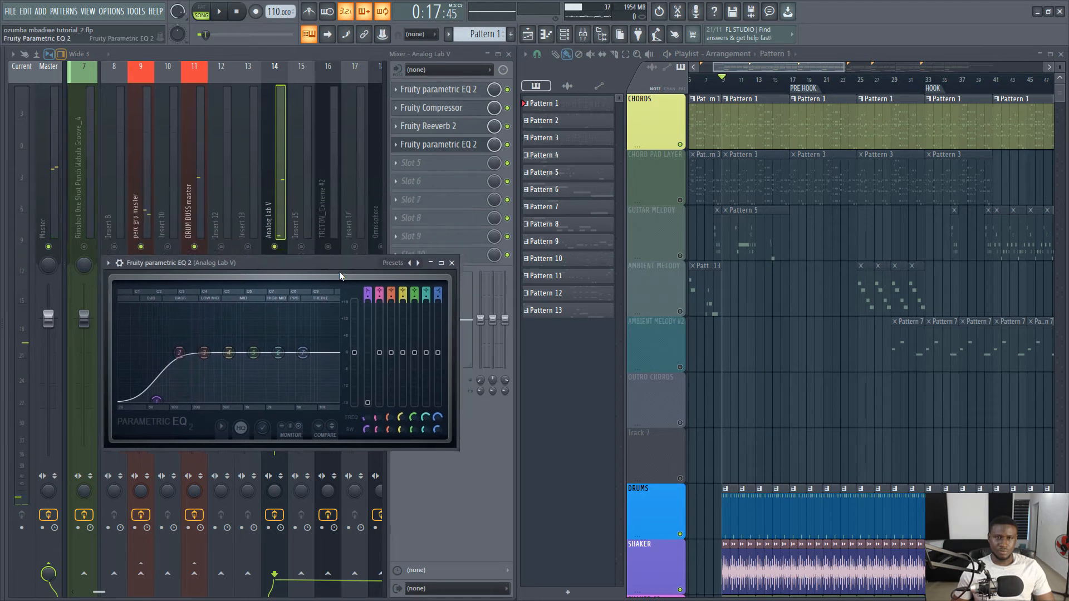
left_click_drag(299, 366, 301, 353)
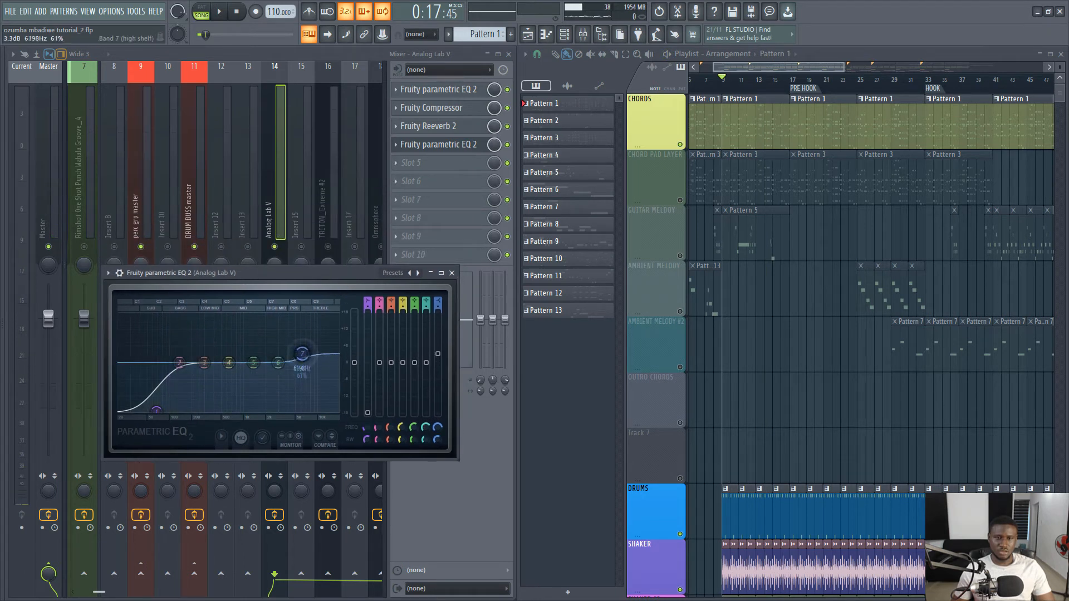
key("space")
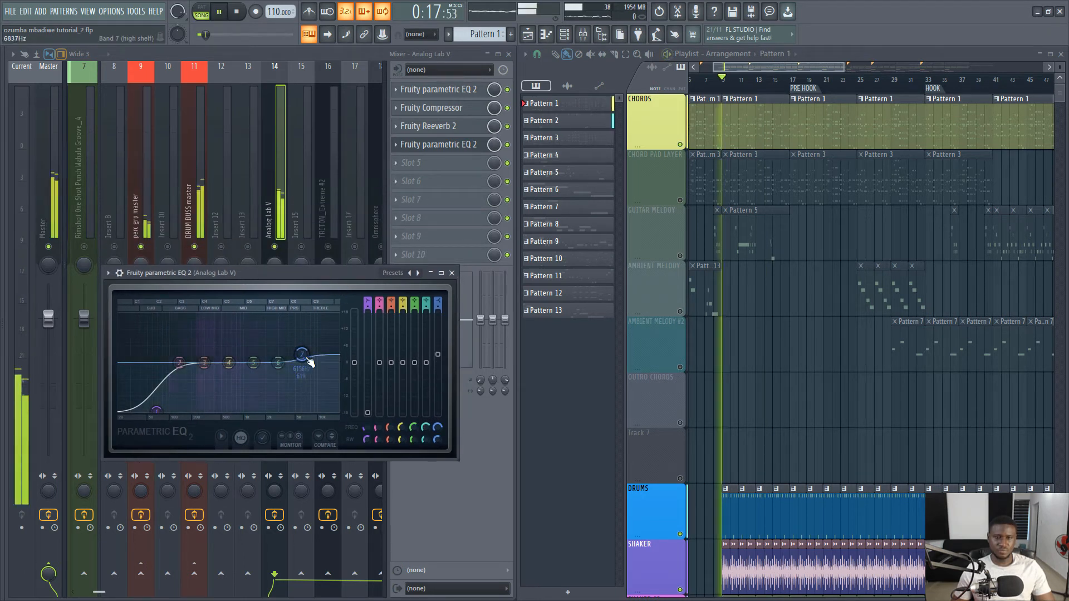
left_click_drag(278, 363, 278, 357)
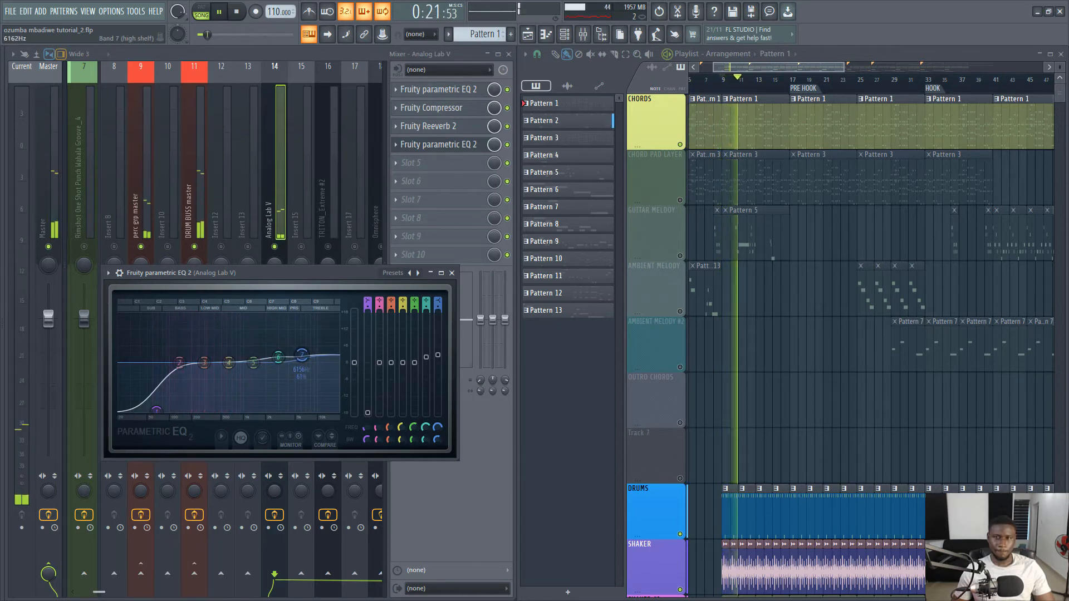
left_click(270, 173)
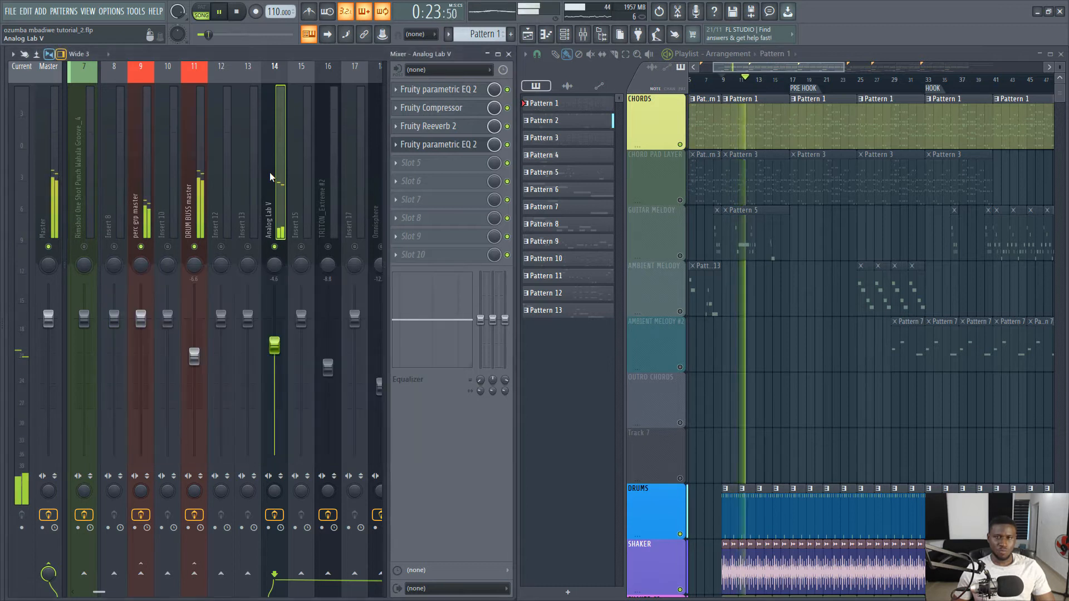
- Pan the Analog Lab V track 20% left and play the section again
key("space")
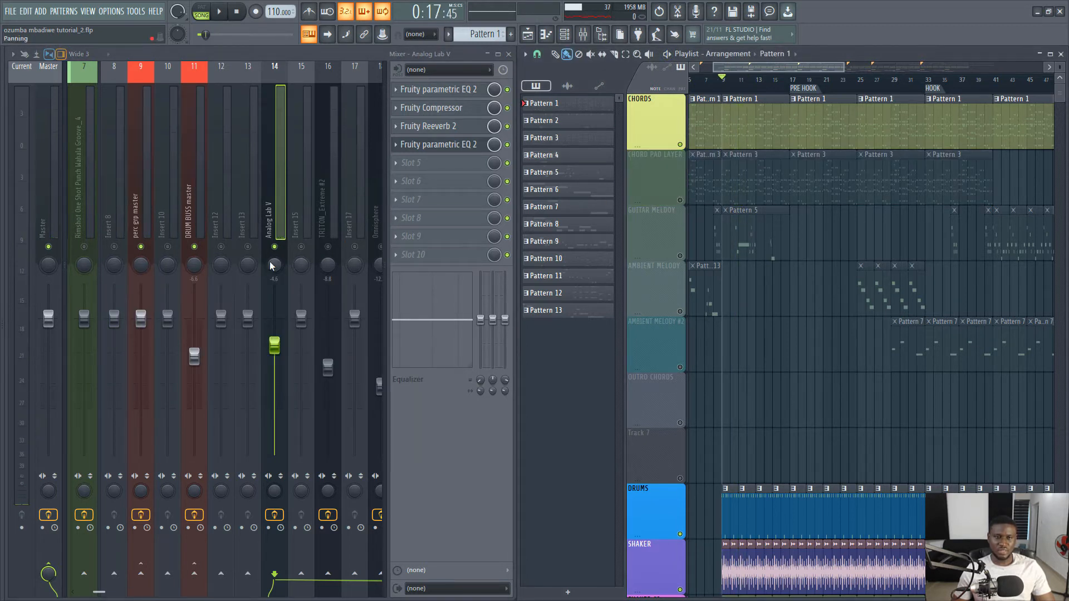
left_click_drag(272, 266, 272, 279)
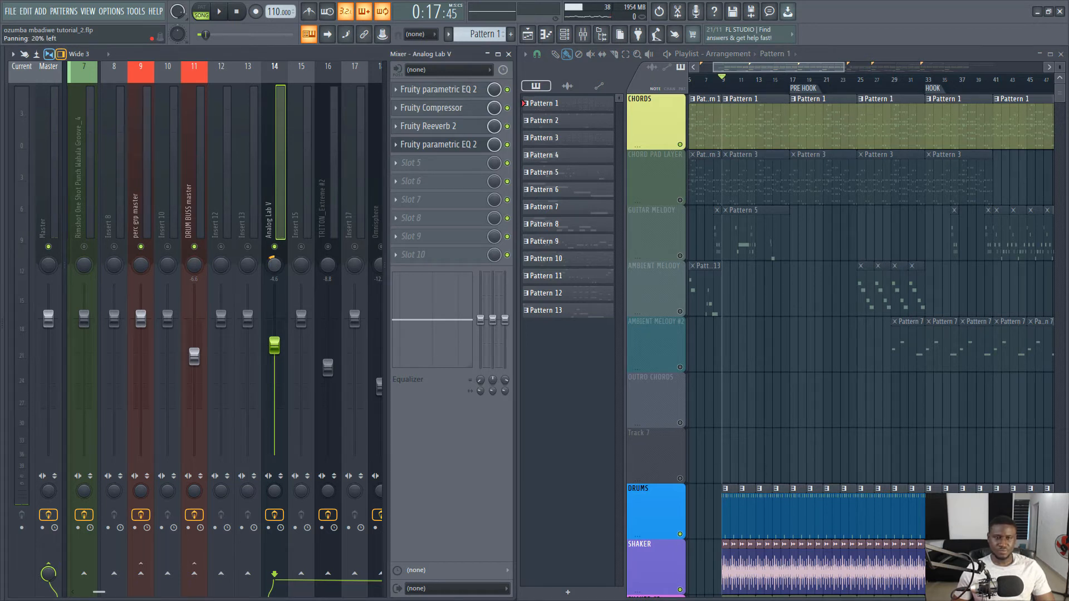
key("space")
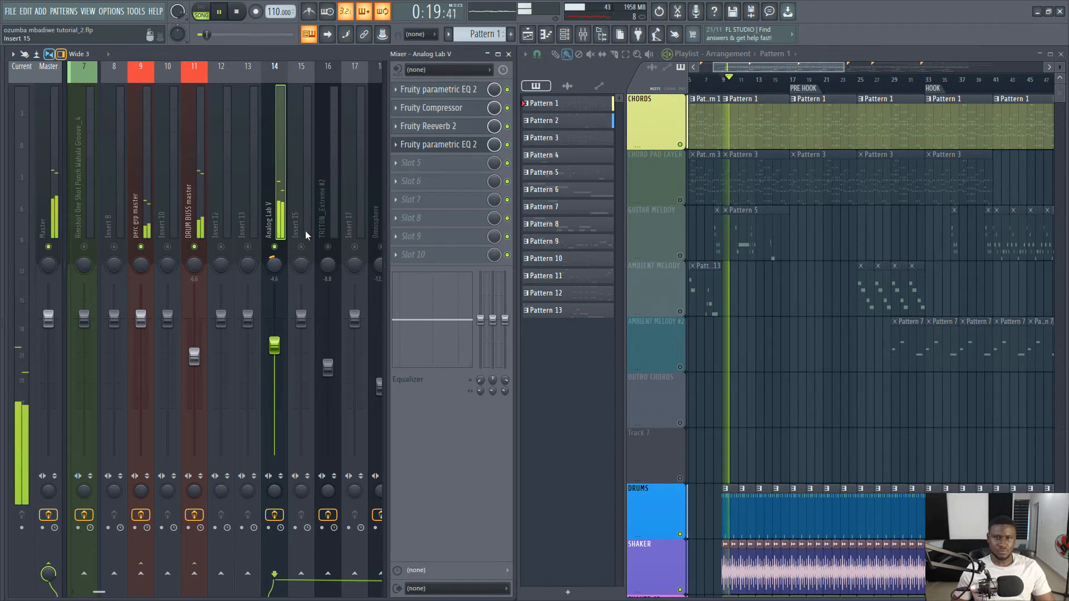
- Unmute the CHORD PAD LAYER playlist track and play the arrangement briefly to hear the layer
key("space")
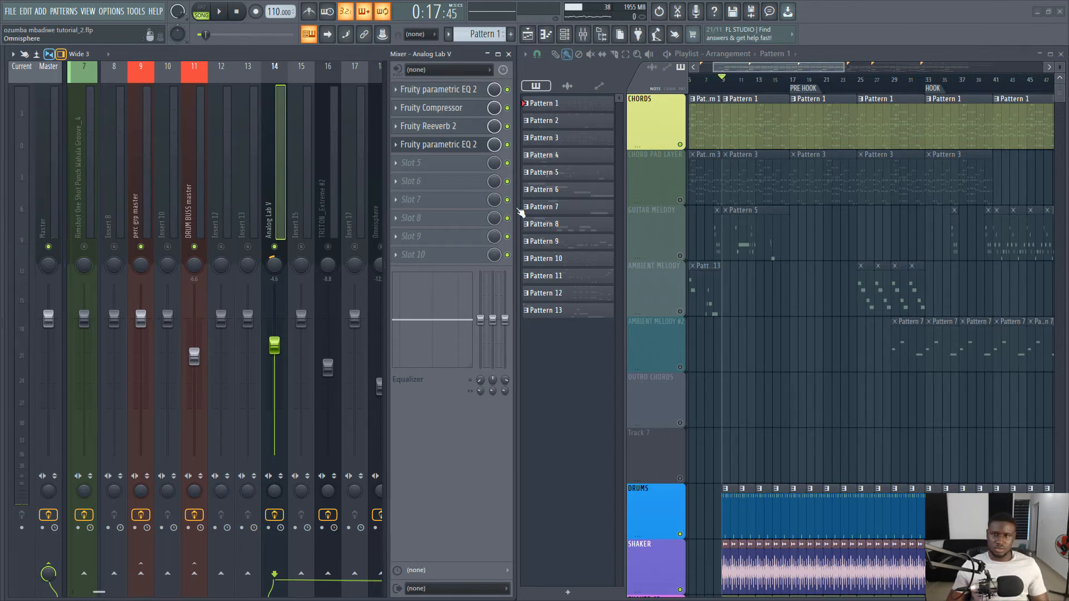
left_click(681, 201)
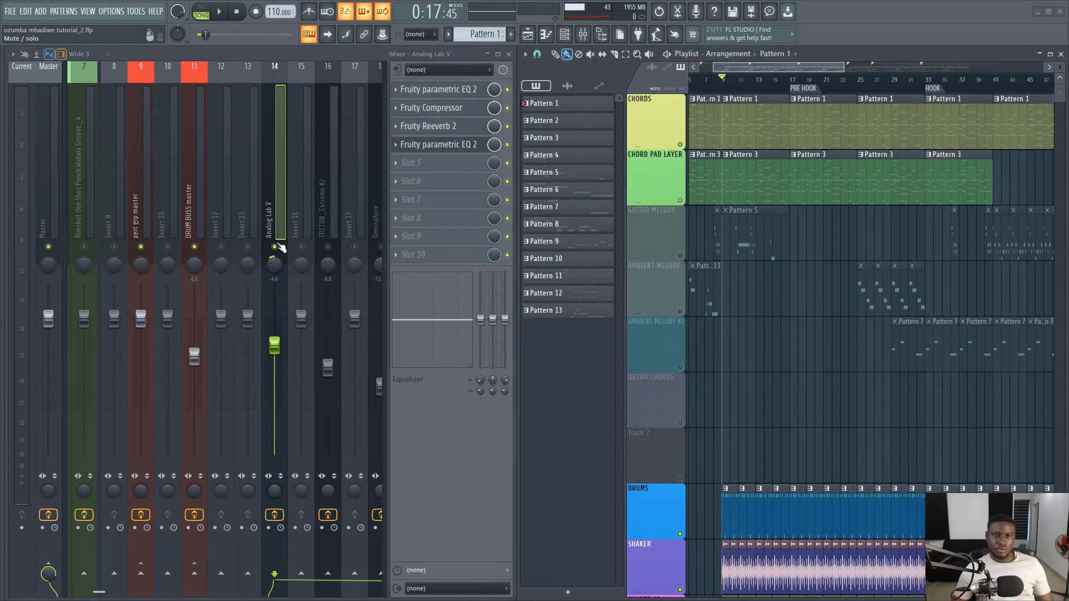
left_click(302, 230)
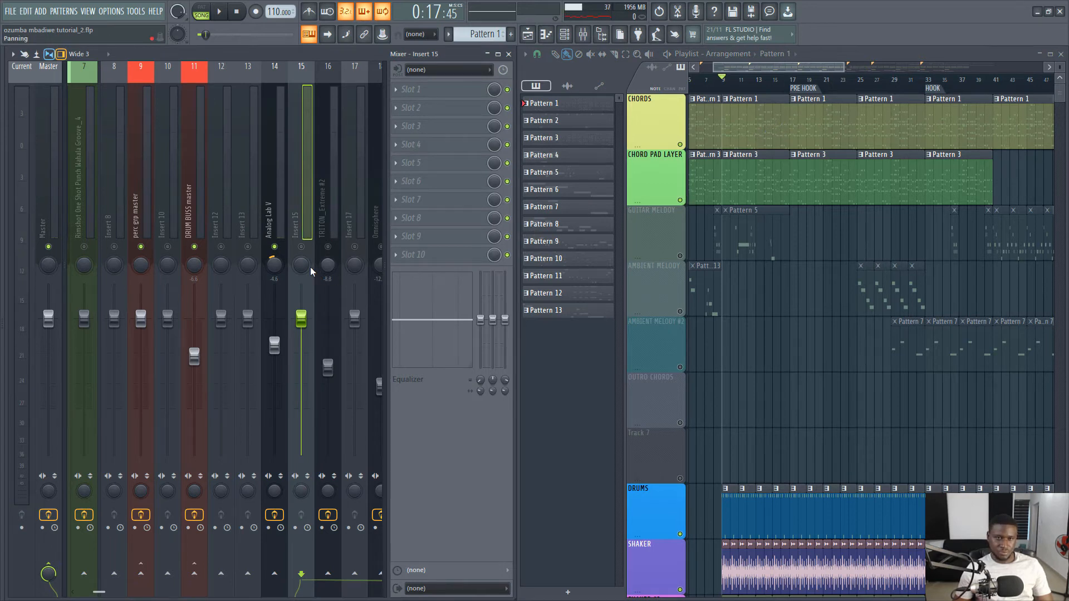
key("space")
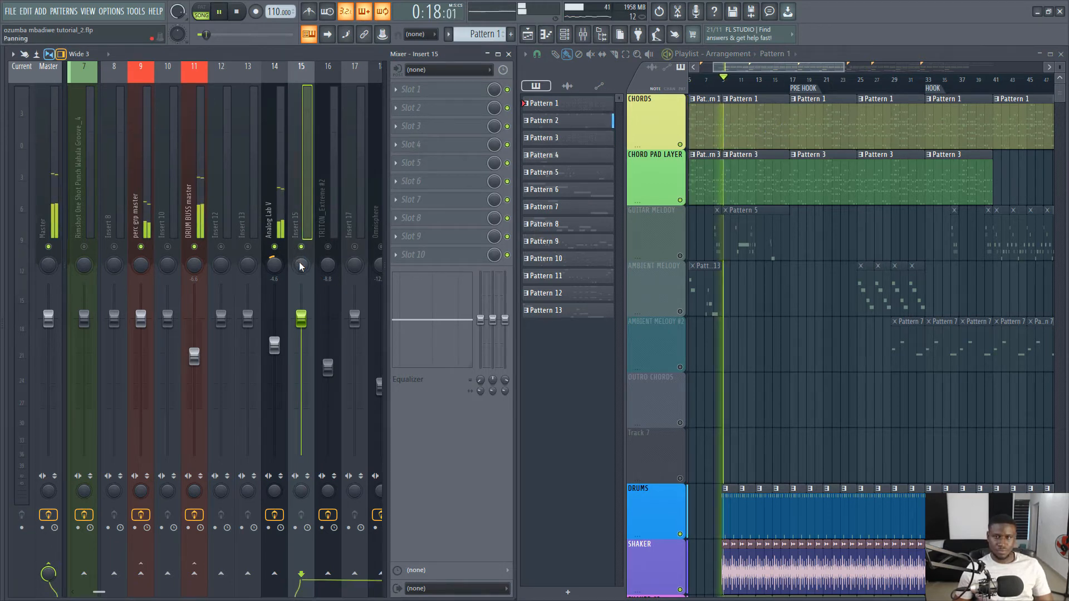
key("space")
- Move the TRITON_Extreme mixer track from insert 26 to insert 15, directly beside Analog Lab V
scroll(297, 212, "right", 9)
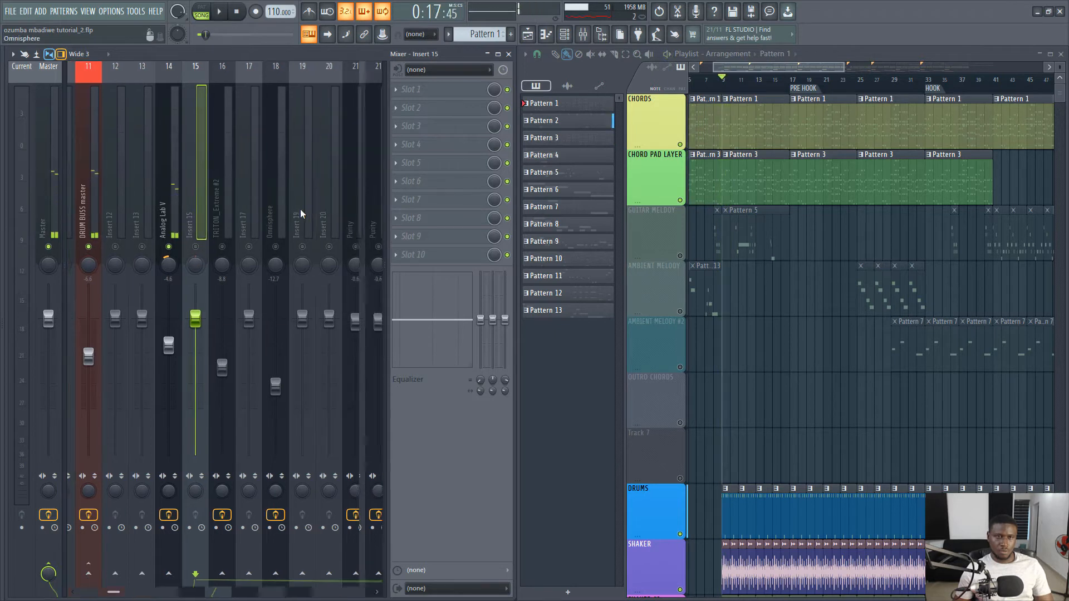
scroll(292, 215, "right", 3)
left_click(280, 233)
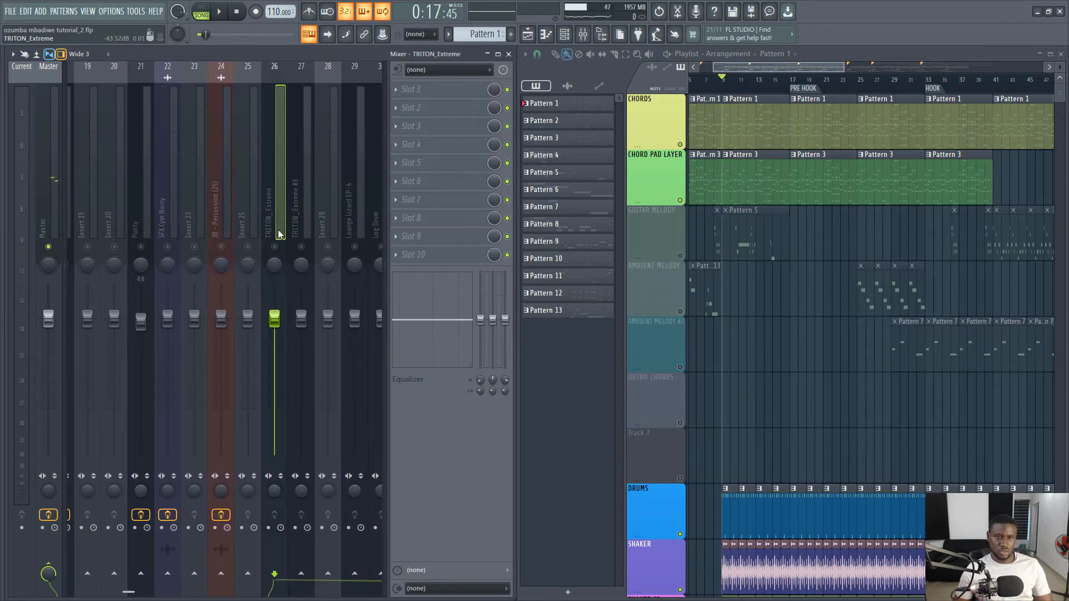
scroll(279, 229, "left", 12)
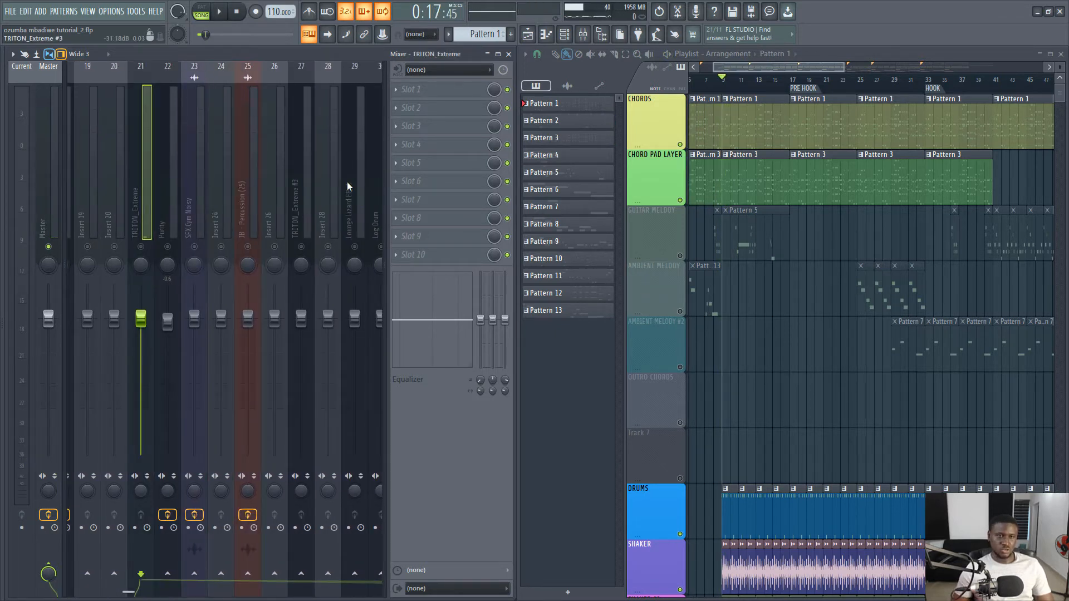
scroll(333, 182, "right", 3)
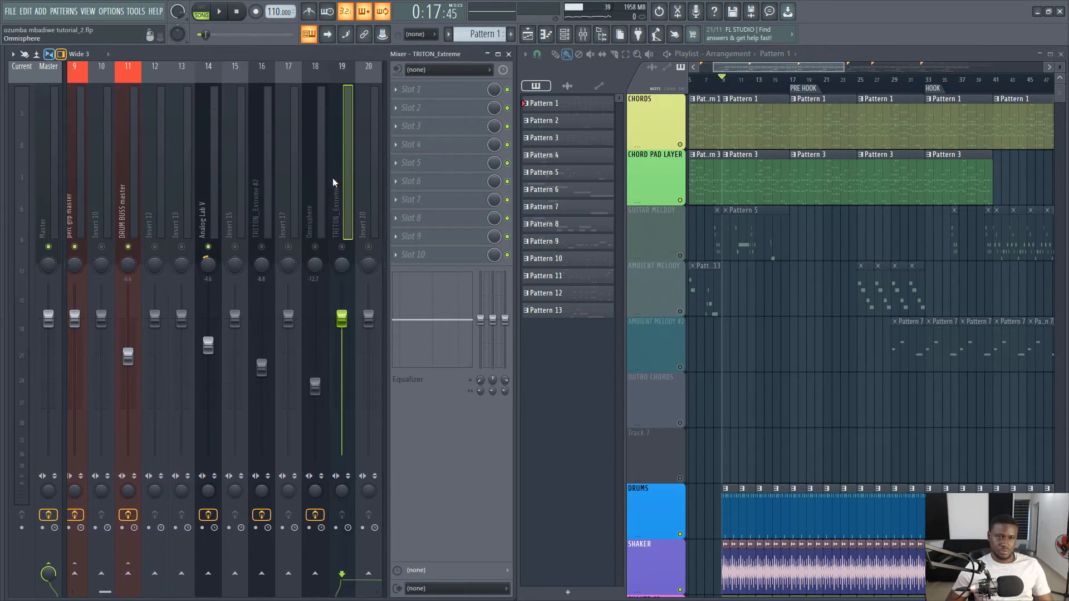
key("alt+Left")
key("alt+Left")
- While playing the arrangement, pan TRITON_Extreme to the right and lower its volume to about -3.3 dB
key("space")
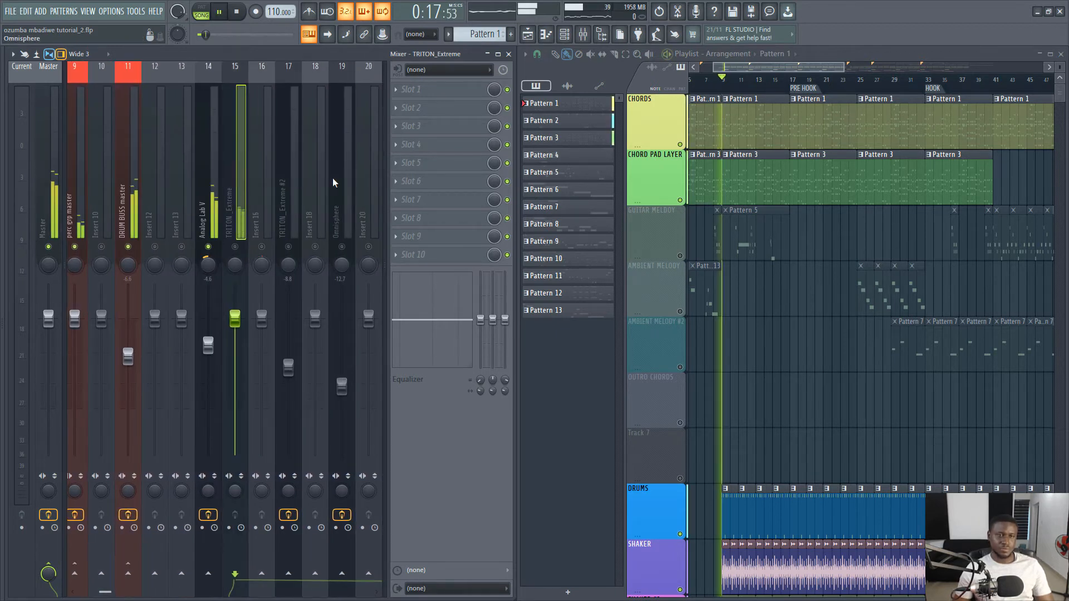
key("space")
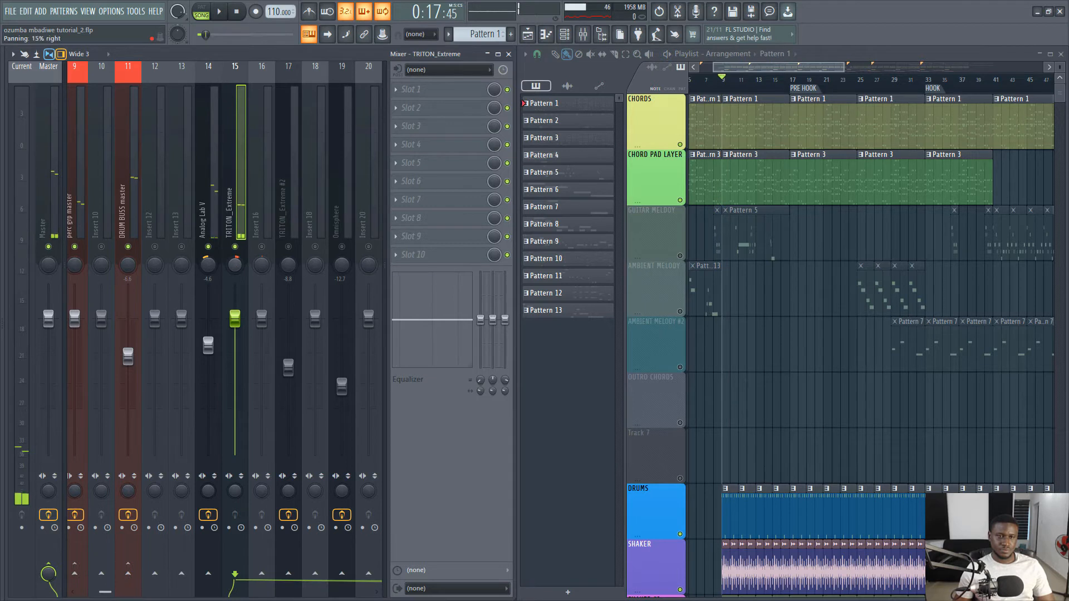
key("space")
left_click_drag(235, 265, 235, 251)
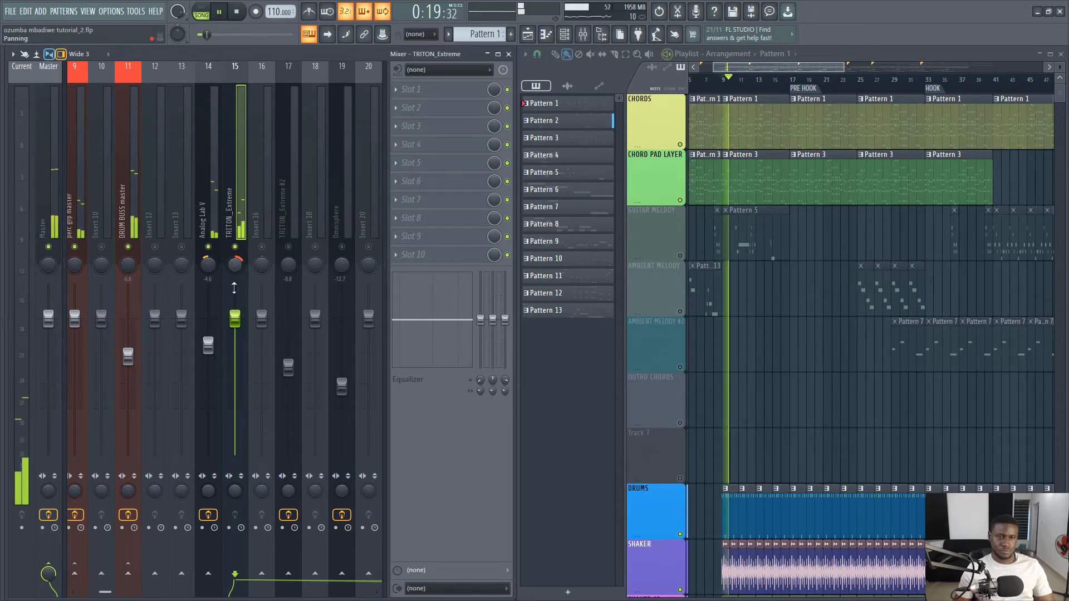
left_click_drag(235, 318, 235, 331)
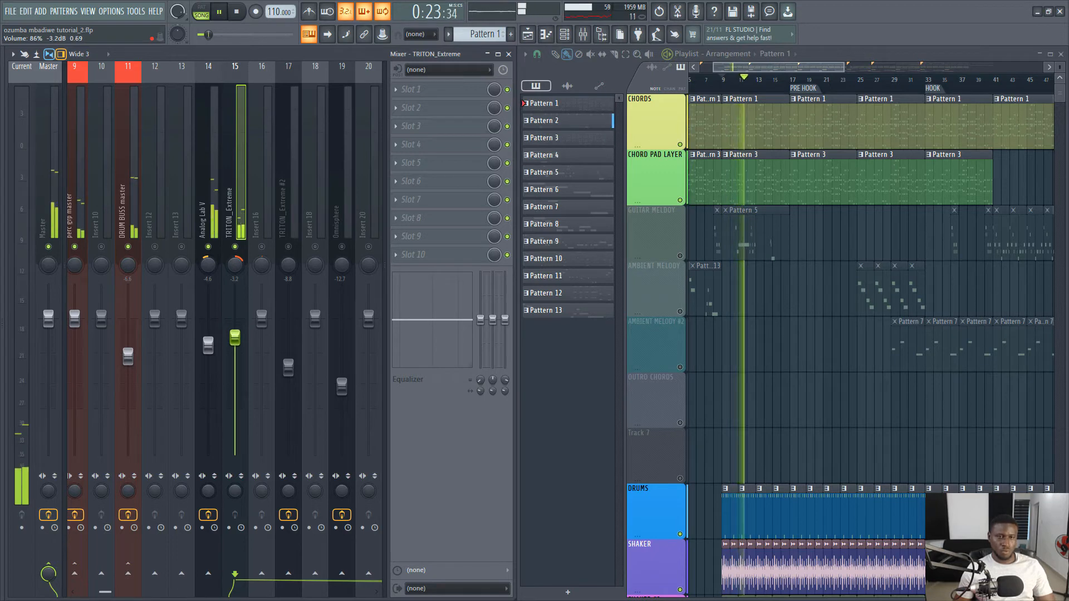
key("space")
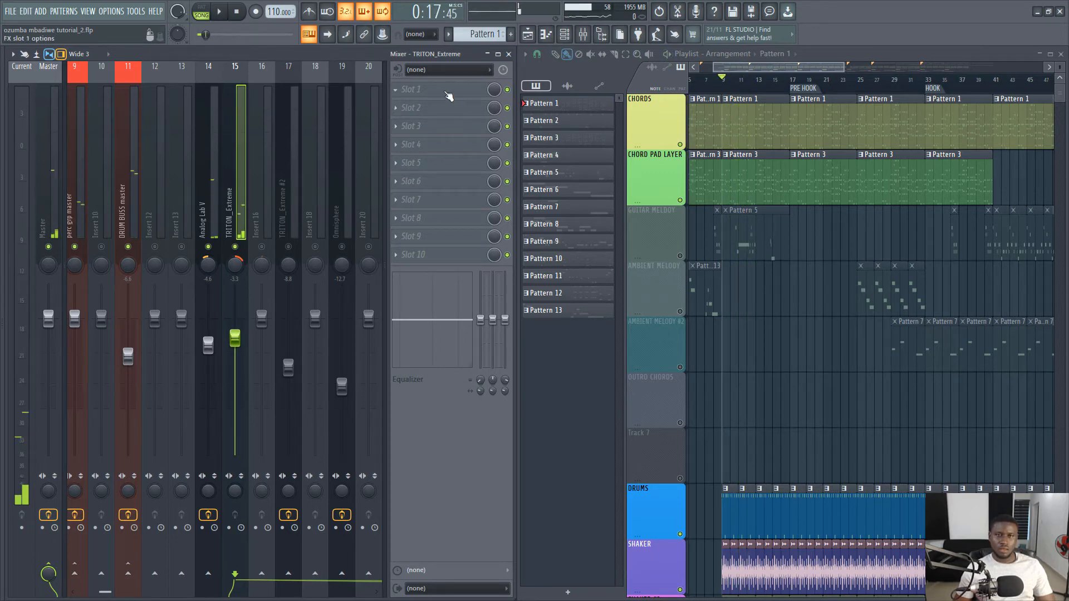
- Add Fruity Parametric EQ 2 to slot 1 of TRITON_Extreme and pull band 1 fully down to cut the low end
left_click(449, 95)
left_click(791, 273)
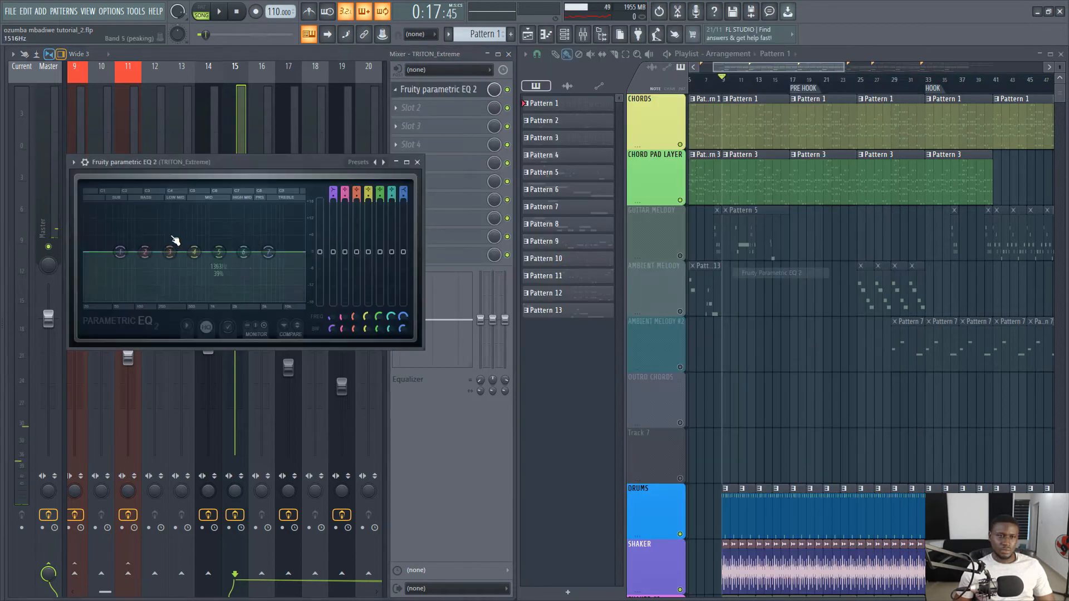
key("space")
left_click_drag(120, 251, 142, 300)
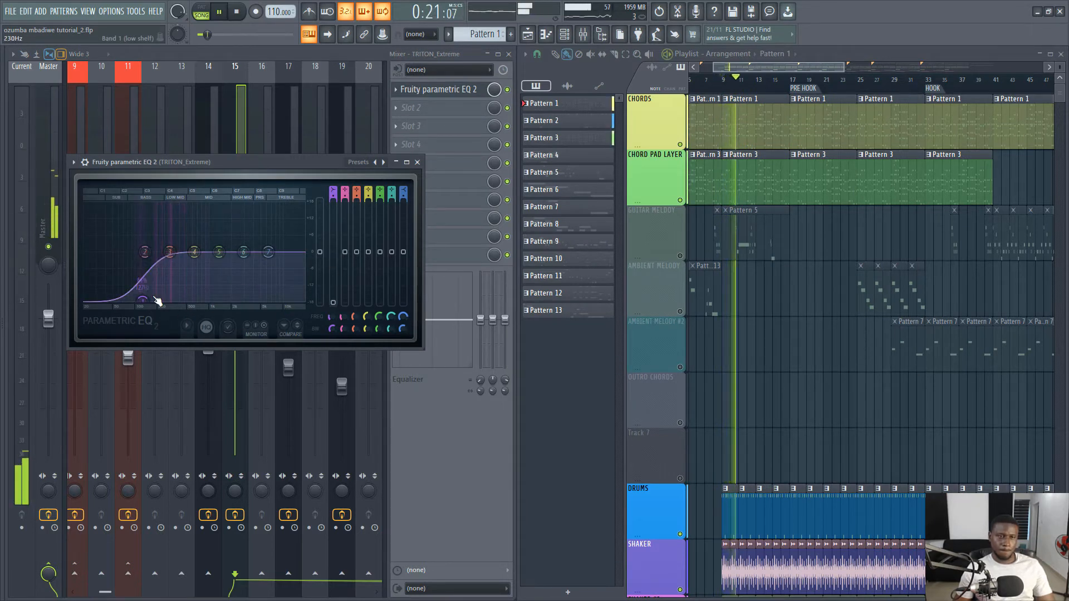
left_click_drag(150, 300, 144, 300)
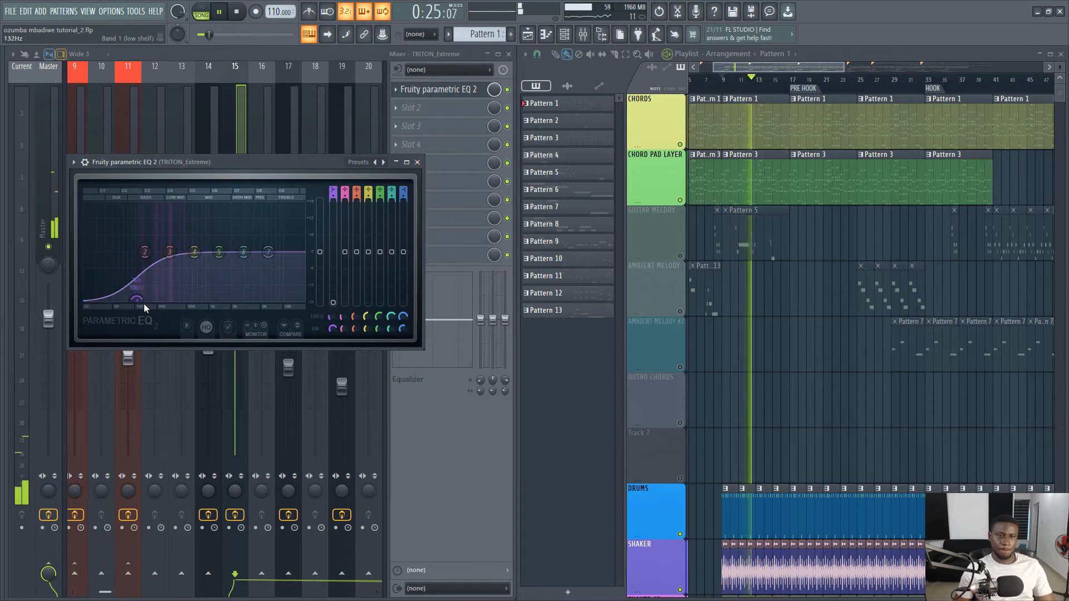
left_click(417, 162)
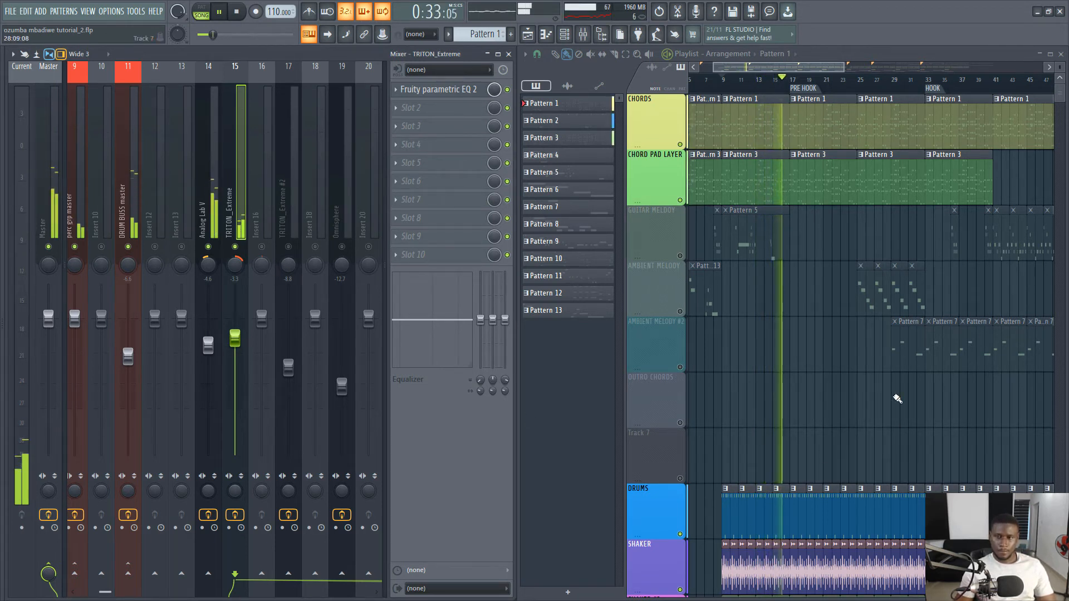
- Lower the Analog Lab V track's volume to about -5.3 dB, checking the balance during playback
scroll(855, 342, "down", 2)
scroll(854, 342, "up", 2)
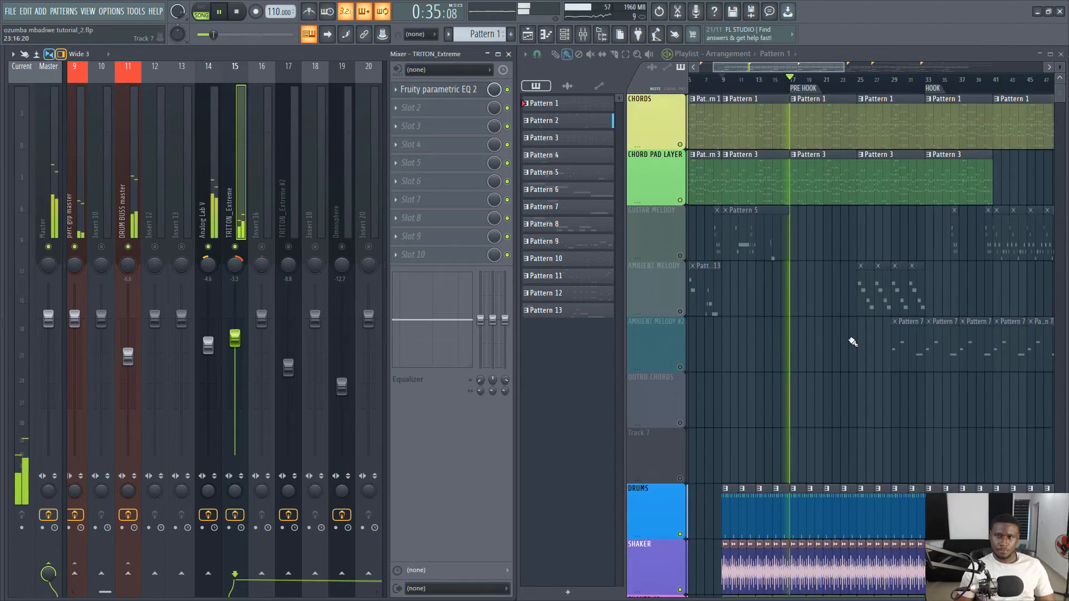
key("space")
left_click_drag(208, 345, 208, 351)
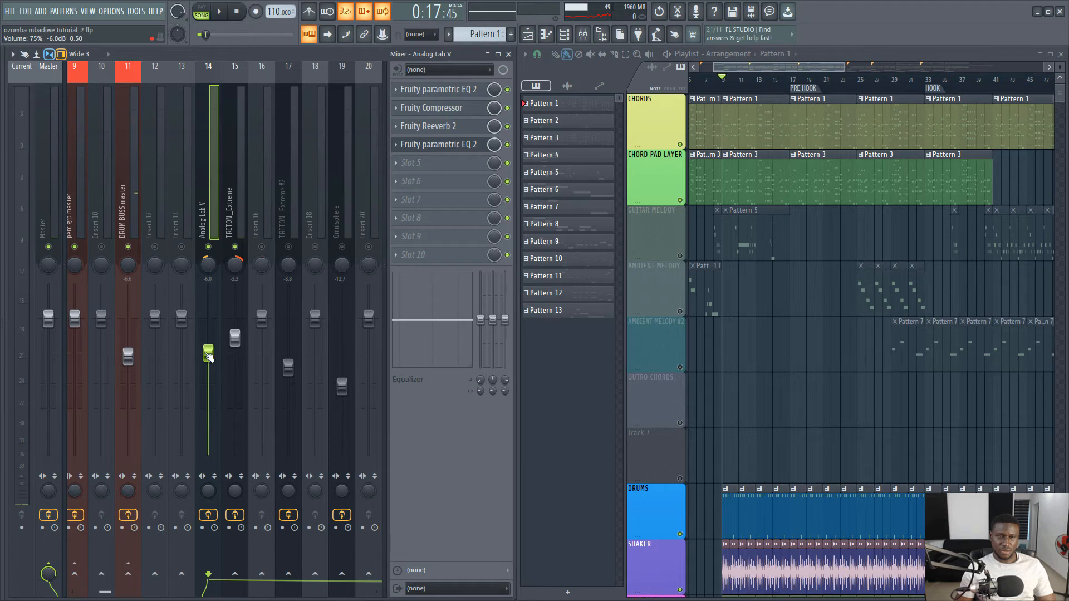
key("space")
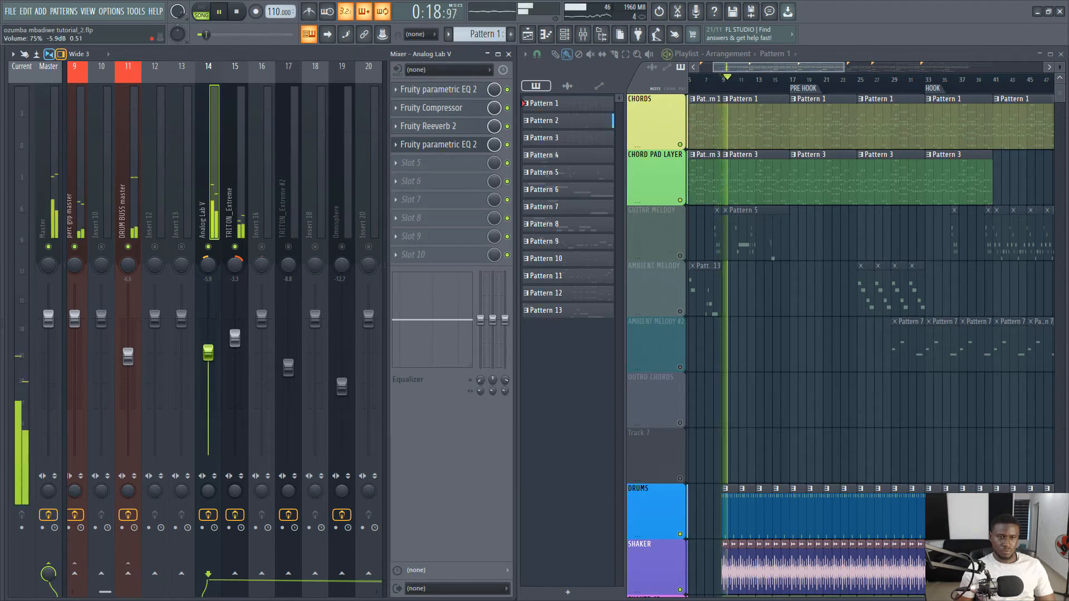
left_click_drag(208, 353, 209, 349)
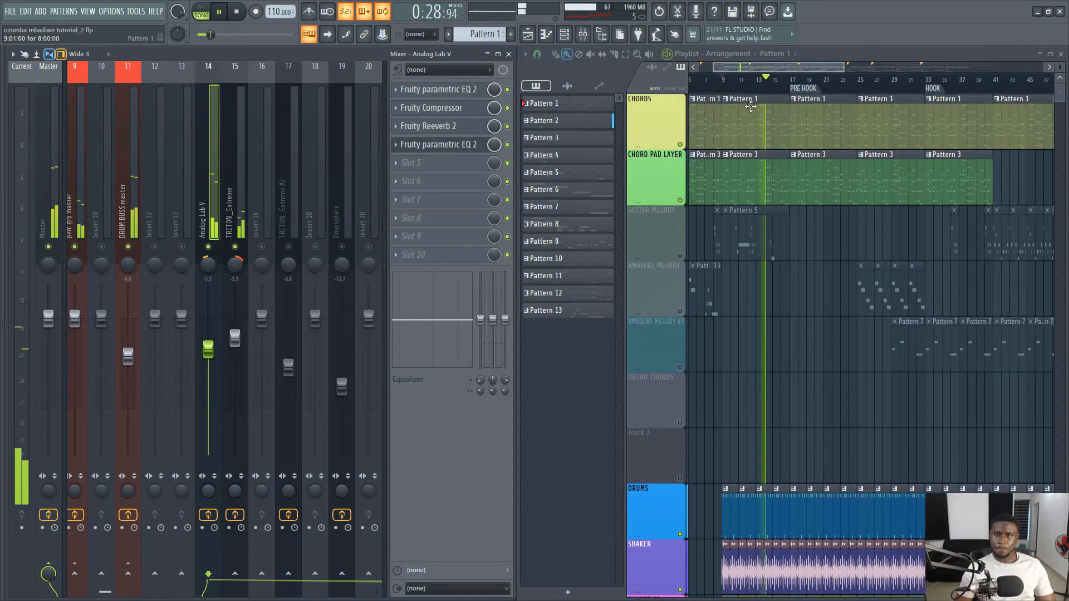
- Look over the playlist arrangement around the intro and pre-hook during playback, and stop playback
scroll(748, 83, "down", 1)
scroll(748, 84, "down", 2)
scroll(811, 198, "down", 2)
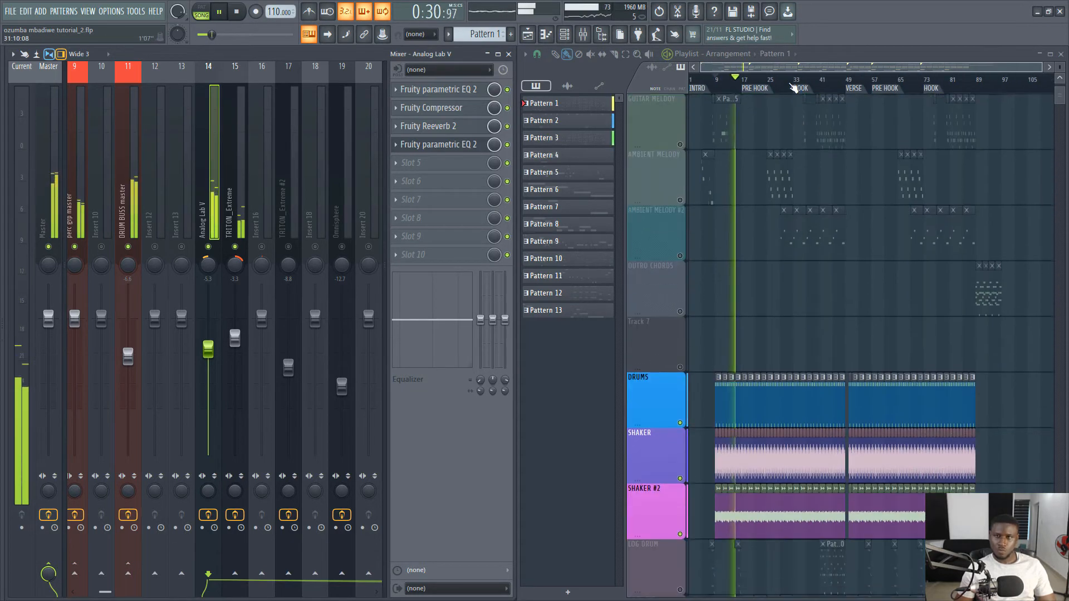
scroll(795, 88, "up", 2)
scroll(795, 88, "up", 2)
left_click_drag(795, 68, 738, 70)
scroll(809, 136, "down", 1)
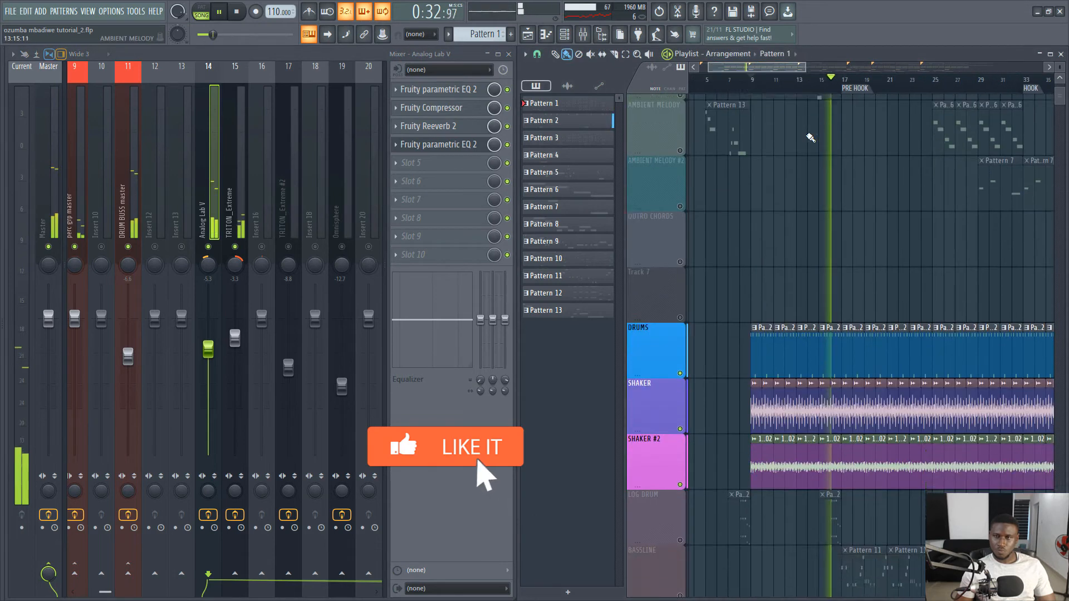
scroll(785, 119, "up", 2)
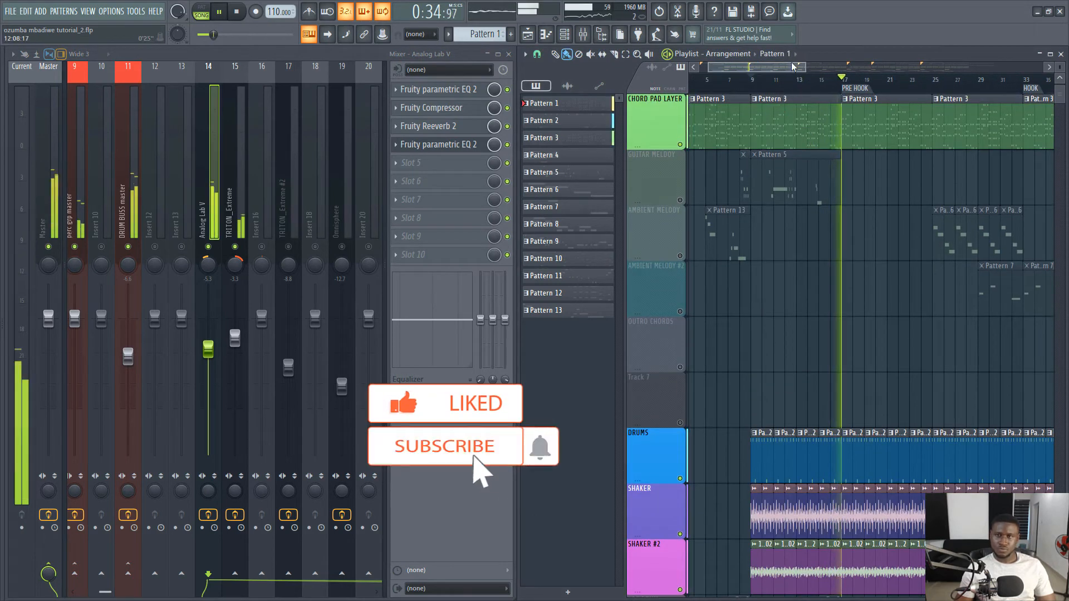
key("space")
left_click_drag(794, 66, 803, 66)
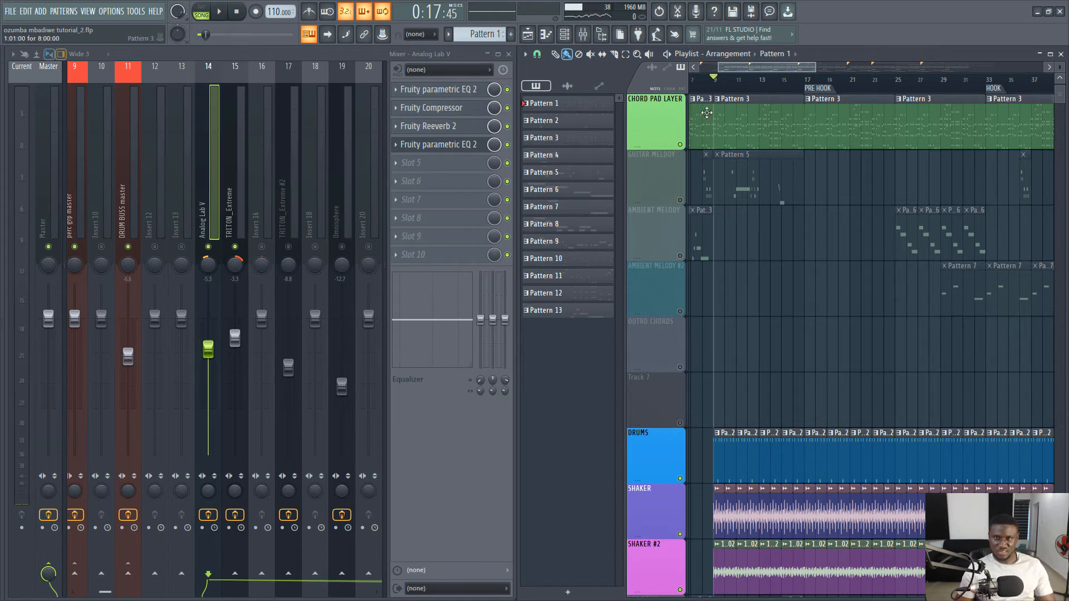
- Play the arrangement from about bar 8 to hear the guitar melody together with the chords and drums
left_click_drag(768, 69, 714, 78)
scroll(729, 87, "up", 5)
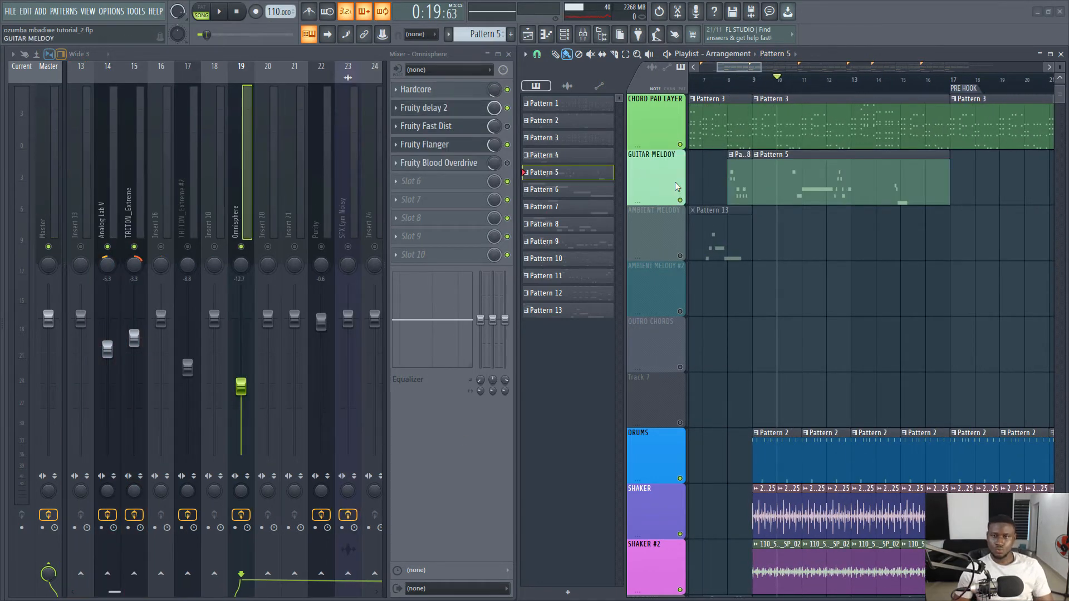
key("space")
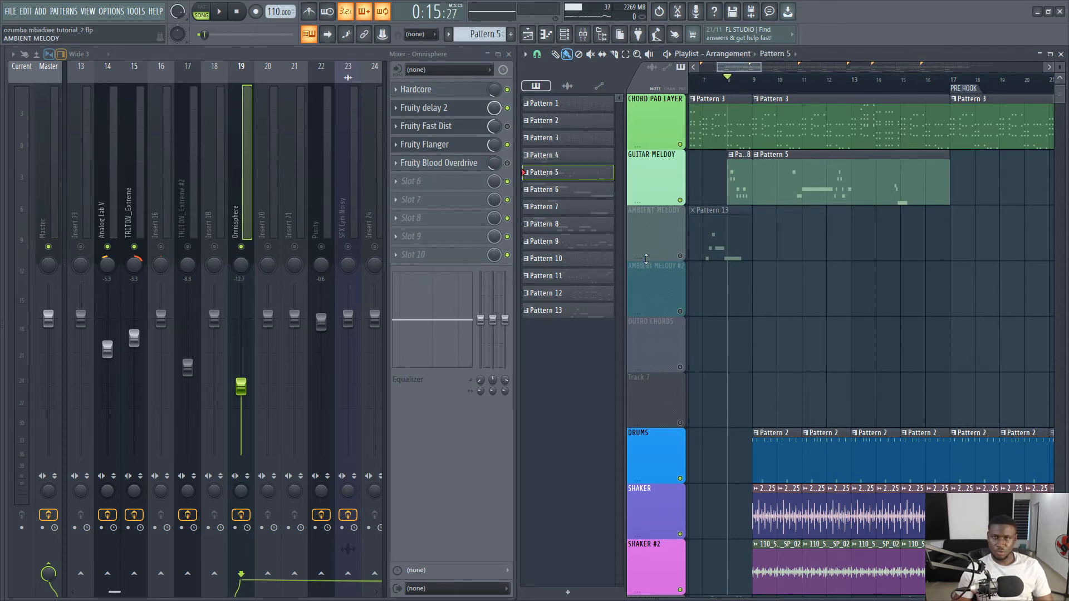
key("space")
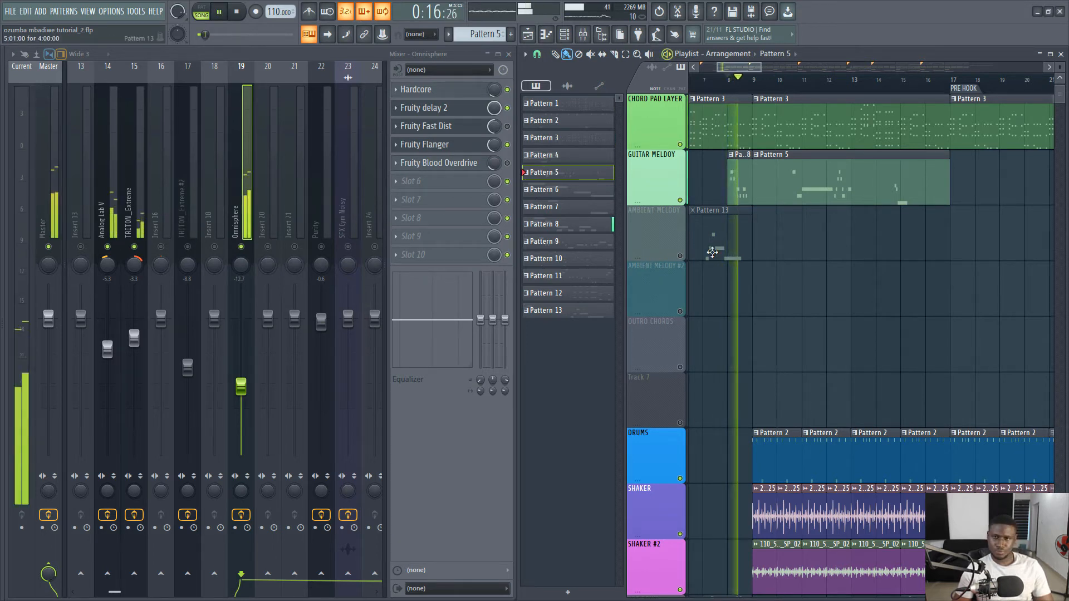
scroll(735, 101, "down", 4)
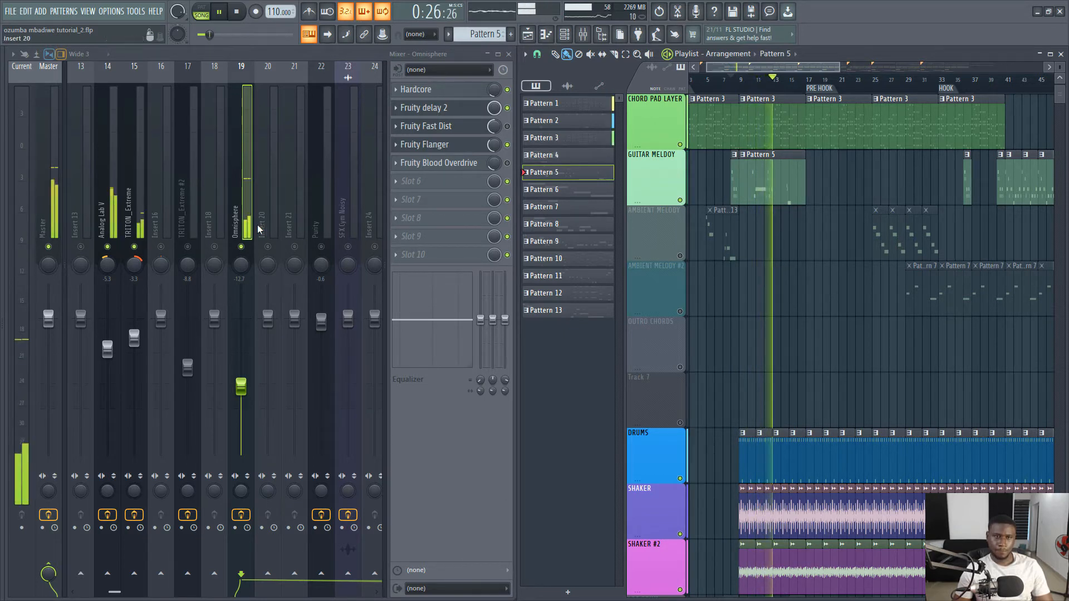
key("space")
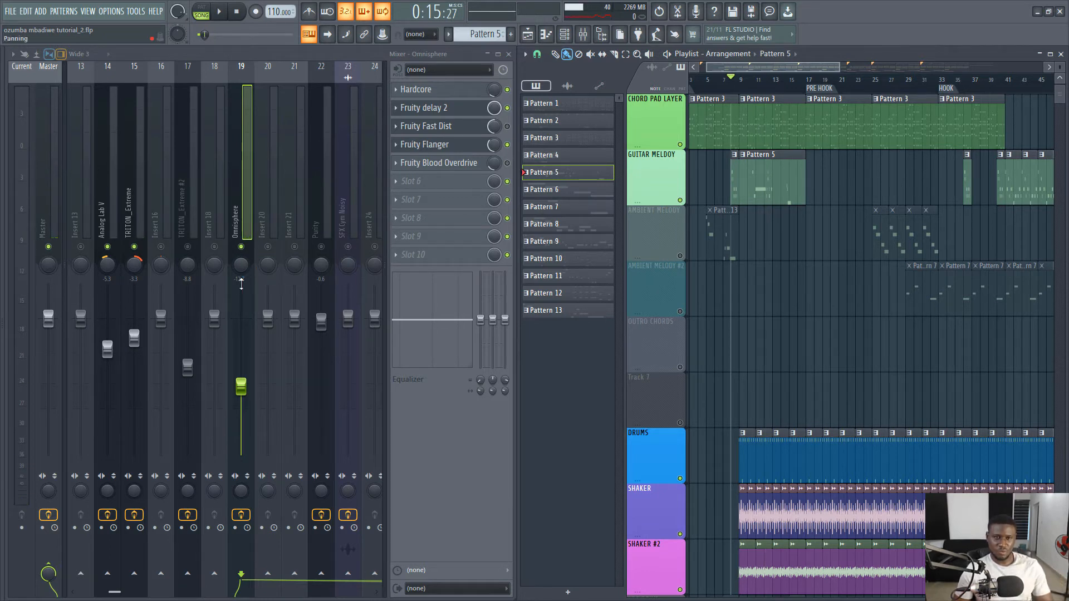
- Lower the Omnisphere mixer track's volume to about -15.8 dB while the arrangement plays
key("space")
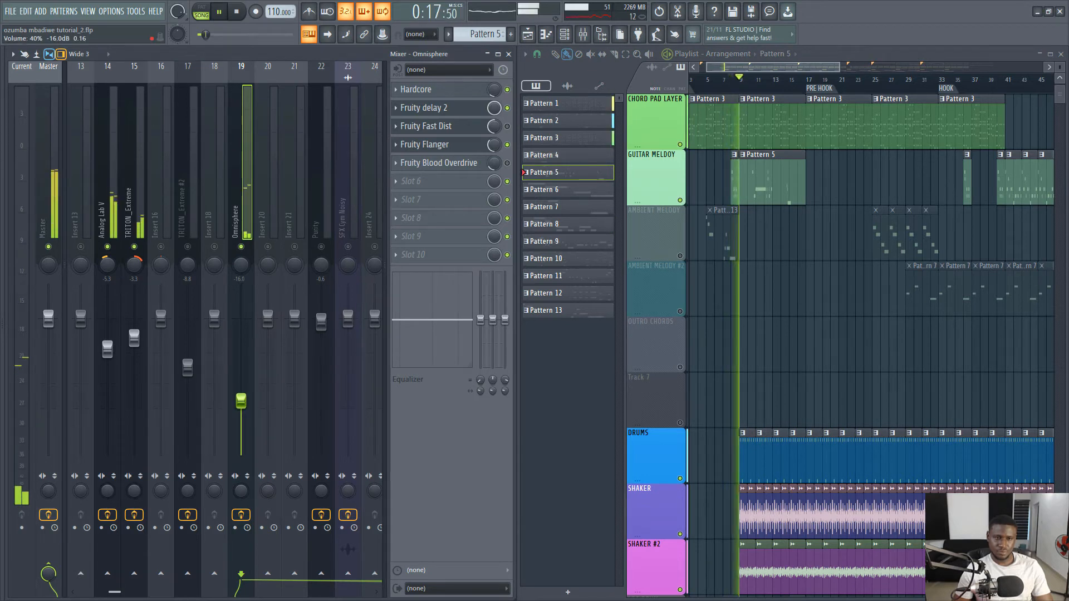
left_click_drag(241, 402, 242, 400)
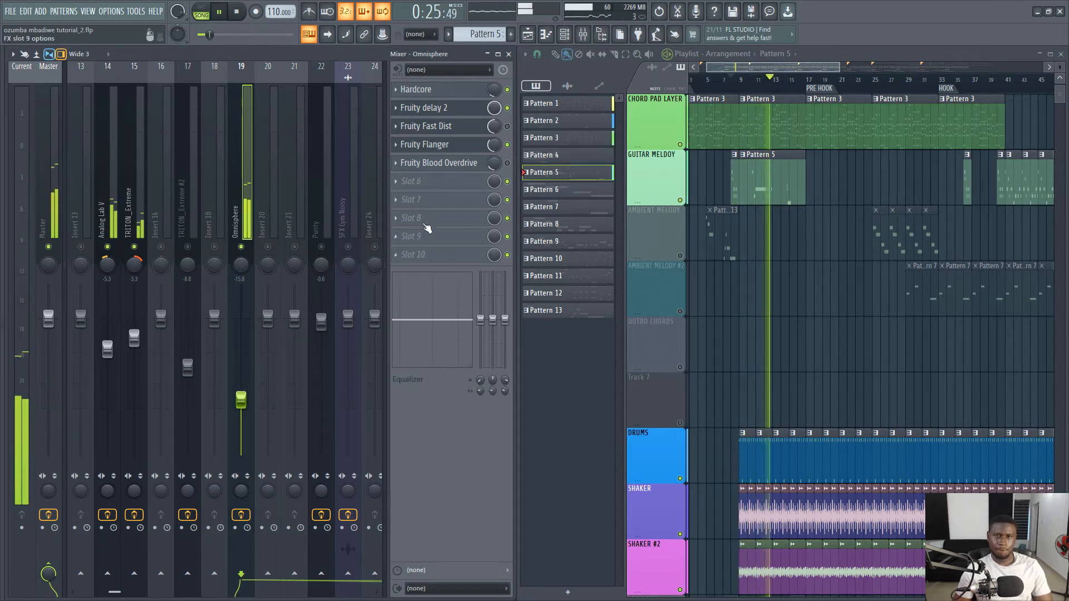
key("space")
- Add Fruity Parametric EQ 2 to slot 6 of the Omnisphere track and move its window clear of the effect slots
left_click(412, 181)
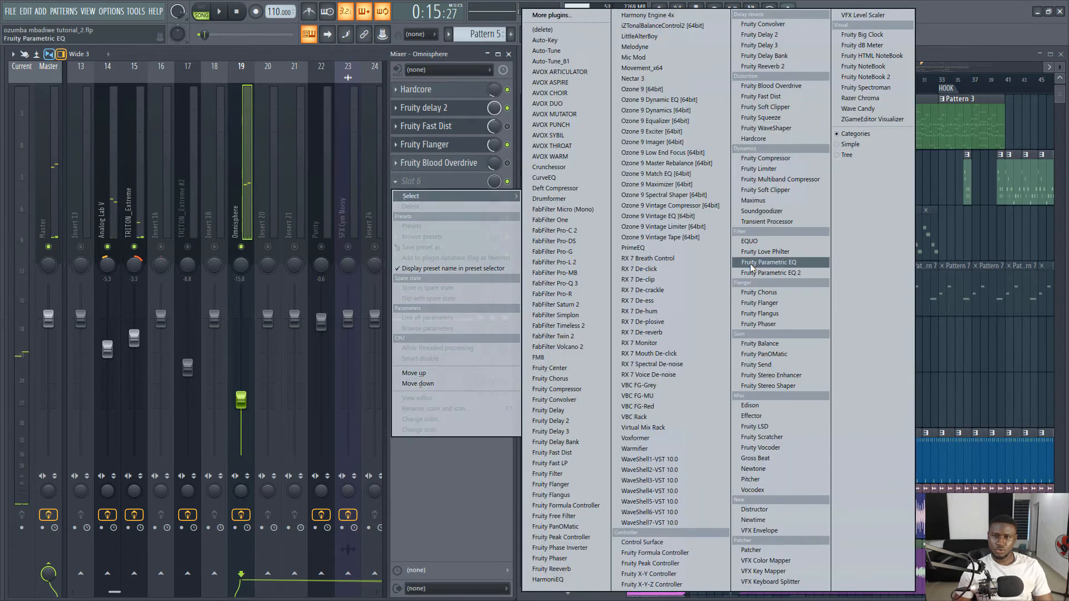
left_click(767, 273)
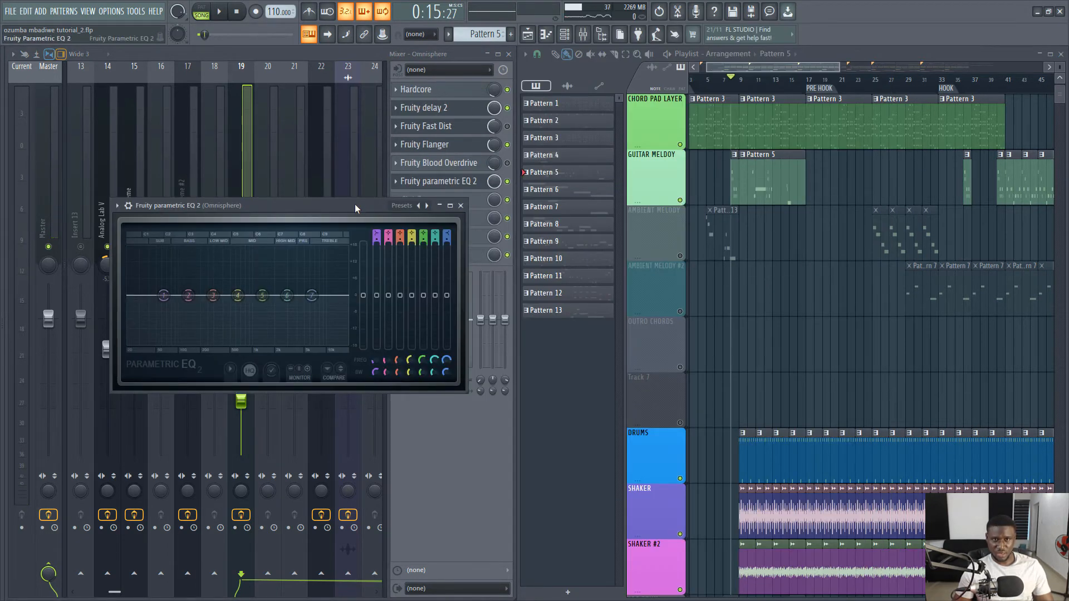
left_click_drag(356, 203, 431, 273)
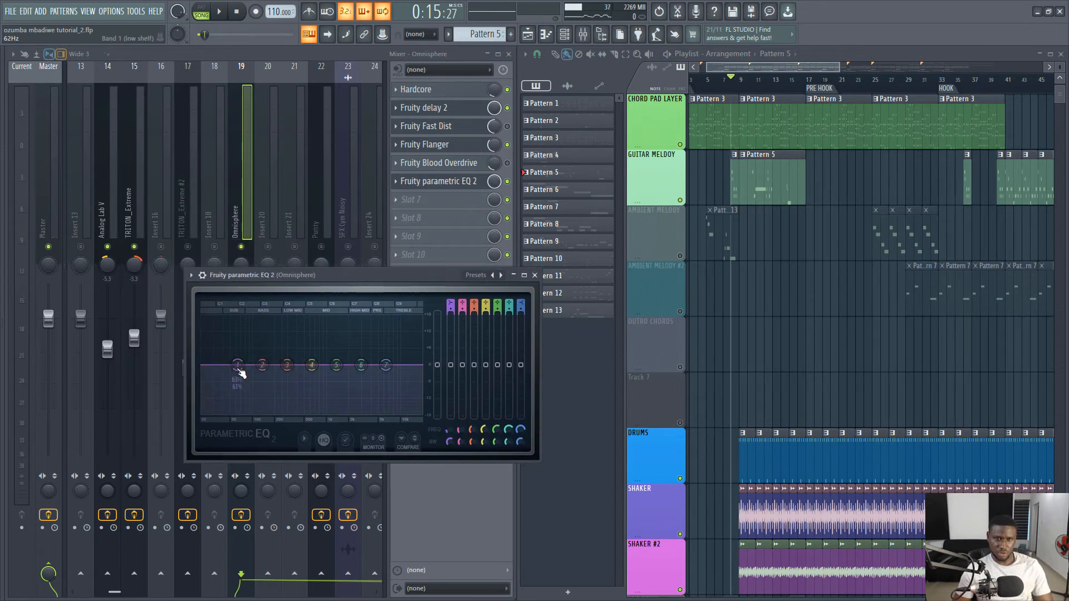
- Turn band 1 of the Omnisphere track's Parametric EQ 2 into a low cut, moving its cutoff above about 121 Hz
key("space")
left_click_drag(238, 369, 256, 419)
key("space")
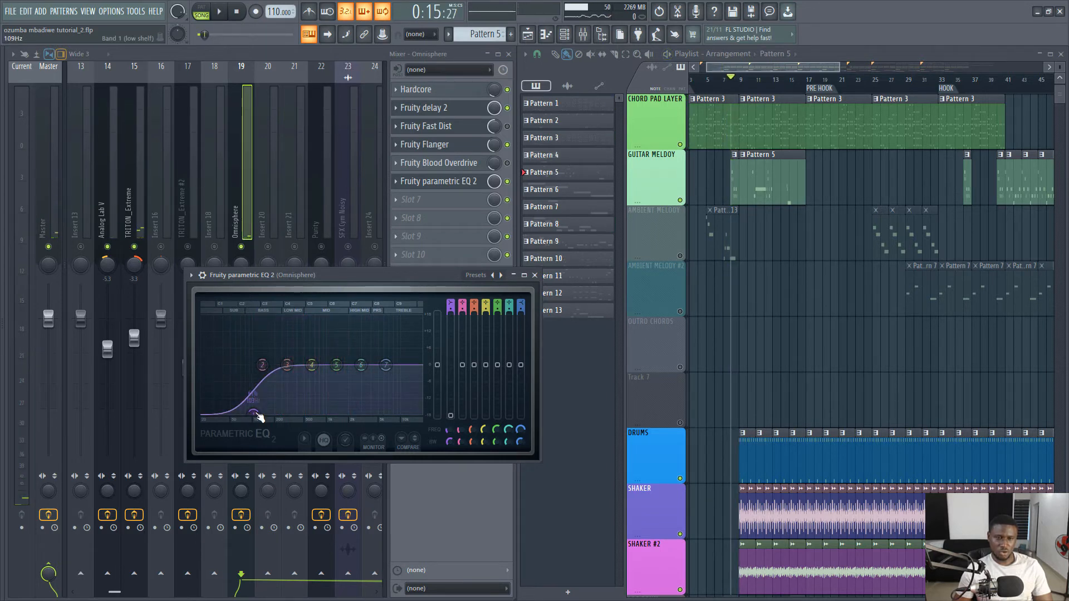
key("space")
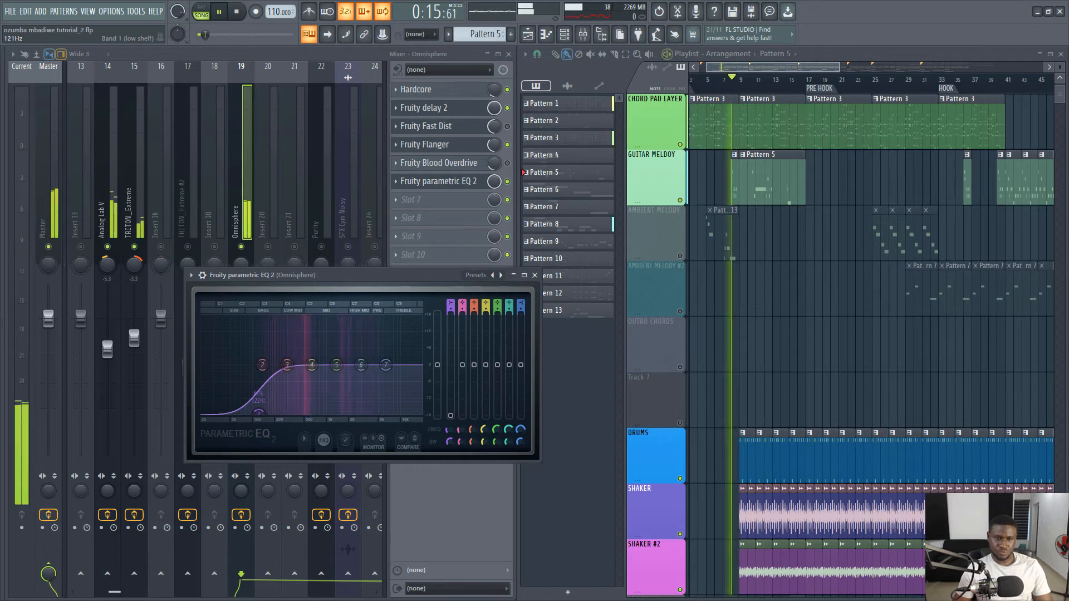
key("space")
key("space")
left_click_drag(256, 413, 266, 415)
scroll(266, 414, "up", 4)
- Boost EQ bands 6 and 7 slightly, with band 7 about 1.8 dB at 6324 Hz, audition the result, and close the EQ
key("space")
key("space")
key("space")
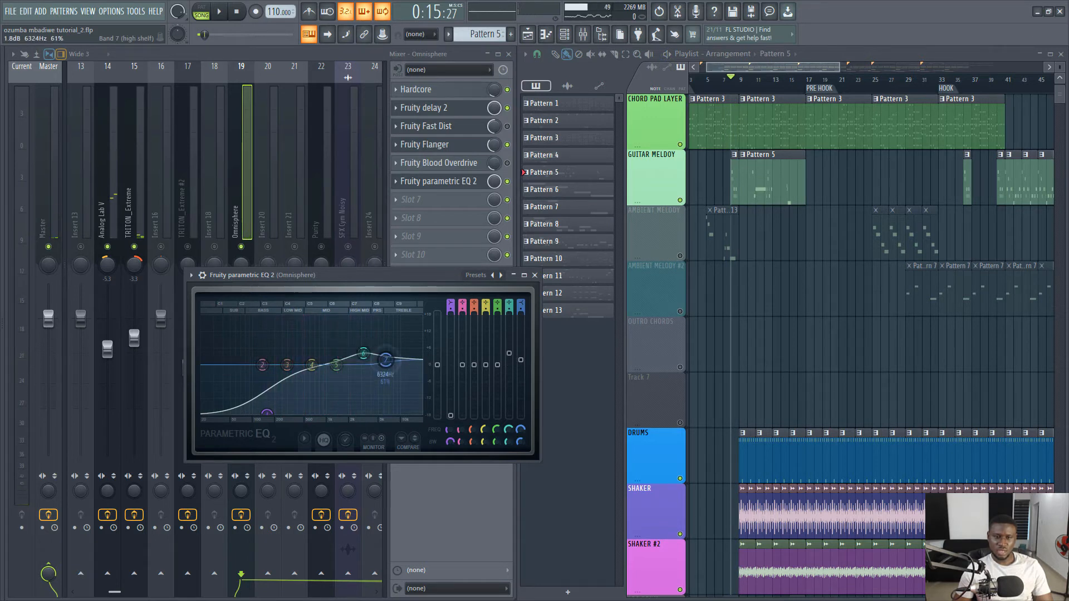
key("space")
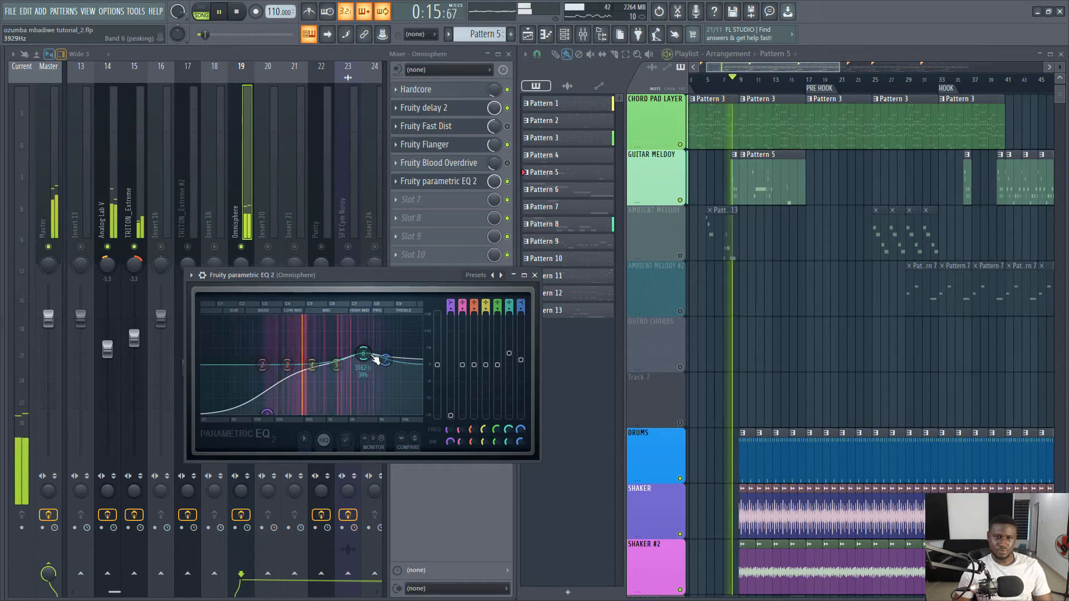
left_click(534, 275)
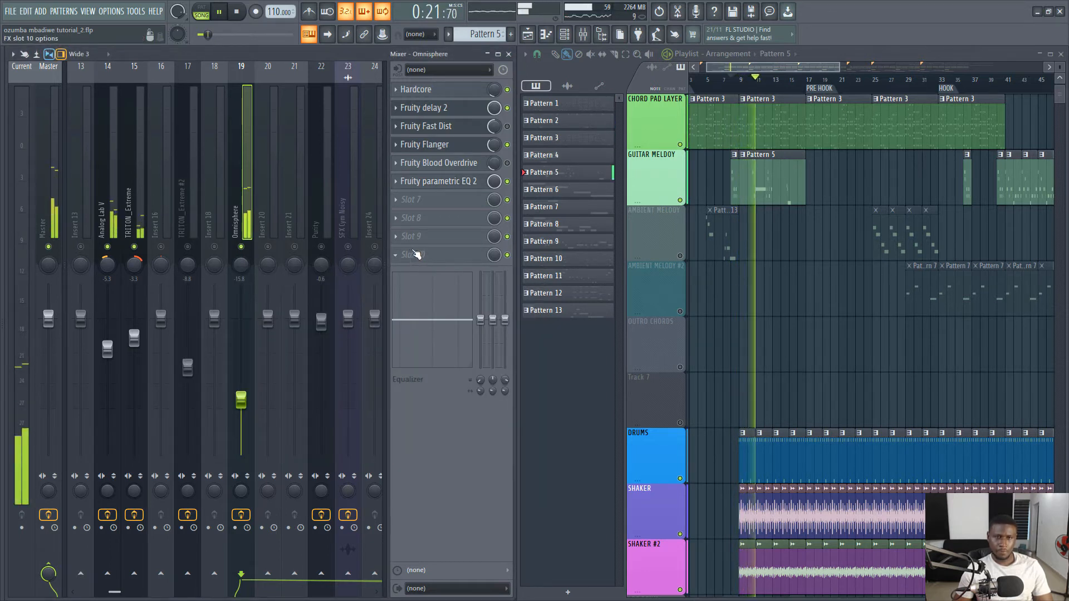
key("space")
- Add Fruity Reeverb 2 to slot 7 of the Omnisphere track with a larger room size, and audition it against the arrangement
left_click(430, 199)
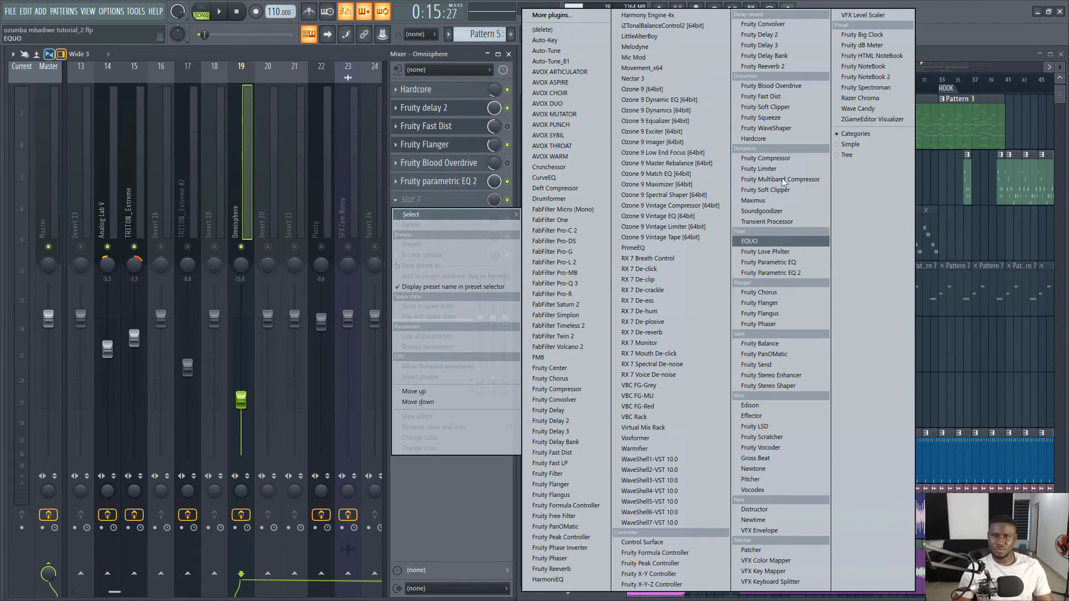
left_click(795, 69)
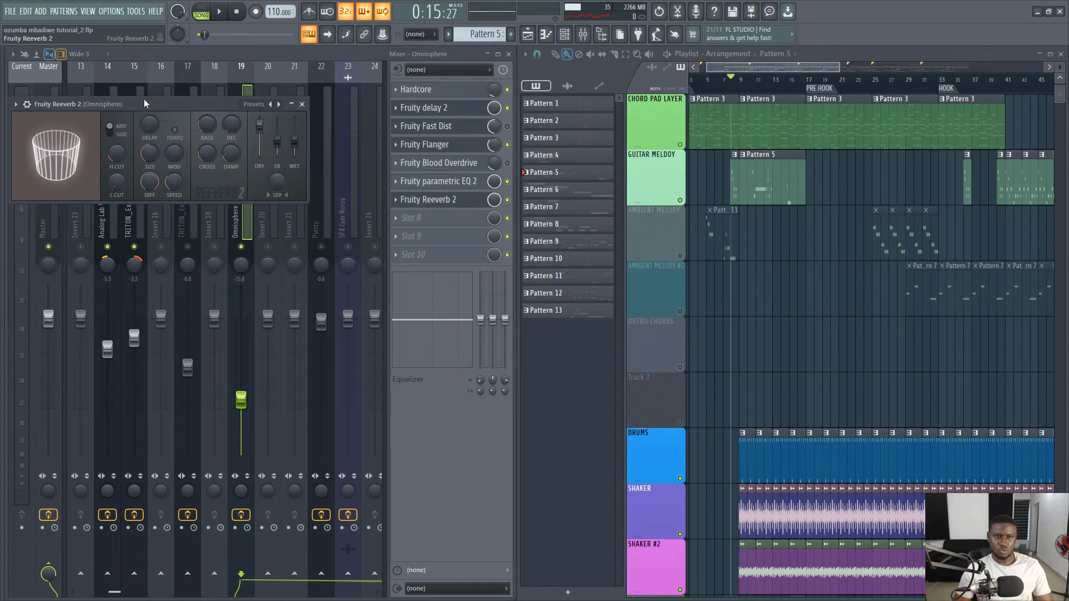
left_click_drag(139, 105, 395, 218)
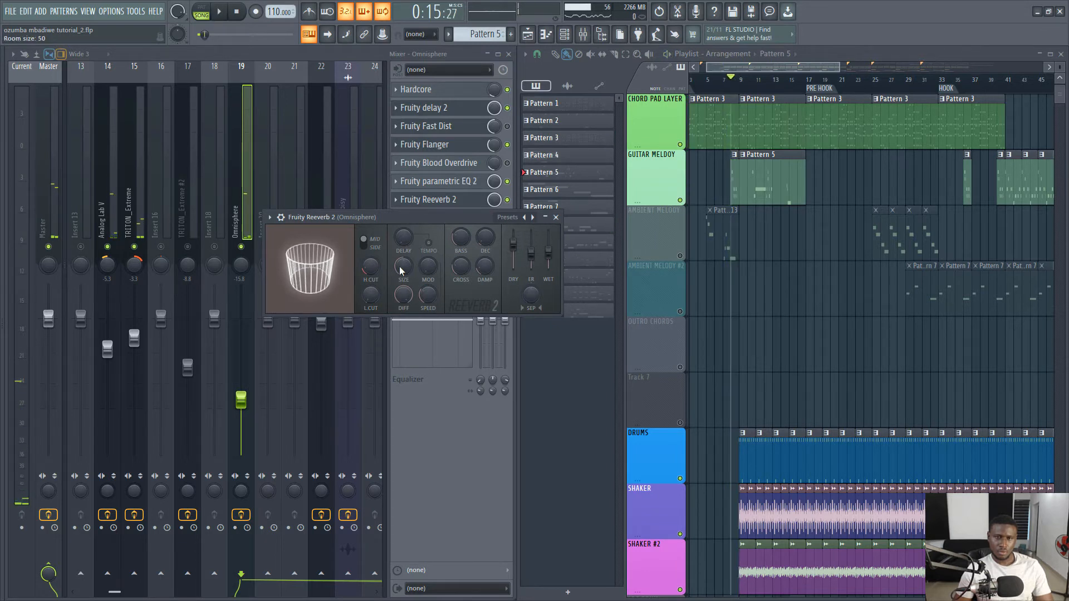
left_click_drag(400, 267, 400, 225)
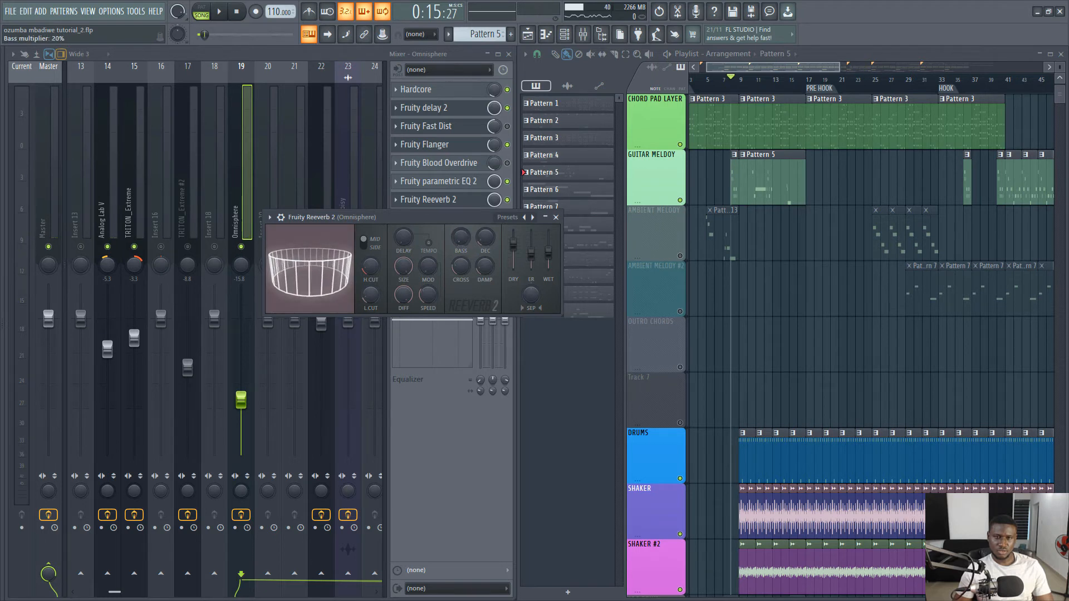
key("space")
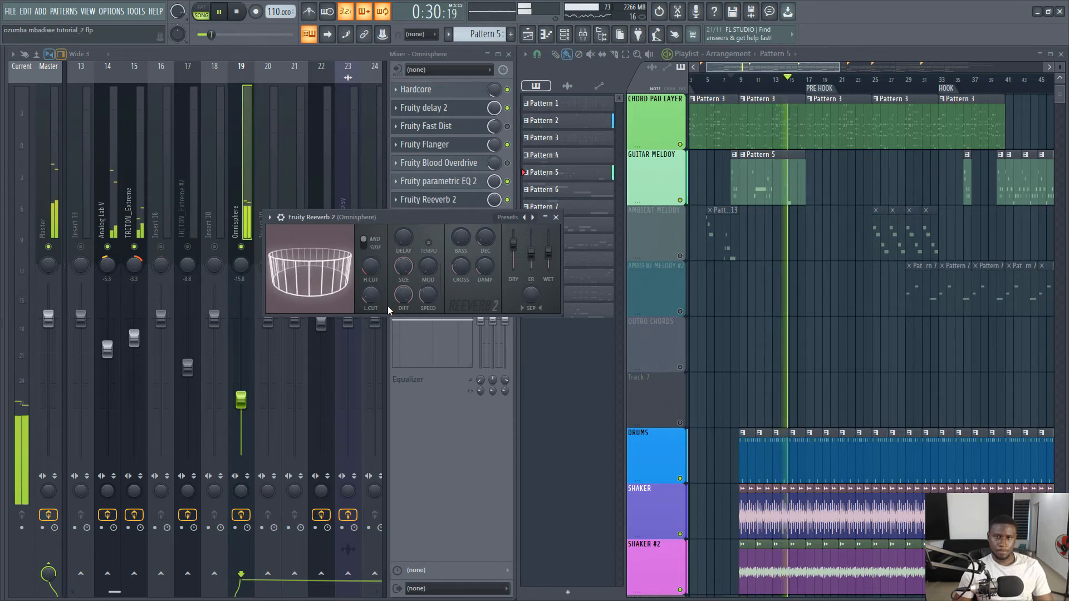
left_click(556, 217)
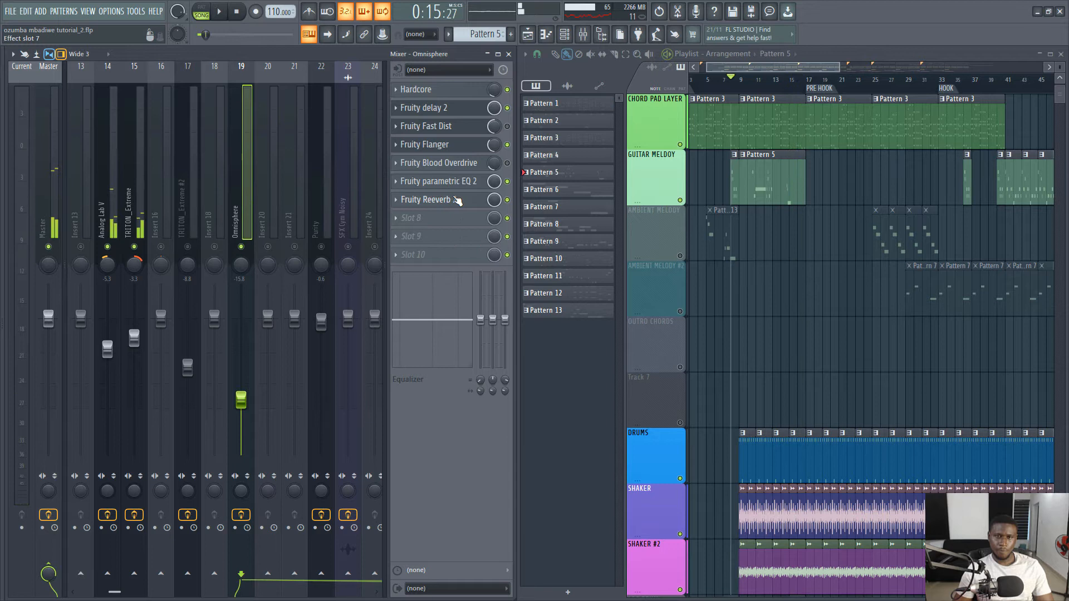
- Reopen the Omnisphere track's Fruity Reeverb 2, listen to the guitar melody through it from about bar 8, and close it
left_click(429, 200)
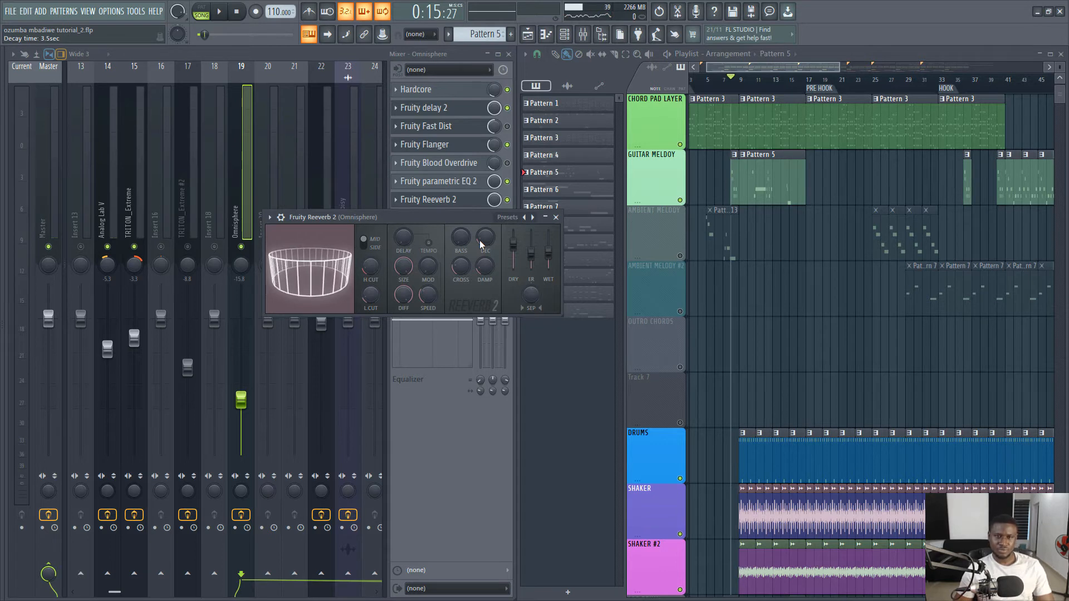
key("space")
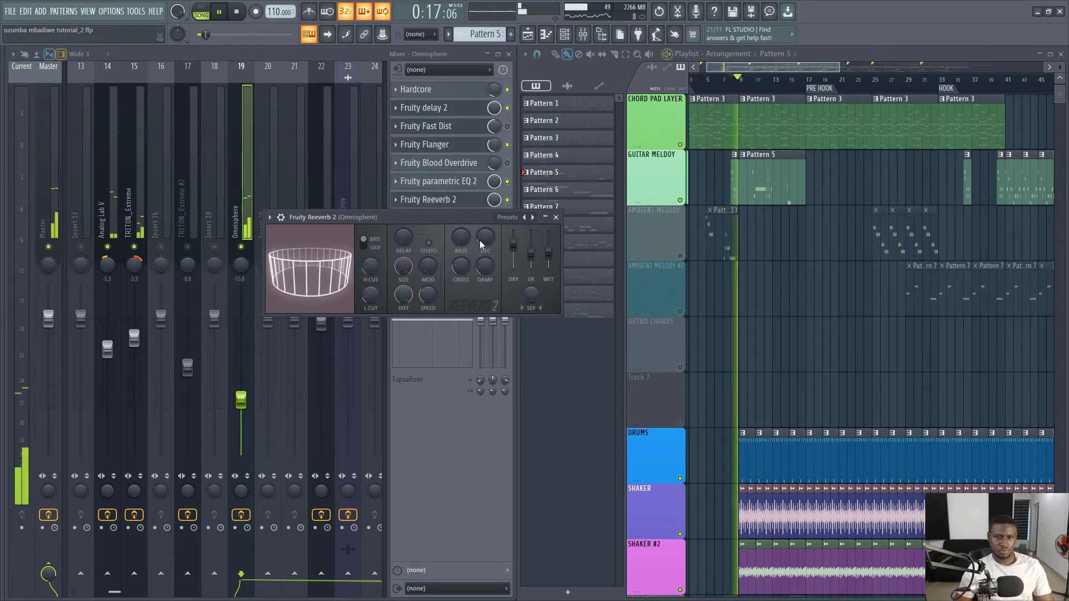
left_click(556, 217)
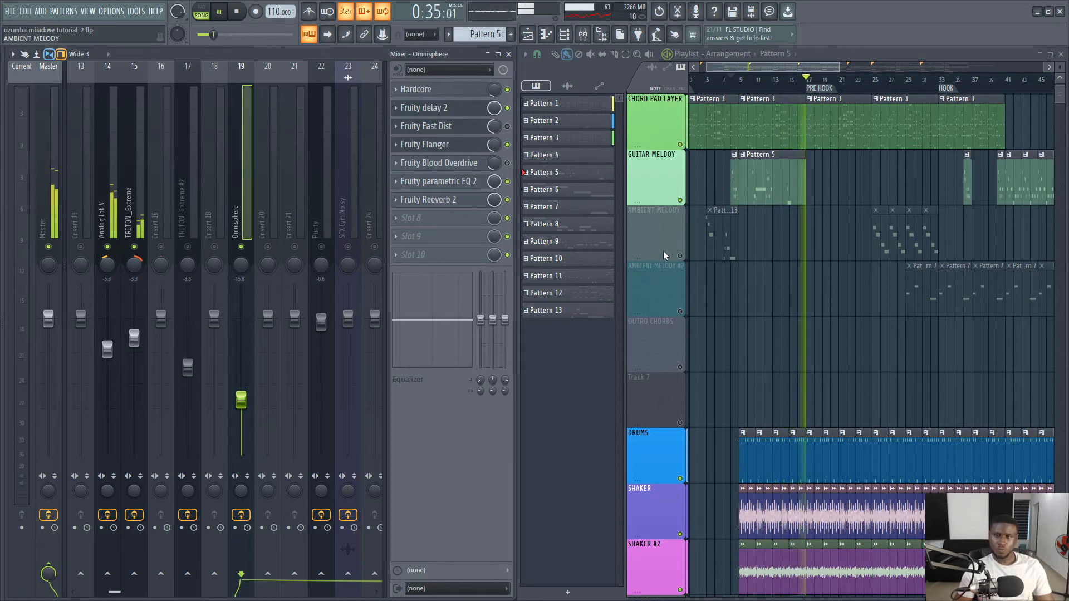
- Play the hook from about bar 39 and raise the Omnisphere track's volume to about -14.6 dB
key("space")
scroll(813, 85, "right", 5)
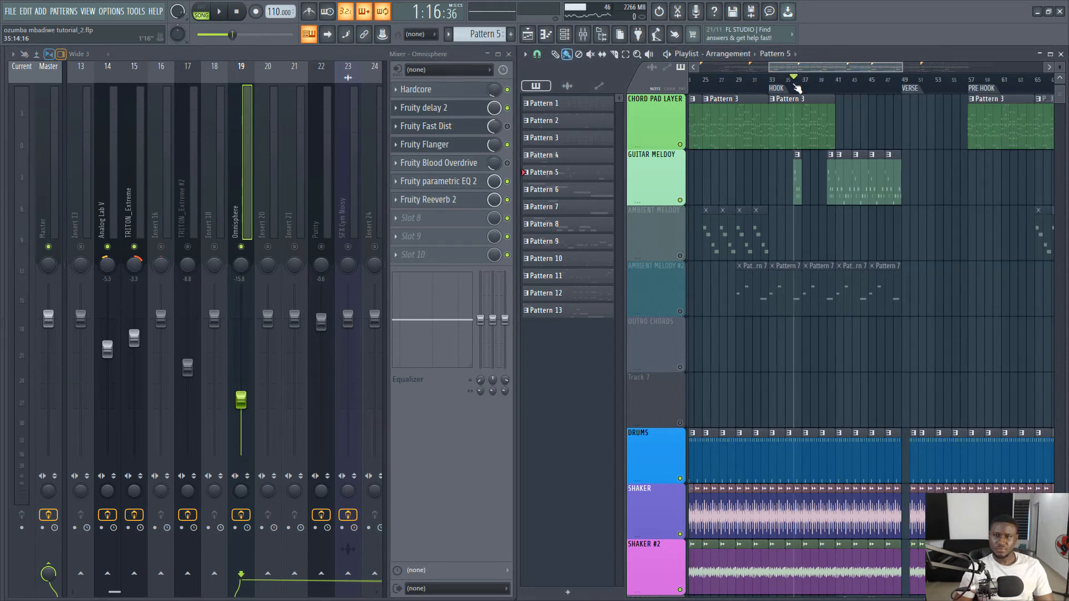
key("space")
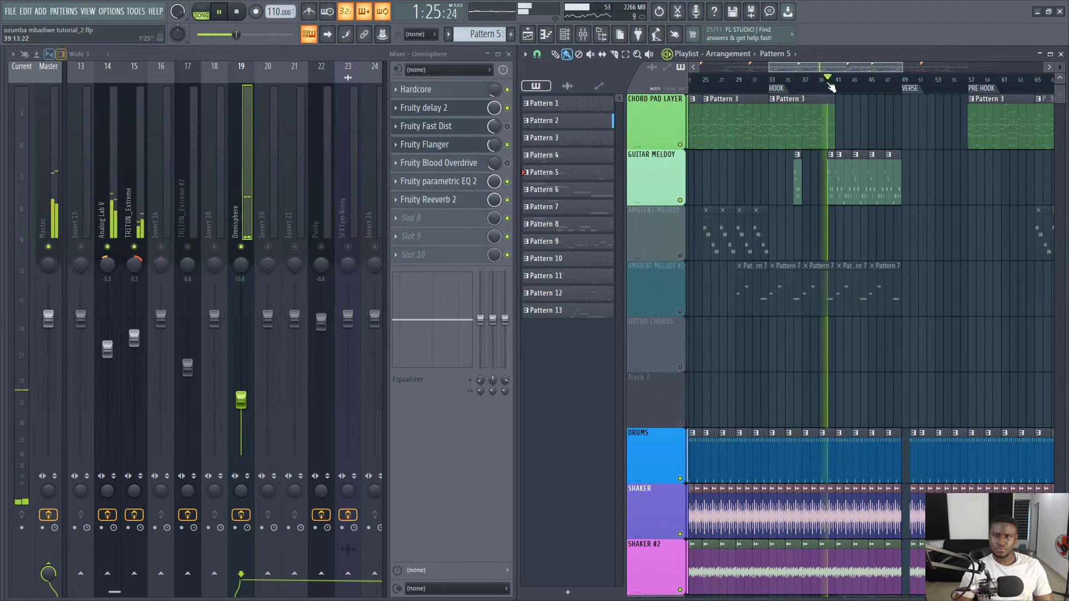
scroll(829, 89, "down", 3)
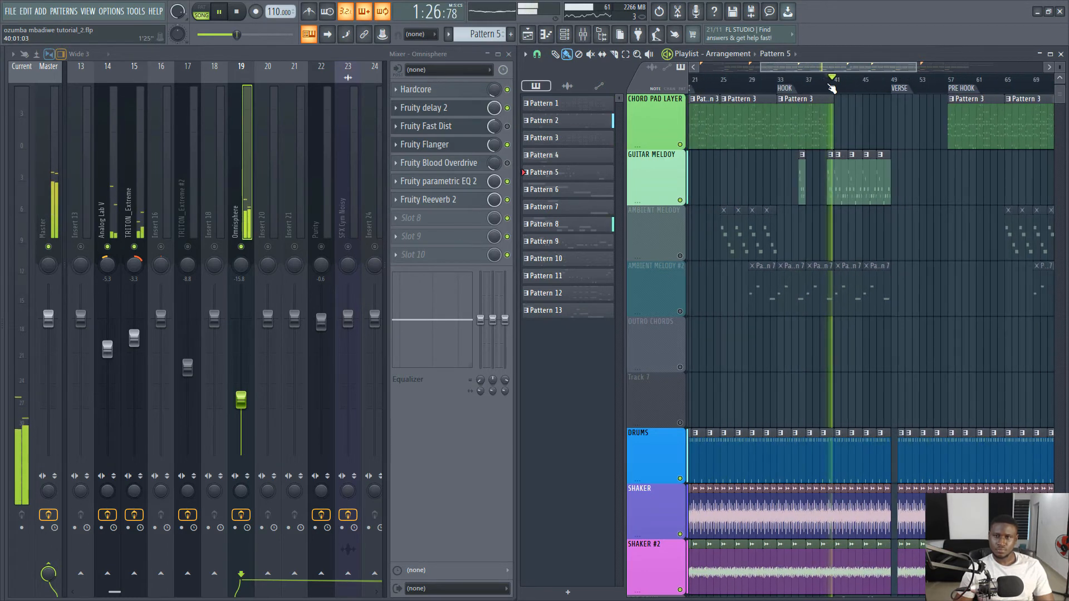
scroll(831, 88, "up", 4)
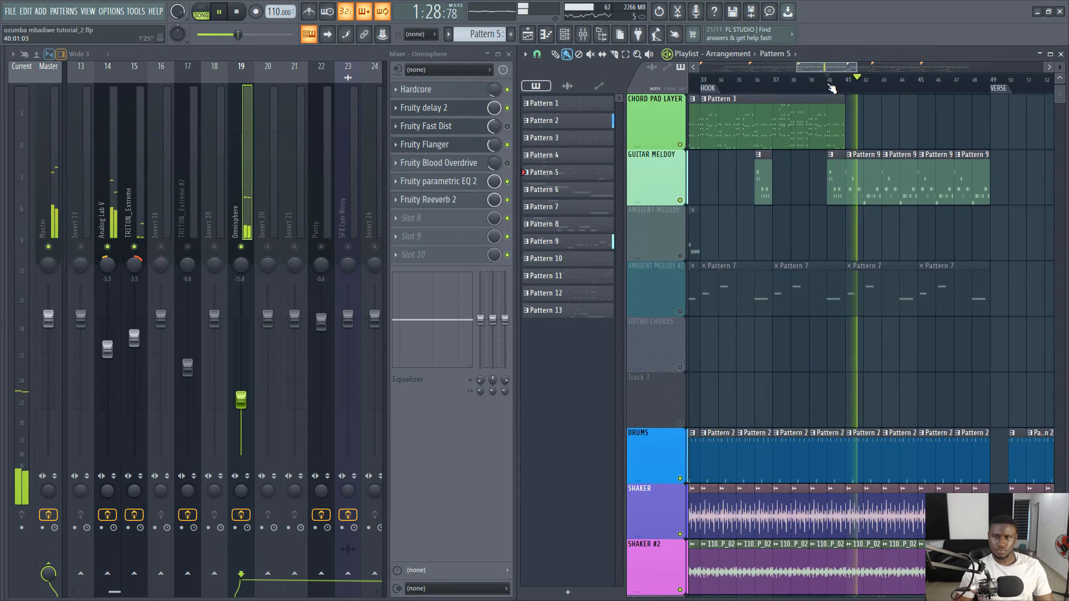
scroll(831, 87, "down", 1)
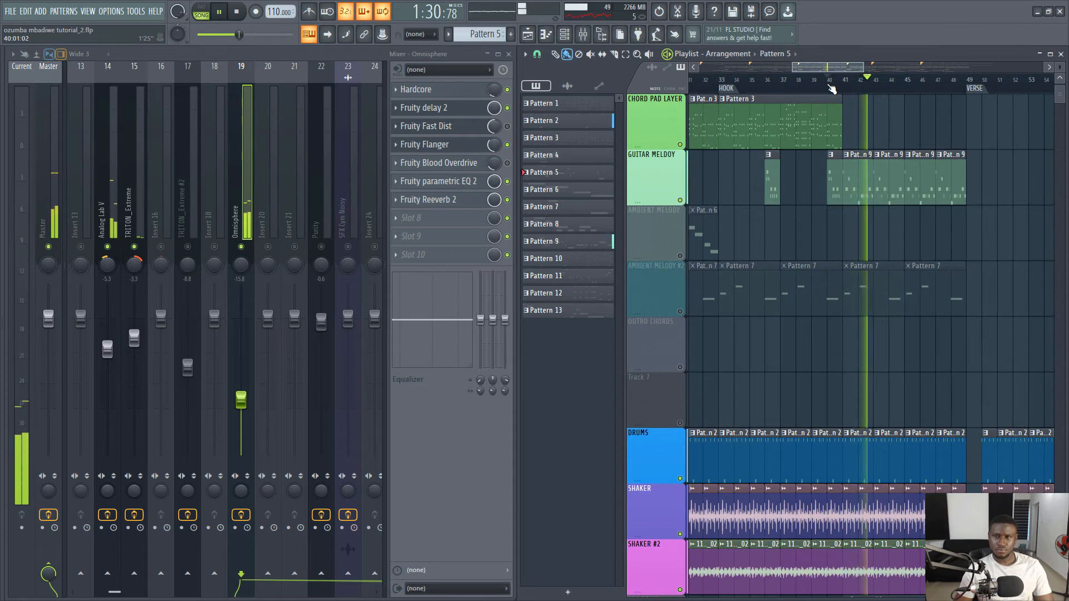
scroll(831, 87, "down", 2)
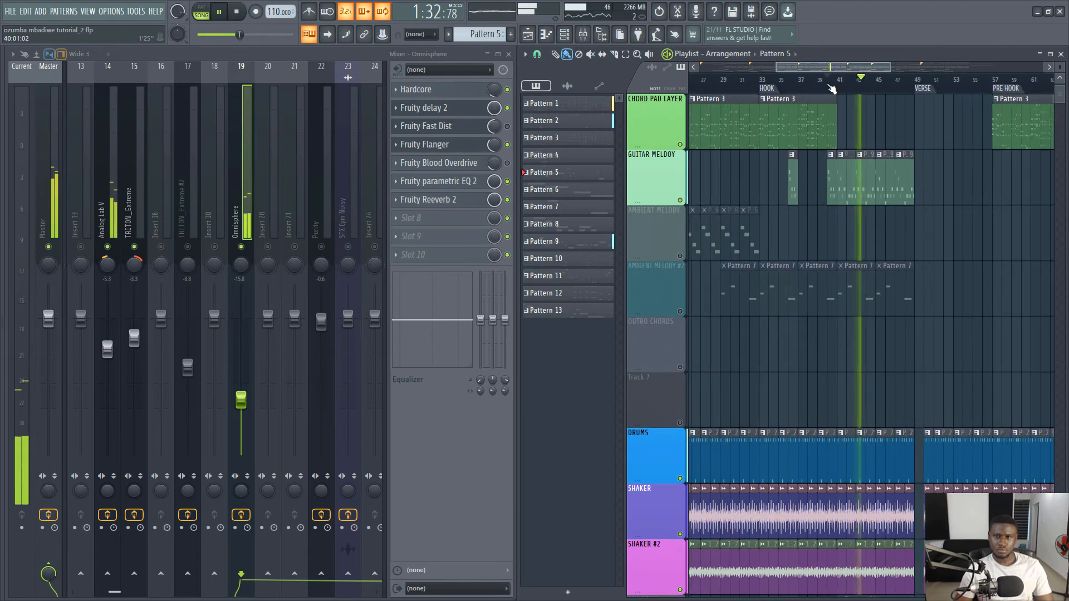
scroll(831, 89, "down", 1)
scroll(832, 88, "down", 2)
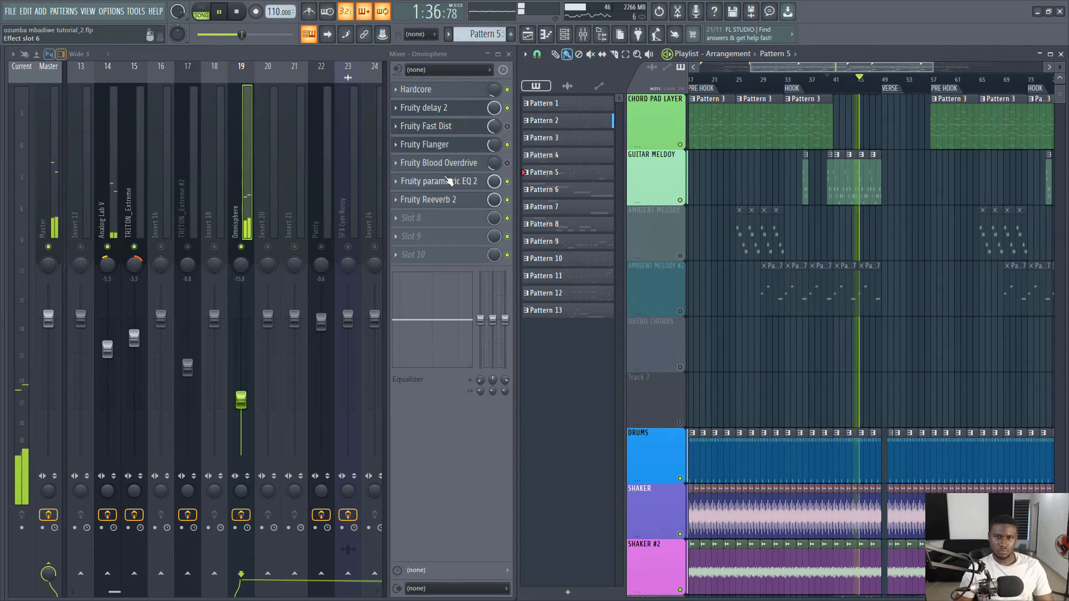
left_click_drag(236, 408, 236, 404)
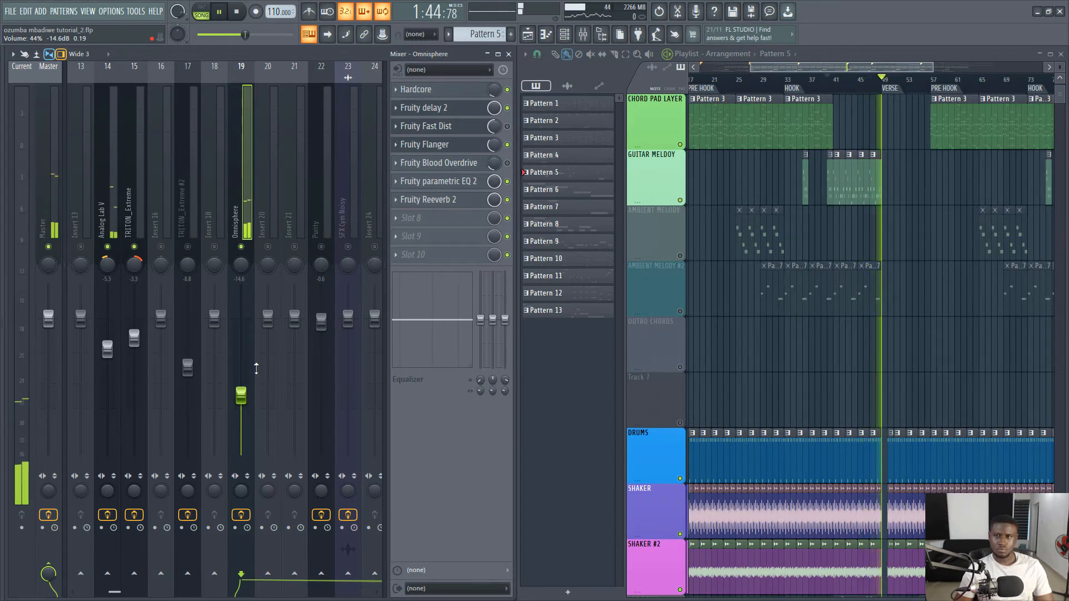
- Play the arrangement briefly from the intro and from about bar 8 to check the guitar melody's entry, and stop playback
scroll(794, 80, "down", 2)
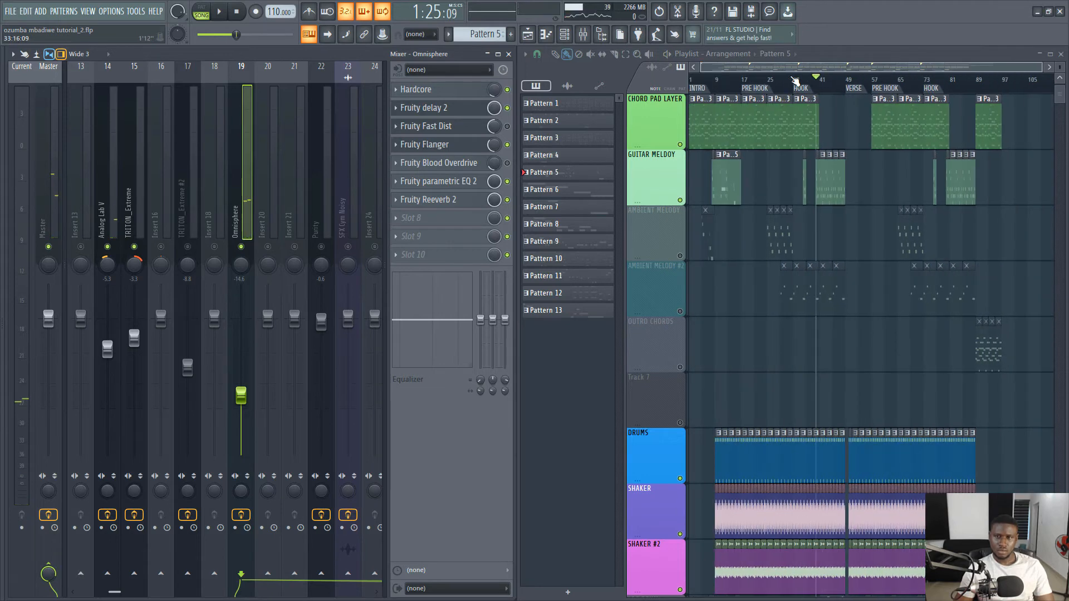
left_click(707, 87)
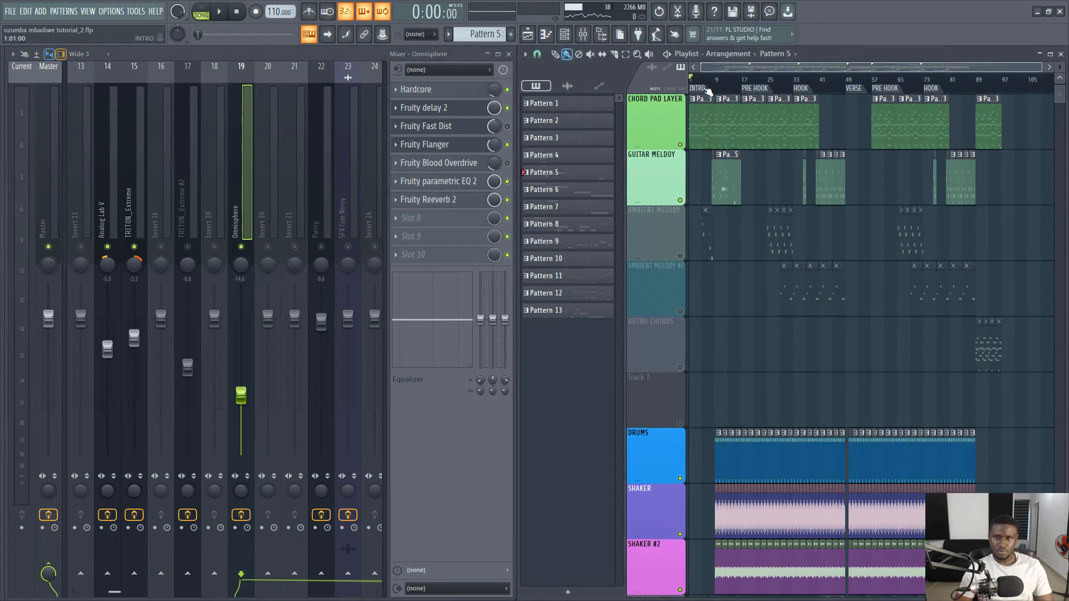
scroll(709, 89, "up", 3)
key("space")
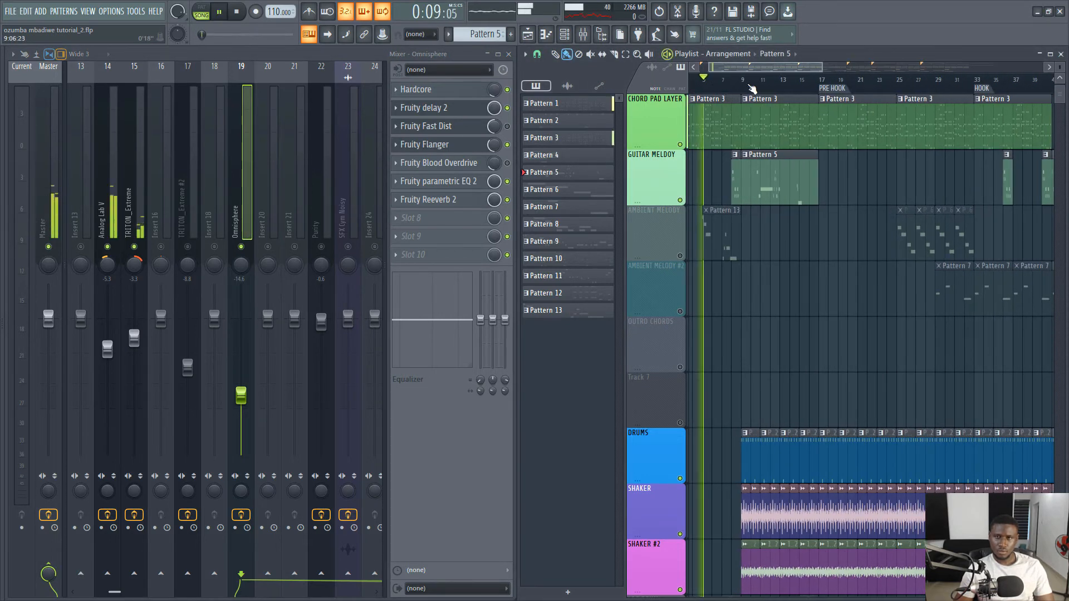
key("space")
left_click(733, 85)
key("space")
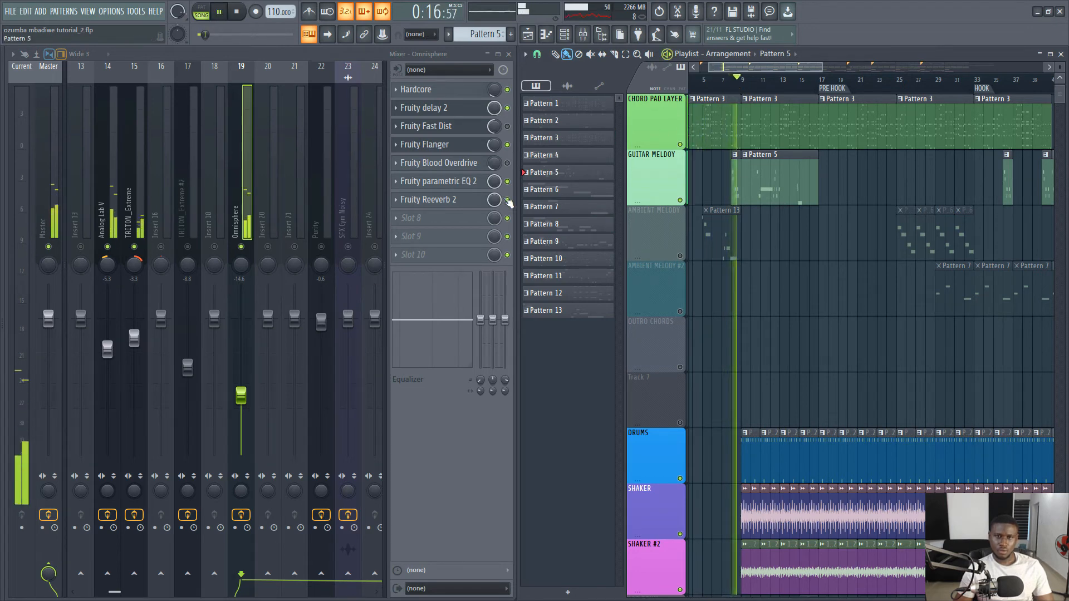
key("space")
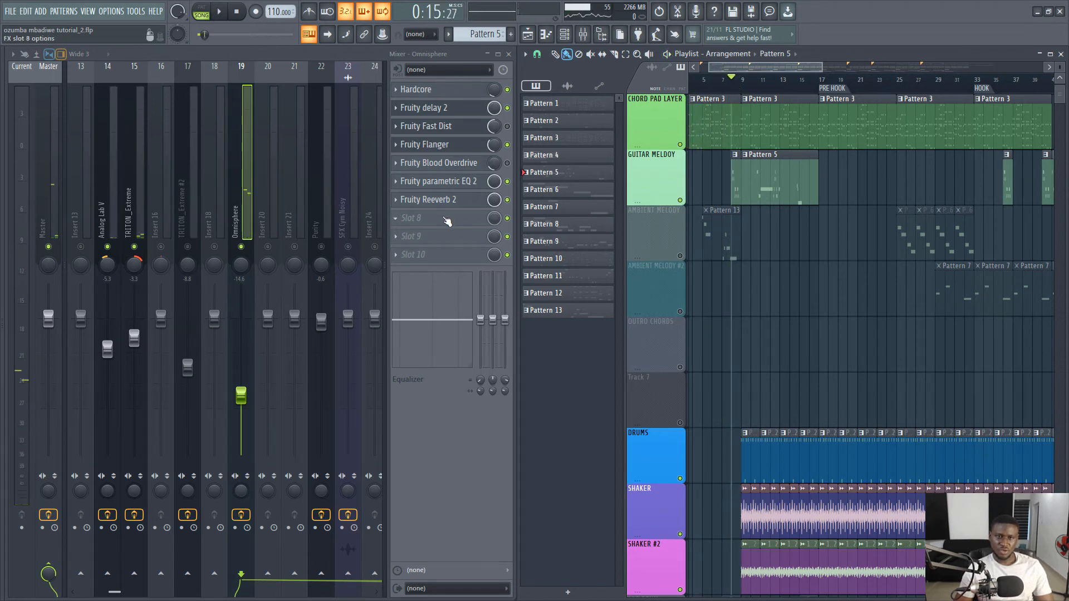
- Add Fruity Phaser to slot 8 of the Omnisphere track, audition it, and set its mix level to 50%
left_click(445, 220)
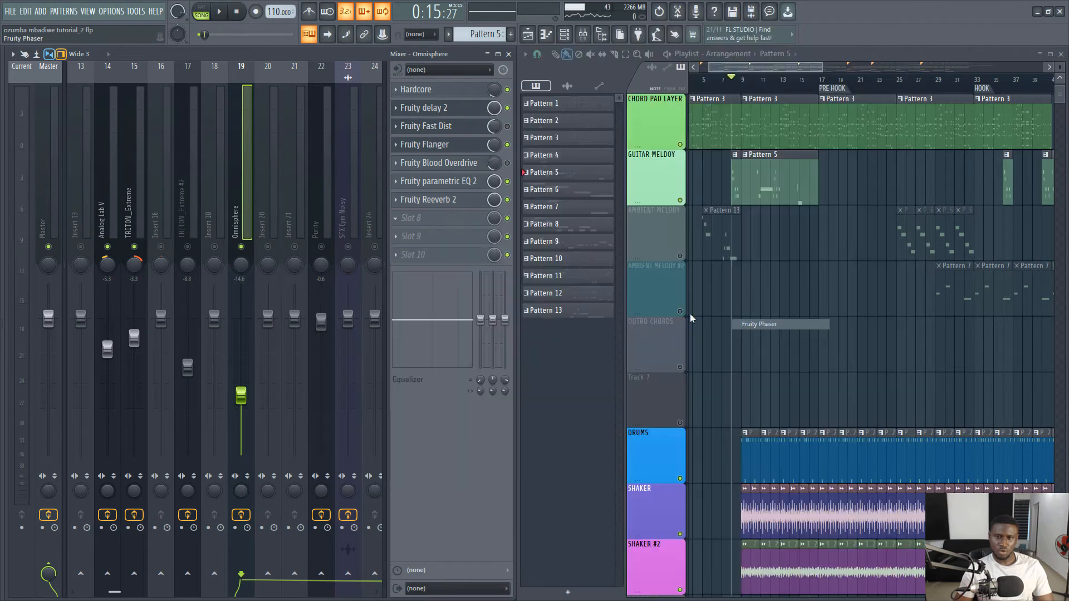
left_click(774, 324)
key("space")
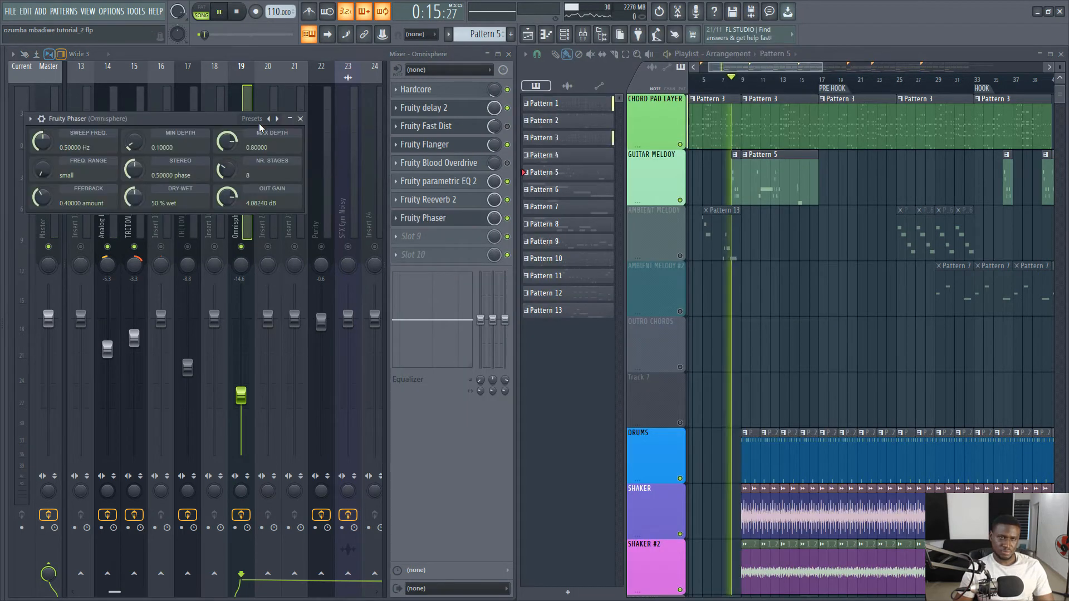
key("space")
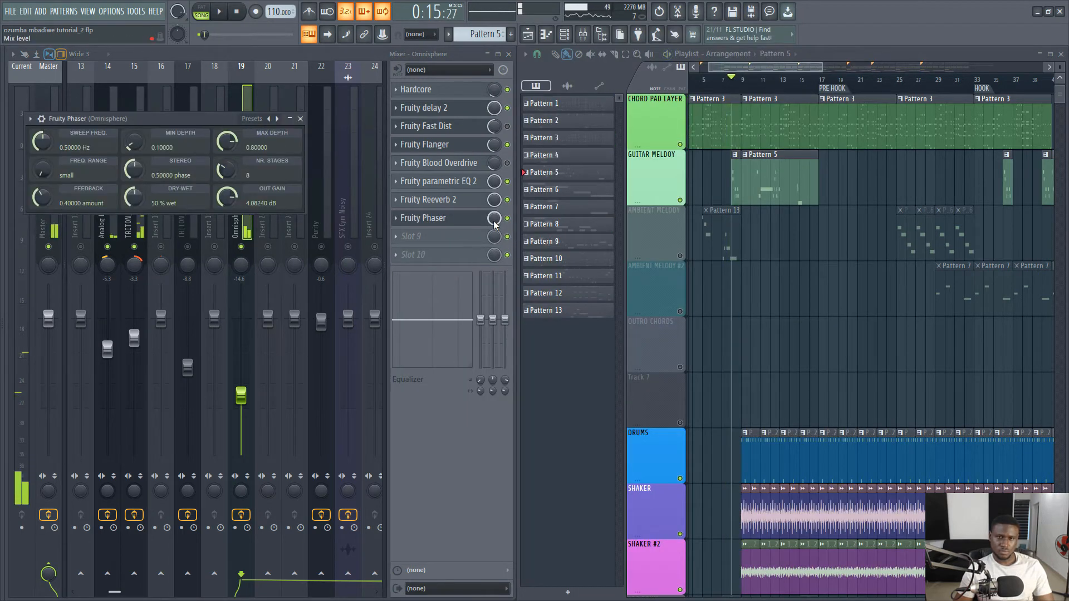
left_click_drag(493, 219, 494, 243)
key("space")
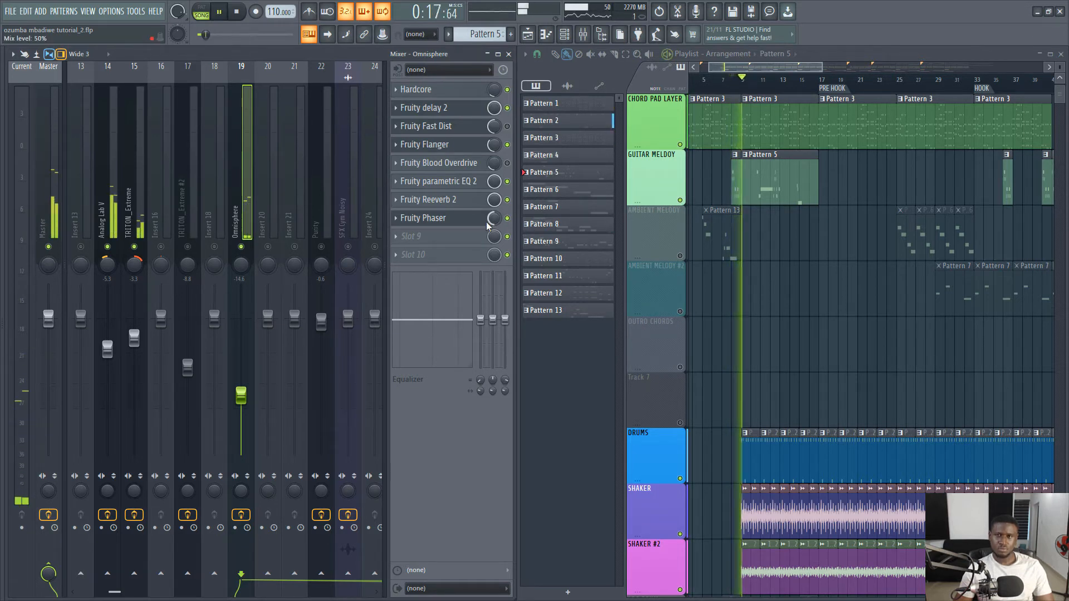
- Reorder Fruity Phaser before Fruity Reeverb 2 in the Omnisphere effect chain and adjust its mix level to about 57% during playback
scroll(460, 224, "up", 1)
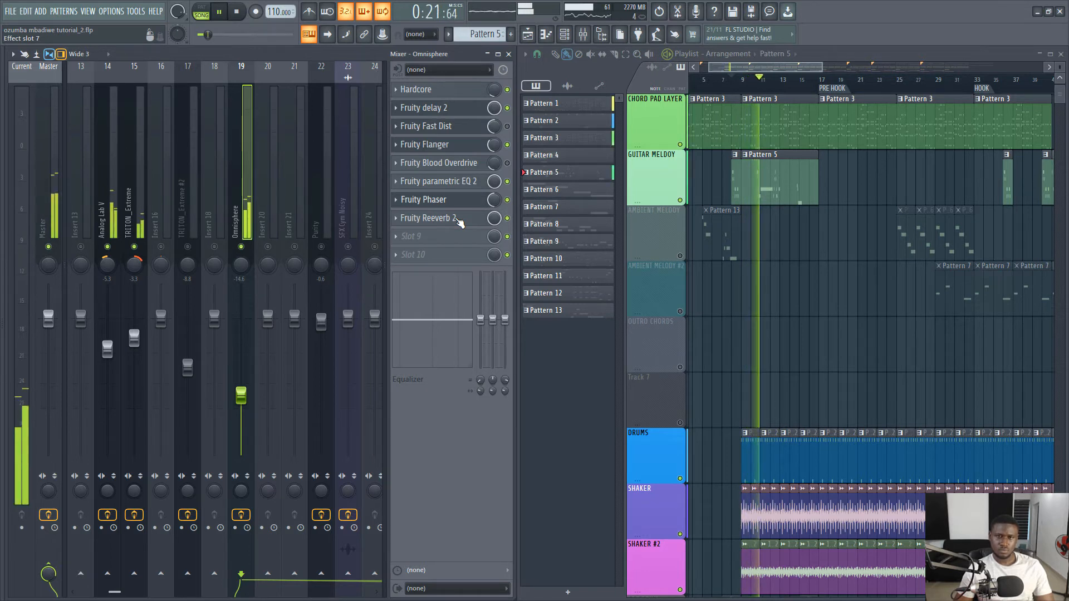
left_click_drag(494, 200, 494, 195)
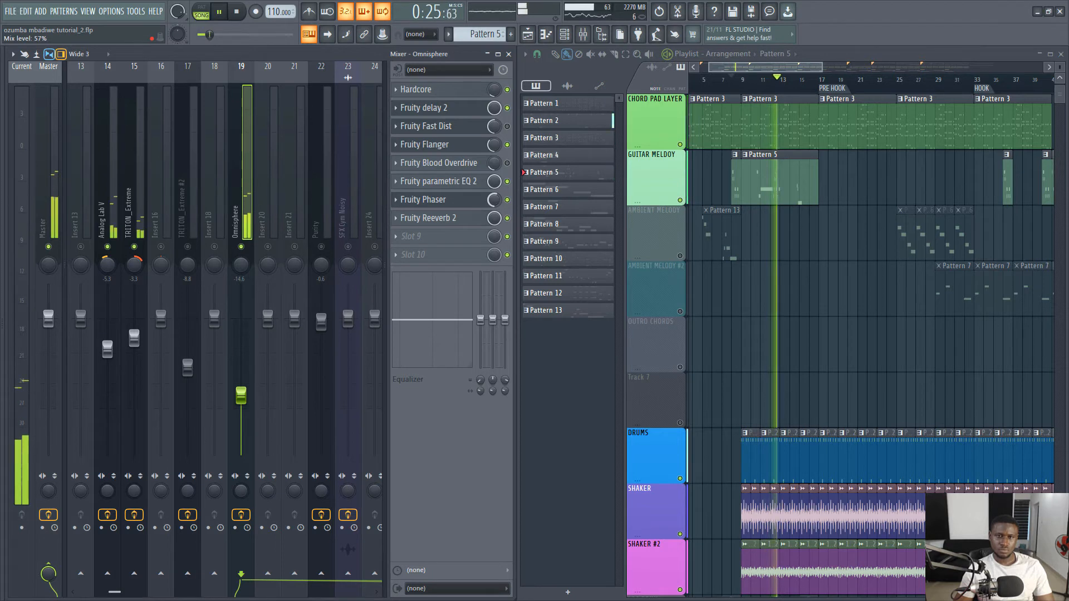
key("space")
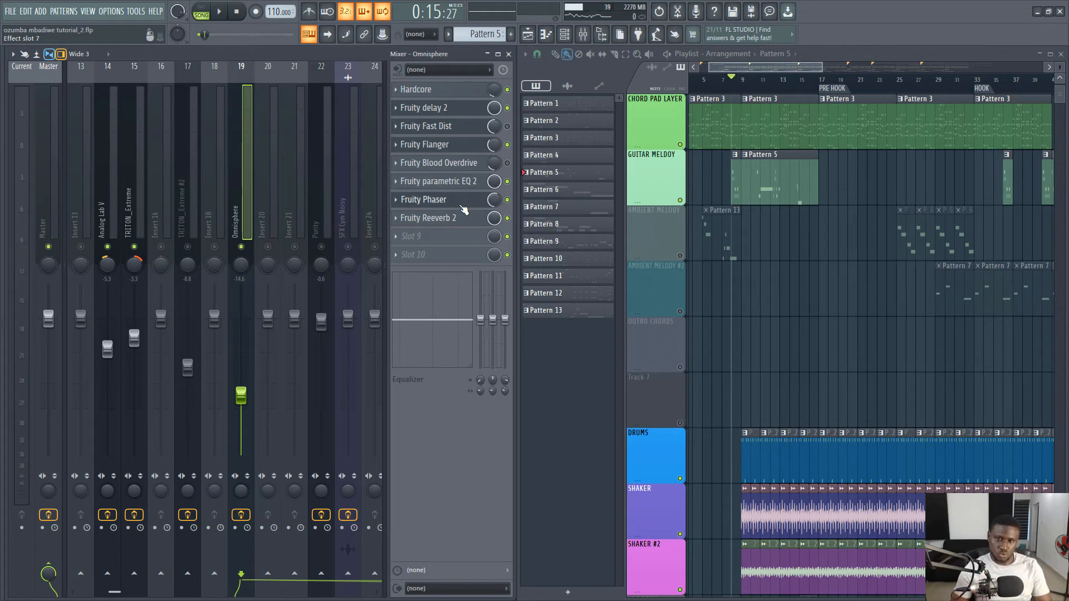
key("space")
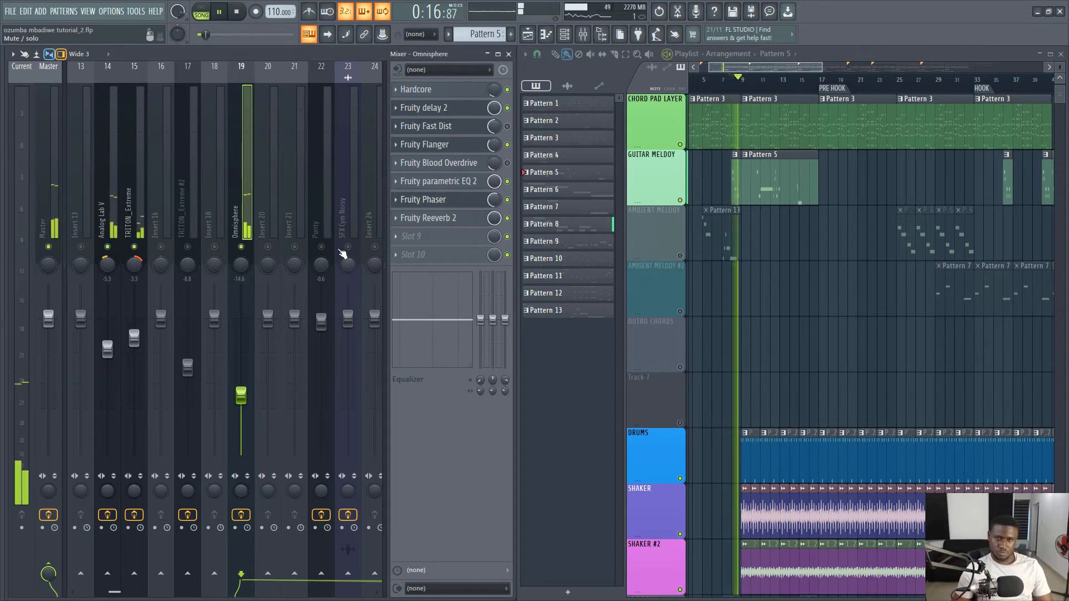
- Stop playback and unmute the Ambient Melody track in the playlist
scroll(784, 85, "down", 2)
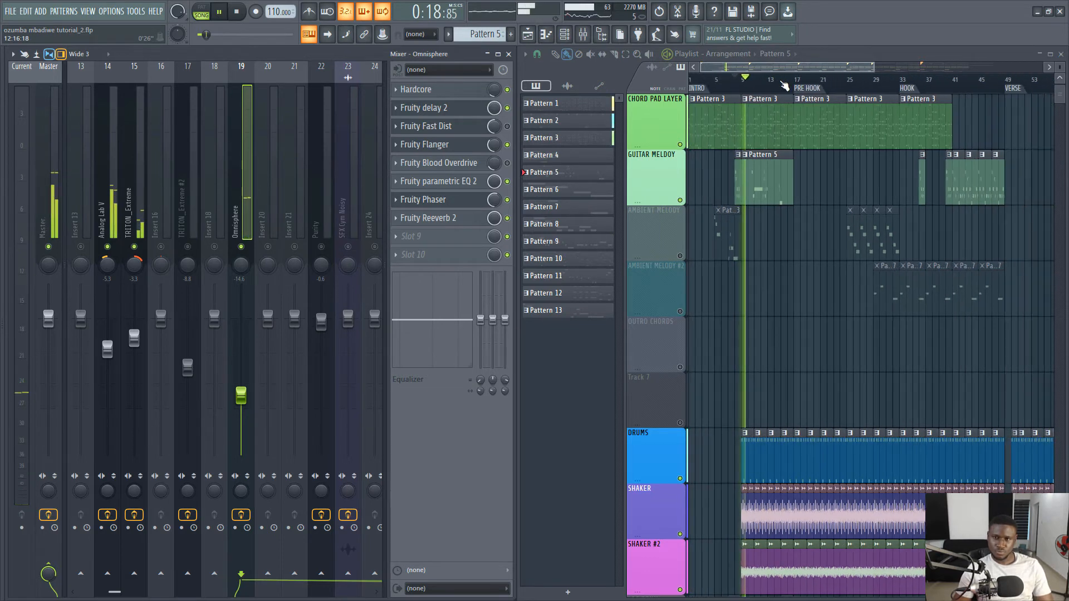
scroll(784, 85, "down", 2)
key("space")
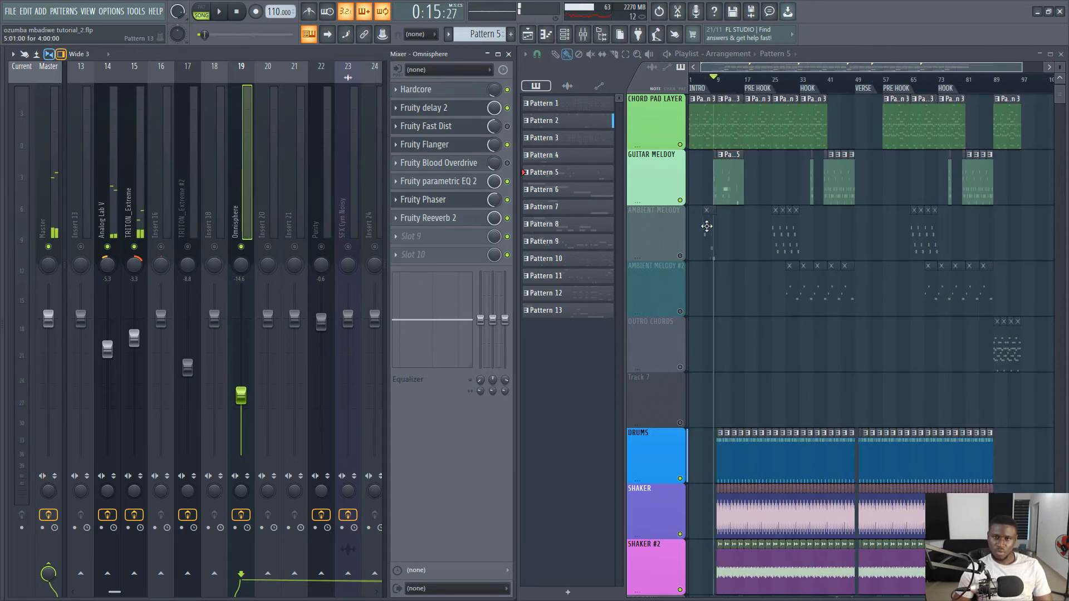
left_click(679, 256)
scroll(777, 85, "up", 3)
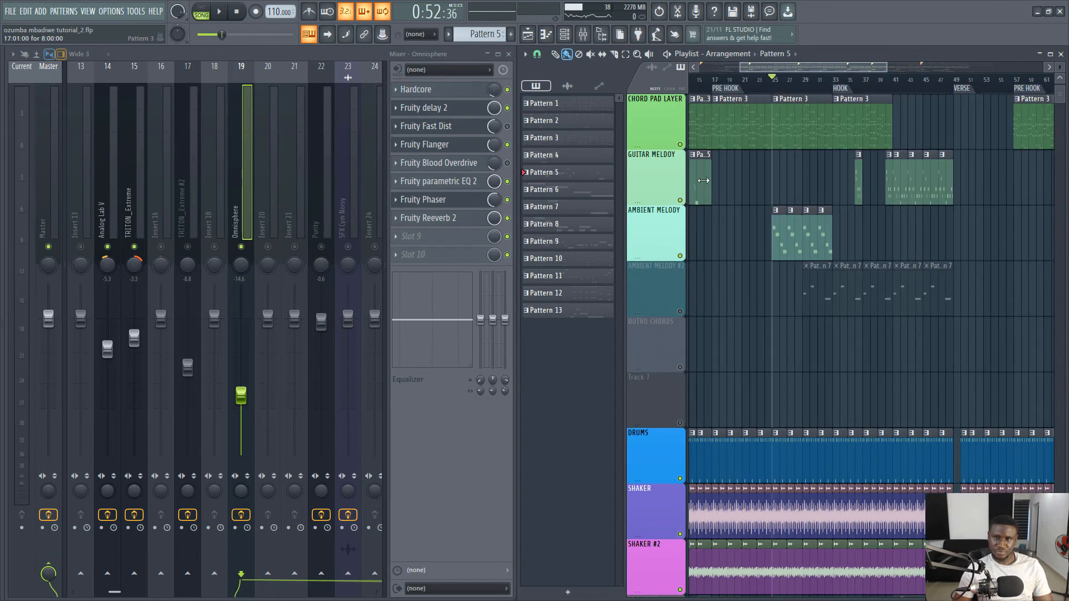
- Play the ambient melody from about bar 25, then select and unmute the TRITON_Extreme #2 mixer track
key("space")
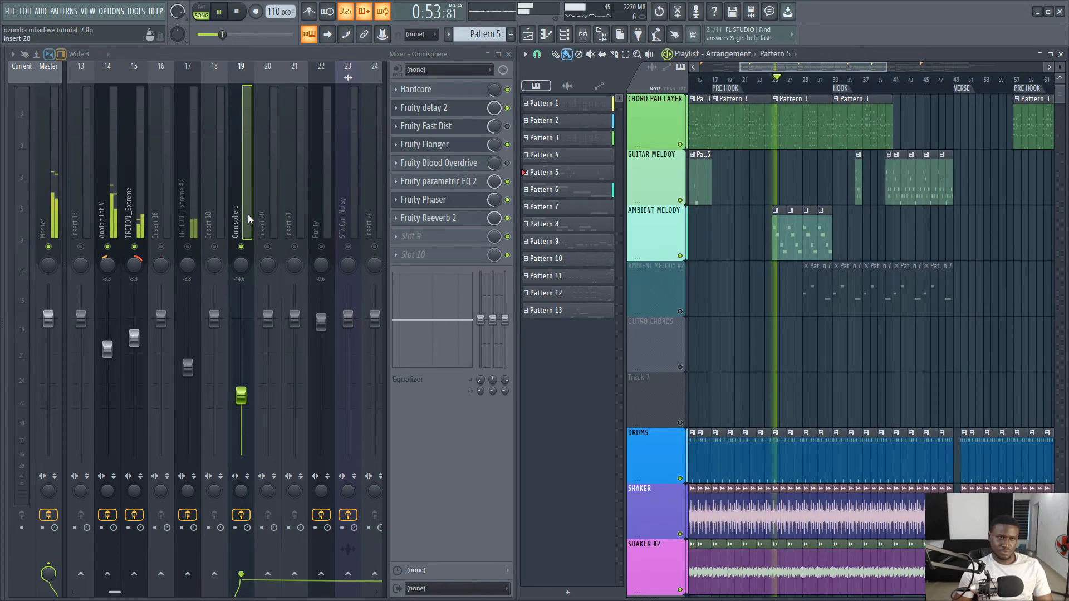
key("space")
key("space")
left_click(189, 202)
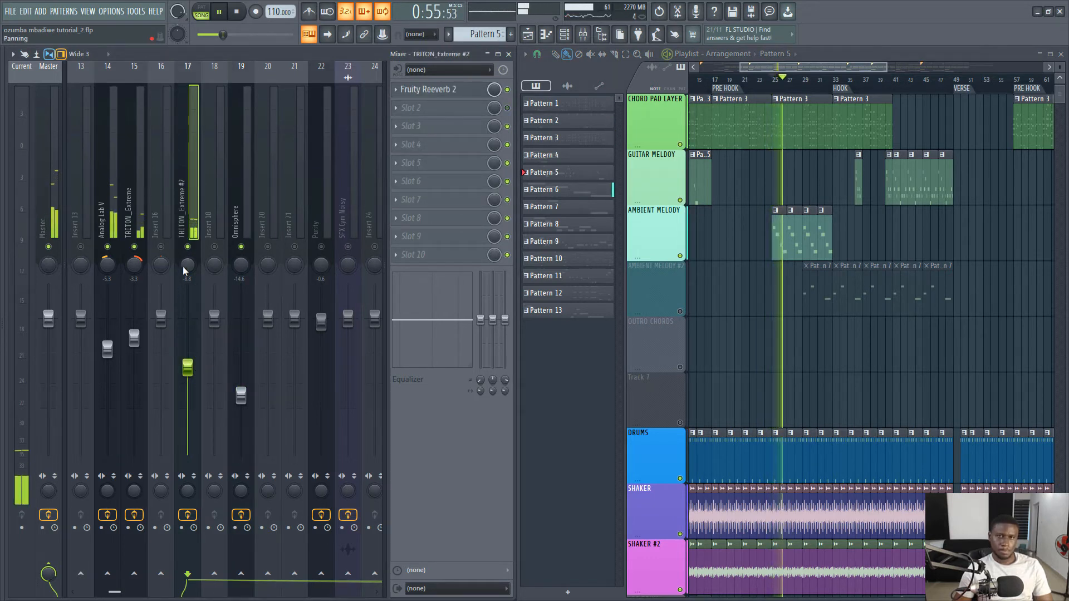
key("space")
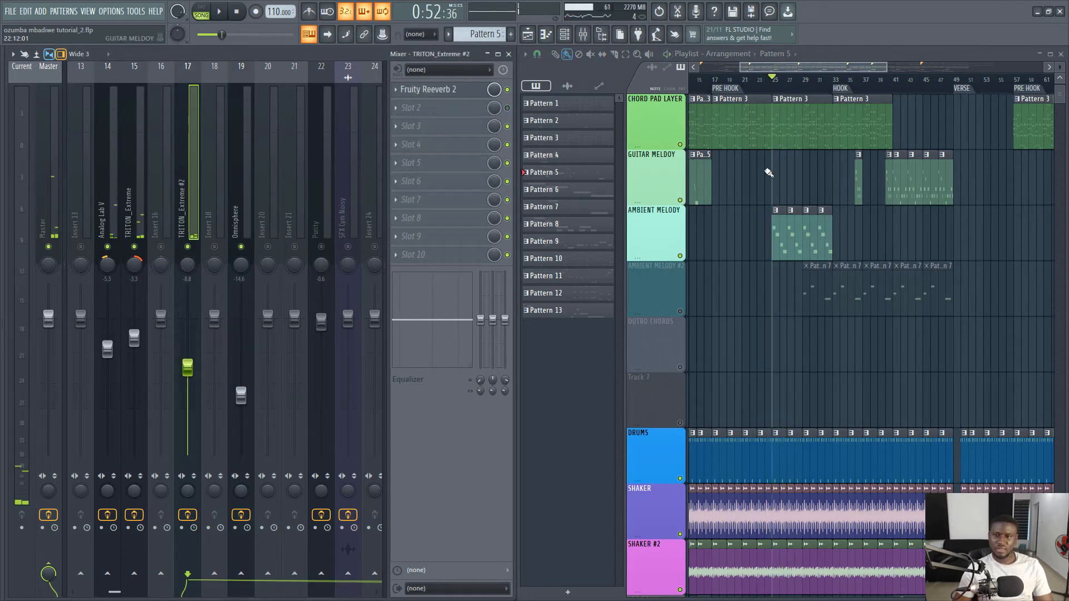
- Audition the guitar melody from about bar 8 and pan the Omnisphere track partly to the right
left_click(245, 208)
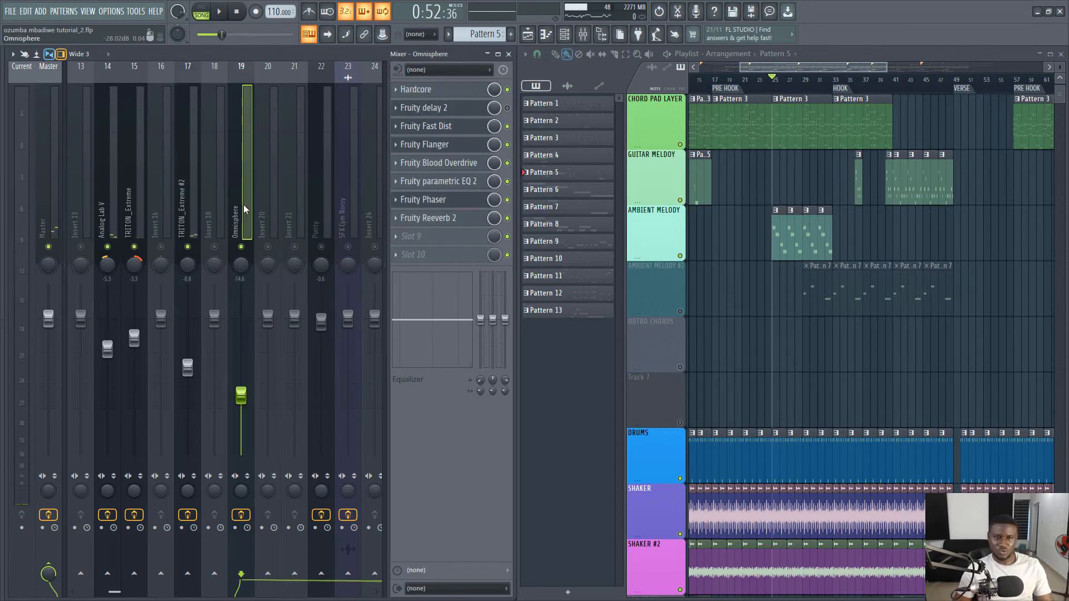
left_click_drag(793, 66, 742, 68)
left_click(743, 81)
key("space")
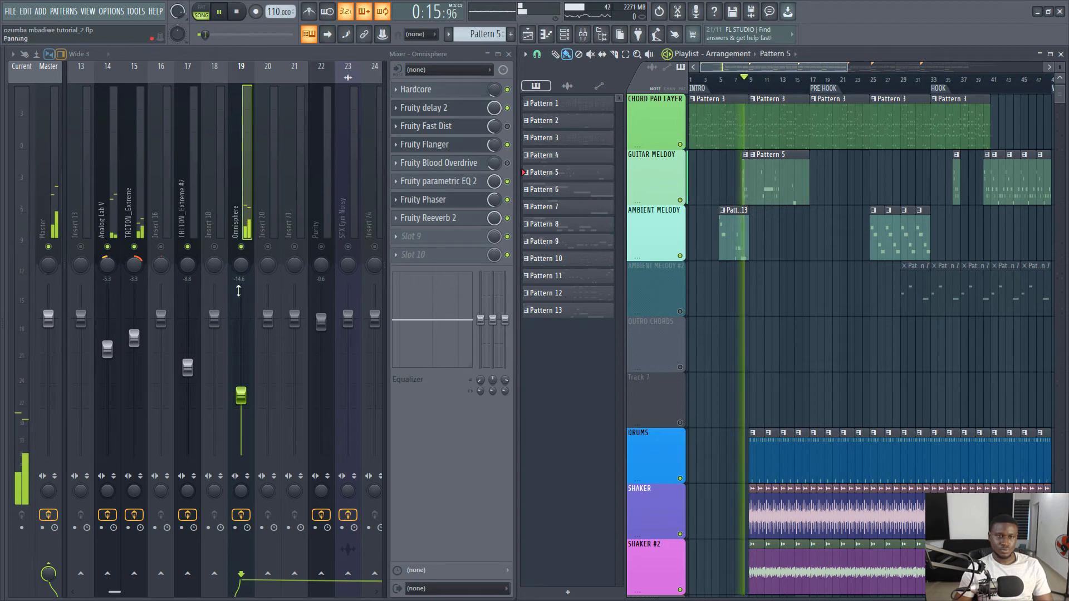
key("space")
left_click_drag(241, 269, 240, 261)
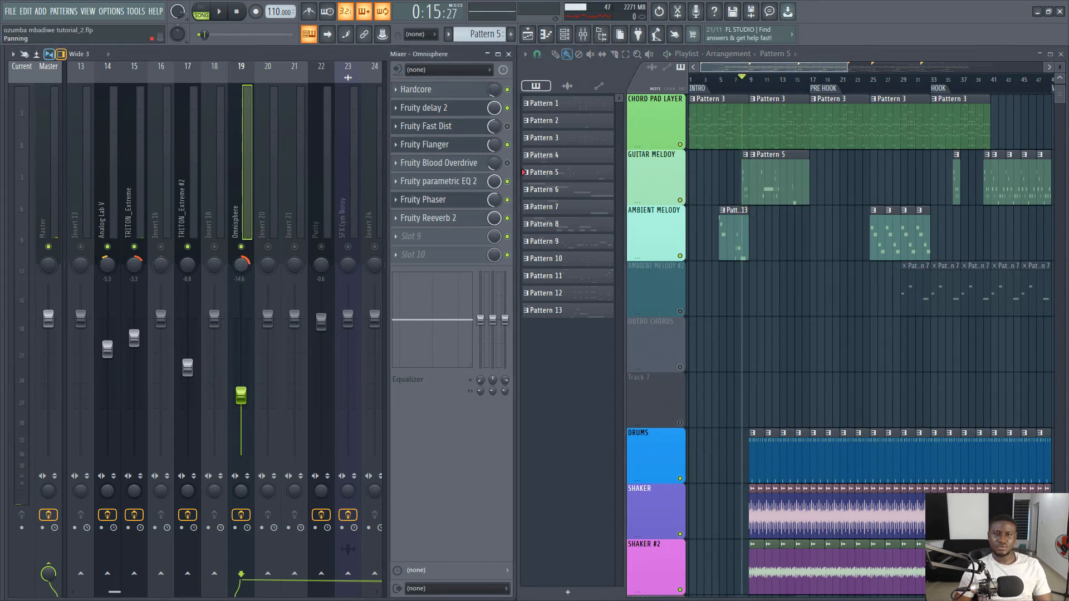
key("space")
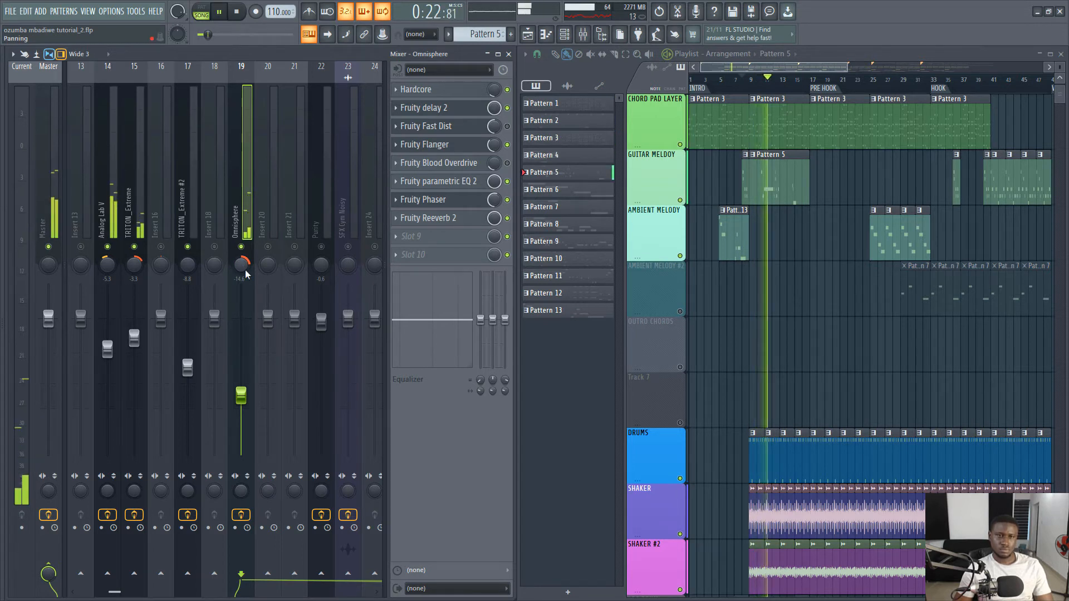
- Set the Omnisphere track's volume to about -14.8 dB during playback, and stop
left_click_drag(245, 395, 246, 399)
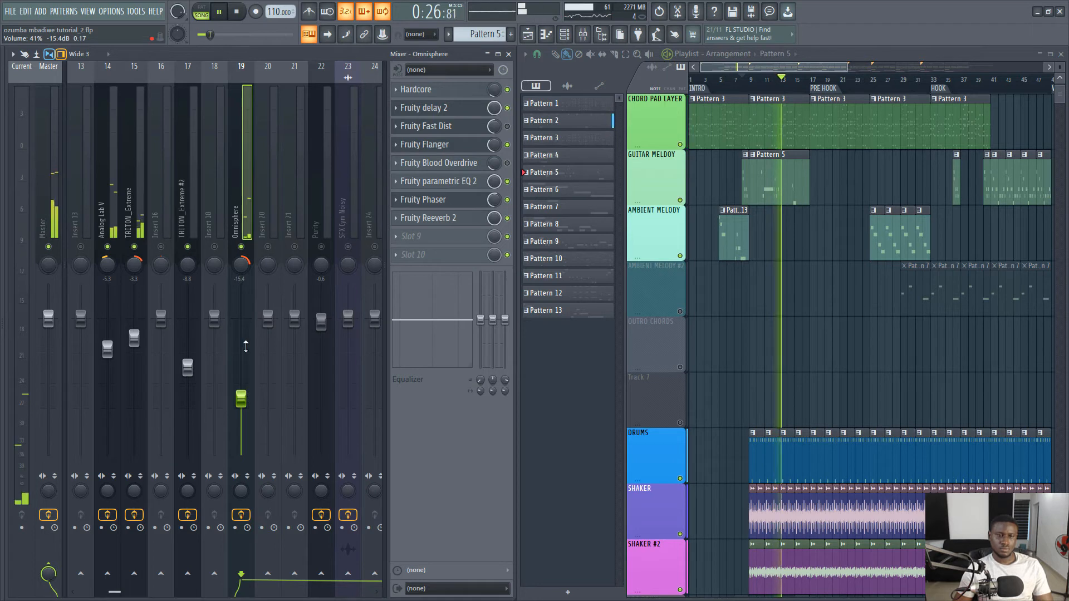
left_click_drag(246, 400, 246, 396)
key("space")
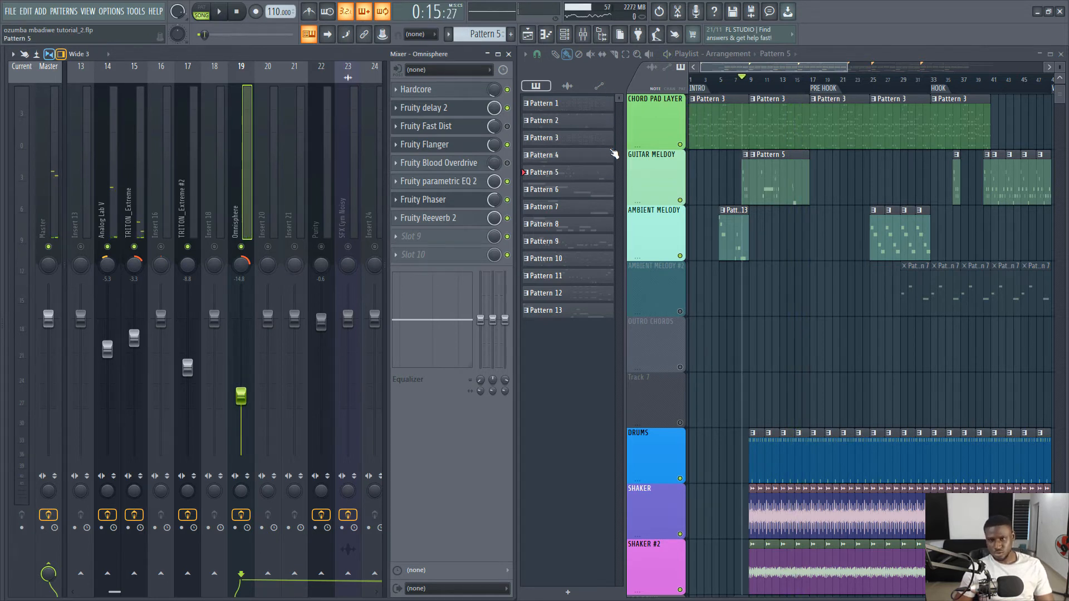
- Play the arrangement from about bar 5 and from about bar 25 to compare the two ambient melody sections
left_click(719, 82)
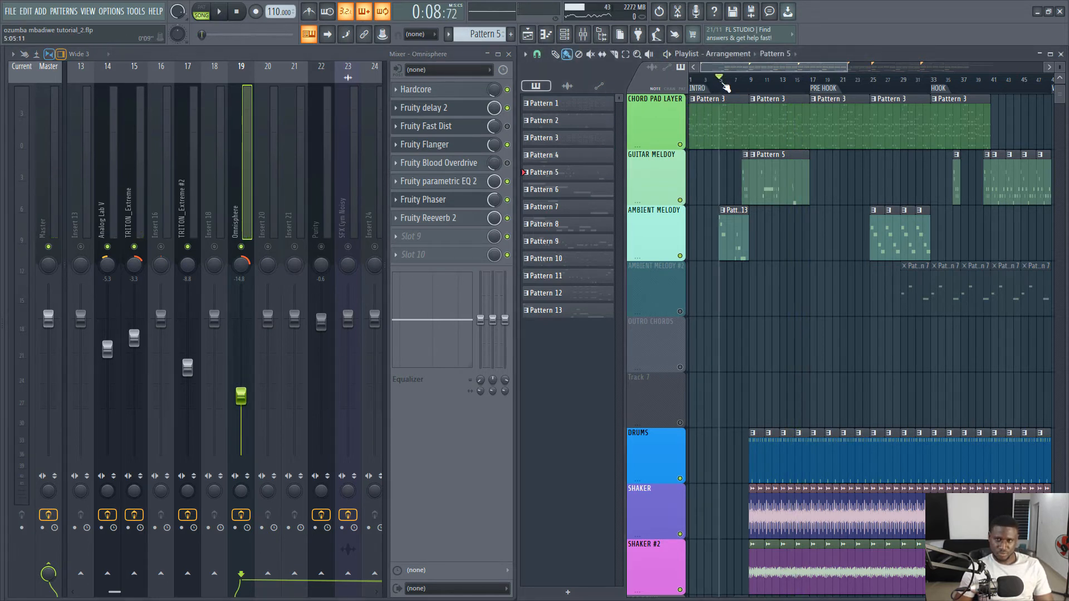
key("space")
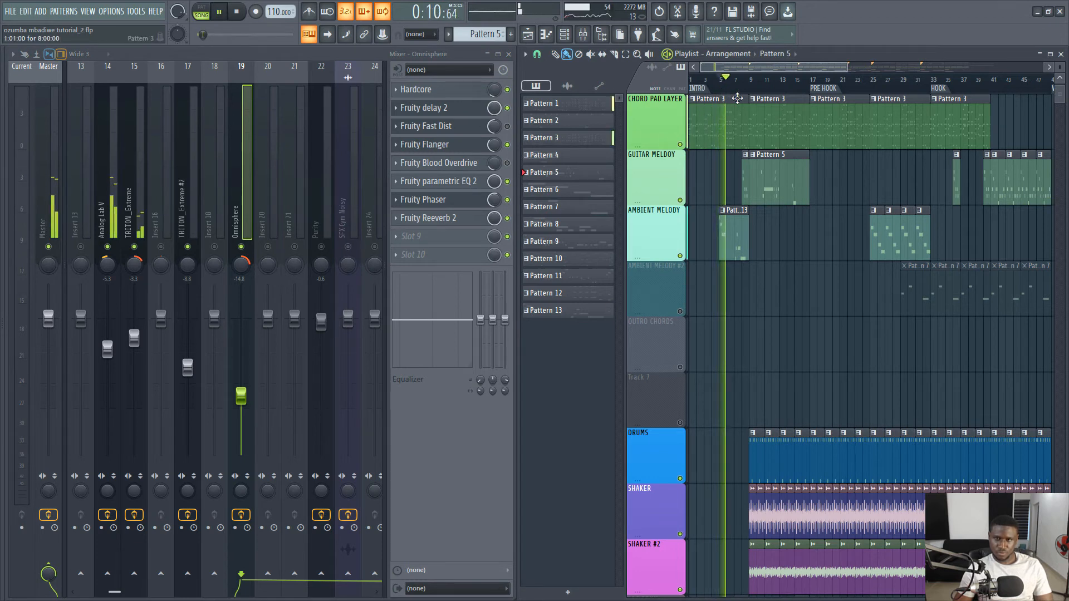
key("space")
left_click(749, 89)
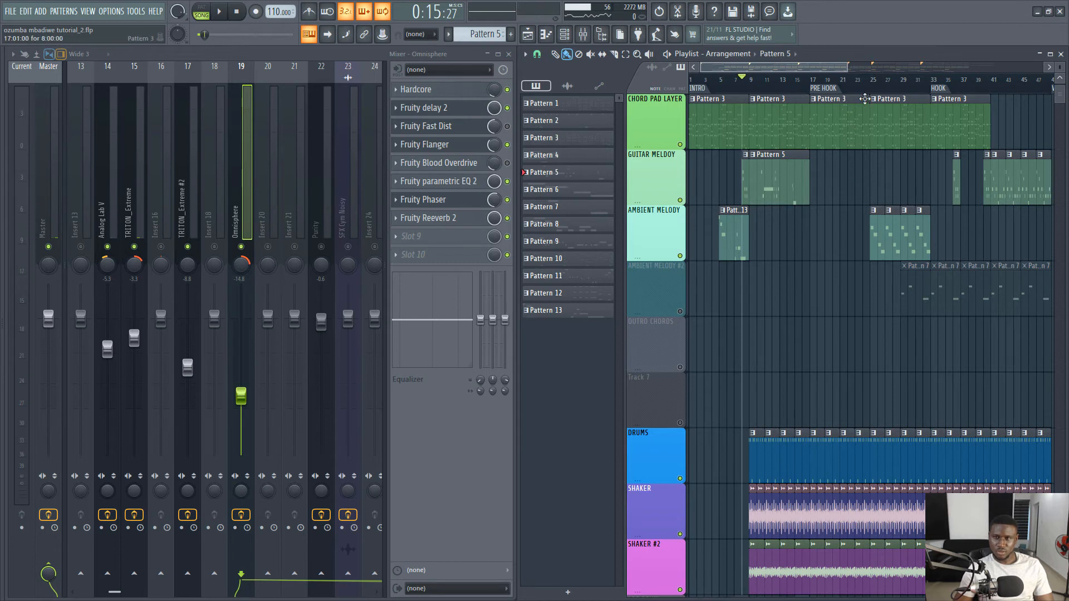
left_click(873, 78)
key("space")
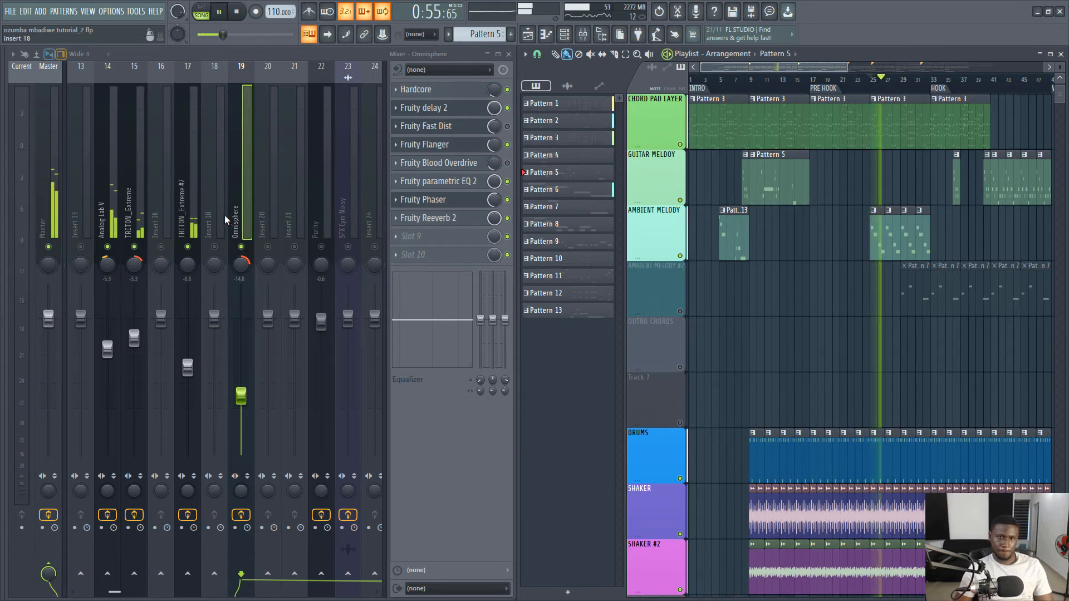
- Pan the TRITON_Extreme #2 track slightly to the left while auditioning the ambient melody
key("space")
left_click(193, 235)
key("space")
left_click_drag(187, 265, 188, 287)
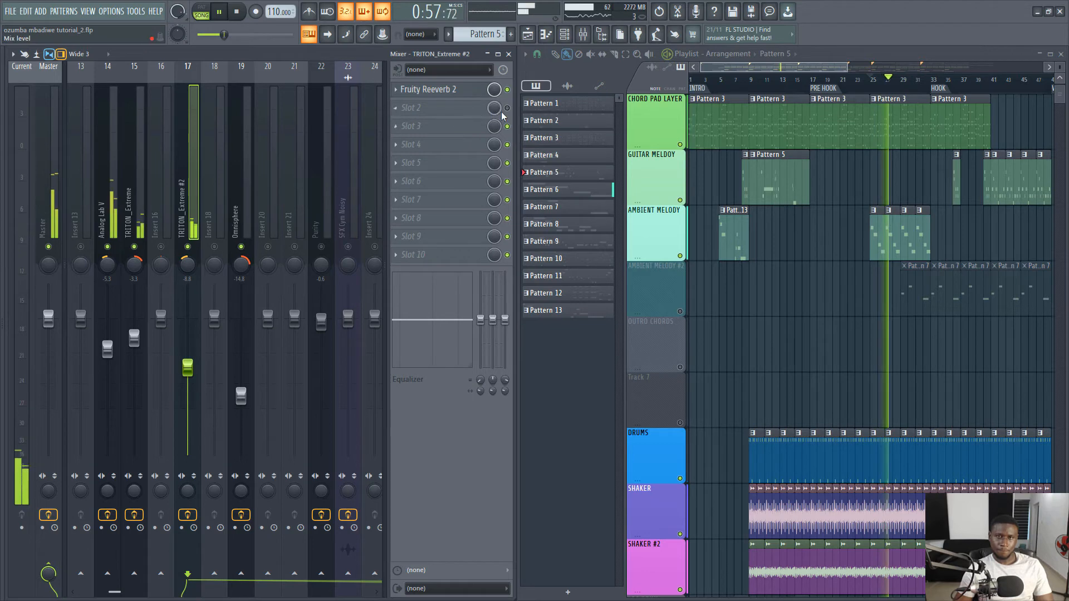
key("space")
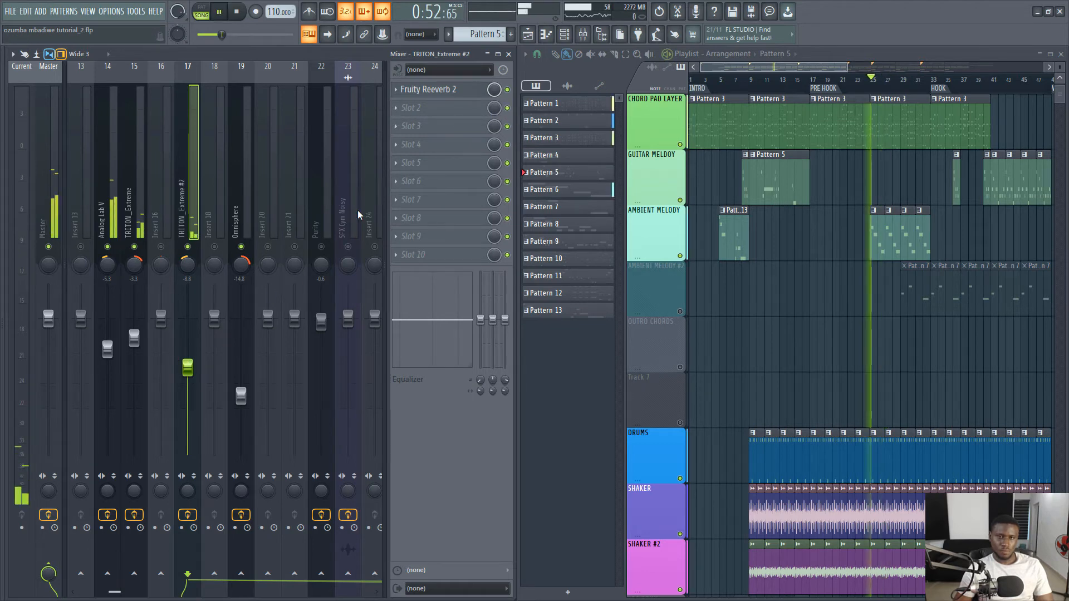
- Add Fruity Parametric EQ 2 to slot 2 of the TRITON_Extreme #2 track and move its low-cut band up to thin the lows
left_click(435, 113)
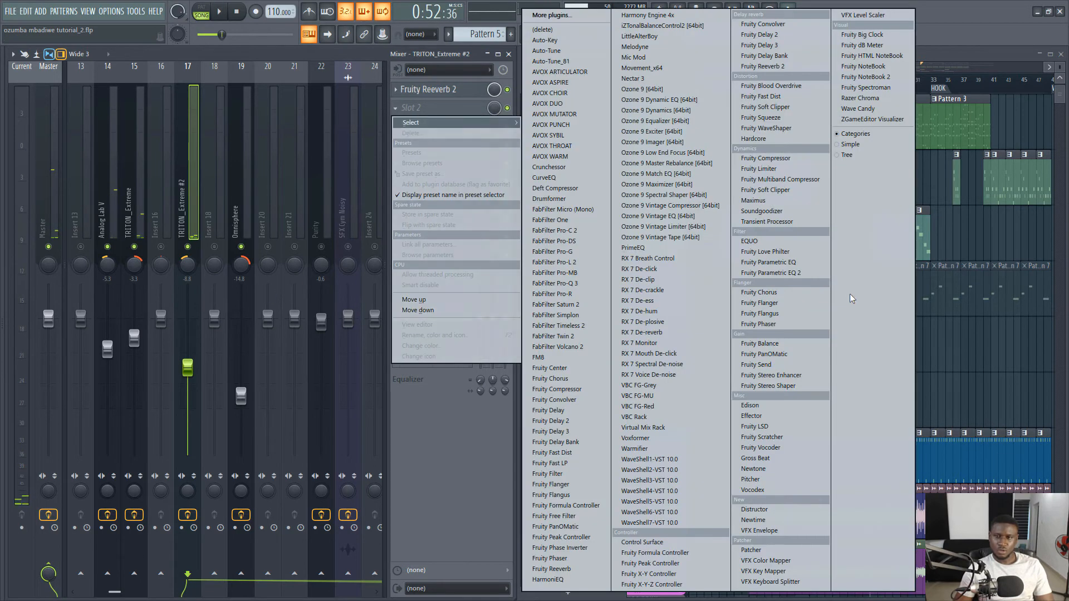
left_click(746, 272)
key("space")
left_click_drag(163, 295, 236, 344)
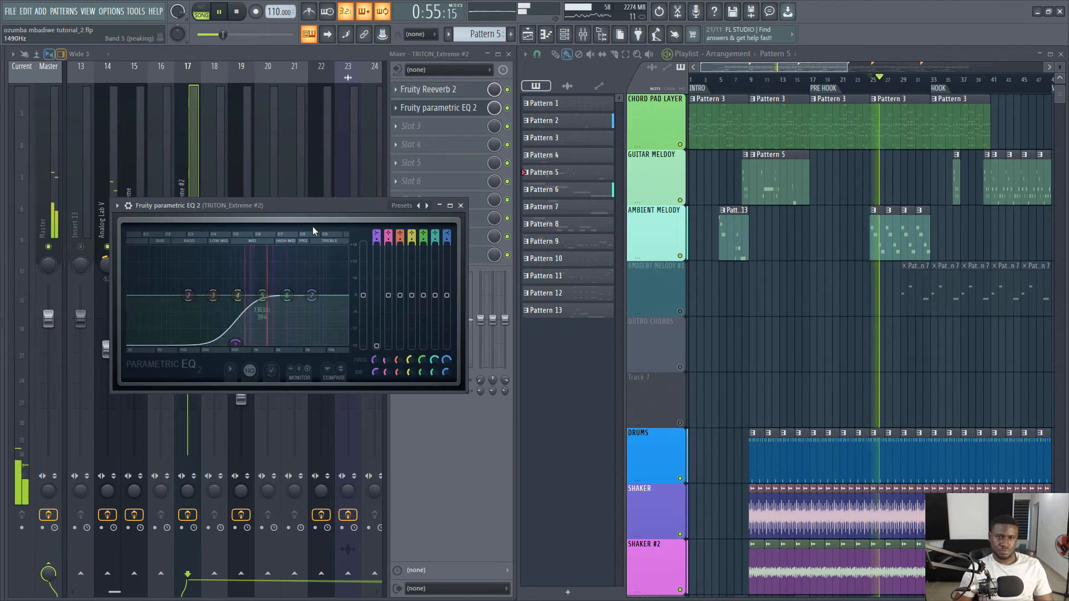
left_click(462, 206)
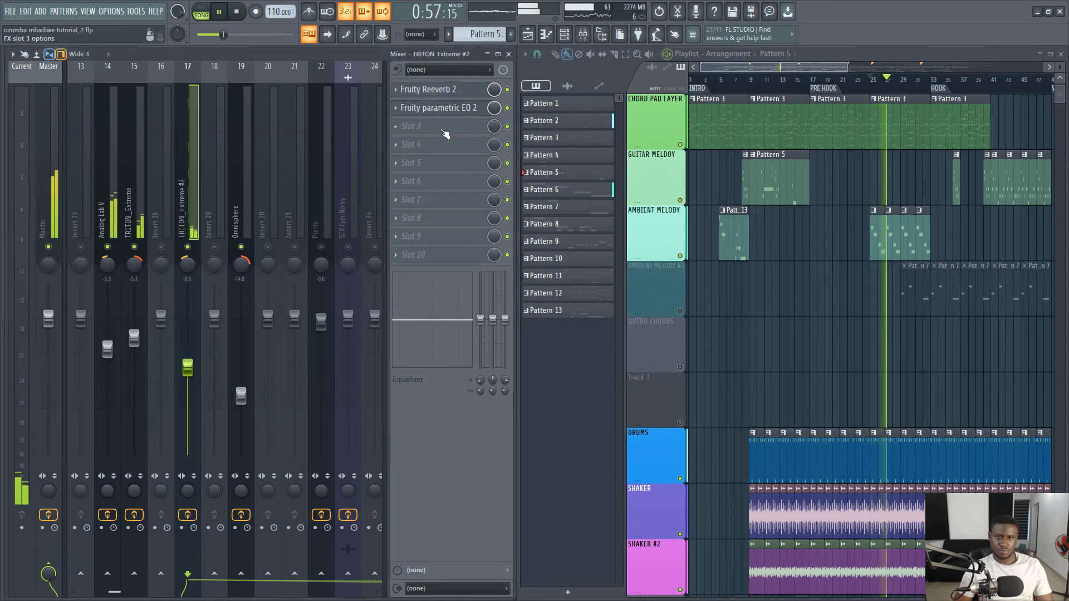
- Add a second Fruity Reeverb 2 in slot 3 of TRITON_Extreme #2 and increase its decay time and room size
left_click(440, 126)
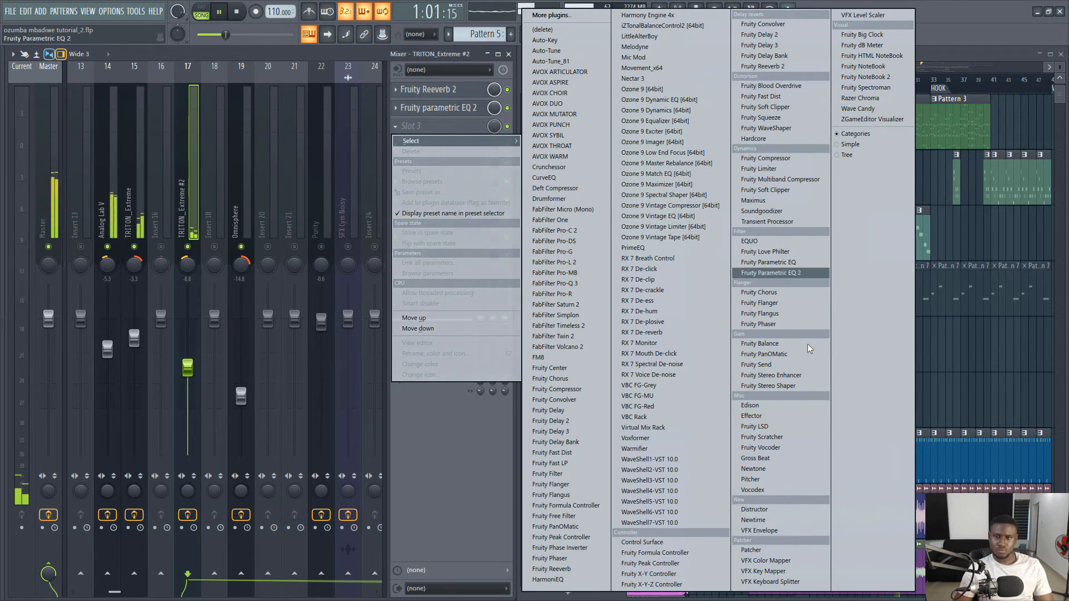
left_click(785, 67)
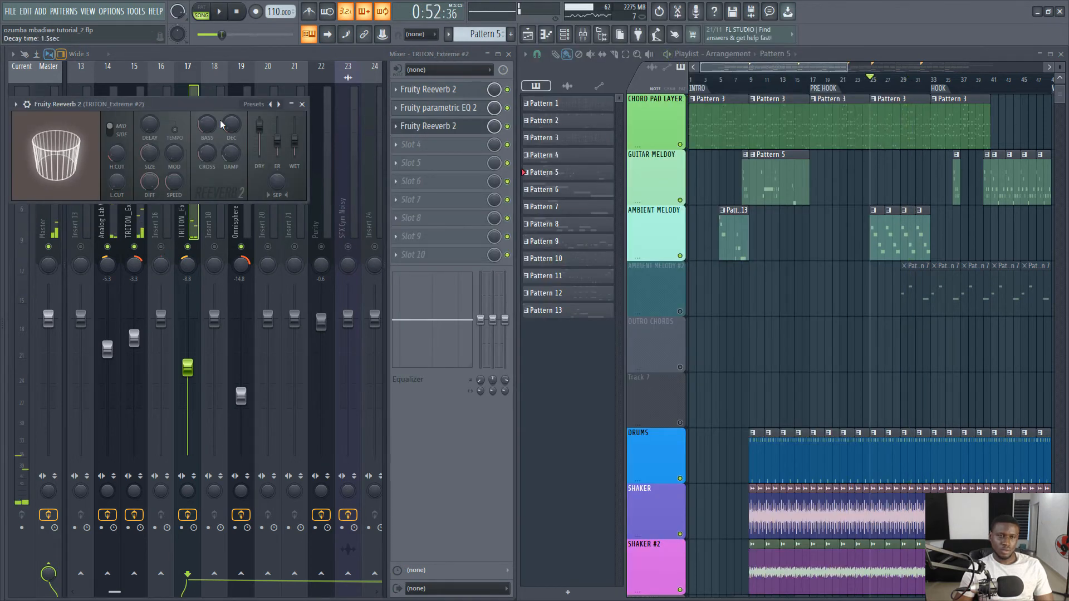
left_click_drag(229, 126, 229, 114)
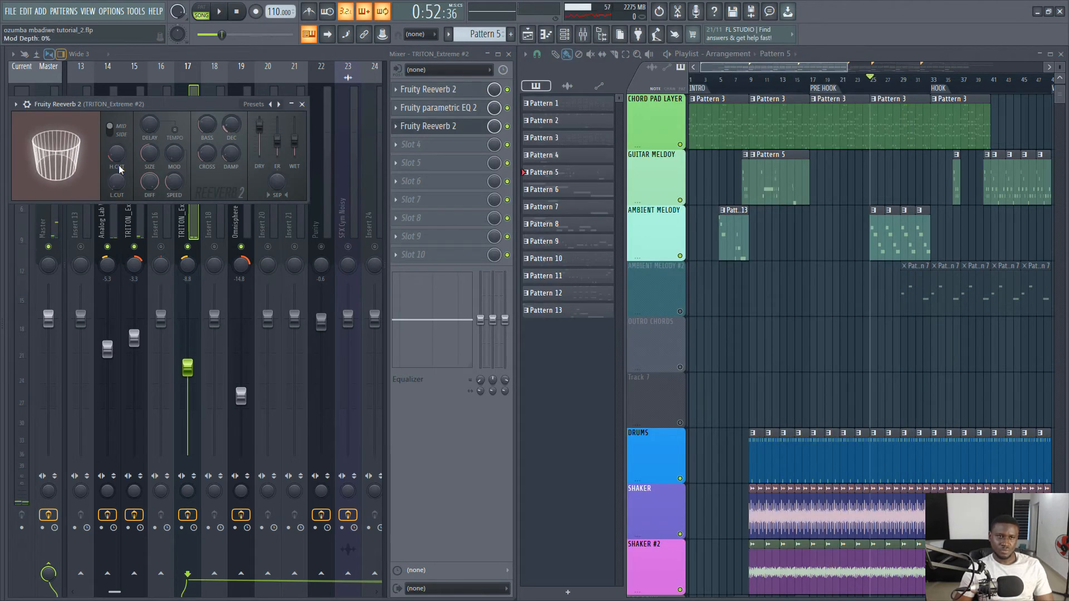
left_click_drag(148, 152, 148, 131)
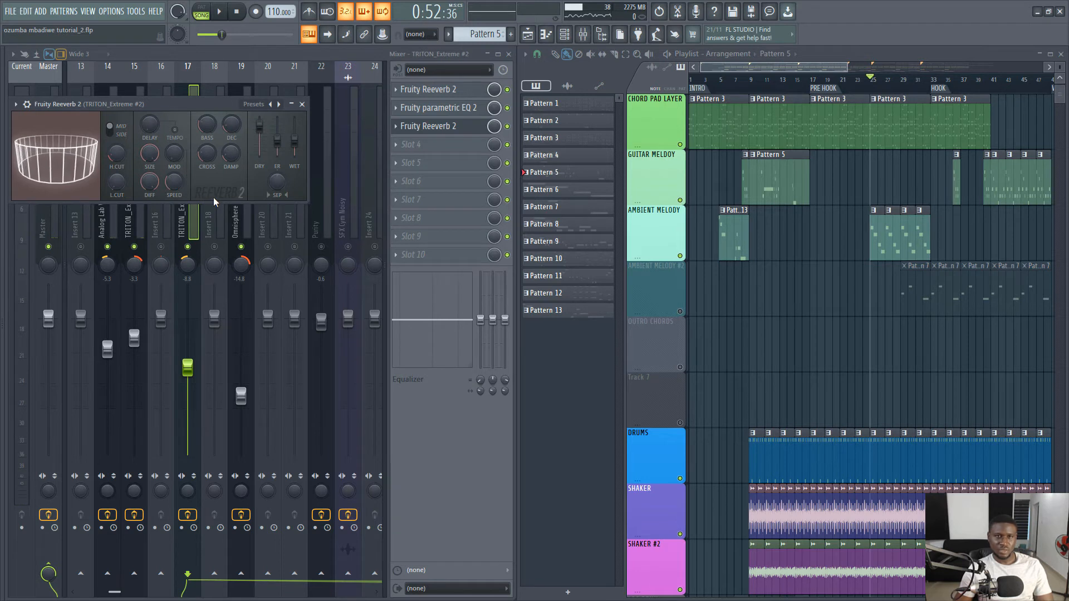
- Set the slot 3 reverb's wet level to about 62% during playback and audition the ambient melody
key("space")
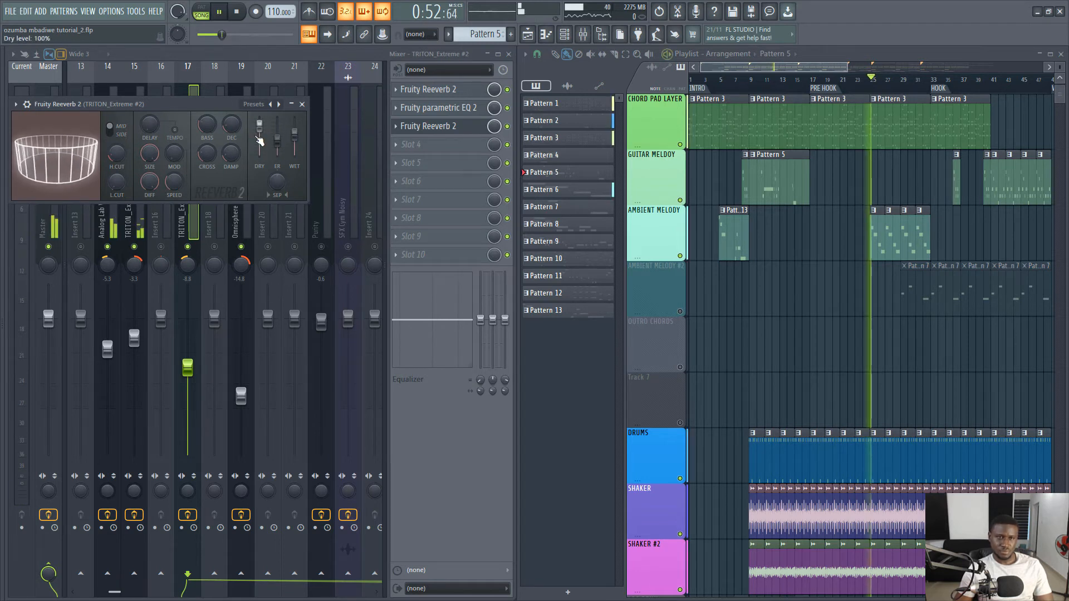
left_click_drag(295, 133, 295, 136)
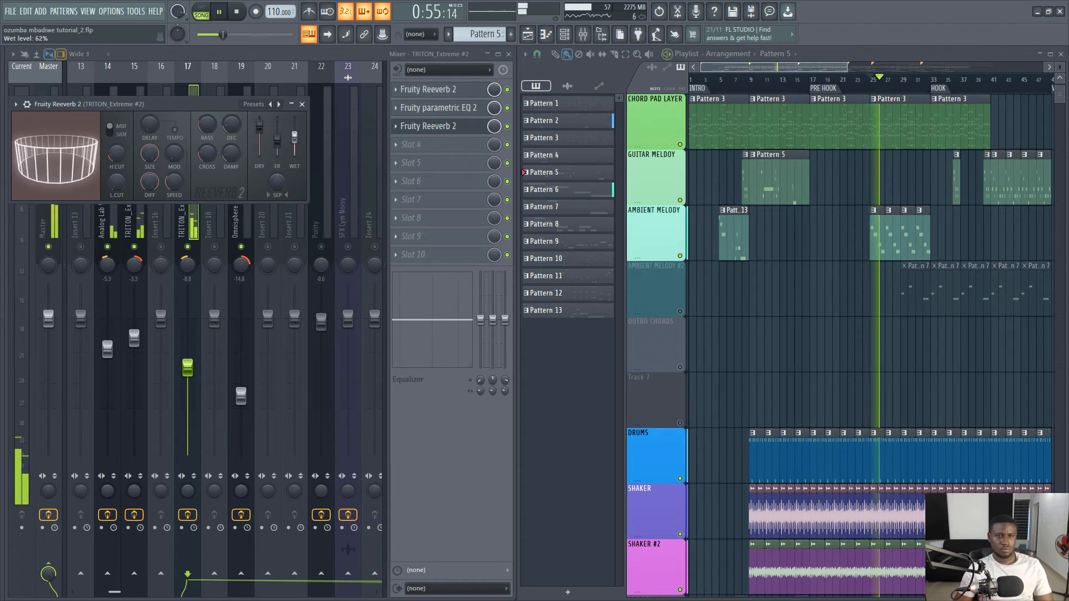
left_click(302, 104)
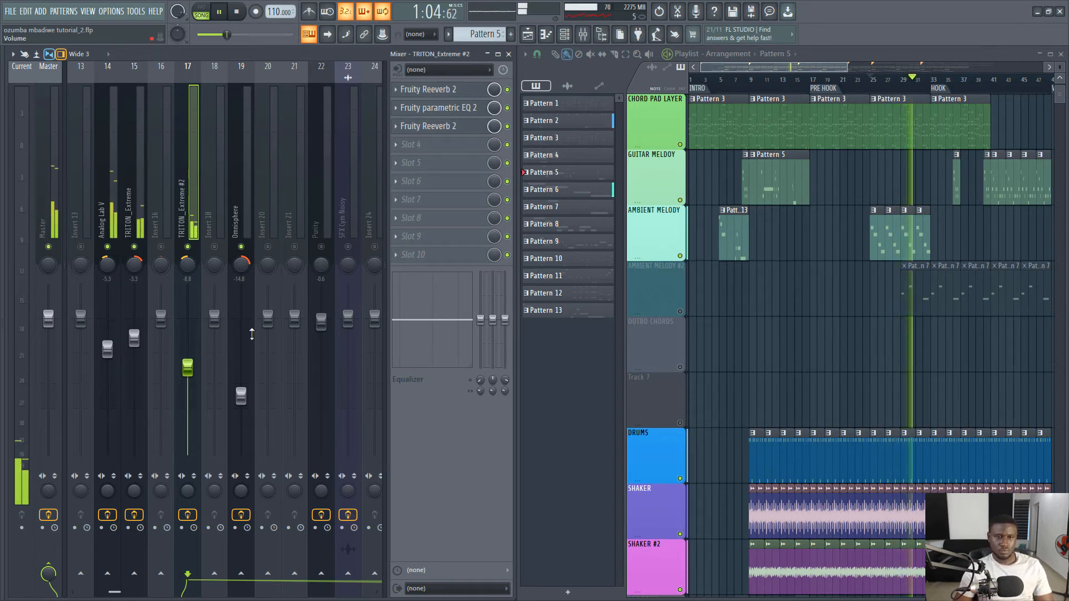
key("space")
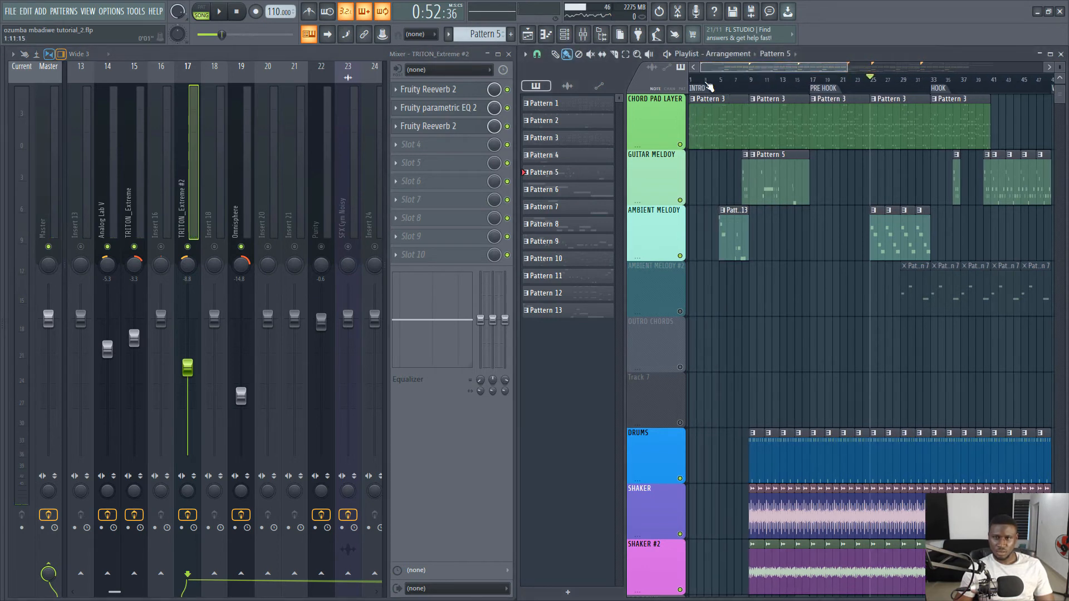
- Play the intro from about bar 5, pick the Pattern 13 clip, and locate and unmute its TRITON_Extreme #3 mixer track
left_click(727, 88)
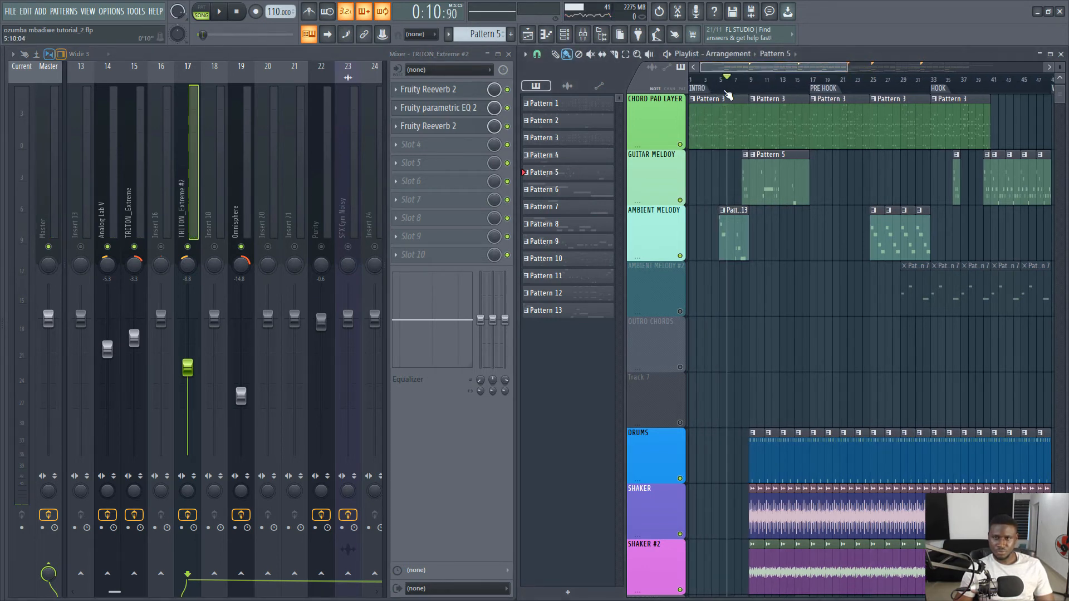
key("space")
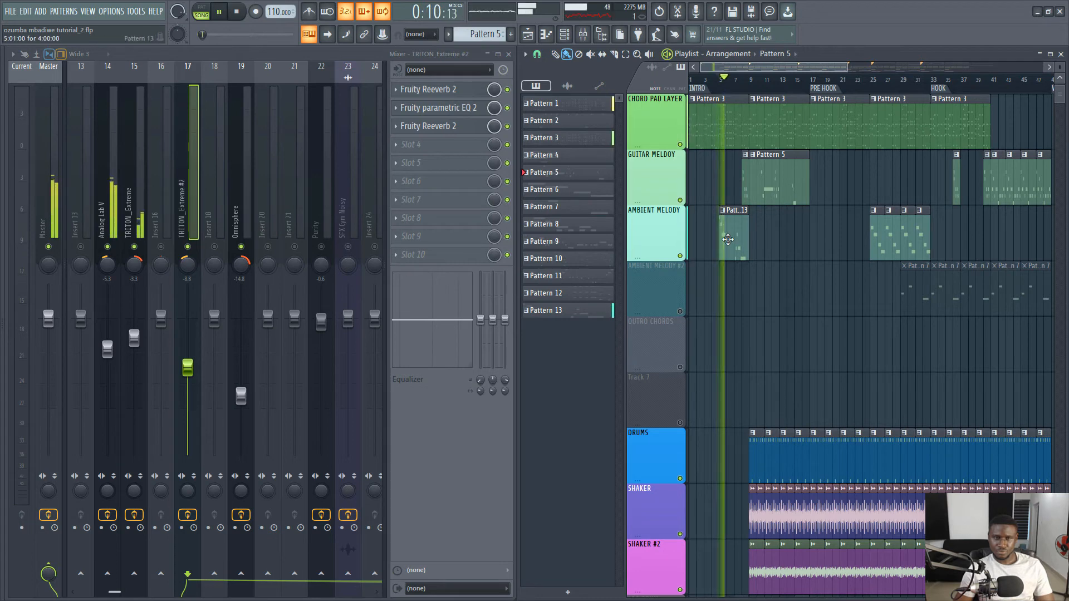
left_click(728, 240)
scroll(273, 192, "up", 3)
scroll(272, 192, "down", 3)
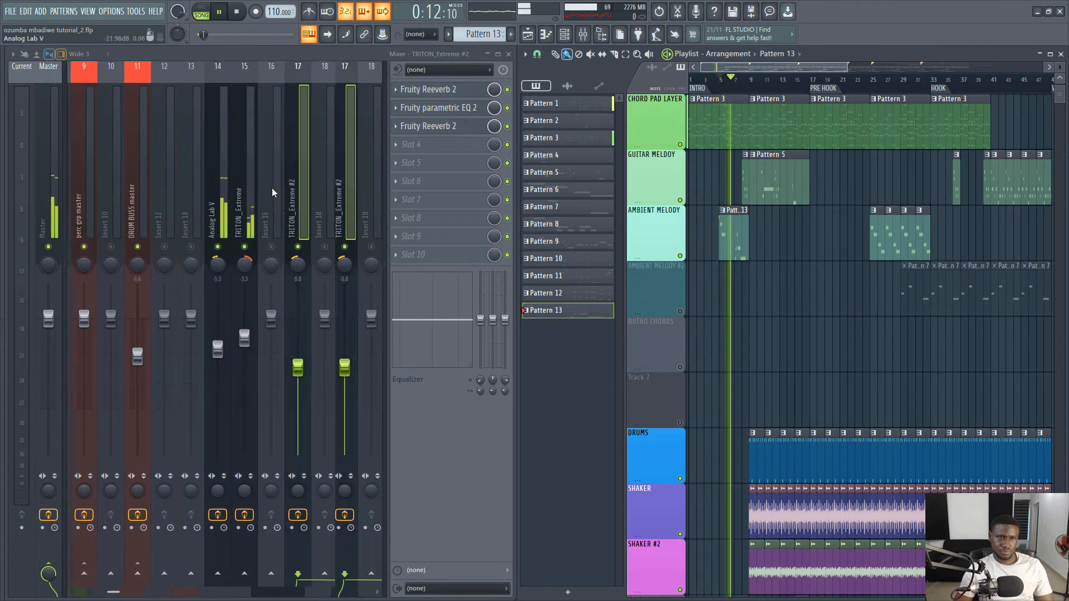
scroll(272, 188, "down", 6)
key("space")
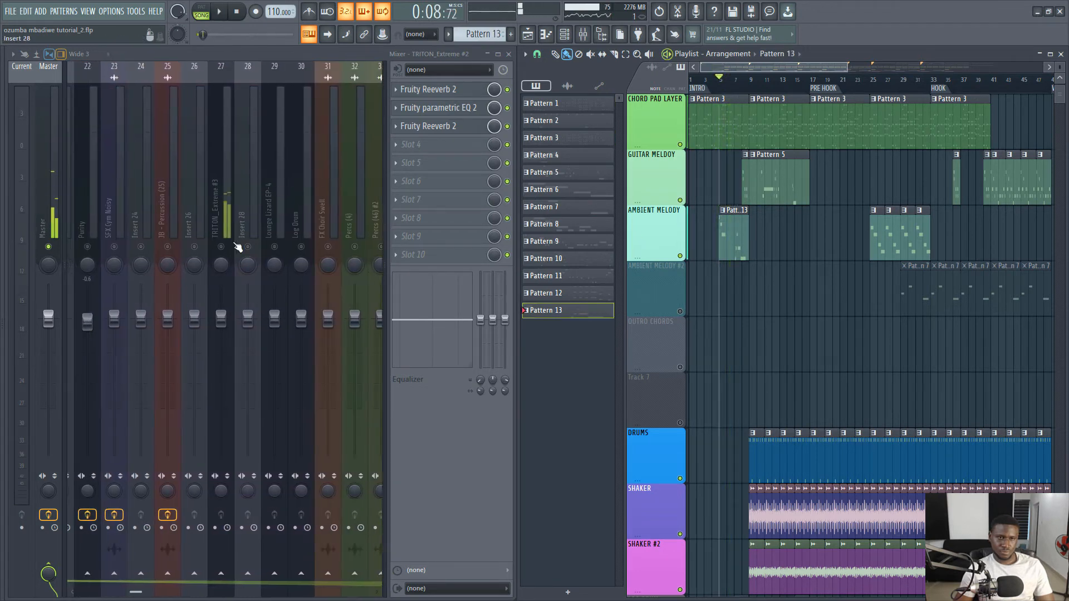
key("space")
left_click(228, 234)
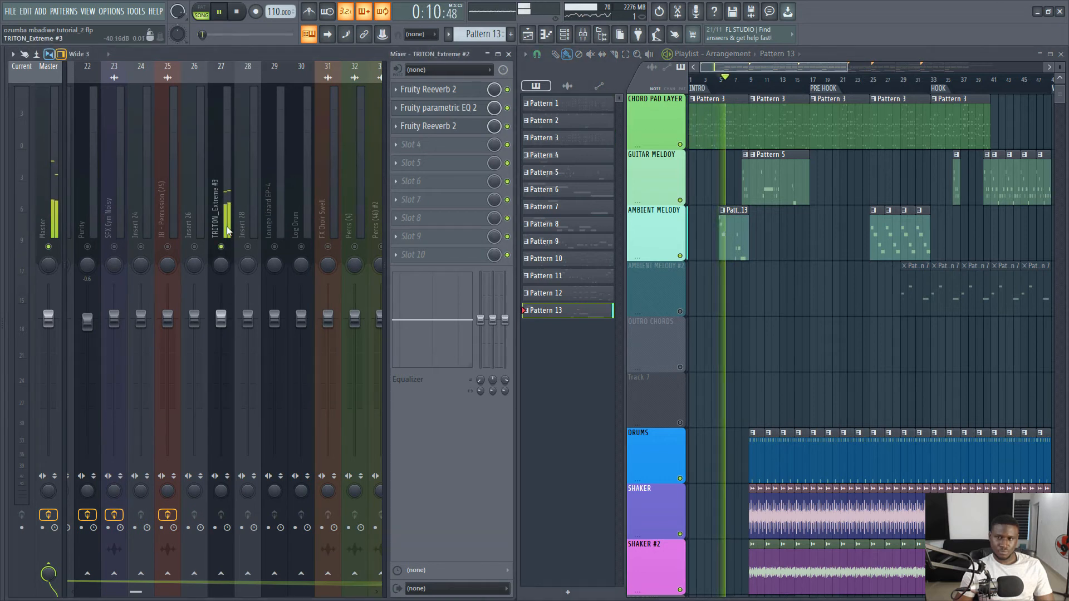
key("space")
- Move the Pattern 13 clip down to the AMBIENT MELODY #2 playlist track, unmute that track and play it
left_click_drag(794, 234, 690, 240)
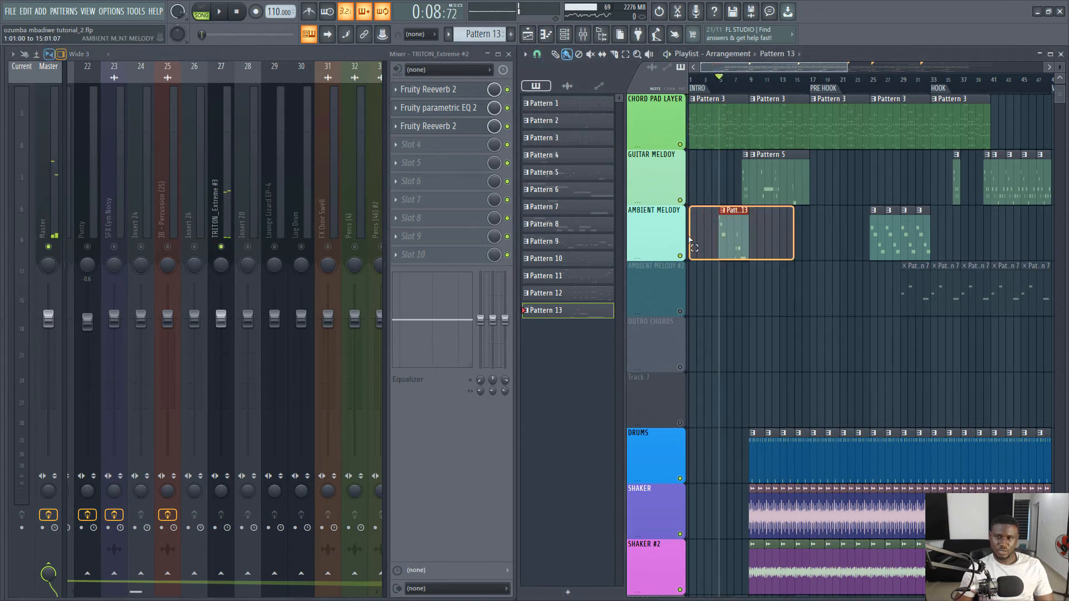
key("shift+Down")
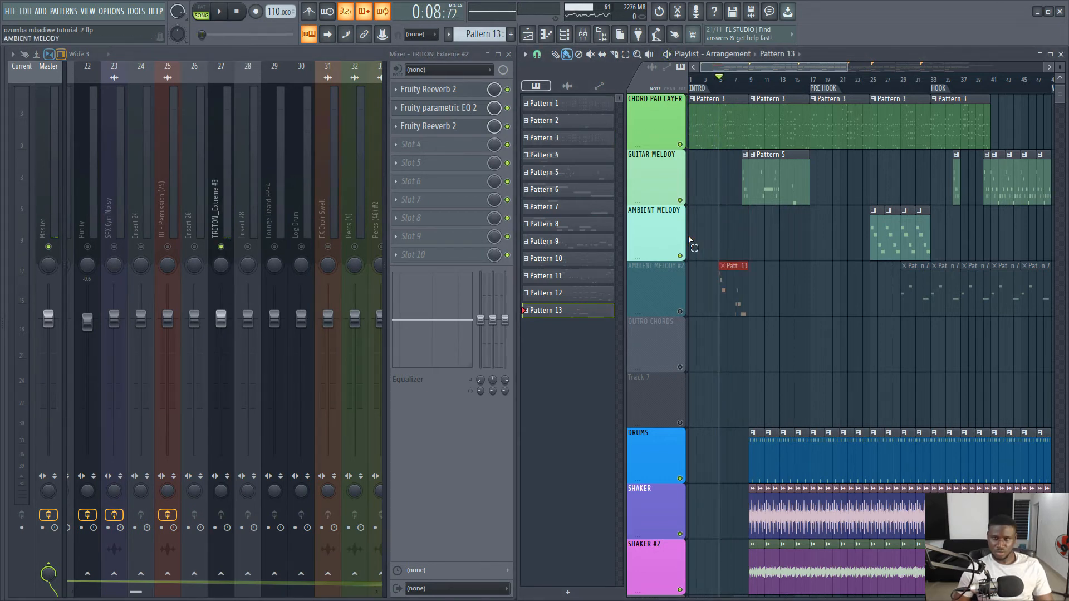
left_click(680, 313)
key("space")
- Move the TRITON_Extreme #3 mixer track to insert 20, right beside the Omnisphere track
left_click(215, 212)
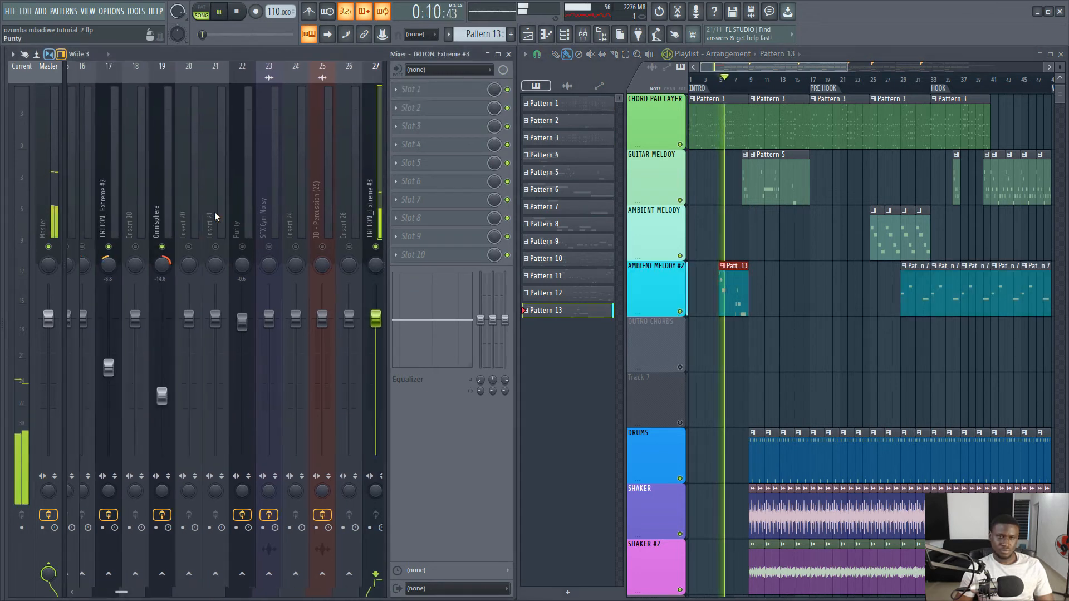
key("space")
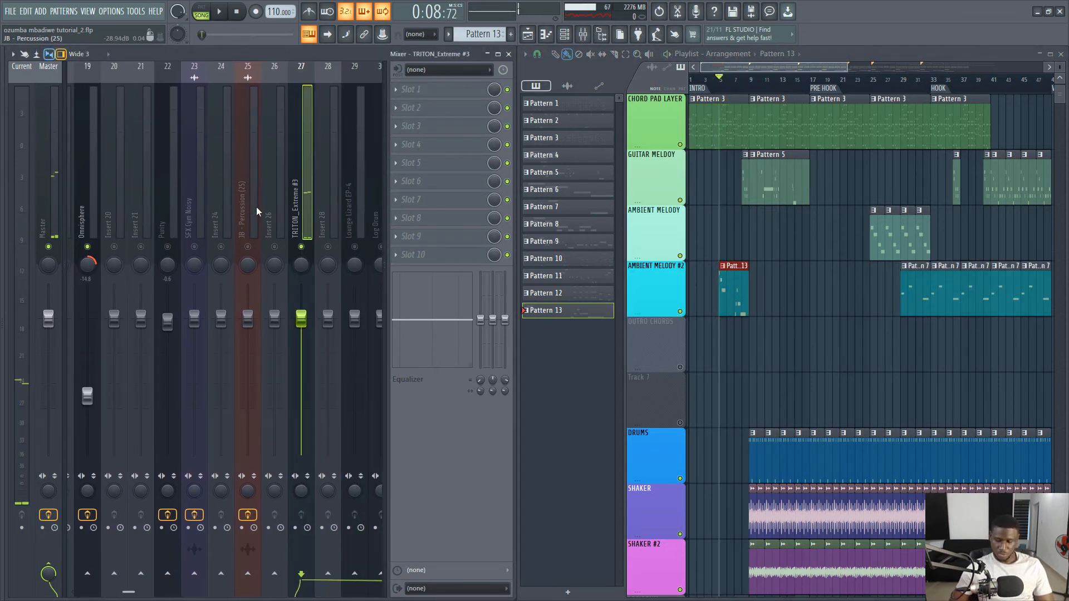
key("alt+Left")
key("alt+Left")
key("alt+Left")
key("alt+Left")
key("alt+Left")
key("alt+Left")
key("alt+Left")
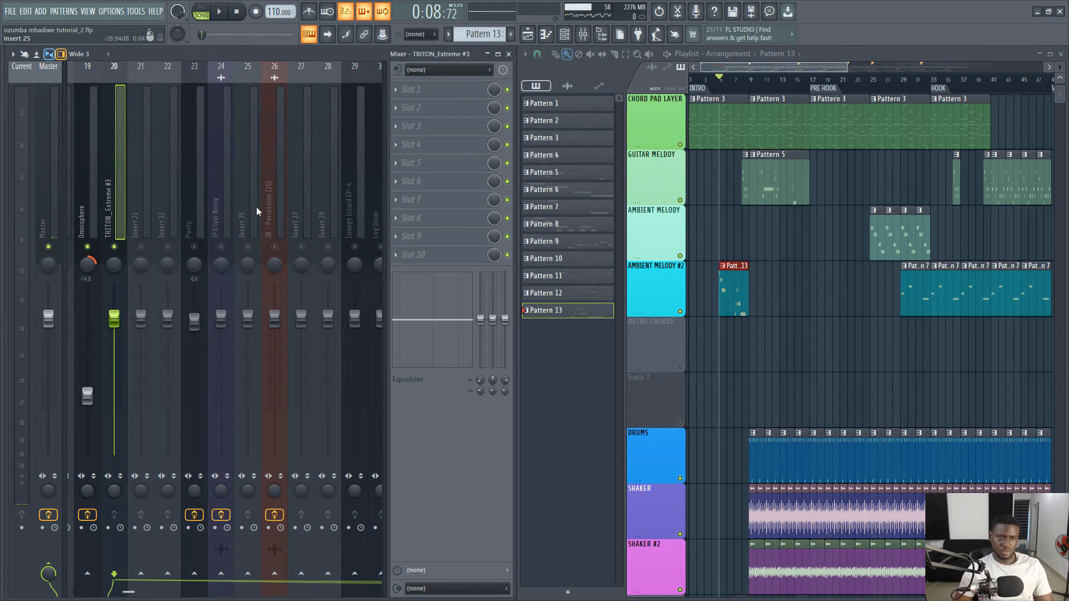
scroll(209, 176, "up", 6)
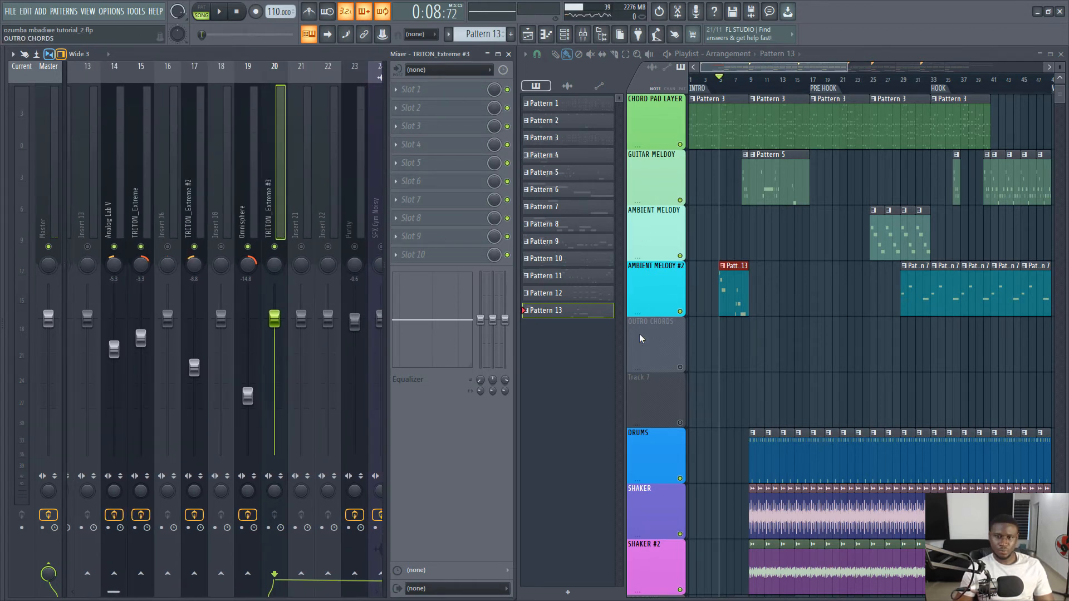
- Add Fruity Parametric EQ 2 to slot 1 of TRITON_Extreme #3 and drop band 1 to cut the lows
key("space")
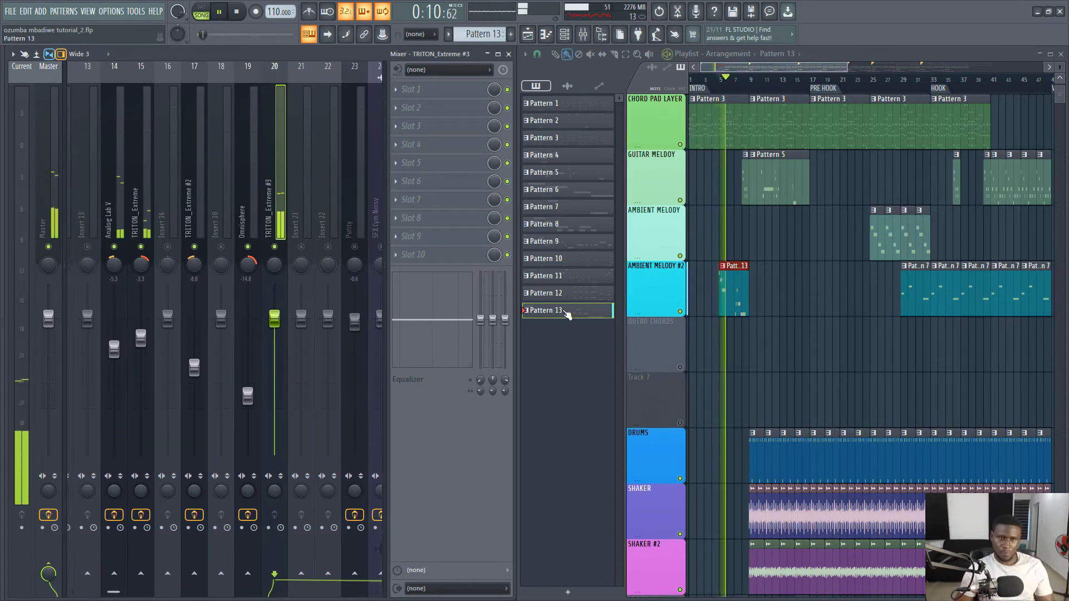
left_click(434, 91)
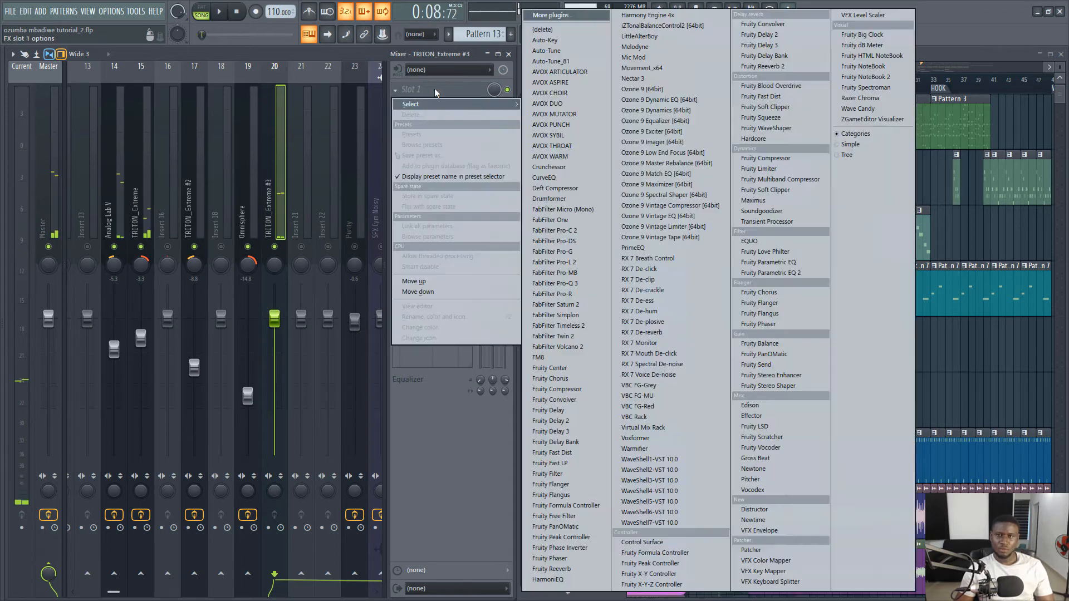
left_click(788, 276)
key("space")
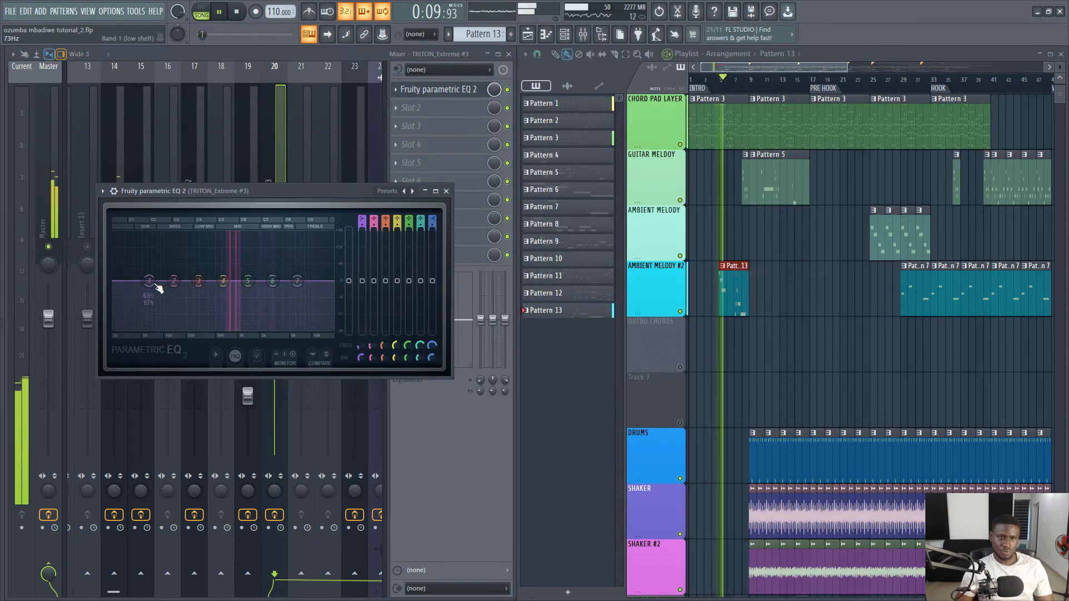
left_click_drag(149, 280, 207, 328)
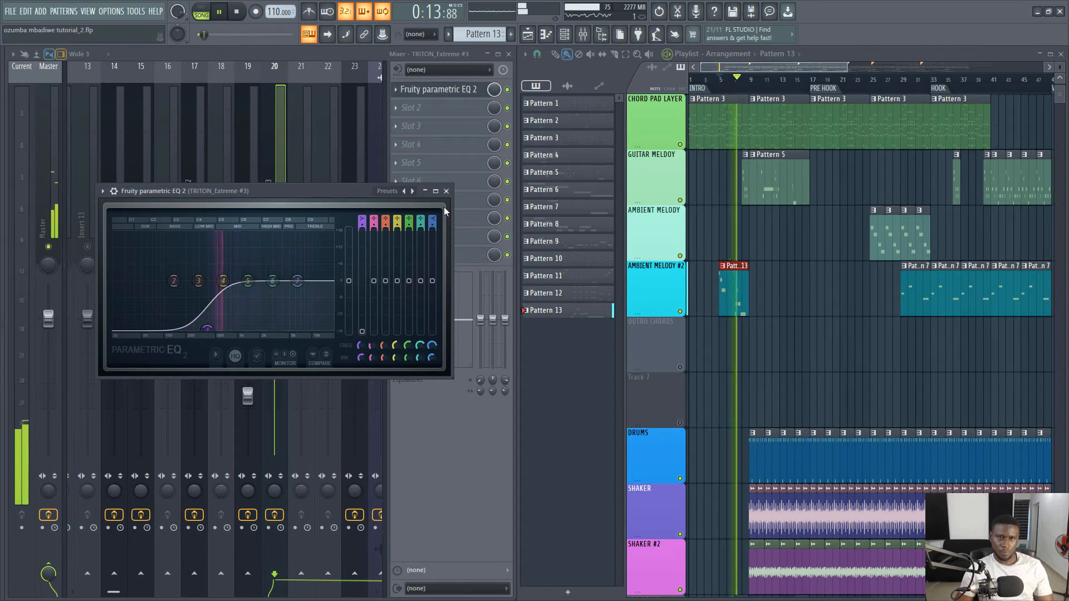
left_click(447, 191)
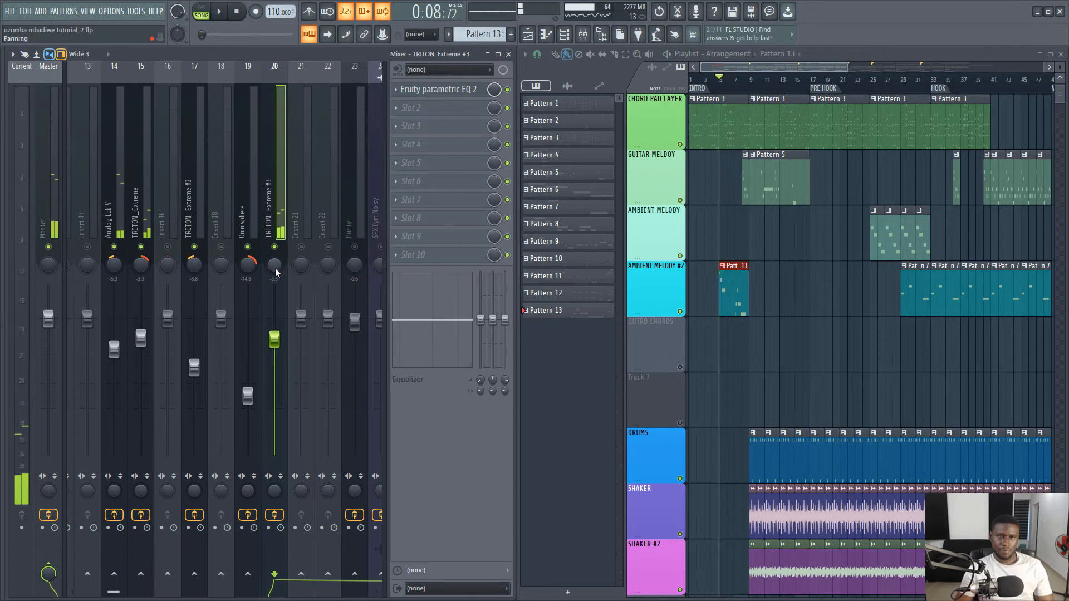
- Pan TRITON_Extreme #3 slightly right and lower its volume to about -5.6 dB during playback
key("space")
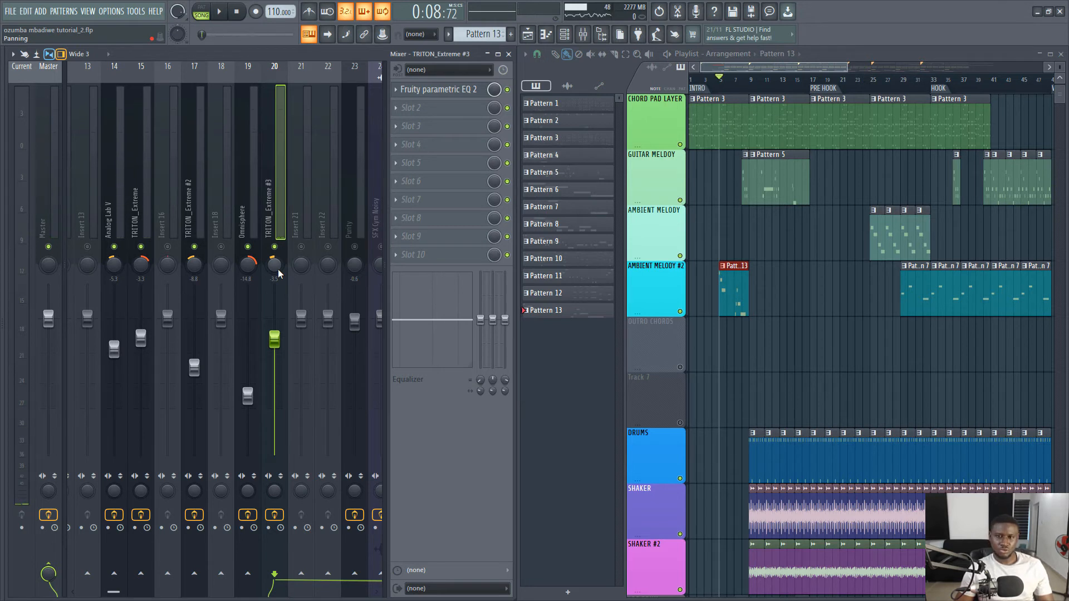
key("space")
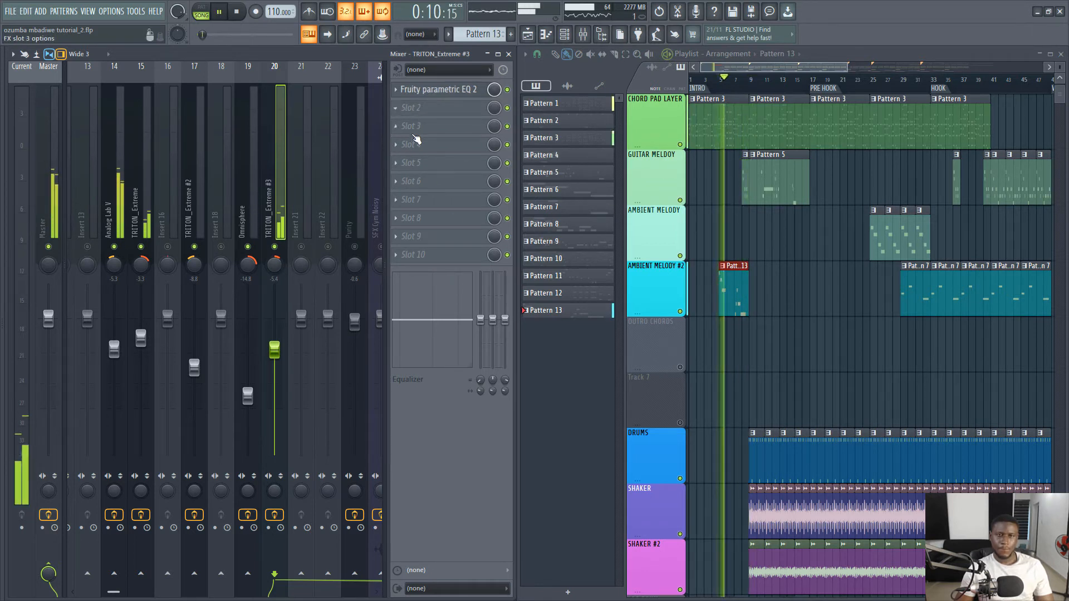
left_click_drag(275, 349, 274, 351)
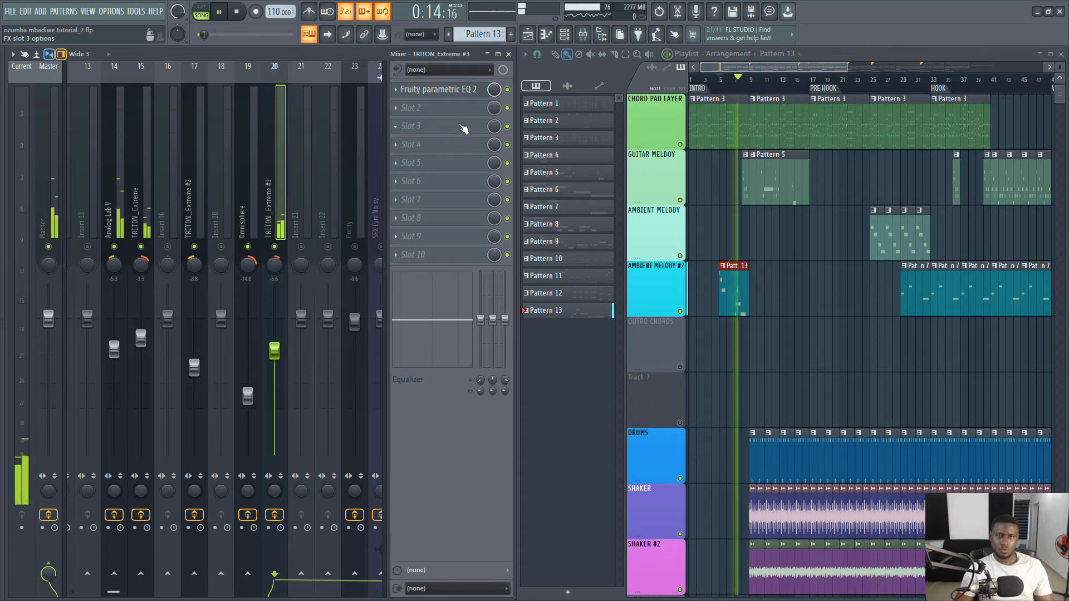
key("space")
- Add Fruity Reeverb 2 to slot 2 of TRITON_Extreme #3, raise its low cut, room size and decay, and audition it
left_click(446, 114)
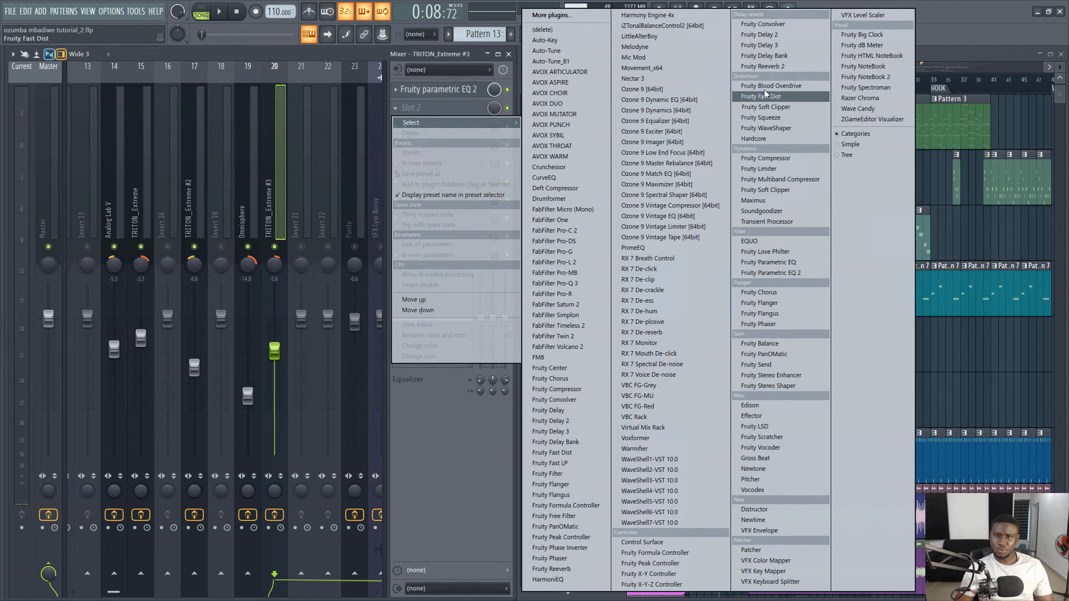
left_click(762, 66)
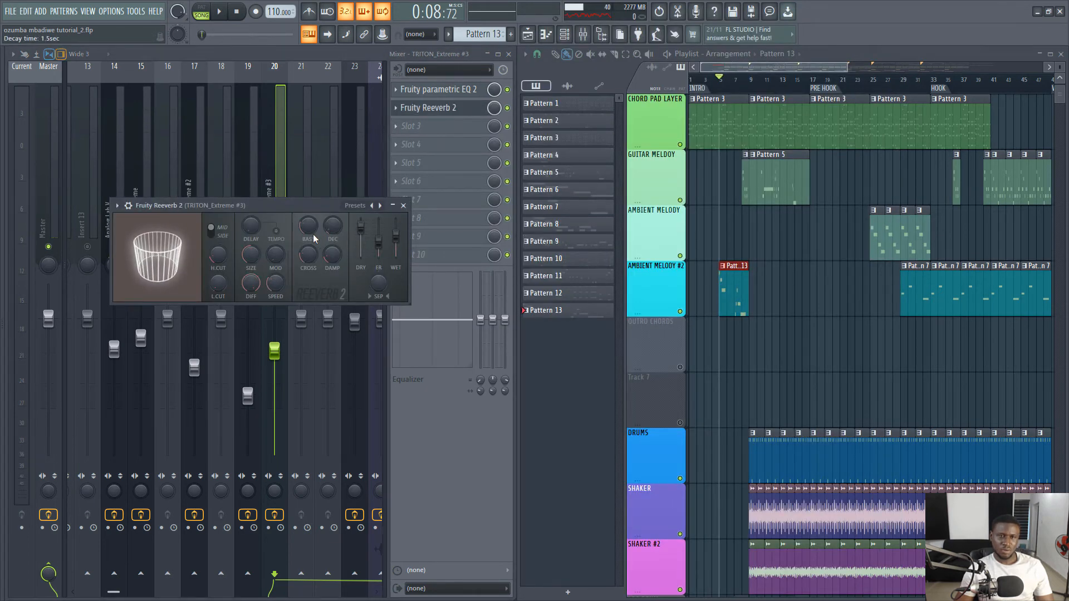
left_click_drag(218, 284, 217, 276)
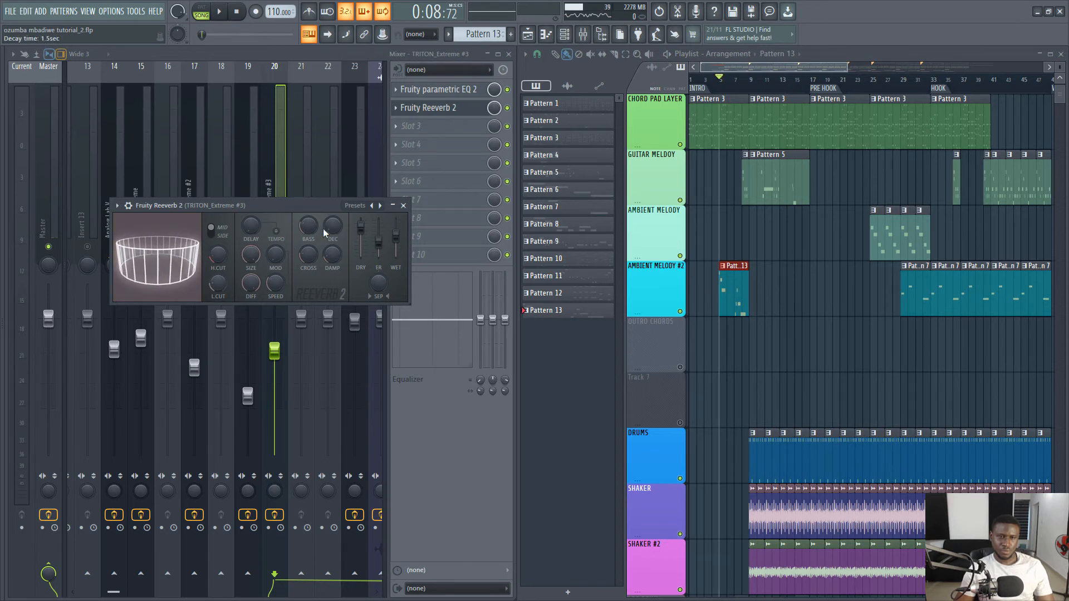
left_click_drag(333, 227, 333, 222)
key("space")
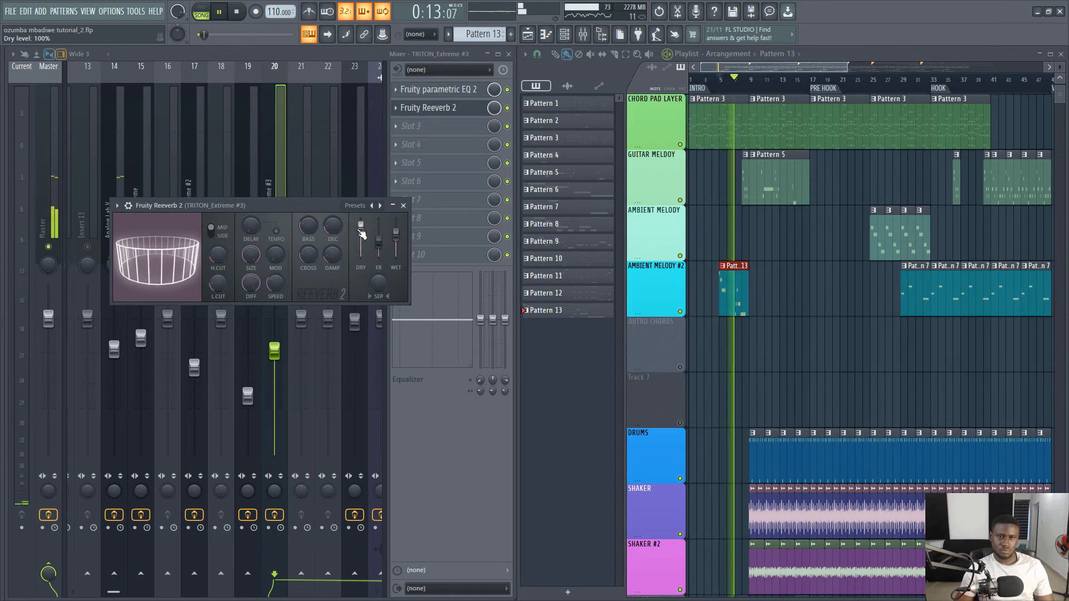
left_click(403, 206)
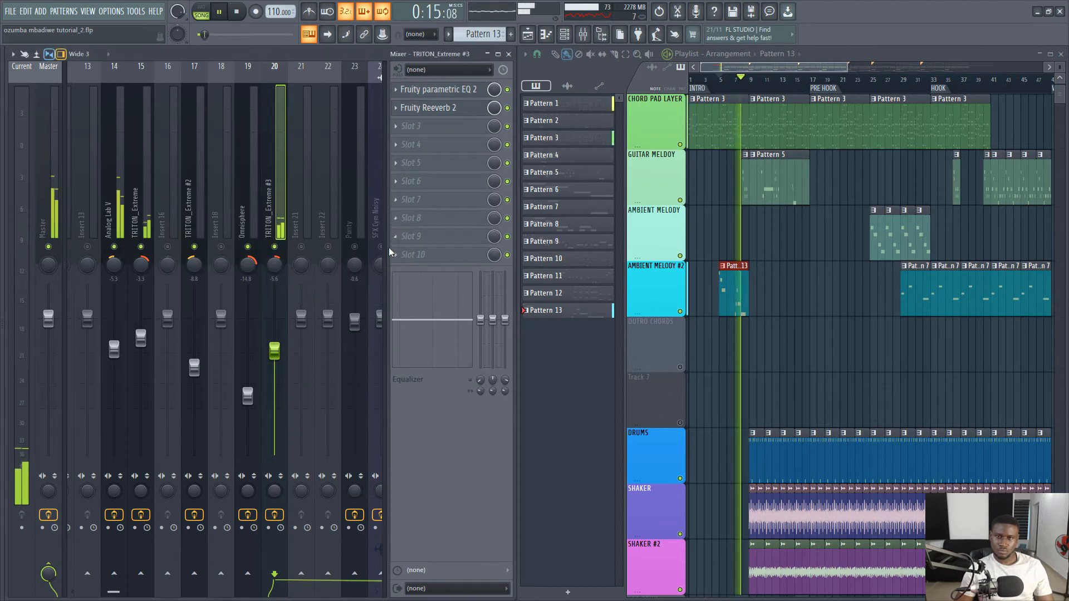
key("space")
- Add Fruity Fast Dist to TRITON_Extreme #3 and place it in slot 2, ahead of the reverb
left_click(440, 129)
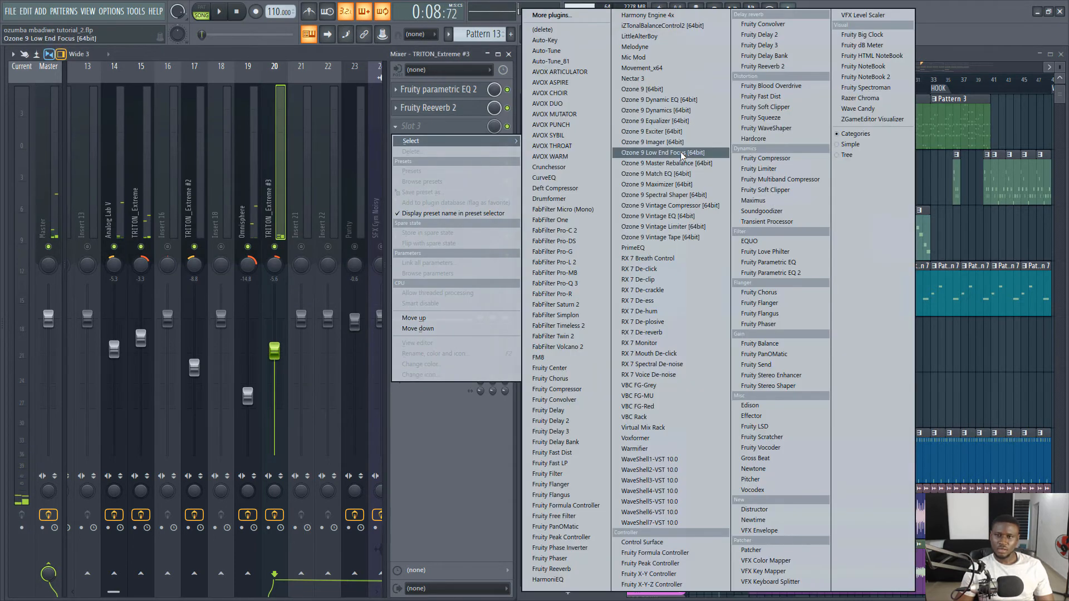
left_click(777, 100)
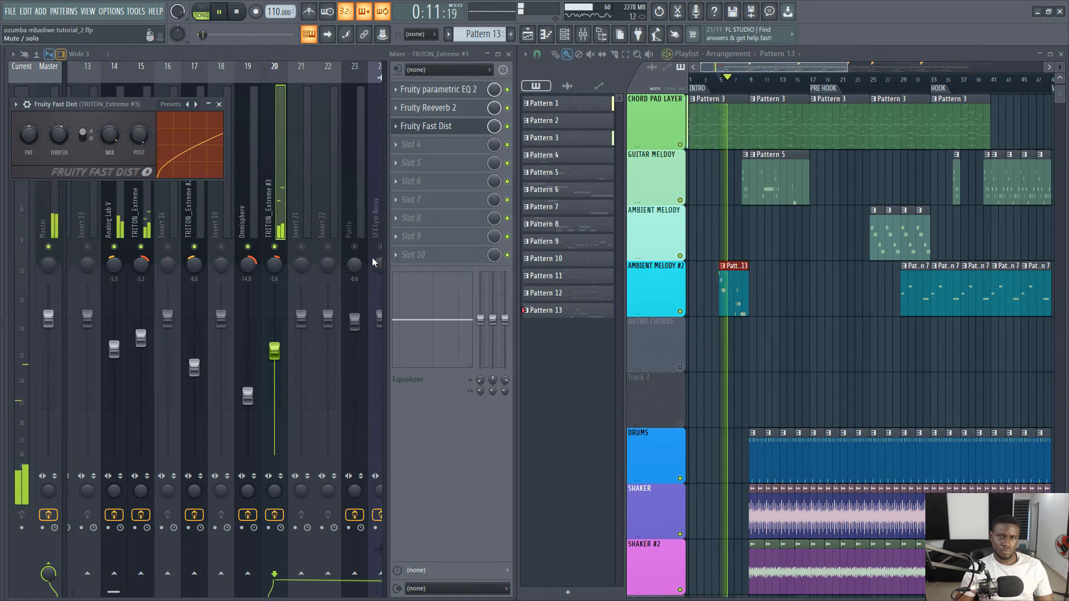
left_click_drag(439, 136, 439, 124)
- Lower the TRITON_Extreme #3 volume to 62% (-9.2 dB) during playback to balance the distorted melody
key("space")
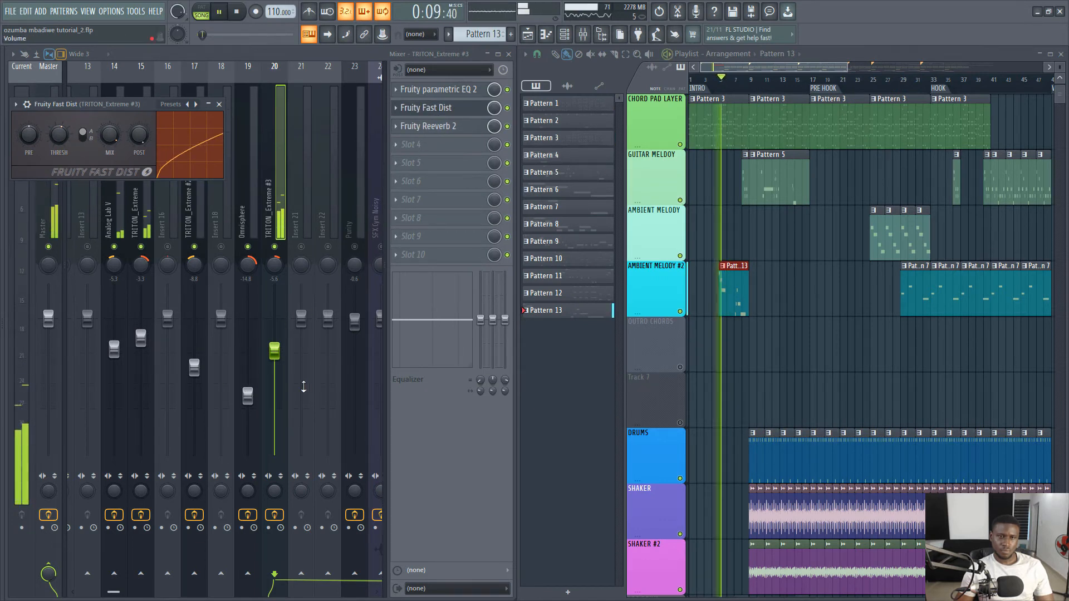
left_click_drag(282, 363, 282, 383)
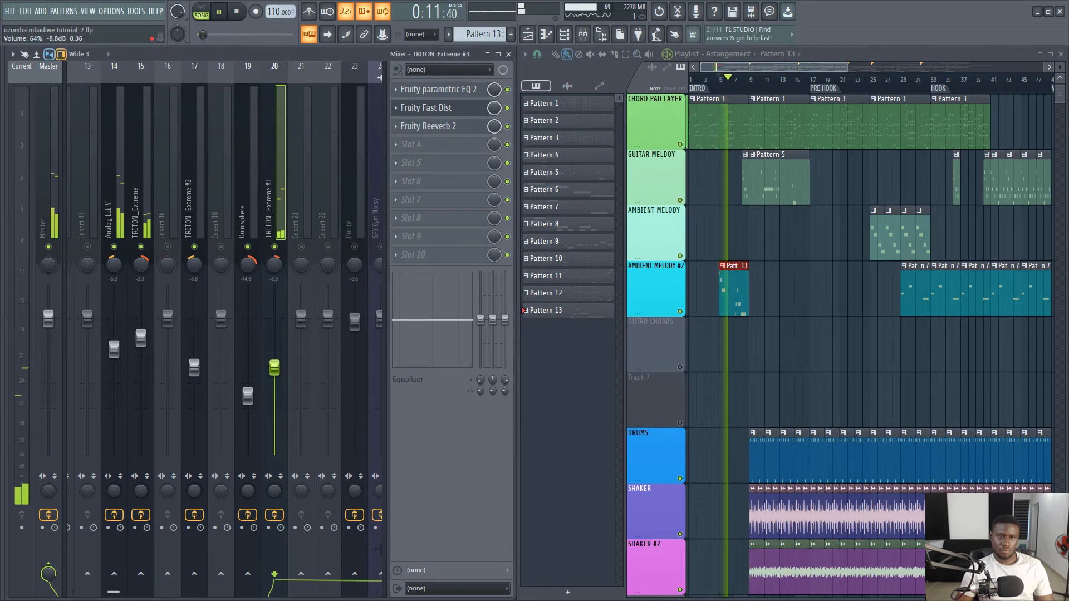
left_click_drag(277, 375, 271, 368)
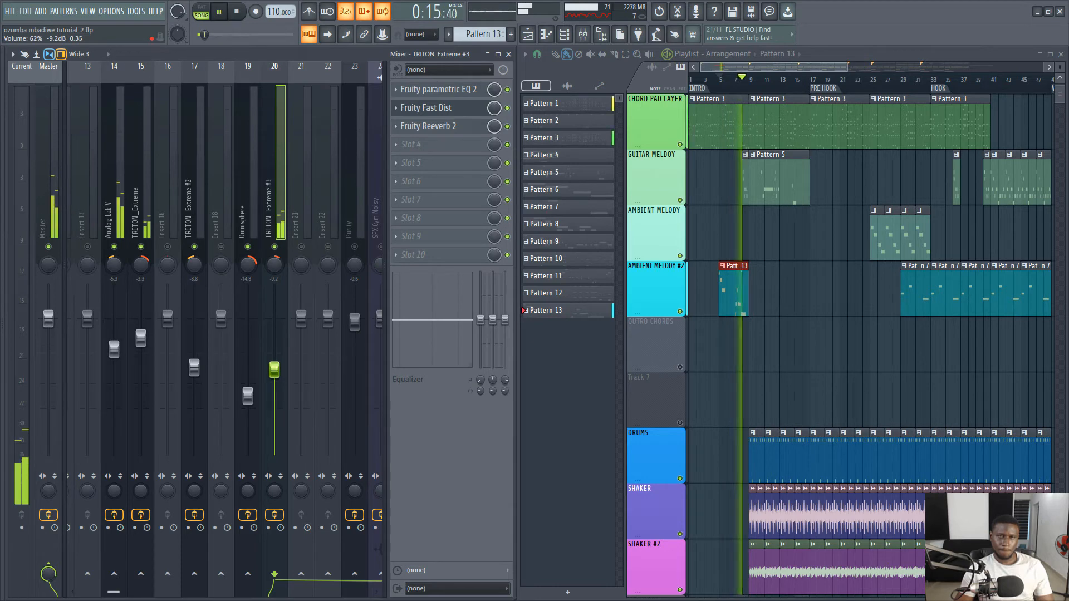
key("space")
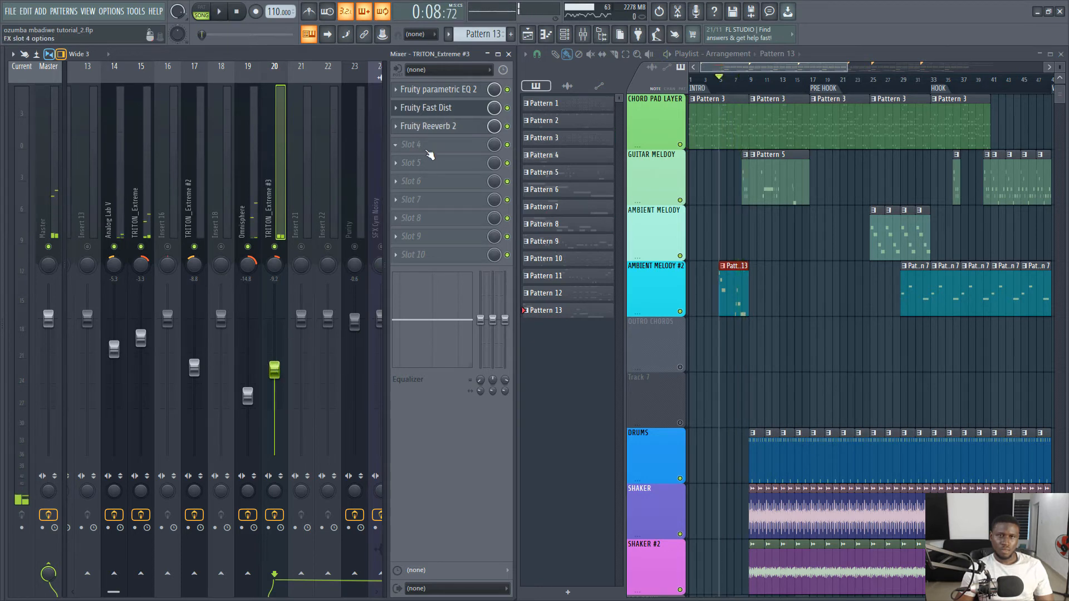
- Add Fruity Delay 2 to slot 4 of TRITON_Extreme #3 and raise its input volume slightly during playback
left_click(428, 149)
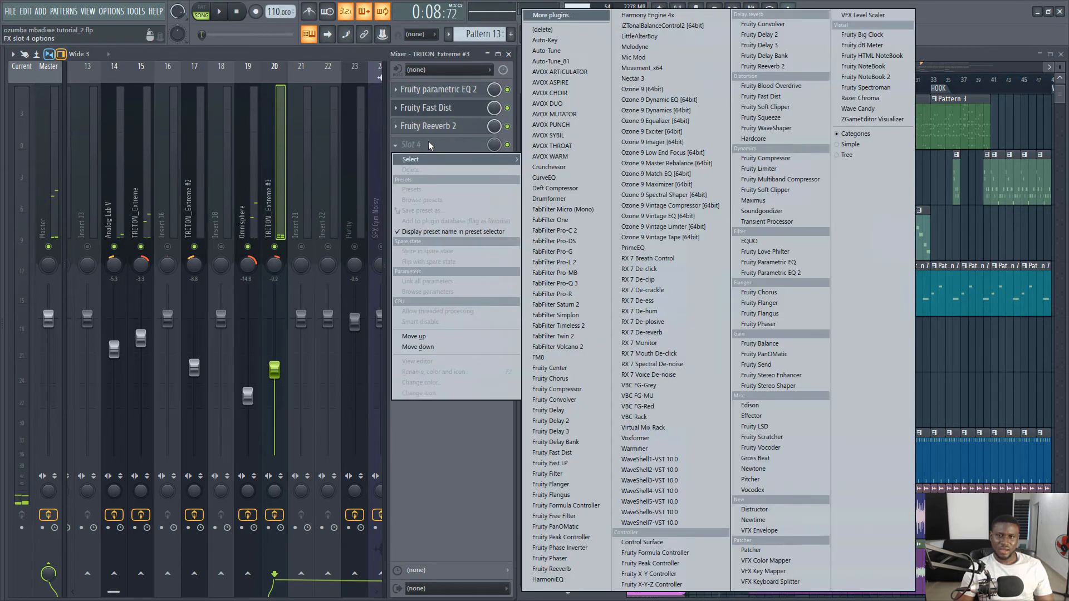
left_click(759, 34)
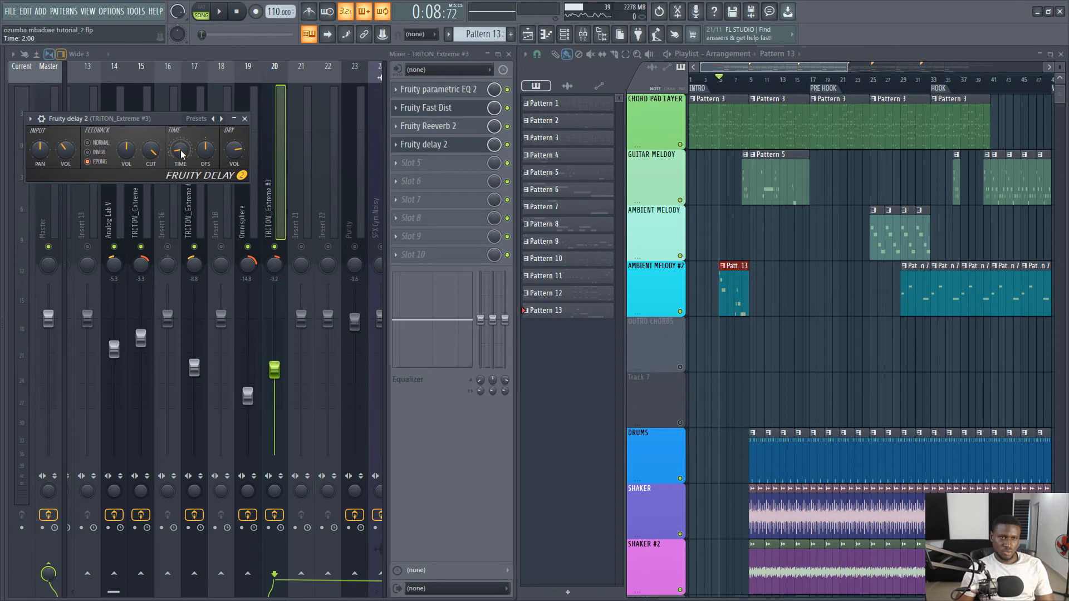
key("space")
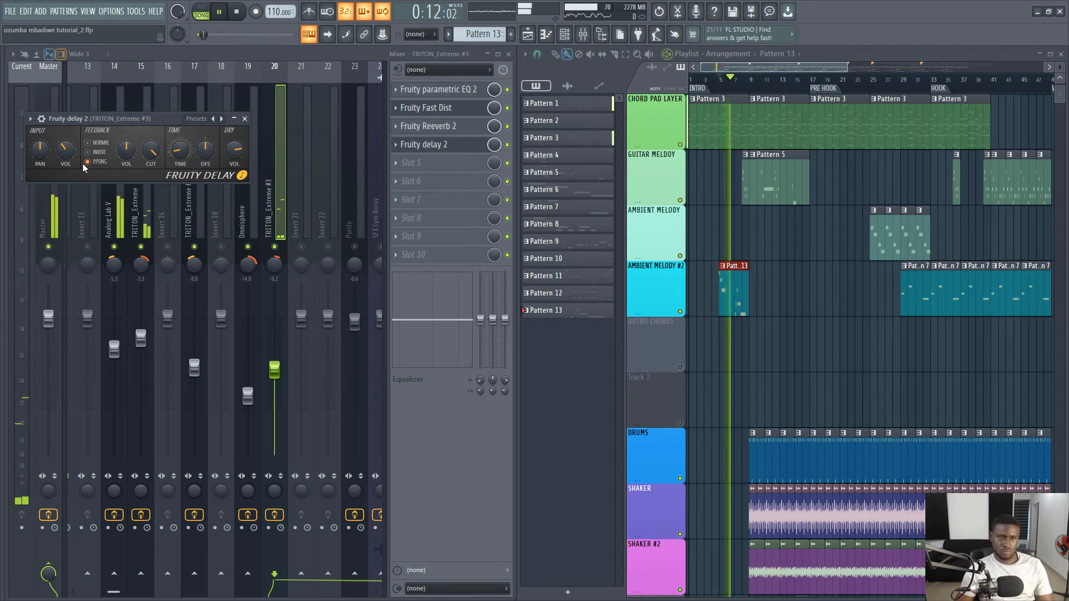
scroll(65, 156, "up", 3)
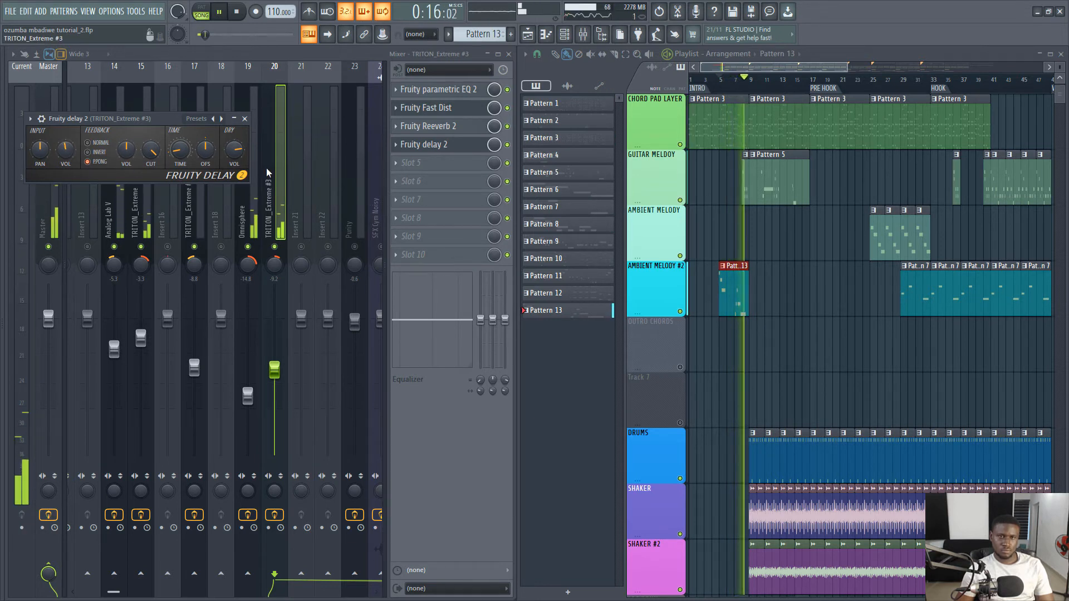
key("space")
- Move Fruity Delay 2 up to slot 3, ahead of the reverb, and audition the effect chain
key("alt+Up")
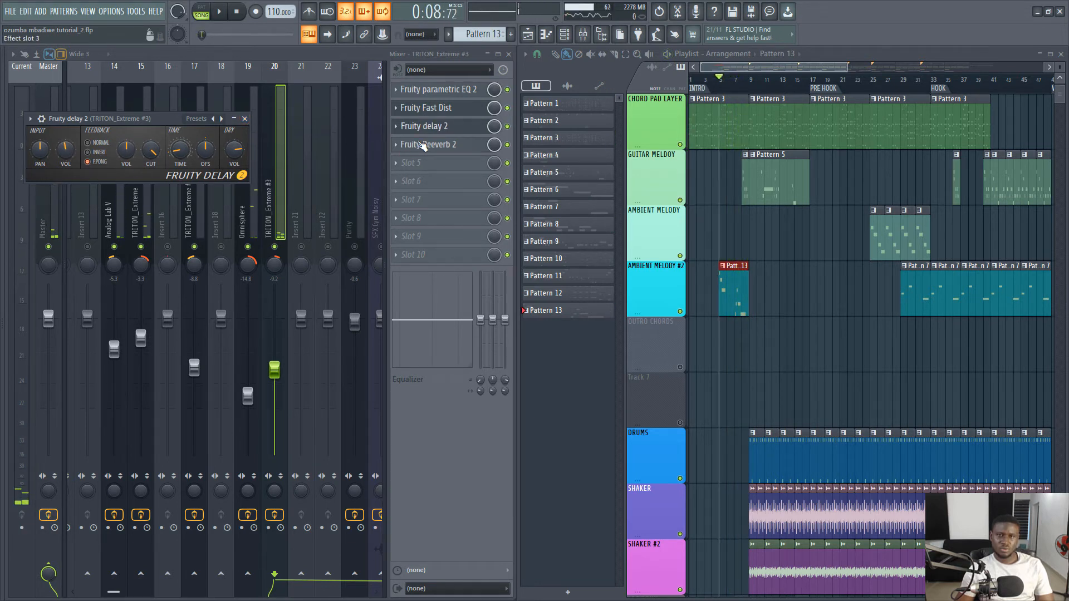
key("space")
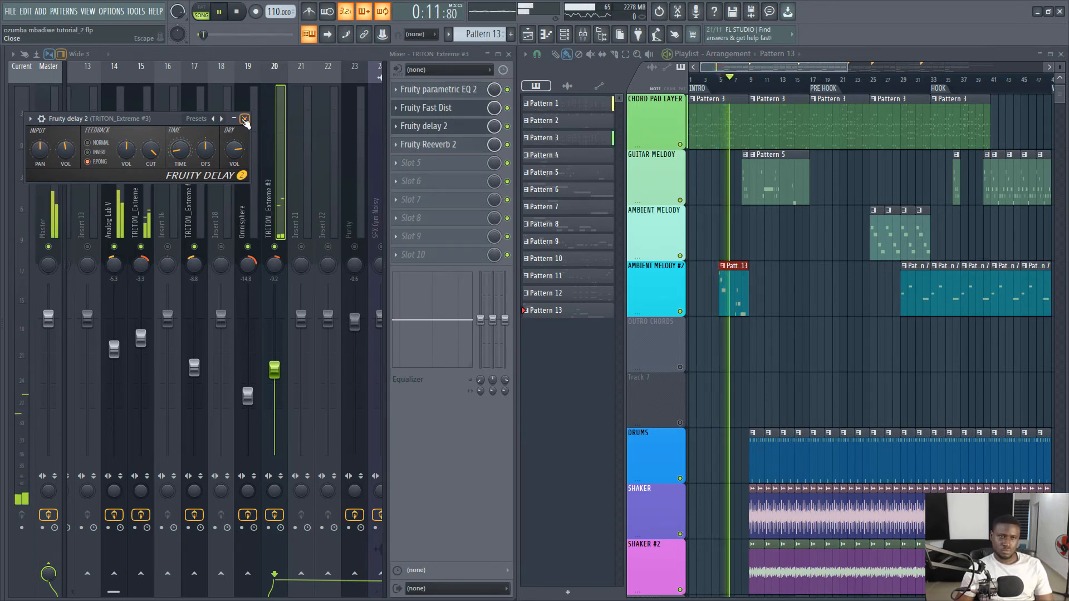
left_click_drag(155, 119, 196, 212)
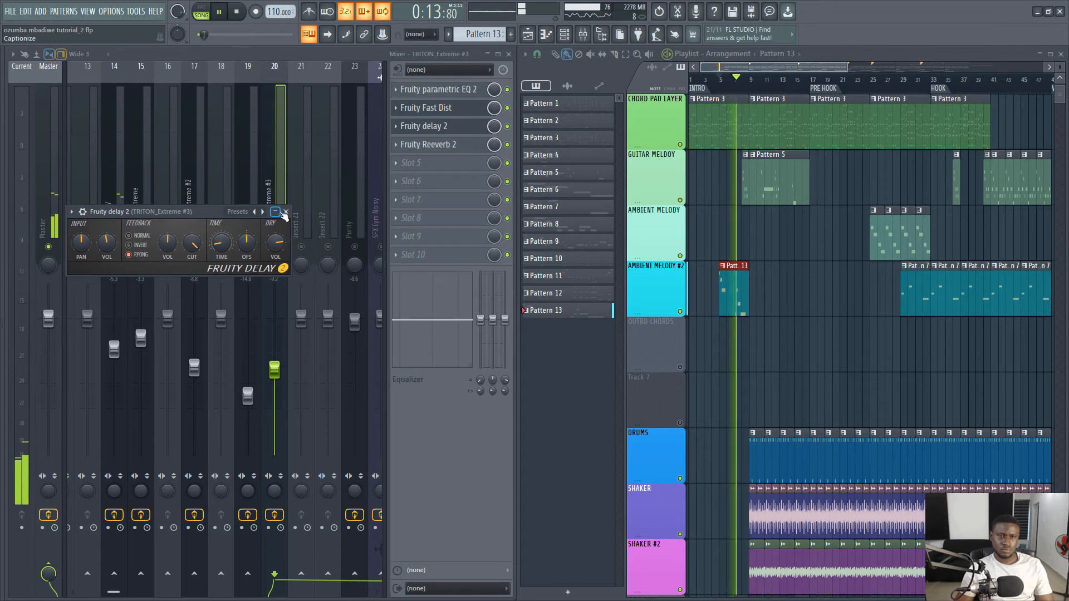
left_click(285, 211)
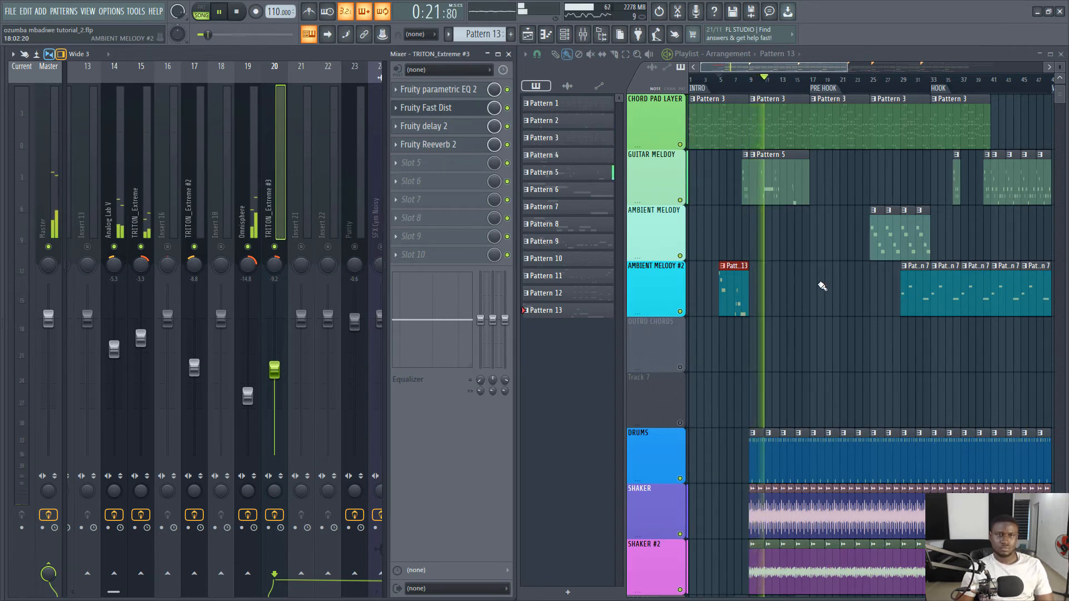
key("space")
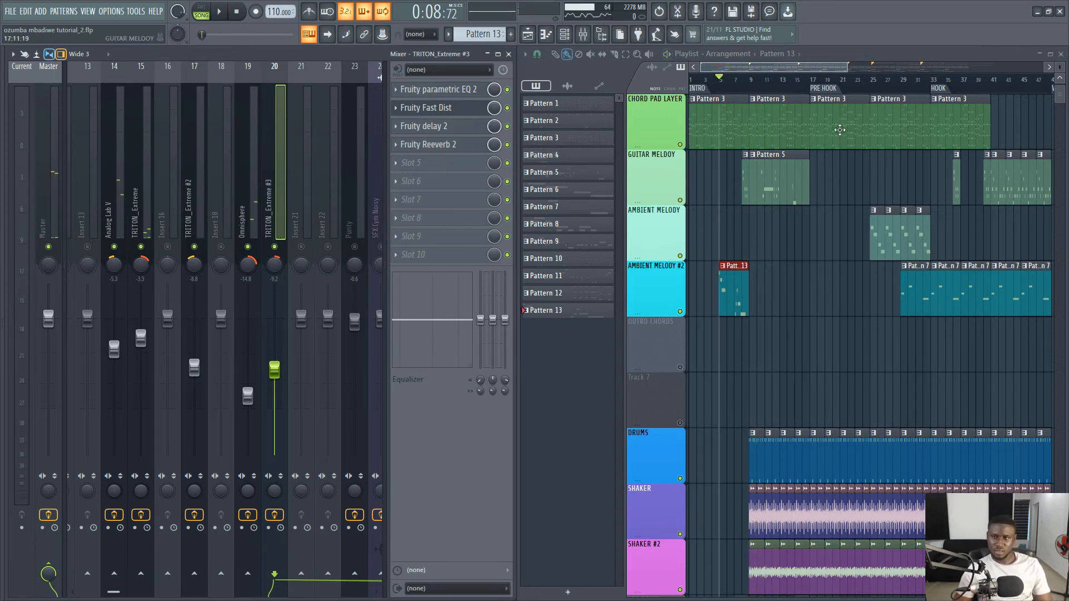
- Play the arrangement from the first HOOK marker at bar 33 and review the melody, drum and shaker tracks through the second hook
left_click(903, 81)
key("space")
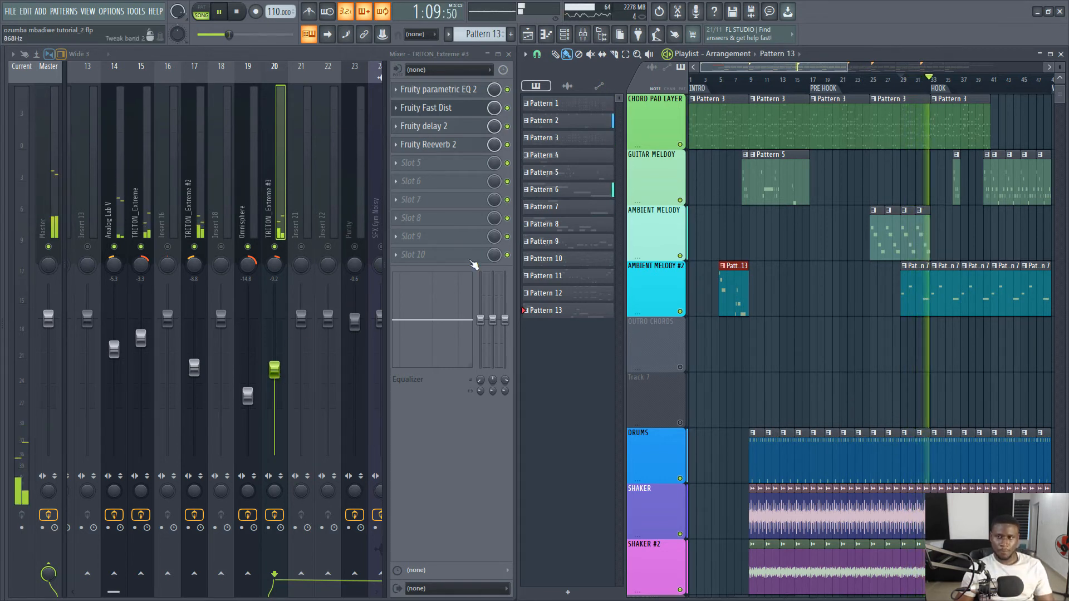
left_click_drag(801, 65, 863, 64)
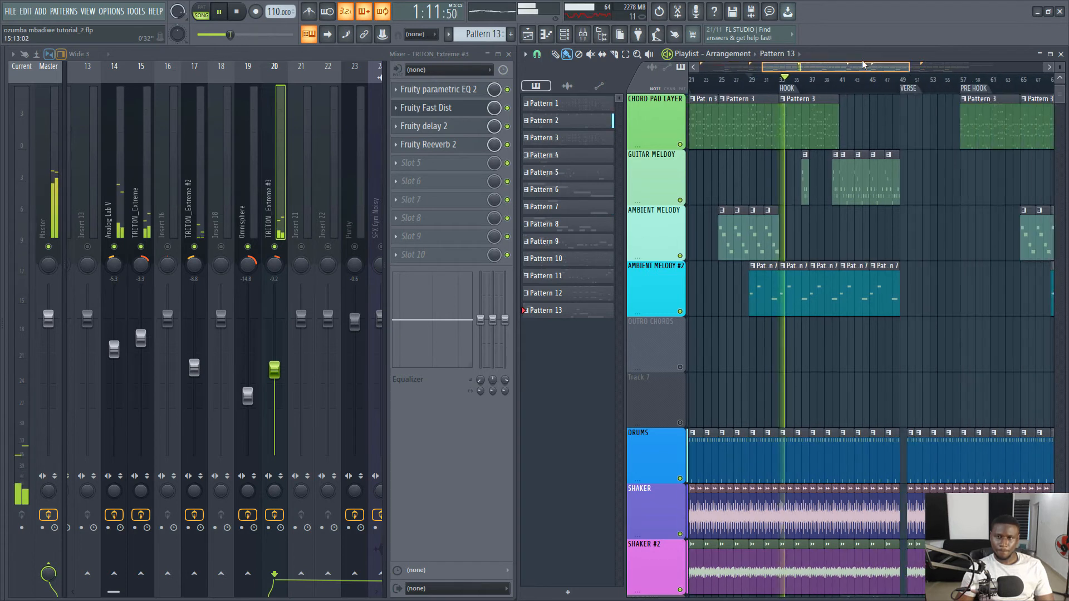
scroll(931, 308, "up", 1)
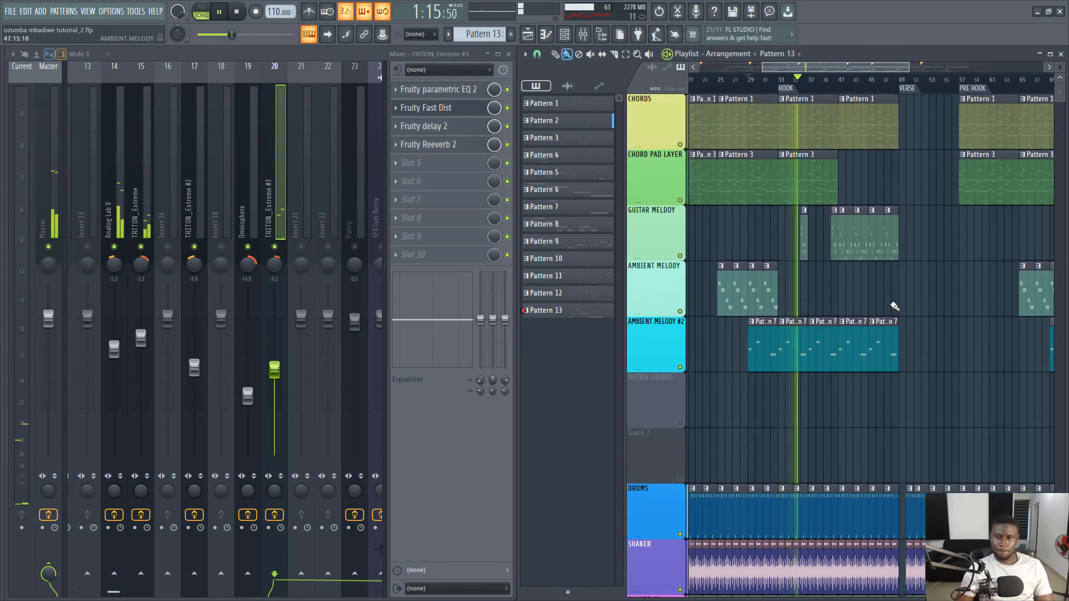
scroll(763, 83, "down", 5)
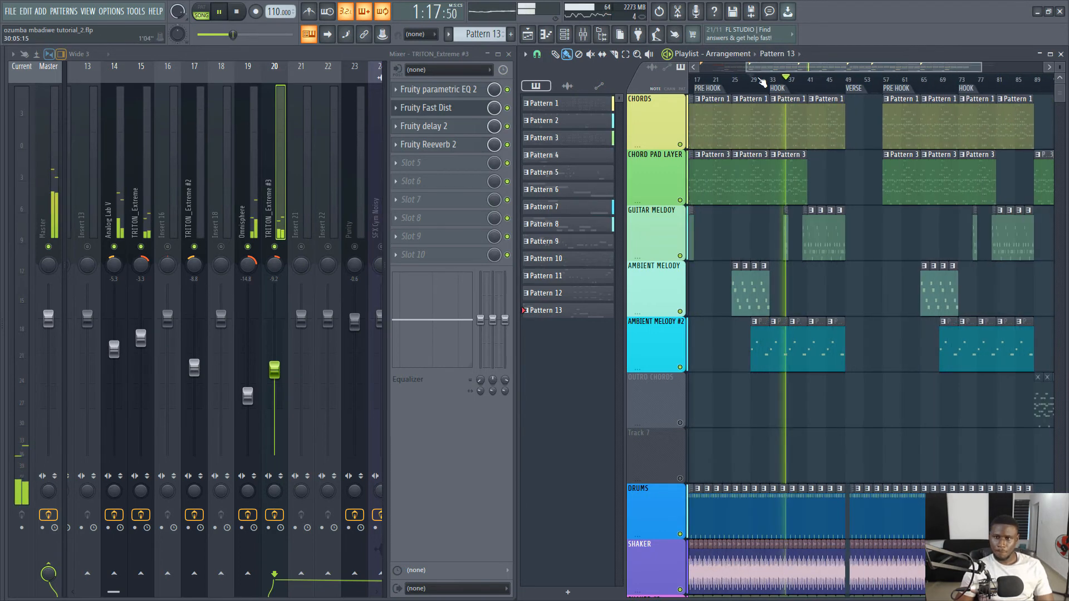
scroll(898, 262, "down", 4)
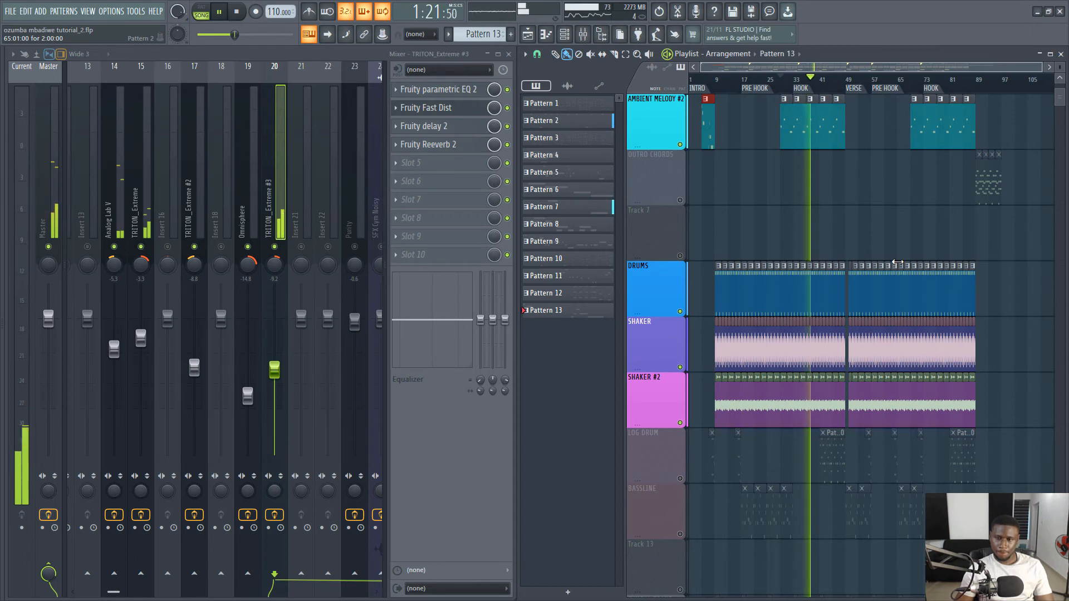
scroll(916, 144, "up", 2)
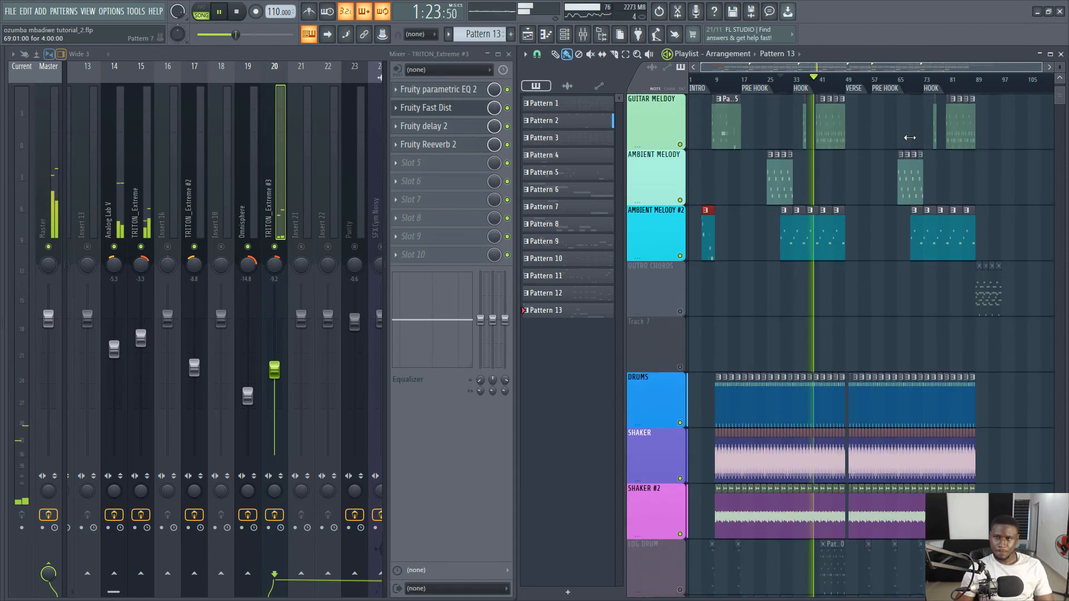
scroll(930, 103, "up", 1)
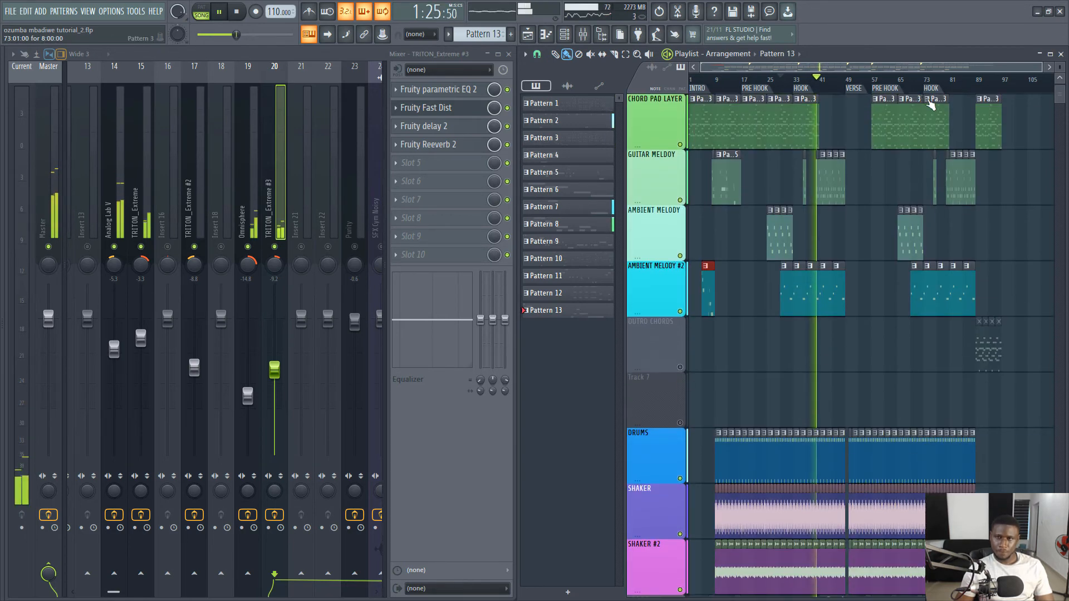
scroll(973, 83, "up", 5)
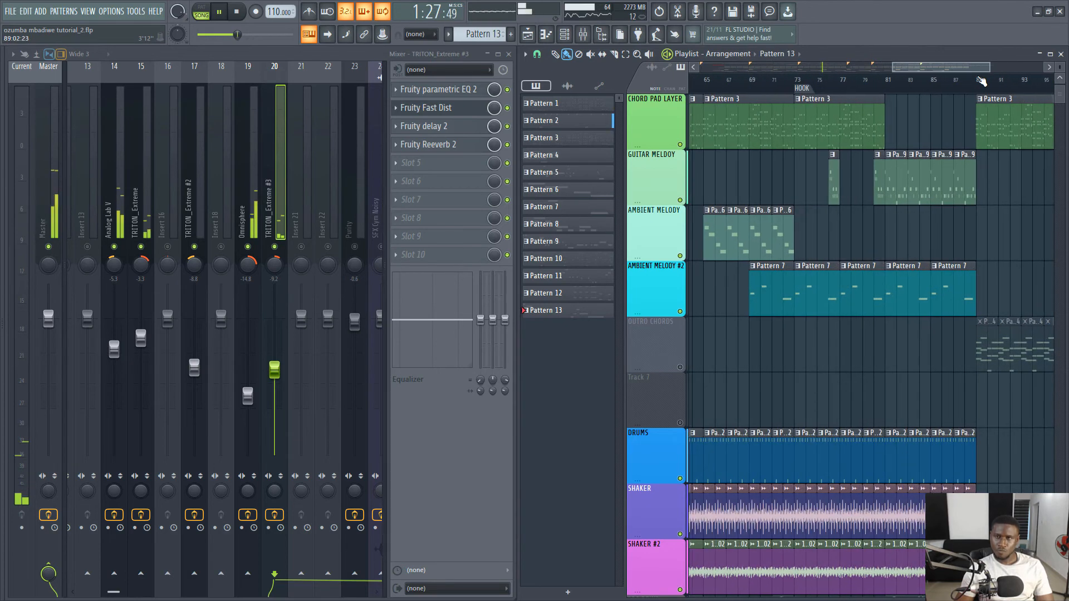
- Replay from bar 41, where the guitar melody repeats, and raise the Omnisphere mixer volume to -13.4 dB
left_click_drag(925, 68, 841, 81)
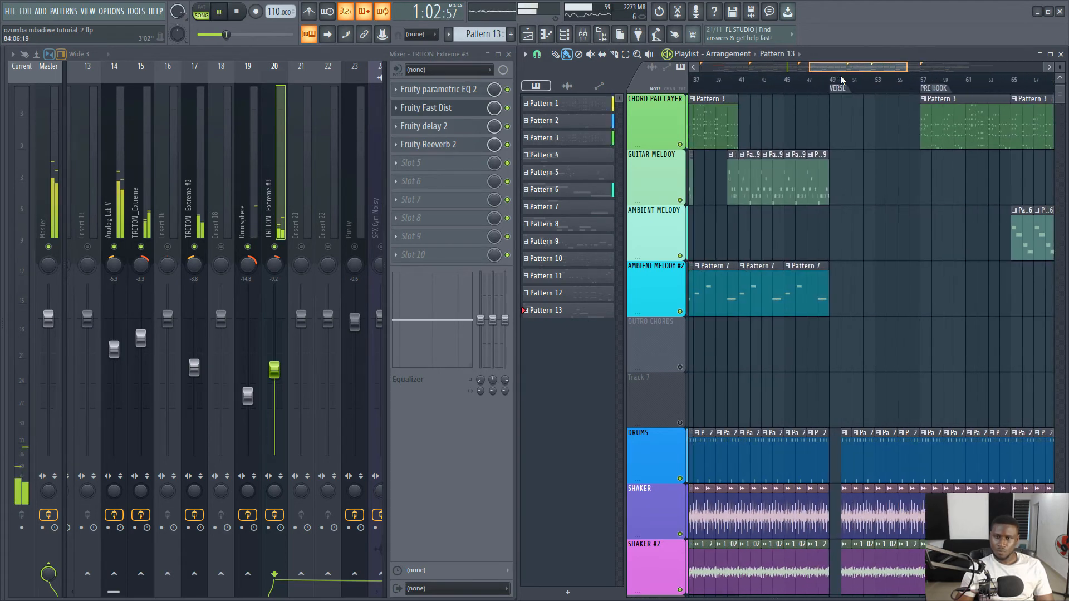
left_click(742, 81)
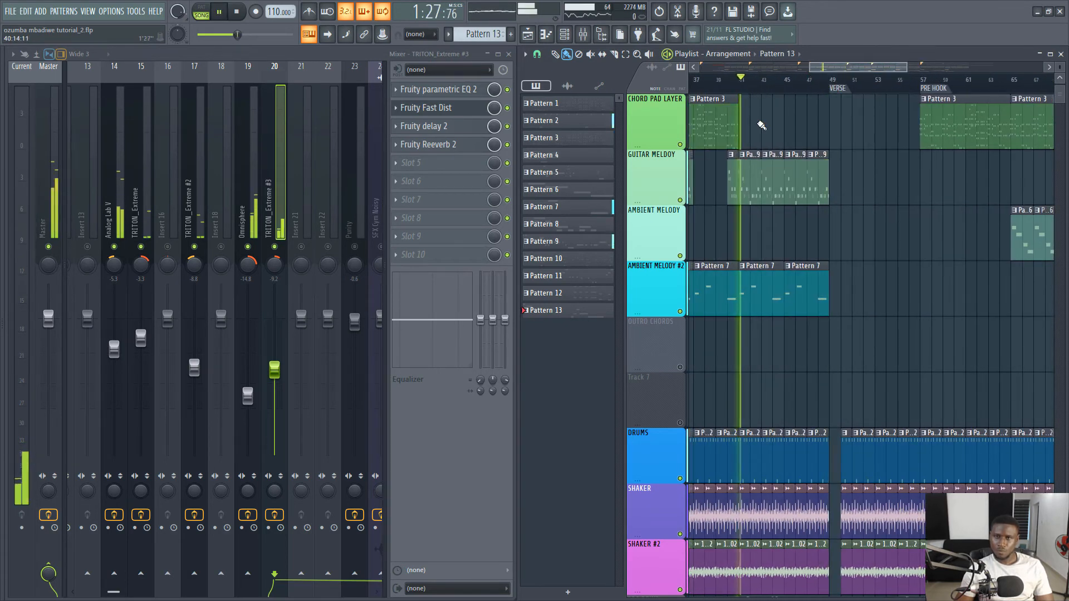
scroll(766, 147, "up", 1)
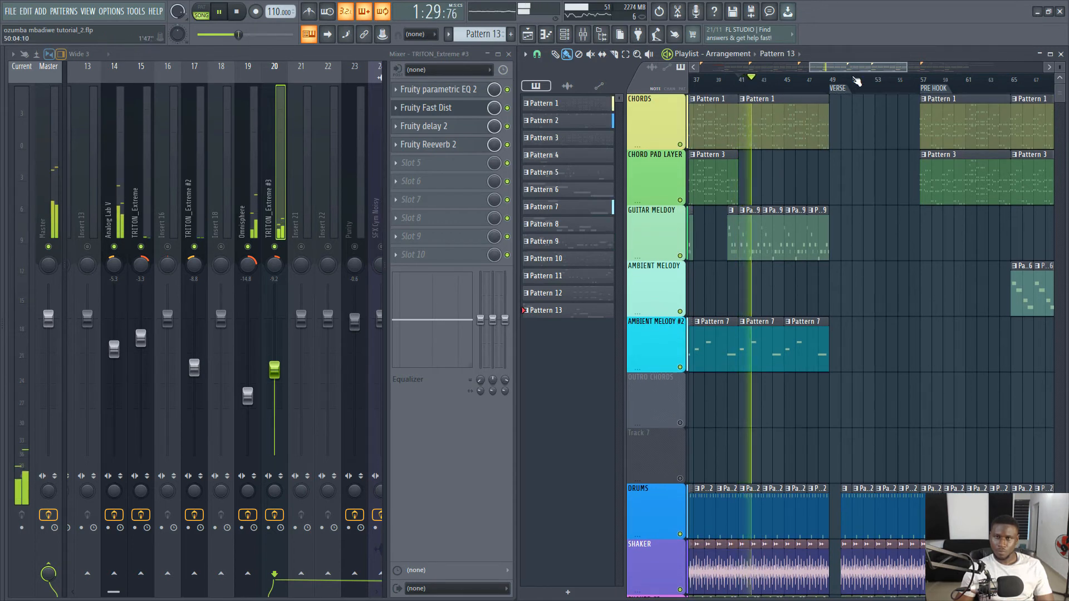
left_click_drag(871, 70, 939, 83)
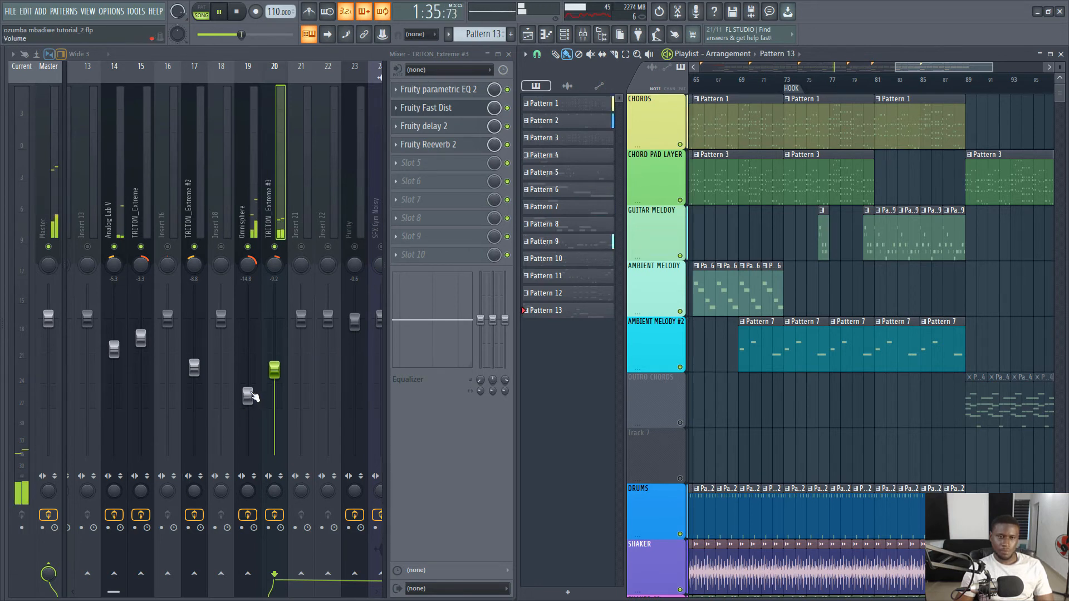
left_click_drag(252, 397, 252, 389)
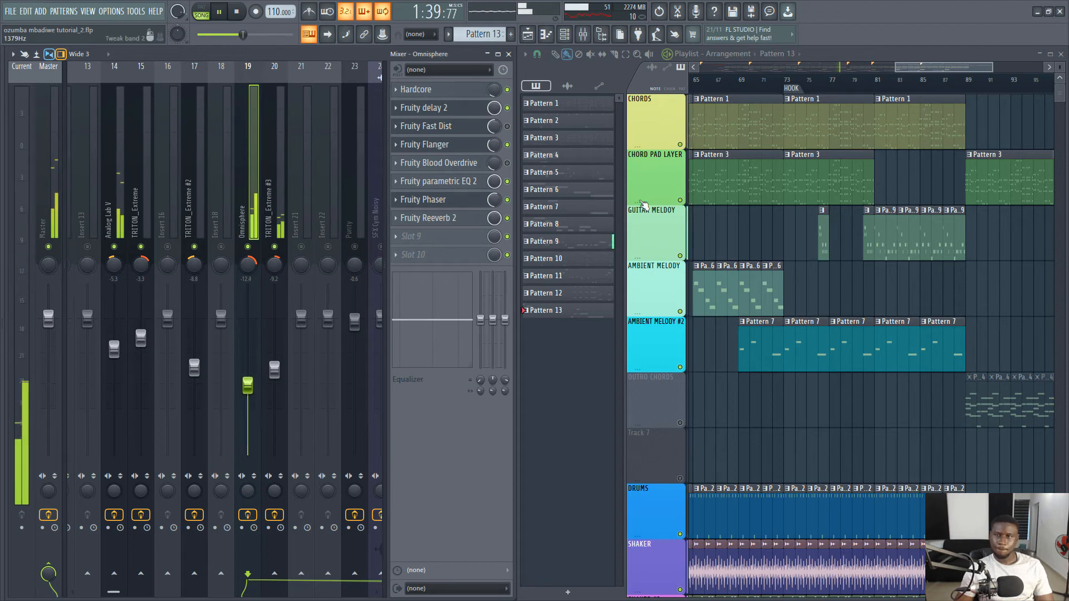
- Unmute the OUTRO CHORDS playlist track and play the song from bar 89
left_click_drag(927, 69, 901, 69)
scroll(891, 79, "down", 5)
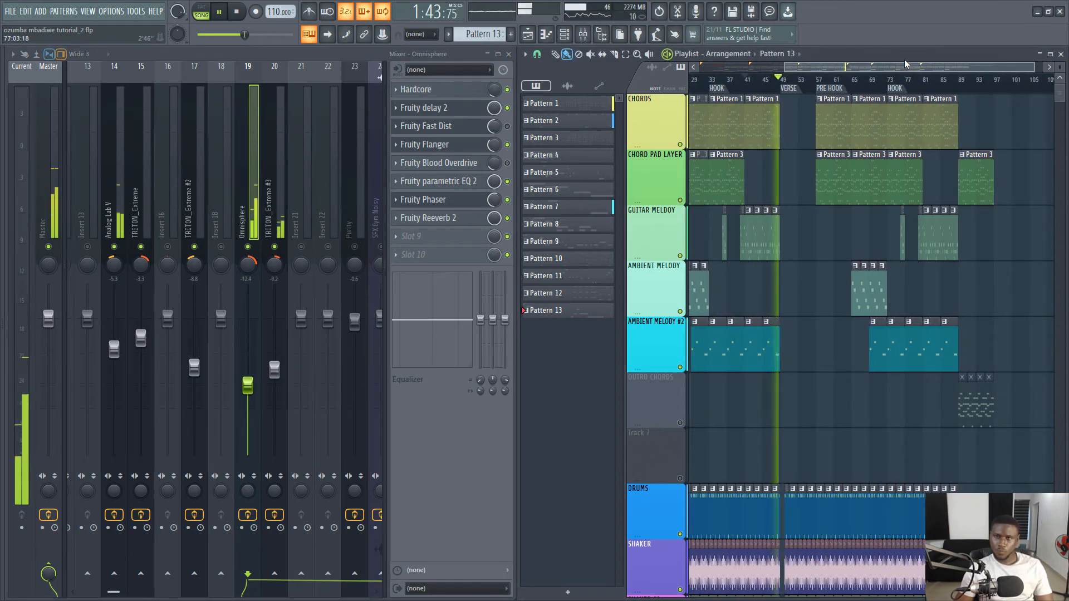
key("space")
left_click(960, 81)
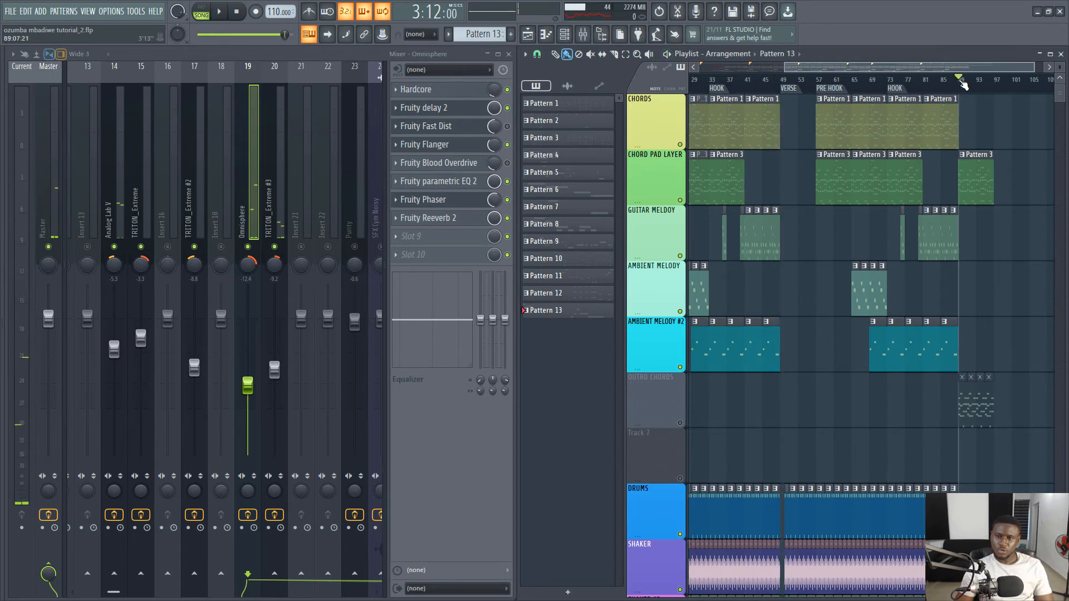
left_click(681, 424)
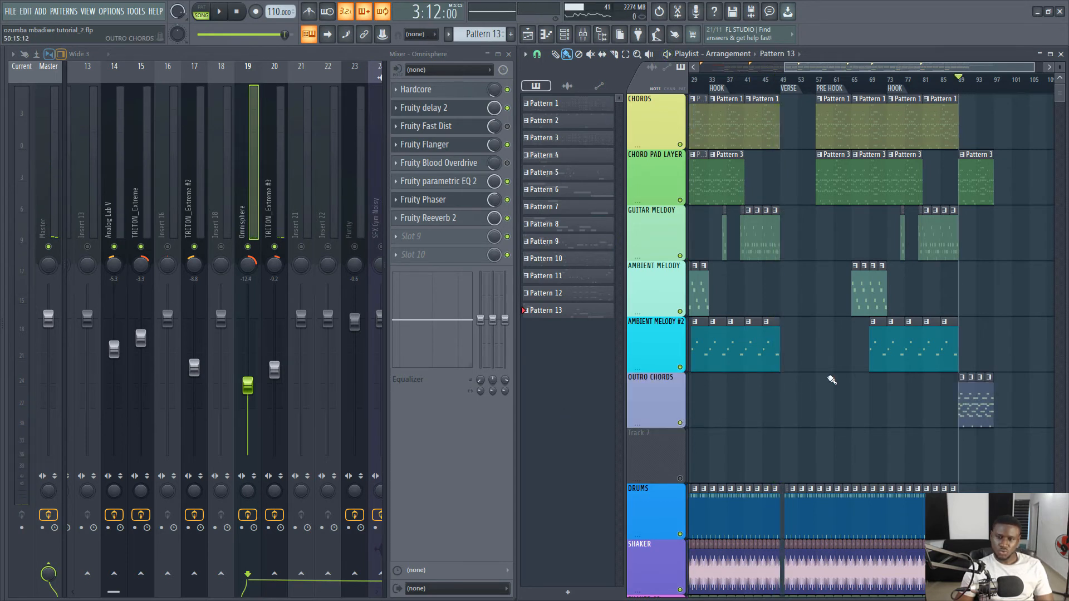
key("space")
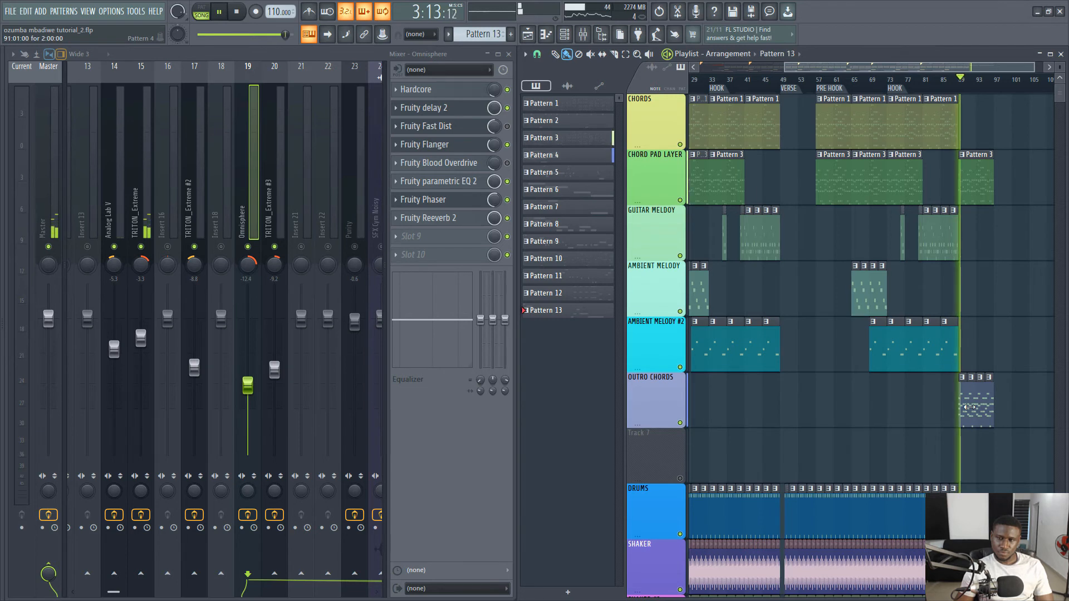
- Add Fruity Parametric EQ 2 to slot 1 of the Lounge Lizard EP-4 mixer track and roll off the lows with band 1
left_click(969, 407)
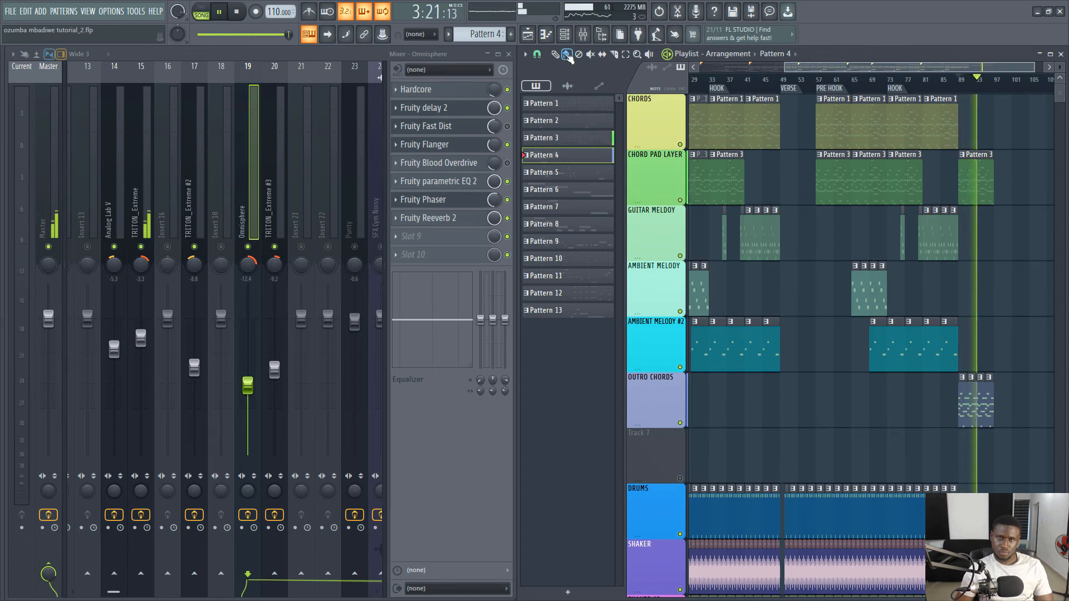
scroll(309, 158, "down", 3)
left_click(275, 222)
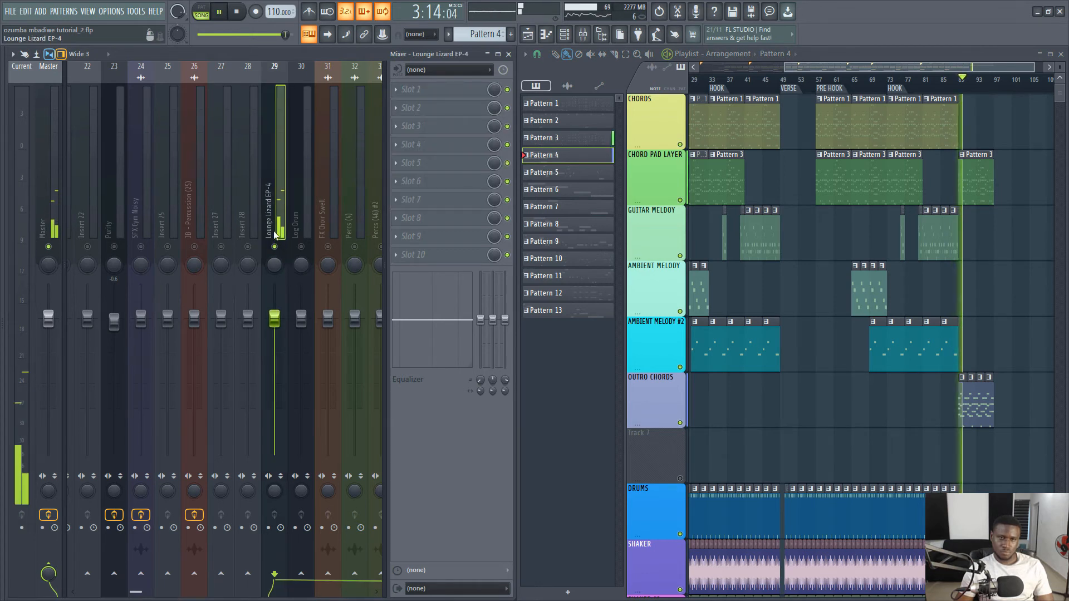
key("space")
left_click(439, 92)
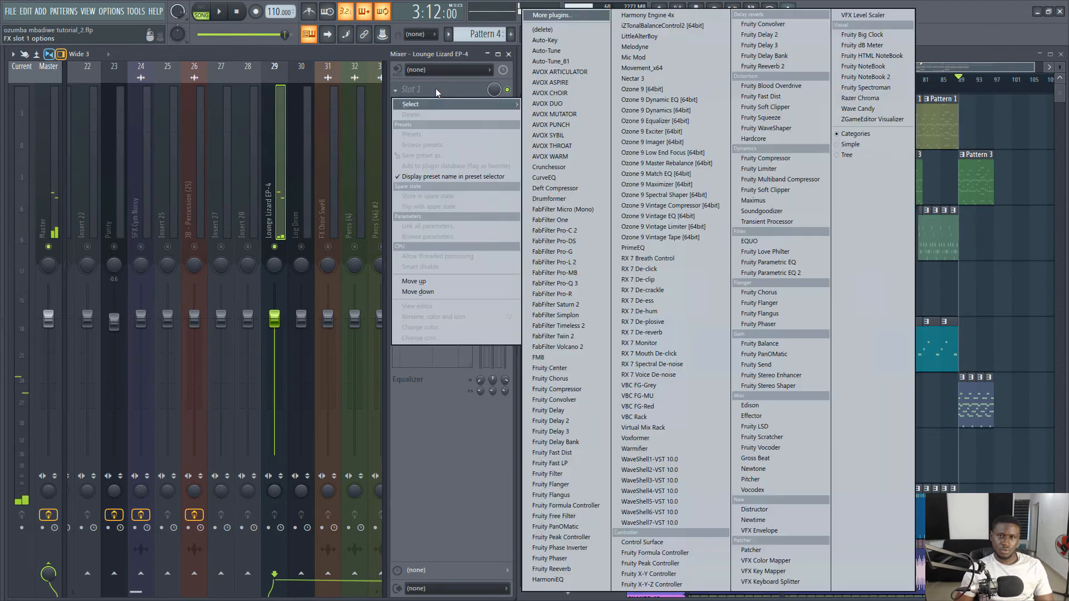
left_click(796, 273)
key("space")
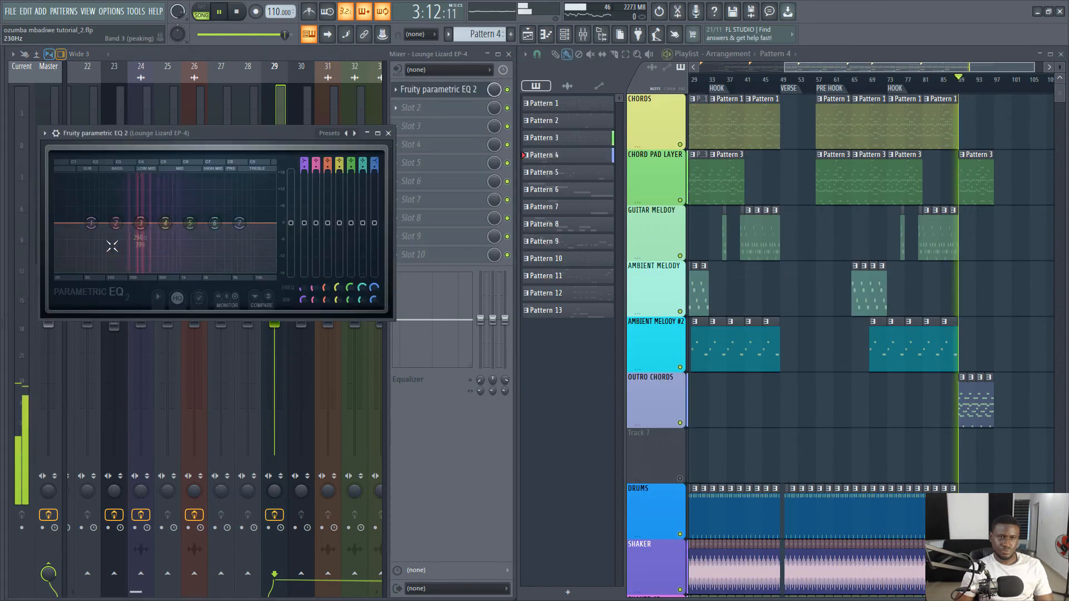
left_click_drag(89, 229, 114, 270)
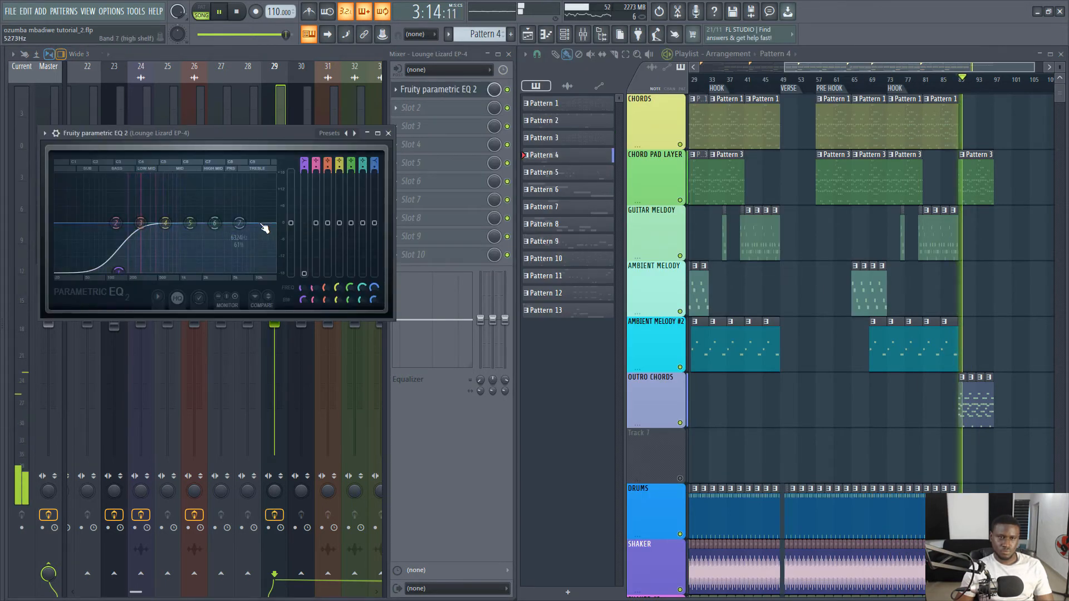
left_click(388, 134)
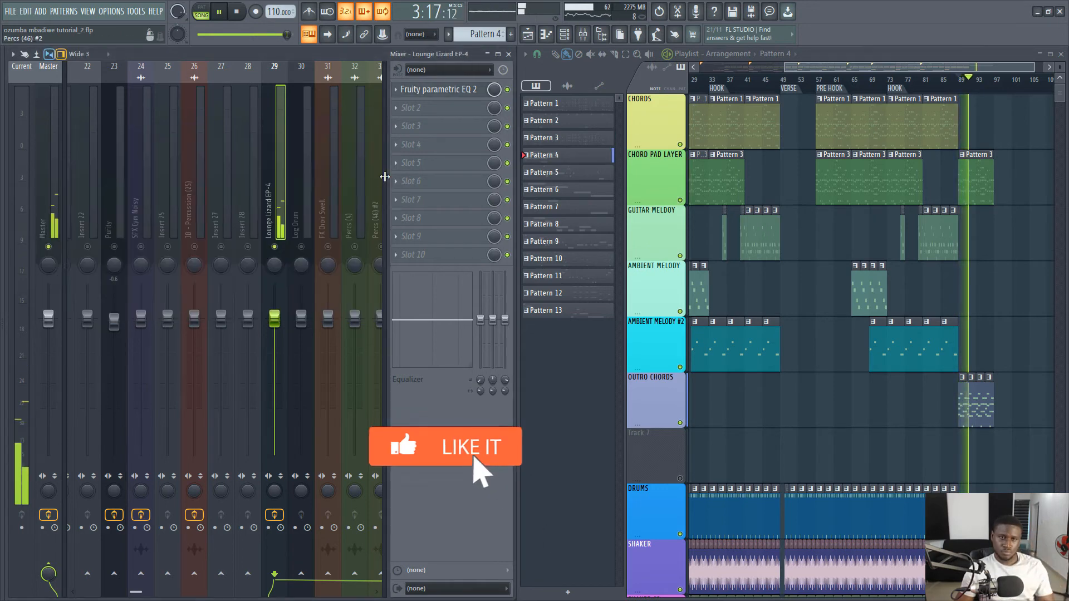
- Add Fruity Reeverb 2 to slot 2 of Lounge Lizard EP-4 and increase its room size during playback
key("space")
left_click(440, 109)
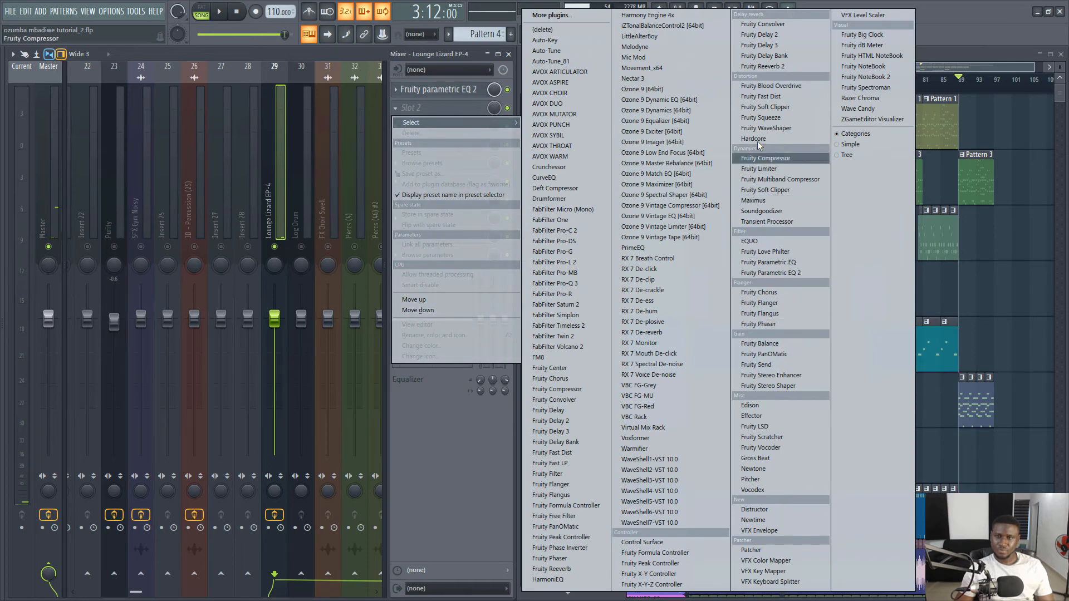
left_click(762, 66)
key("space")
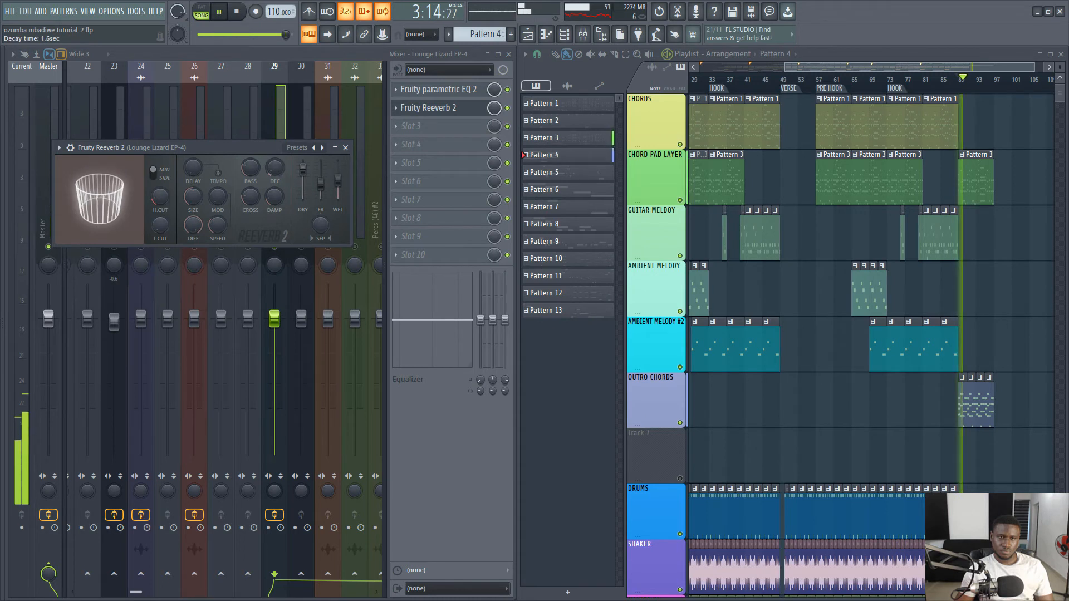
left_click_drag(198, 198, 198, 178)
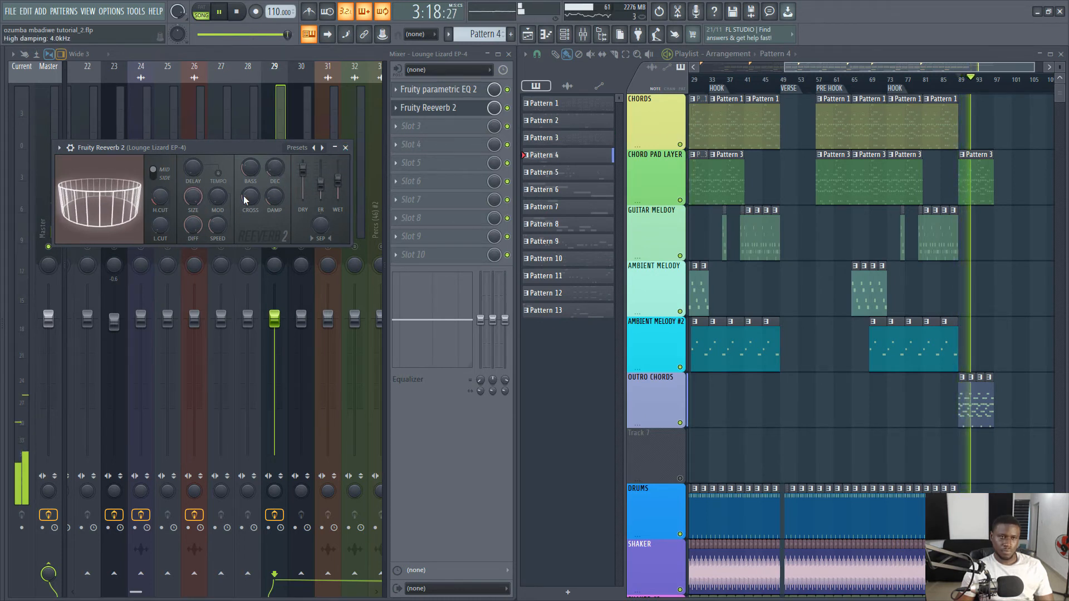
key("space")
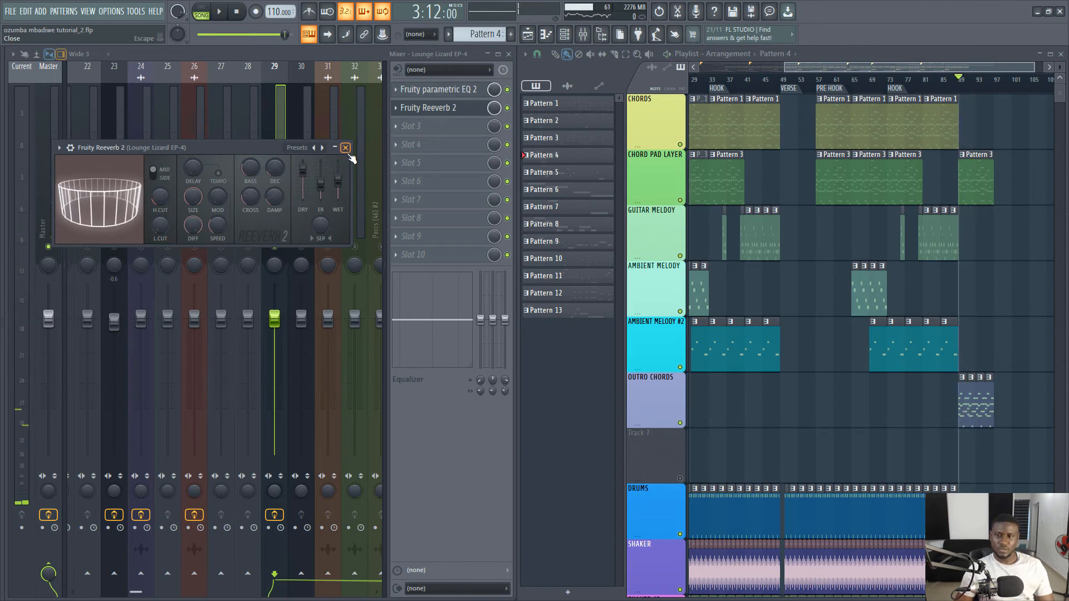
left_click(346, 149)
- Audition the outro chords with the EQ and reverb, stop playback and save the project
key("space")
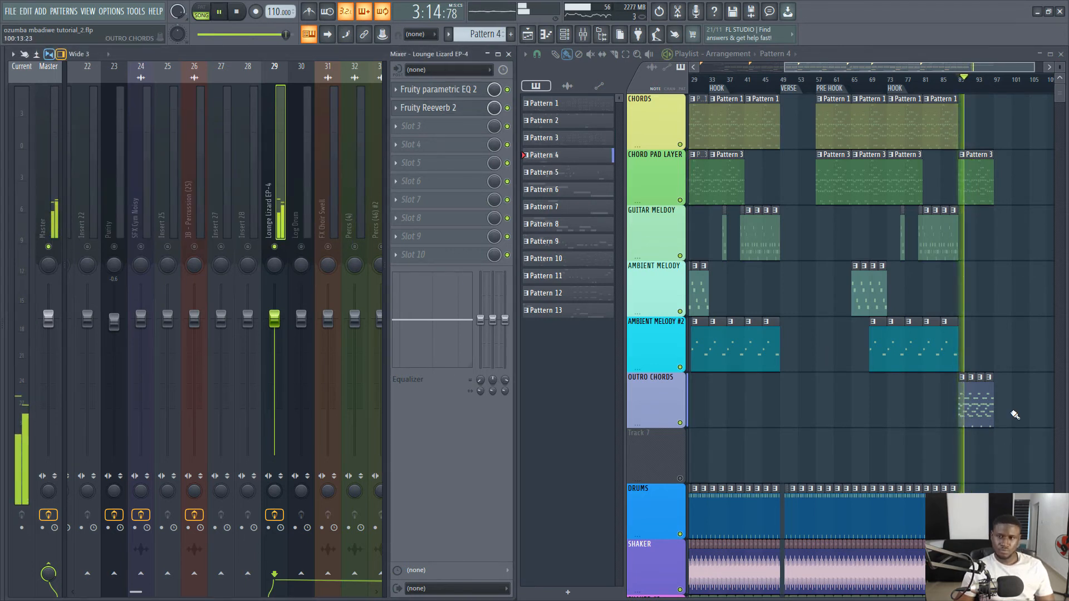
scroll(1013, 413, "down", 2)
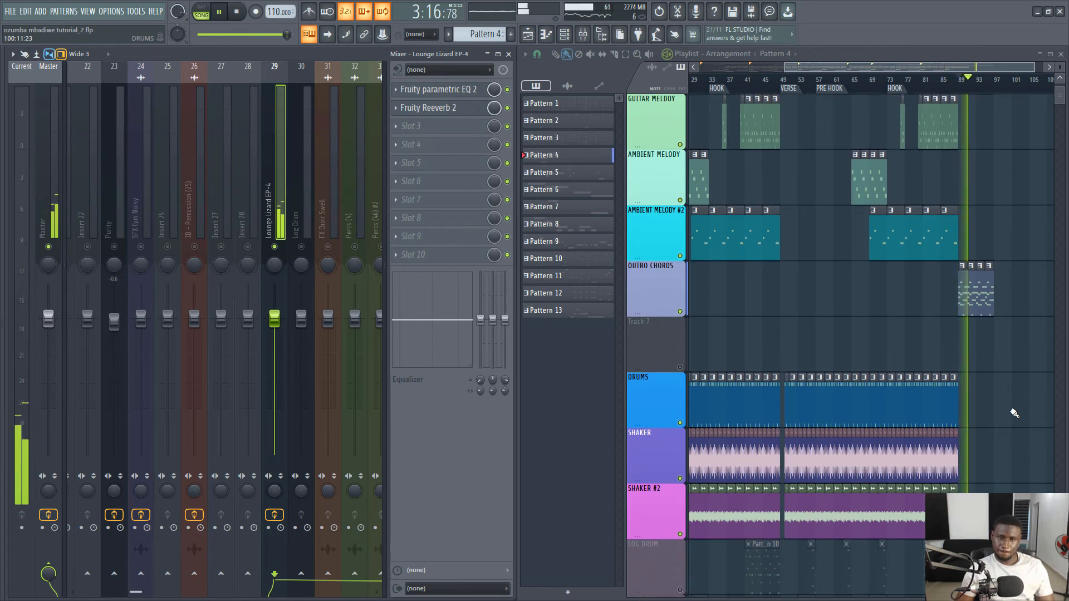
scroll(1013, 413, "up", 2)
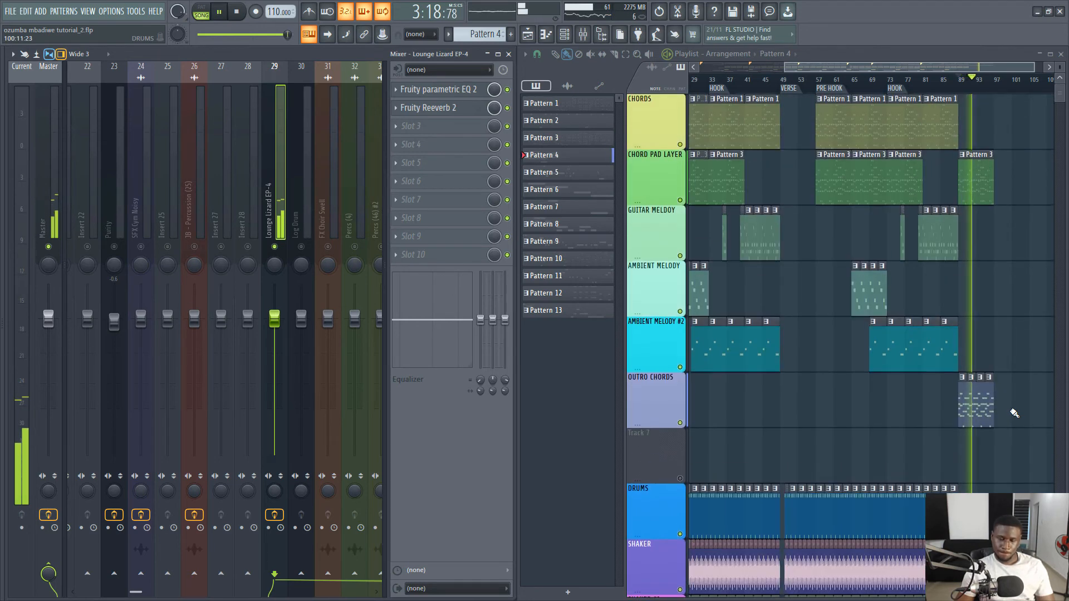
key("space")
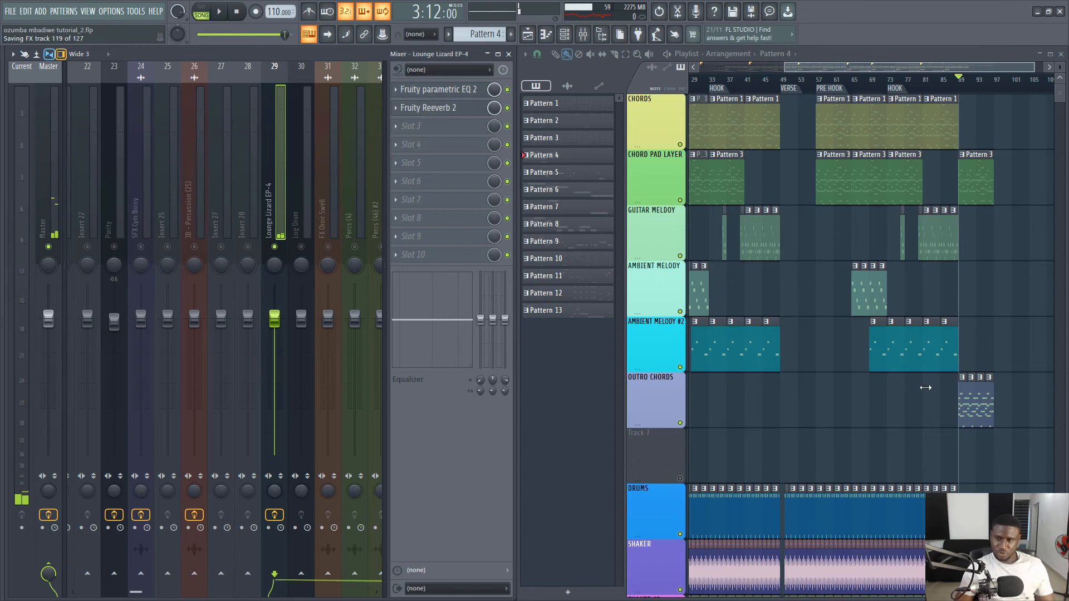
- Unmute the Log Drum mixer track and play the song from the first PRE HOOK marker at bar 17
scroll(925, 387, "down", 2)
left_click(791, 89)
scroll(867, 301, "down", 4)
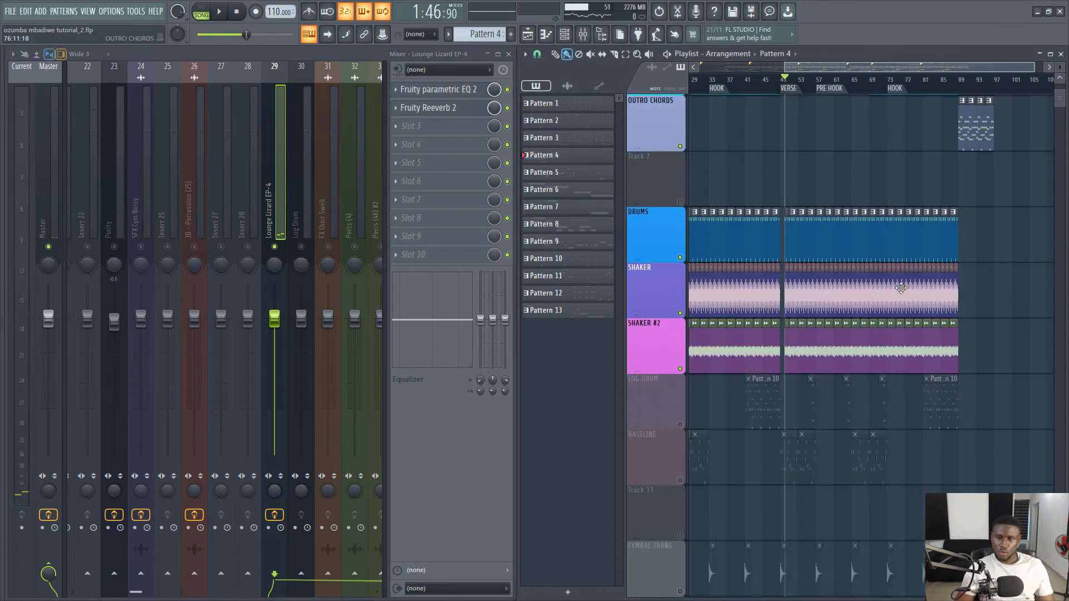
scroll(746, 80, "up", 5)
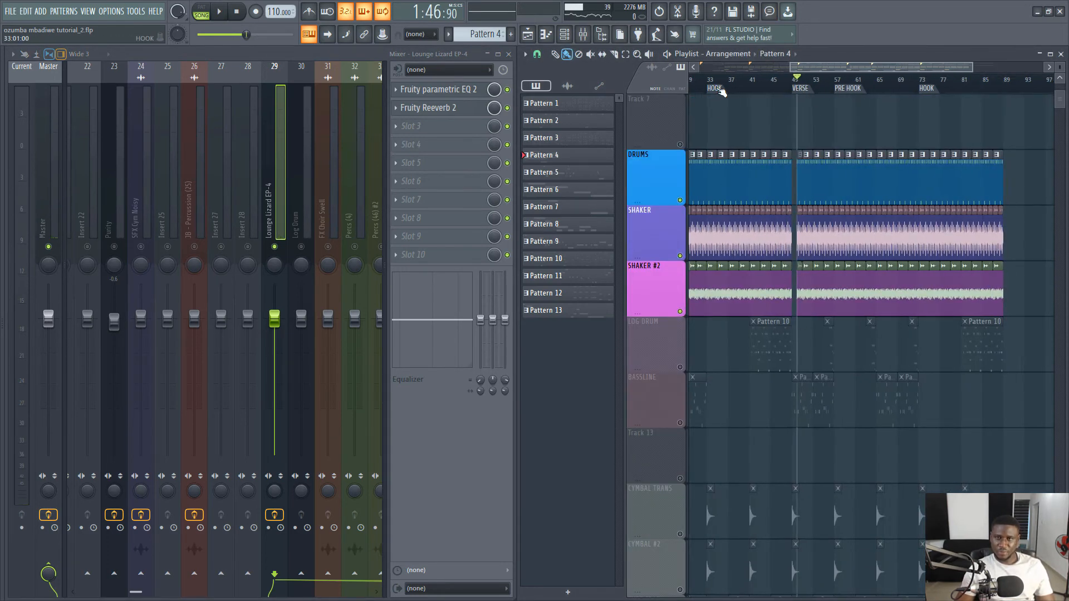
left_click_drag(746, 74, 734, 74)
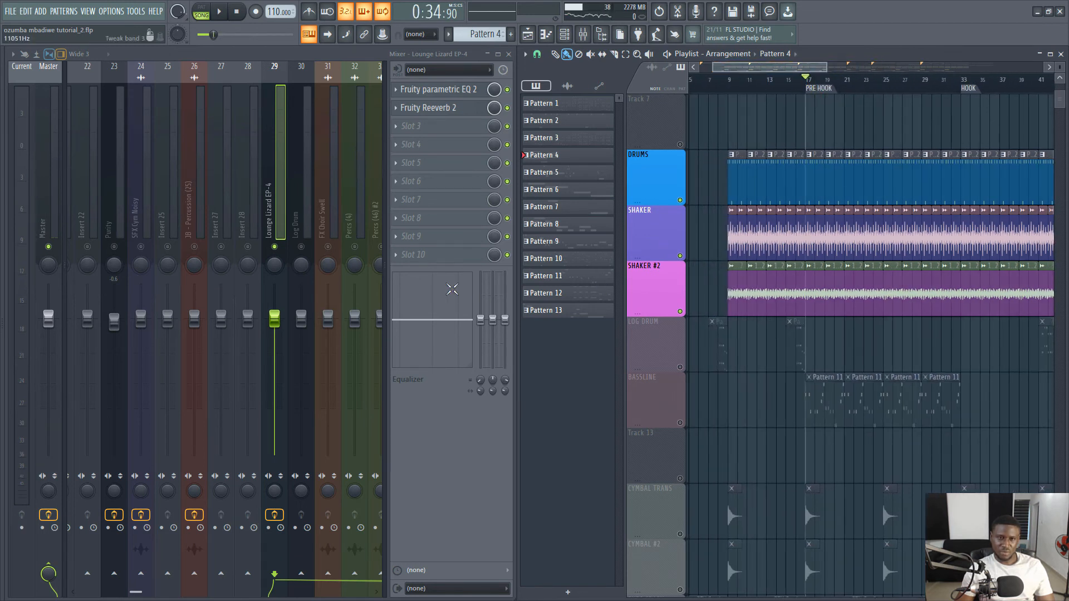
left_click(300, 247)
key("space")
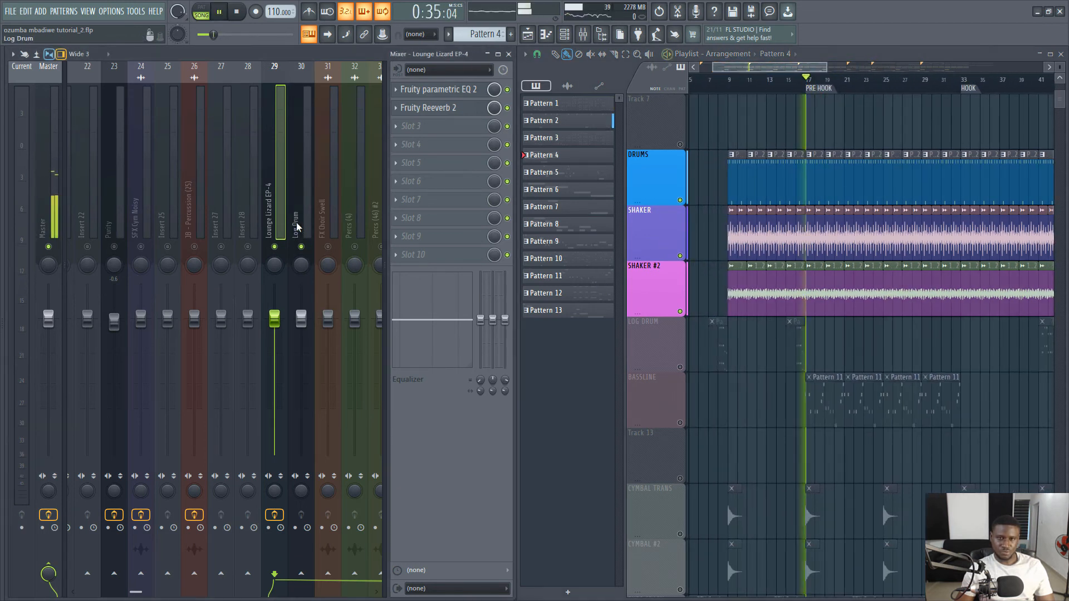
- Restart playback from the PRE HOOK marker at bar 17 and unmute the BASSLINE playlist track
key("space")
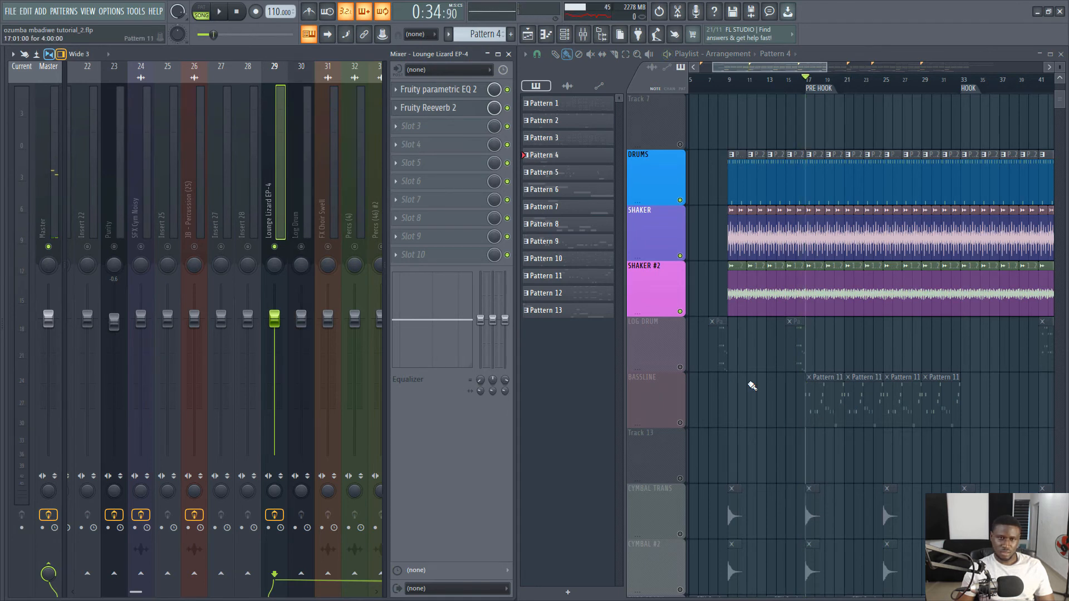
key("space")
left_click(680, 422)
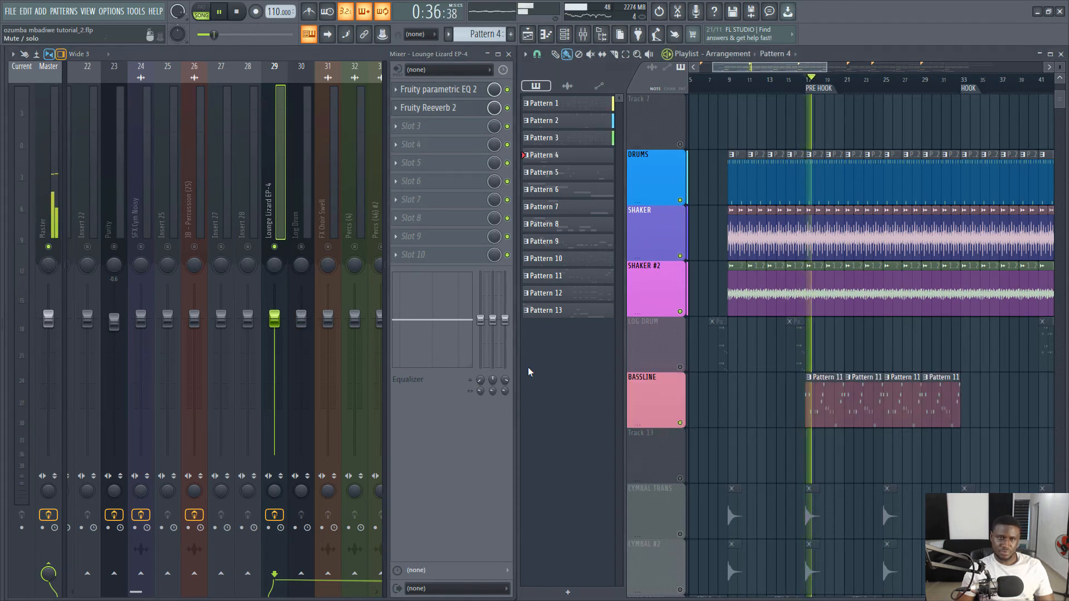
- Lower the Purity mixer track's volume to about -6.5 dB while replaying the bassline from the PRE HOOK
scroll(267, 203, "right", 2)
scroll(267, 203, "right", 4)
scroll(267, 204, "up", 6)
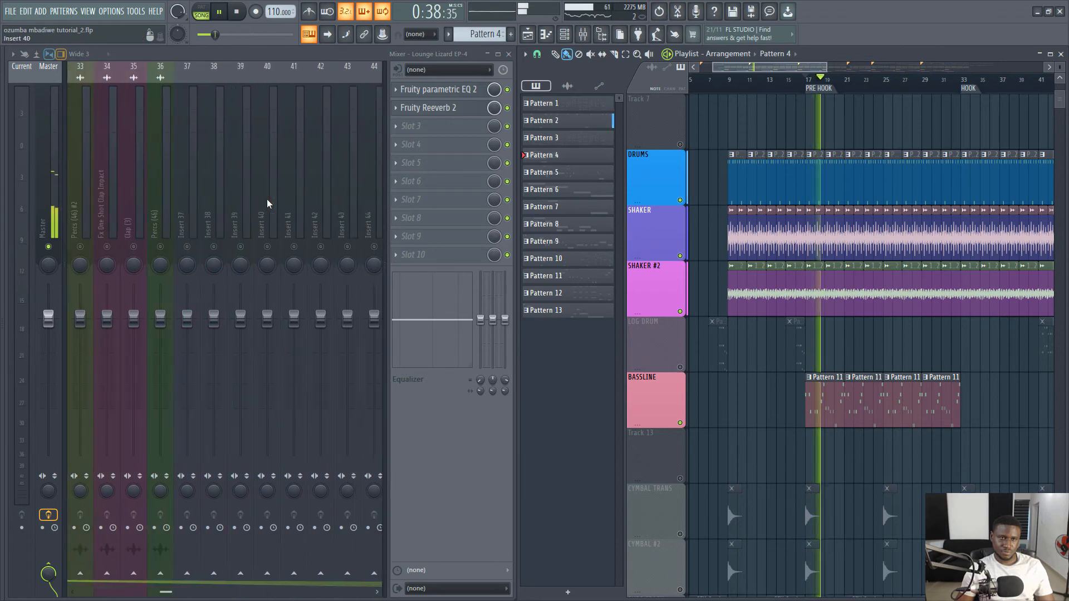
left_click(195, 216)
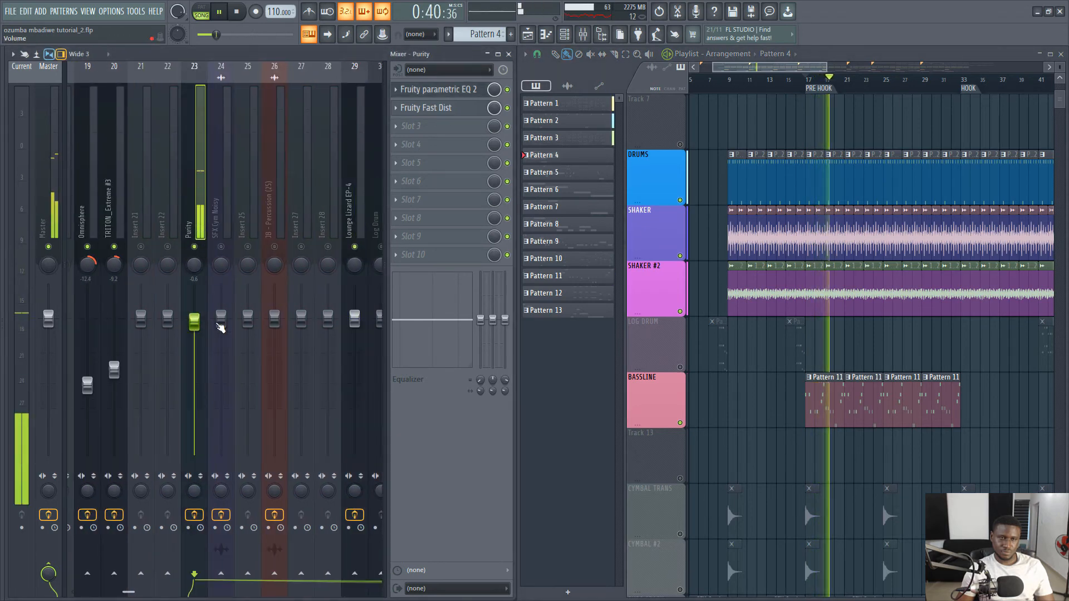
left_click_drag(197, 327, 198, 338)
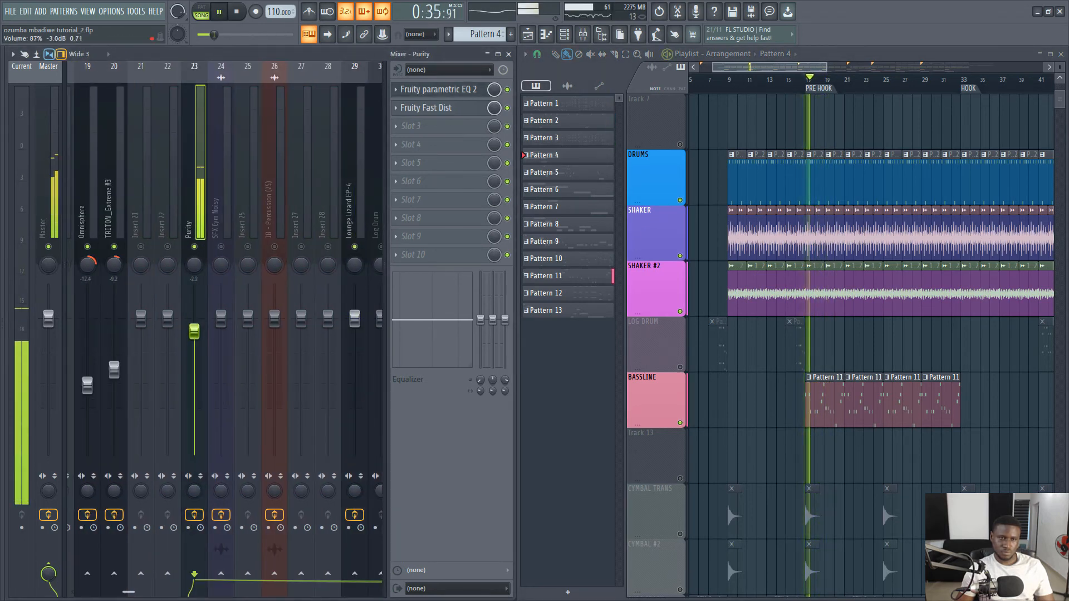
key("space")
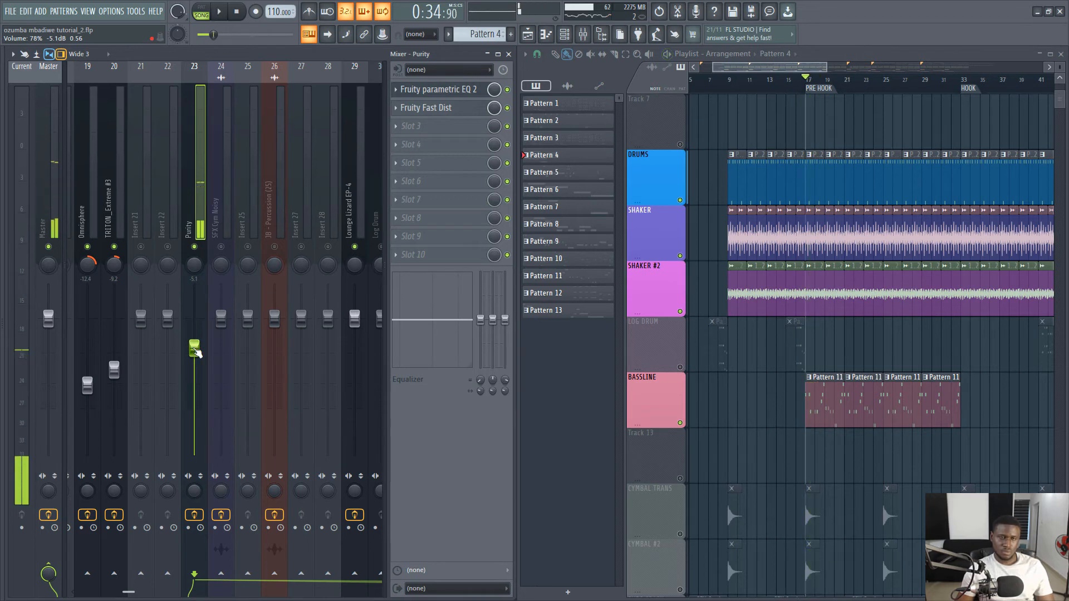
key("space")
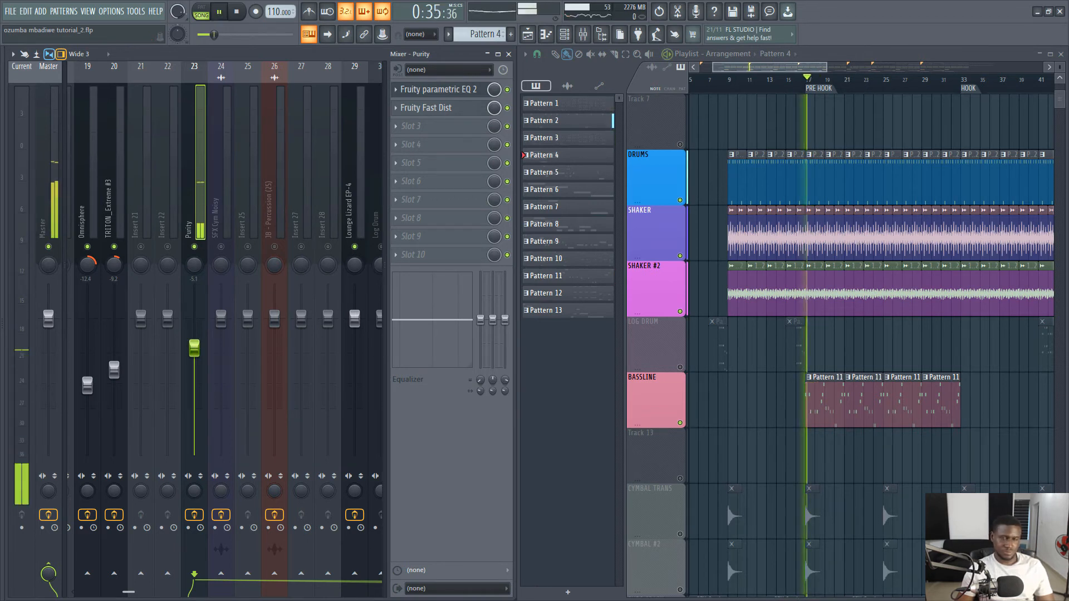
left_click_drag(195, 349, 194, 357)
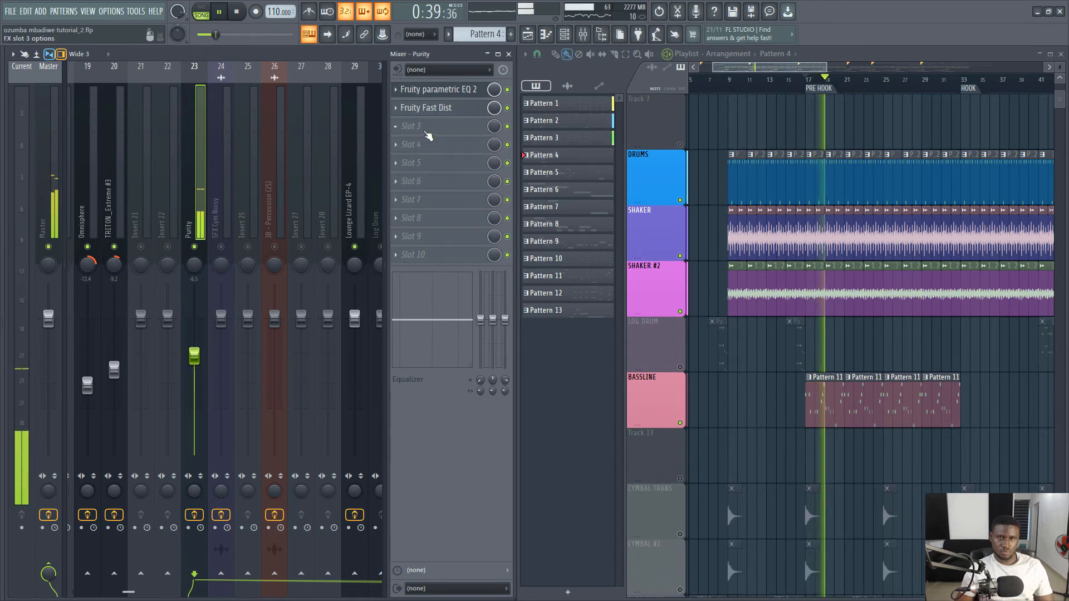
- Add Fruity Parametric EQ 2 to slot 3 of the Purity mixer track and make band 1 a High pass with Steep 6 order
left_click(426, 128)
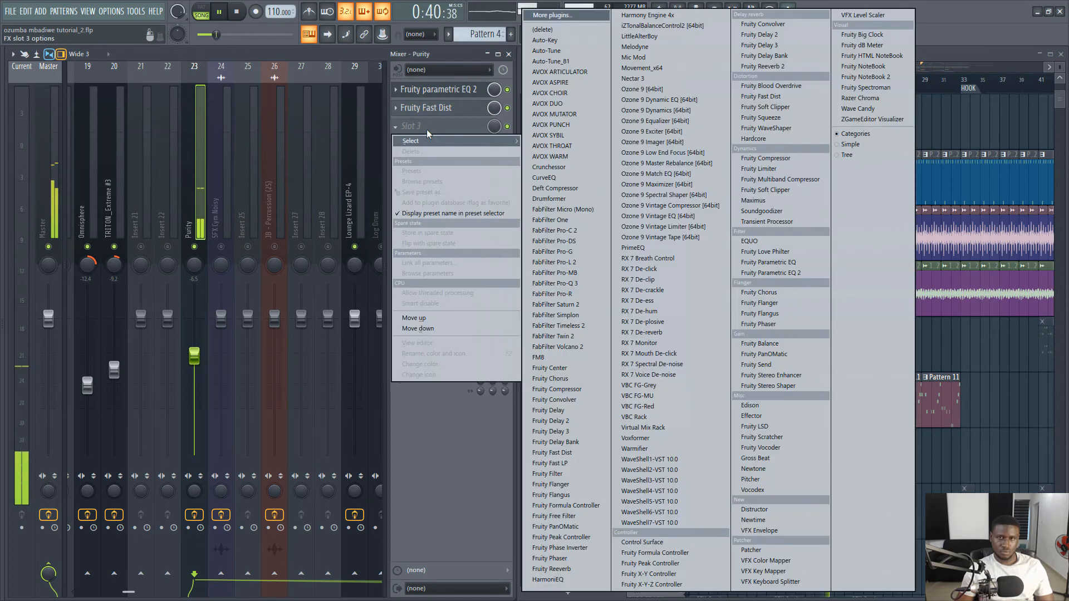
left_click(767, 273)
key("space")
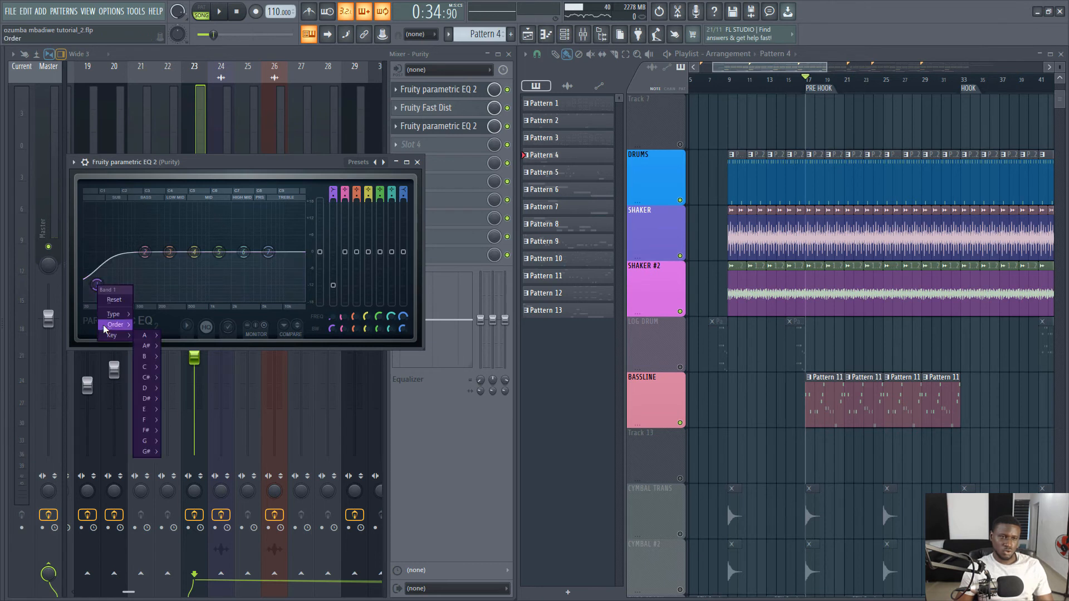
mouse_move(118, 320)
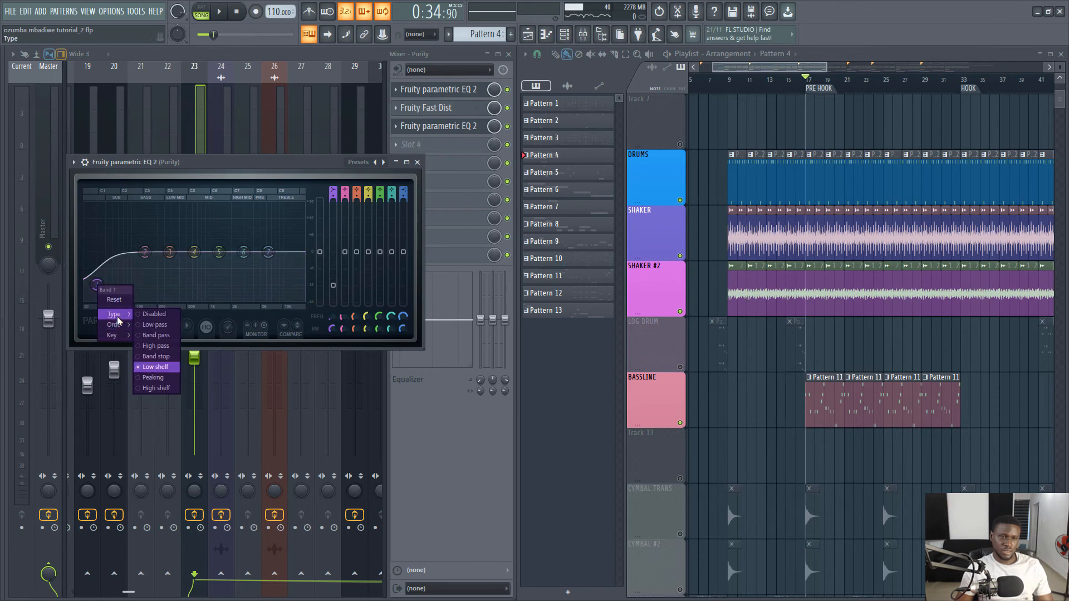
left_click(151, 347)
right_click(97, 252)
mouse_move(117, 298)
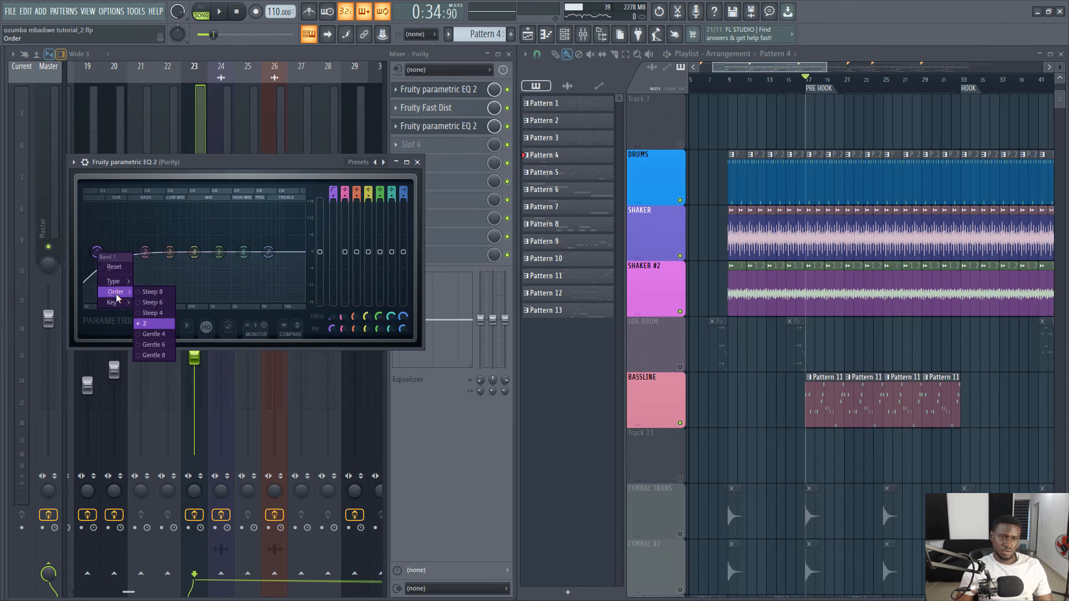
left_click(152, 302)
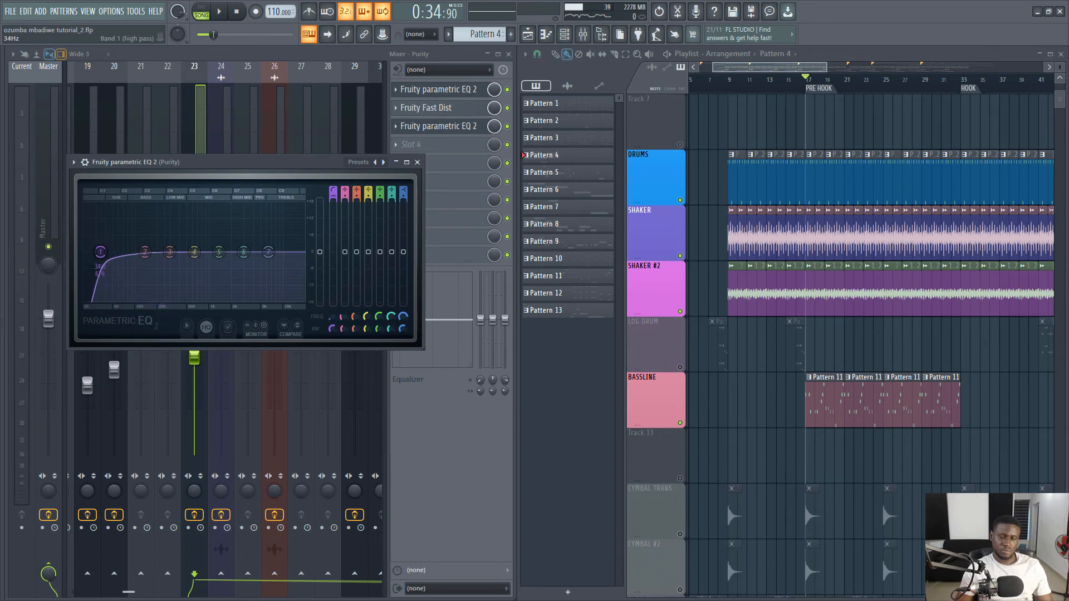
- Audition the equalized bassline, close the EQ window and raise the Purity volume to about -5.6 dB
key("space")
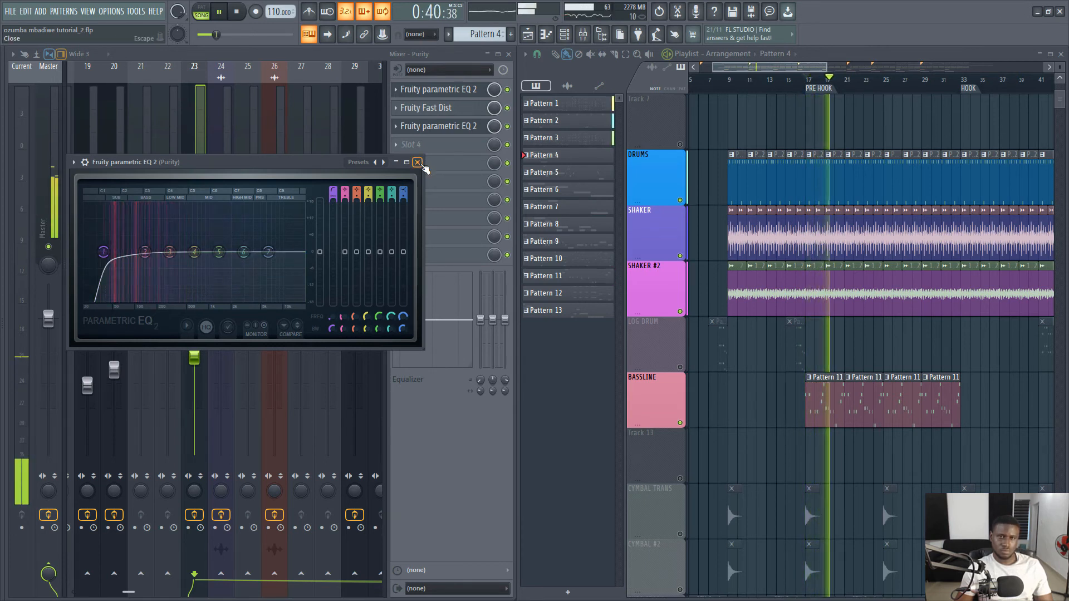
left_click(417, 162)
left_click_drag(194, 356, 194, 354)
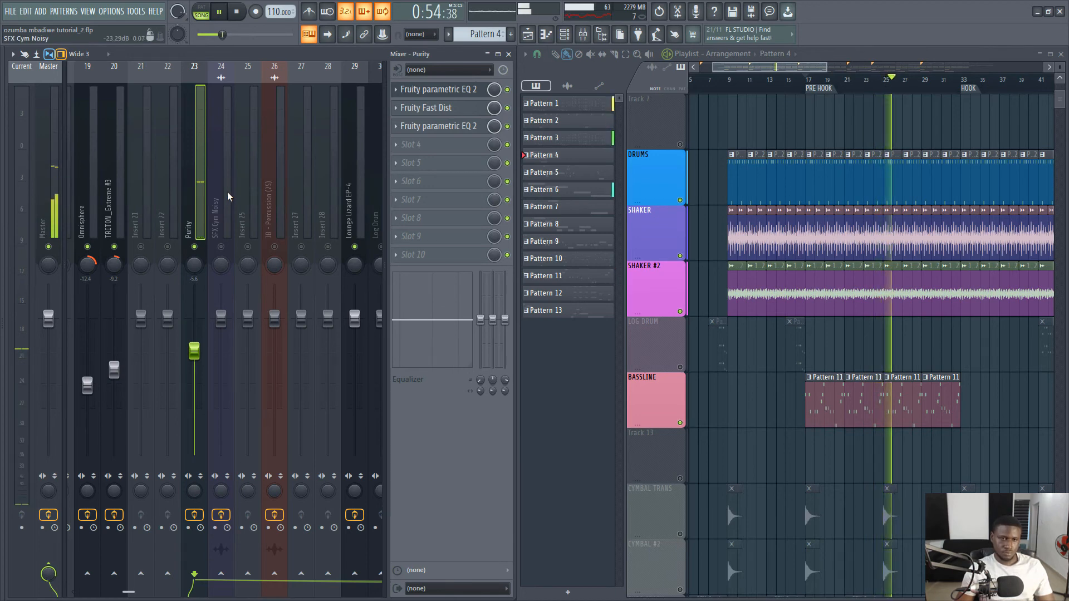
- Play the song from bar 25, where the AMBIENT MELODY clips start
scroll(955, 300, "up", 6)
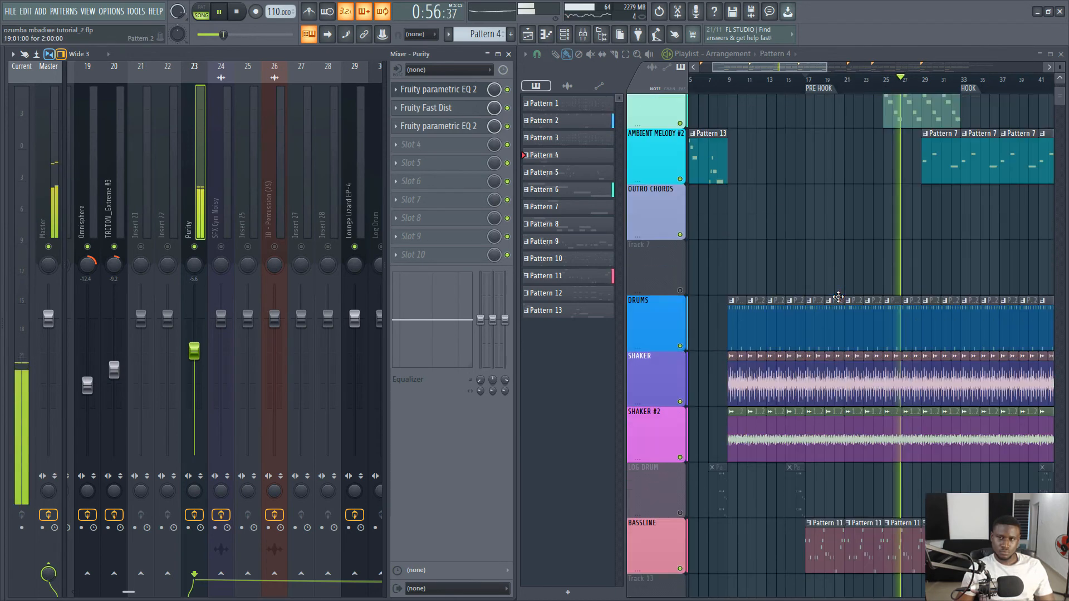
scroll(322, 182, "left", 4)
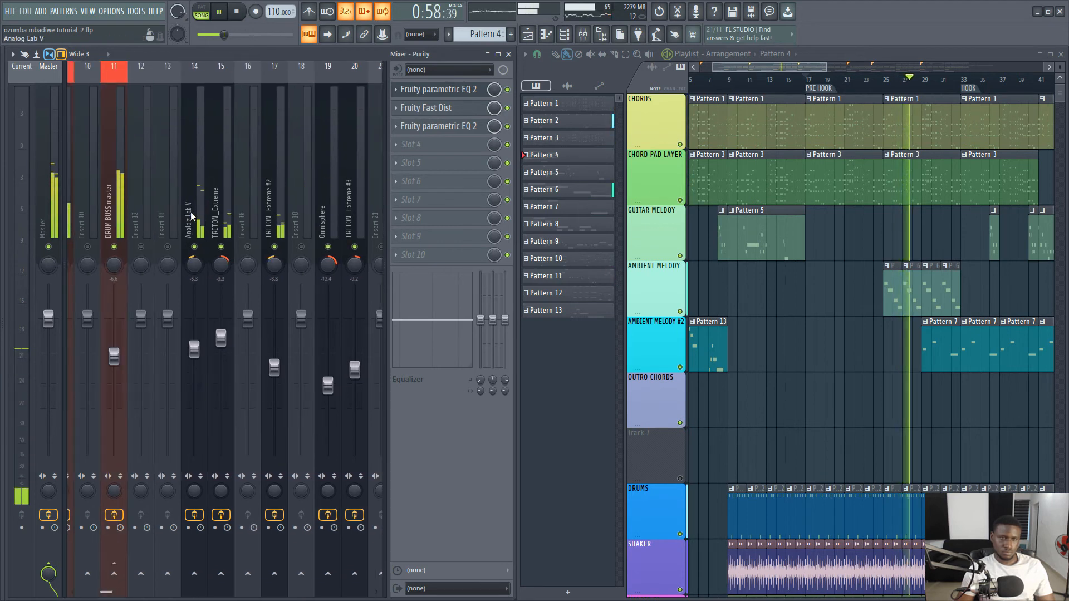
key("space")
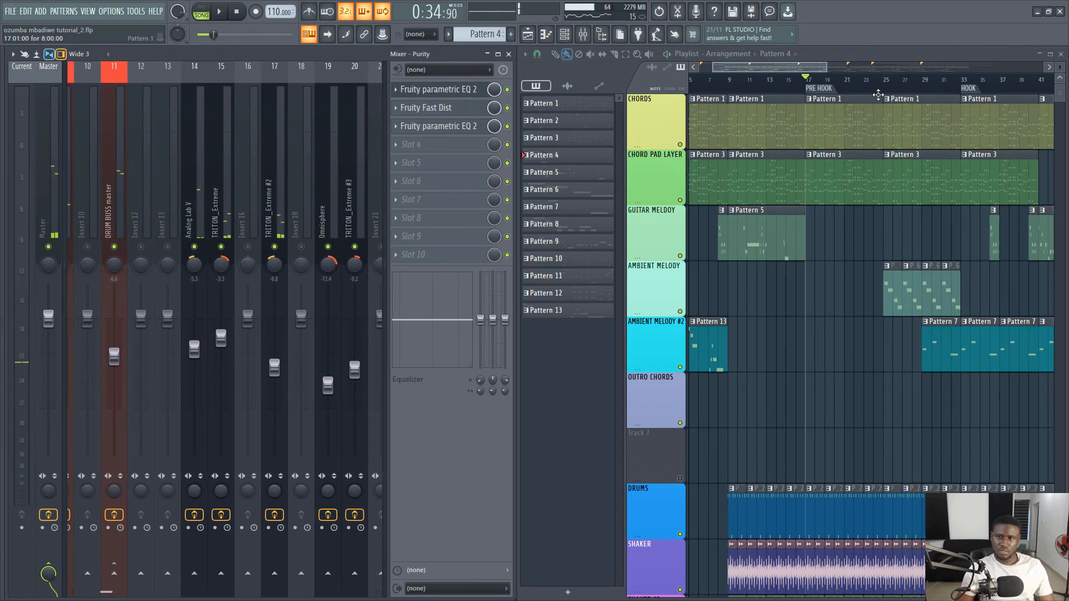
left_click(884, 81)
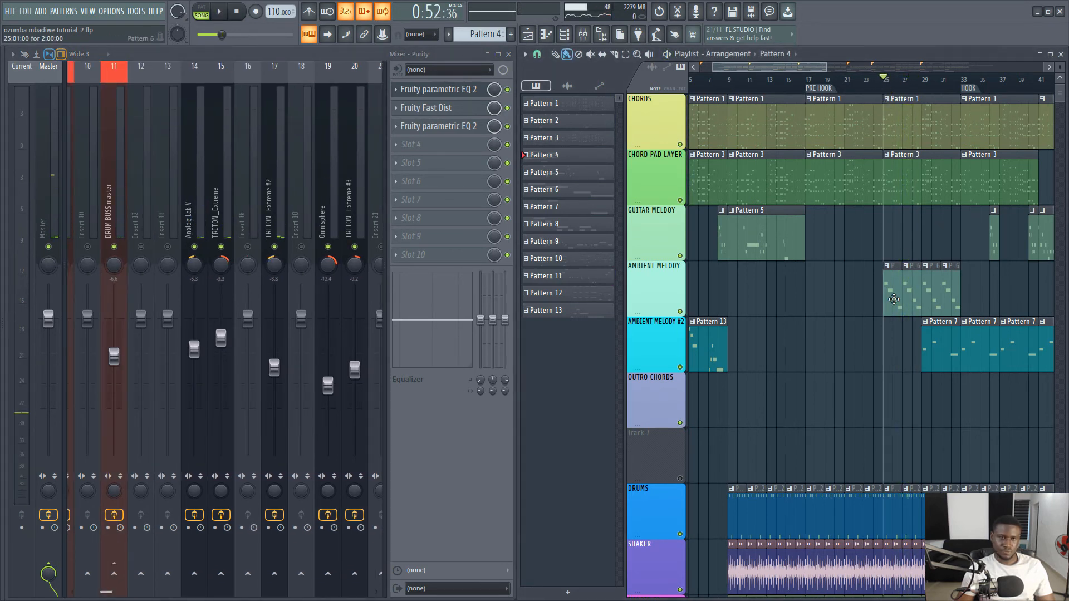
key("space")
- Briefly mute TRITON_Extreme for comparison, then lower the TRITON_Extreme #2 mixer track's volume to about -10.4 dB
left_click(221, 247)
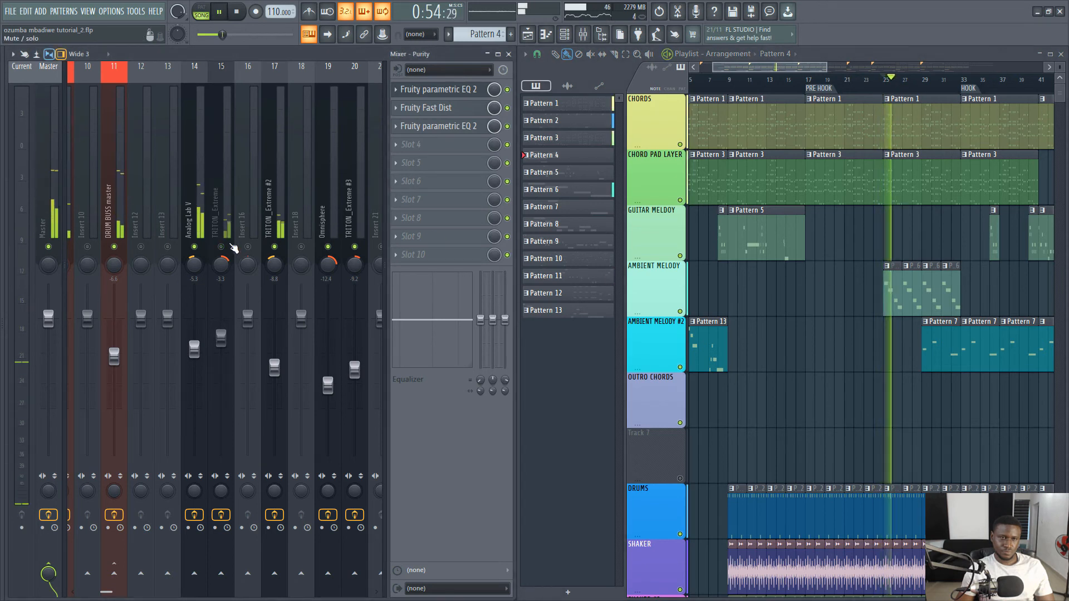
left_click(221, 247)
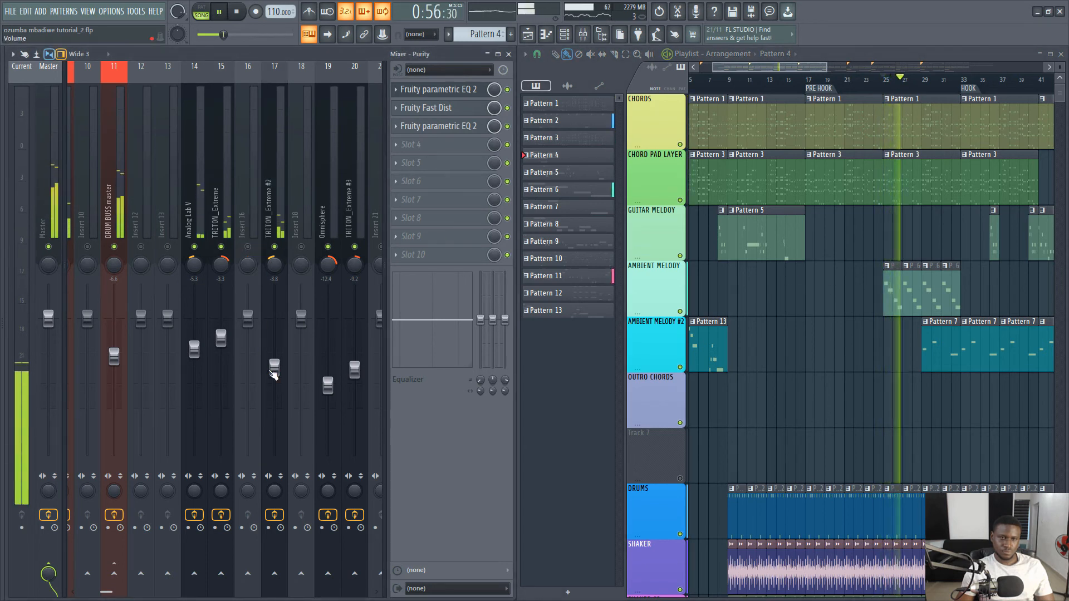
left_click_drag(274, 369, 274, 381)
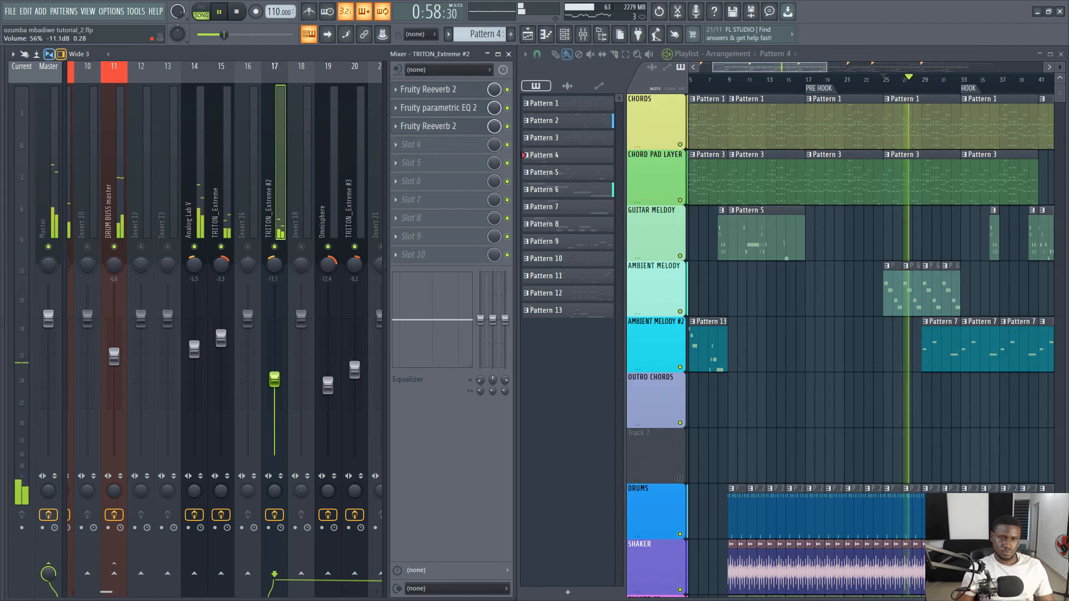
- Lower the TRITON_Extreme #3 mixer track's volume to about -10.8 dB while AMBIENT MELODY #2 plays
scroll(281, 172, "down", 3)
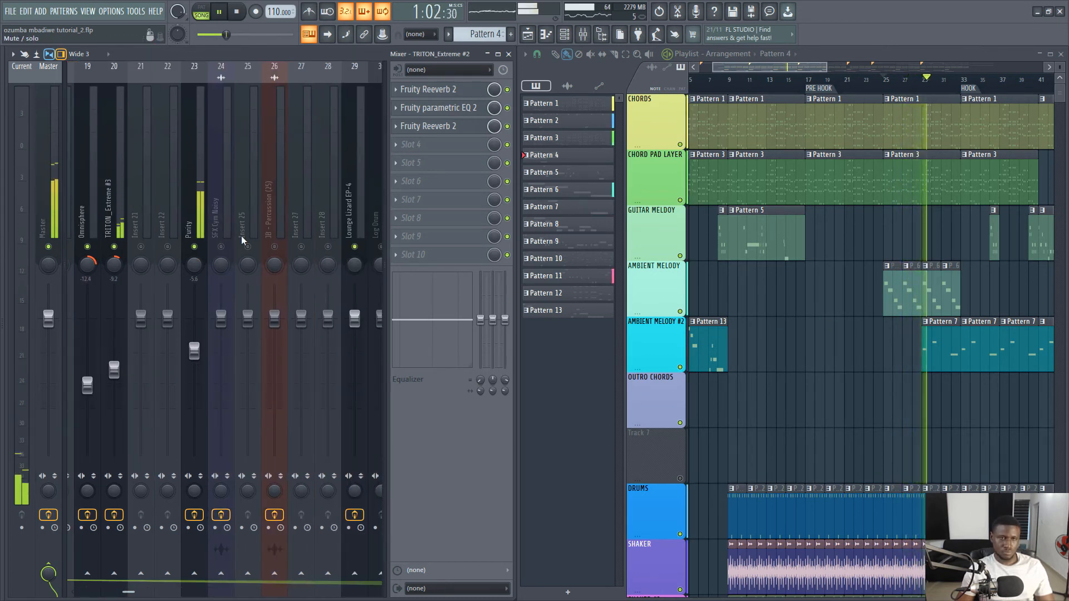
scroll(203, 196, "up", 3)
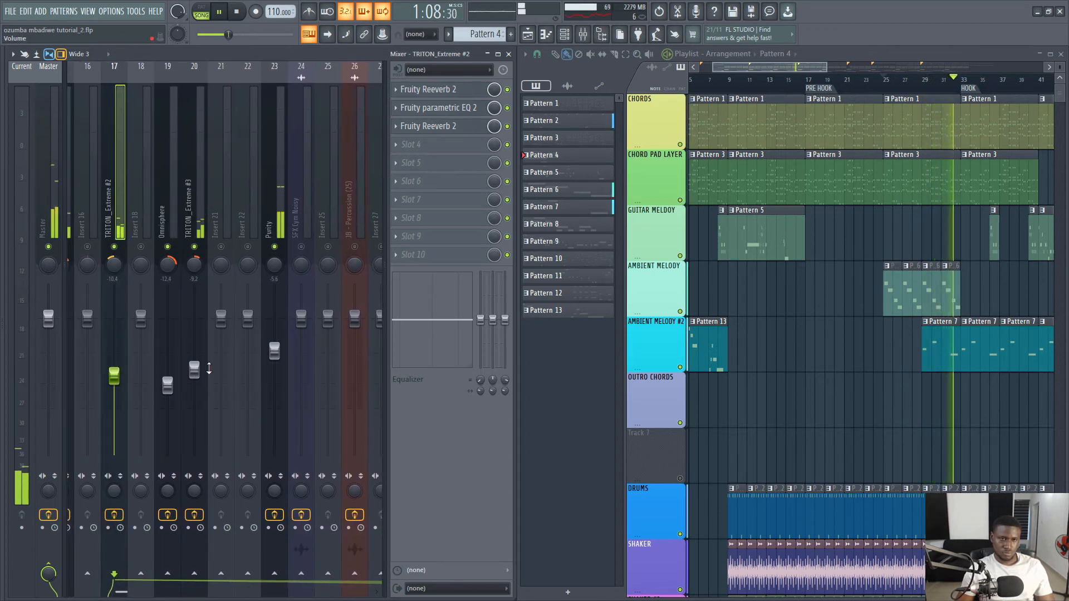
left_click_drag(195, 371, 194, 378)
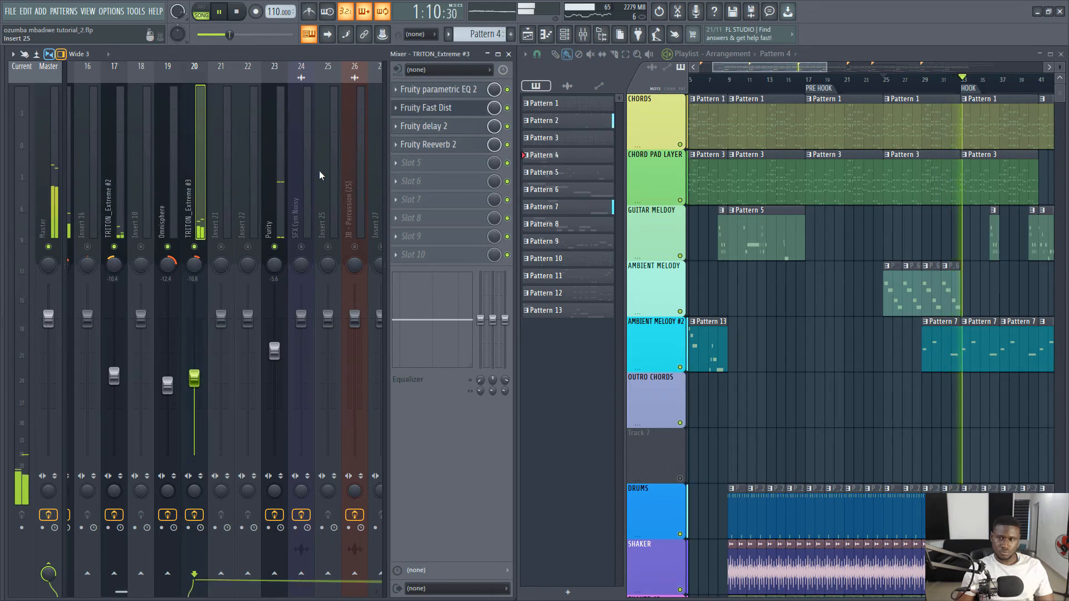
- Audition the bassline with the drums and shakers from bar 22, then stop playback
scroll(908, 310, "down", 1)
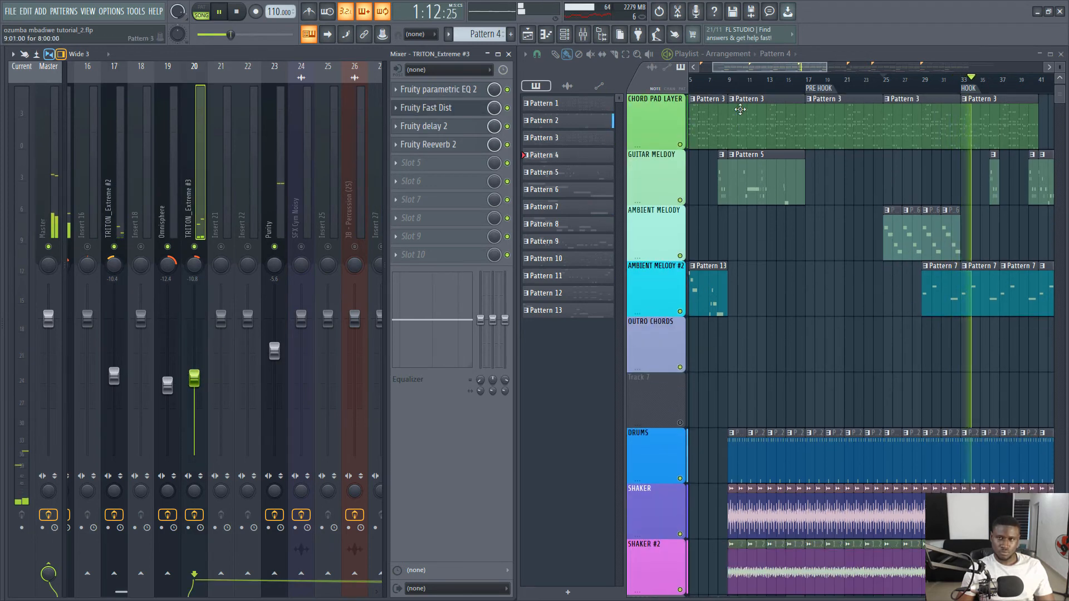
scroll(838, 251, "down", 2)
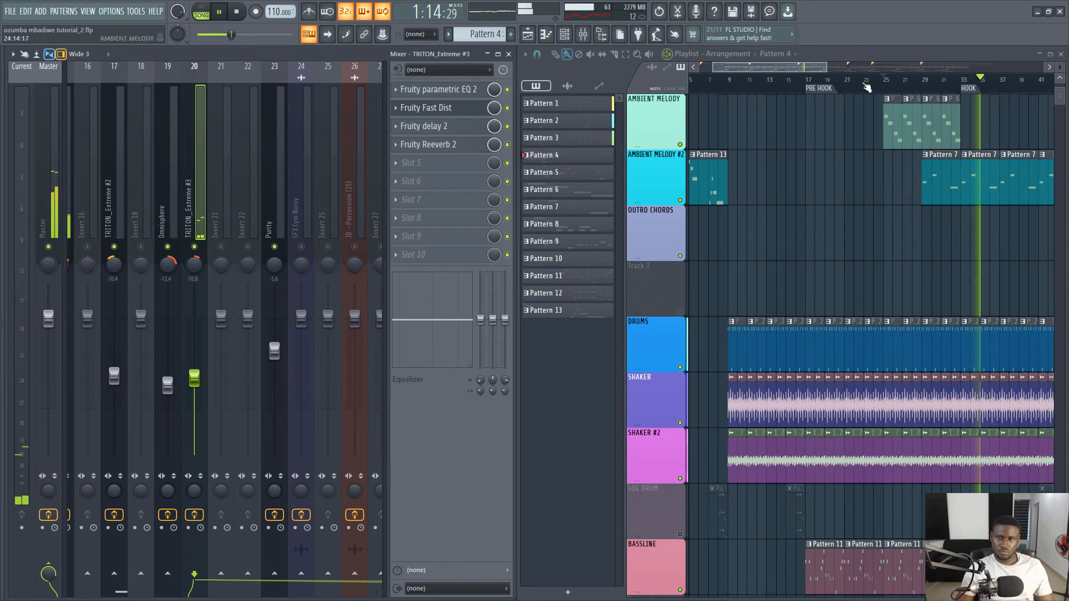
left_click(855, 86)
scroll(855, 87, "down", 2)
scroll(908, 275, "up", 1)
scroll(891, 271, "down", 3)
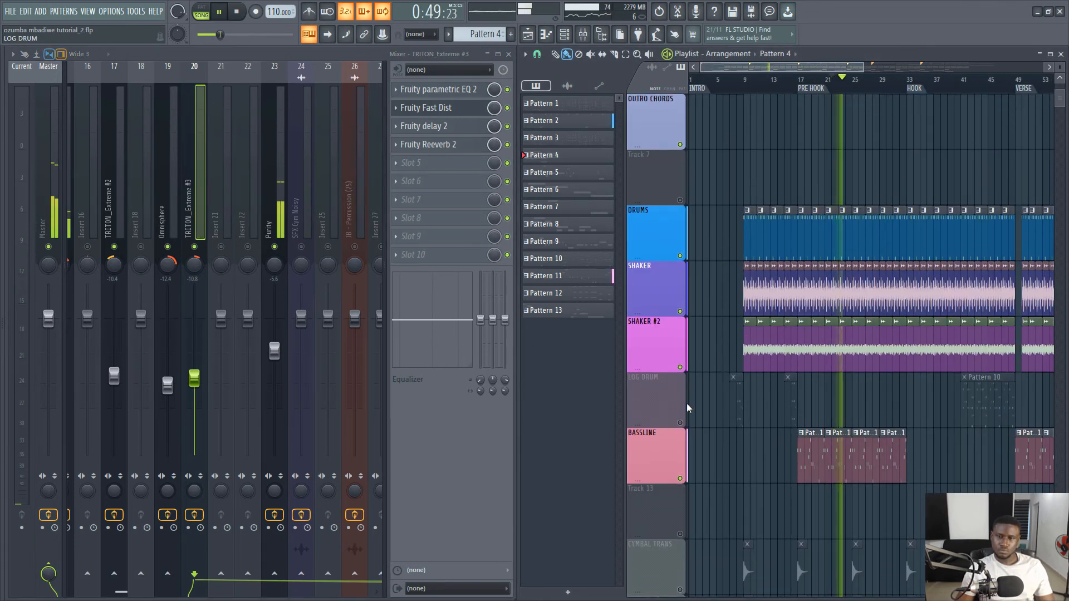
key("space")
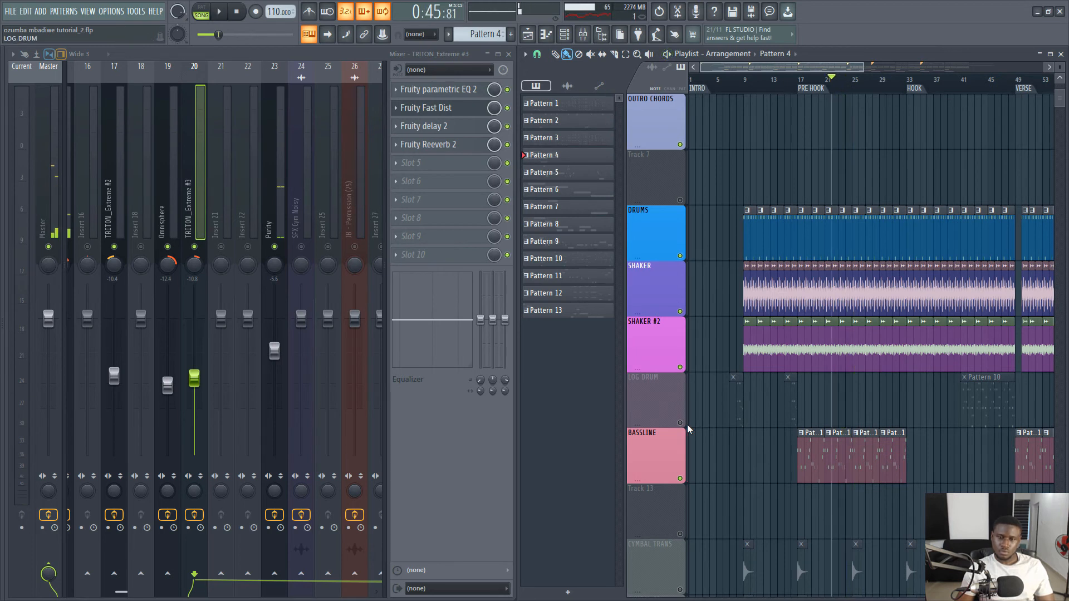
- Unmute the LOG DRUM playlist track and play its Pattern 10 clip from bar 41
left_click(680, 423)
scroll(789, 69, "right", 5)
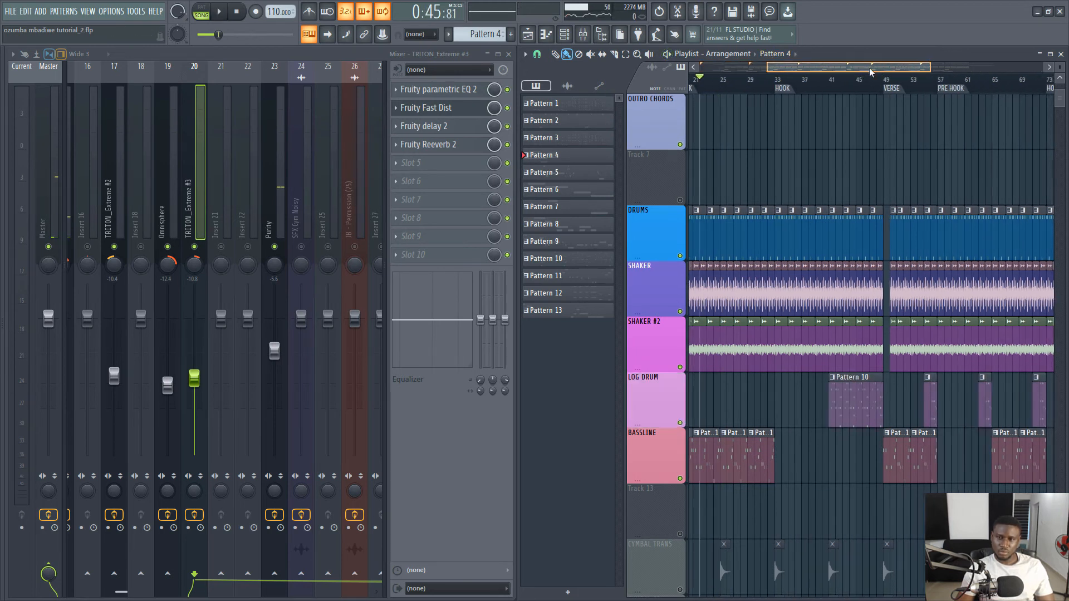
key("space")
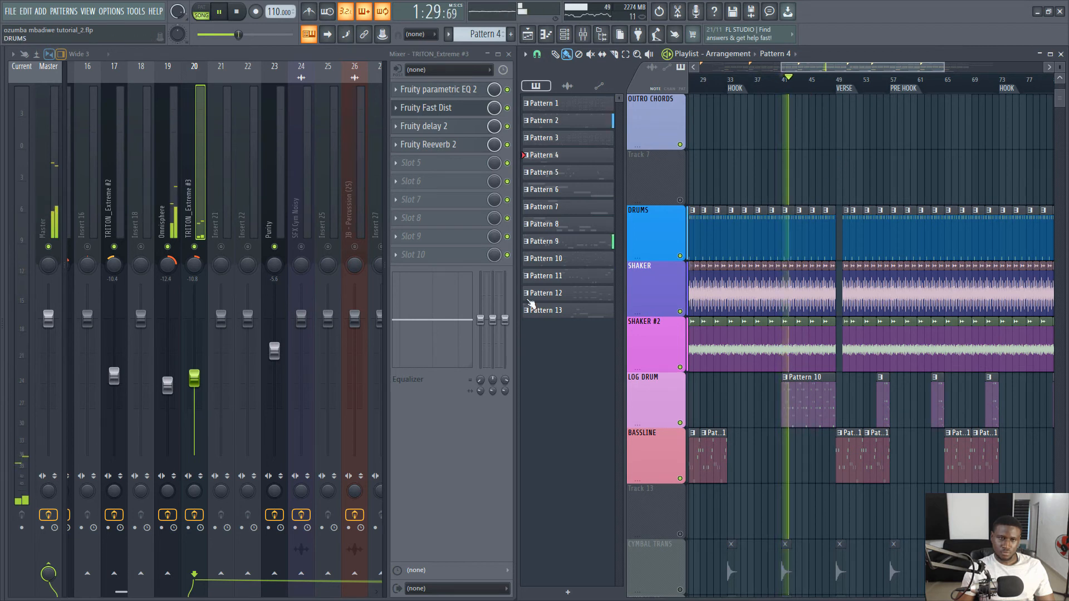
- Select the Log Drum mixer track and lower its volume to about -2.7 dB during playback
scroll(240, 217, "right", 6)
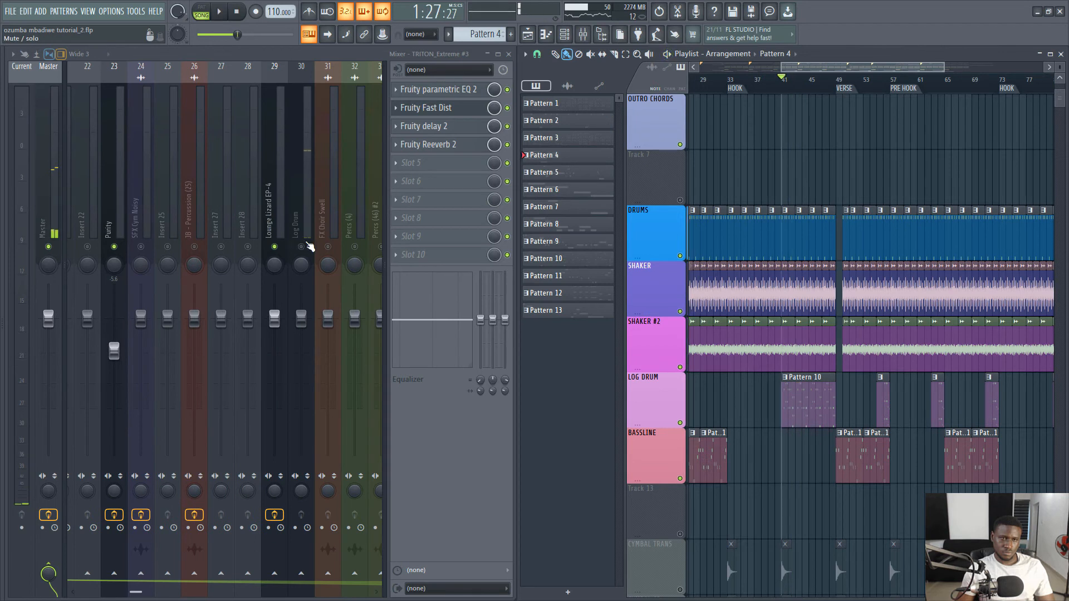
left_click(308, 227)
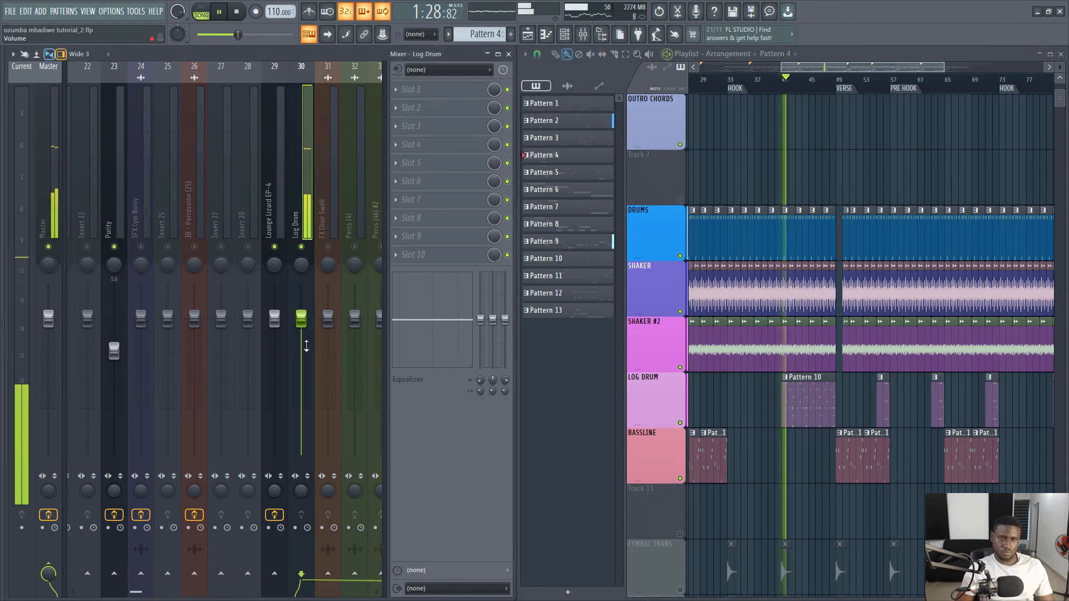
left_click_drag(302, 319, 304, 336)
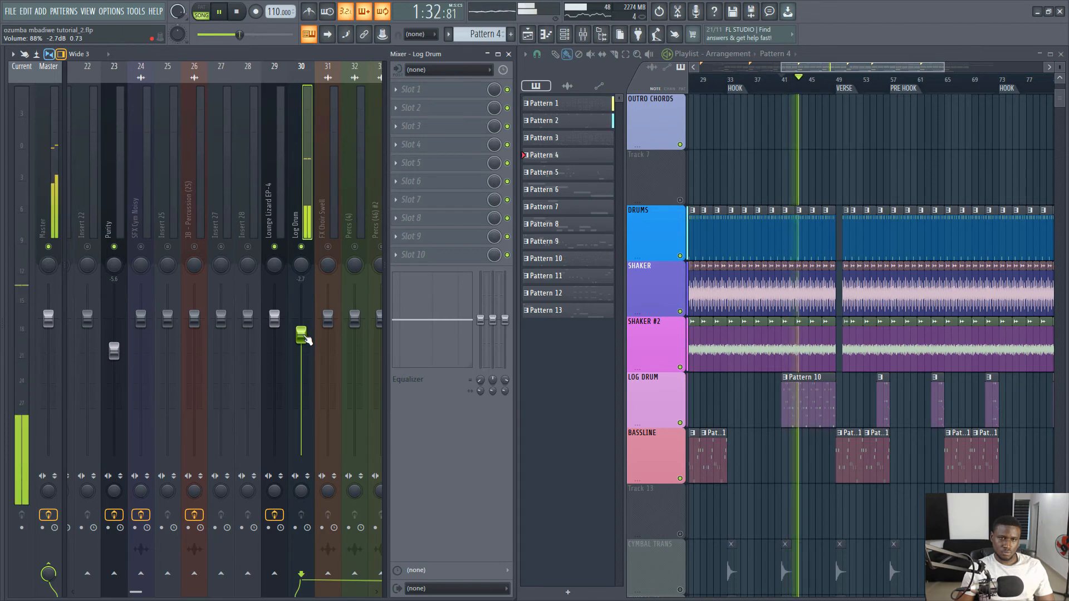
- Add Fruity Parametric EQ 2 to the Log Drum mixer track, rolling off the lows with band 1 and the highs with band 7
left_click(440, 91)
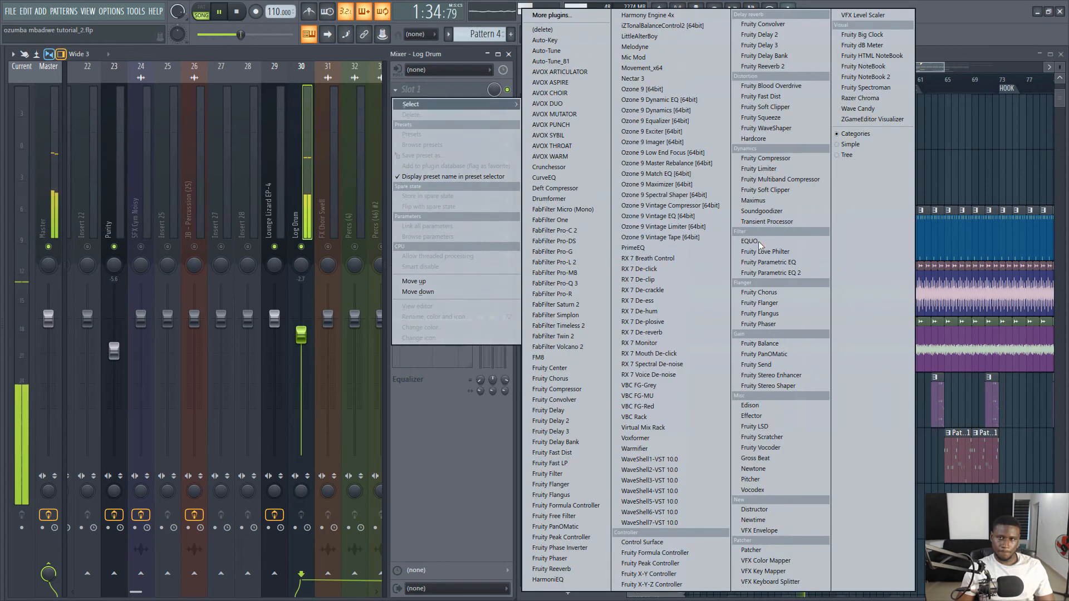
left_click(777, 274)
left_click_drag(92, 223, 78, 271)
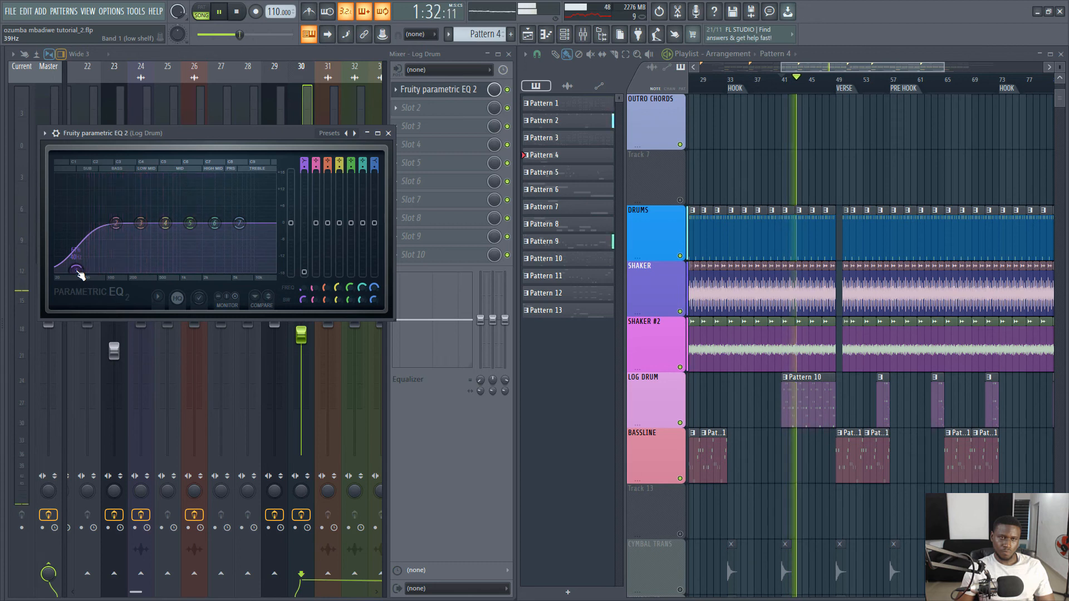
left_click_drag(239, 223, 218, 266)
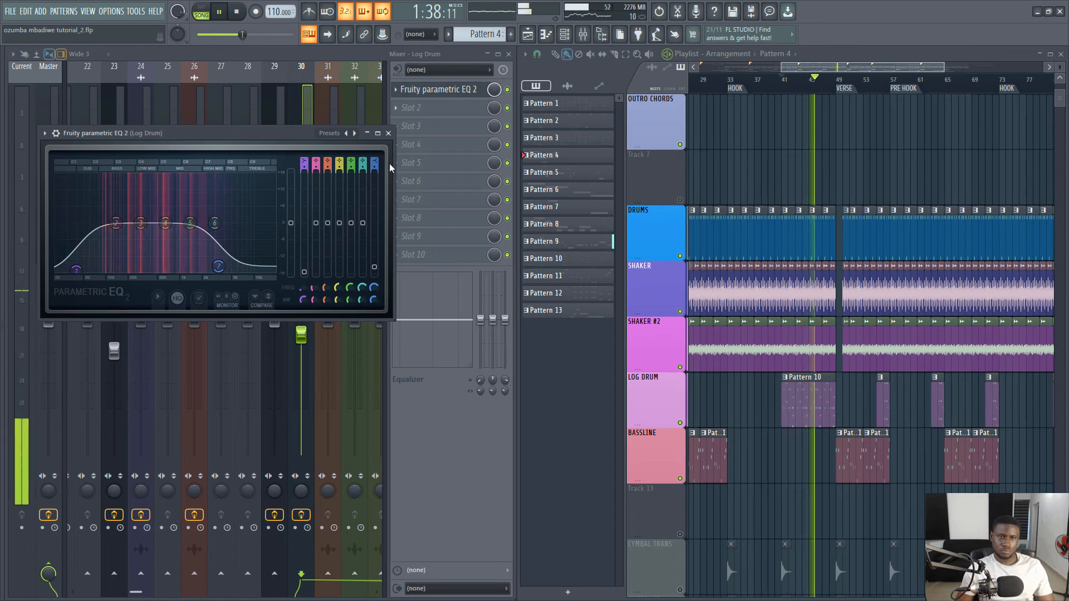
key("space")
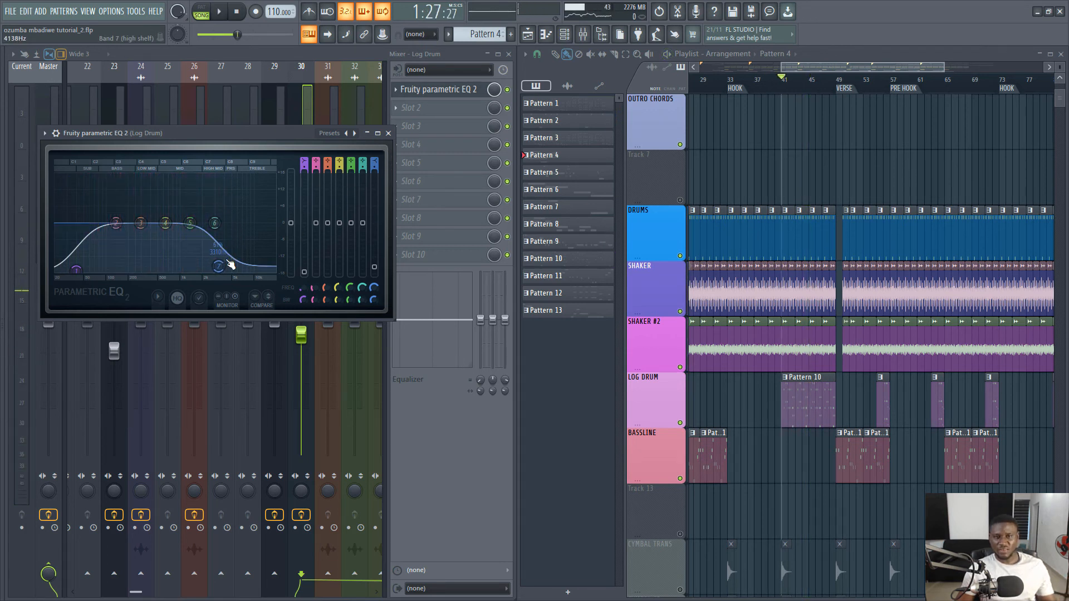
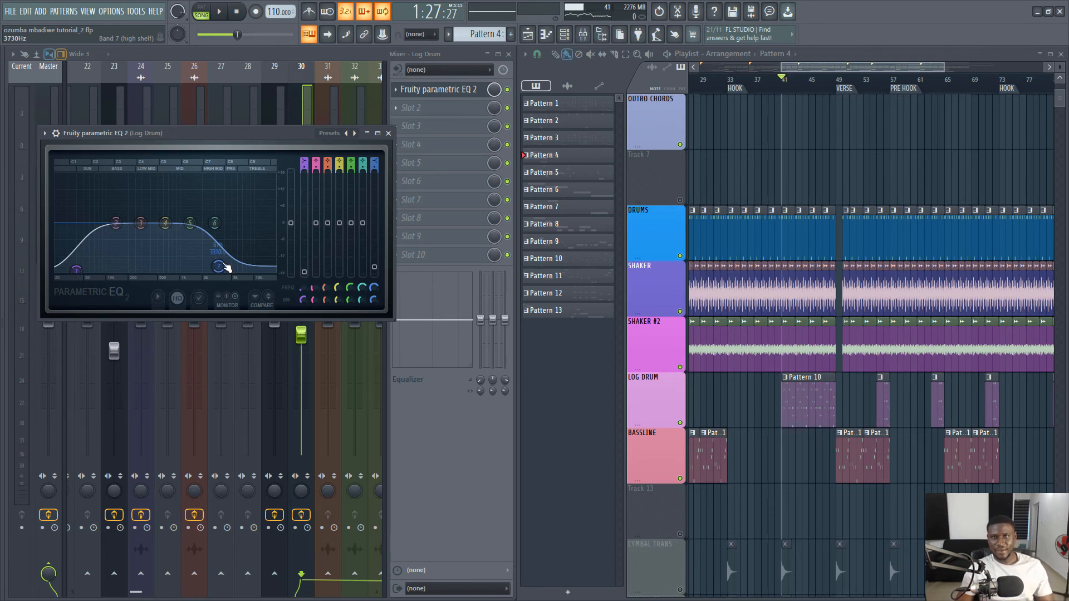
key("space")
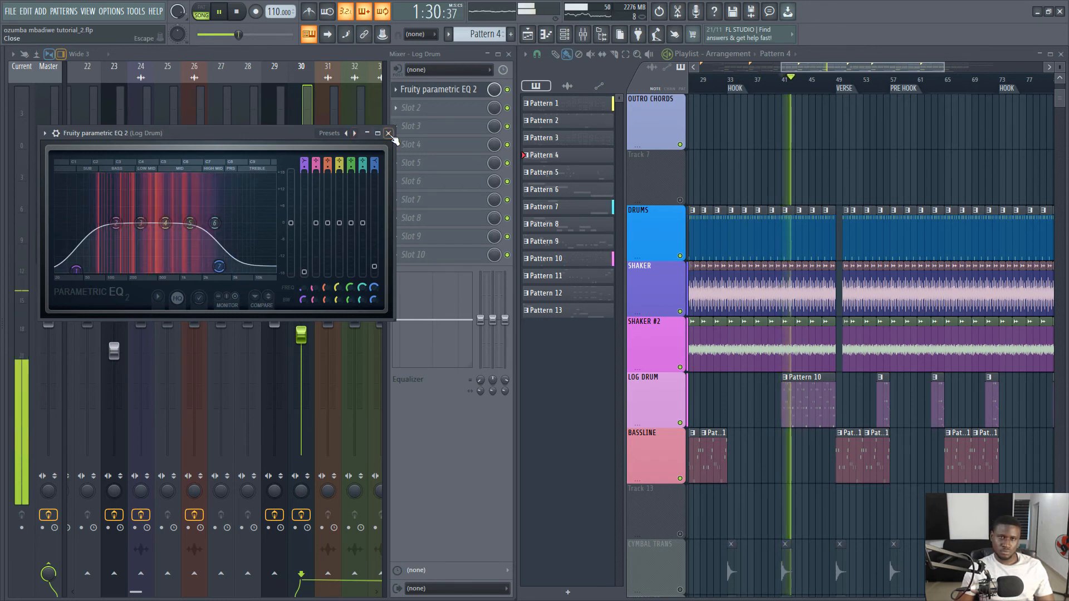
left_click(363, 133)
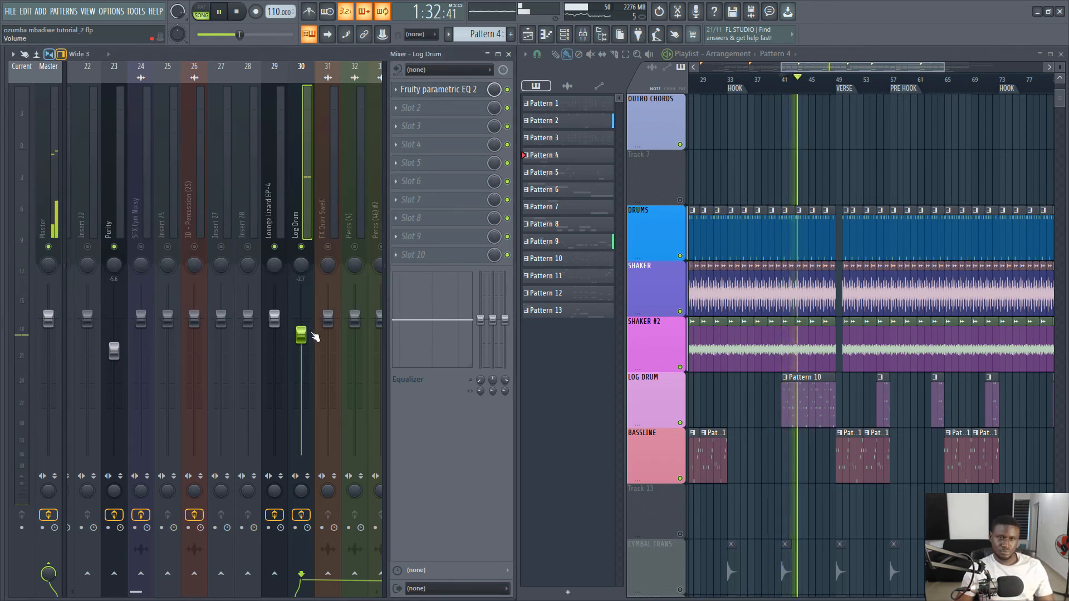
- Lower the Log Drum mixer track's volume to about -5.9 dB while replaying the section from bar 41
left_click_drag(301, 334, 307, 353)
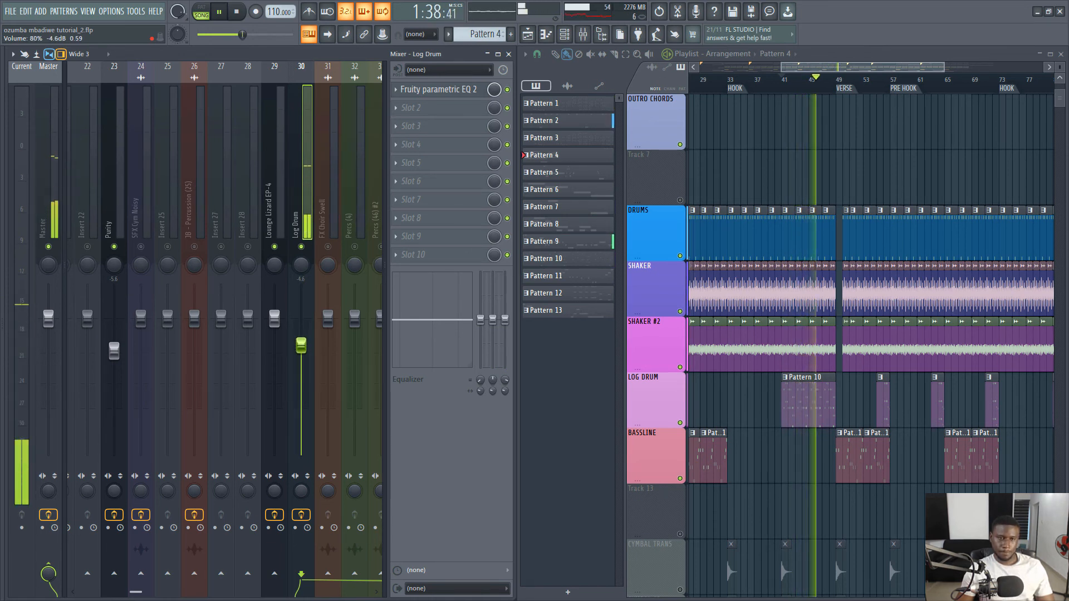
left_click_drag(301, 349, 308, 348)
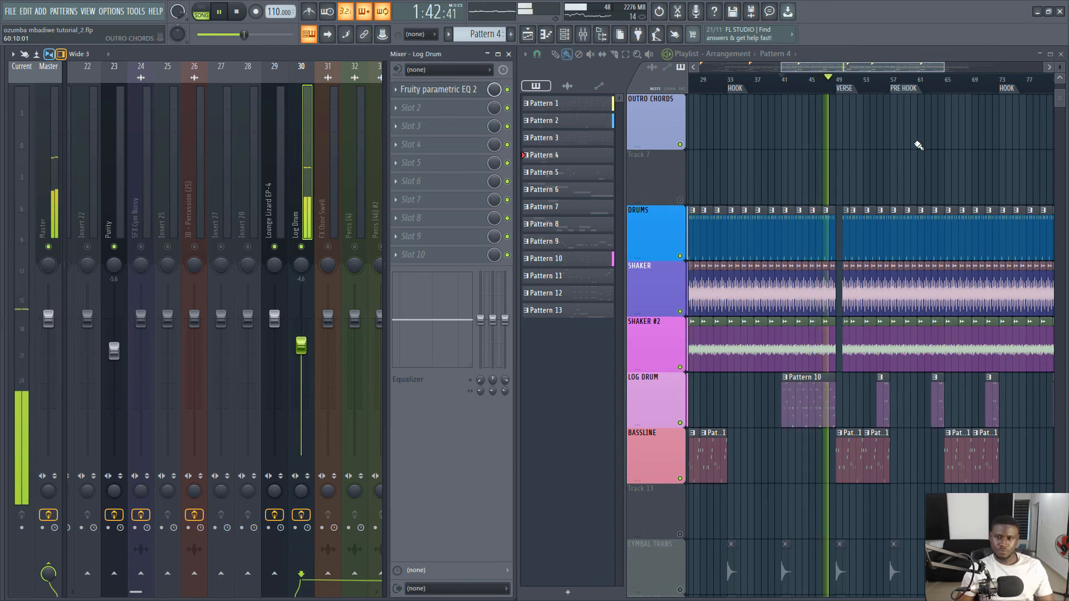
scroll(911, 319, "down", 4)
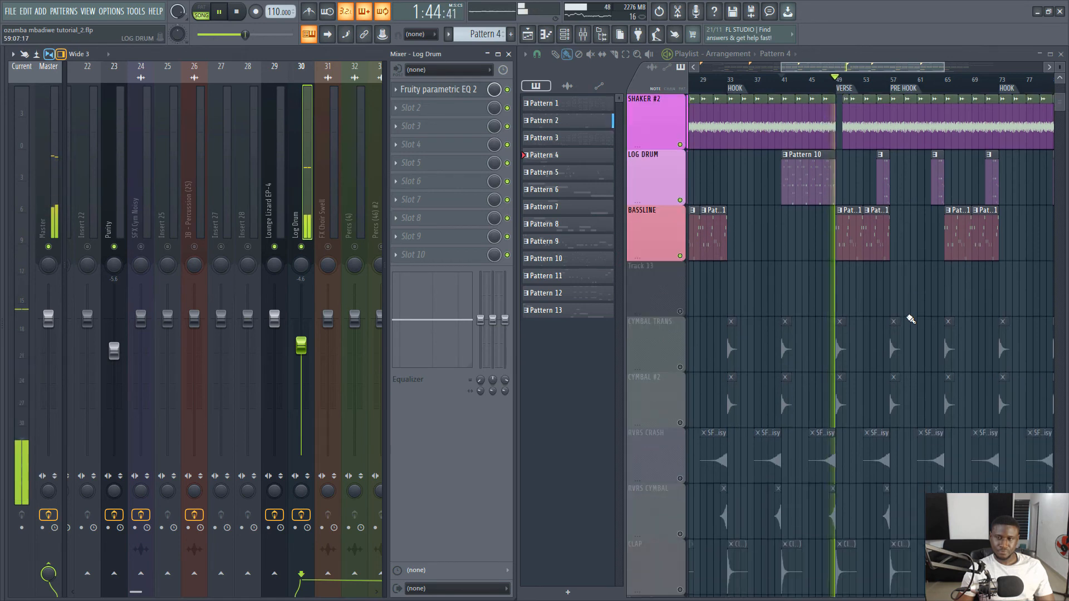
scroll(904, 301, "up", 3)
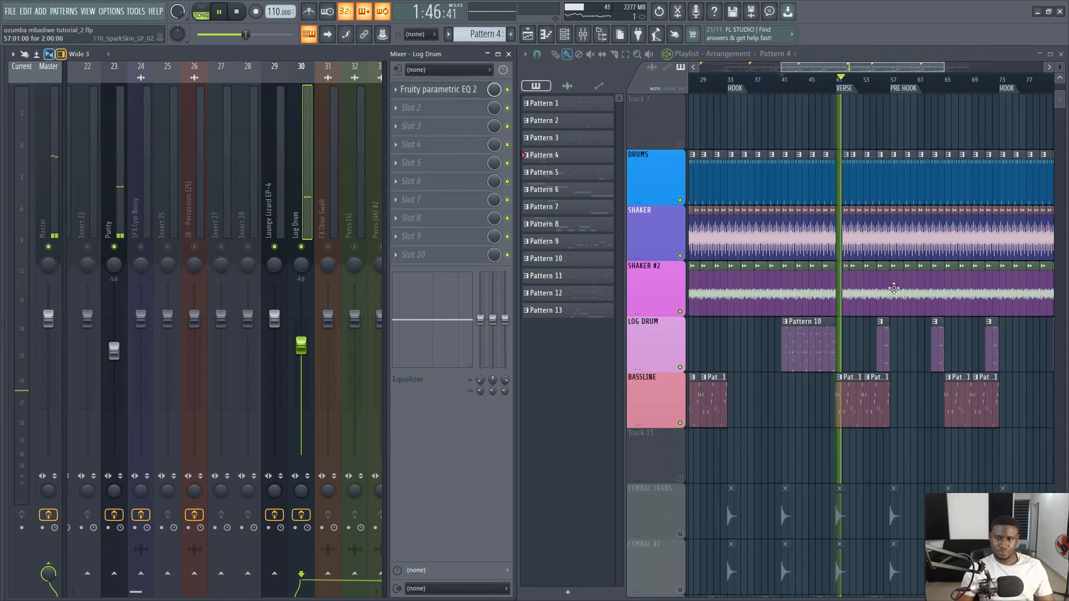
scroll(881, 275, "up", 1)
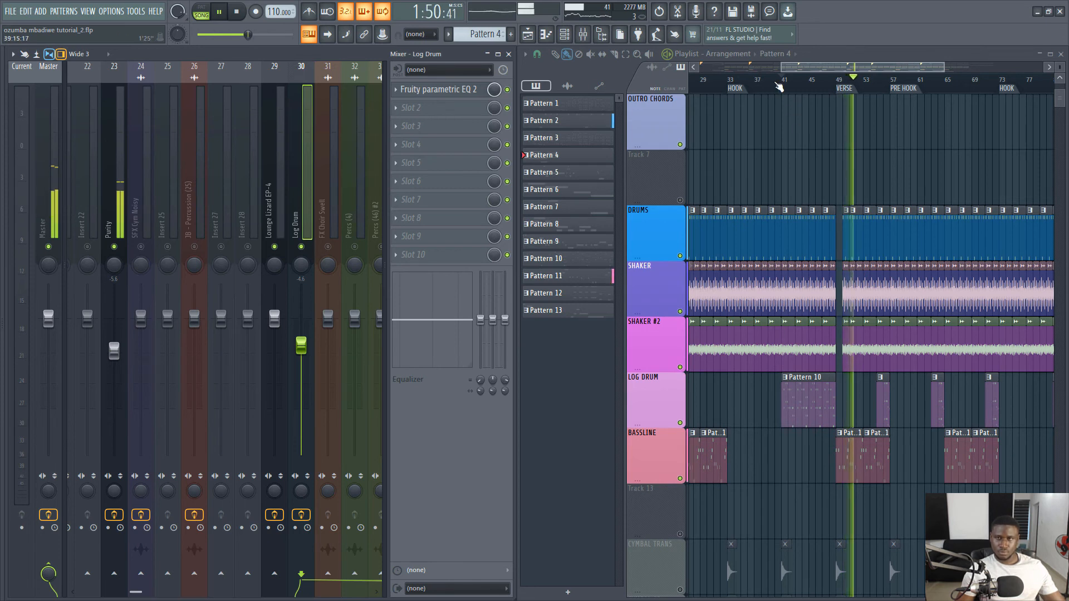
left_click(786, 82)
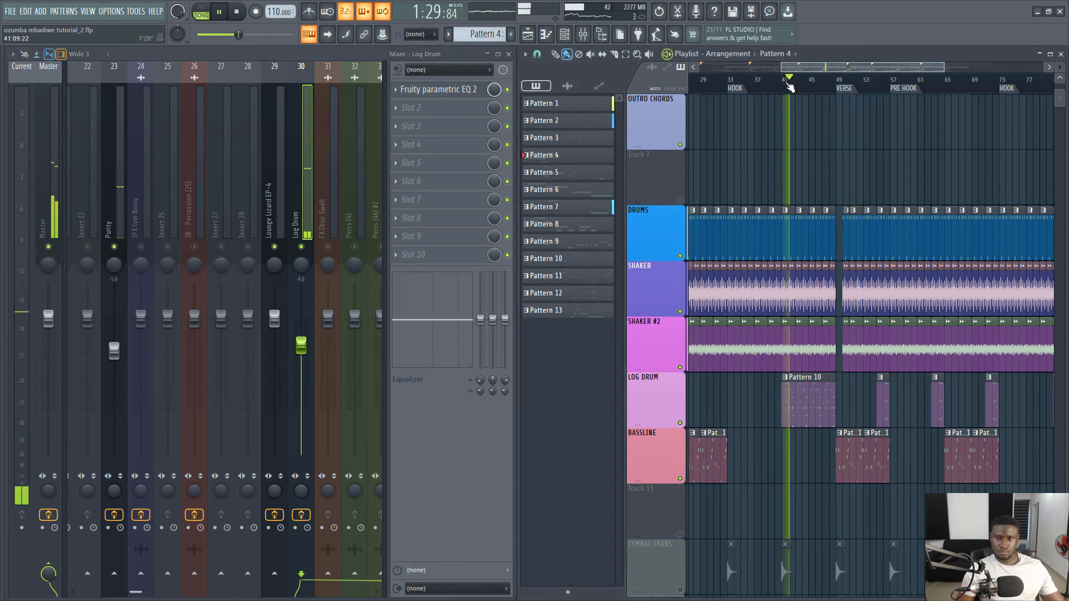
left_click_drag(301, 346, 301, 352)
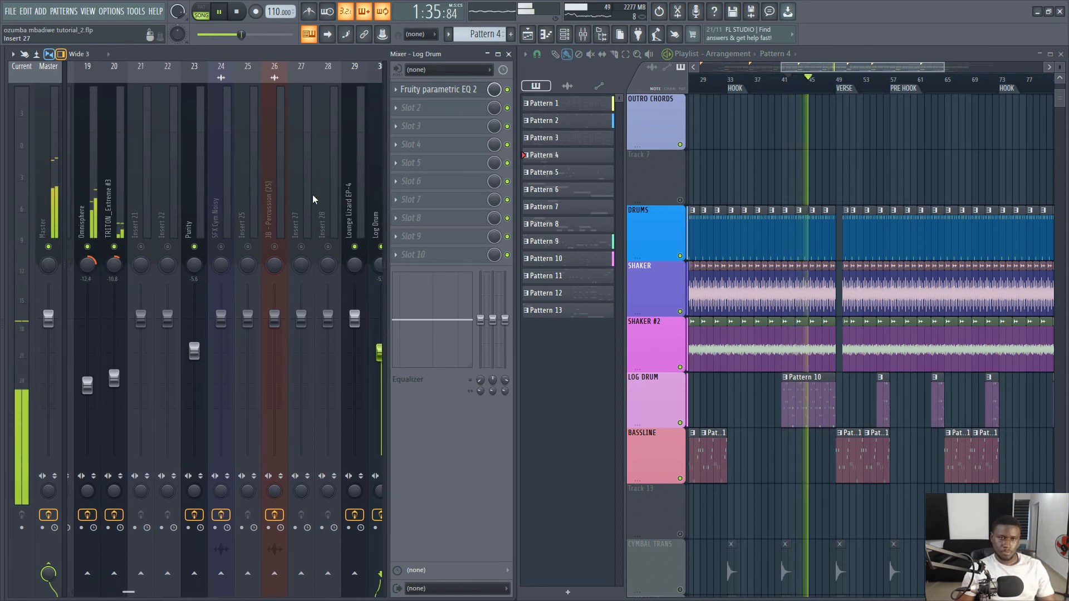
- Select the Omnisphere mixer track and lower its volume to about -12.9 dB during playback
scroll(312, 194, "up", 6)
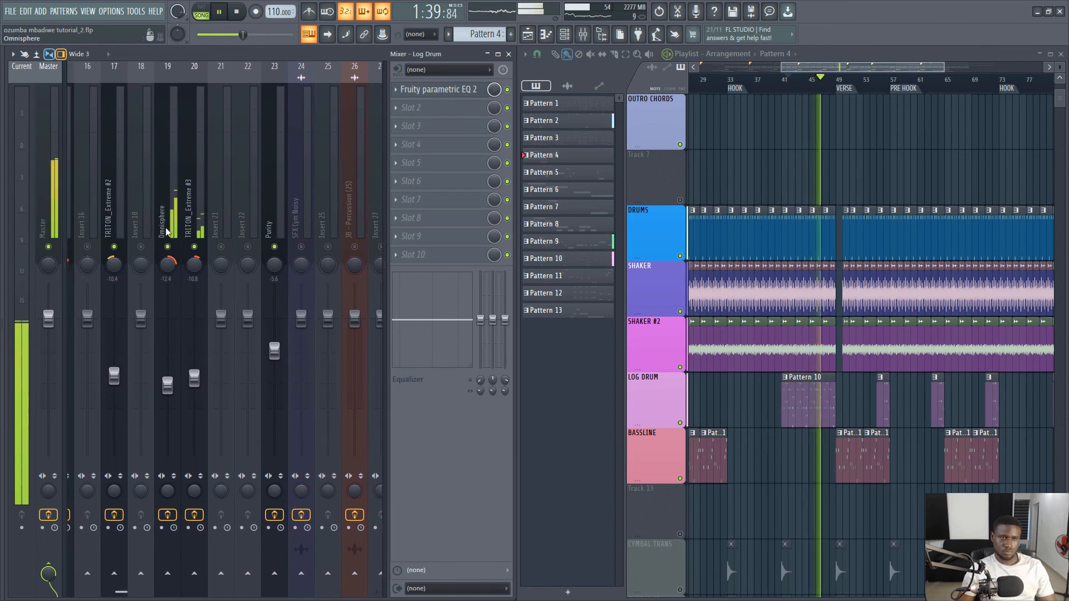
scroll(166, 228, "up", 3)
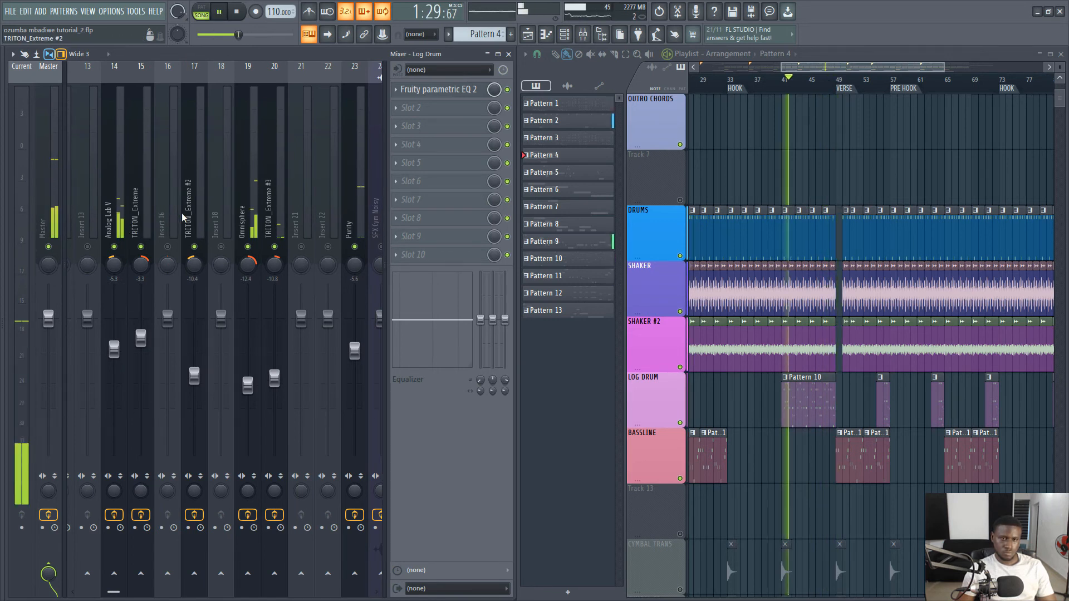
scroll(253, 212, "down", 5)
scroll(240, 213, "up", 5)
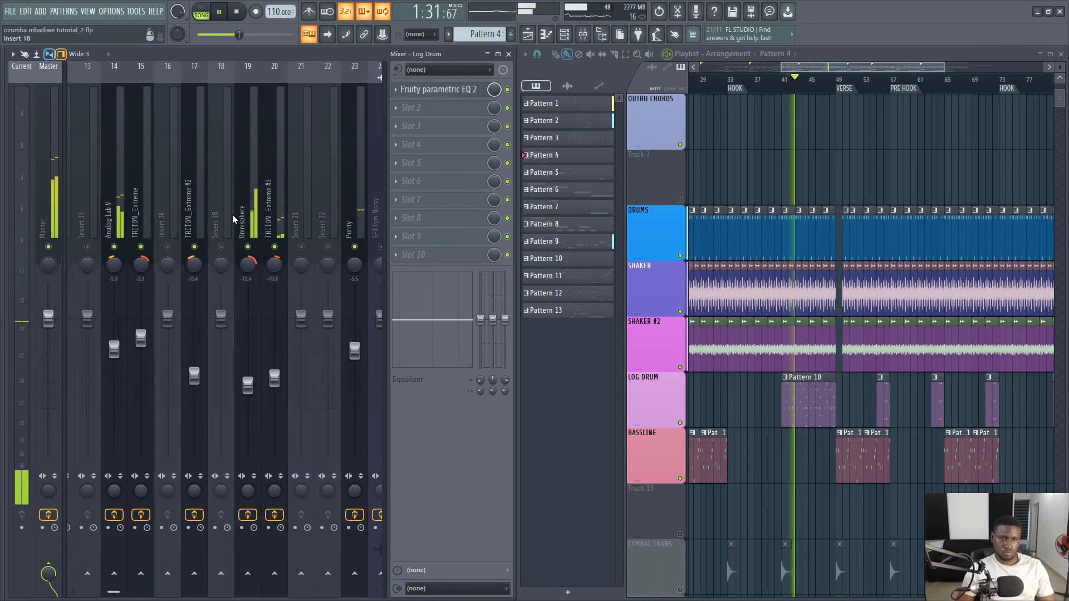
left_click(246, 227)
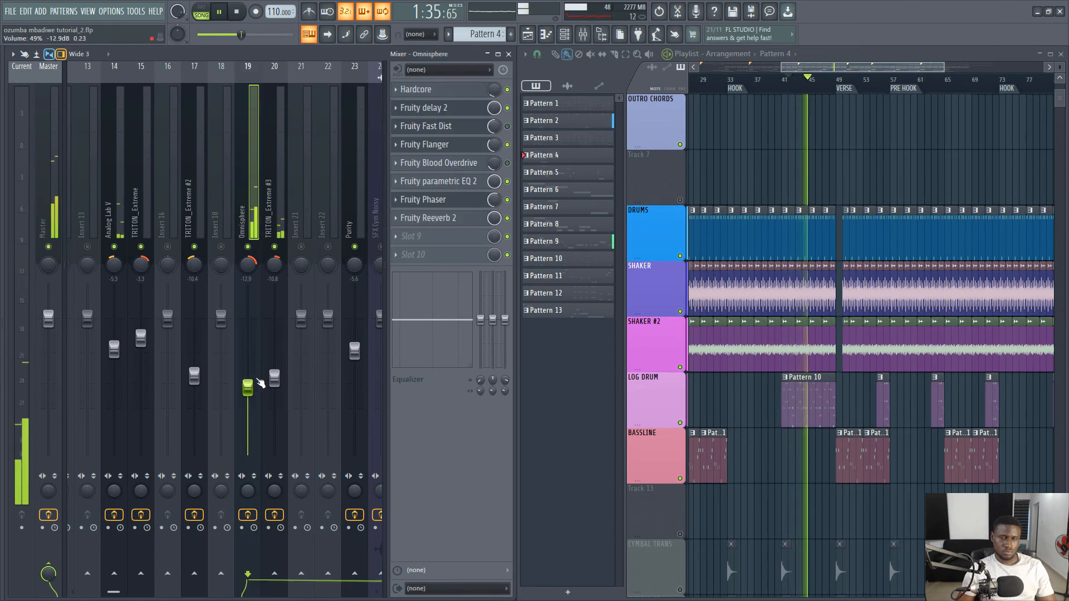
- Check the log drum's balance against the melodies, drums and bassline through the verse, then stop playback
scroll(290, 174, "down", 6)
scroll(290, 176, "down", 3)
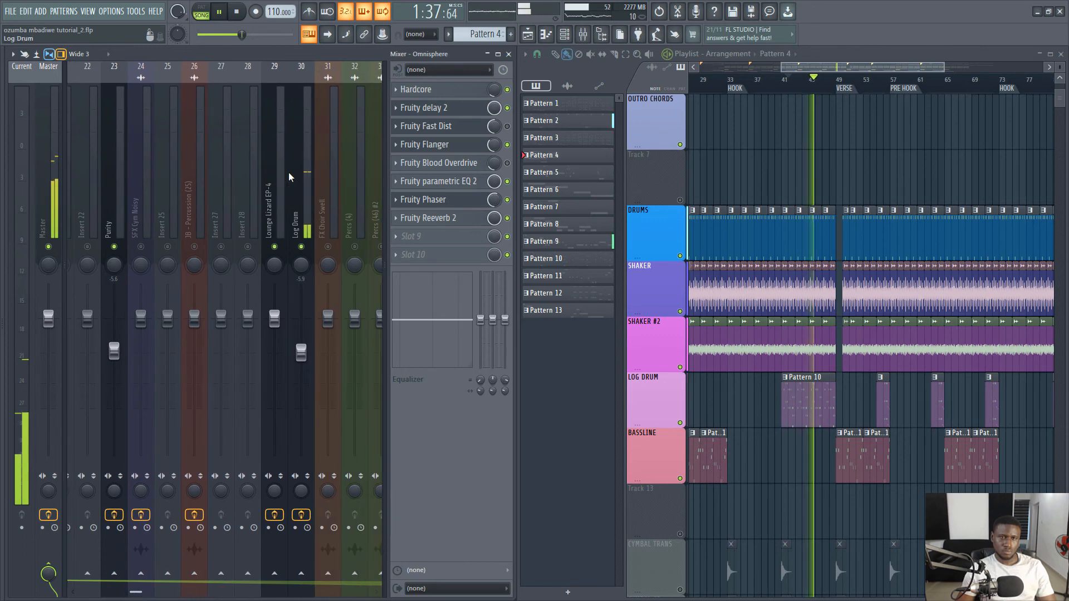
scroll(833, 276, "up", 4)
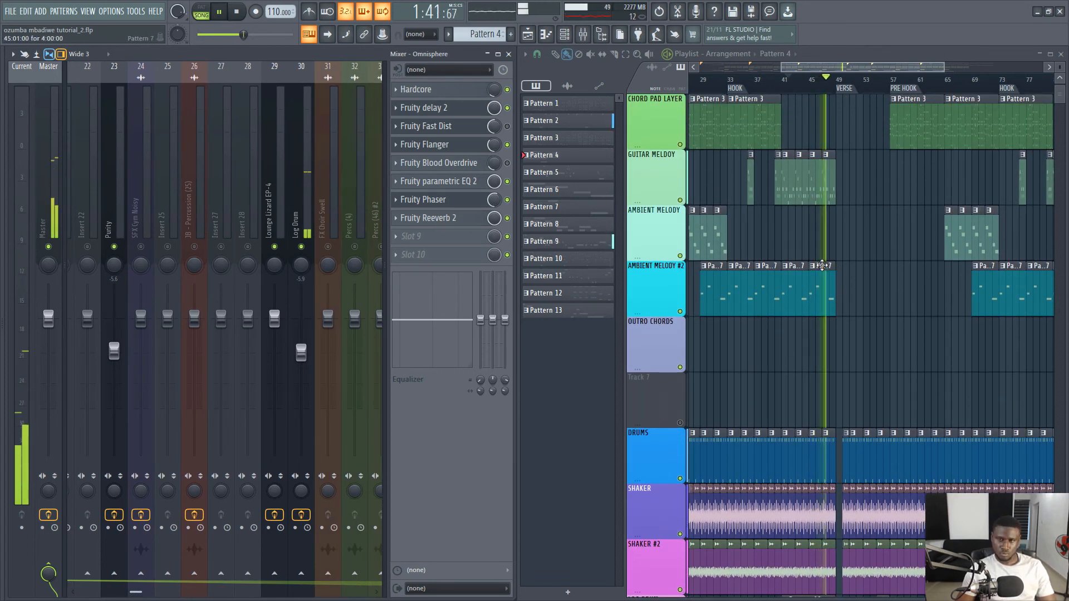
scroll(833, 270, "down", 3)
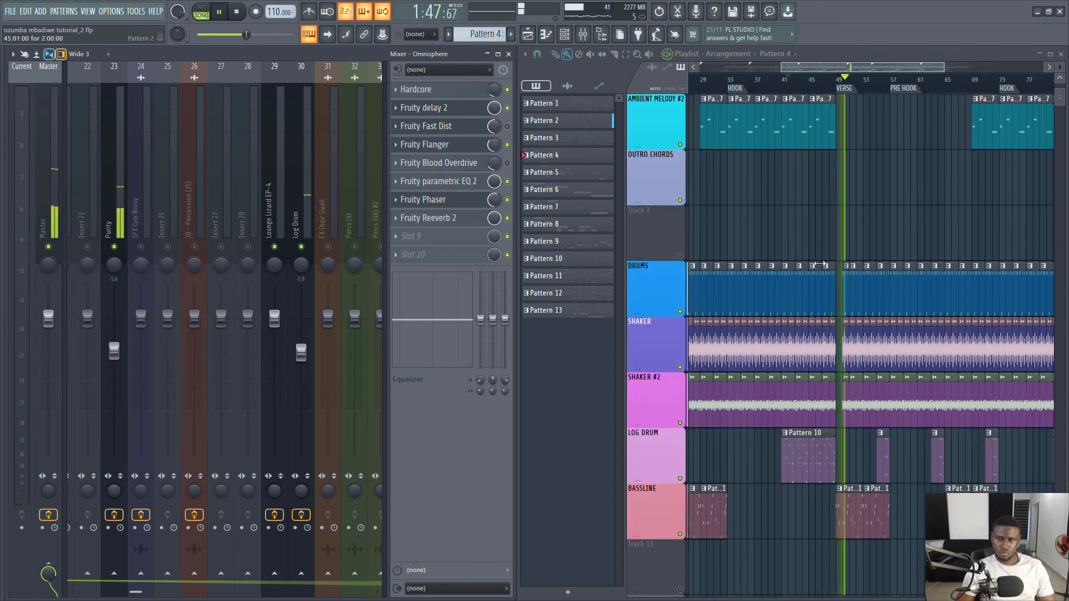
scroll(819, 264, "up", 2)
scroll(819, 264, "down", 3)
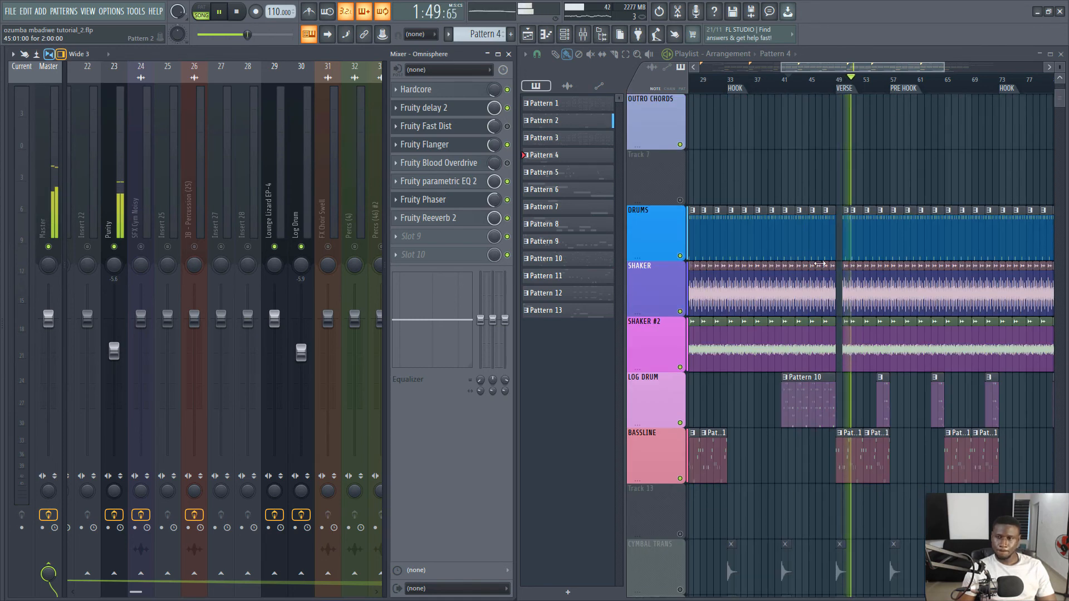
scroll(873, 84, "down", 2)
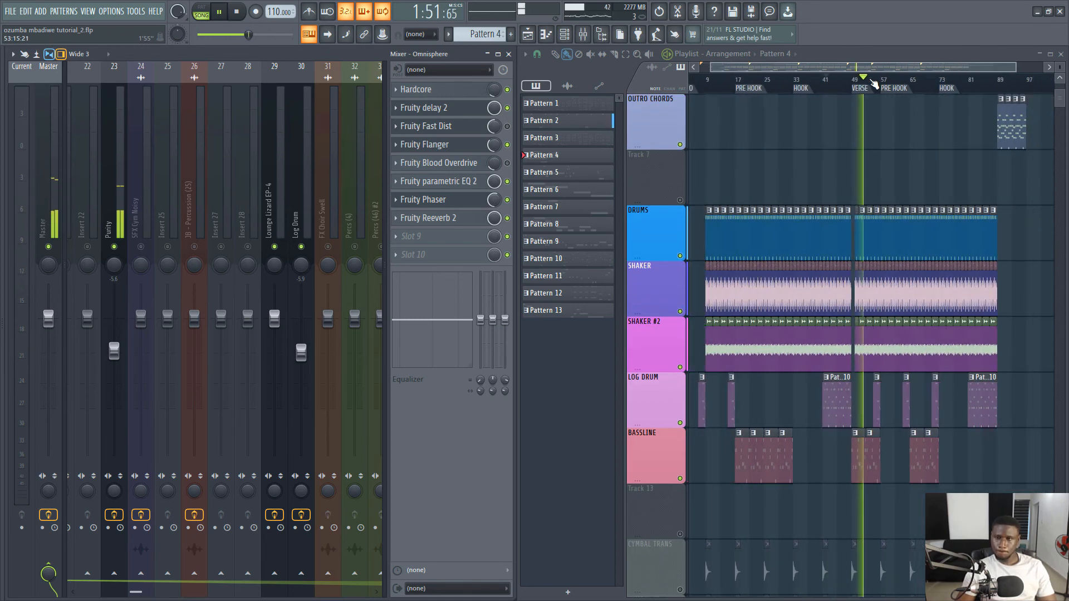
scroll(871, 332, "down", 4)
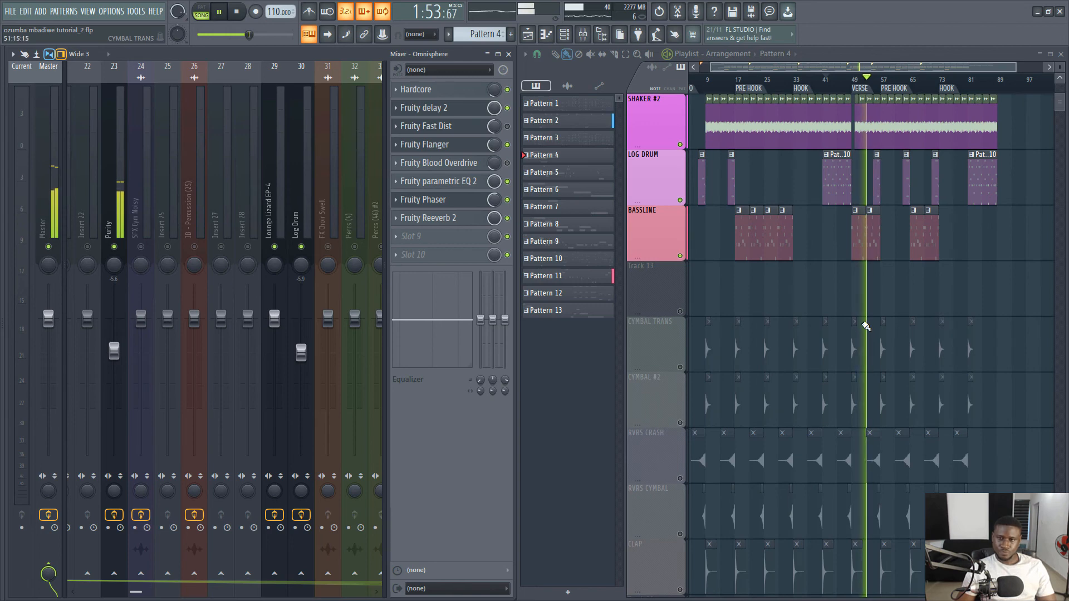
scroll(867, 326, "up", 3)
key("space")
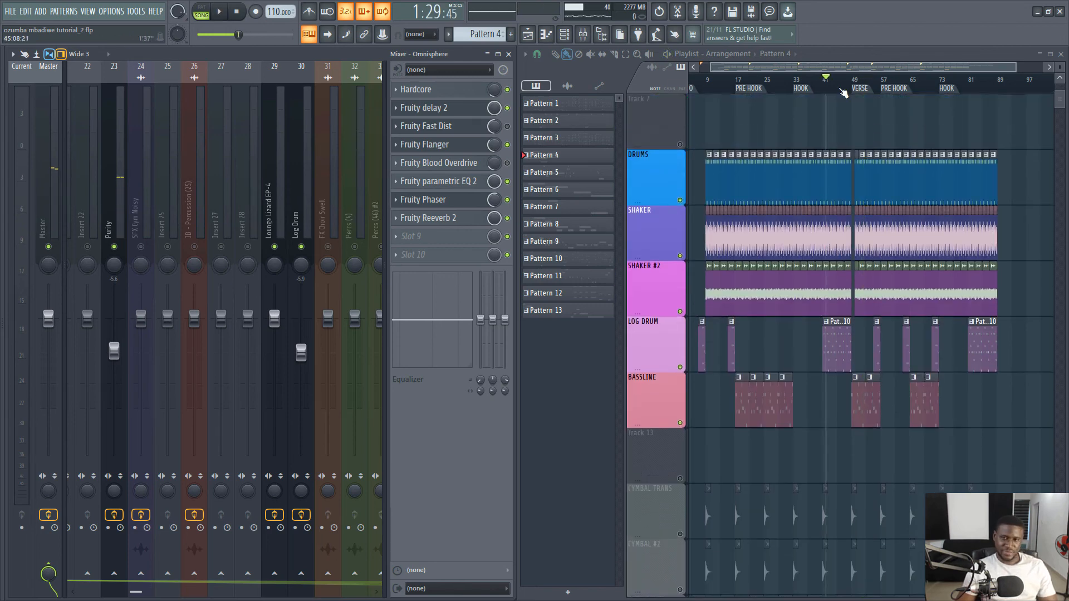
- Unmute the RVRS CRASH playlist track and select its SFX Cym Noisy mixer track through the clip before bar 9
scroll(818, 184, "down", 3)
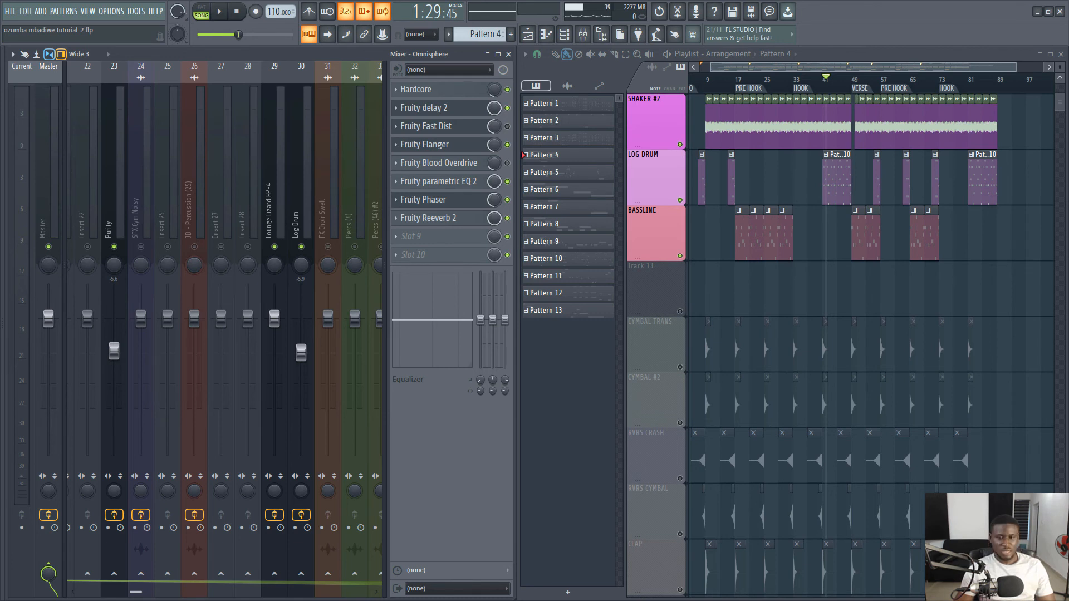
scroll(729, 371, "down", 3)
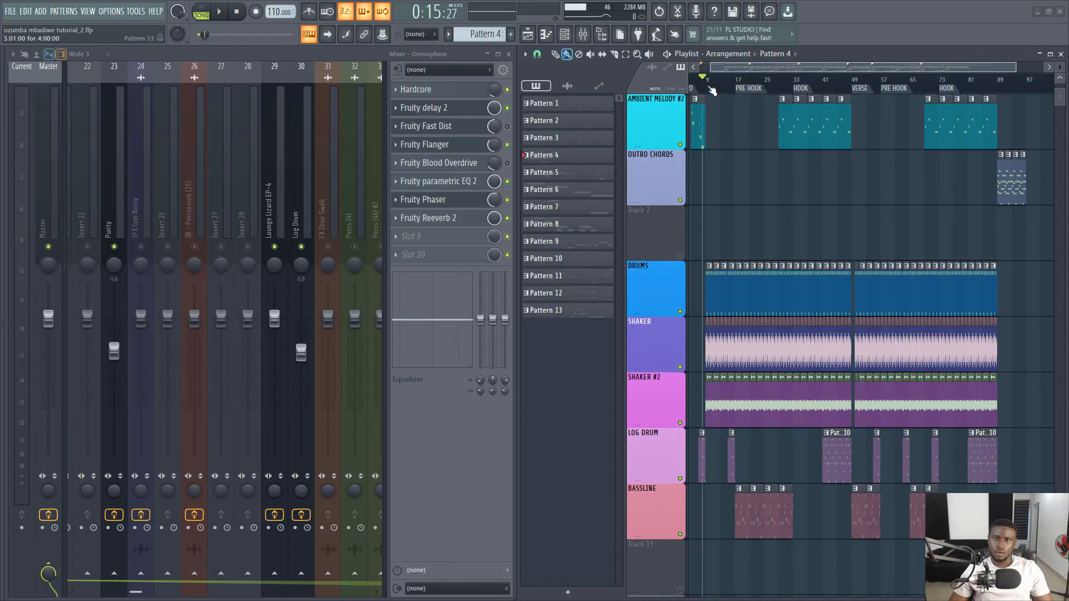
scroll(723, 82, "up", 3)
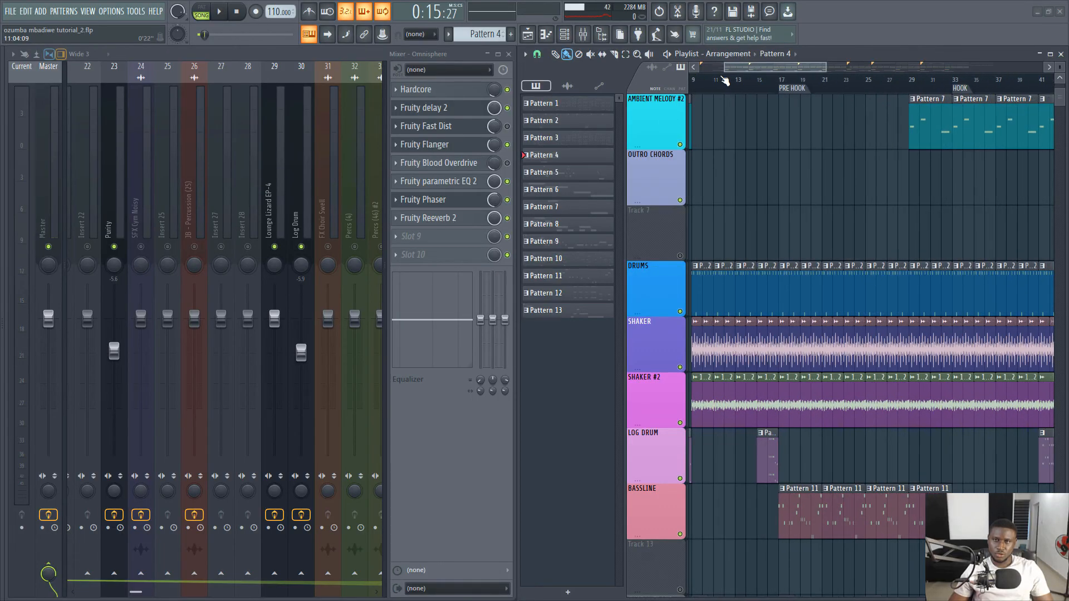
scroll(735, 69, "up", 3)
scroll(686, 418, "down", 6)
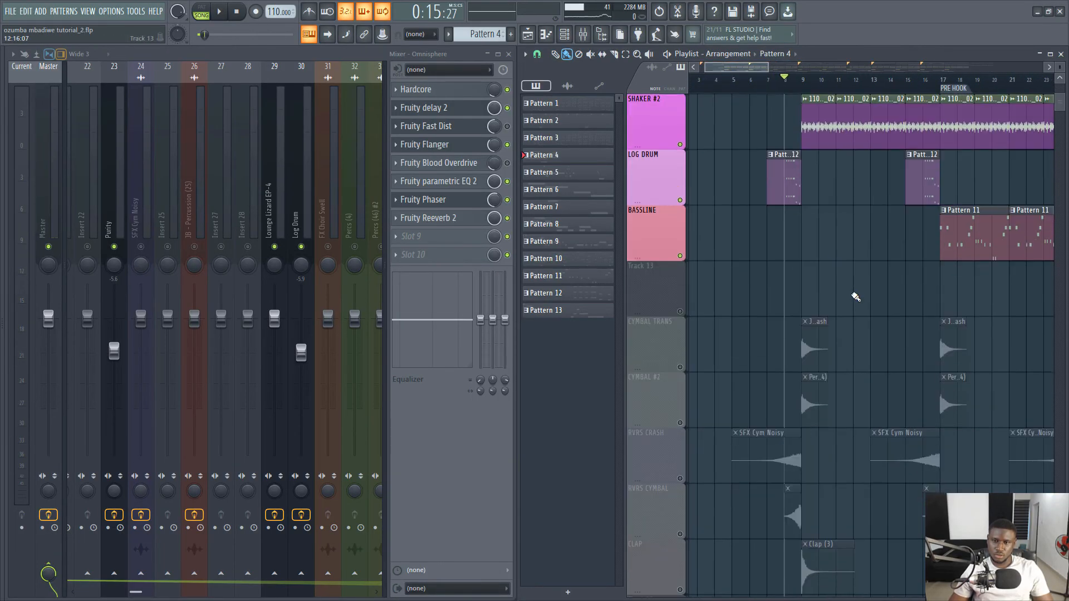
left_click(686, 423)
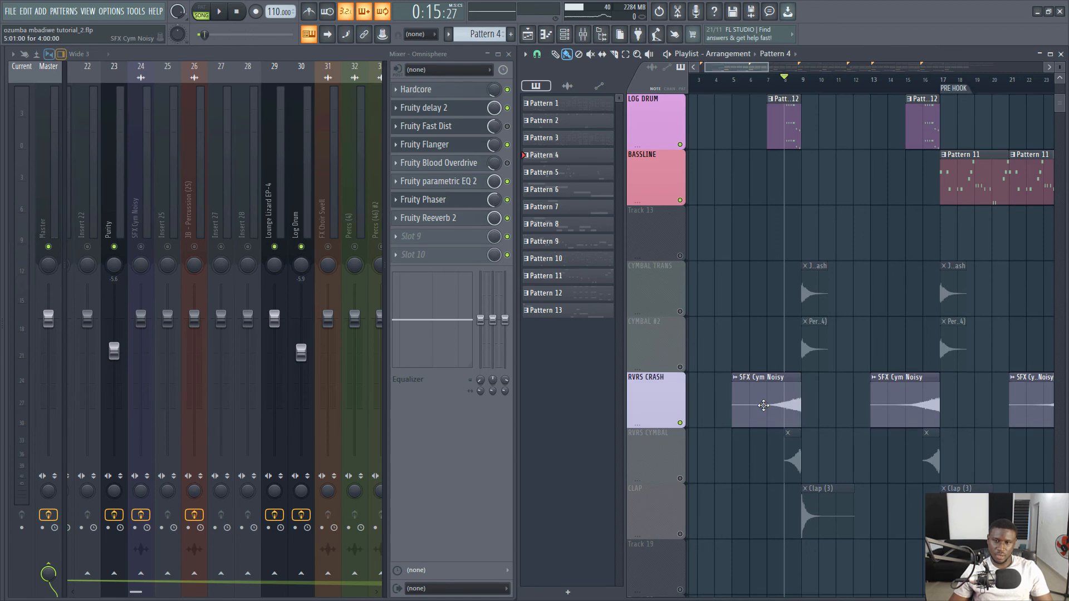
double_click(763, 406)
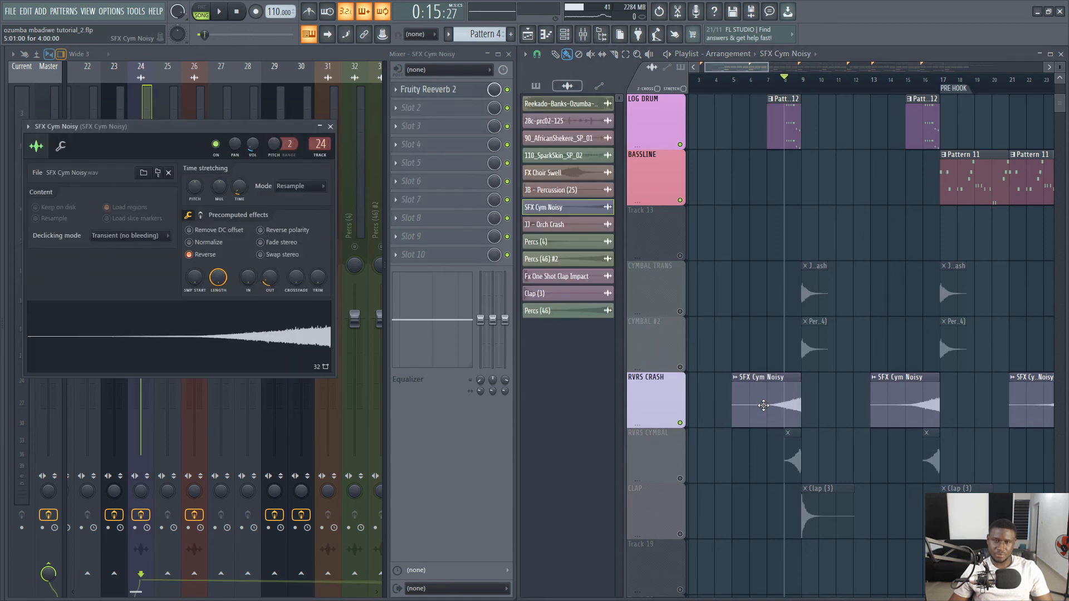
left_click(330, 127)
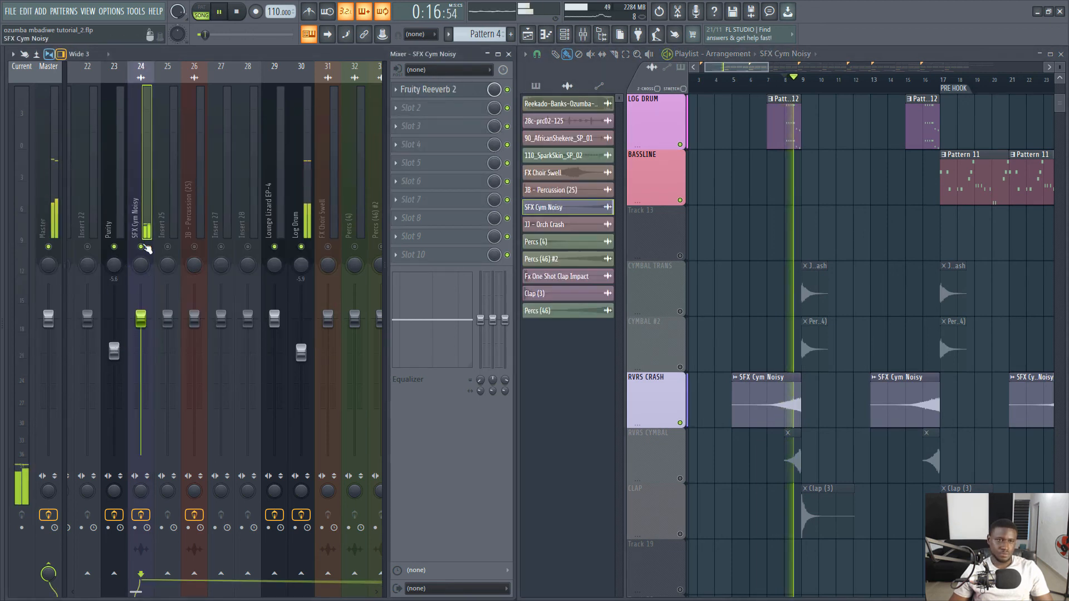
- Lower the SFX Cym Noisy mixer track's volume to about -4.9 dB while playing the transition into bar 9
key("space")
key("space")
left_click_drag(147, 320, 146, 333)
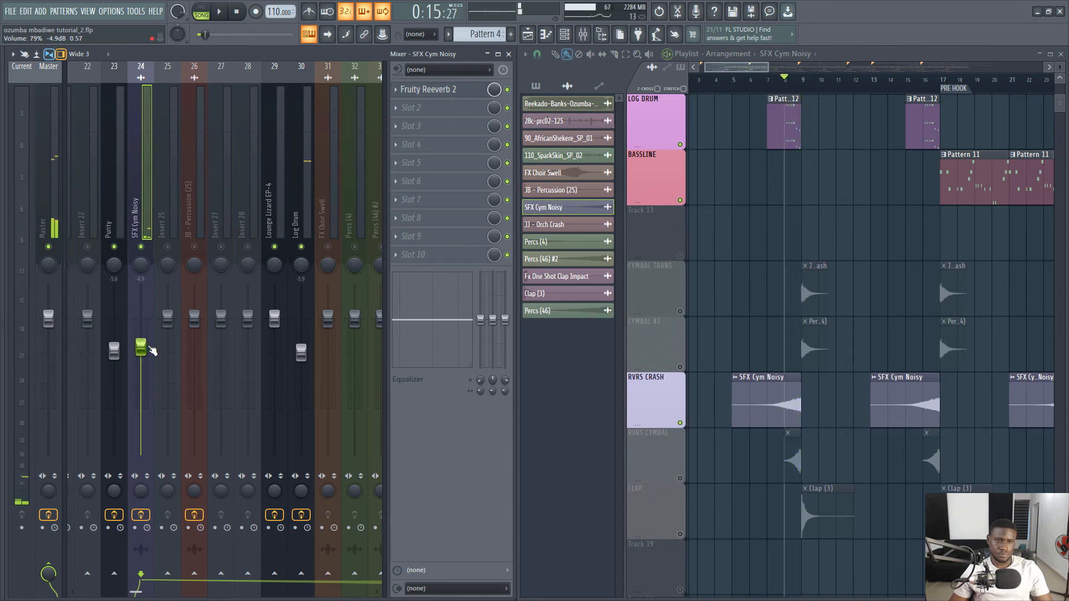
key("space")
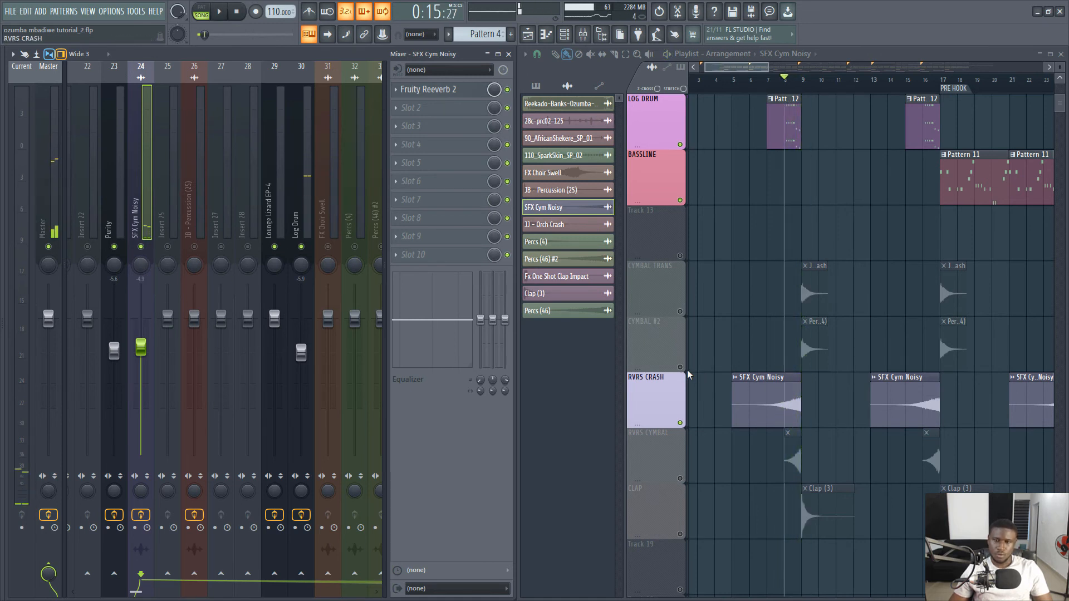
- Unmute the RVRS CYMBAL playlist track
left_click(680, 477)
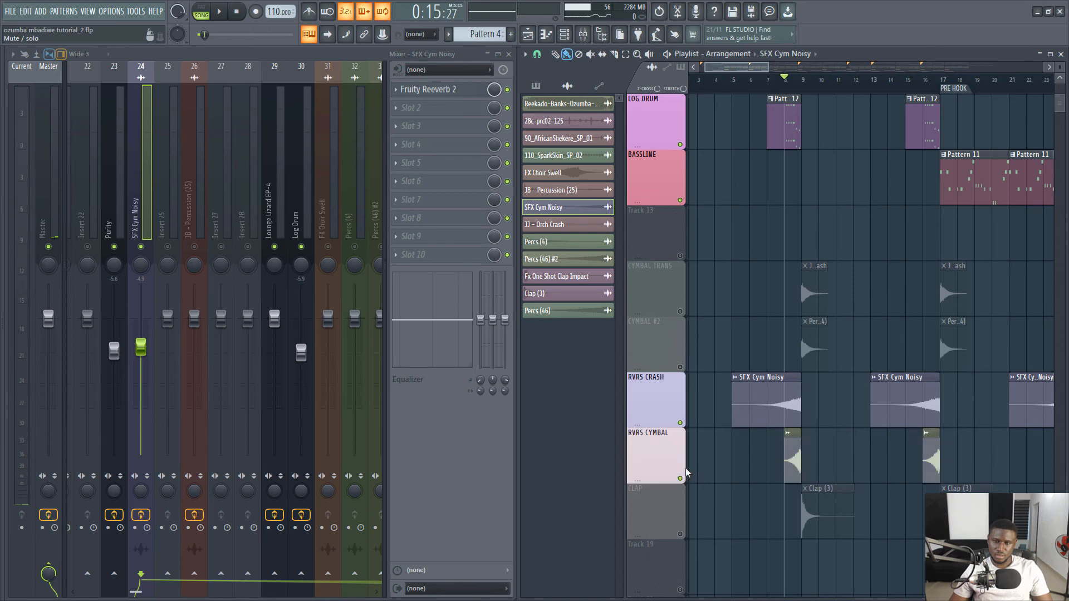
- Find the Percs (46) #2 mixer track by playing the RVRS CYMBAL part and move it beside SFX Cym Noisy, to insert 25
key("space")
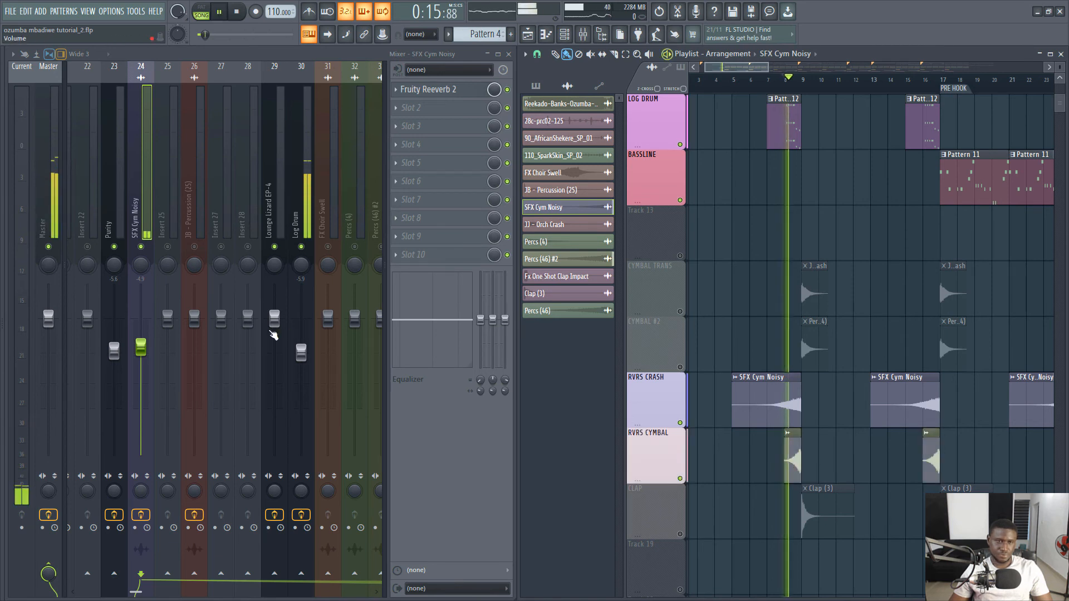
scroll(238, 175, "down", 6)
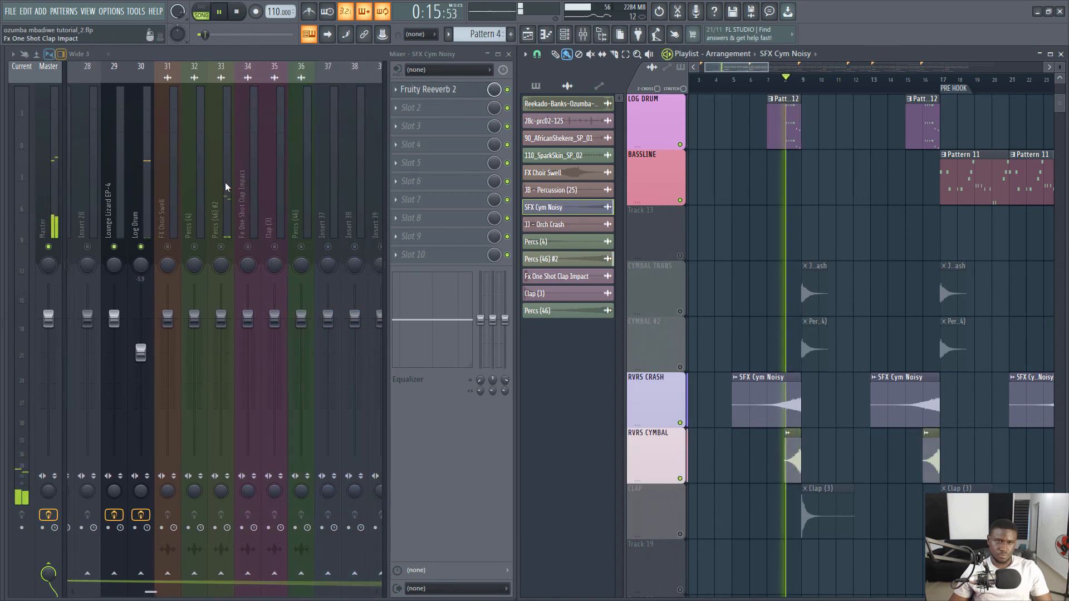
key("space")
scroll(228, 214, "up", 6)
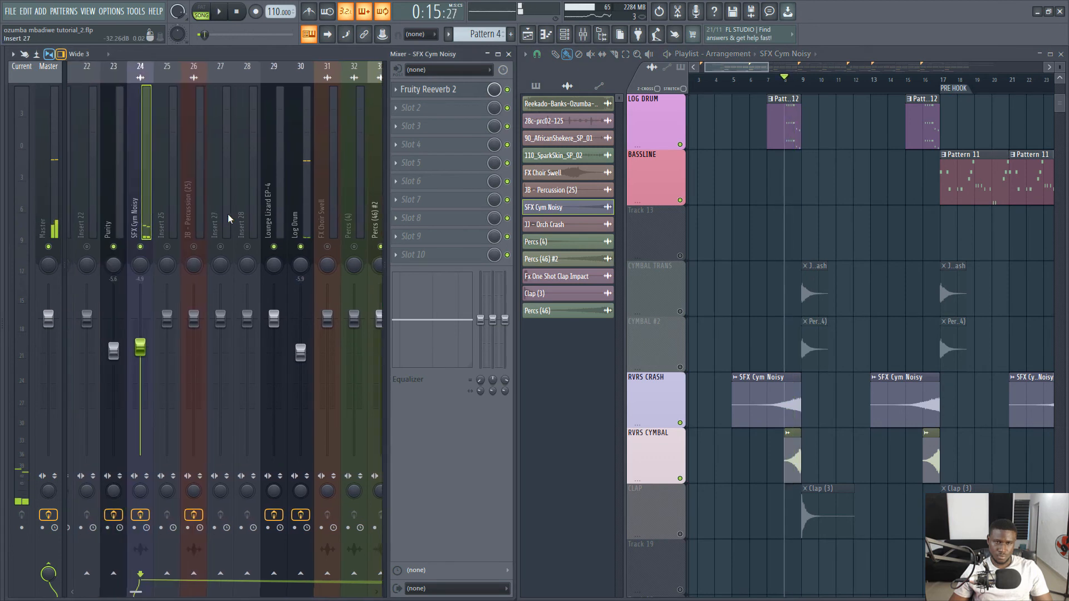
left_click(373, 209)
key("alt+Left")
key("alt+Left")
key("alt+Left")
key("alt+Left")
key("alt+Left")
key("alt+Left")
key("alt+Left")
key("alt+Left")
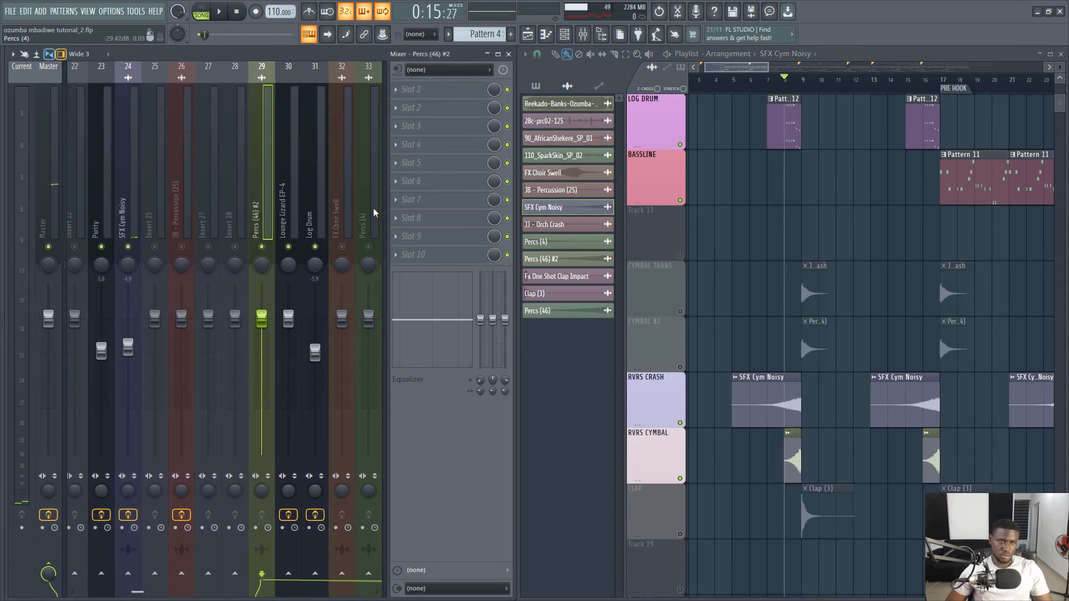
- Pan the Percs (46) #2 mixer track about 18% right and the SFX Cym Noisy mixer track about 10% left
key("space")
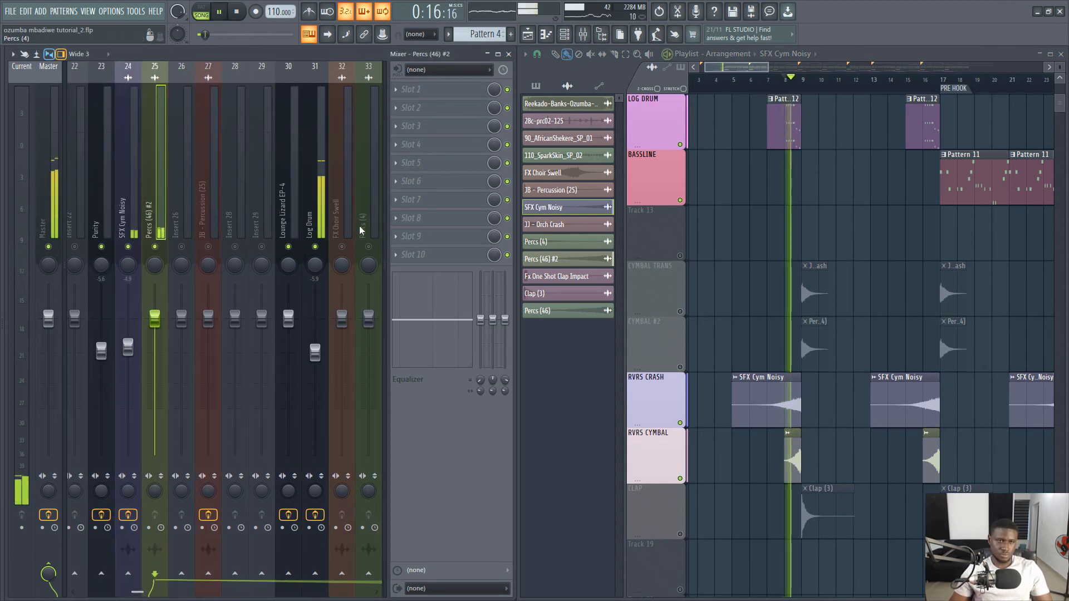
key("space")
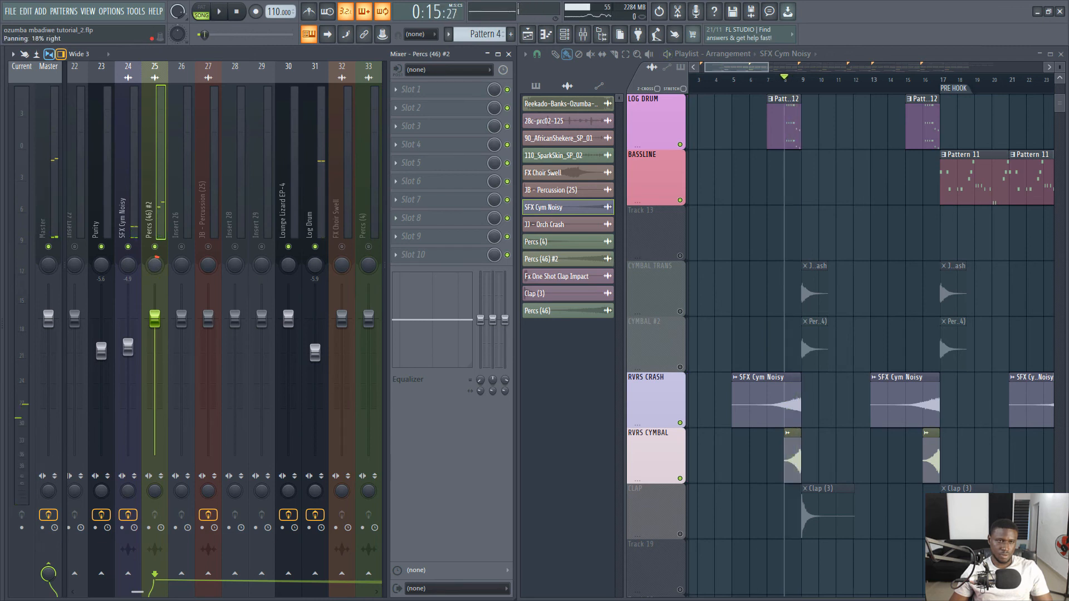
left_click(128, 270)
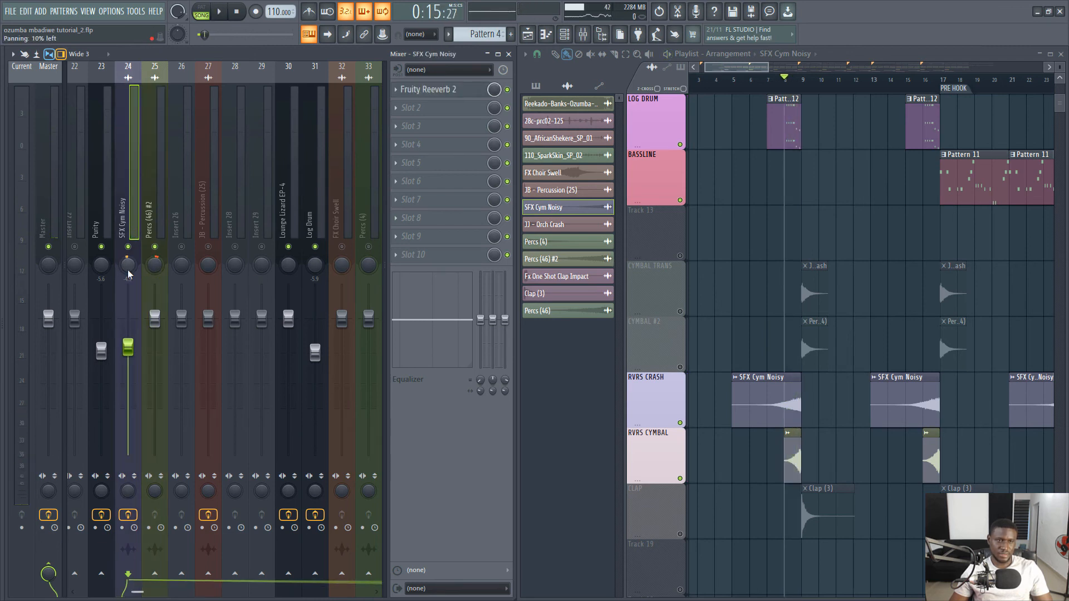
- Lower the Percs (46) #2 mixer track's volume to about -5.2 dB and play the transition into bar 9
left_click_drag(157, 323, 155, 342)
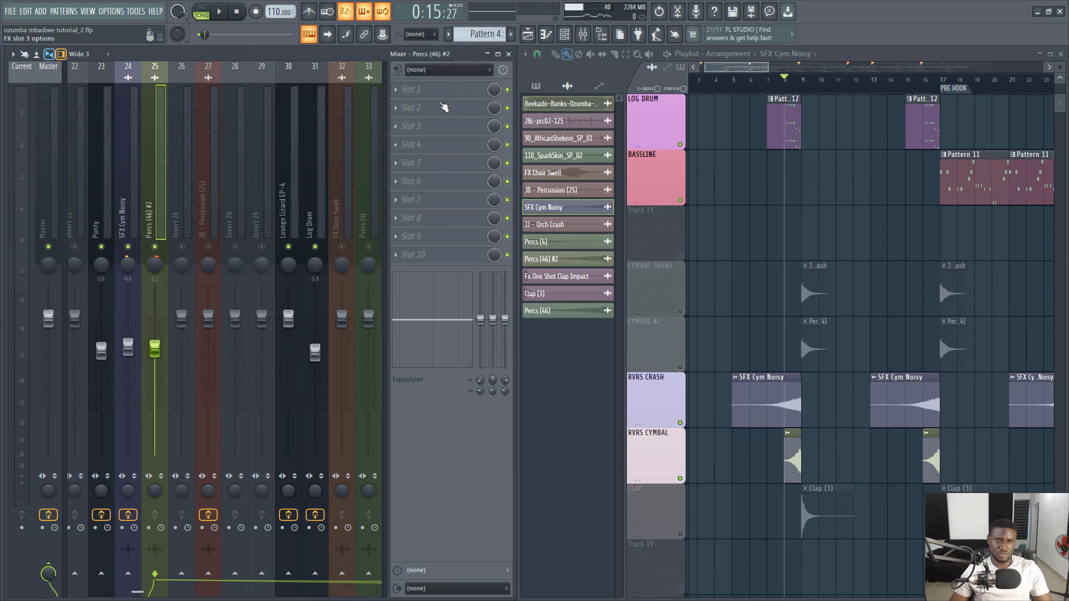
key("space")
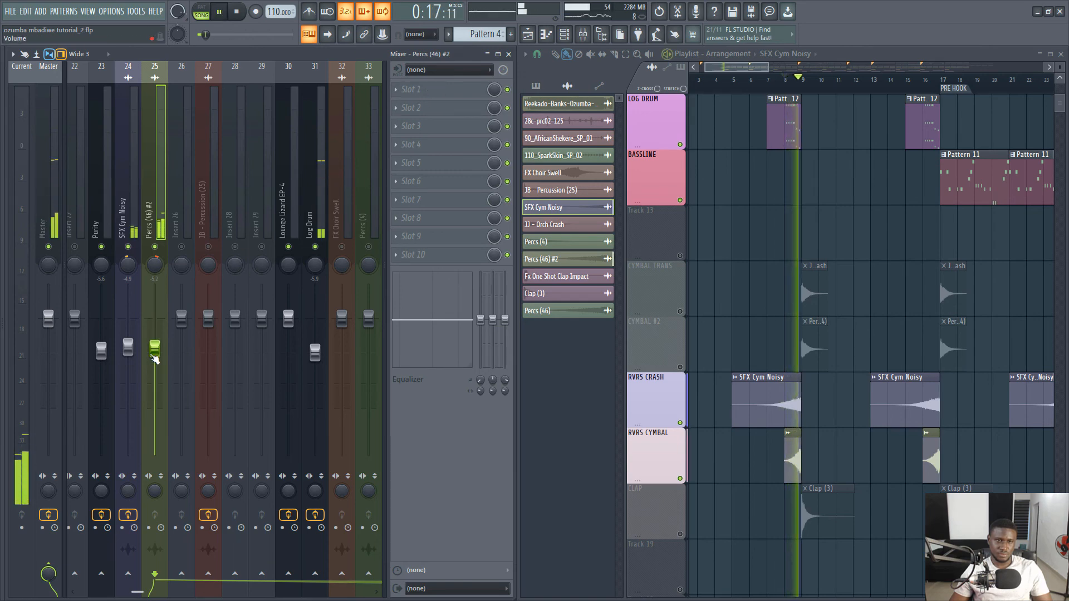
key("space")
- Add Fruity Parametric EQ 2 to Percs (46) #2 and cut its lows with band 1 at about 574 Hz and -18 dB
left_click(410, 89)
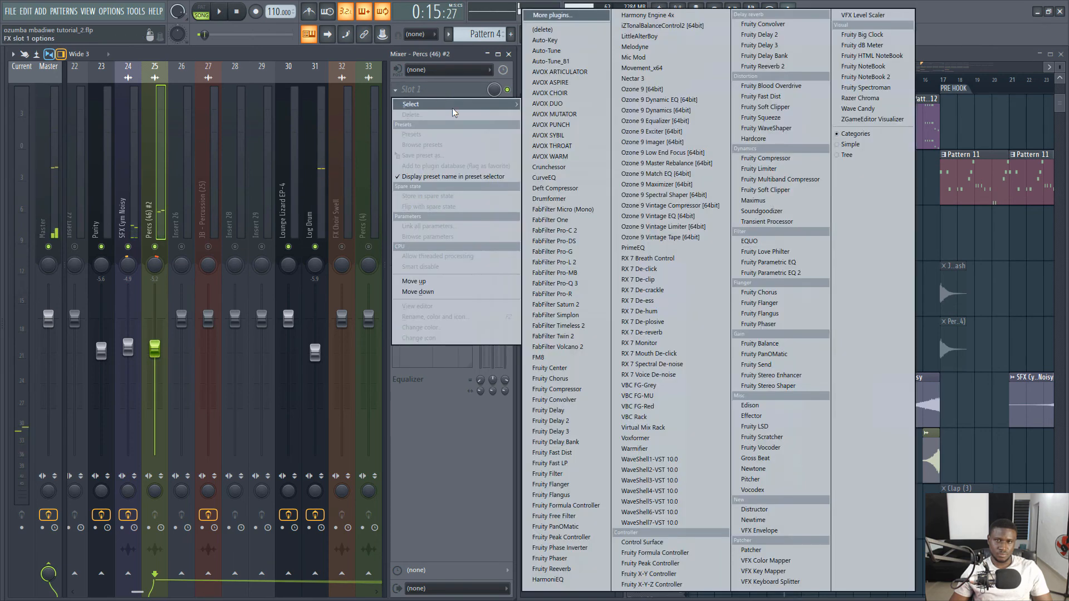
left_click(814, 279)
key("space")
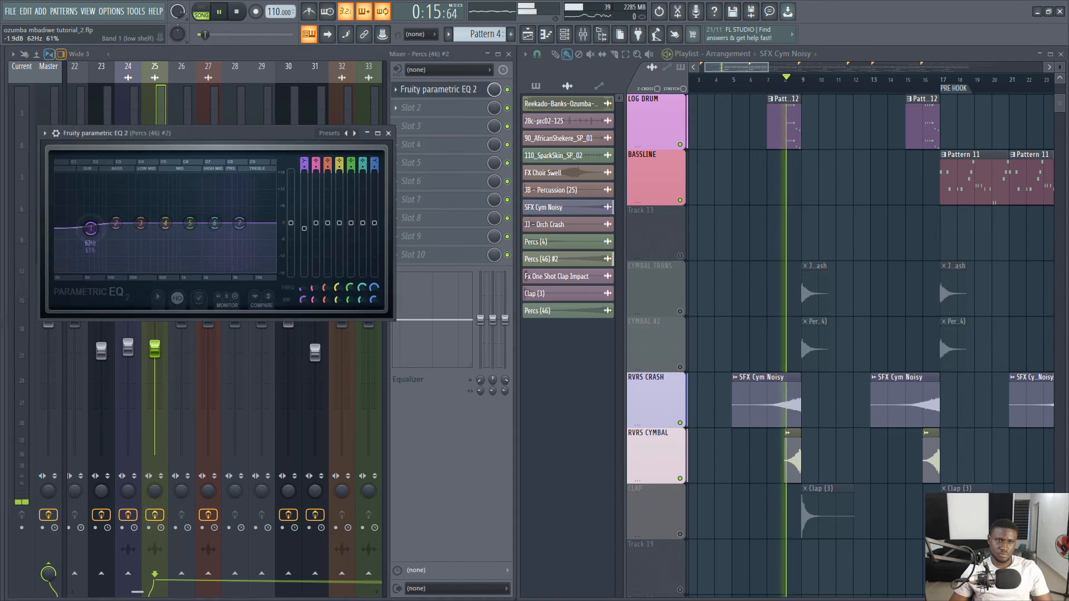
left_click_drag(91, 228, 162, 271)
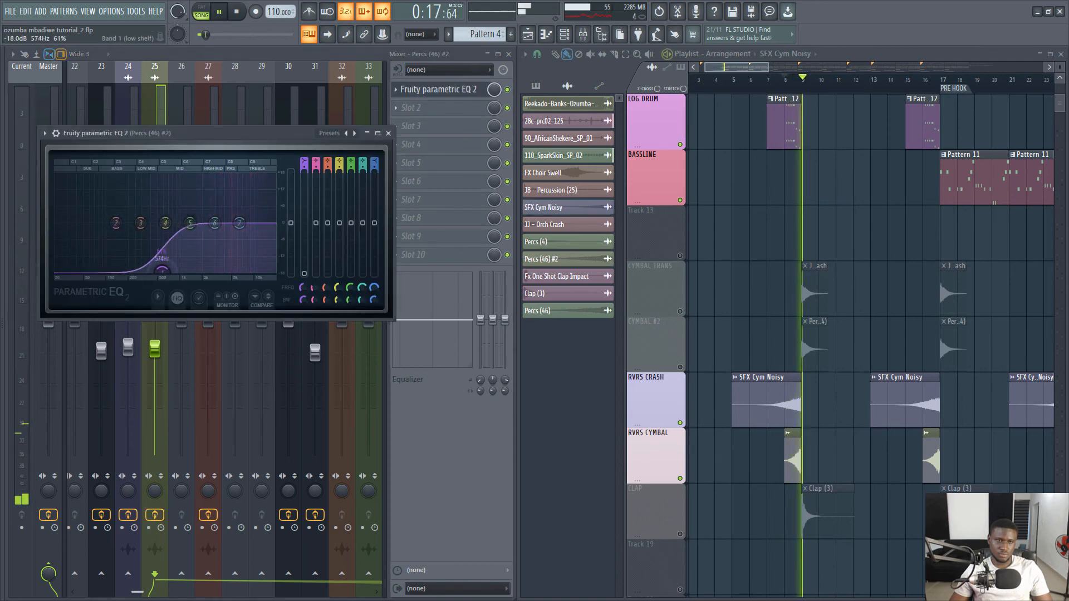
key("space")
left_click(388, 133)
- Add Fruity Reeverb 2 to Percs (46) #2 with a 73% wet level, a larger room size and a low cut of about 75 Hz
left_click(411, 107)
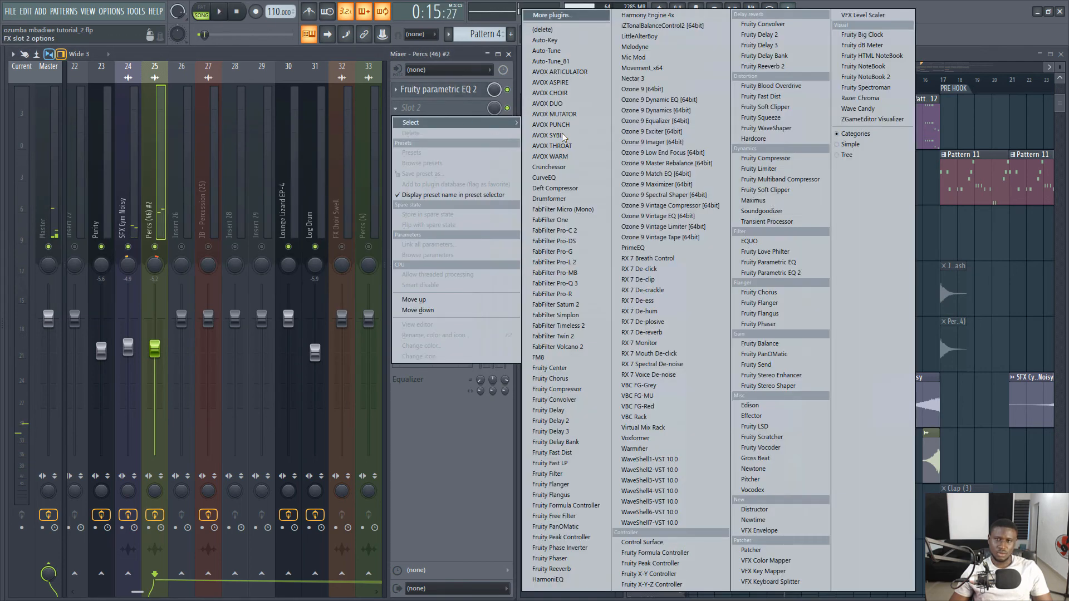
left_click(763, 67)
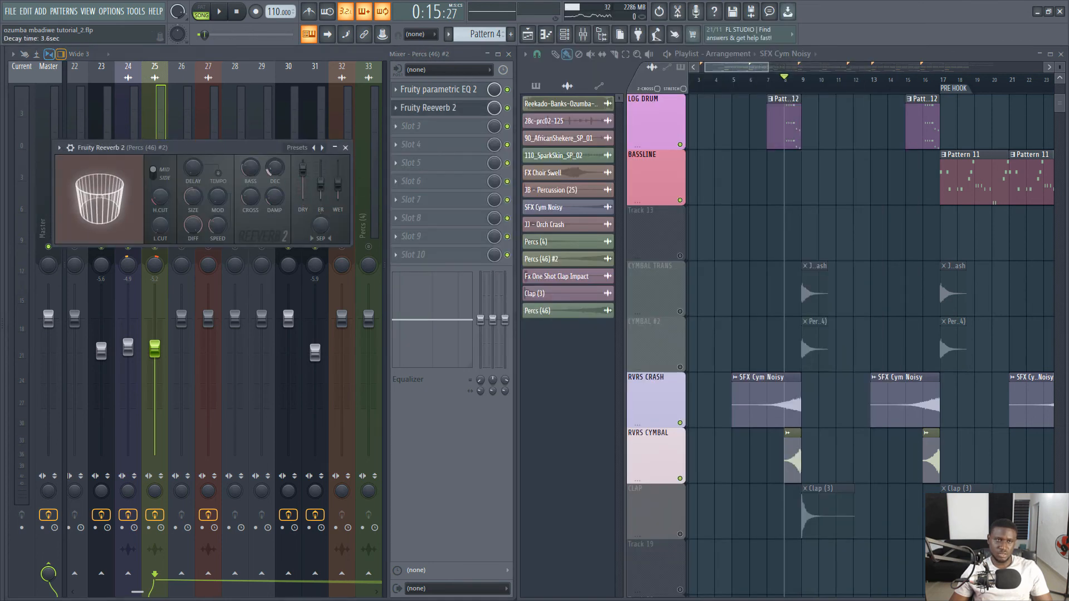
left_click_drag(274, 167, 337, 176)
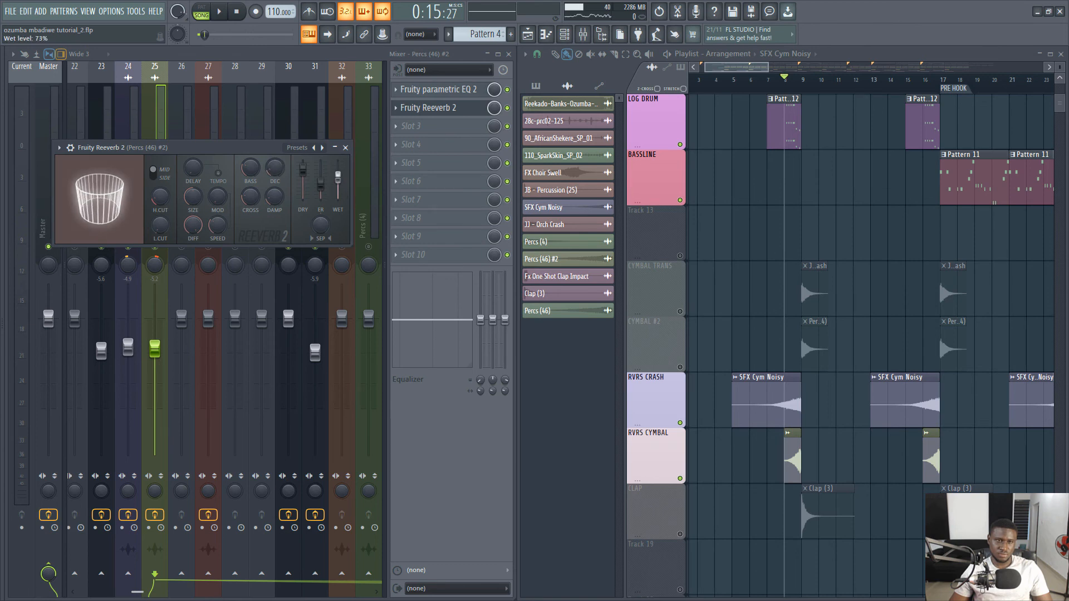
left_click_drag(193, 196, 192, 161)
left_click_drag(160, 225, 161, 220)
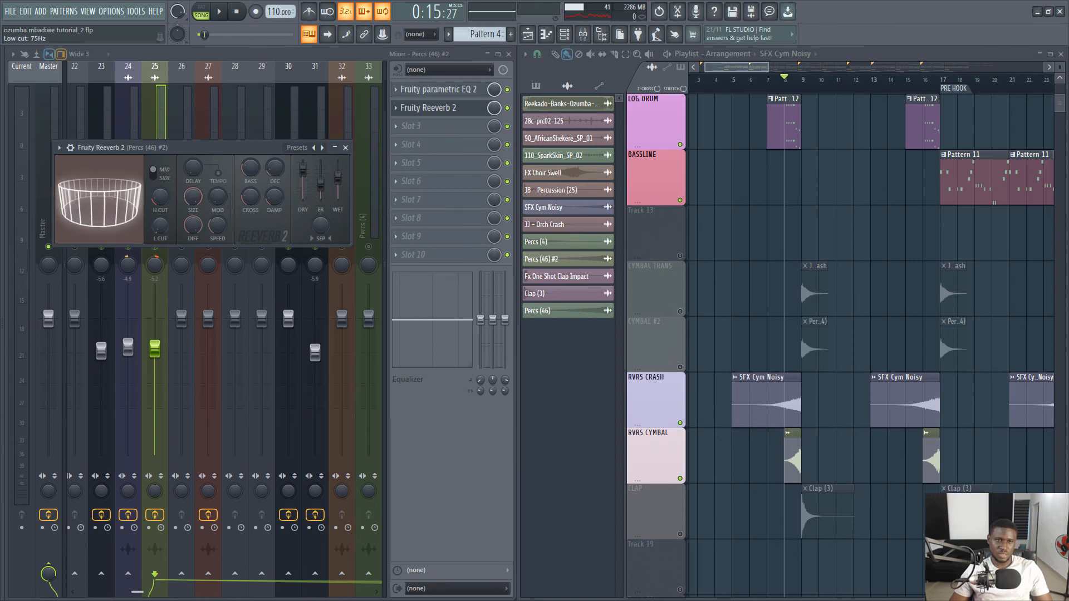
key("space")
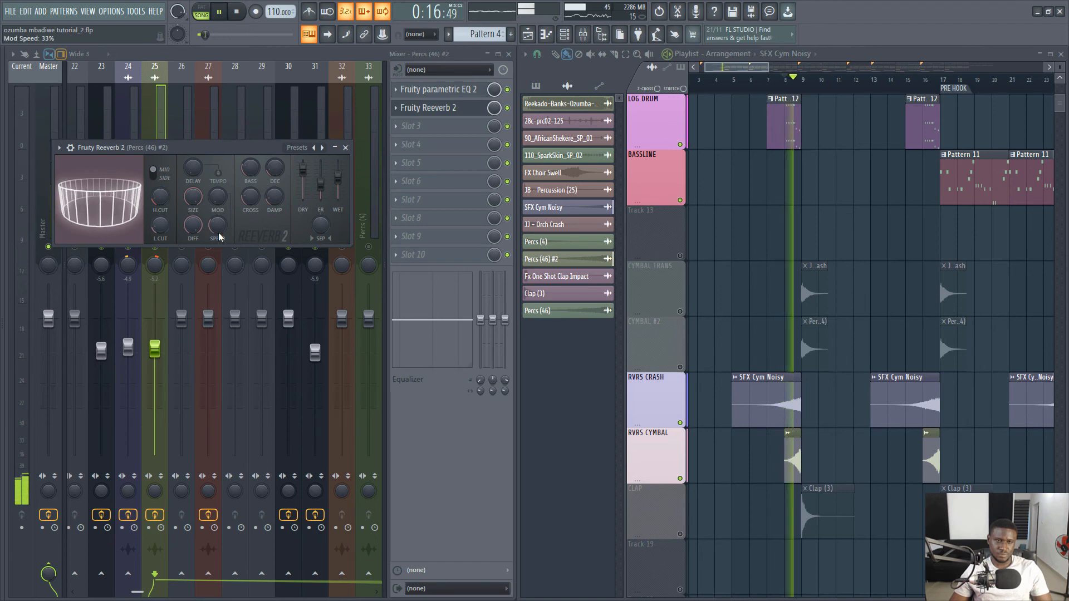
key("space")
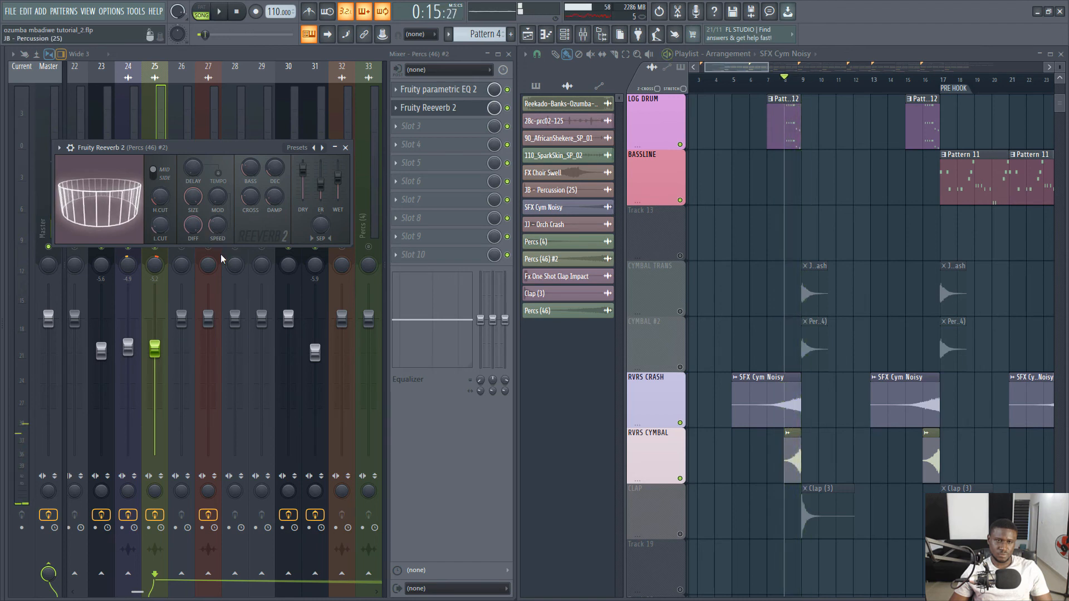
- Lower the Percs (46) #2 mixer track's volume to about -6.8 dB while playing the transition into bar 9
key("space")
left_click_drag(155, 349, 155, 352)
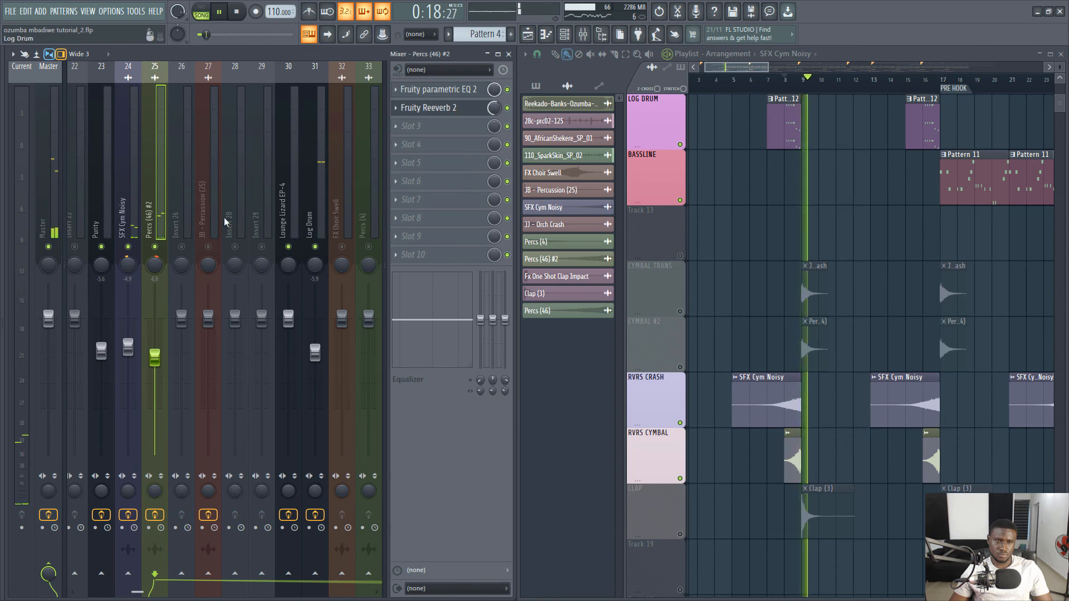
key("space")
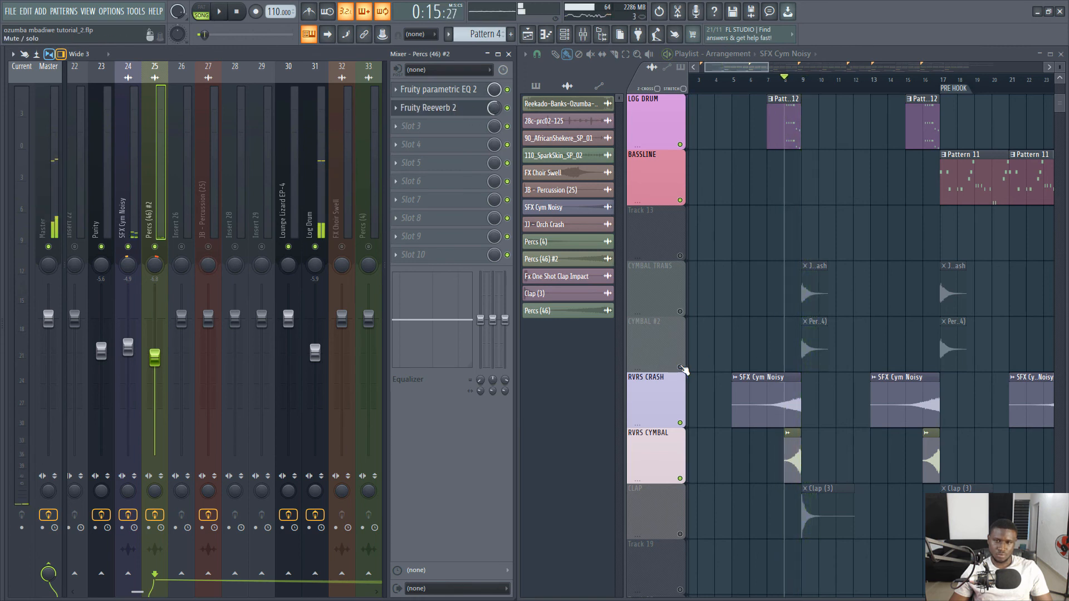
- Unmute the CYMBAL #2, CYMBAL TRANS and CLAP playlist tracks
left_click(680, 367)
left_click(680, 312)
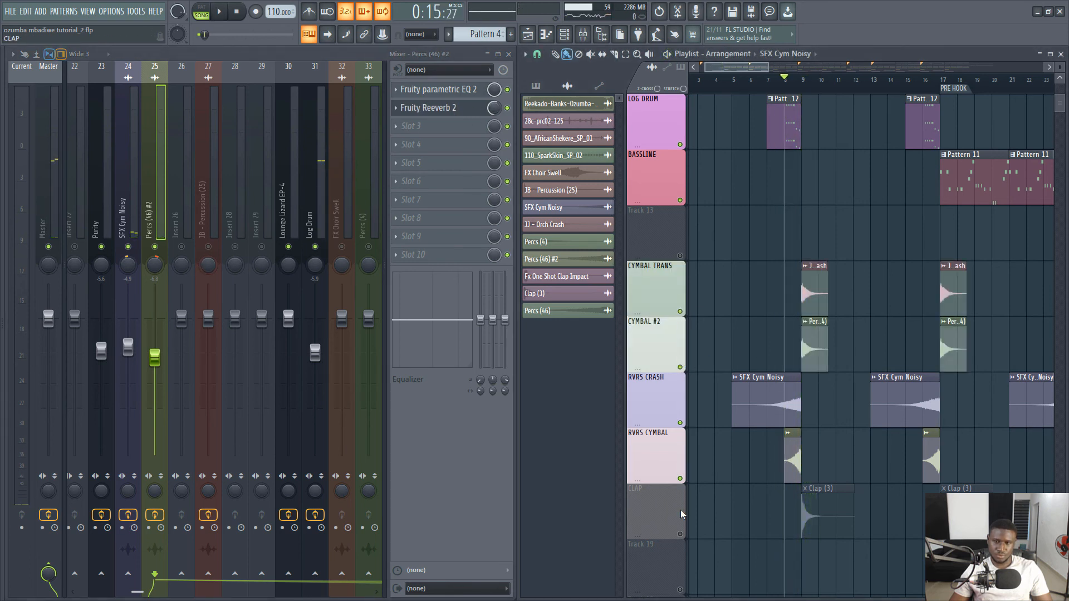
left_click(681, 534)
- Locate the Clap (3) mixer track during playback and lower its volume to about -5.2 dB
key("space")
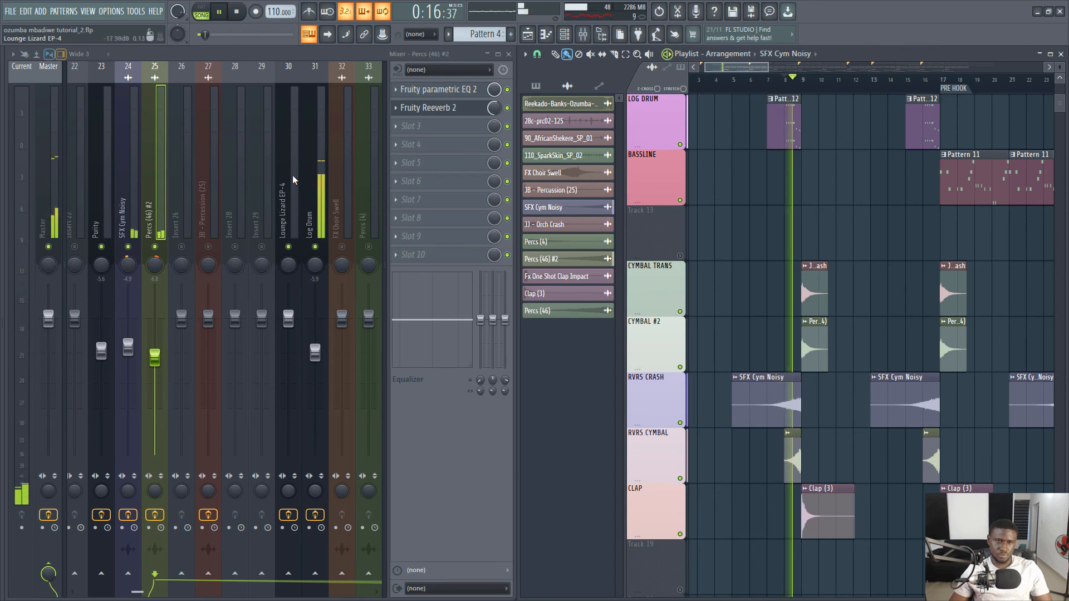
scroll(292, 175, "down", 5)
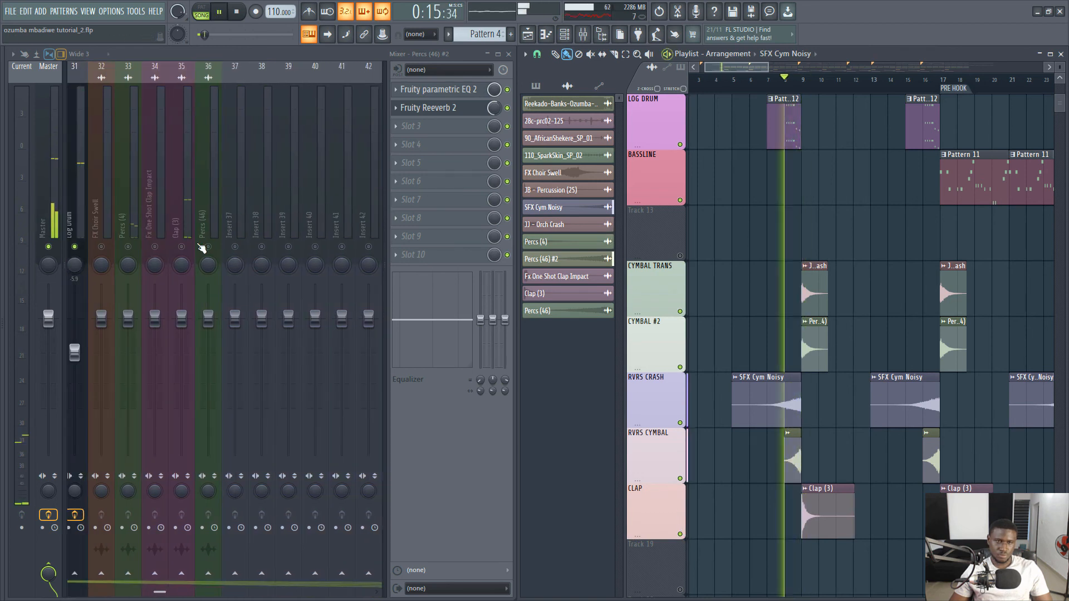
left_click(180, 233)
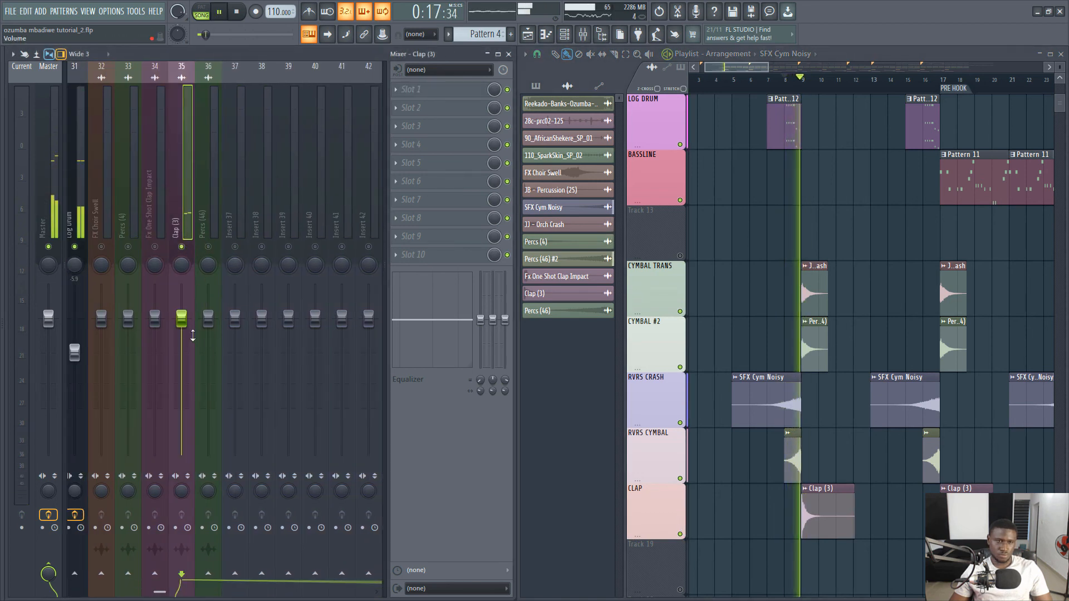
left_click_drag(193, 336, 193, 351)
key("space")
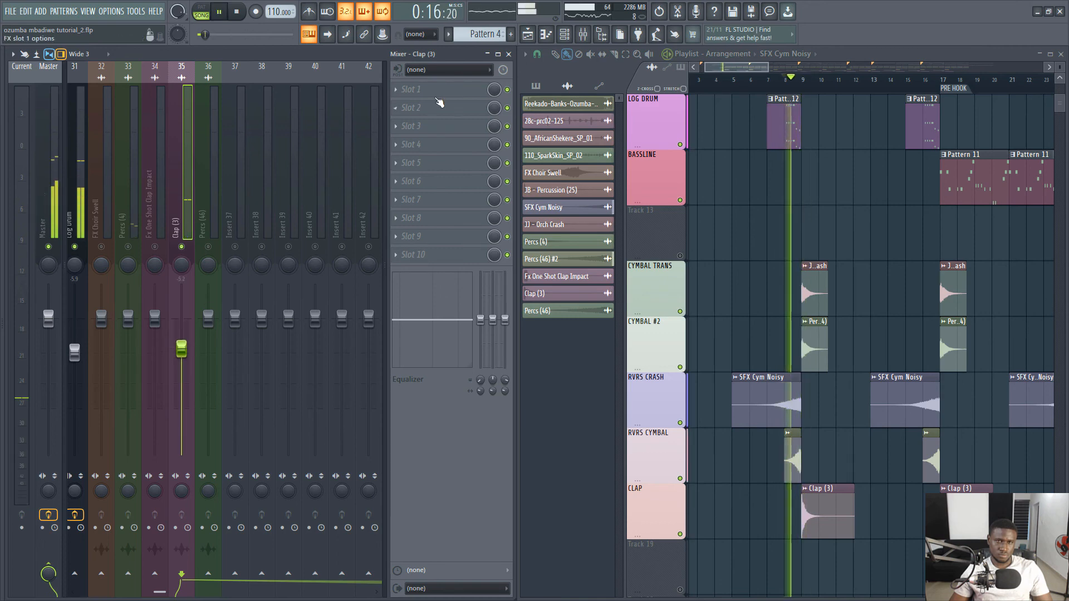
- Cut Clap (3)'s lows with band 1 of an added Fruity Parametric EQ 2 and raise the track's volume to about -4.4 dB
left_click(444, 93)
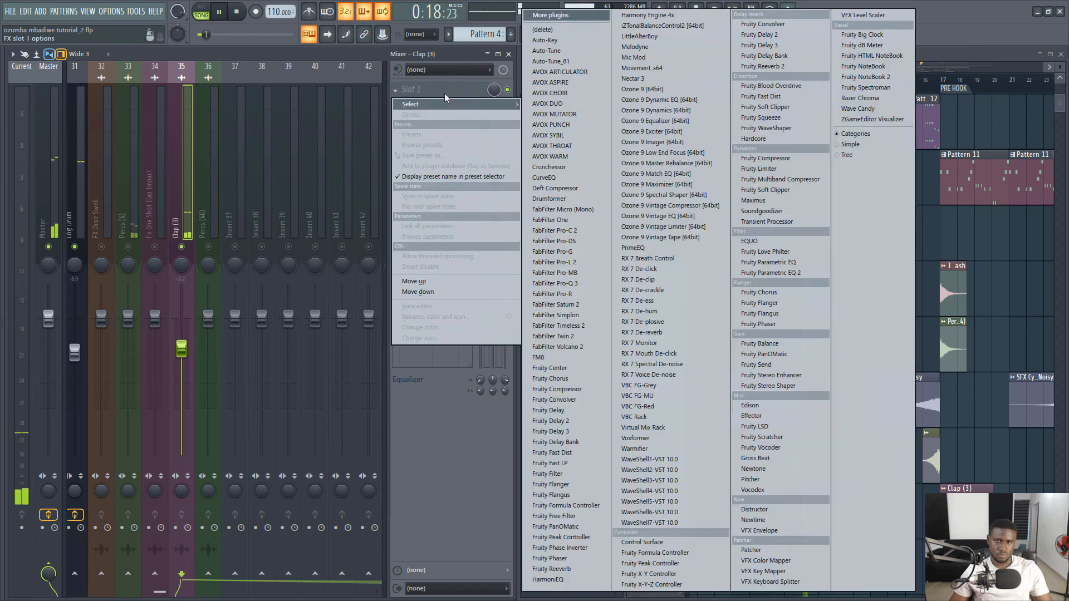
left_click(773, 273)
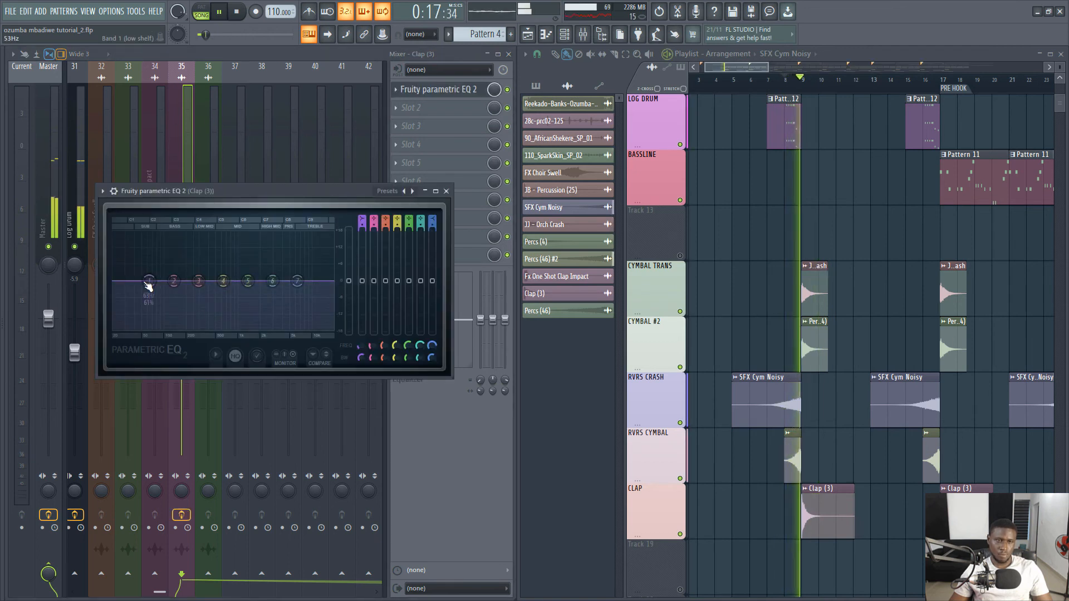
left_click_drag(149, 281, 196, 329)
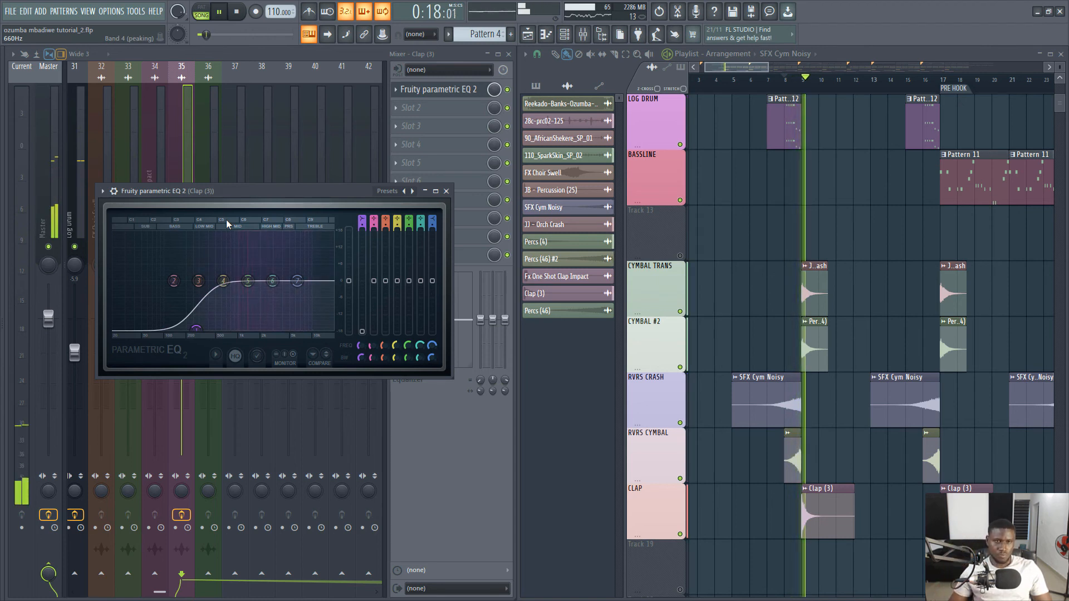
left_click(446, 191)
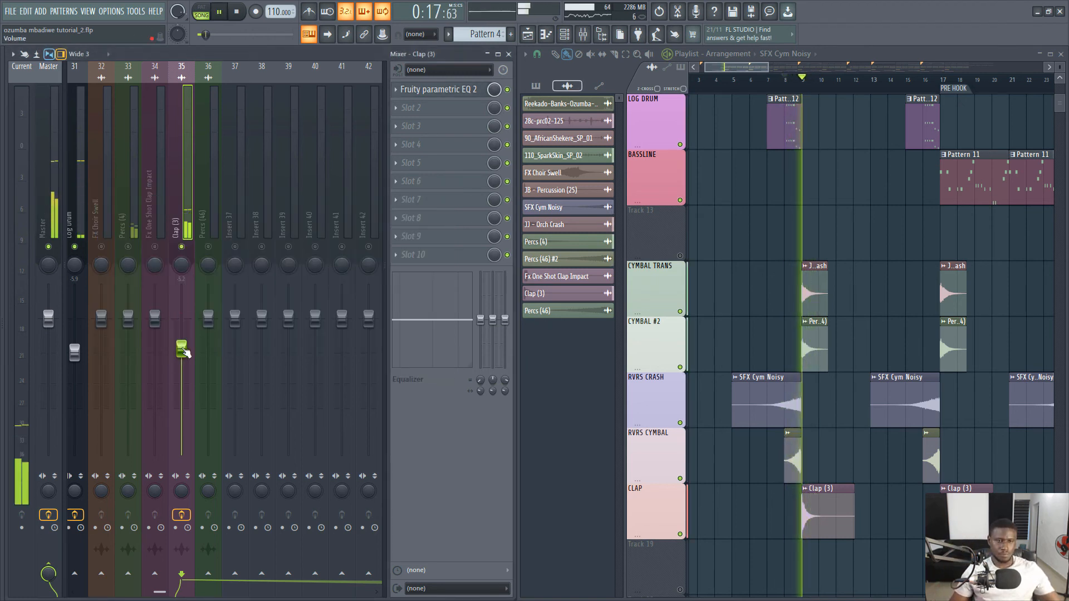
left_click_drag(184, 349, 184, 346)
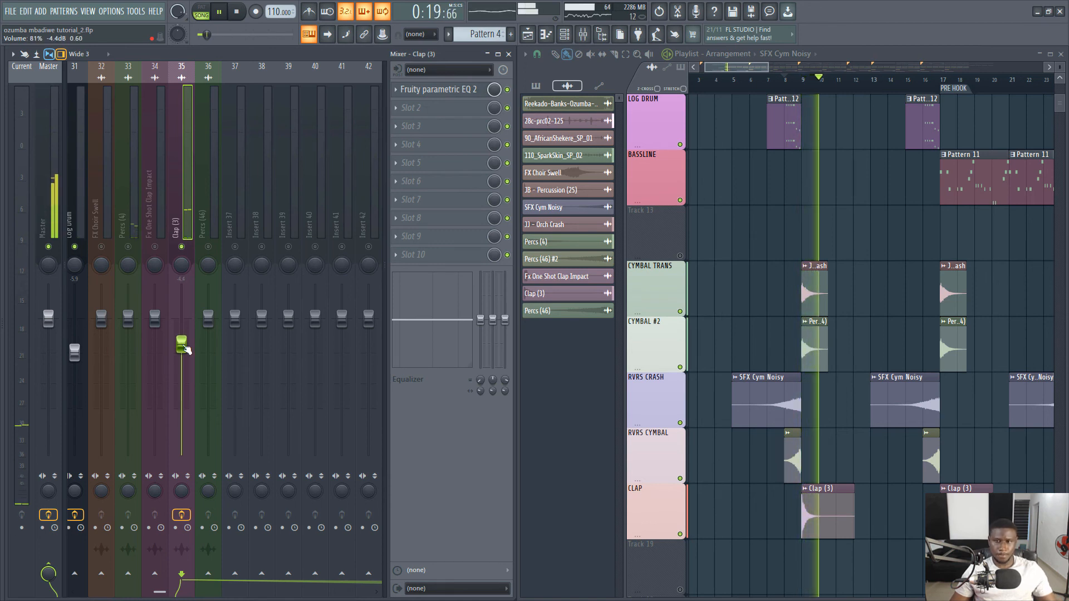
key("space")
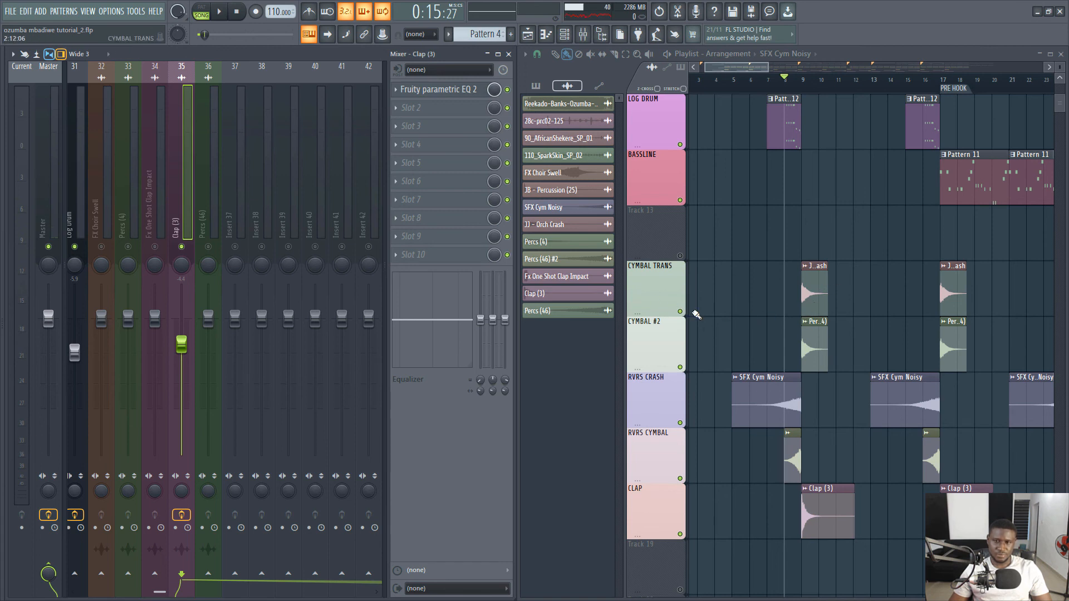
- Mute the CYMBAL TRANS playlist track and pan the Percs (4) mixer track to the right while playing the transition
scroll(293, 182, "up", 6)
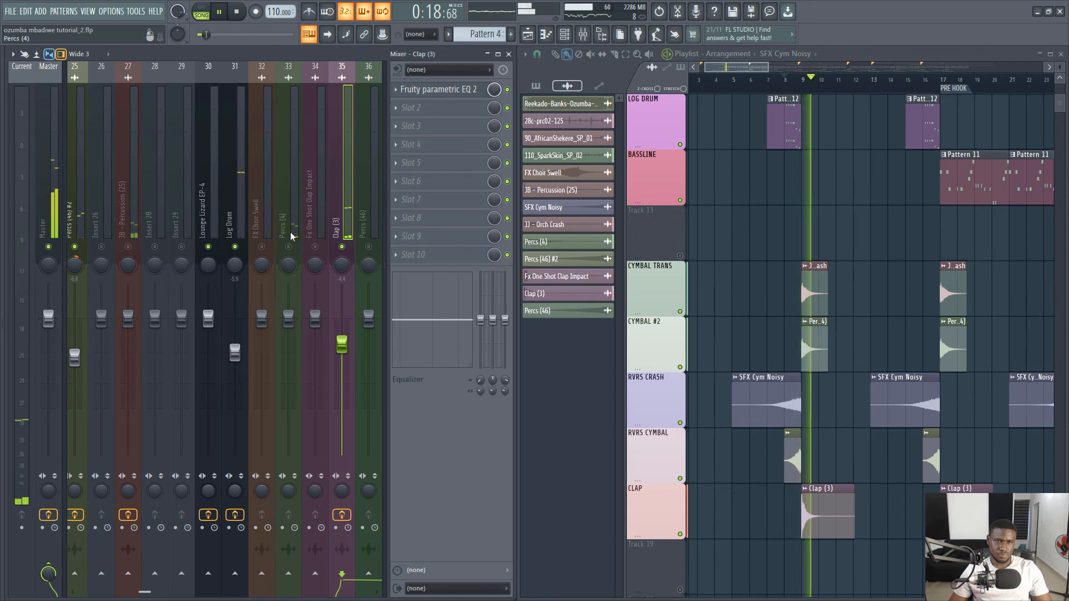
left_click(290, 236)
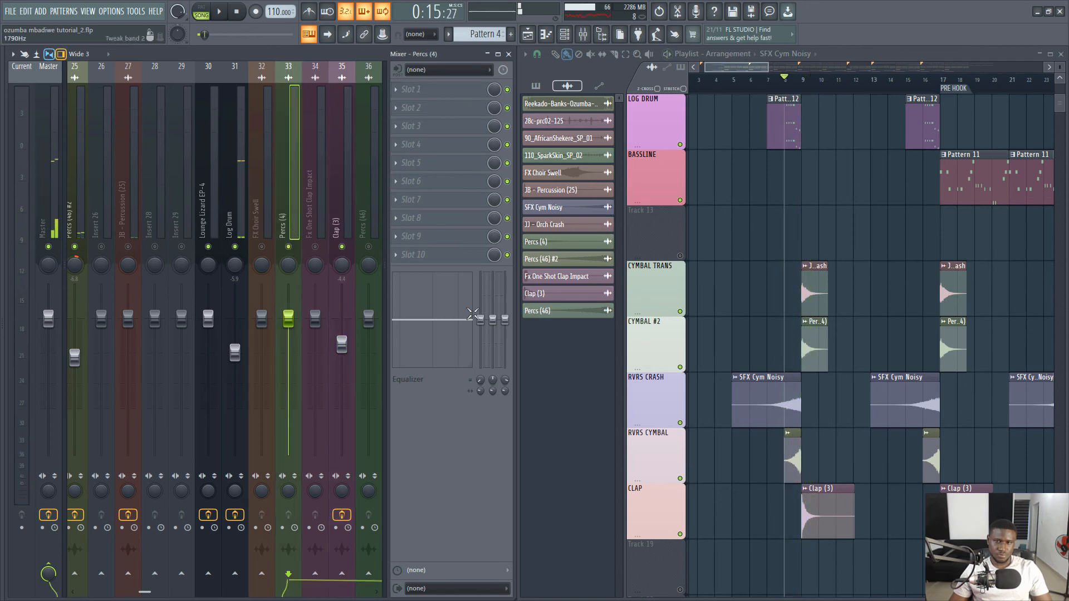
left_click(680, 313)
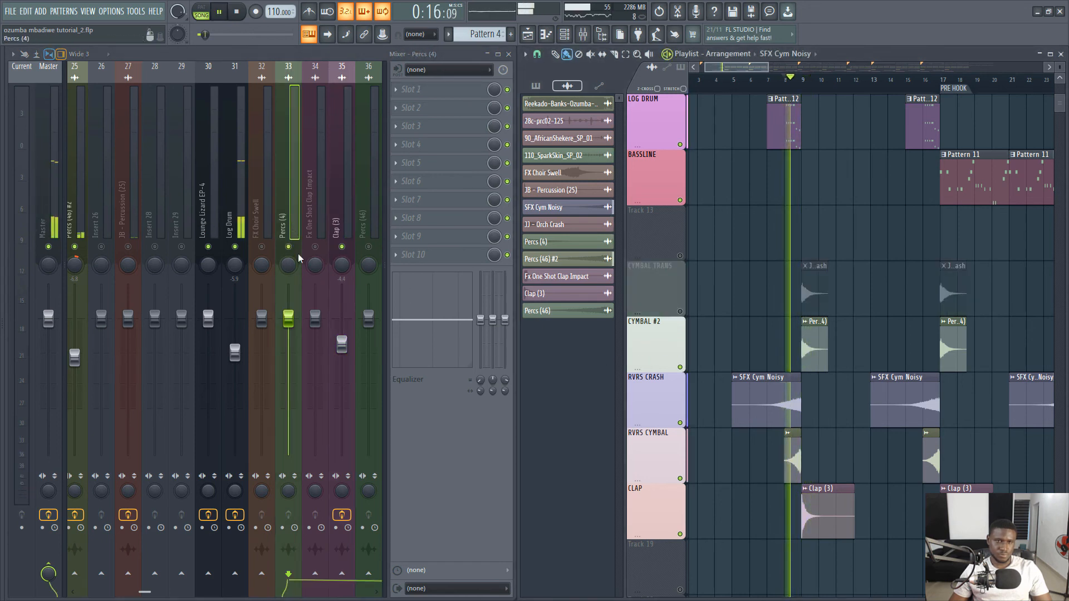
left_click_drag(294, 266, 294, 262)
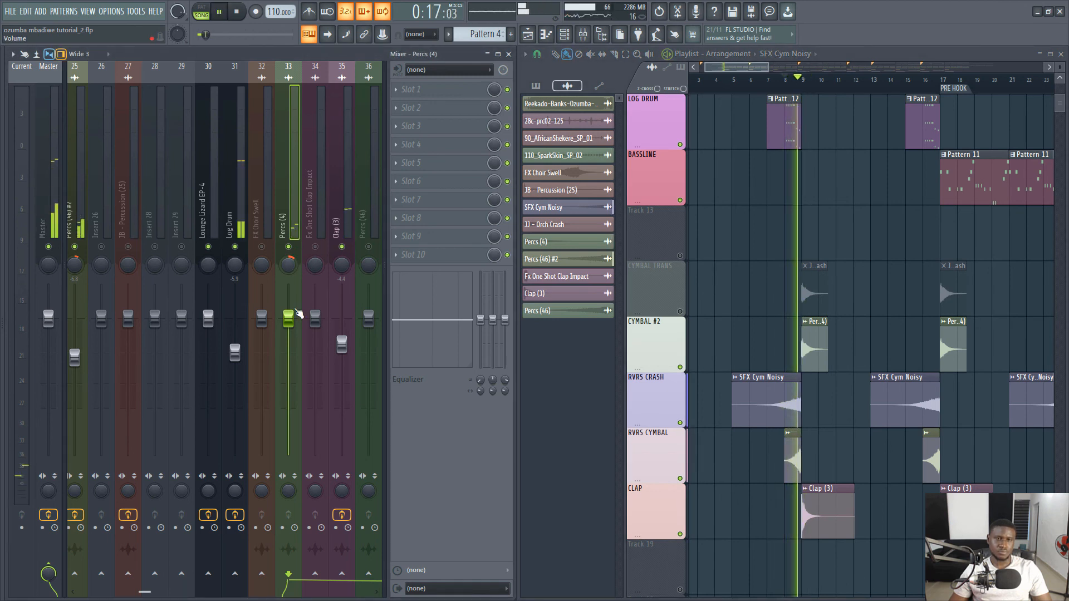
- Lower the Percs (4) mixer track's volume, stop playback and unmute the CYMBAL TRANS playlist track
left_click_drag(295, 315, 295, 341)
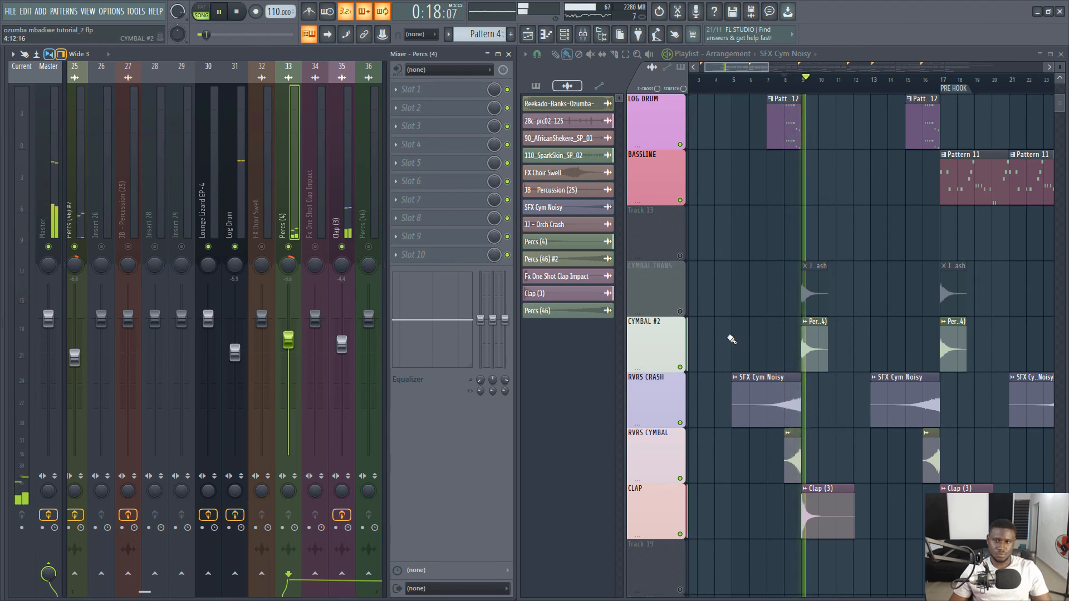
key("space")
left_click(681, 312)
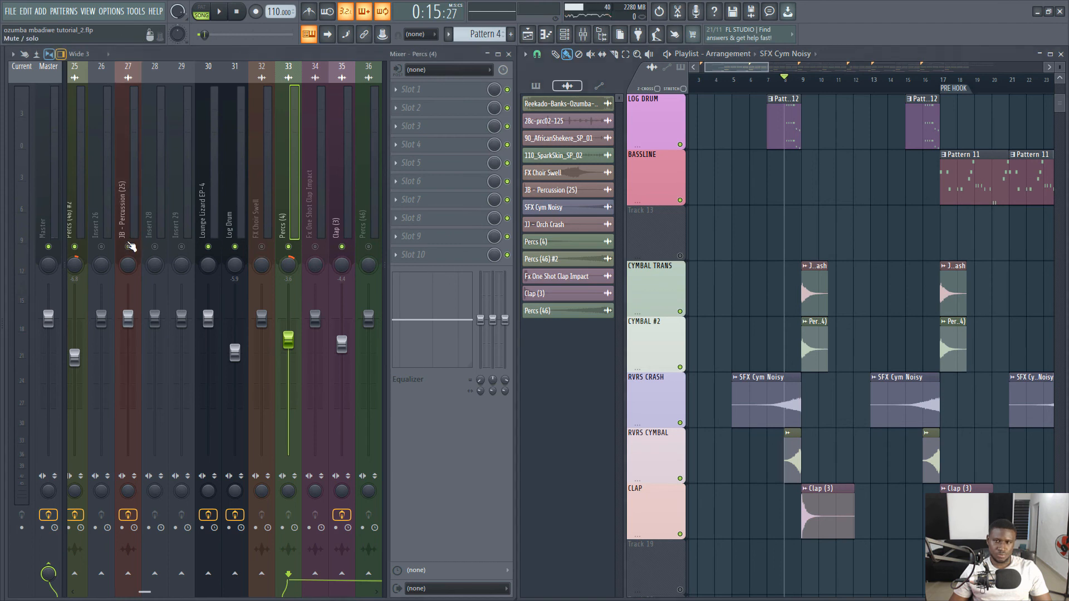
- Lower the JB - Percussion (25) mixer track's volume to about -6.4 dB while playing the arrangement into the pre-hook
left_click(132, 228)
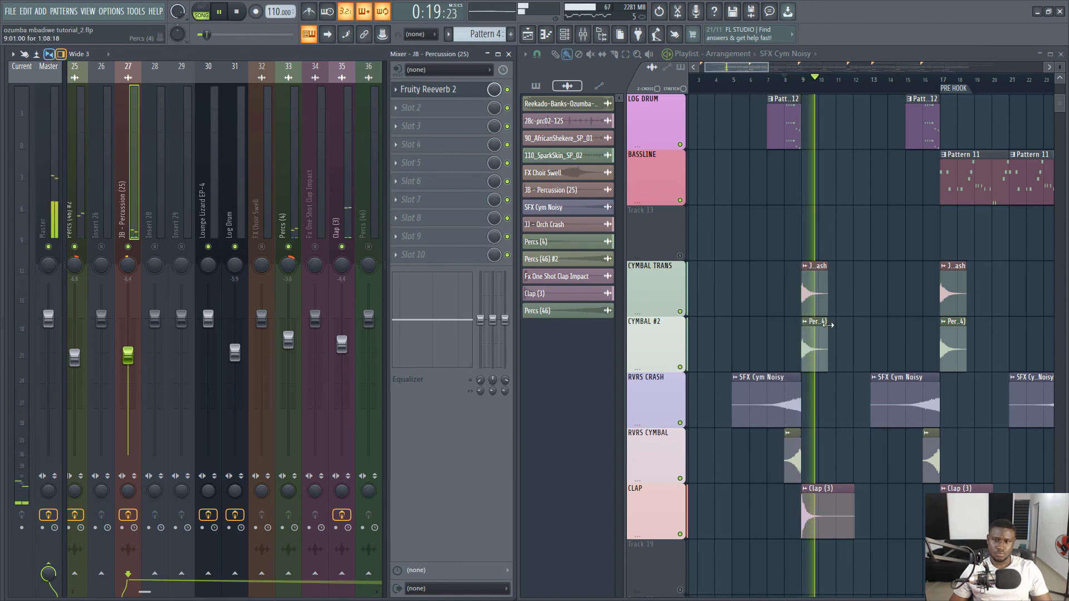
scroll(748, 392, "down", 3)
scroll(780, 362, "up", 3)
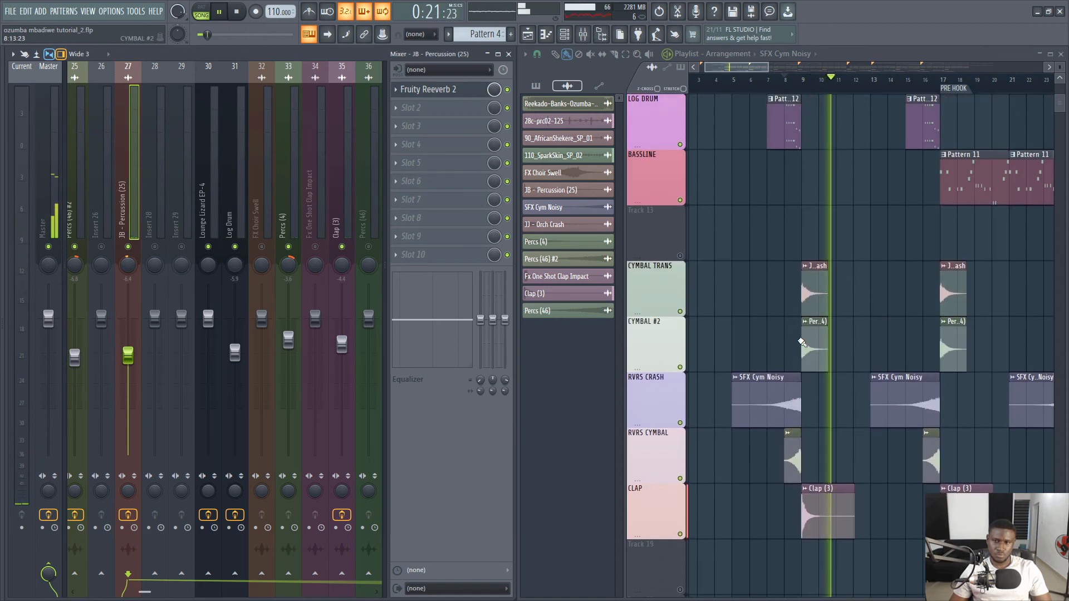
scroll(778, 88, "down", 8)
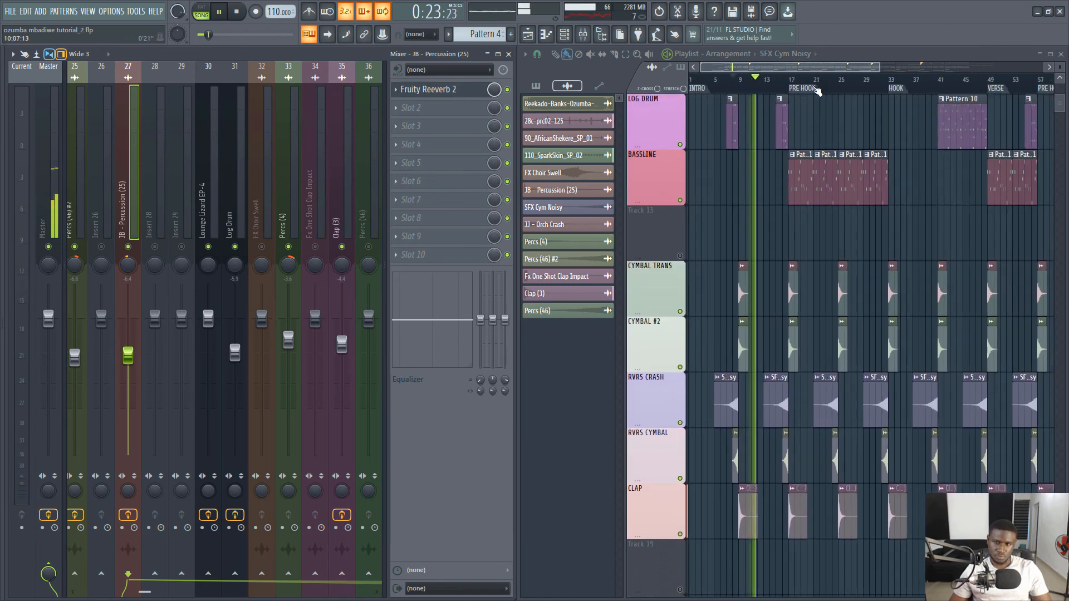
scroll(778, 88, "up", 8)
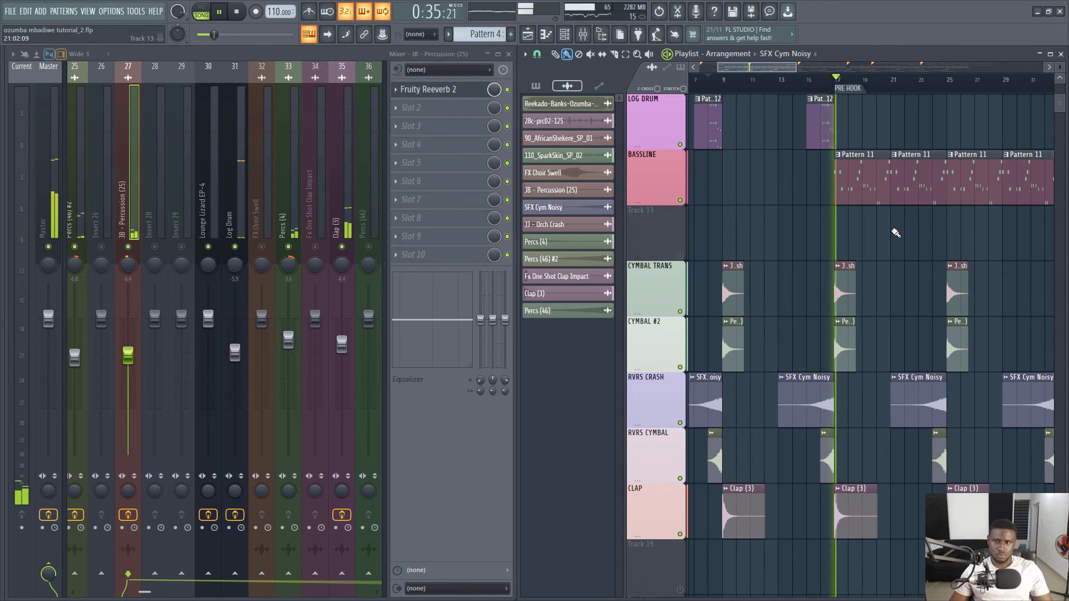
scroll(894, 229, "up", 2)
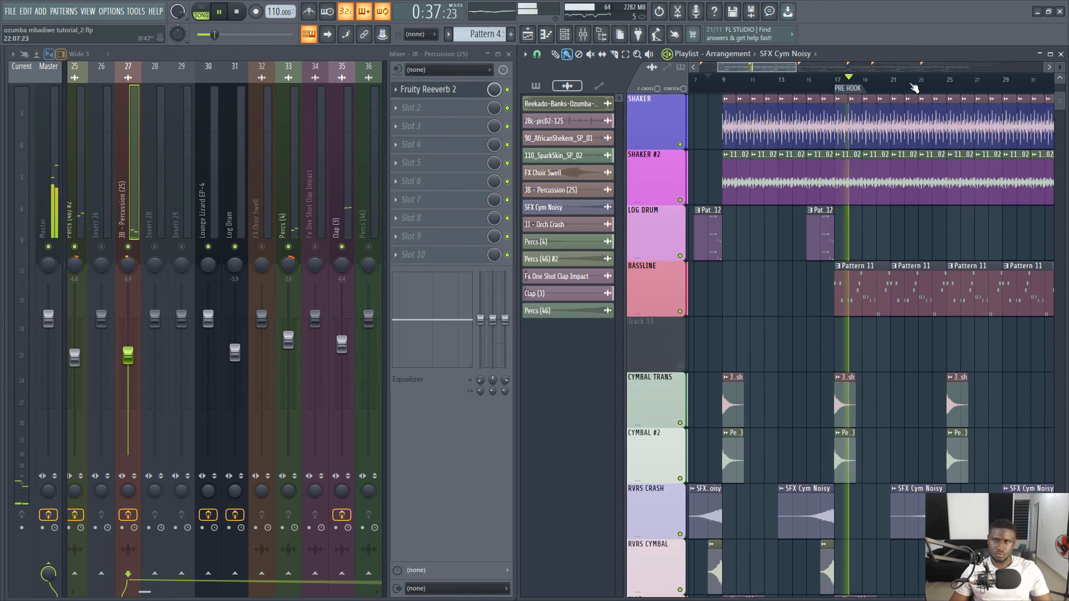
scroll(915, 88, "down", 2)
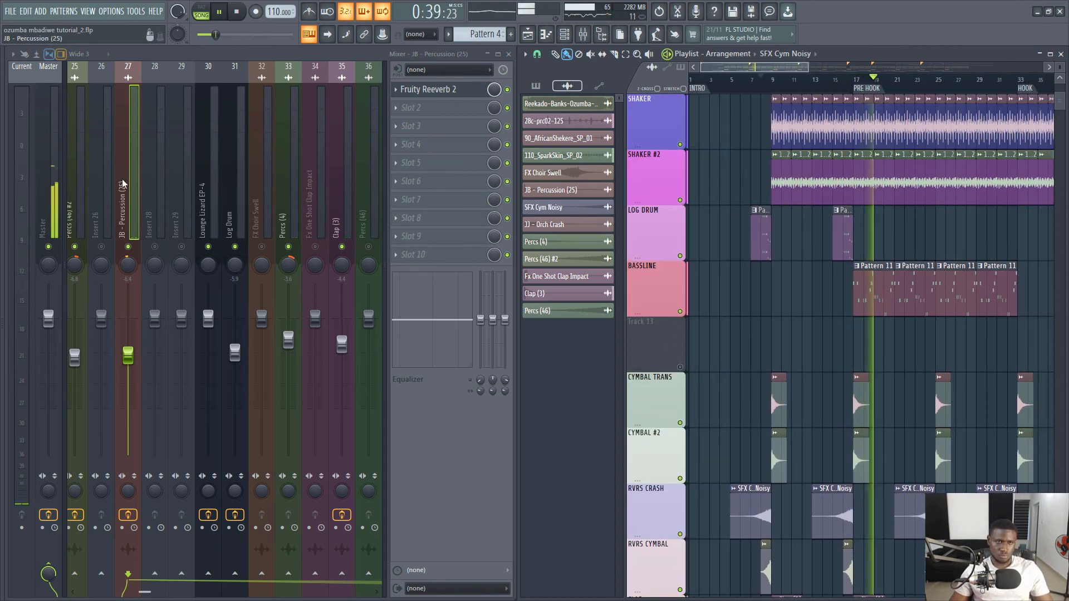
- Locate the 110_SparkSkin_SP_02 shaker's mixer track during playback and lower its volume to about -9.7 dB
scroll(289, 191, "up", 3)
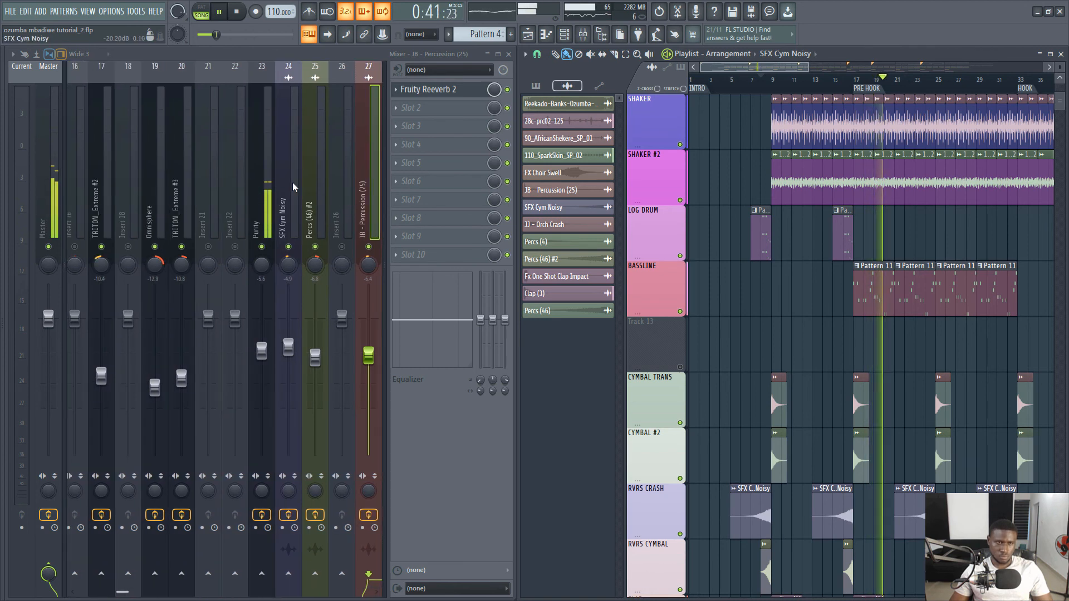
scroll(289, 191, "up", 4)
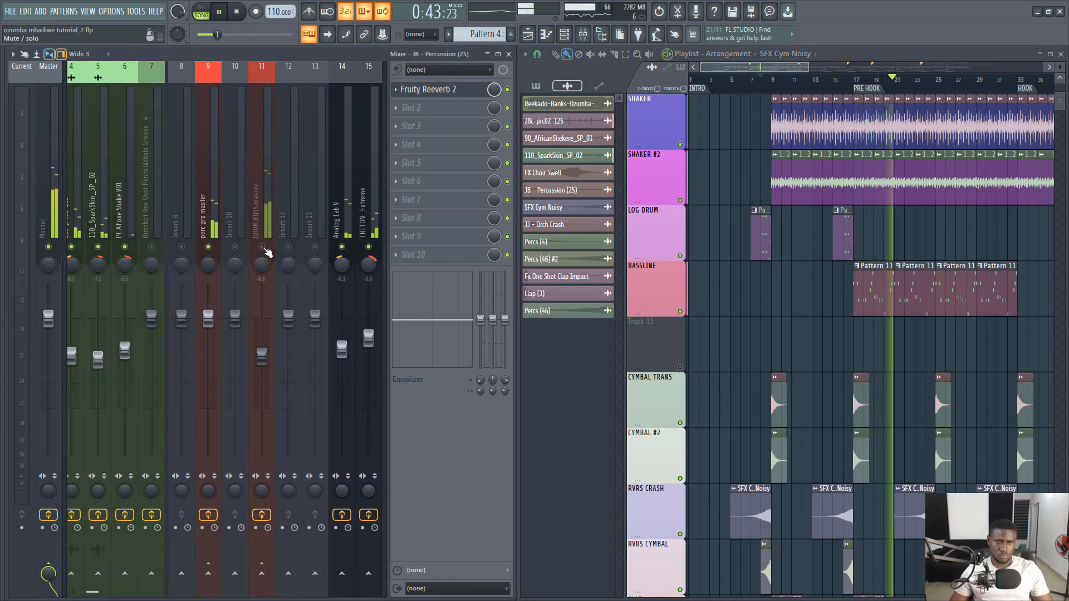
scroll(254, 211, "up", 1)
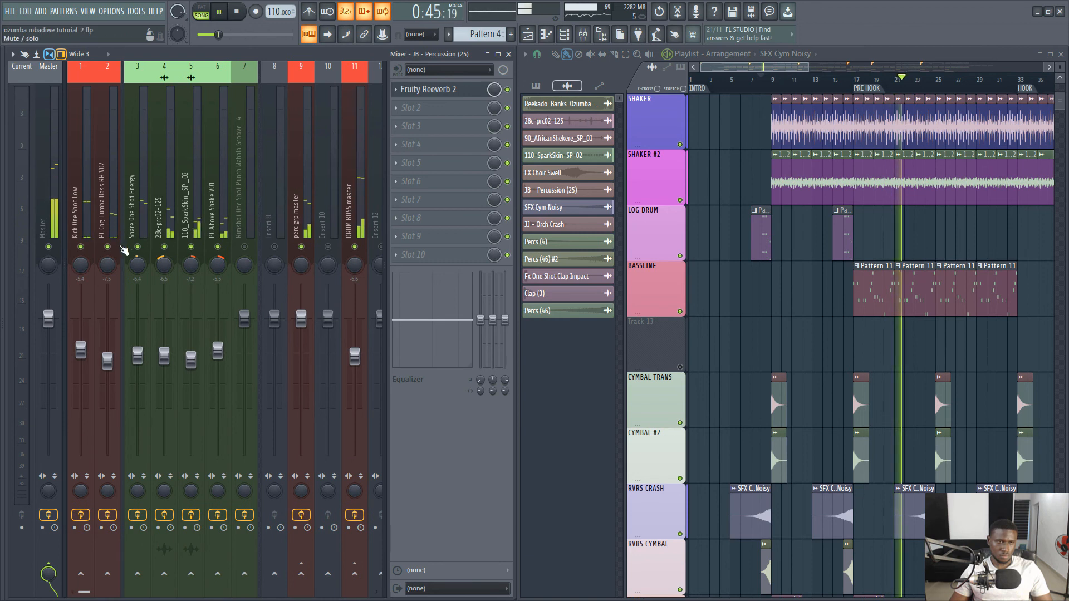
left_click(189, 248)
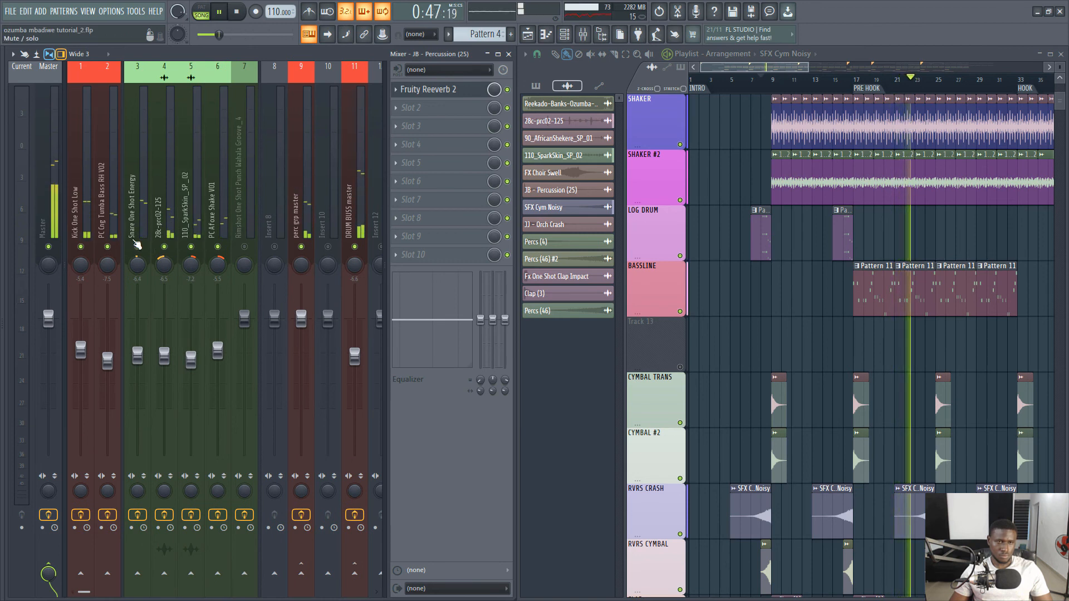
left_click(165, 247)
left_click(165, 247)
left_click_drag(191, 360, 191, 373)
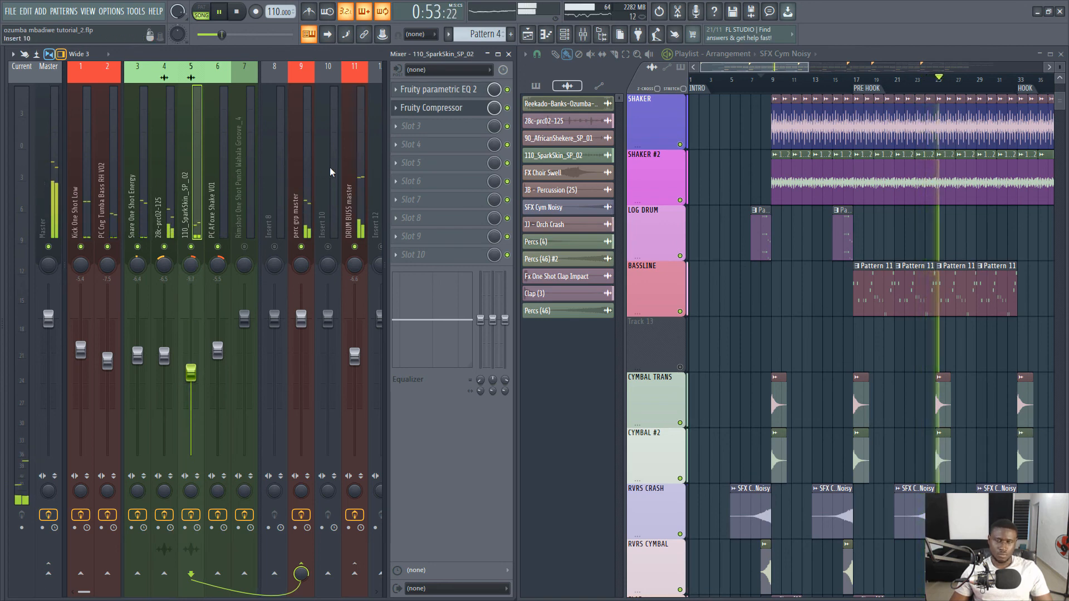
- Play the arrangement from around bar 5 through the bar 9 transition to check the cymbals, claps and reverse effects together
scroll(837, 89, "down", 2)
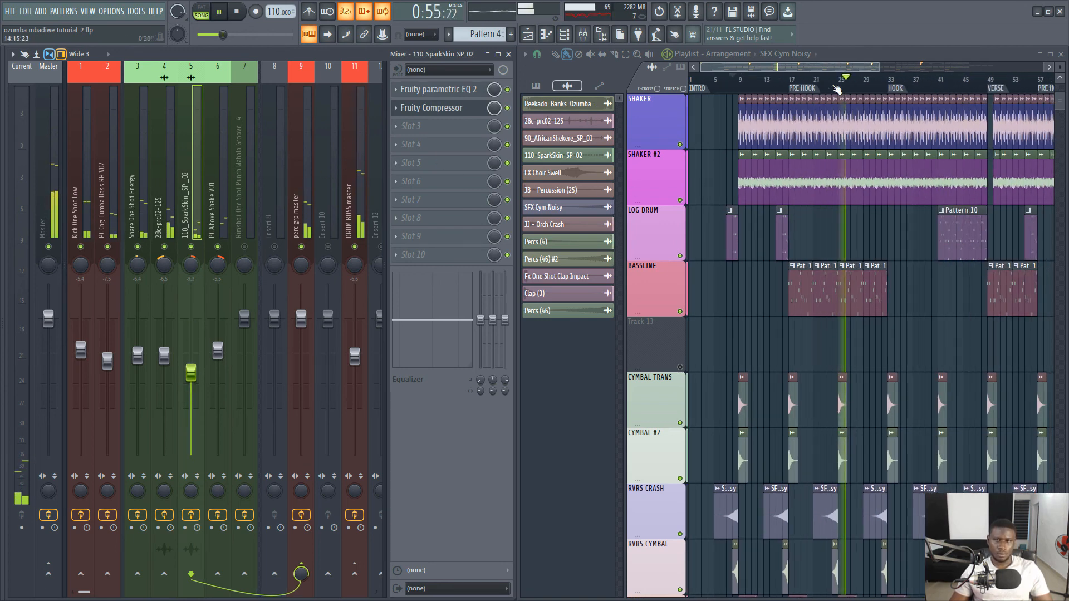
scroll(837, 89, "down", 2)
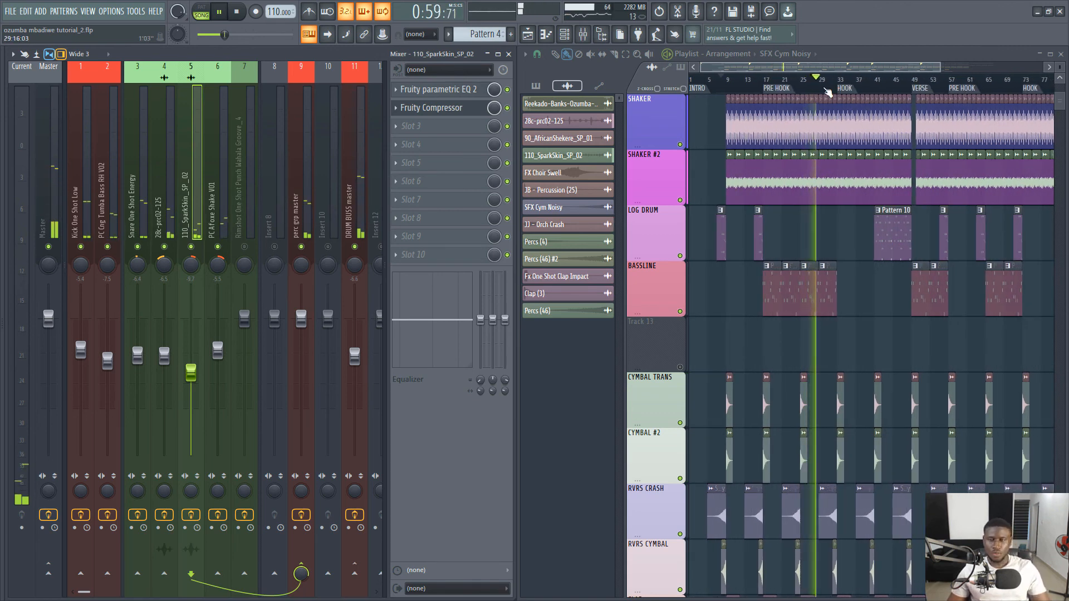
key("space")
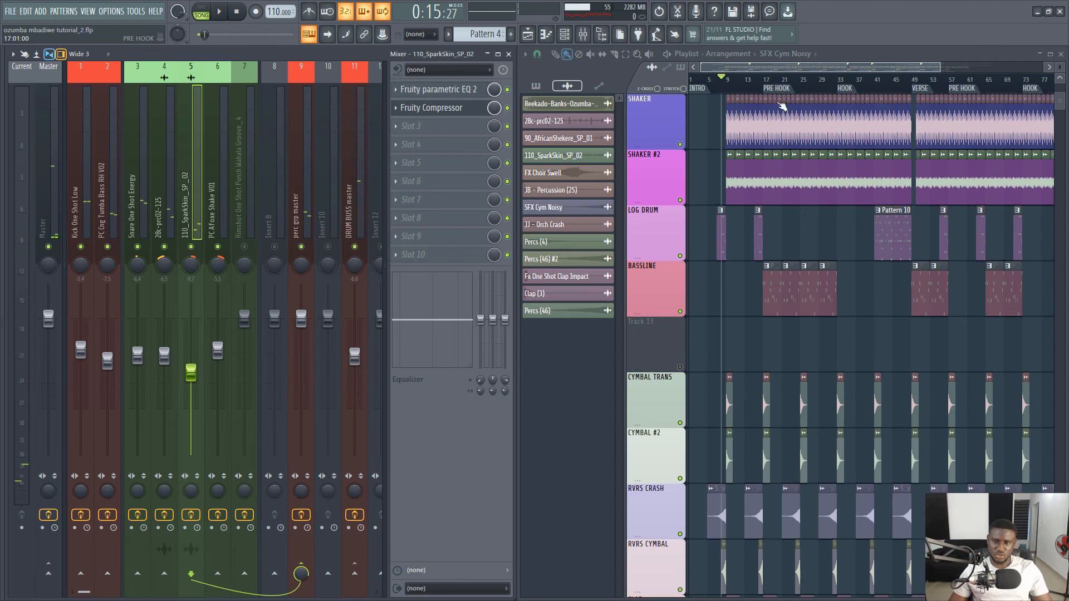
scroll(799, 134, "down", 4)
scroll(804, 89, "down", 2)
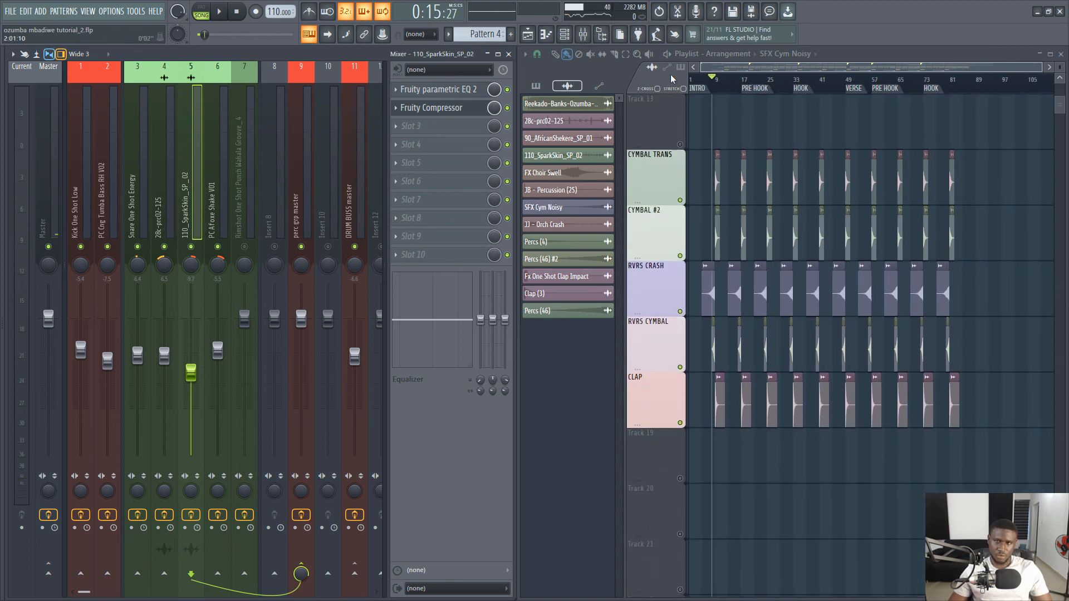
left_click(705, 86)
key("space")
scroll(705, 87, "up", 5)
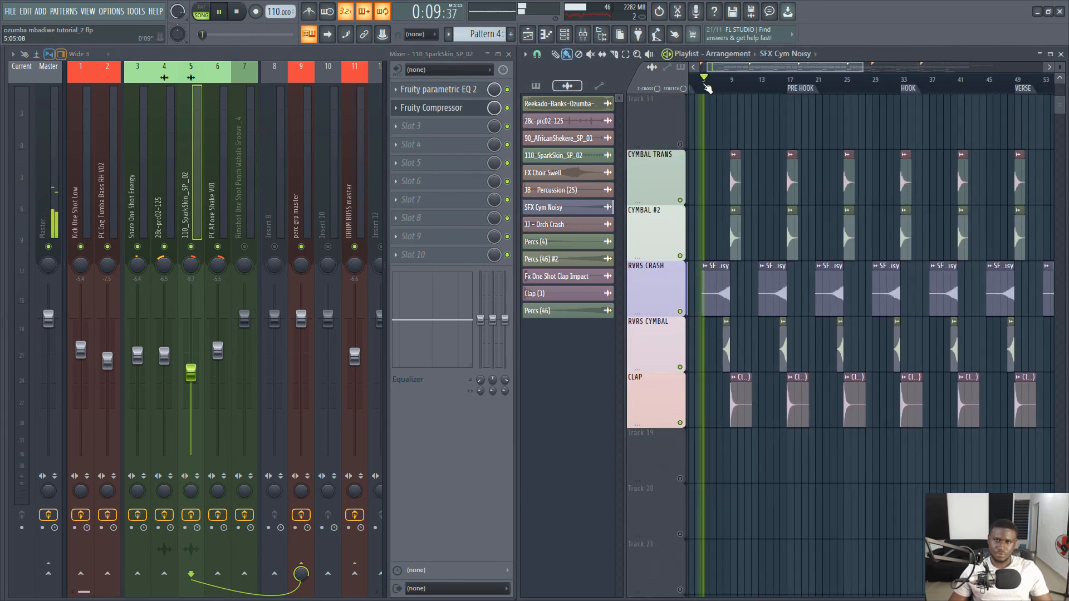
scroll(710, 92, "up", 3)
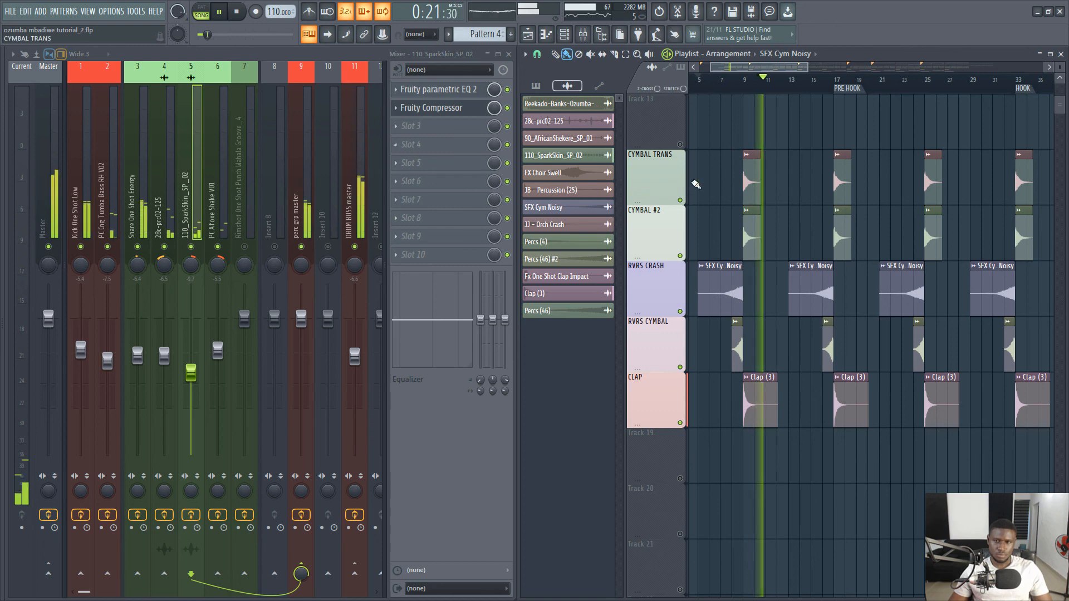
key("space")
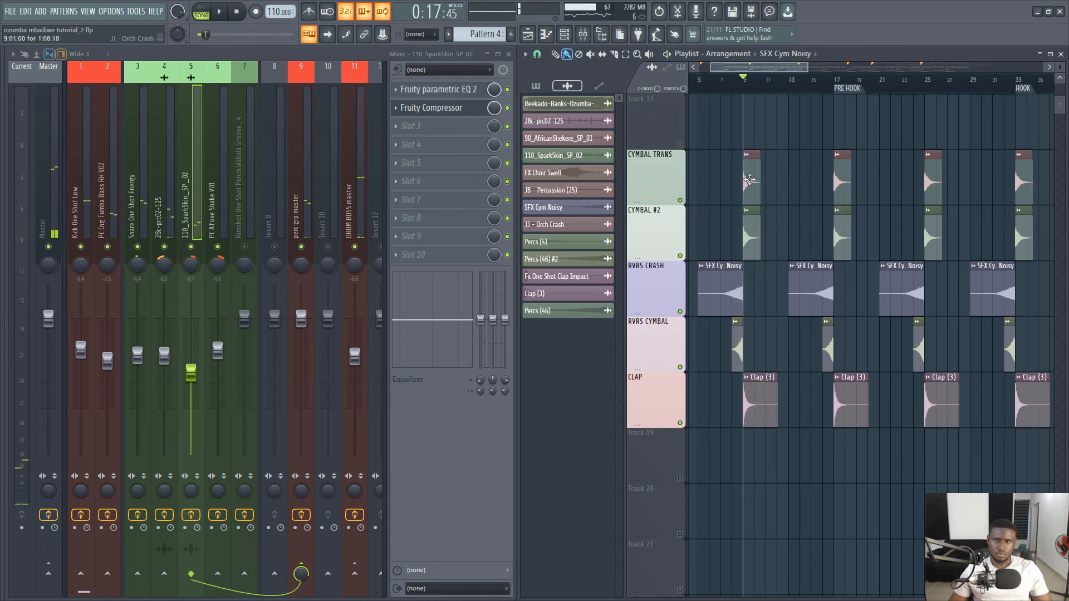
- Trace the CYMBAL TRANS clip JJ - Orch Crash to mixer track JB - Percussion (25) and lower that track's volume to about -11.1 dB
double_click(749, 179)
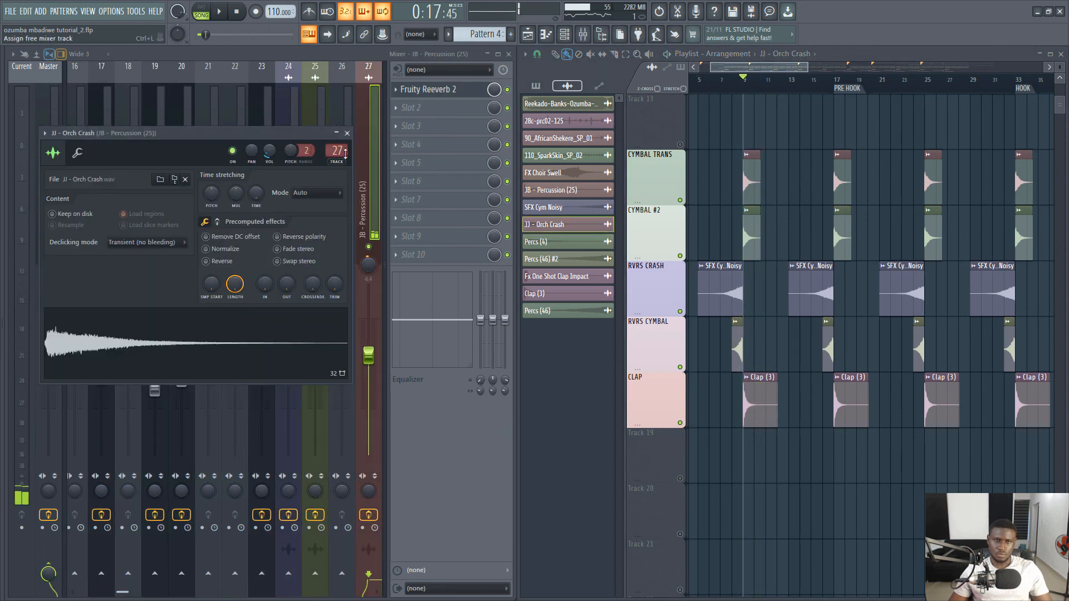
left_click(347, 134)
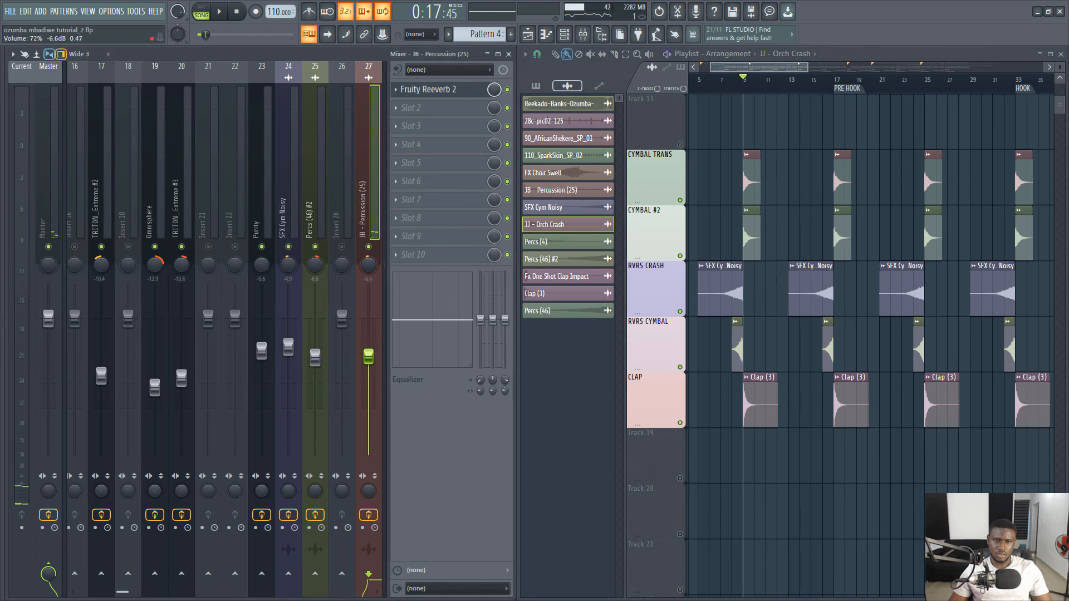
double_click(749, 235)
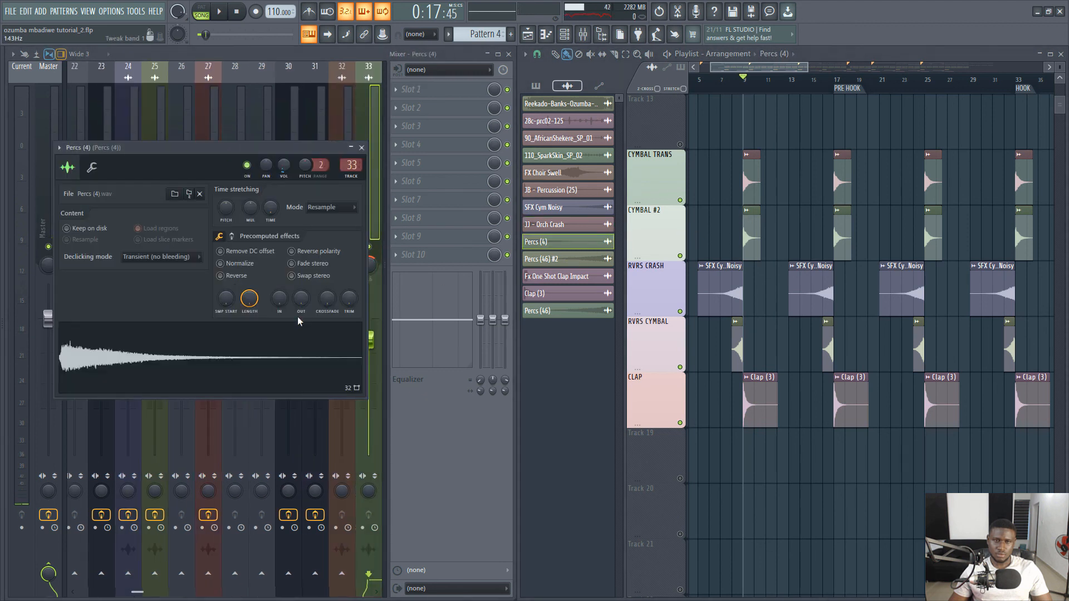
double_click(751, 181)
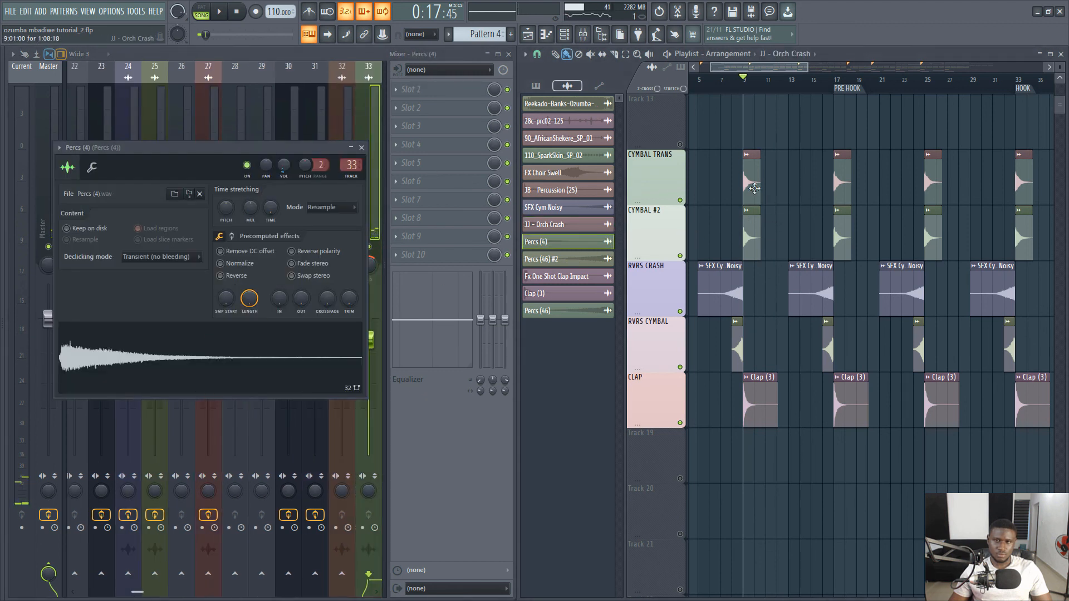
left_click_drag(148, 133, 694, 309)
left_click_drag(209, 379, 208, 379)
key("space")
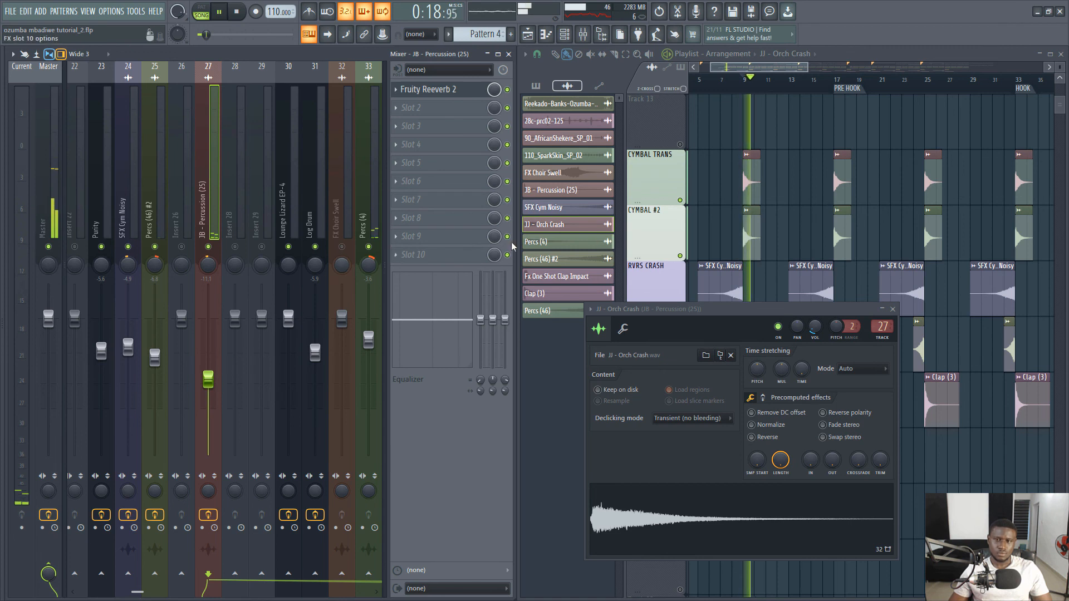
left_click(892, 308)
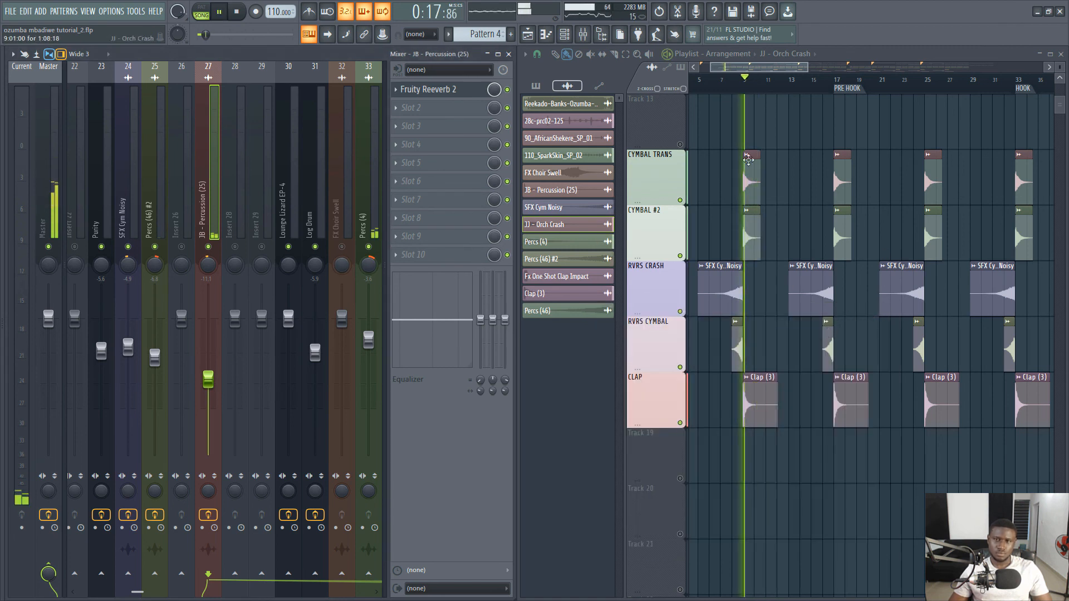
- Replay the bar 9 transition into the pre-hook and check the mixer levels of the drum and melody tracks
left_click(732, 80)
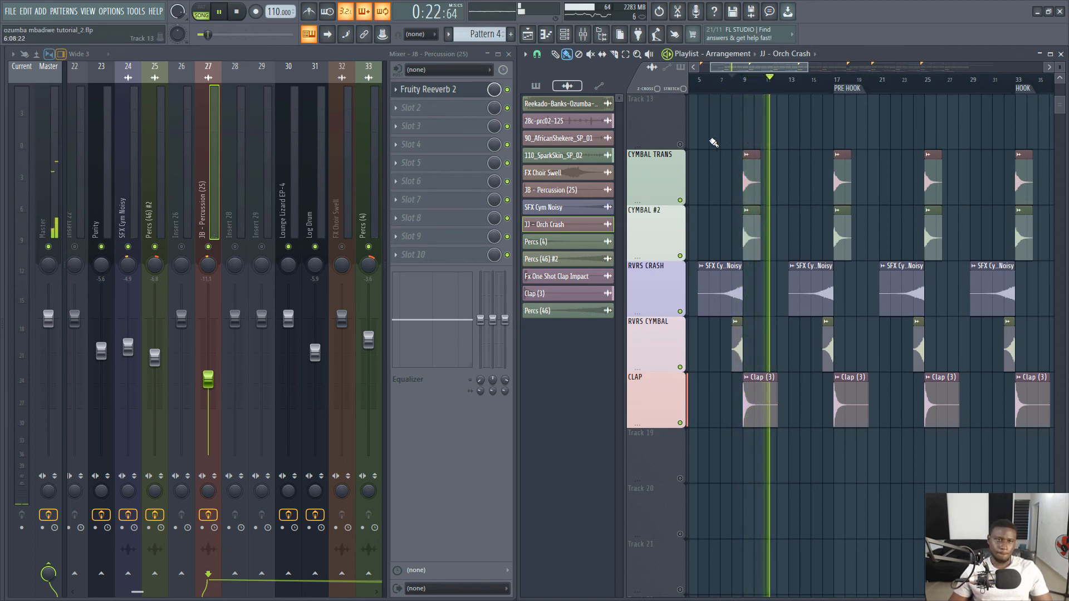
scroll(243, 182, "up", 6)
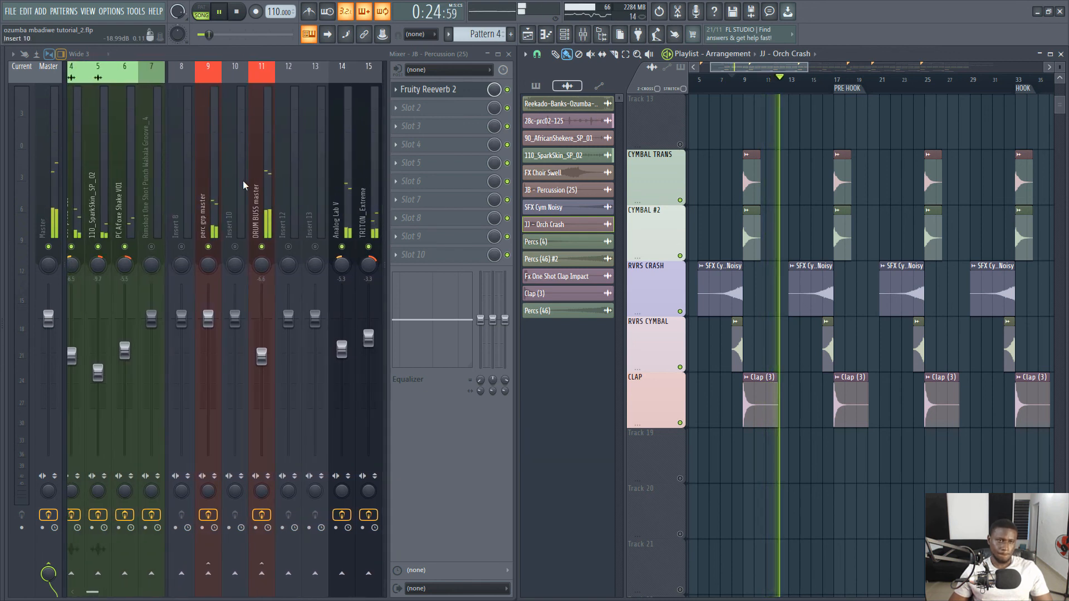
scroll(243, 185, "up", 1)
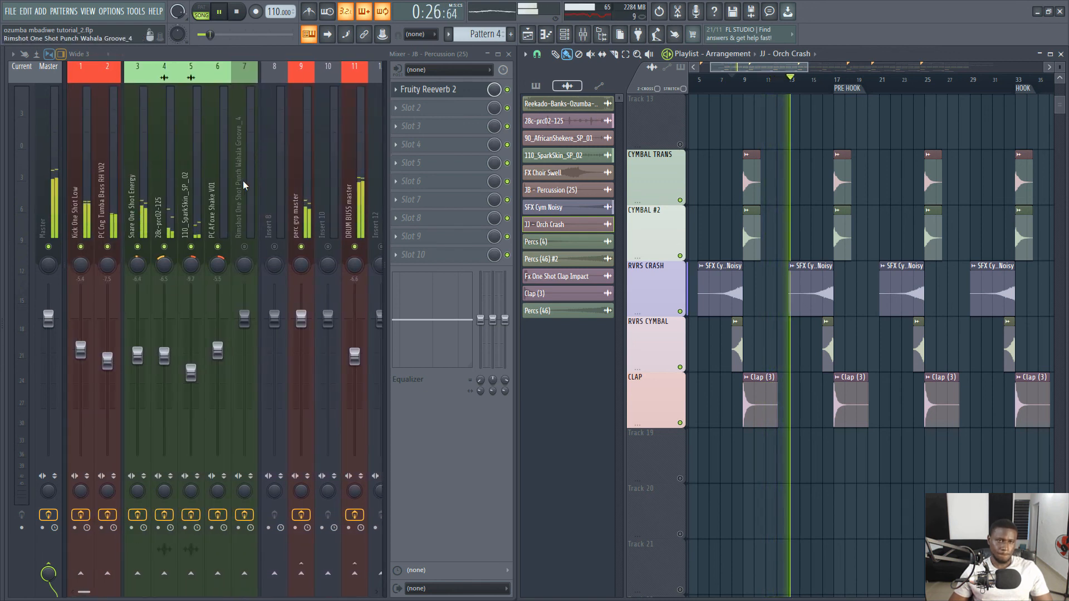
scroll(243, 185, "down", 3)
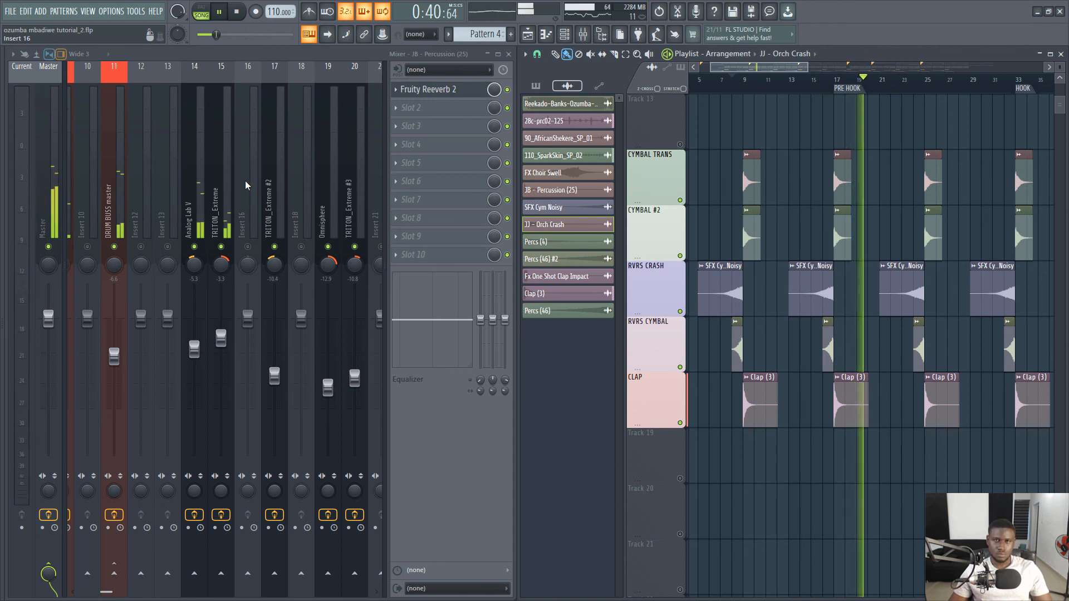
key("space")
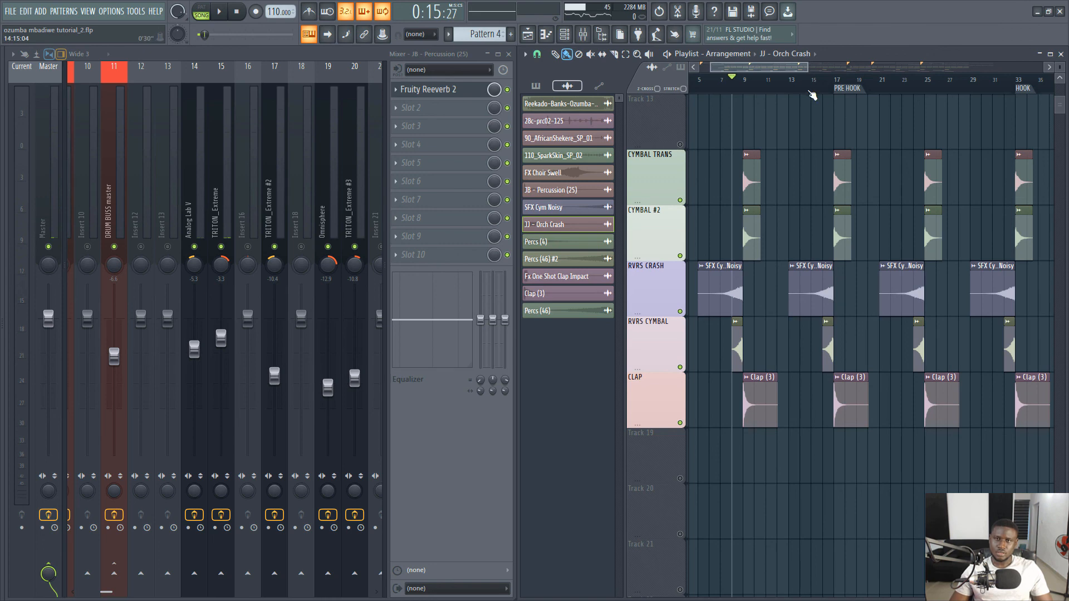
- Return the playhead to the start of the song and play the arrangement with all playlist tracks in view
scroll(812, 94, "down", 4)
scroll(807, 224, "up", 6)
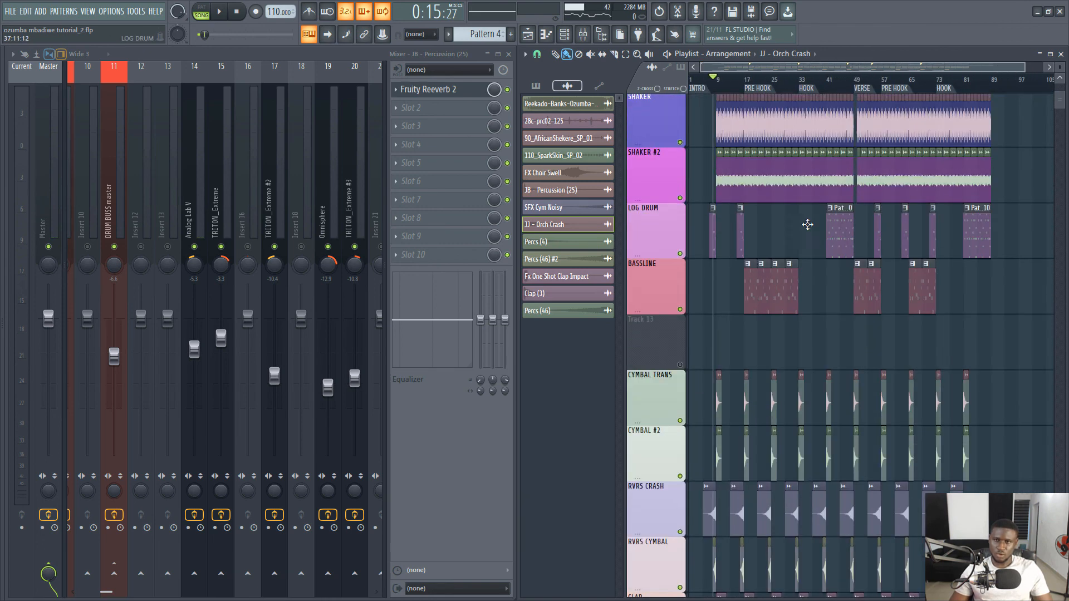
left_click_drag(753, 80, 580, 85)
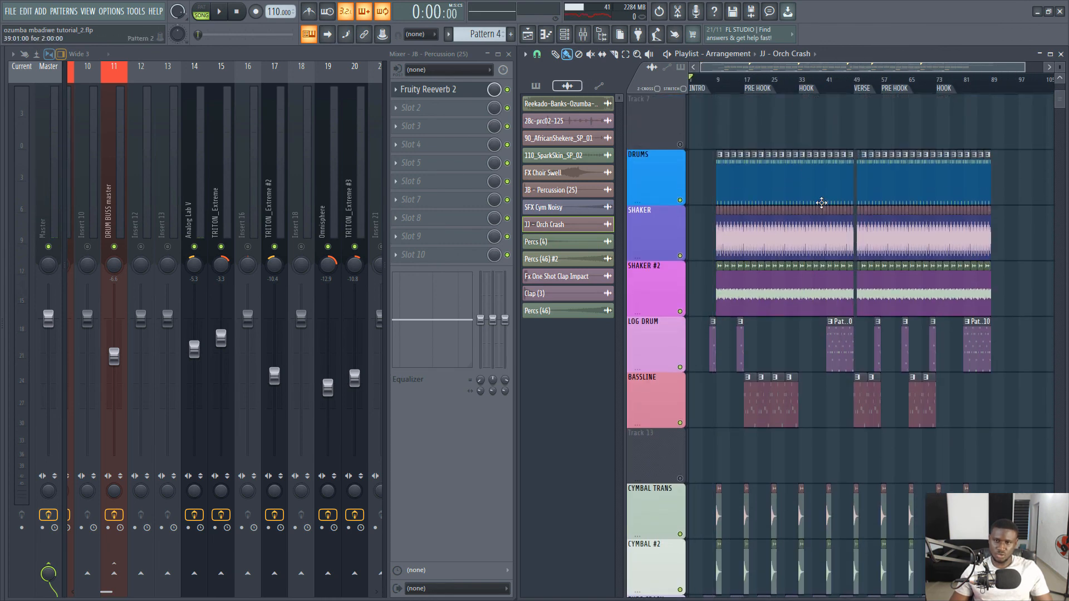
scroll(822, 201, "down", 2)
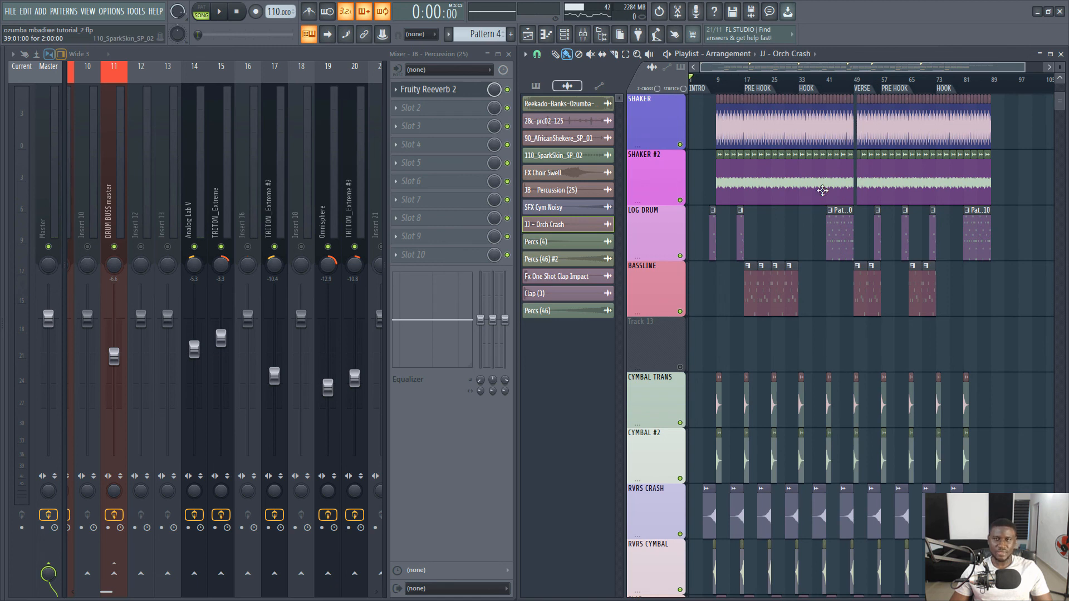
key("space")
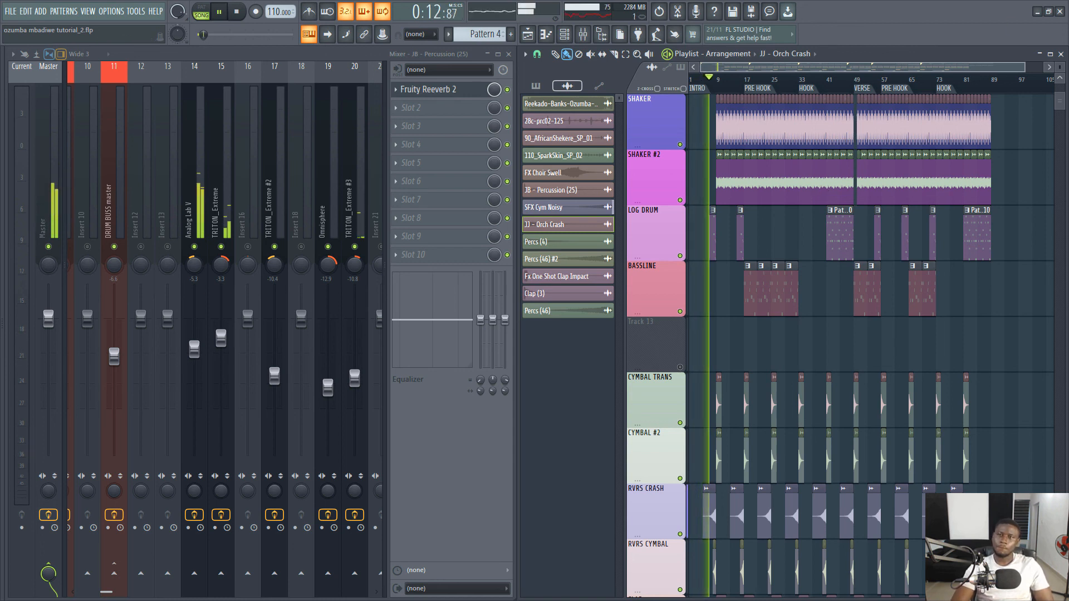
scroll(822, 191, "down", 2)
scroll(877, 243, "down", 3)
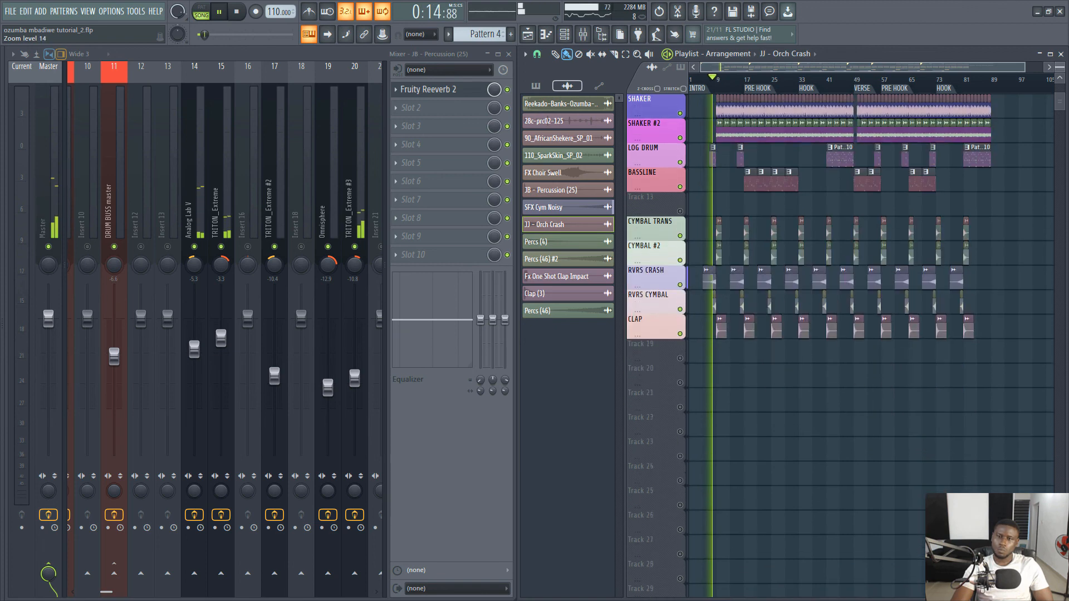
scroll(877, 243, "up", 4)
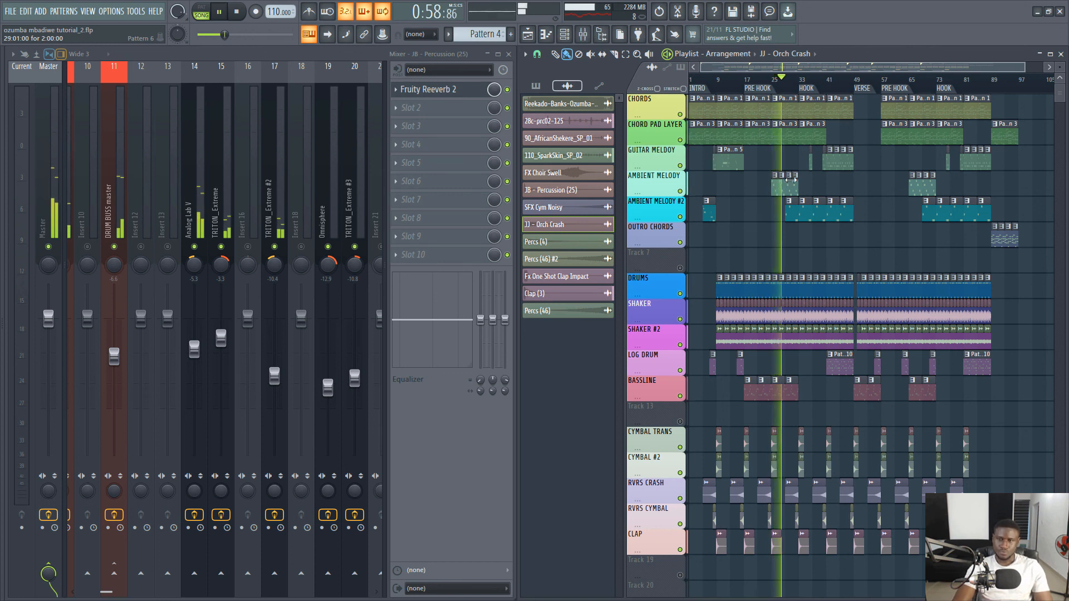
key("space")
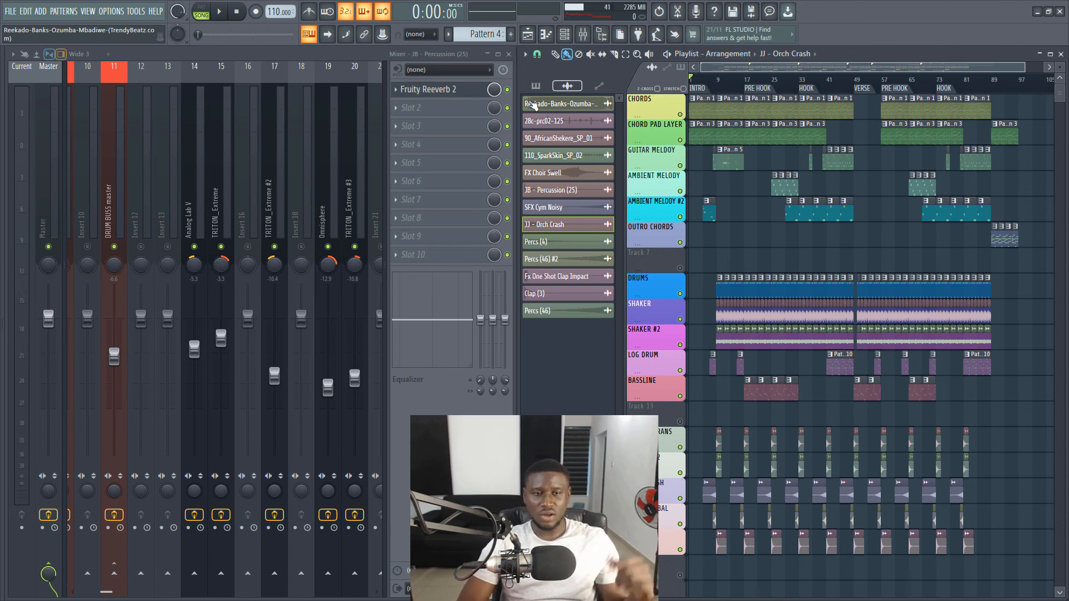
scroll(98, 147, "up", 3)
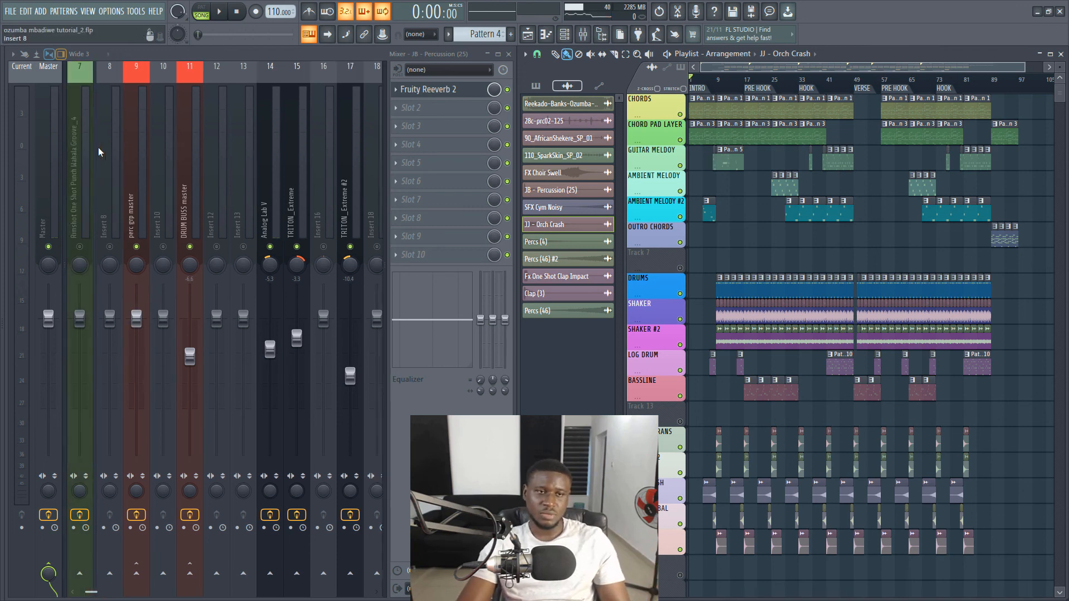
scroll(190, 177, "down", 6)
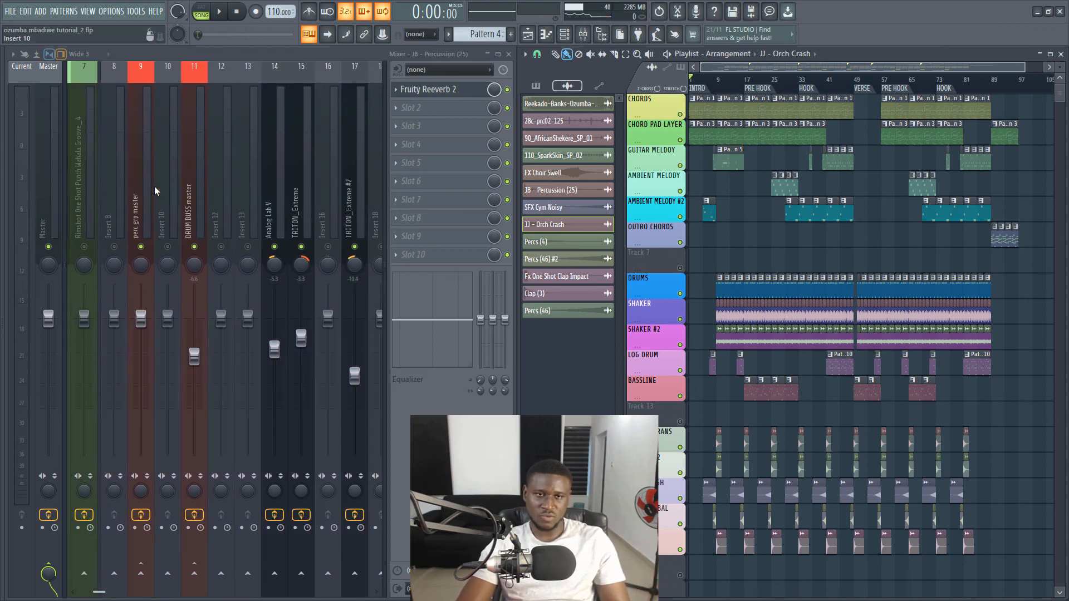